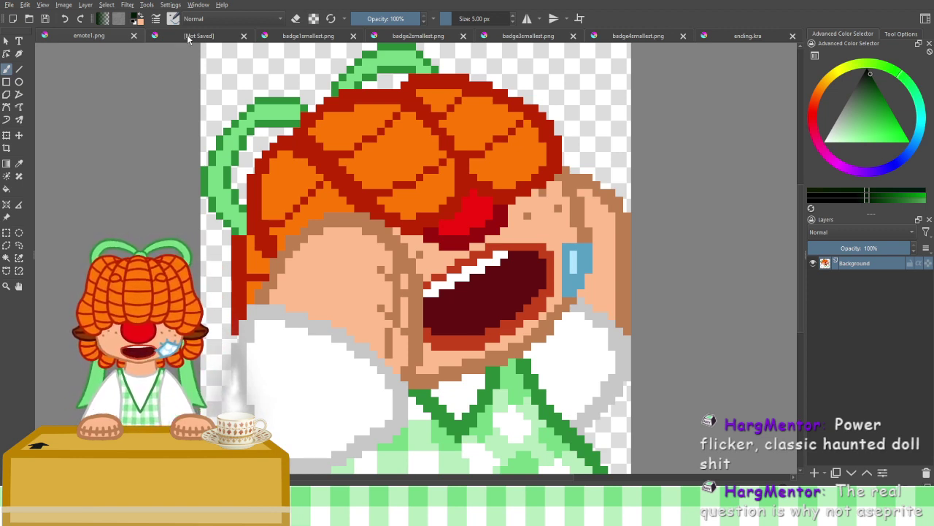
Look through the unsaved document and the badge images badge1smallest.png to badge4smallest.png
left_click(172, 38)
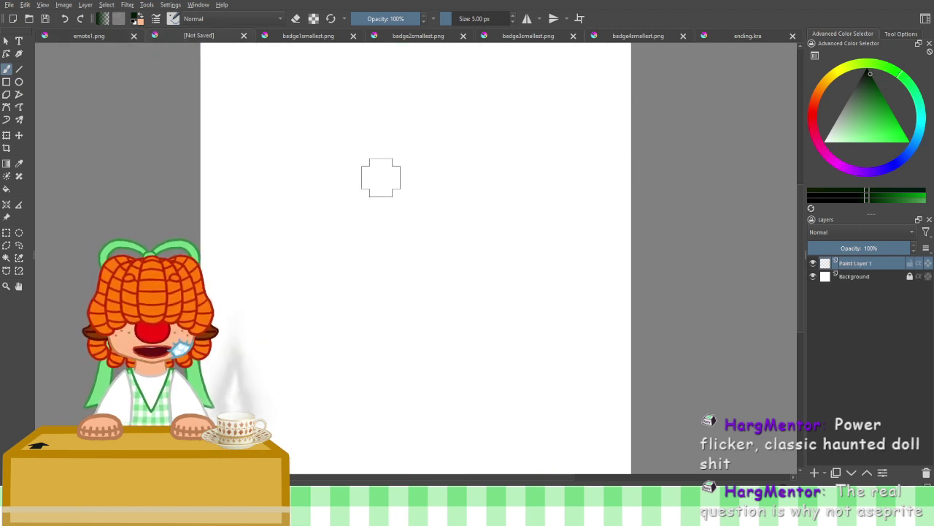
left_click(307, 38)
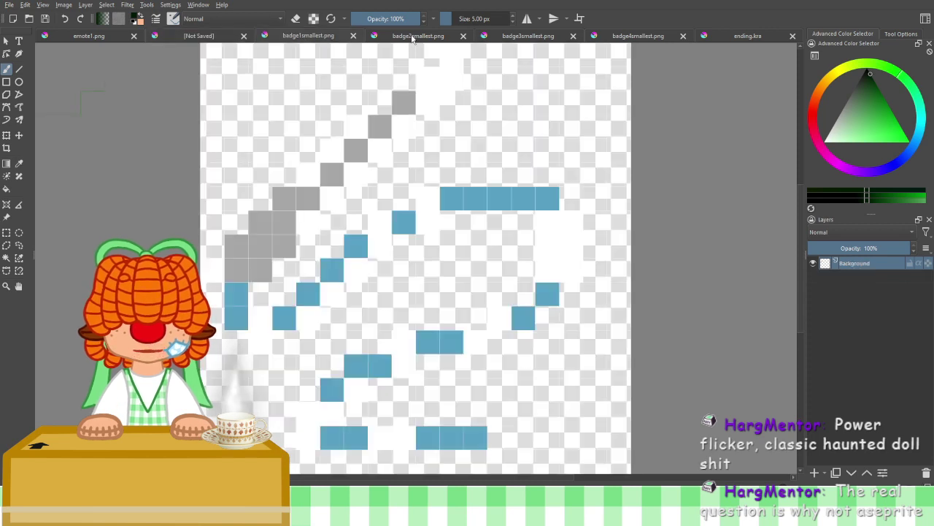
left_click(413, 40)
left_click(527, 38)
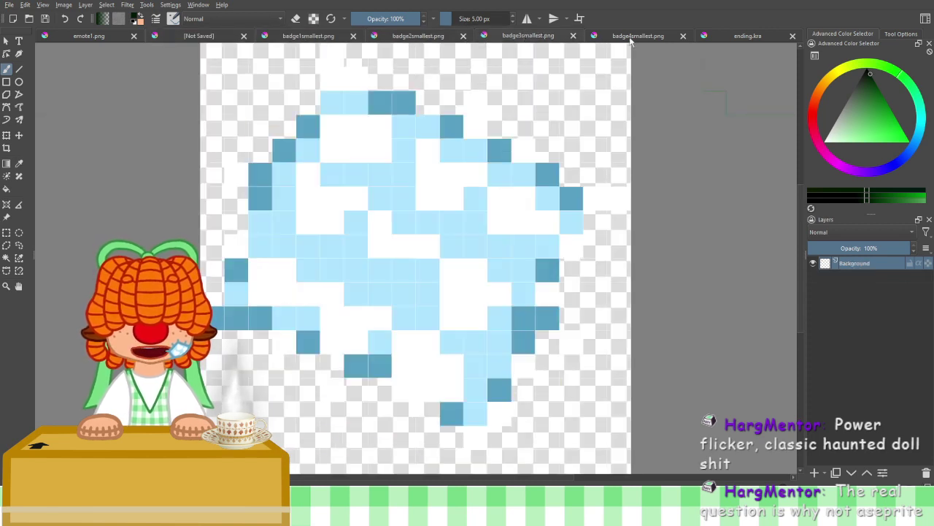
left_click(632, 38)
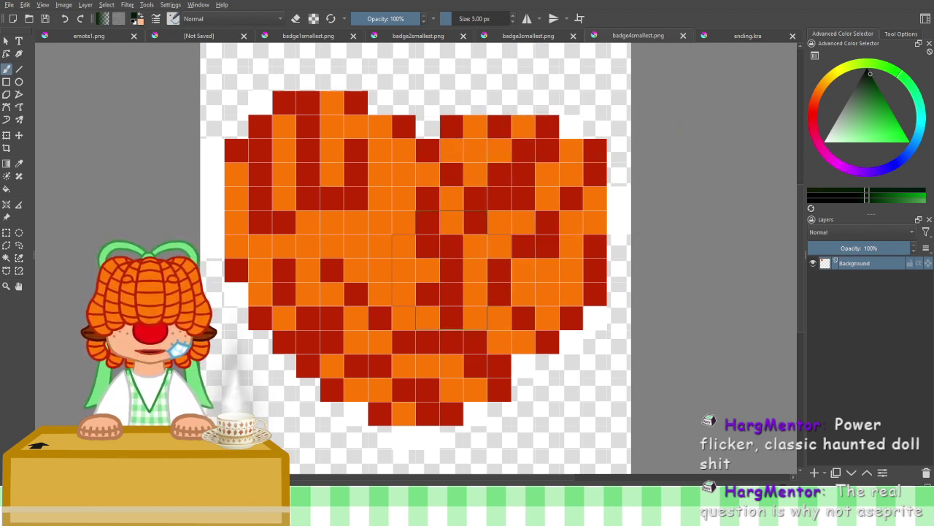
left_click(422, 38)
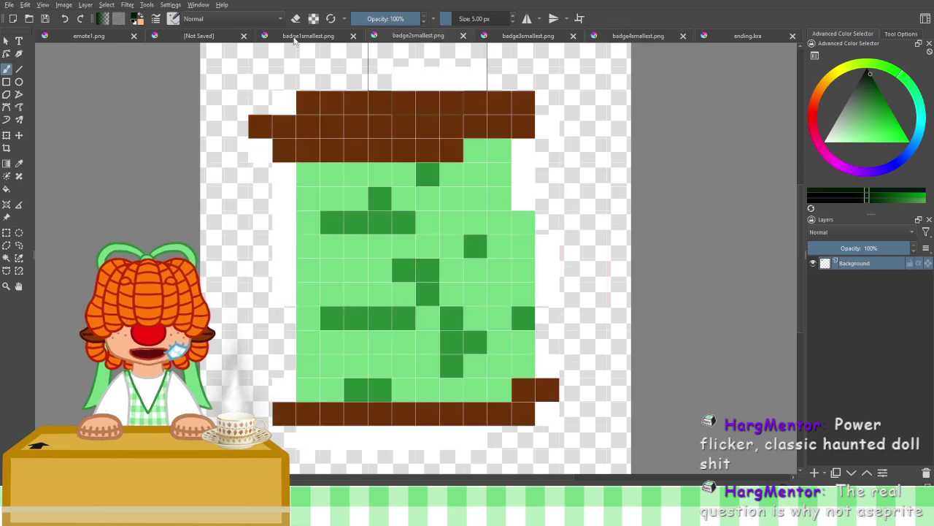
left_click(316, 38)
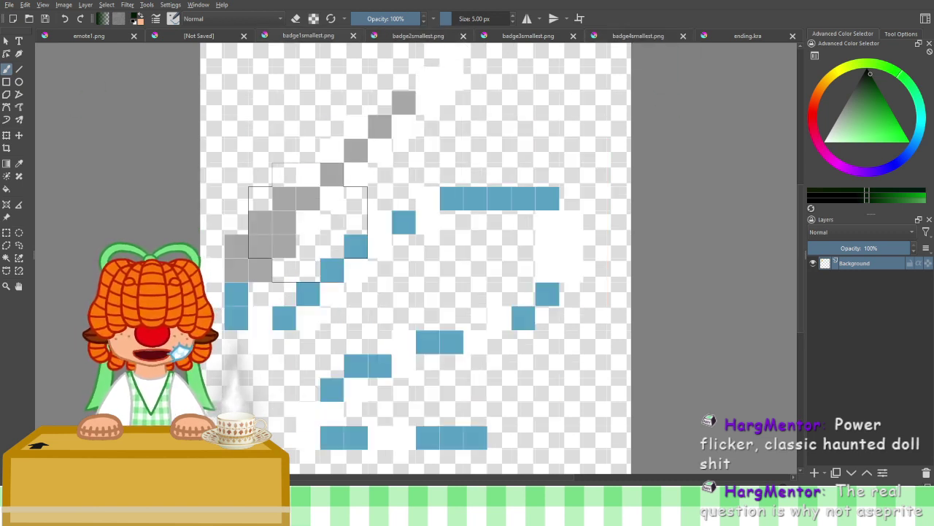
left_click(645, 36)
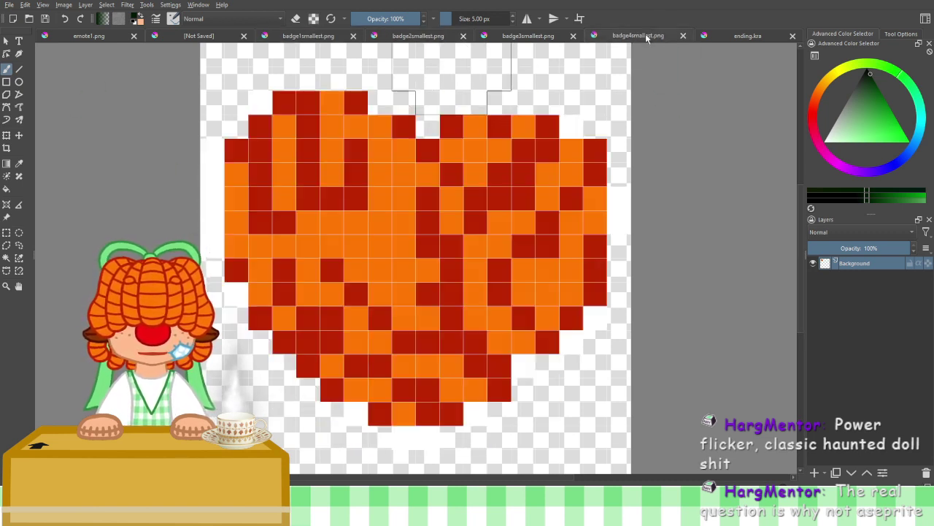
Open ending.kra and examine the doll character and the surrounding chair and table sketch up close
left_click(770, 37)
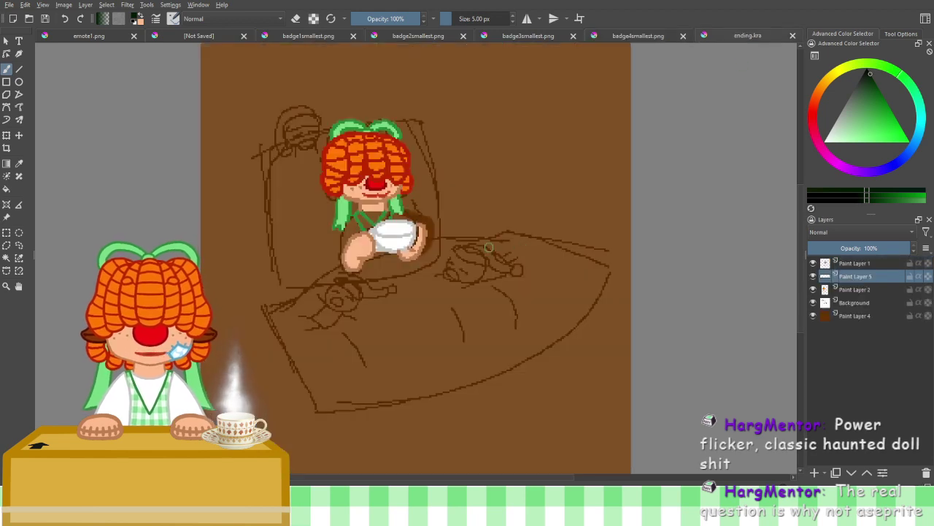
left_click_drag(426, 227, 489, 259)
scroll(485, 256, "up", 1)
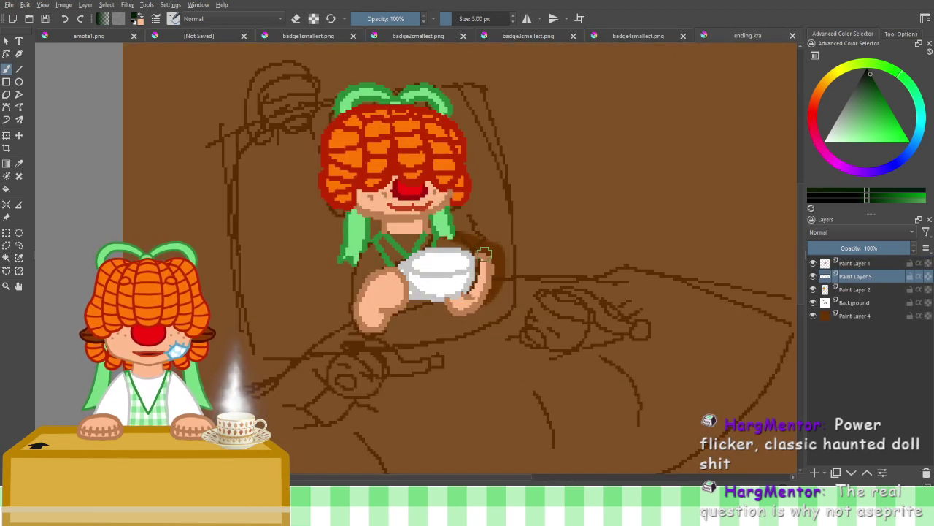
scroll(478, 252, "up", 3)
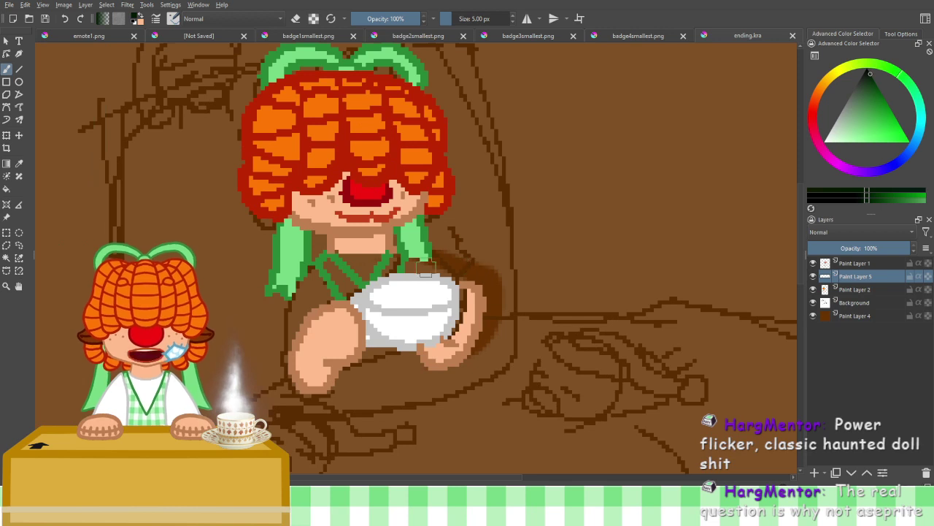
scroll(471, 259, "down", 2)
left_click_drag(467, 250, 461, 170)
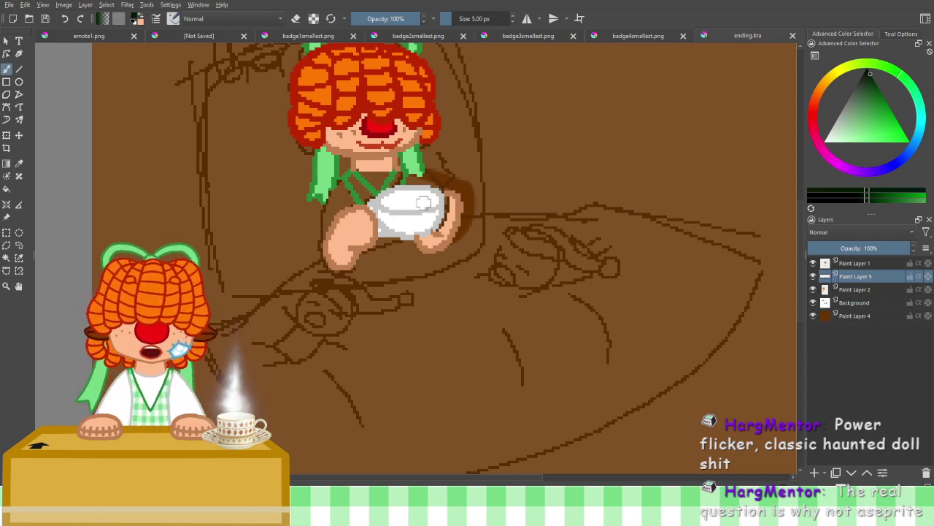
scroll(390, 203, "up", 5)
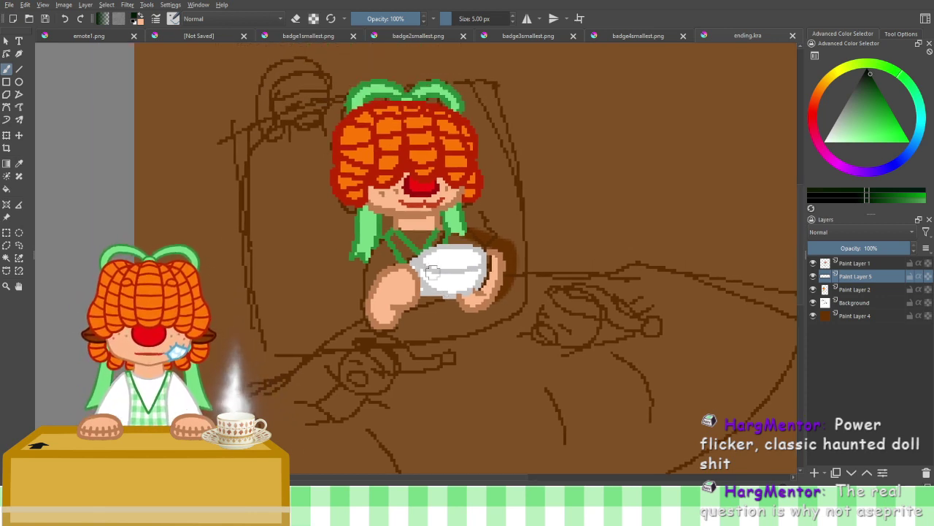
scroll(497, 258, "down", 3)
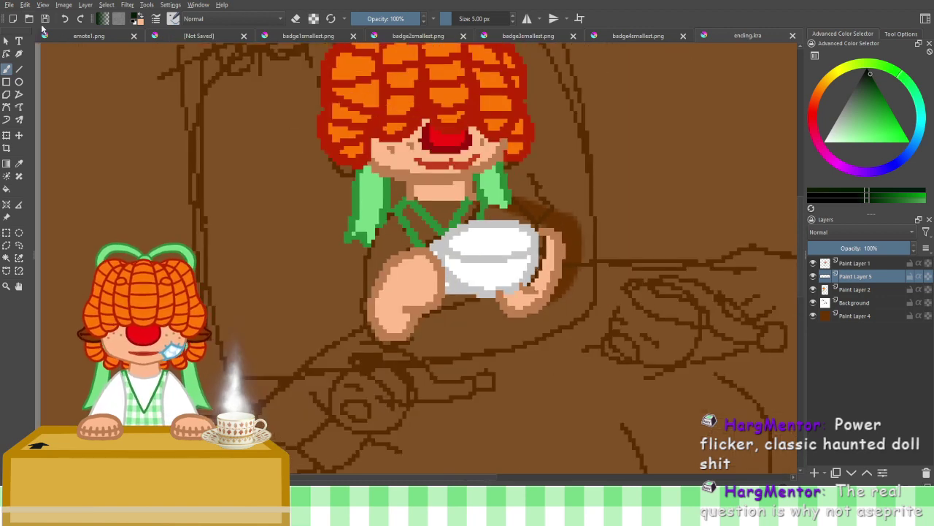
In emote1.png, add a new paint layer, lower the Background layer's opacity to 43%, and make the new layer active
left_click(68, 35)
scroll(442, 240, "down", 3)
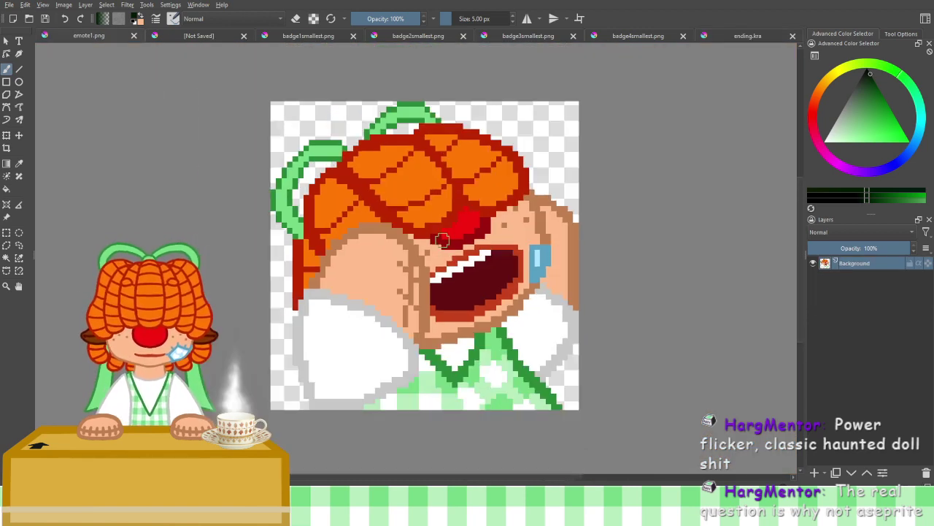
left_click_drag(442, 239, 456, 212)
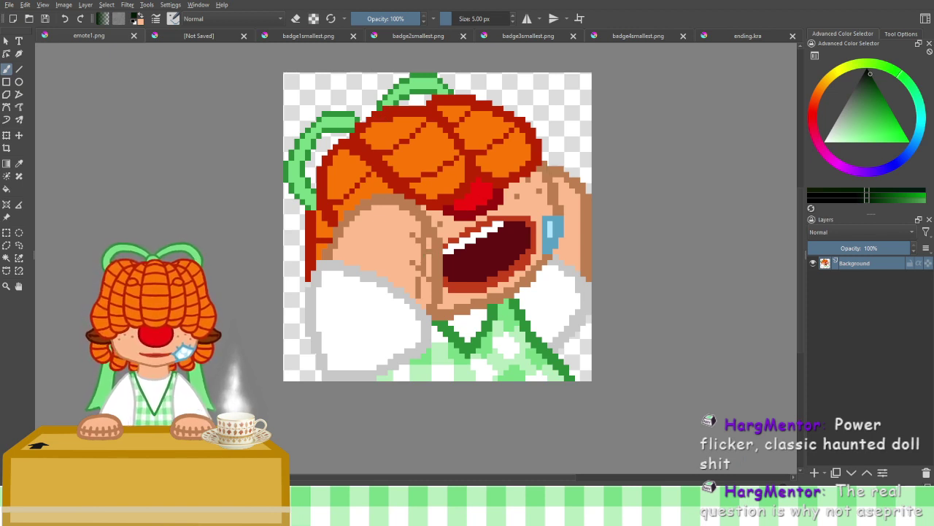
left_click(815, 473)
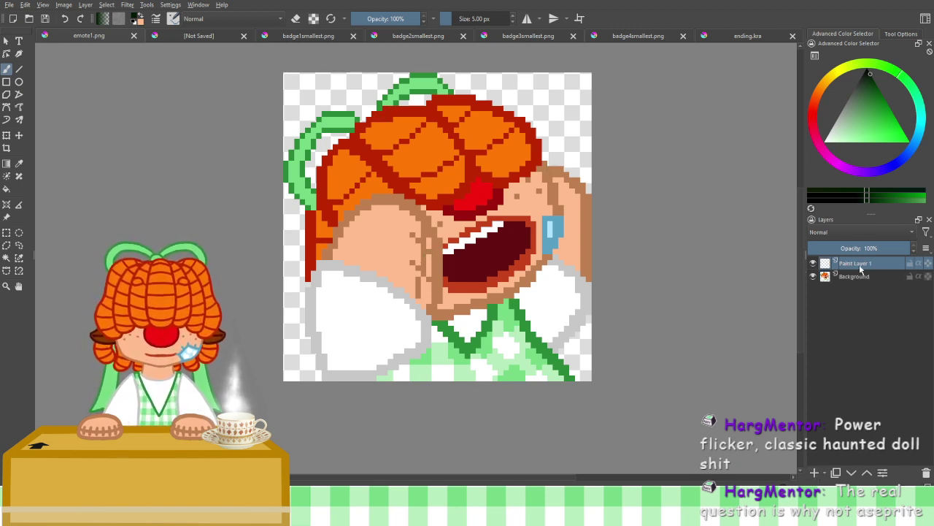
left_click(859, 278)
left_click_drag(871, 248, 848, 248)
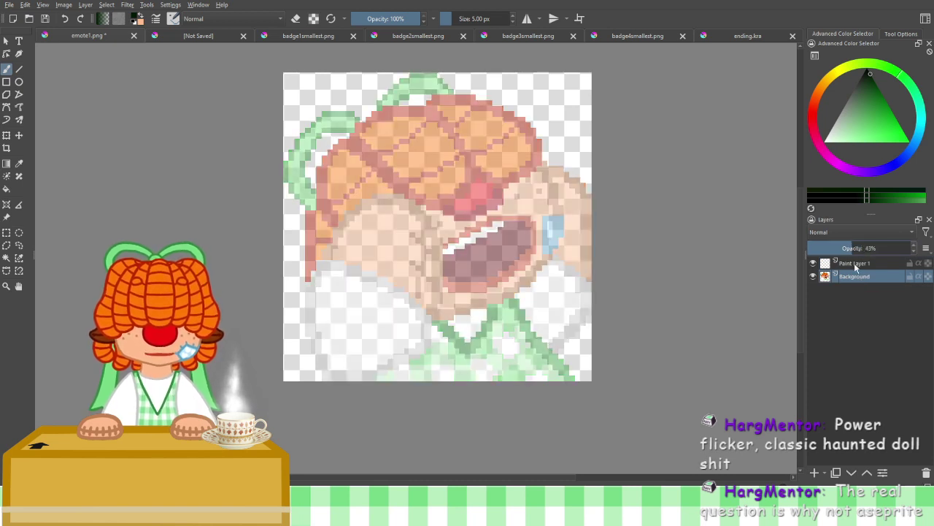
left_click(855, 264)
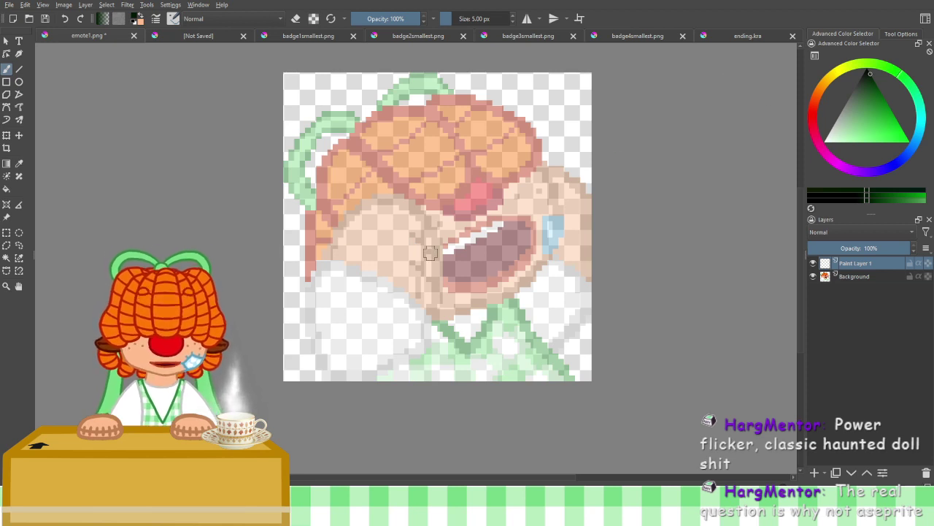
Sketch the dress edge running down from the chin and the curved face contour from the hair to the chin
scroll(418, 262, "up", 1)
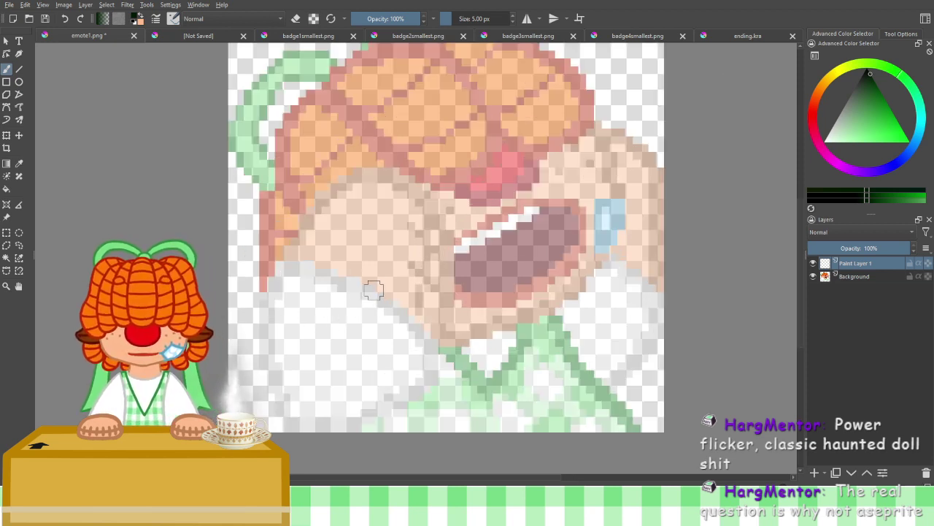
mouse_move(384, 223)
left_mouse_down()
mouse_move(404, 285)
mouse_move(403, 236)
mouse_move(386, 247)
left_mouse_up()
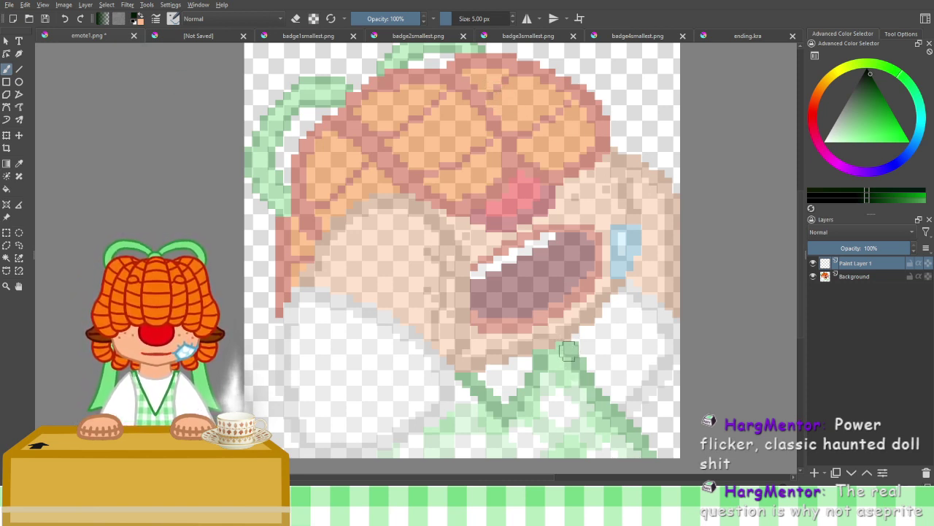
mouse_move(568, 336)
left_mouse_down()
mouse_move(597, 411)
mouse_move(630, 454)
left_mouse_up()
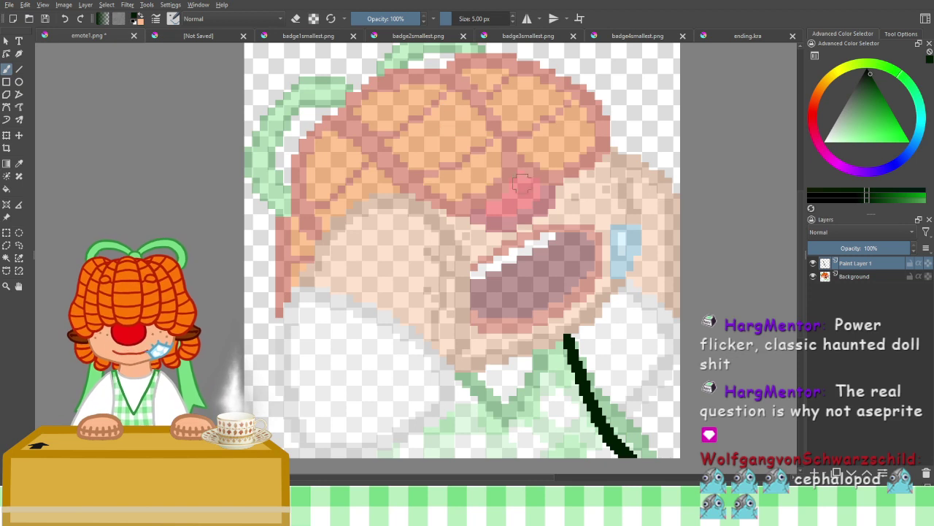
mouse_move(499, 82)
left_mouse_down()
mouse_move(585, 130)
mouse_move(614, 160)
mouse_move(637, 214)
mouse_move(635, 241)
mouse_move(613, 291)
mouse_move(572, 330)
mouse_move(504, 357)
mouse_move(432, 362)
left_mouse_up()
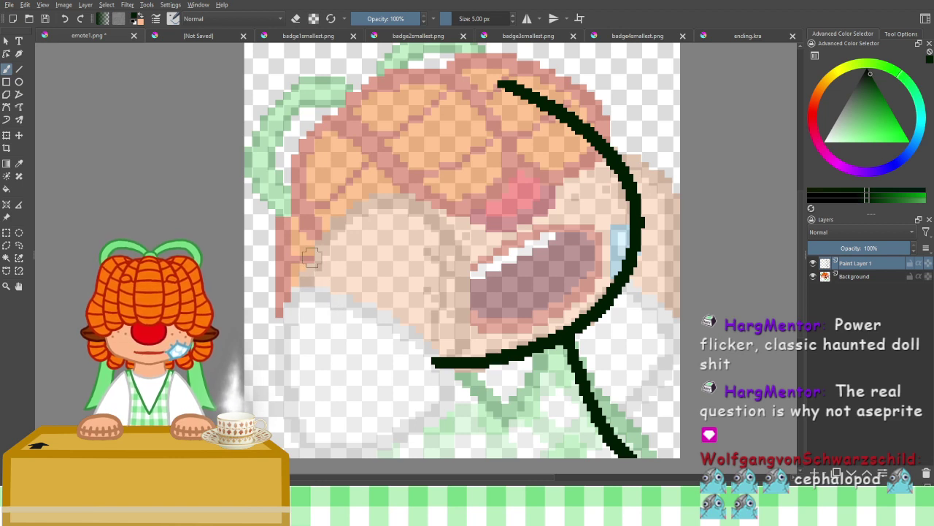
mouse_move(311, 258)
left_mouse_down()
mouse_move(367, 283)
mouse_move(440, 343)
mouse_move(433, 391)
mouse_move(381, 438)
left_mouse_up()
key("ctrl+z")
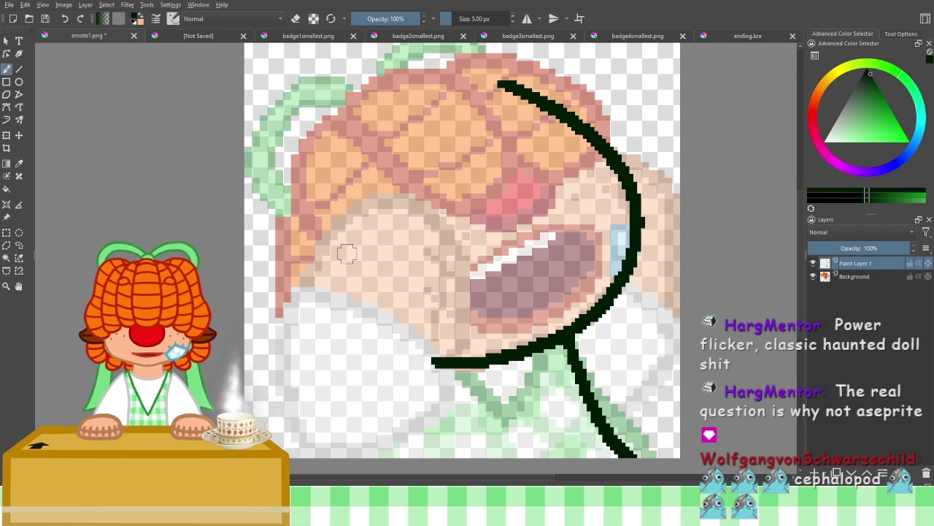
mouse_move(318, 279)
left_mouse_down()
mouse_move(345, 207)
mouse_move(376, 164)
mouse_move(428, 137)
mouse_move(462, 137)
mouse_move(488, 168)
mouse_move(487, 243)
mouse_move(429, 362)
left_mouse_up()
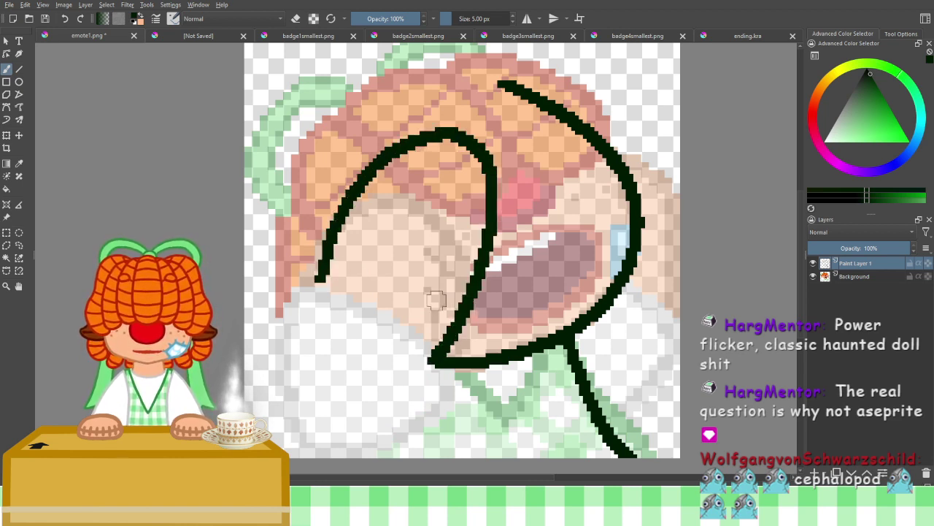
key("ctrl+z")
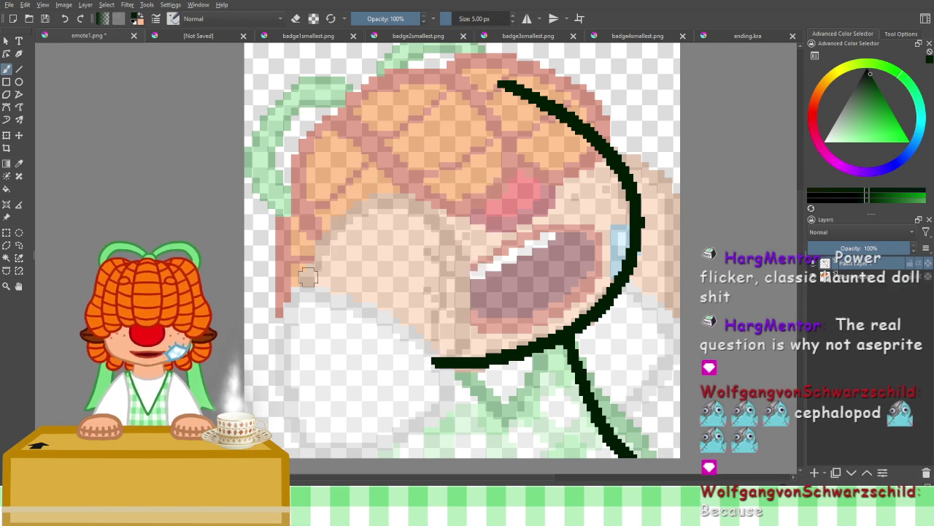
Sketch the near hand as a tall arch against the cheek and the far hand's outer edge beside the face
mouse_move(305, 279)
left_mouse_down()
mouse_move(325, 217)
mouse_move(356, 177)
mouse_move(400, 156)
mouse_move(423, 160)
mouse_move(447, 214)
mouse_move(429, 344)
left_mouse_up()
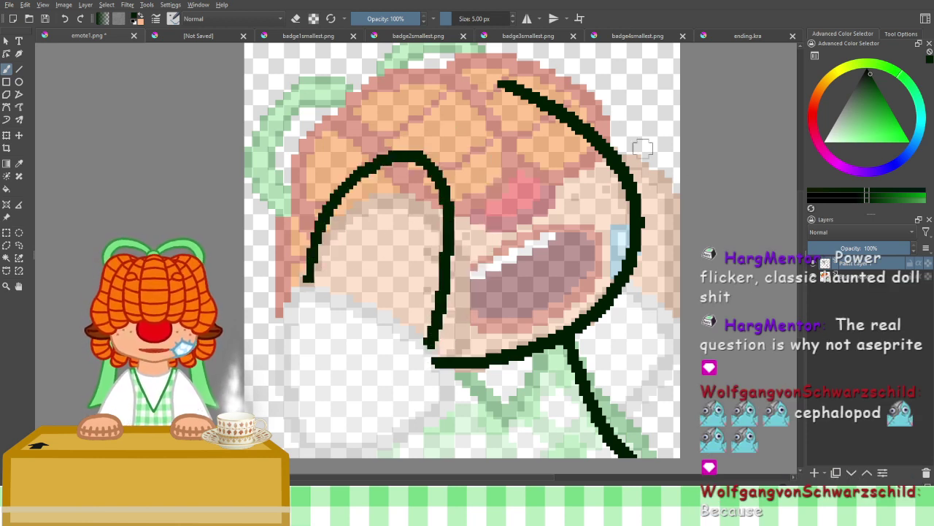
mouse_move(607, 100)
left_mouse_down()
mouse_move(643, 107)
mouse_move(671, 160)
mouse_move(661, 303)
left_mouse_up()
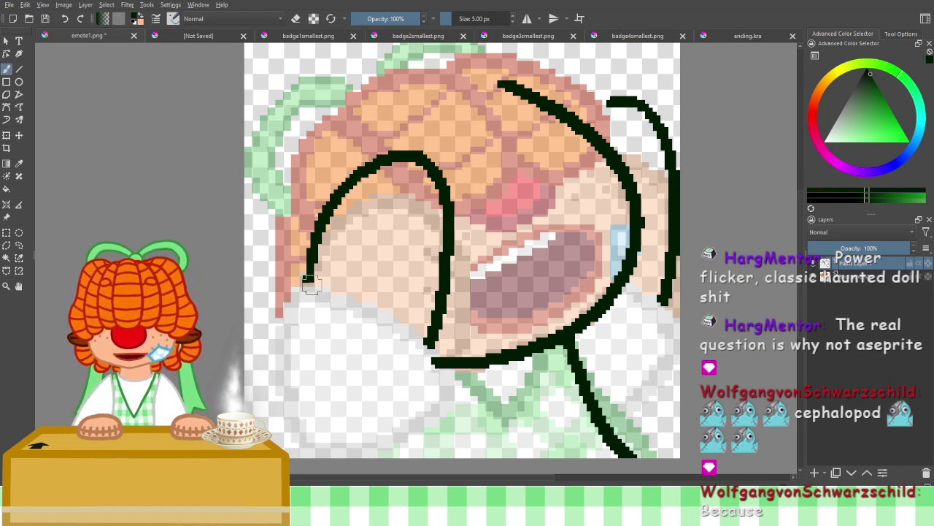
mouse_move(297, 276)
left_mouse_down()
mouse_move(394, 325)
mouse_move(436, 372)
left_mouse_up()
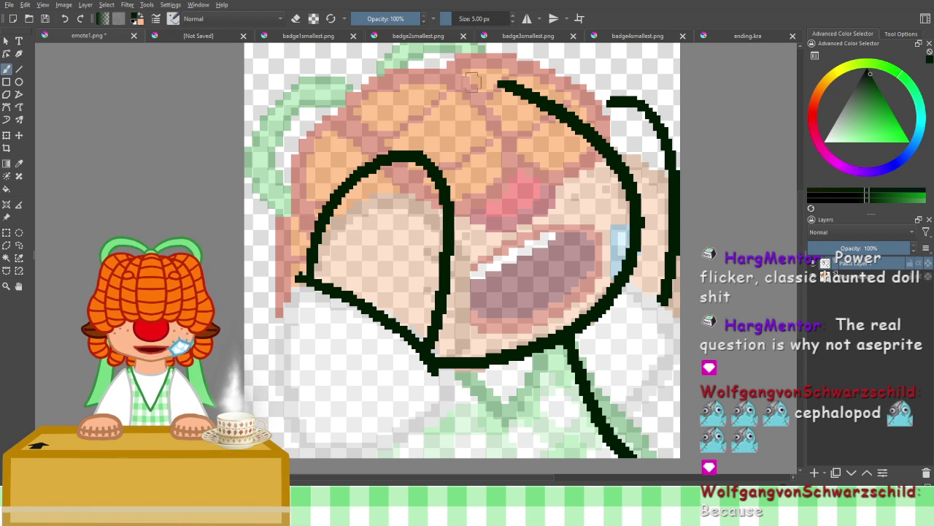
key("ctrl+z")
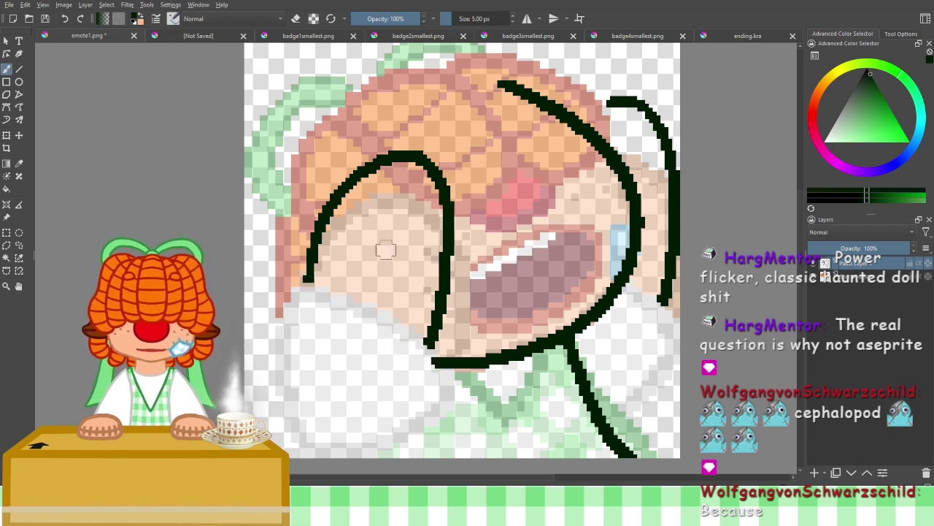
left_click_drag(303, 280, 418, 352)
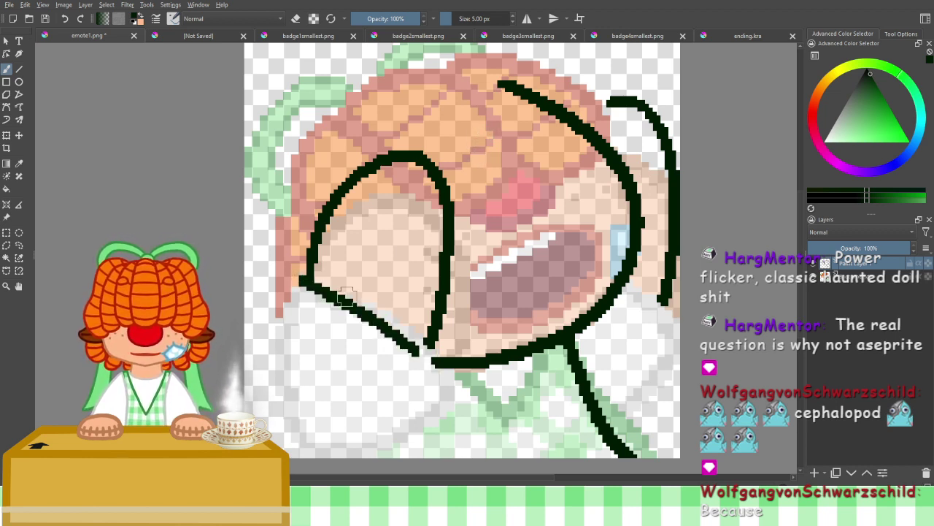
key("ctrl+z")
Sketch the cuff line under the near hand and close the rounded sleeve outline below it
mouse_move(304, 277)
left_mouse_down()
mouse_move(379, 312)
mouse_move(426, 343)
mouse_move(436, 359)
mouse_move(434, 402)
left_mouse_up()
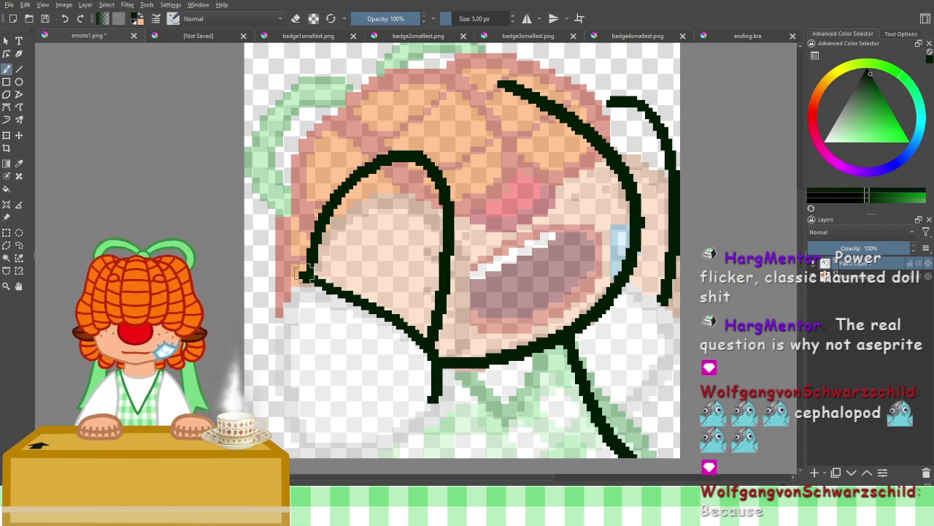
mouse_move(302, 277)
left_mouse_down()
mouse_move(298, 377)
mouse_move(309, 420)
mouse_move(331, 444)
mouse_move(379, 447)
left_mouse_up()
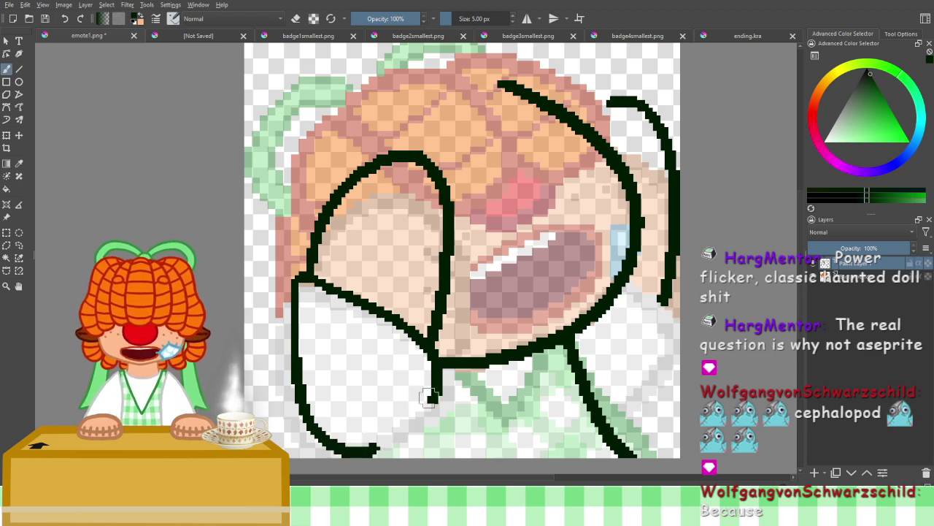
mouse_move(432, 403)
left_mouse_down()
mouse_move(411, 432)
mouse_move(371, 450)
left_mouse_up()
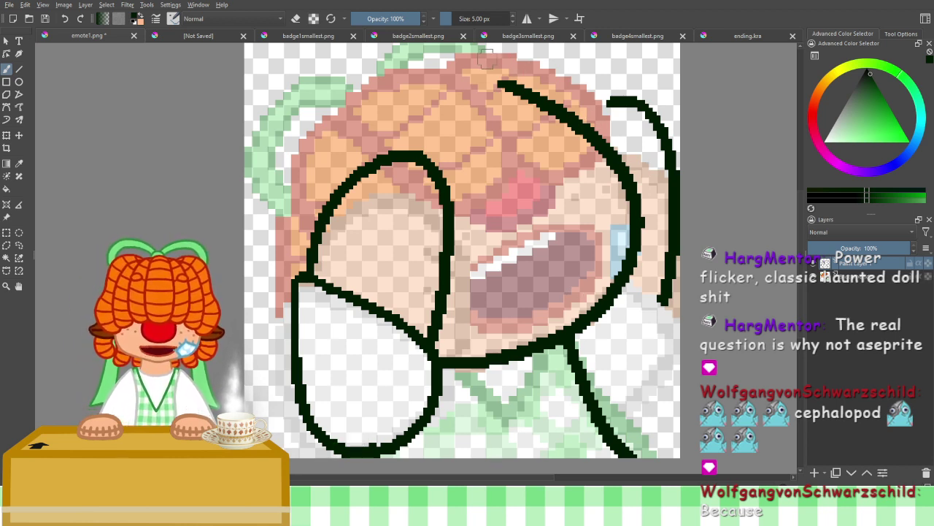
mouse_move(454, 66)
left_mouse_down()
mouse_move(551, 83)
mouse_move(595, 125)
mouse_move(605, 145)
mouse_move(598, 170)
mouse_move(549, 183)
left_mouse_up()
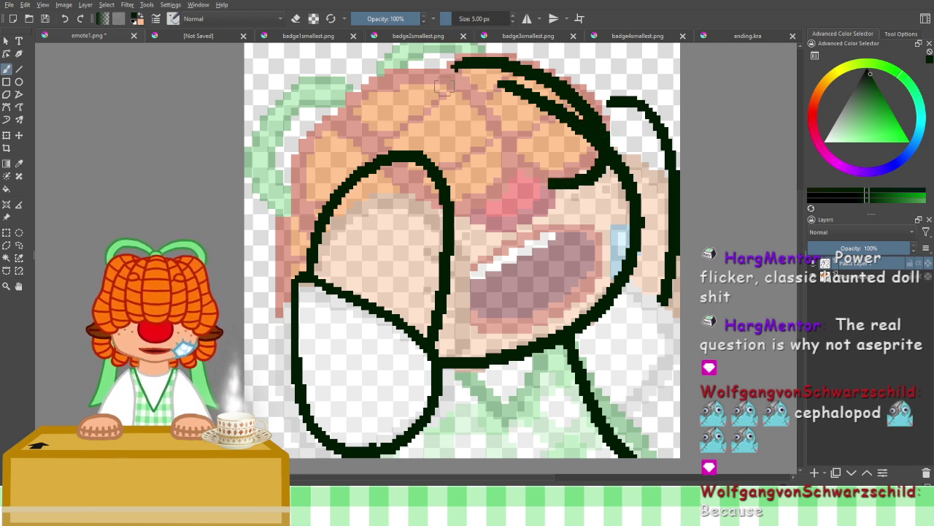
mouse_move(441, 73)
left_mouse_down()
mouse_move(478, 91)
mouse_move(530, 146)
mouse_move(538, 171)
mouse_move(515, 199)
left_mouse_up()
key("ctrl+z")
key("ctrl+z")
Sketch the front and middle hair sections and the rounded back section's outline, and undo the stroke joining them across the crown
mouse_move(448, 52)
left_mouse_down()
mouse_move(508, 62)
mouse_move(580, 92)
mouse_move(597, 125)
mouse_move(593, 143)
mouse_move(565, 165)
mouse_move(538, 171)
left_mouse_up()
mouse_move(432, 58)
left_mouse_down()
mouse_move(490, 91)
mouse_move(539, 155)
mouse_move(540, 170)
mouse_move(516, 198)
mouse_move(456, 213)
left_mouse_up()
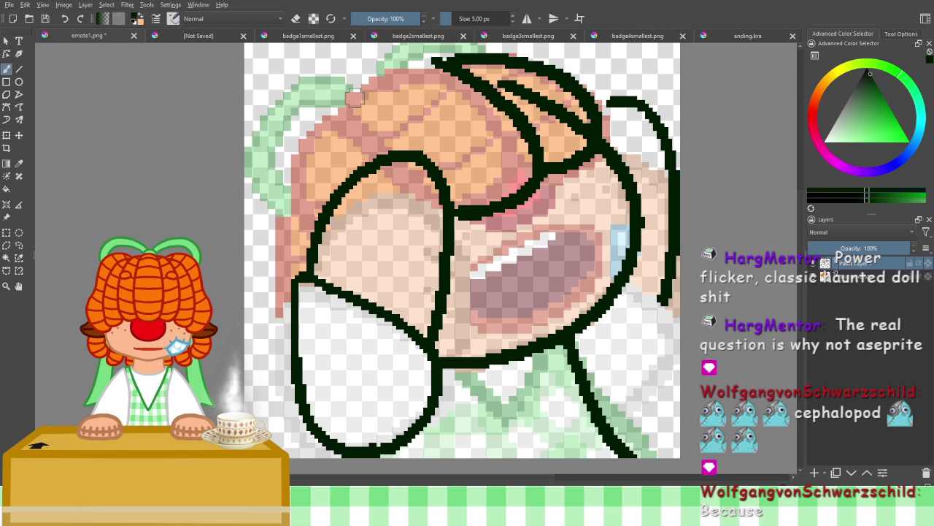
mouse_move(364, 88)
left_mouse_down()
mouse_move(400, 152)
mouse_move(318, 116)
mouse_move(282, 184)
left_mouse_up()
key("ctrl+z")
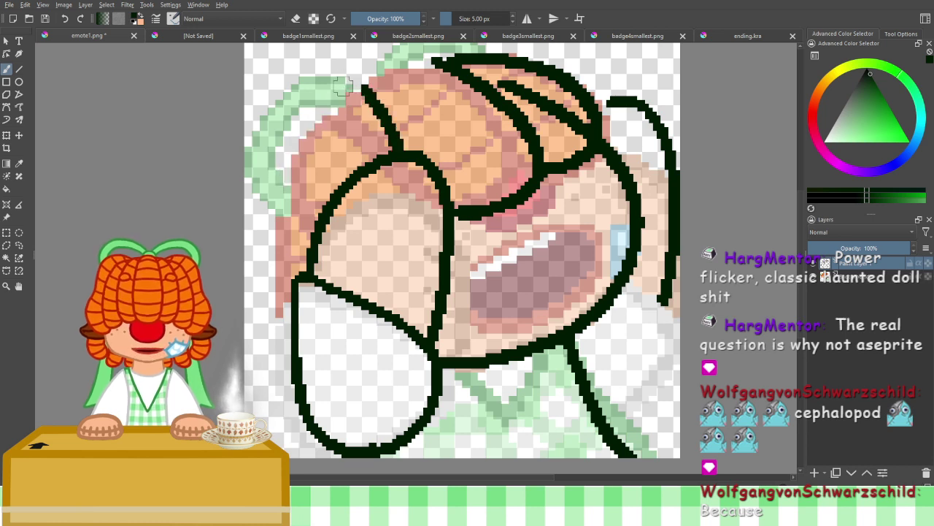
mouse_move(360, 86)
left_mouse_down()
mouse_move(314, 135)
mouse_move(297, 180)
mouse_move(308, 237)
left_mouse_up()
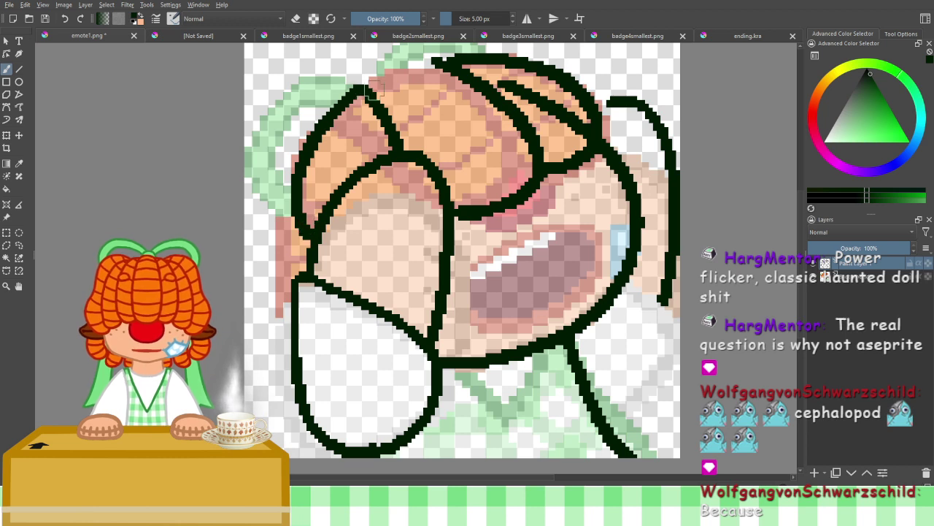
left_click_drag(371, 85, 446, 67)
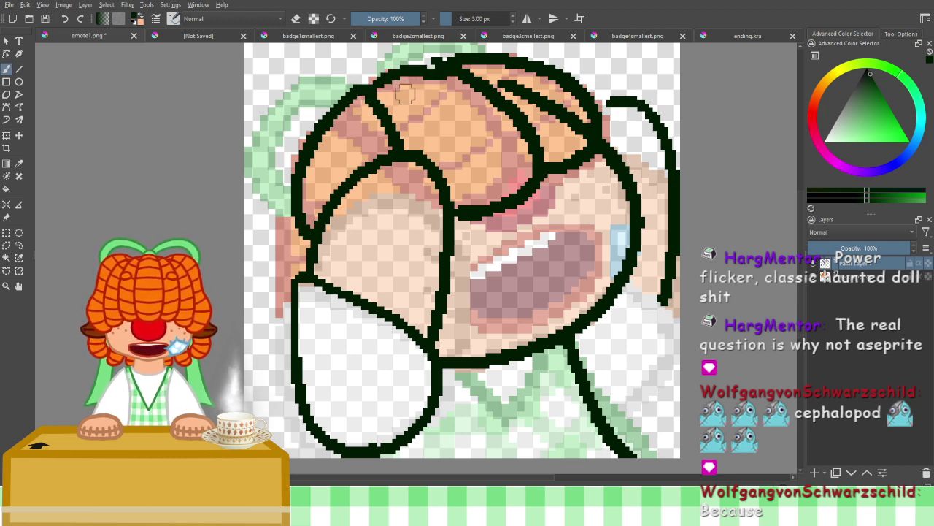
key("ctrl+z")
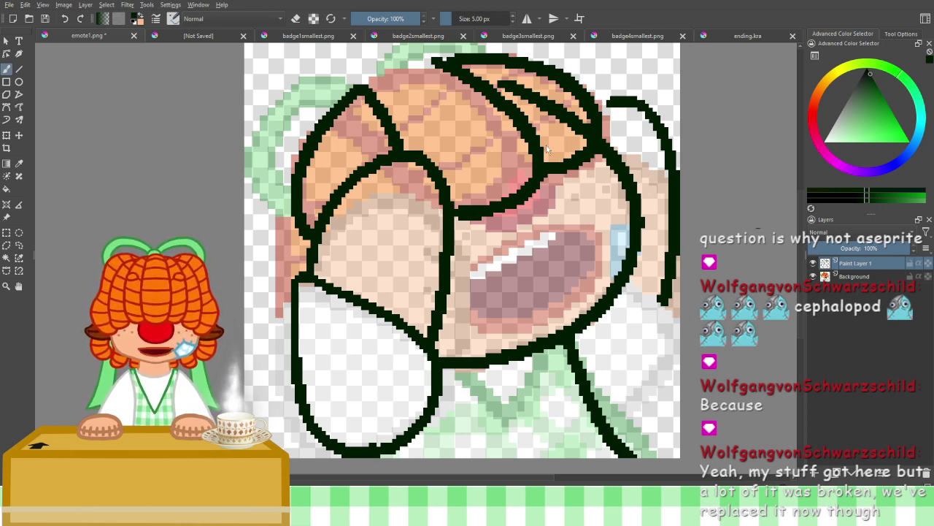
Delete the sketch layer and restore the Background layer's opacity to 100%
scroll(341, 202, "down", 2)
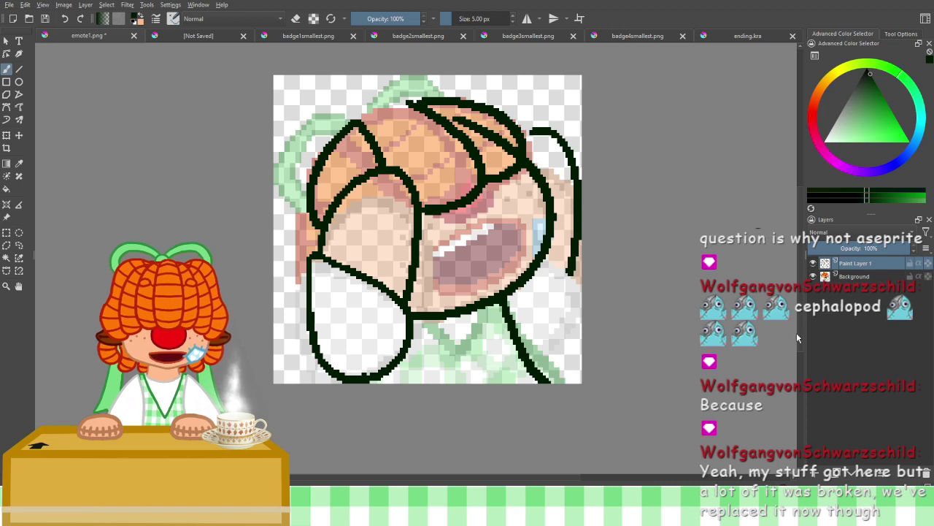
key("shift+Delete")
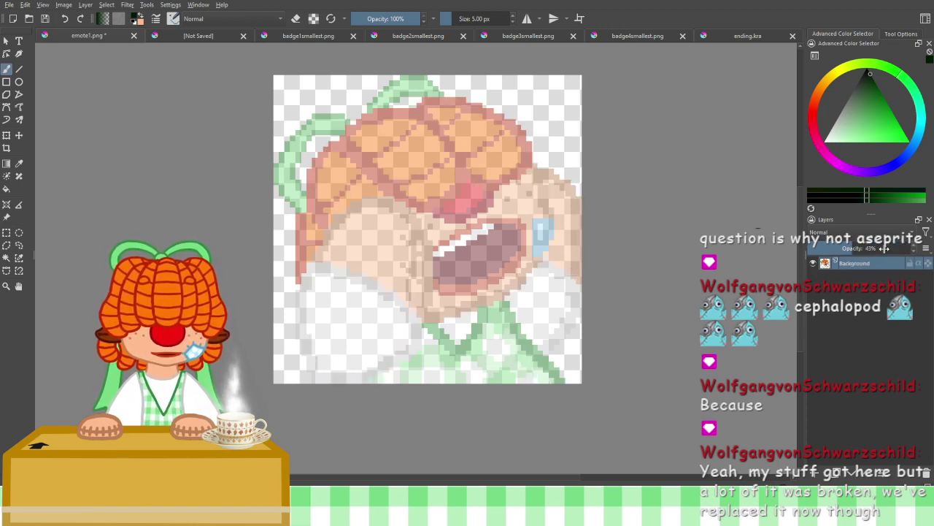
left_click_drag(876, 248, 911, 248)
left_click_drag(310, 134, 341, 148)
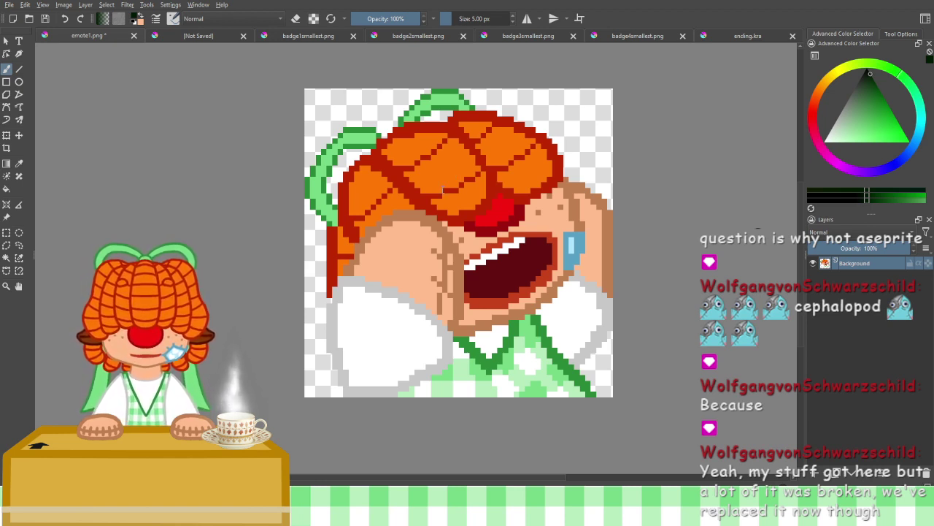
Try cropping the canvas to its central area and undo the crop
left_click(485, 332)
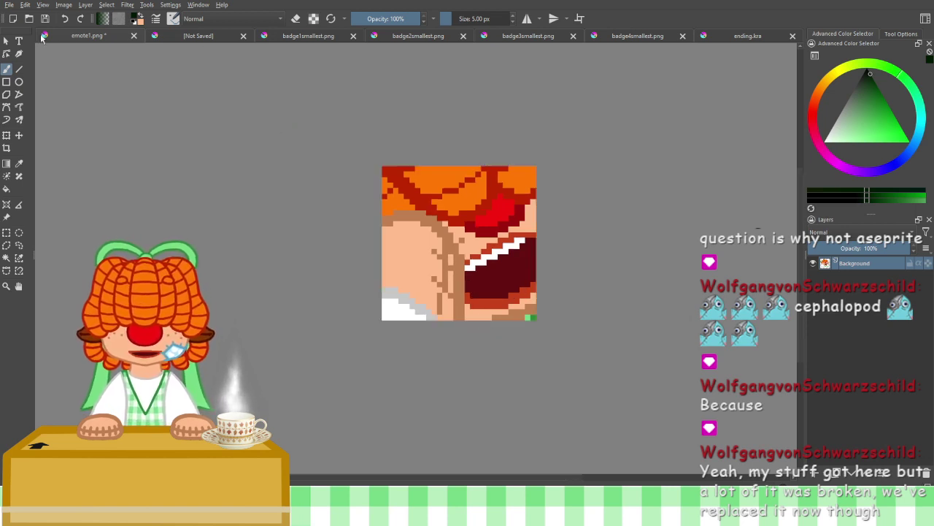
left_click(64, 19)
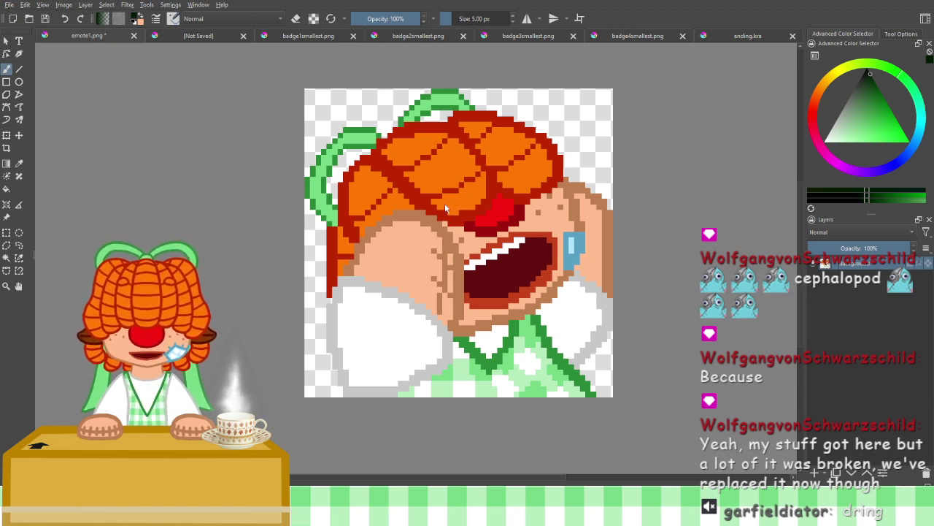
left_click(509, 342)
left_click_drag(522, 312, 442, 180)
scroll(442, 180, "up", 4)
scroll(594, 95, "down", 5)
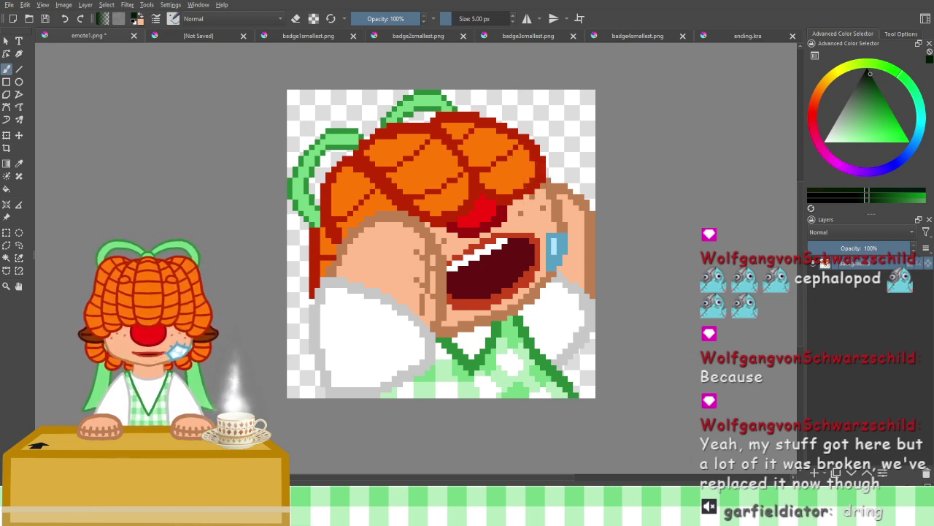
Set the brush size to 3 px
double_click(473, 19)
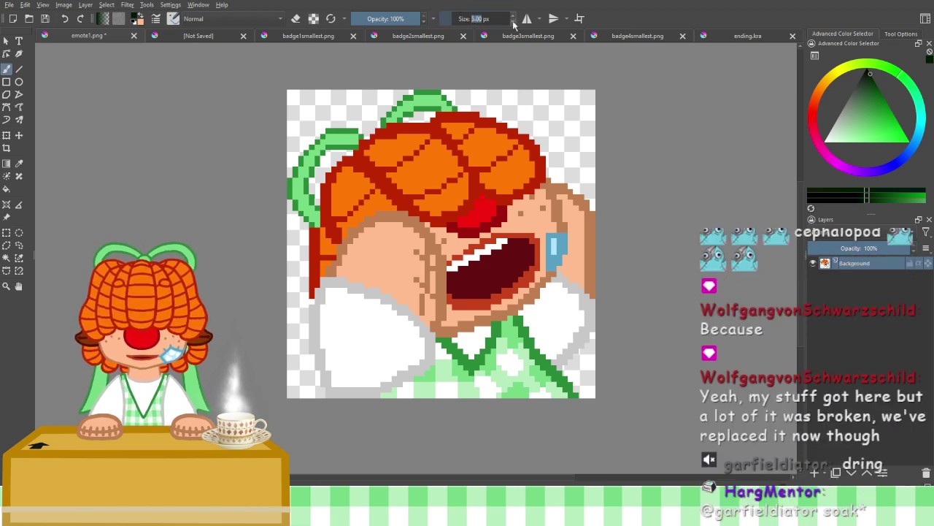
type("4")
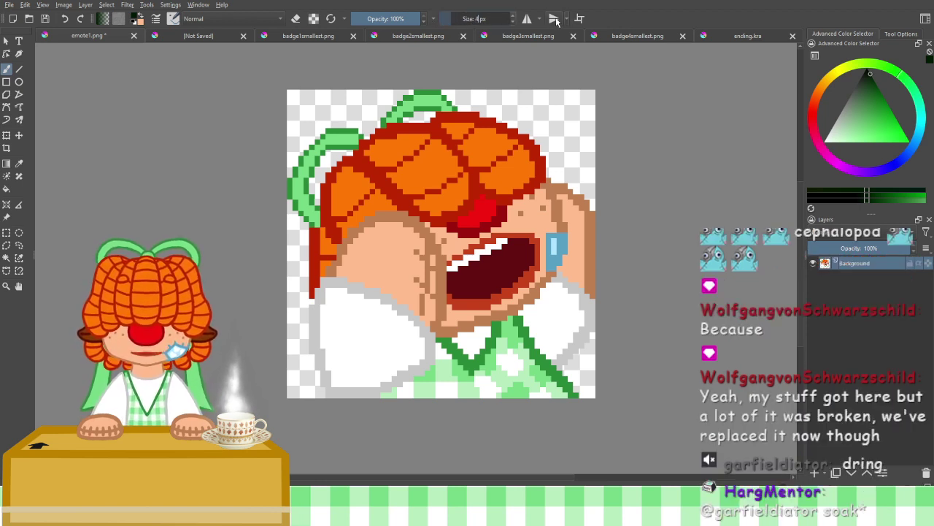
key("BackSpace")
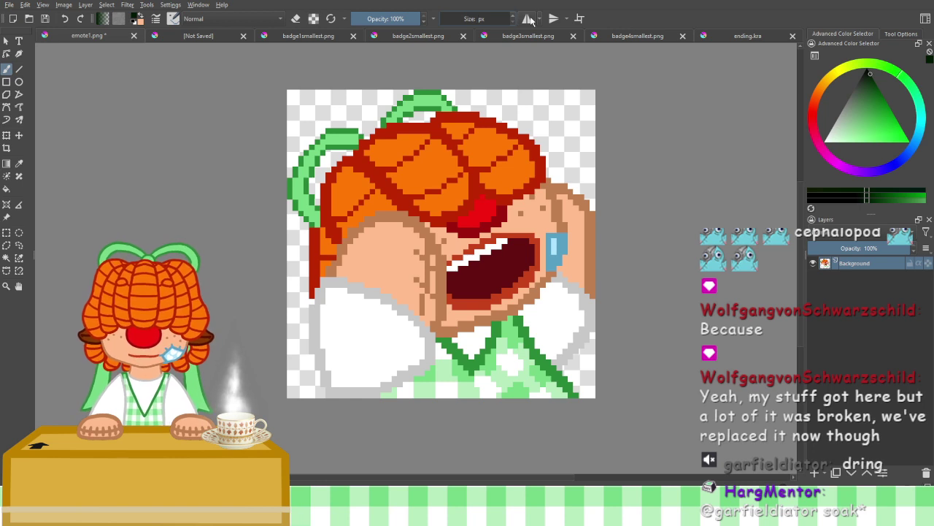
type("3")
key("Return")
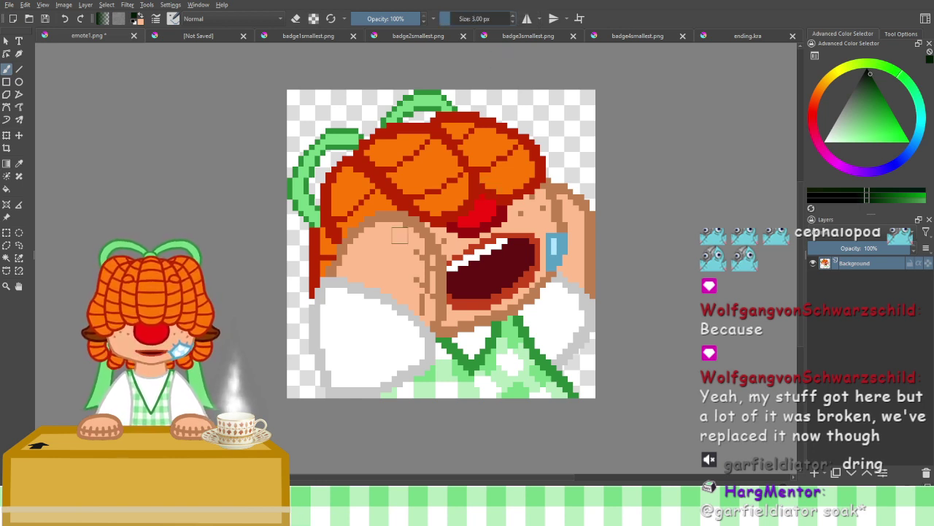
scroll(504, 213, "down", 1)
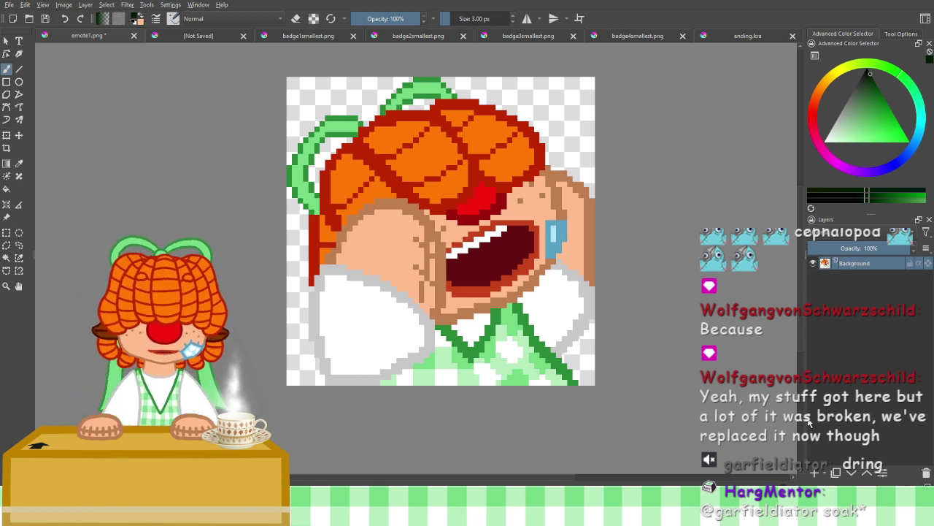
Add a new paint layer, lower the Background layer's opacity to 52%, and make the new layer active
left_click(814, 473)
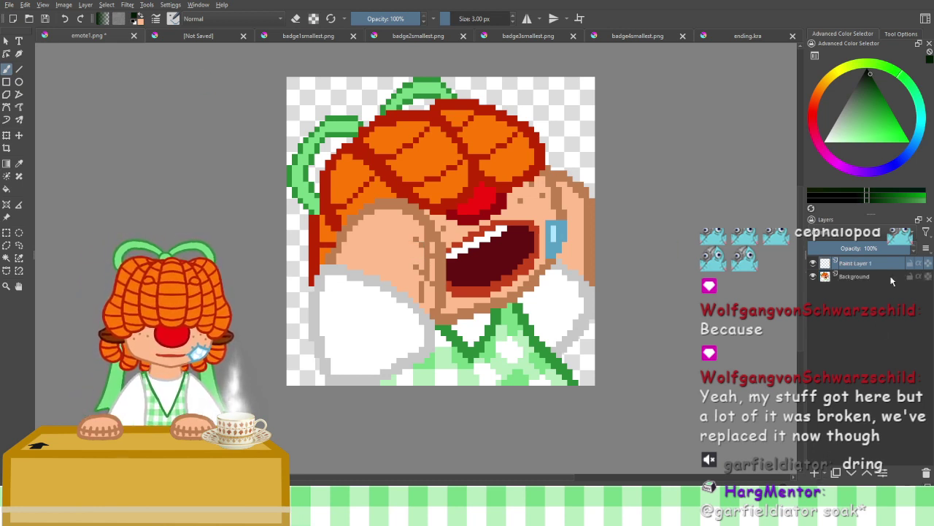
left_click(886, 275)
left_click(866, 246)
left_click_drag(865, 245, 859, 247)
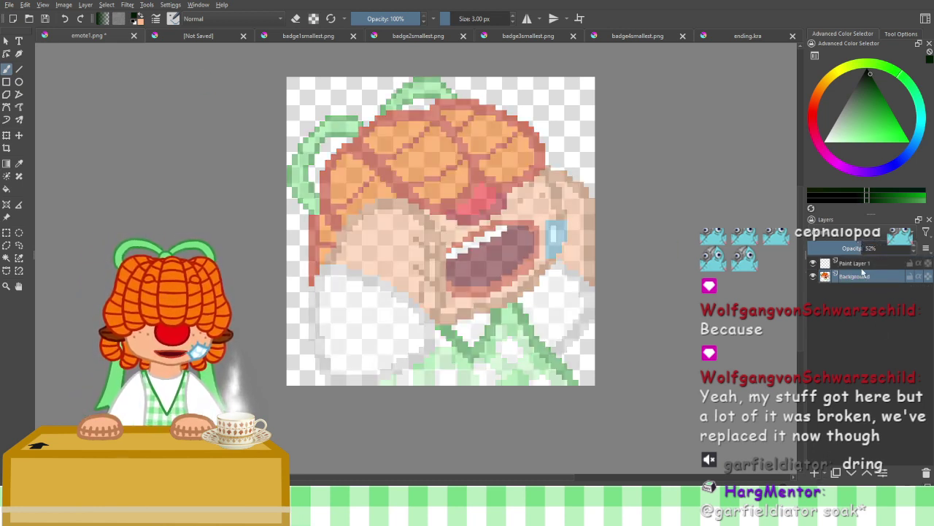
left_click(846, 262)
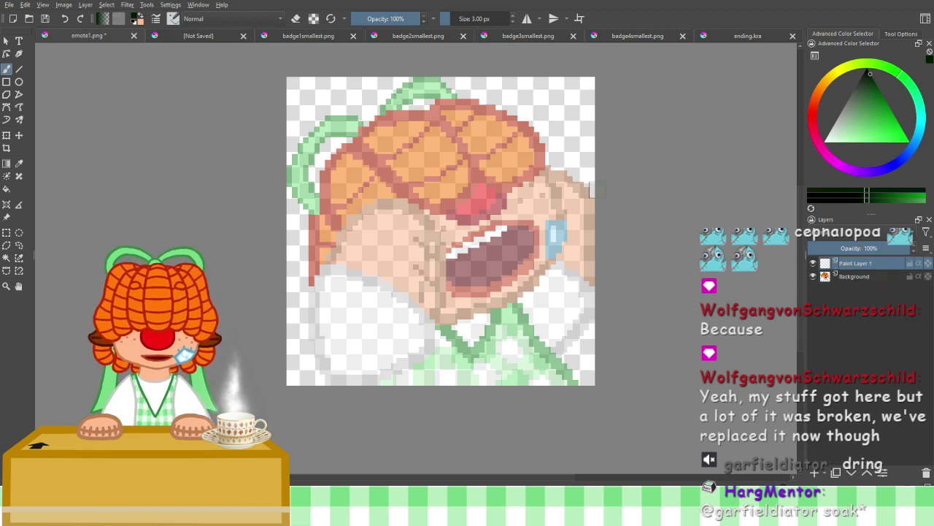
Sketch the curved face contour from the front of the hair around the cheek to the chin
mouse_move(482, 118)
left_mouse_down()
mouse_move(530, 139)
mouse_move(557, 166)
mouse_move(577, 234)
left_mouse_up()
key("ctrl+z")
mouse_move(476, 113)
left_mouse_down()
mouse_move(530, 149)
mouse_move(554, 187)
mouse_move(563, 227)
mouse_move(532, 283)
mouse_move(431, 319)
left_mouse_up()
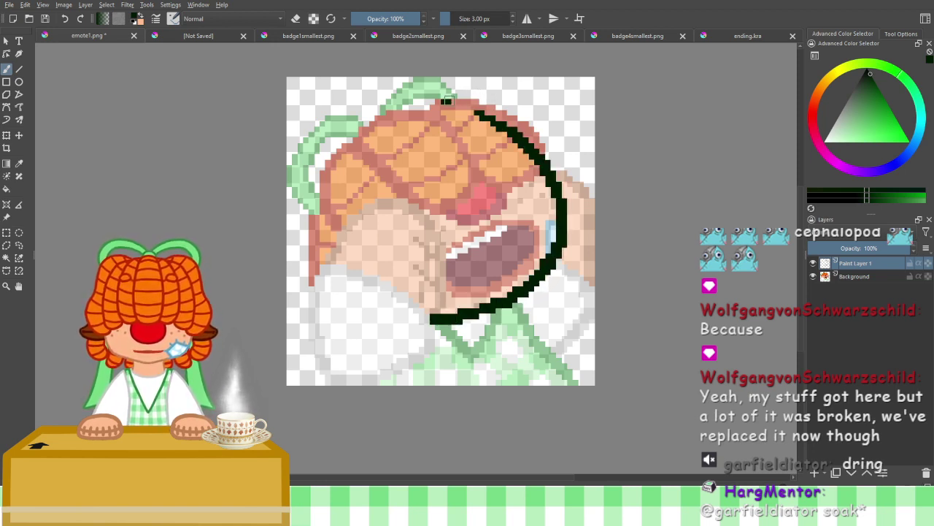
Sketch the front, middle and back hair sections with the hair's outer outline over the crown and down the back
mouse_move(446, 100)
left_mouse_down()
mouse_move(518, 116)
mouse_move(535, 133)
mouse_move(533, 170)
mouse_move(511, 182)
mouse_move(481, 173)
left_mouse_up()
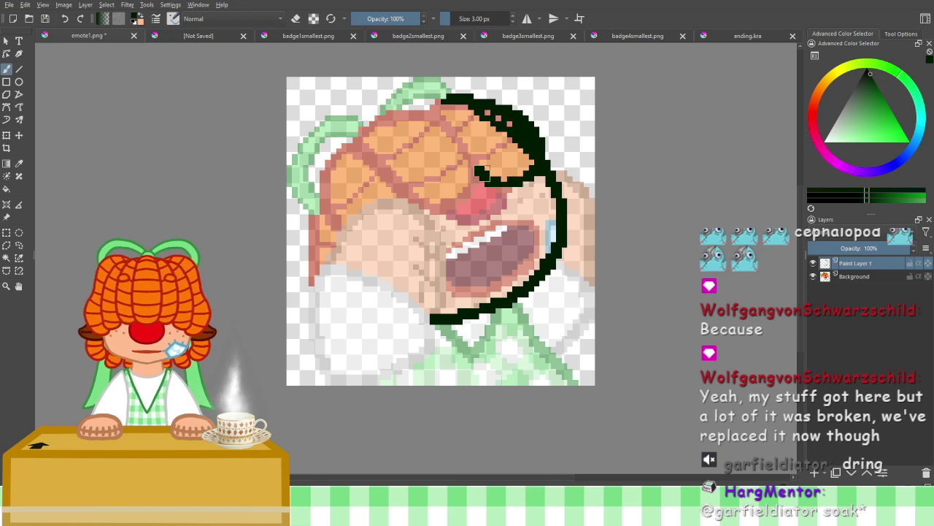
mouse_move(432, 103)
left_mouse_down()
mouse_move(477, 168)
mouse_move(466, 197)
mouse_move(440, 209)
mouse_move(427, 201)
mouse_move(371, 132)
mouse_move(342, 149)
mouse_move(327, 241)
left_mouse_up()
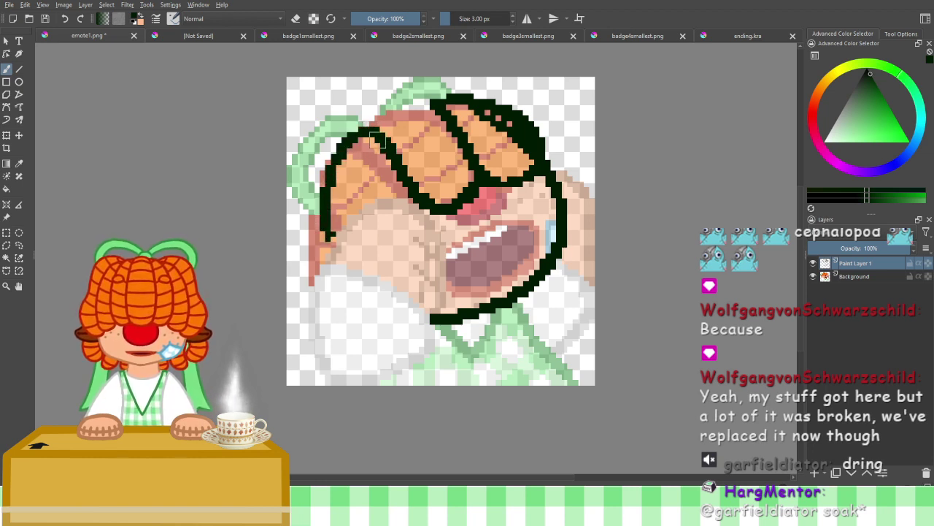
left_click_drag(374, 131, 395, 206)
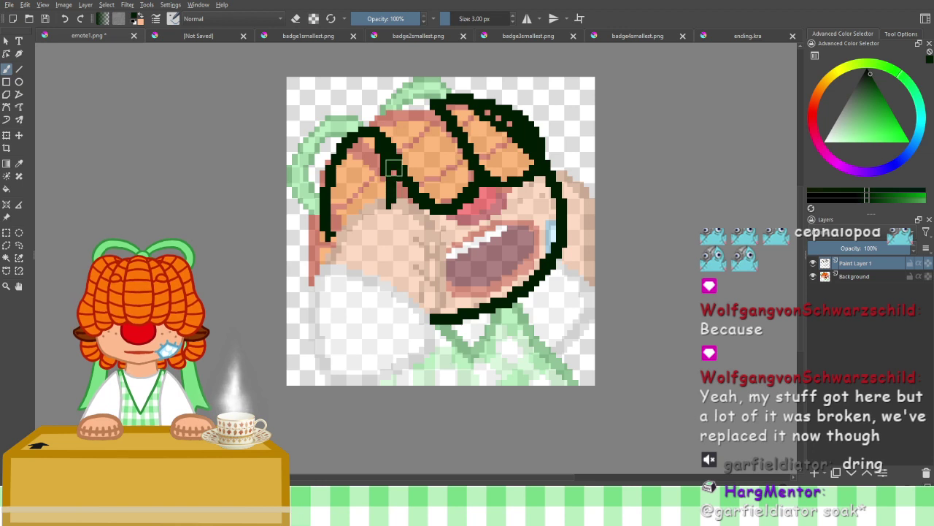
mouse_move(378, 129)
left_mouse_down()
mouse_move(391, 110)
mouse_move(432, 103)
left_mouse_up()
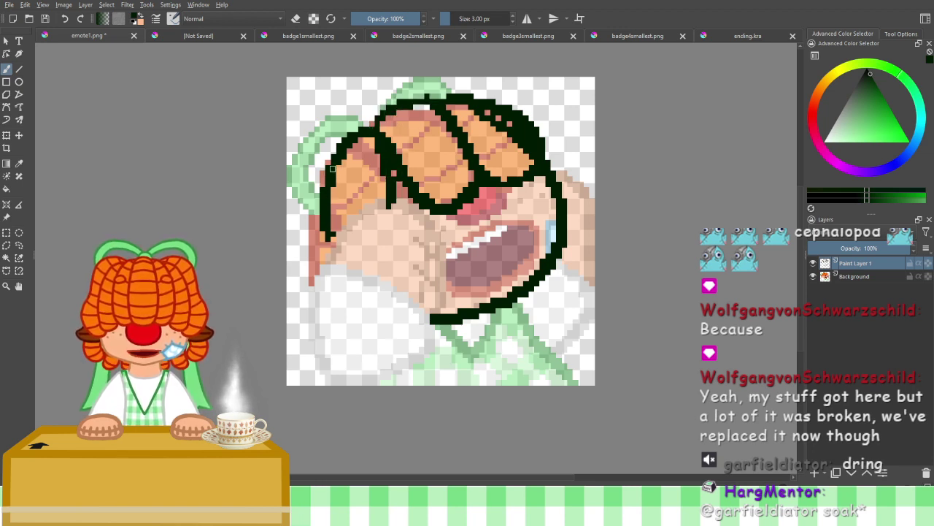
mouse_move(332, 168)
left_mouse_down()
mouse_move(308, 216)
mouse_move(312, 290)
left_mouse_up()
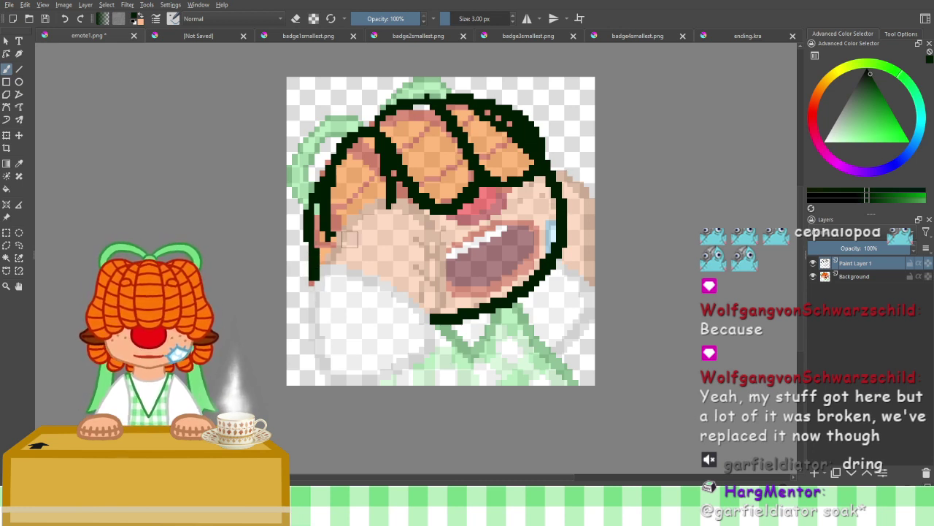
Sketch the near hand as an arch against the cheek, with the cuff line and rounded sleeve outline below it
mouse_move(331, 254)
left_mouse_down()
mouse_move(395, 162)
mouse_move(431, 165)
mouse_move(445, 230)
left_mouse_up()
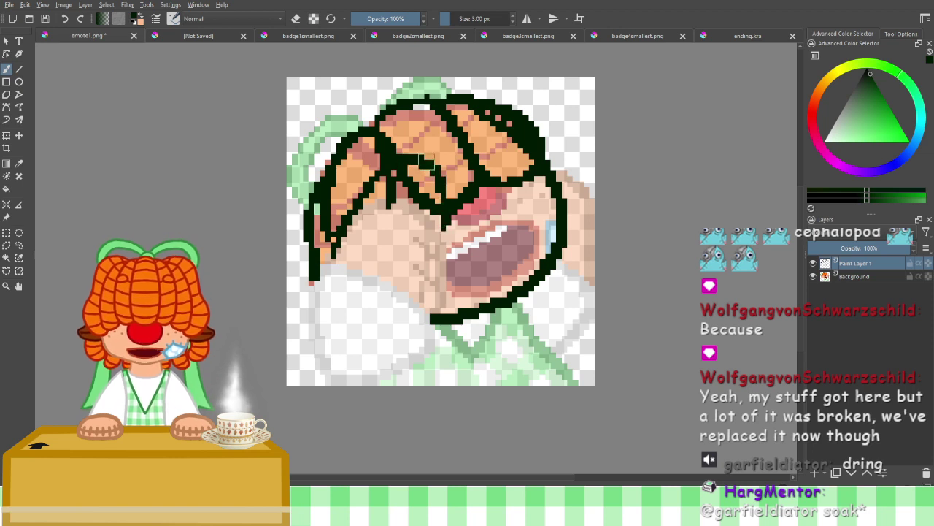
mouse_move(426, 159)
left_mouse_down()
mouse_move(456, 193)
mouse_move(459, 249)
mouse_move(432, 313)
left_mouse_up()
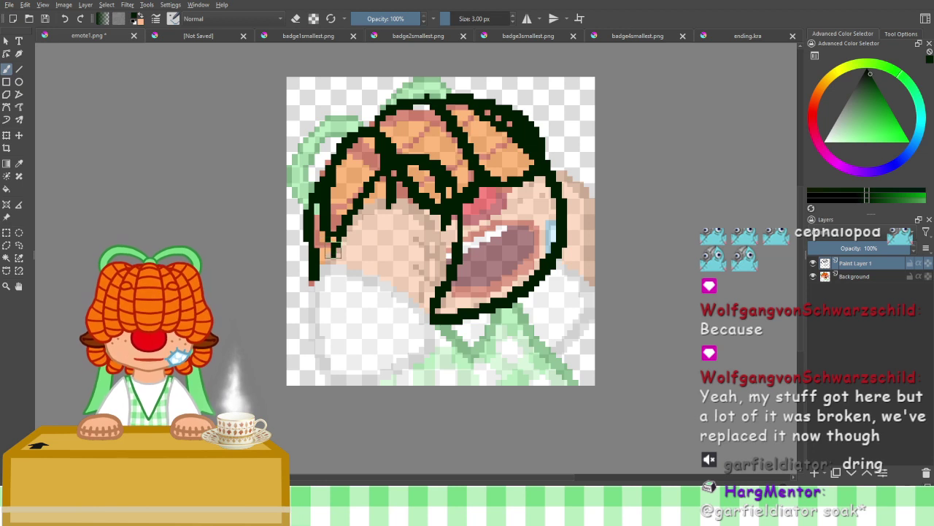
mouse_move(330, 257)
left_mouse_down()
mouse_move(420, 301)
mouse_move(432, 317)
mouse_move(416, 348)
mouse_move(372, 375)
left_mouse_up()
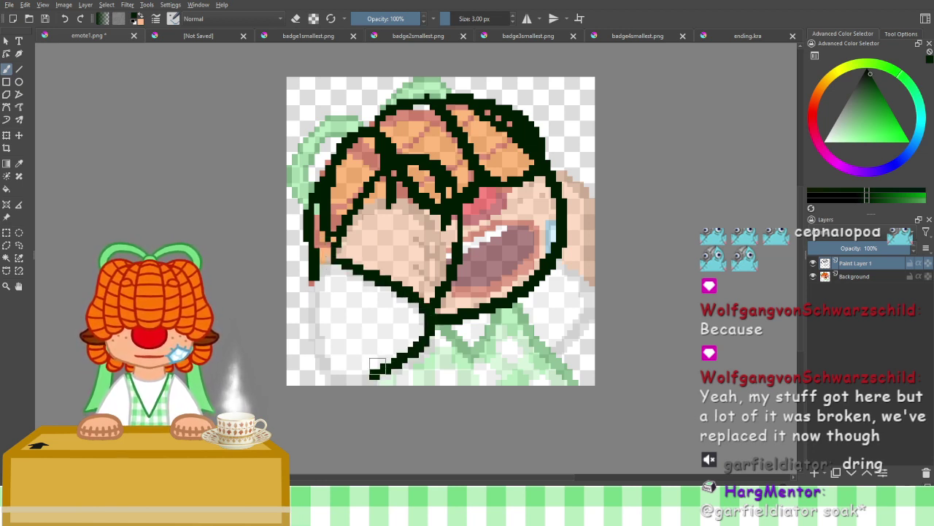
mouse_move(316, 299)
left_mouse_down()
mouse_move(329, 345)
mouse_move(367, 376)
left_mouse_up()
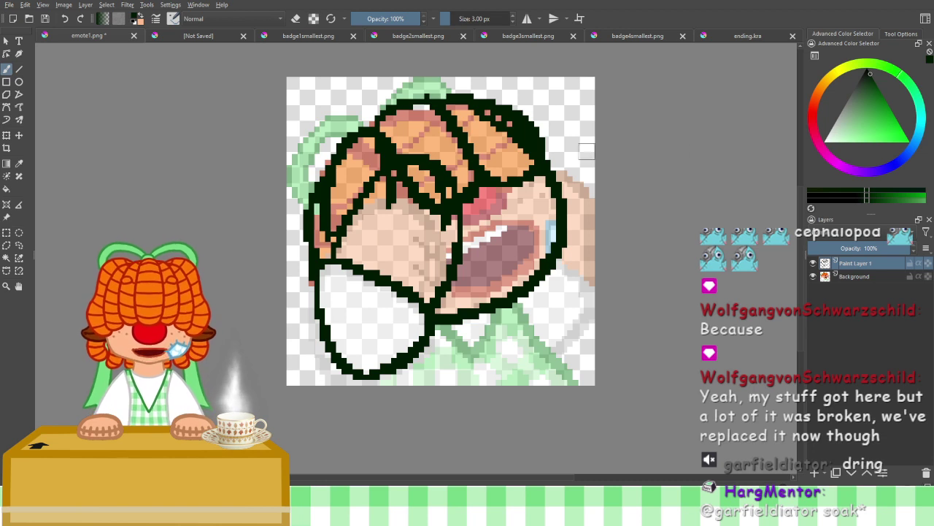
Sketch the far hand's outer edge and sleeve beside the face, and the dress edge running down from the chin
mouse_move(551, 151)
left_mouse_down()
mouse_move(584, 172)
mouse_move(591, 227)
mouse_move(571, 292)
mouse_move(558, 289)
mouse_move(573, 295)
mouse_move(571, 332)
mouse_move(553, 345)
left_mouse_up()
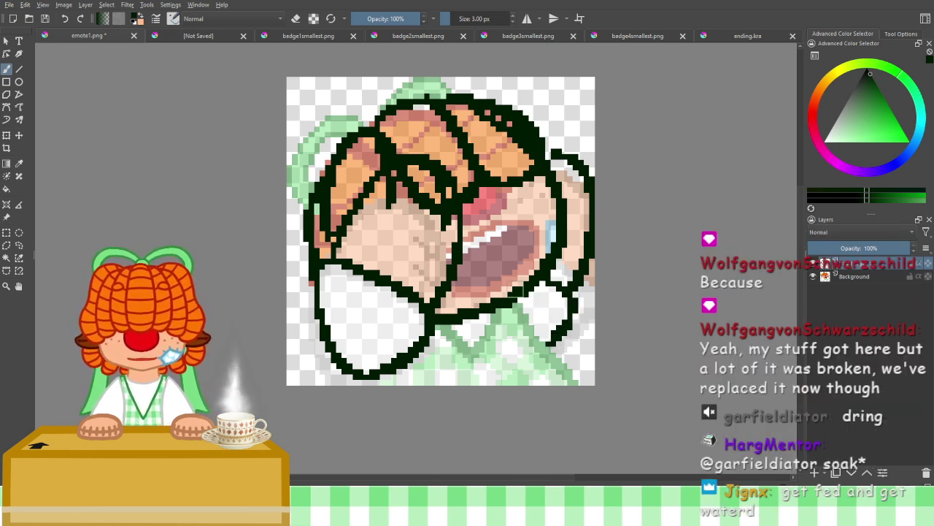
left_click_drag(515, 294, 563, 381)
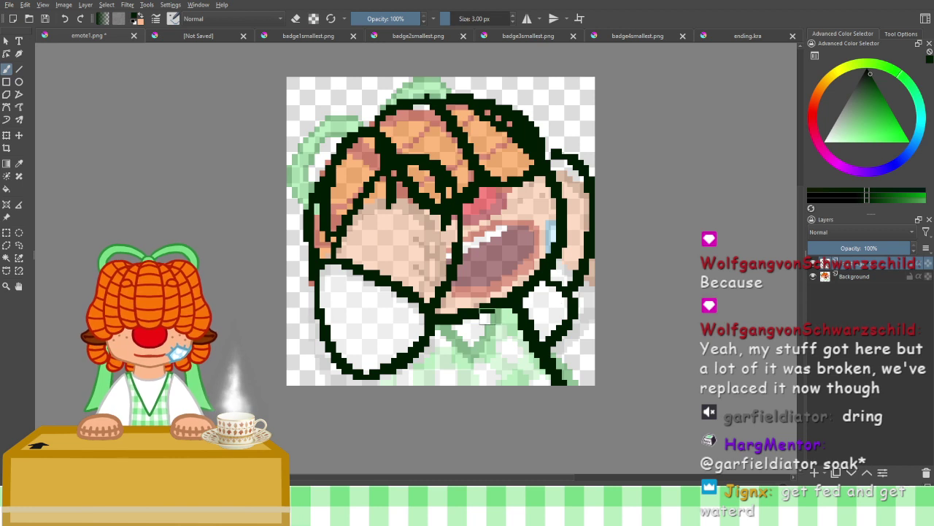
Sketch the V-shaped collar under the chin and touch up the lowest point of the near sleeve outline
left_click_drag(503, 307, 476, 361)
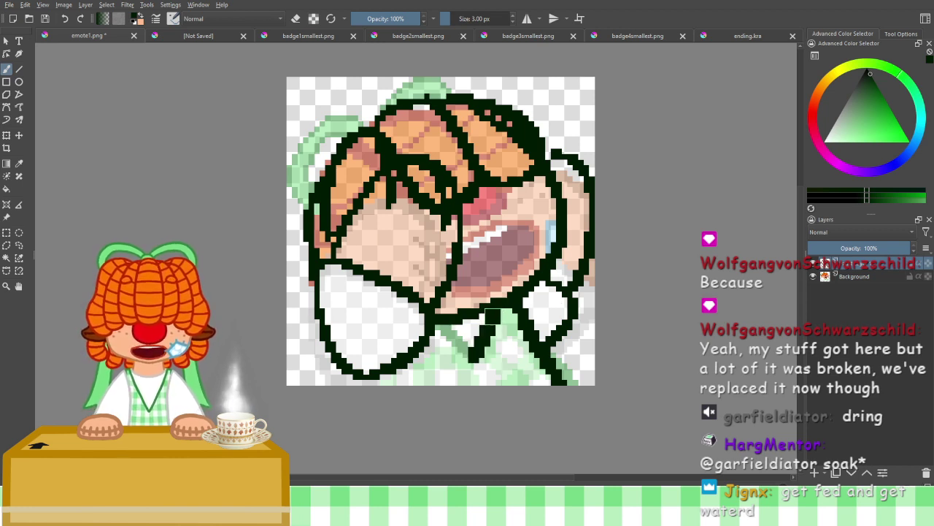
key("ctrl+z")
left_click_drag(504, 298, 478, 356)
key("ctrl+z")
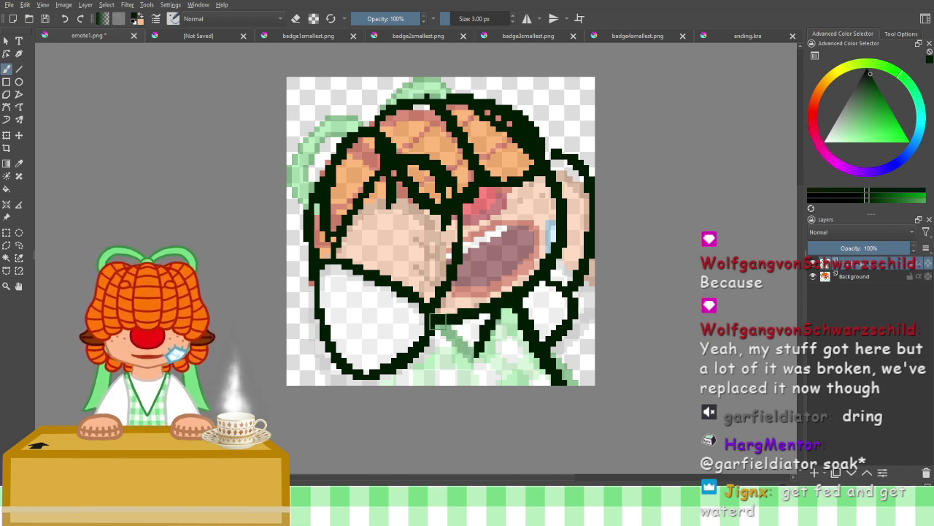
left_click_drag(434, 315, 478, 358)
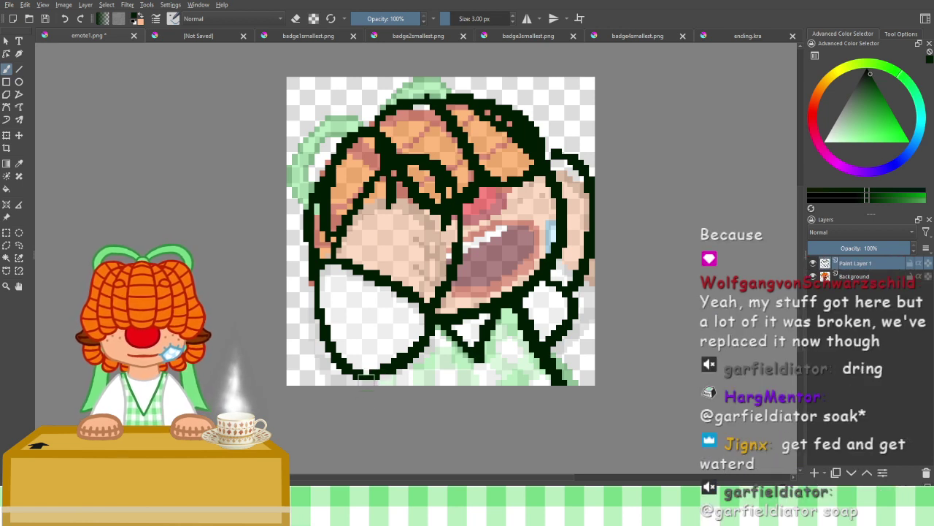
left_click_drag(365, 378, 376, 381)
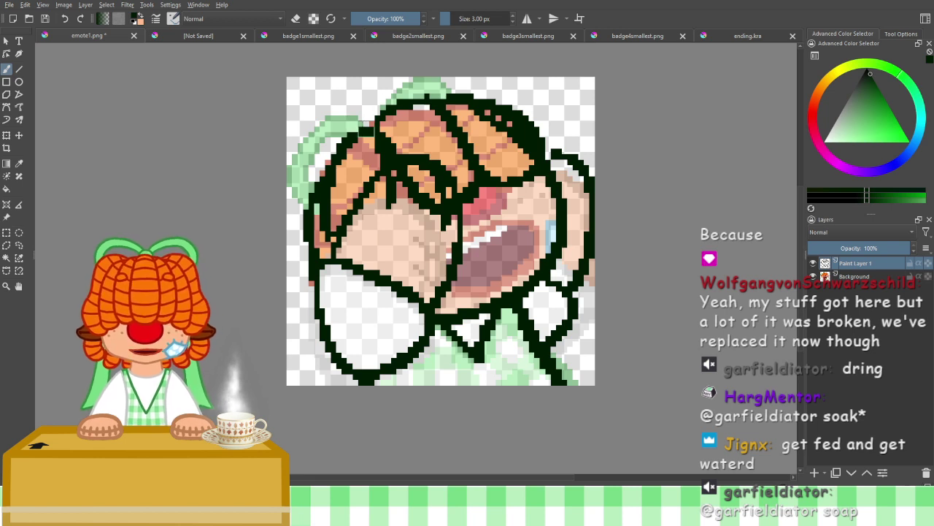
Sketch the two bow loops behind the hair, one over the crown and one beside the front hair section
mouse_move(363, 123)
left_mouse_down()
mouse_move(374, 95)
mouse_move(410, 78)
mouse_move(442, 84)
left_mouse_up()
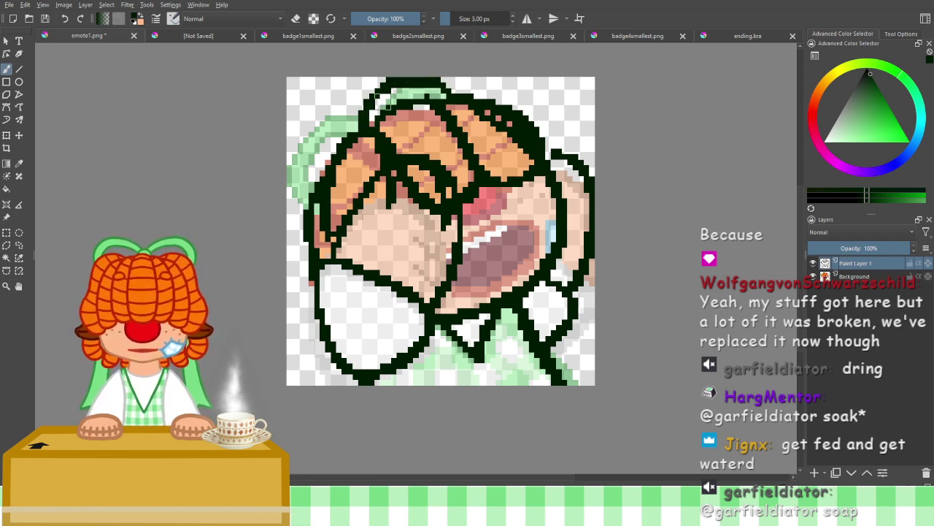
key("ctrl+z")
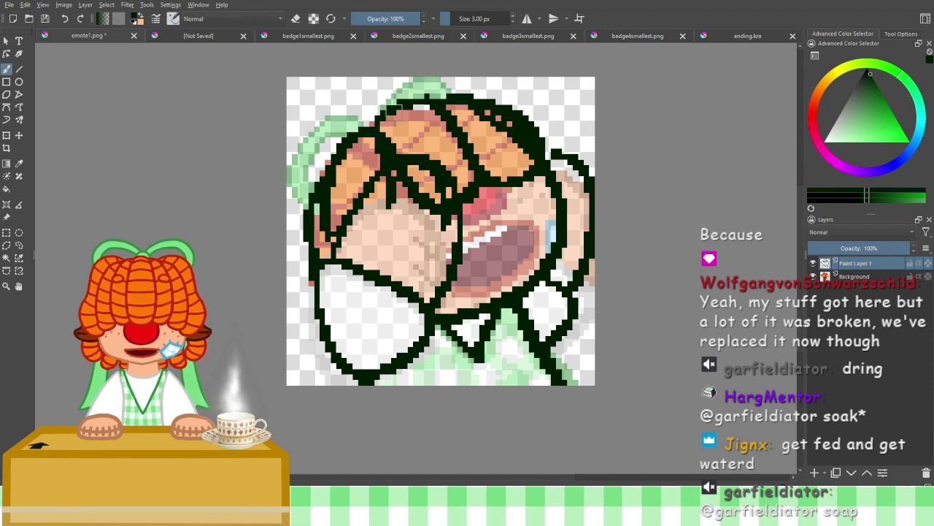
mouse_move(379, 117)
left_mouse_down()
mouse_move(402, 87)
mouse_move(466, 90)
left_mouse_up()
mouse_move(378, 117)
left_mouse_down()
mouse_move(344, 114)
mouse_move(308, 140)
mouse_move(294, 176)
mouse_move(316, 201)
left_mouse_up()
key("ctrl+z")
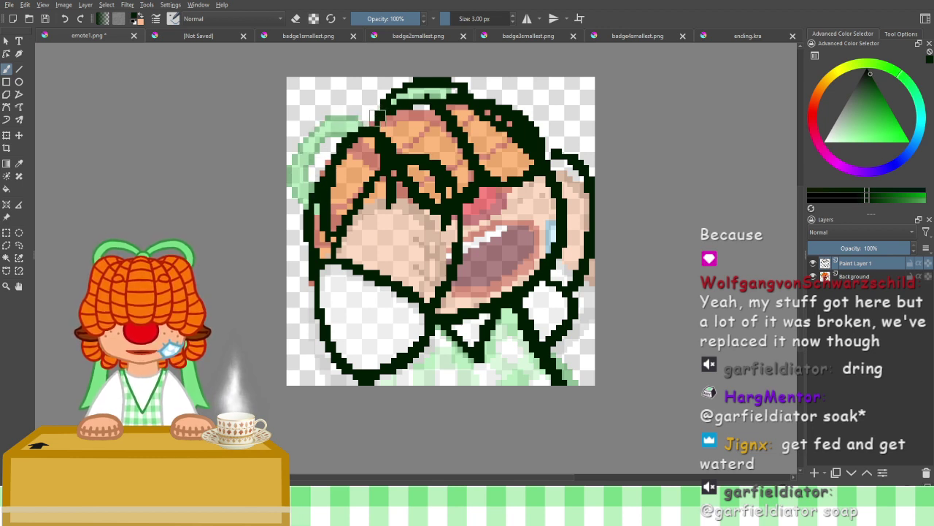
mouse_move(378, 118)
left_mouse_down()
mouse_move(350, 116)
mouse_move(315, 135)
mouse_move(290, 178)
mouse_move(307, 203)
left_mouse_up()
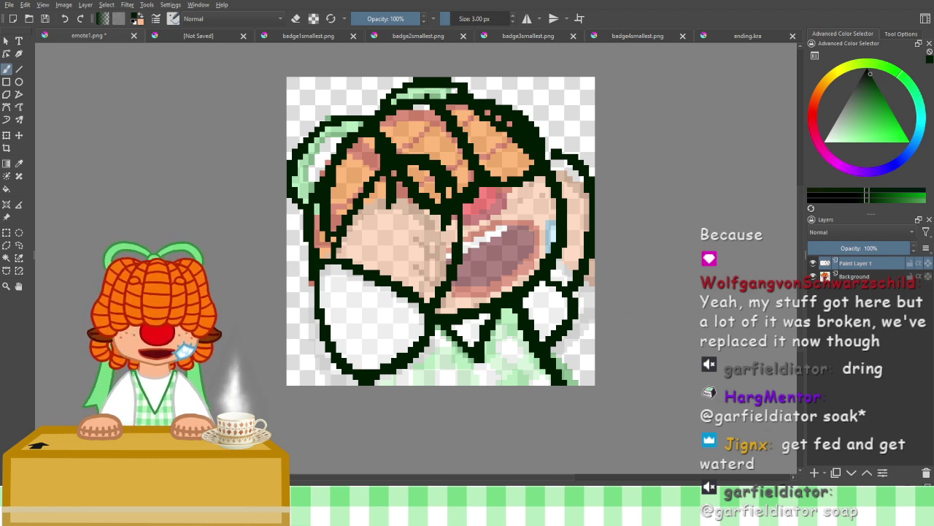
Erase the stray hair strokes inside the near hand's arch, keeping the arch outline
left_click(296, 19)
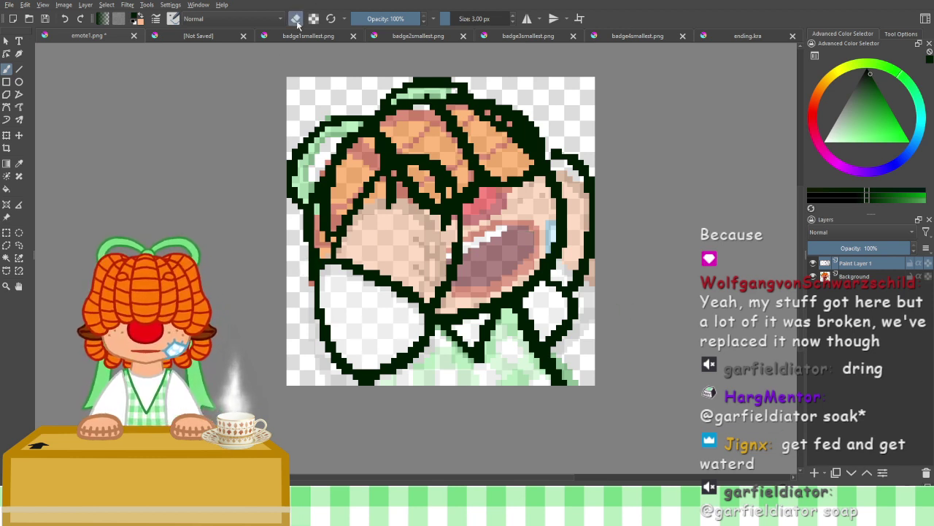
mouse_move(405, 201)
left_mouse_down()
mouse_move(392, 177)
mouse_move(409, 173)
mouse_move(399, 182)
mouse_move(427, 228)
mouse_move(437, 227)
mouse_move(431, 196)
mouse_move(432, 210)
mouse_move(448, 220)
mouse_move(435, 185)
left_mouse_up()
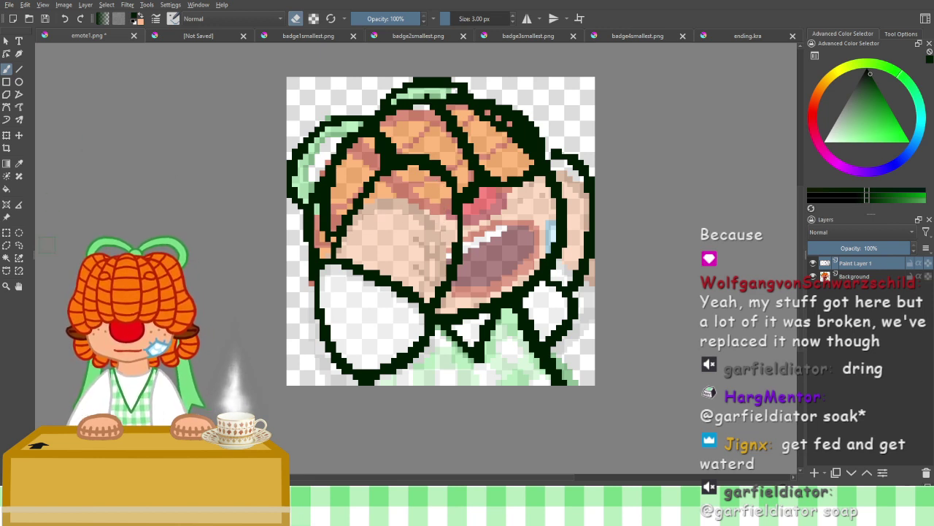
left_click(6, 233)
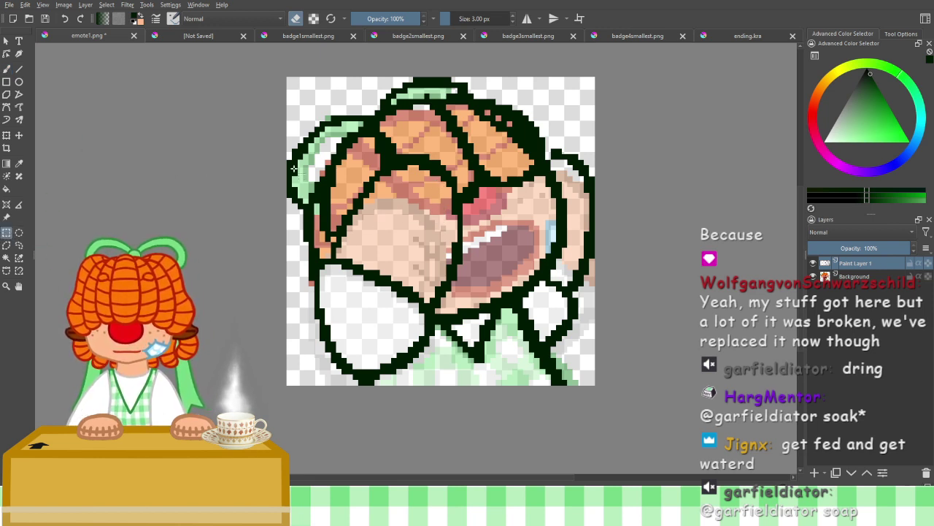
left_click_drag(282, 104, 512, 323)
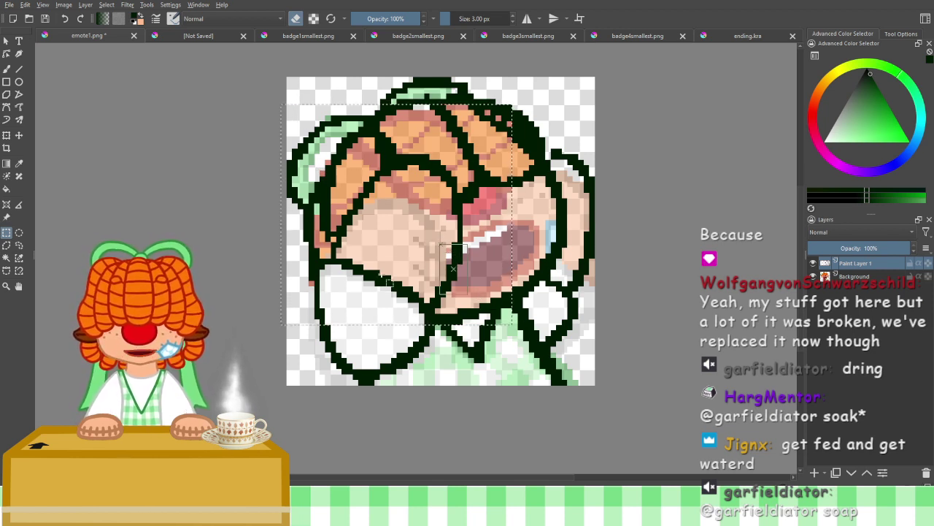
left_click_drag(292, 88, 502, 329)
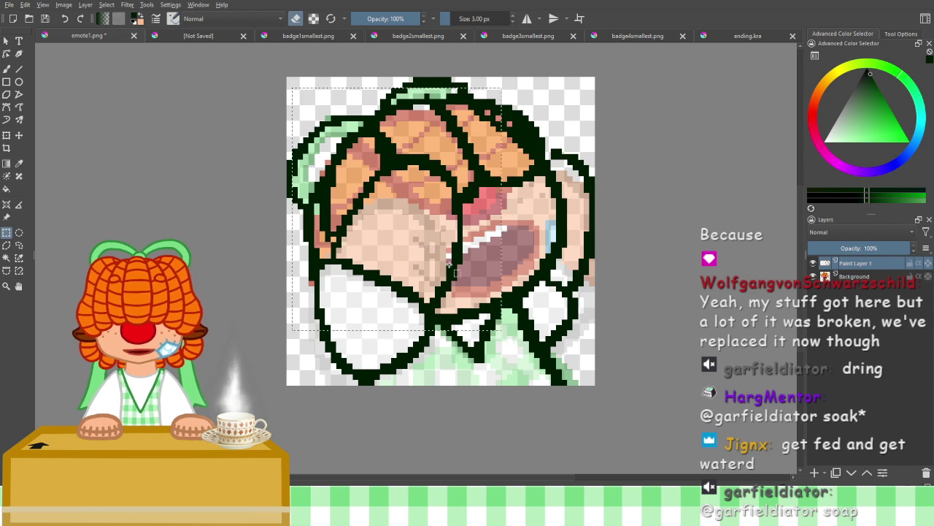
left_click(6, 136)
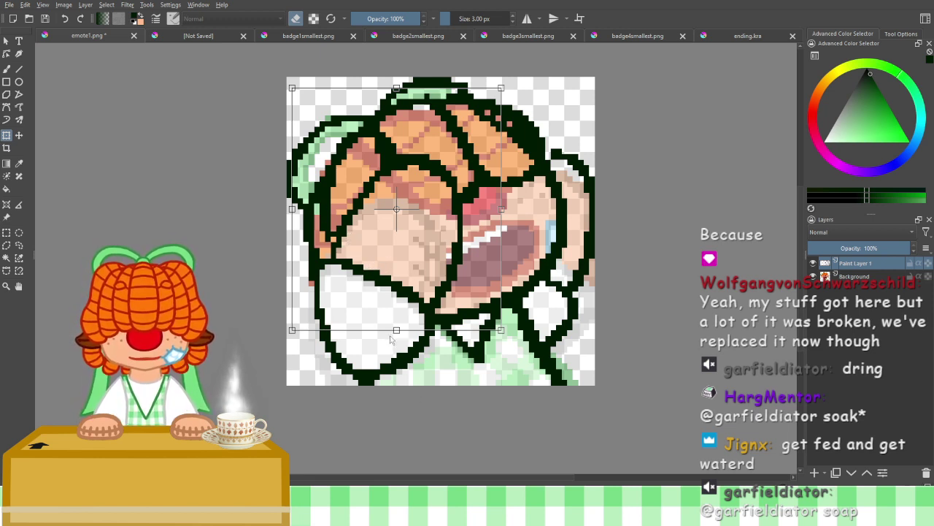
key("Return")
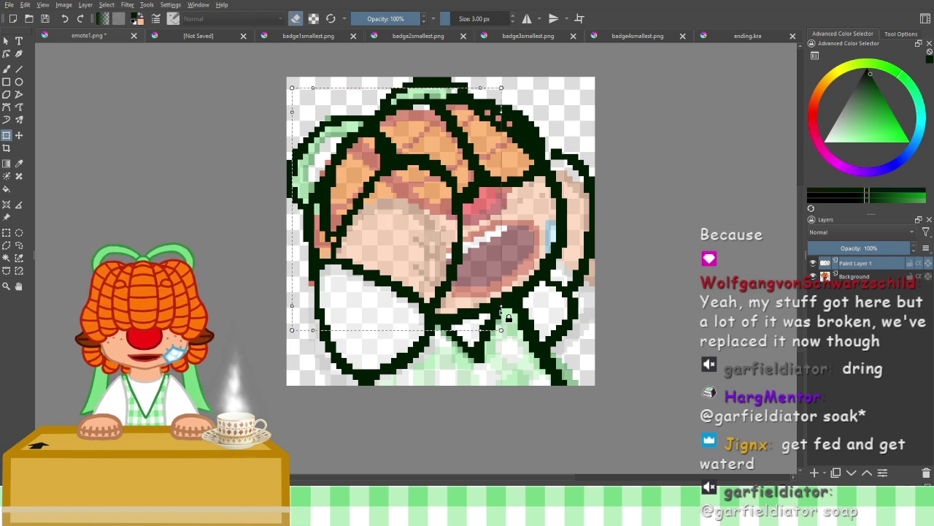
left_click_drag(501, 307, 580, 287)
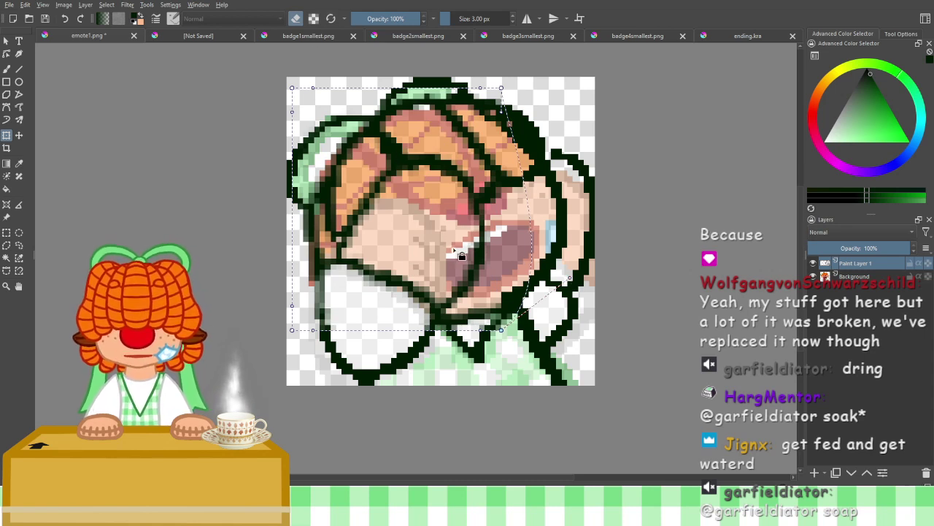
key("ctrl+z")
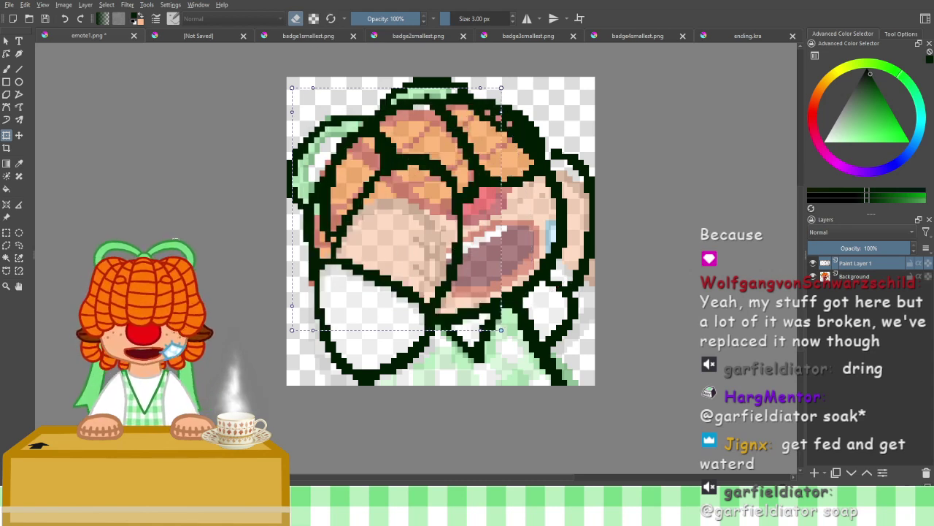
left_click(6, 233)
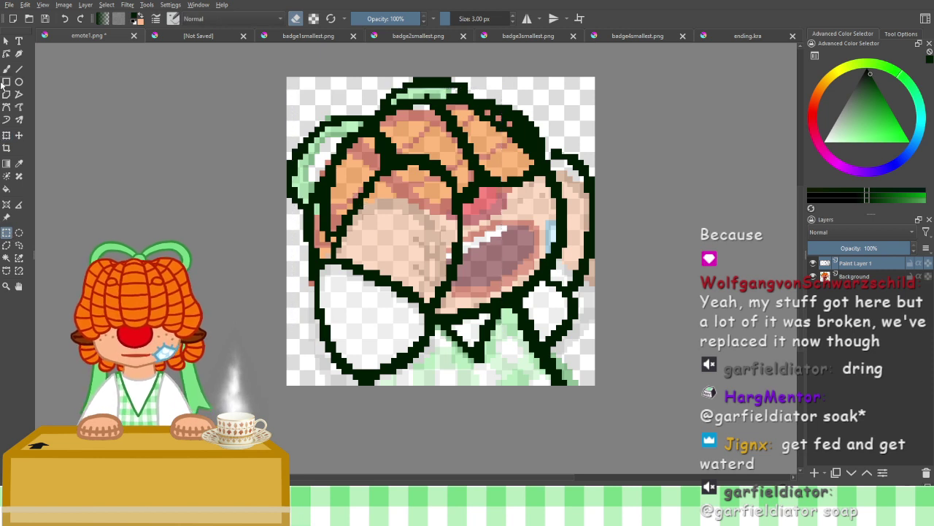
Switch back from erasing to painting, join the far hand's outline to the hair, and thicken the outer corner of the near cuff
left_click(7, 69)
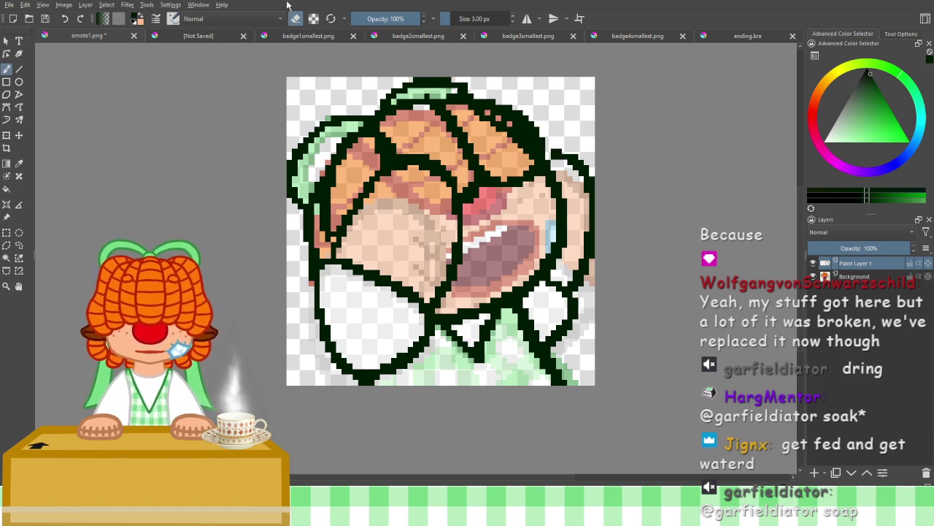
left_click(562, 155)
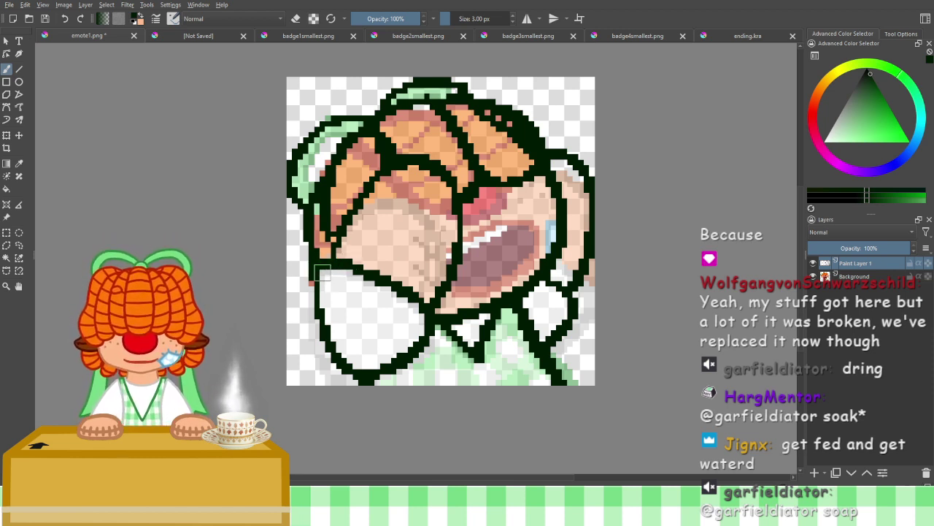
left_click_drag(318, 273, 316, 293)
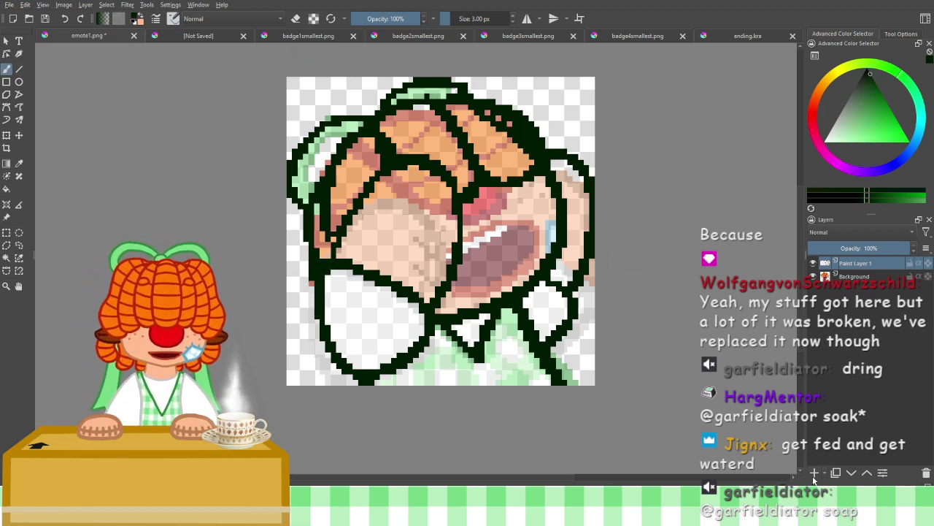
Add a new paint layer above the sketch and restore the Background layer's opacity to 100%
left_click(816, 472)
left_click(856, 277)
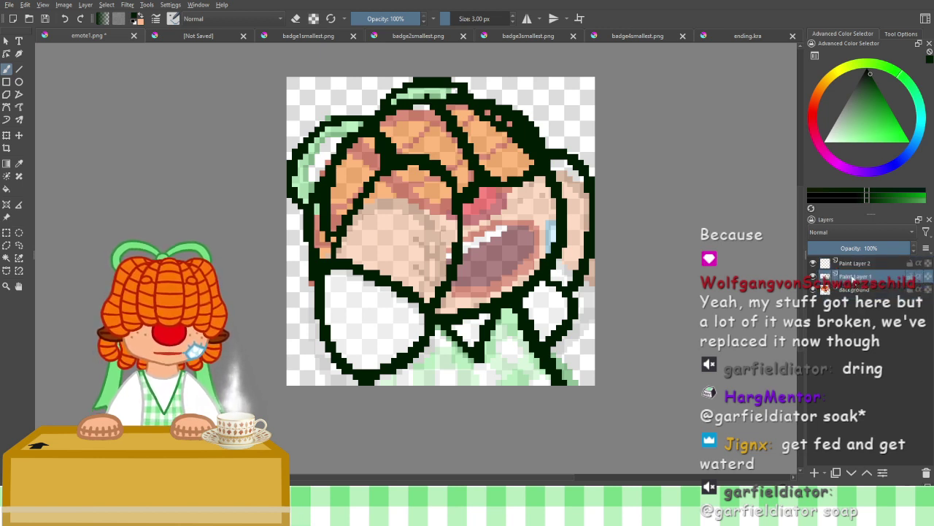
left_click(861, 289)
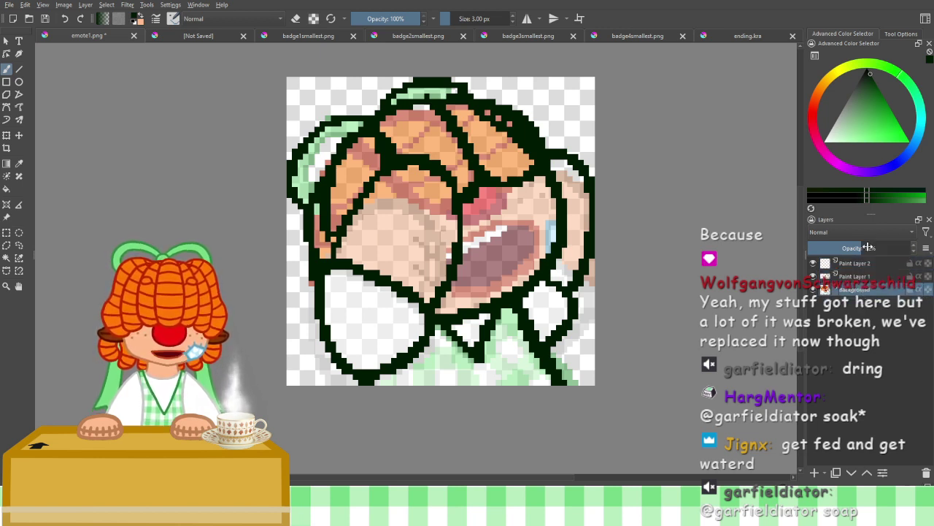
left_click_drag(869, 247, 914, 249)
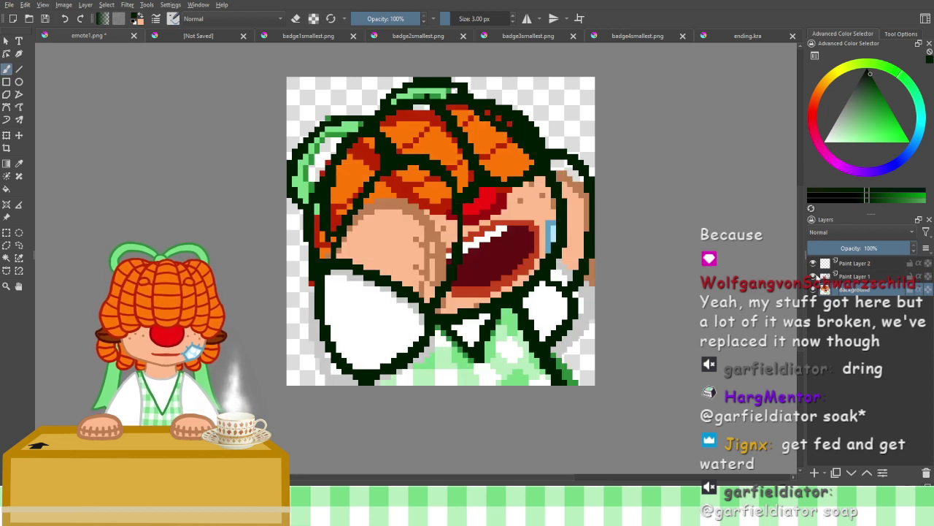
Sample the dark red hair outline colour from the original artwork with the sketch layer temporarily hidden
left_click(814, 276)
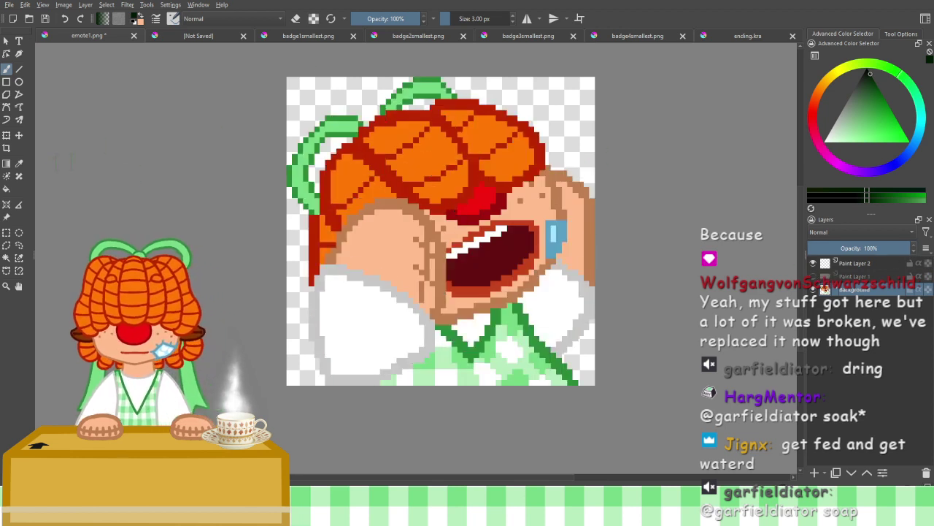
left_click(21, 163)
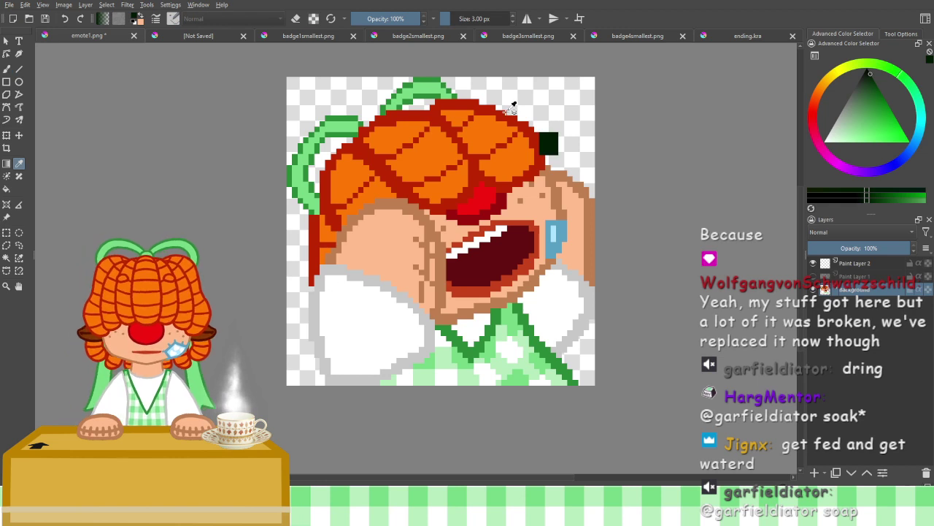
left_click(514, 138)
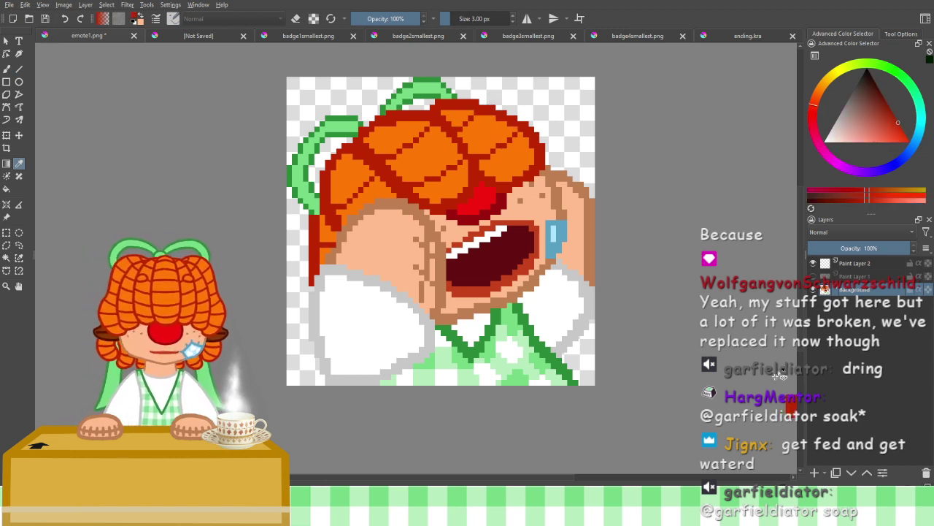
left_click(813, 277)
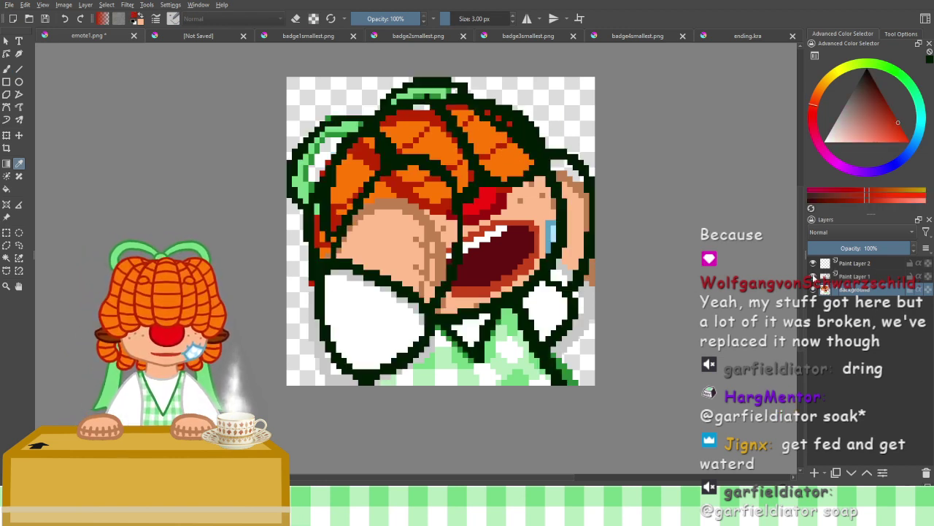
Lower Paint Layer 1's opacity to 42% and hide the Background layer
left_click(832, 276)
left_click(863, 248)
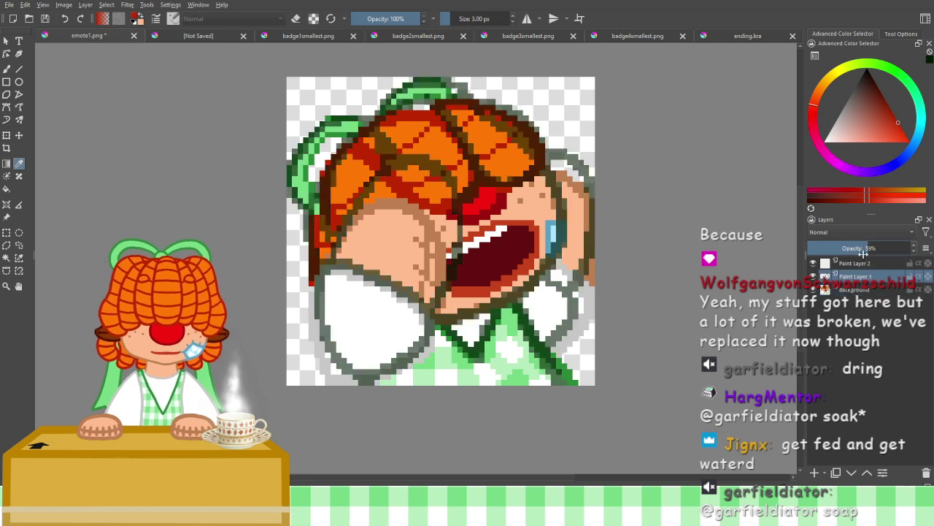
left_click_drag(865, 247, 843, 262)
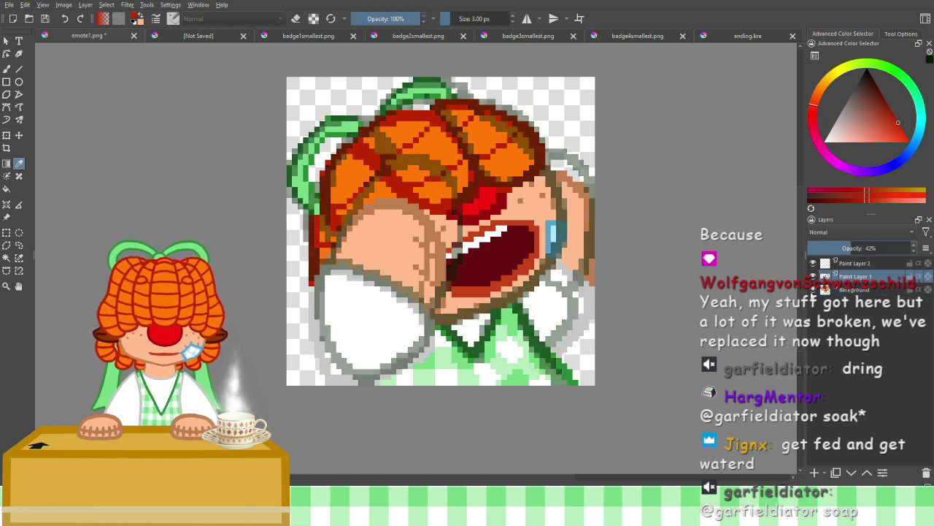
left_click(814, 290)
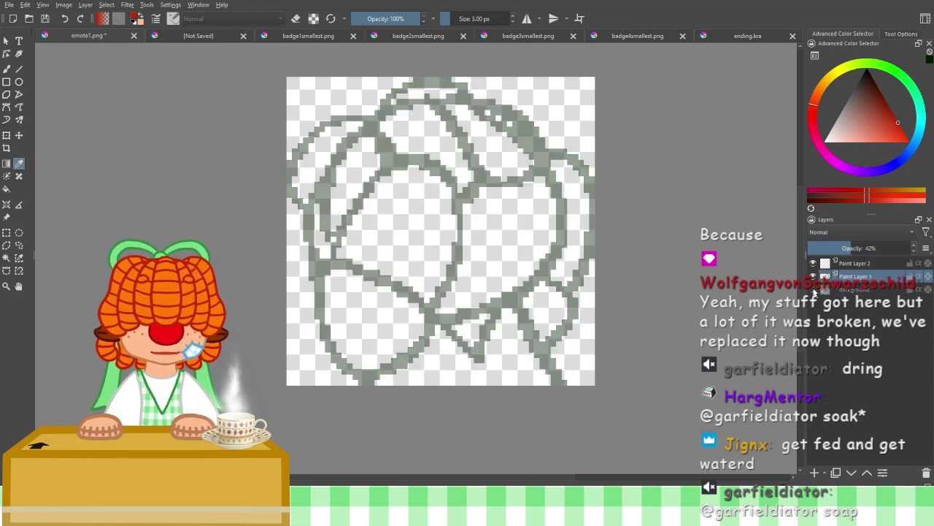
On Paint Layer 2, outline the back hair section in dark red at 3 px, with the middle section's upper edge and dividing line
left_click(6, 69)
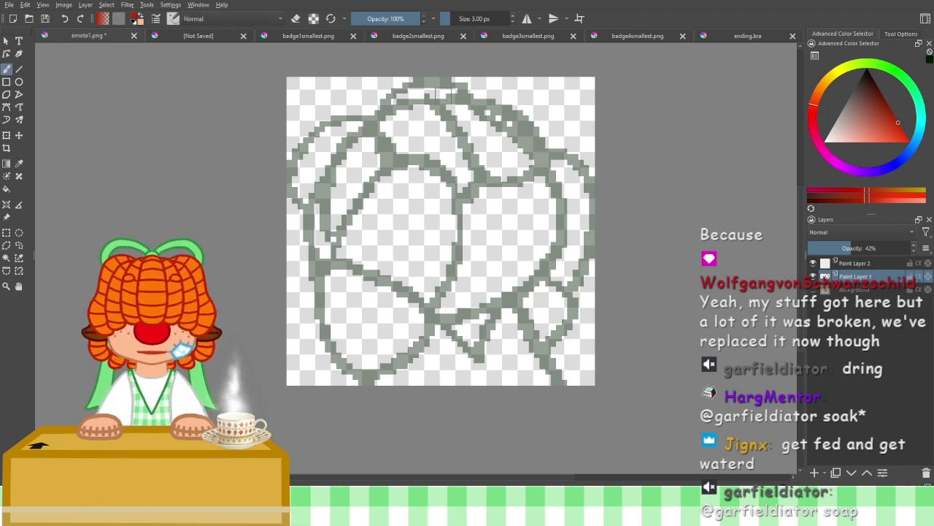
mouse_move(442, 95)
left_mouse_down()
mouse_move(500, 100)
mouse_move(538, 126)
left_mouse_up()
key("ctrl+z")
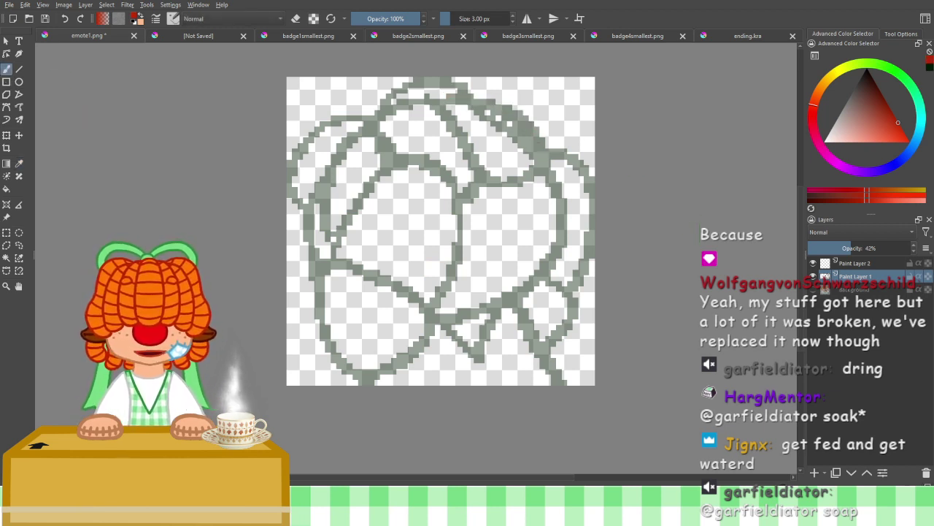
left_click(848, 264)
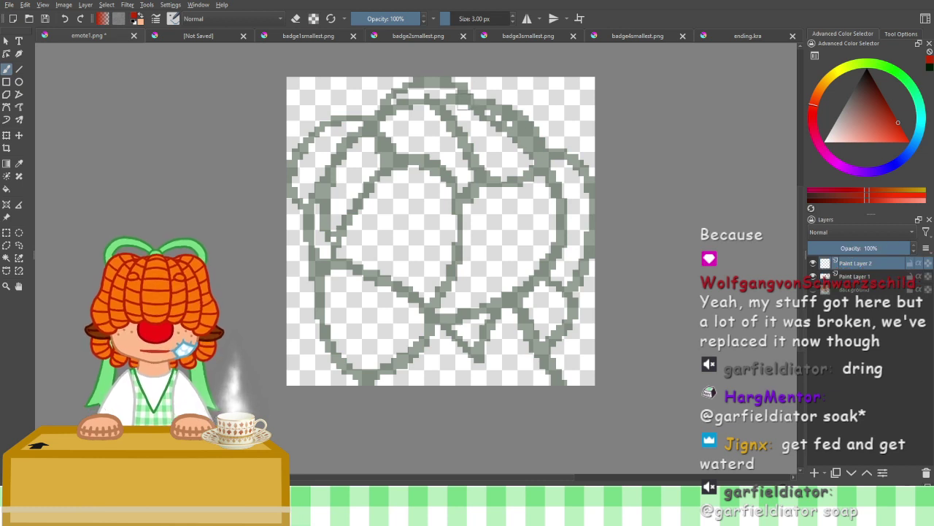
mouse_move(447, 97)
left_mouse_down()
mouse_move(514, 111)
mouse_move(542, 152)
mouse_move(526, 179)
mouse_move(482, 175)
left_mouse_up()
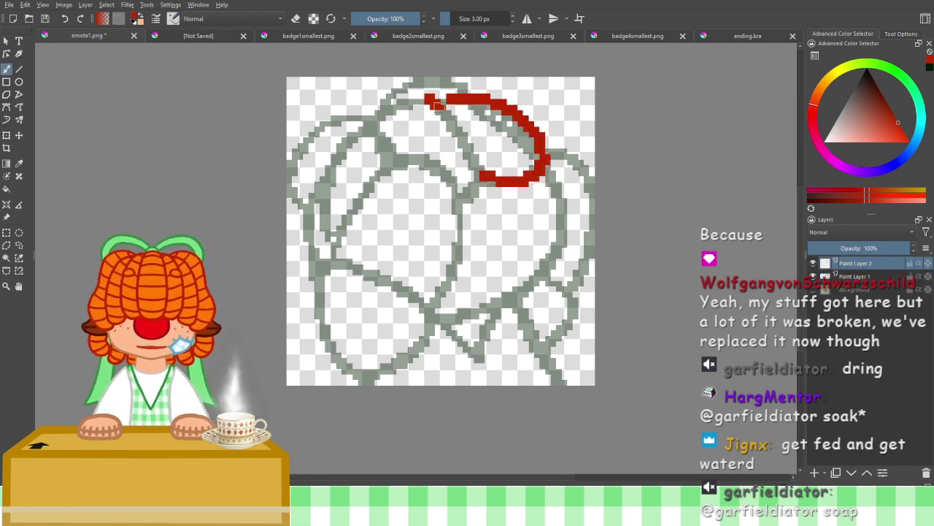
left_click_drag(426, 97, 486, 177)
key("ctrl+z")
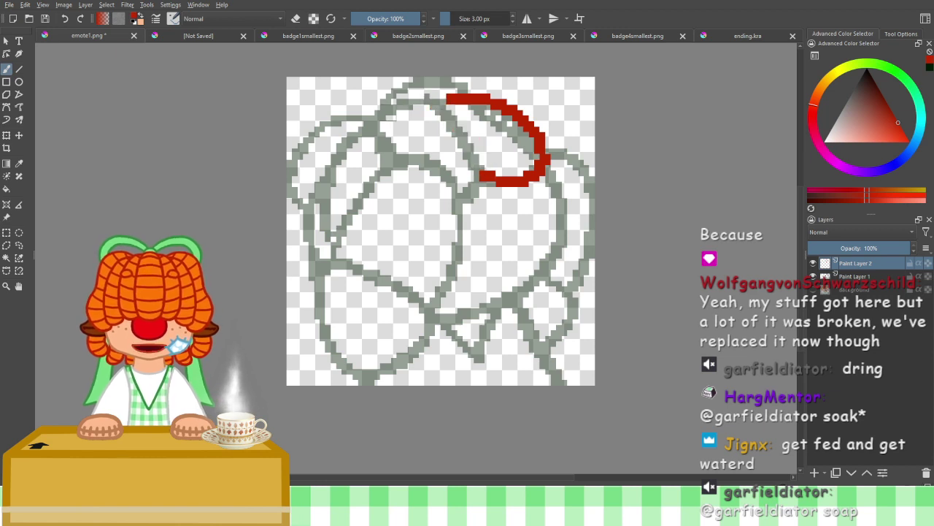
mouse_move(378, 108)
left_mouse_down()
mouse_move(407, 95)
mouse_move(443, 102)
mouse_move(466, 134)
mouse_move(461, 194)
left_mouse_up()
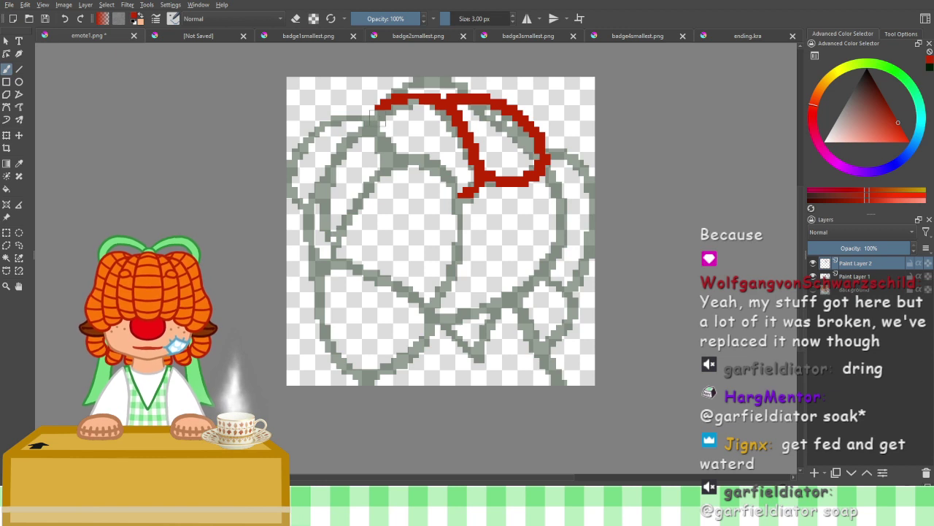
Draw the front hair section's outer edge in dark red, curving from the middle section down to the near hand
mouse_move(375, 109)
left_mouse_down()
mouse_move(334, 162)
mouse_move(330, 240)
left_mouse_up()
key("ctrl+z")
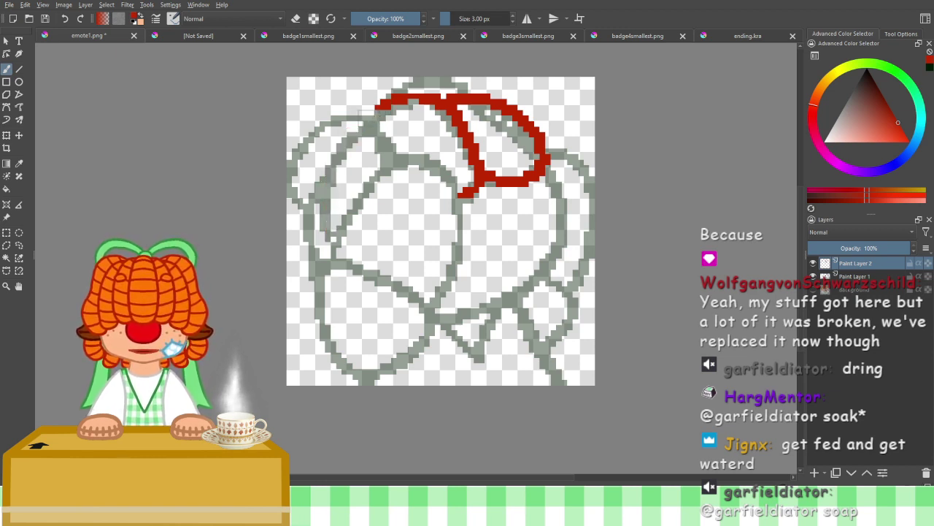
mouse_move(374, 111)
left_mouse_down()
mouse_move(338, 151)
mouse_move(318, 212)
mouse_move(327, 244)
left_mouse_up()
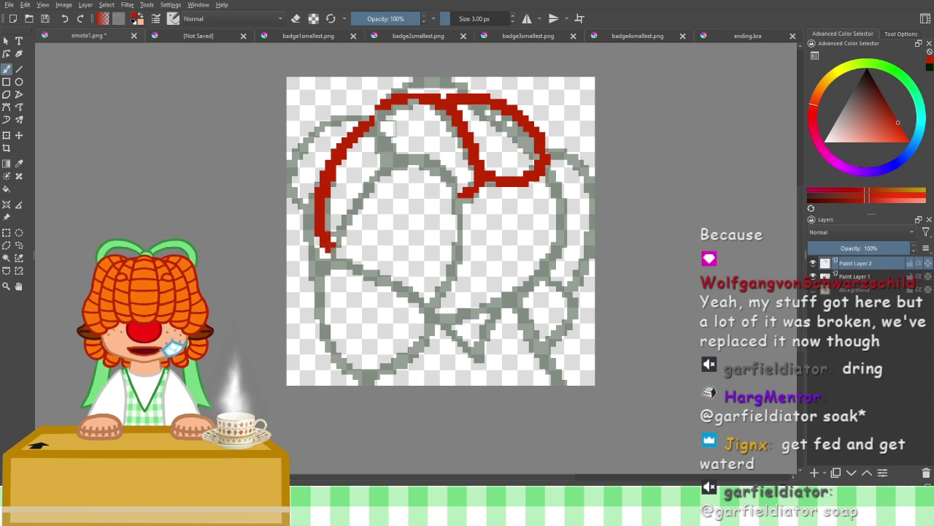
Add a short dark red dividing line above the near hand and a second outer strand at the front hair section's lower end
left_click_drag(384, 134, 384, 174)
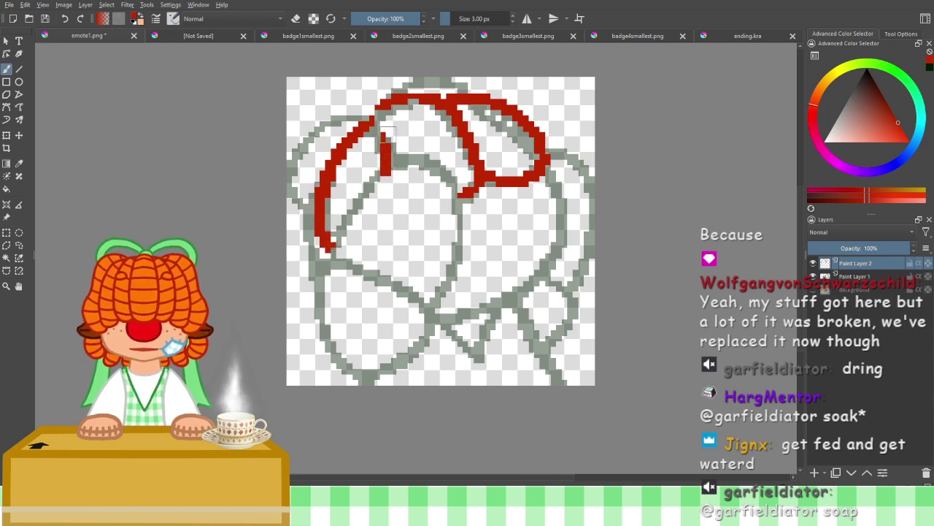
key("ctrl+z")
left_click_drag(383, 129, 394, 156)
key("ctrl+z")
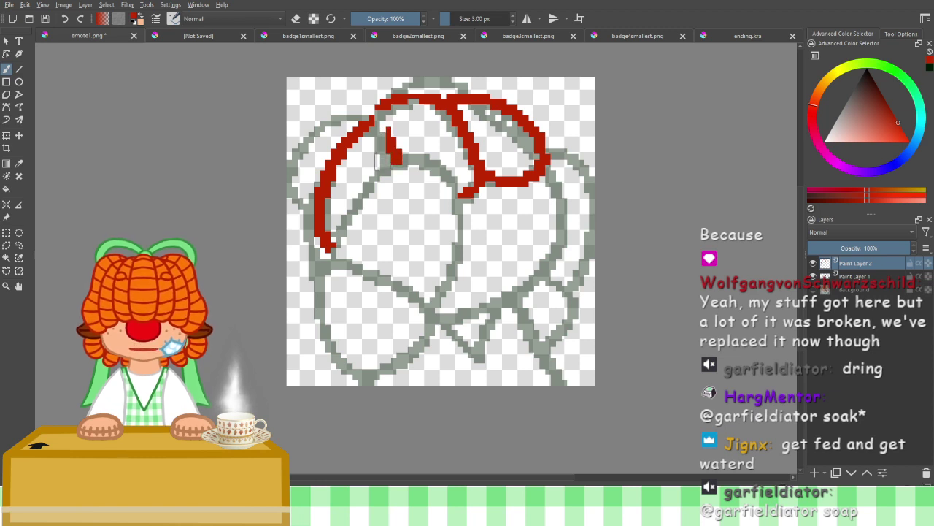
mouse_move(324, 167)
left_mouse_down()
mouse_move(302, 237)
mouse_move(319, 287)
left_mouse_up()
key("ctrl+z")
mouse_move(325, 173)
left_mouse_down()
mouse_move(311, 206)
mouse_move(314, 276)
left_mouse_up()
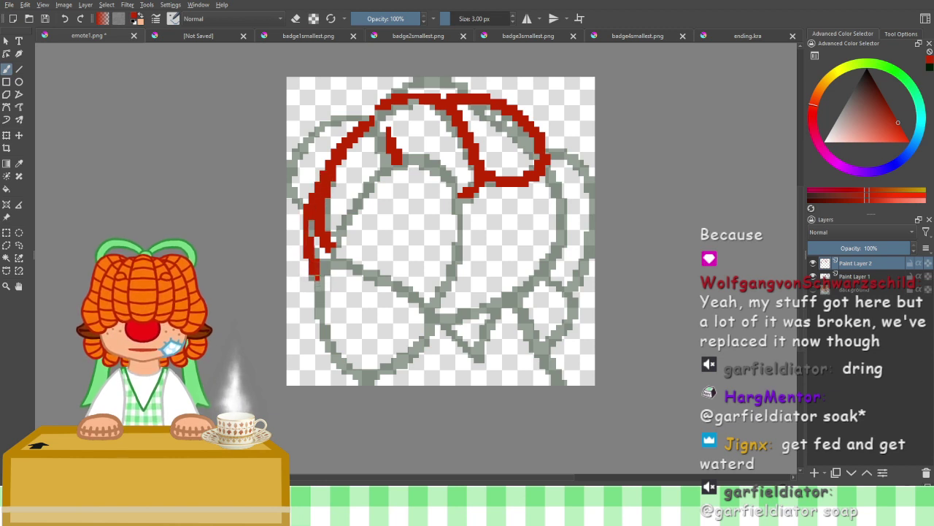
Sample the brown skin outline colour from the original artwork with the Background layer temporarily shown, and return to Paint Layer 2
left_click(856, 276)
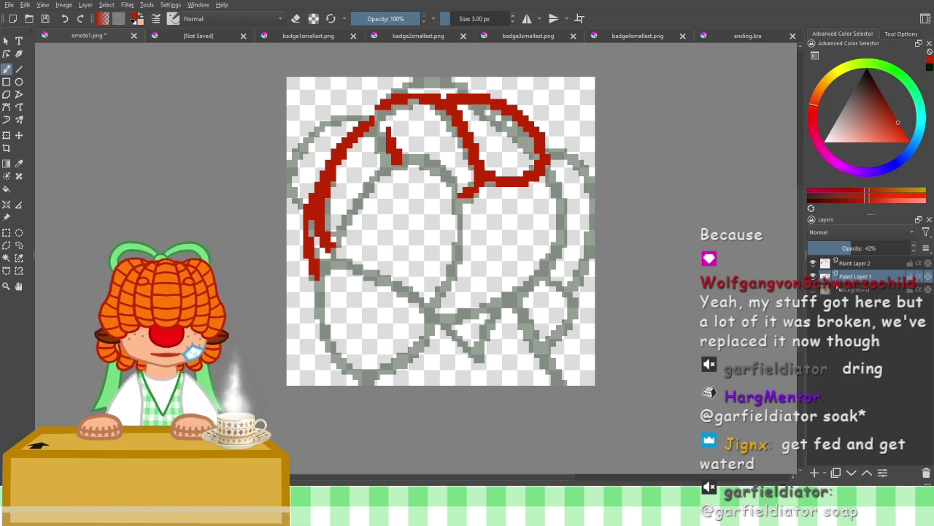
left_click(845, 292)
left_click(813, 290)
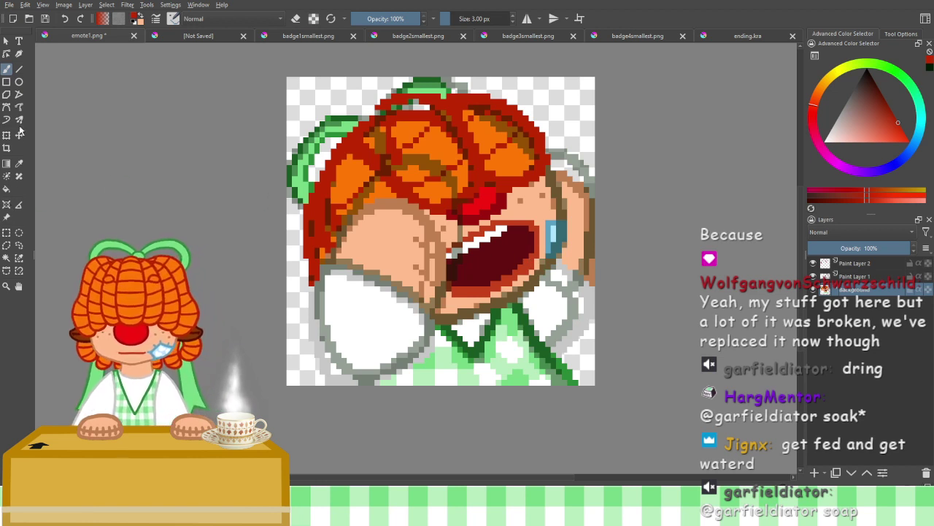
left_click(19, 163)
mouse_move(442, 219)
left_mouse_down()
mouse_move(413, 197)
mouse_move(416, 204)
left_mouse_up()
left_click(7, 69)
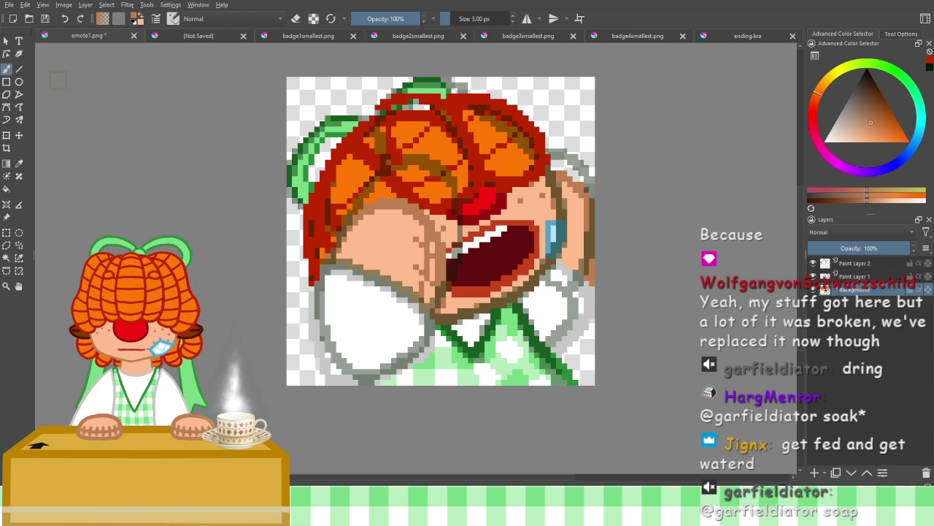
left_click_drag(878, 248, 920, 252)
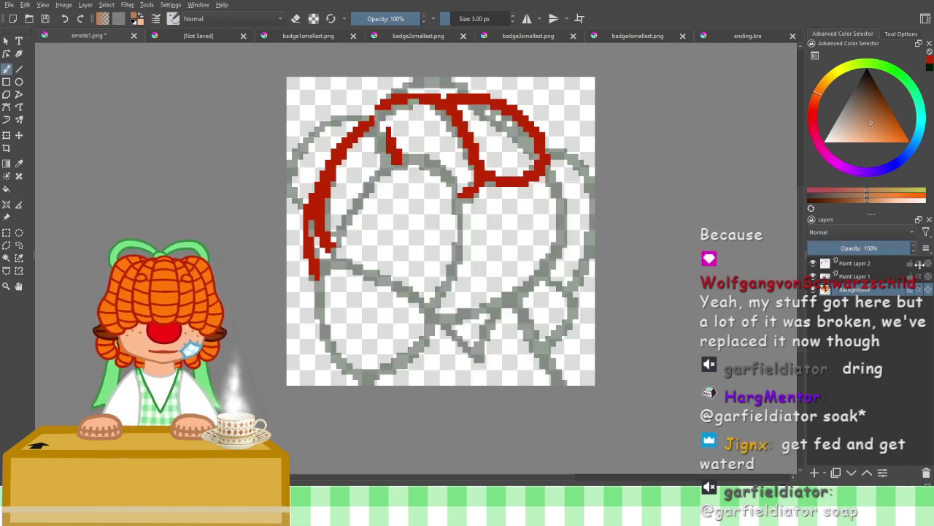
left_click(813, 290)
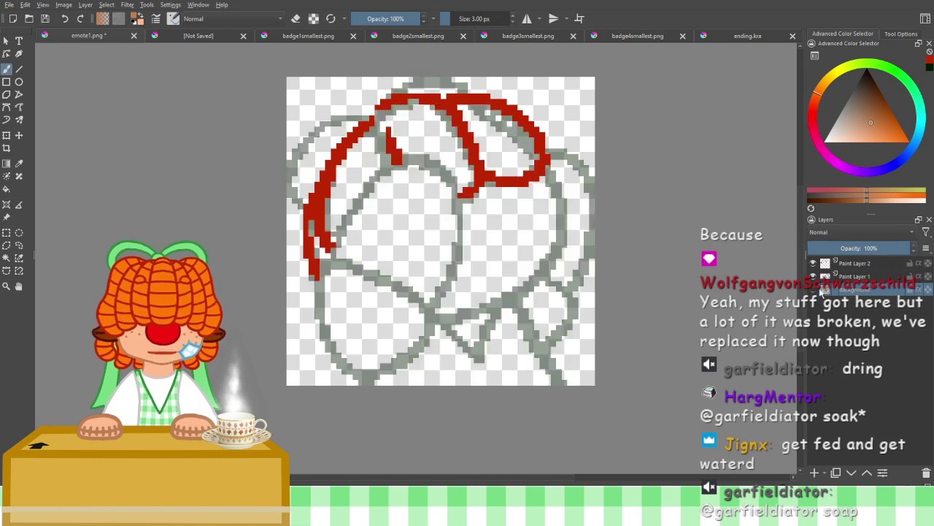
left_click(876, 261)
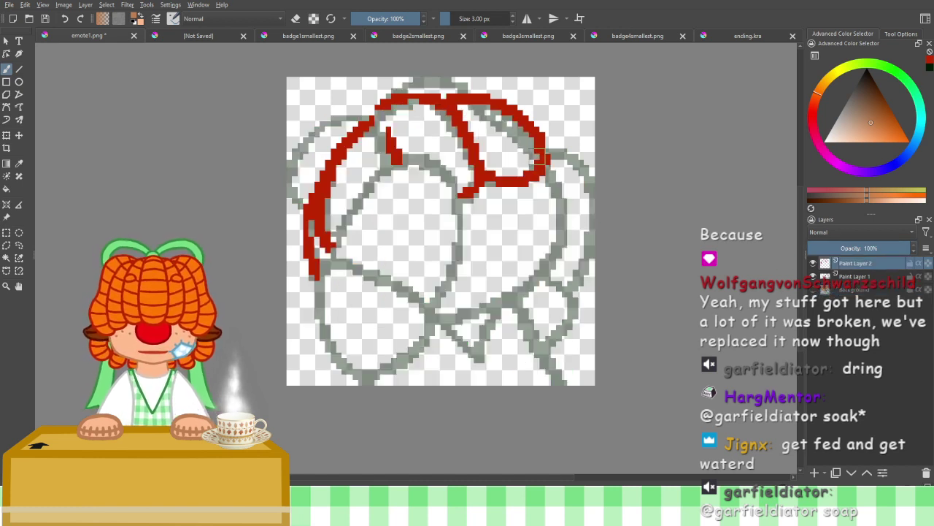
Trace the face's edge down to the chin, the near hand and the far hand in brown at 3 px
left_click_drag(544, 159, 559, 237)
key("ctrl+z")
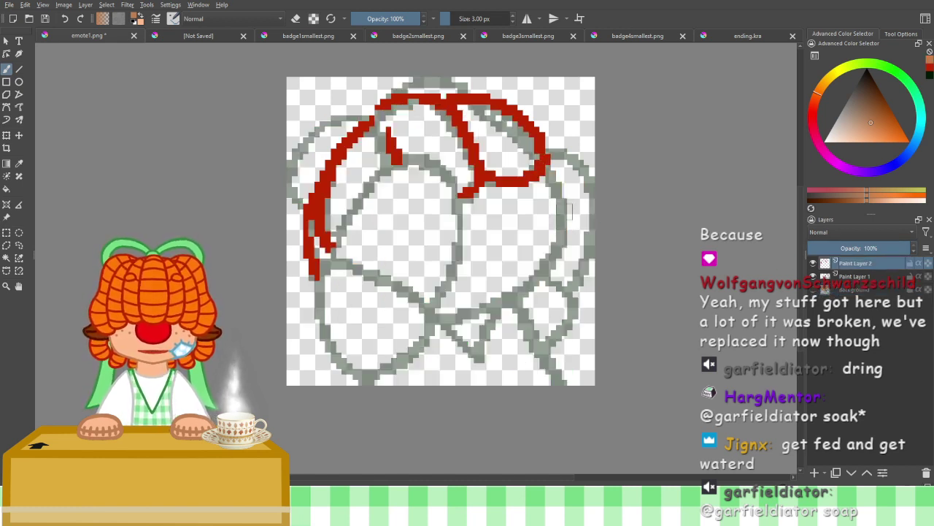
mouse_move(545, 164)
left_mouse_down()
mouse_move(558, 235)
mouse_move(542, 255)
left_mouse_up()
key("ctrl+z")
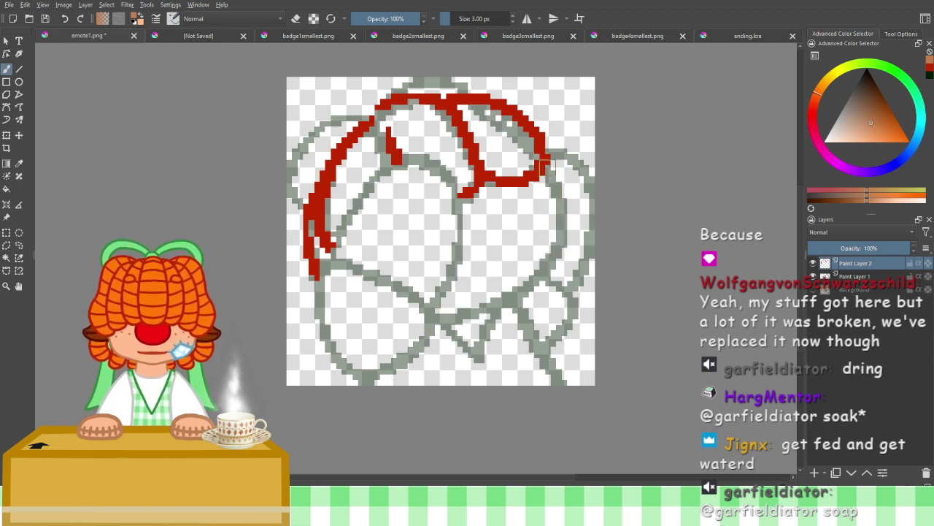
mouse_move(539, 161)
left_mouse_down()
mouse_move(562, 222)
mouse_move(546, 259)
mouse_move(521, 284)
mouse_move(444, 311)
left_mouse_up()
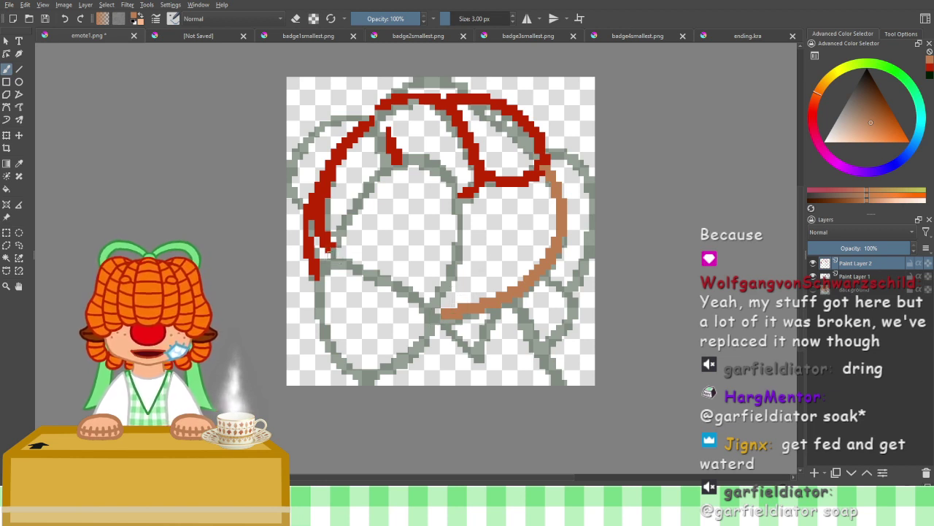
mouse_move(332, 255)
left_mouse_down()
mouse_move(352, 199)
mouse_move(378, 175)
mouse_move(396, 165)
mouse_move(426, 168)
mouse_move(449, 183)
mouse_move(460, 212)
mouse_move(456, 252)
mouse_move(426, 302)
left_mouse_up()
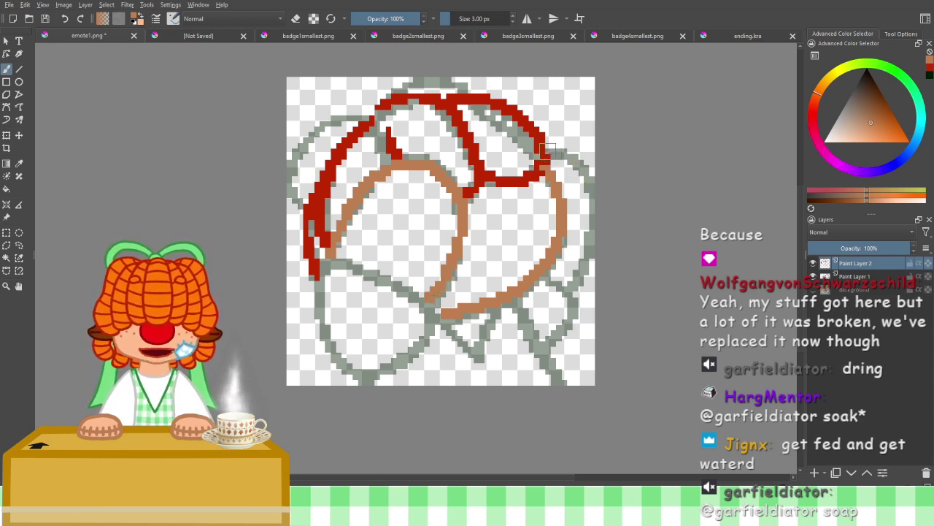
mouse_move(549, 151)
left_mouse_down()
mouse_move(574, 157)
mouse_move(586, 188)
mouse_move(590, 225)
mouse_move(571, 285)
left_mouse_up()
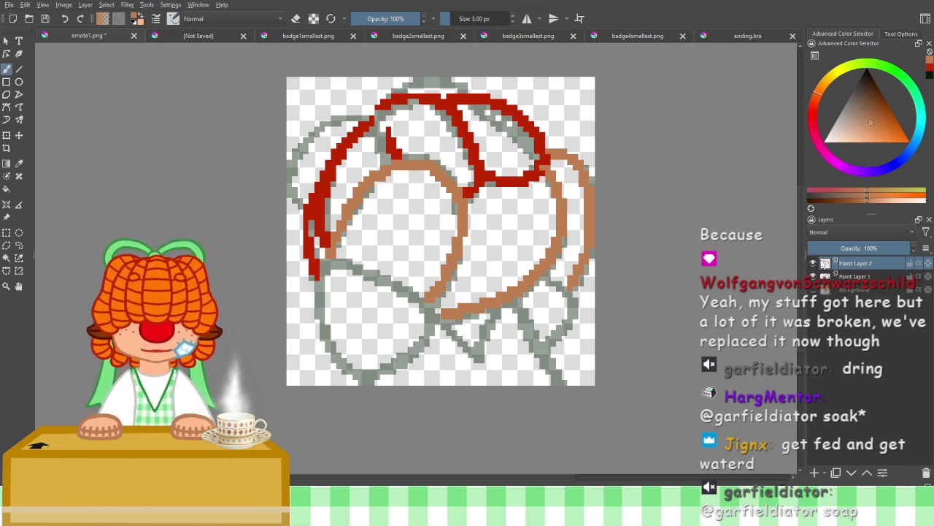
Sample the peach skin fill colour from the near hand of the original artwork with the Background layer temporarily shown
left_click(813, 290)
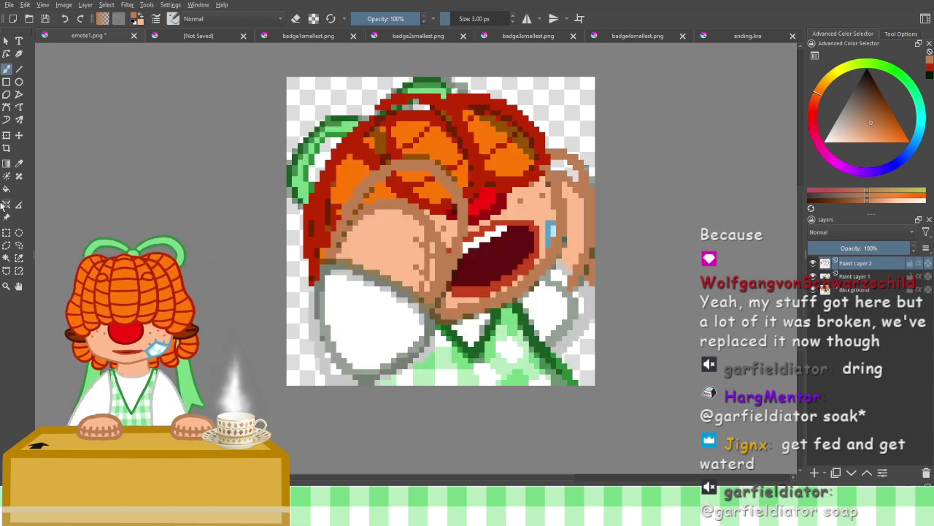
left_click(19, 163)
left_click(402, 233)
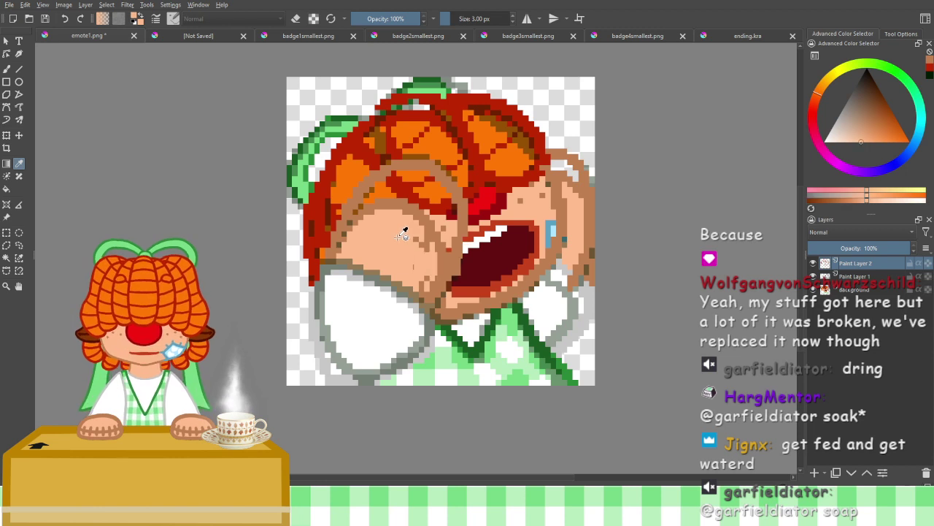
left_click(9, 68)
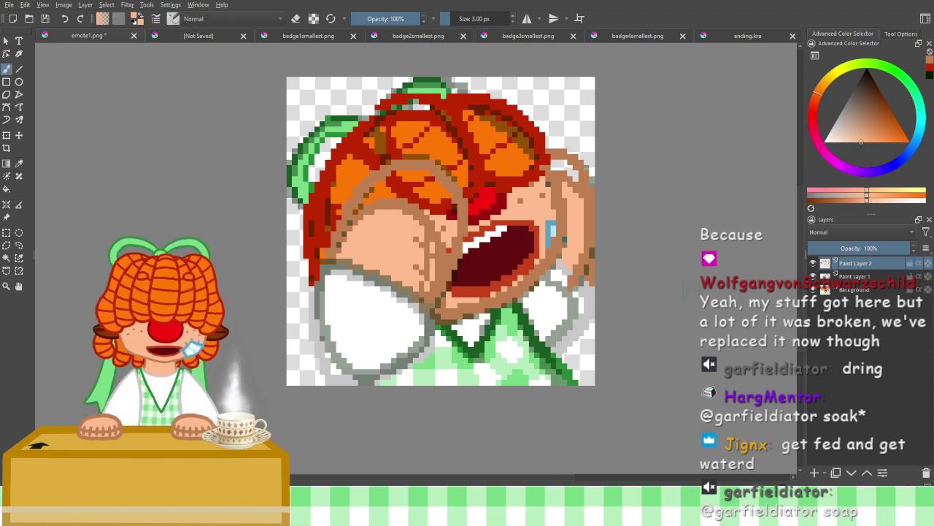
left_click(814, 290)
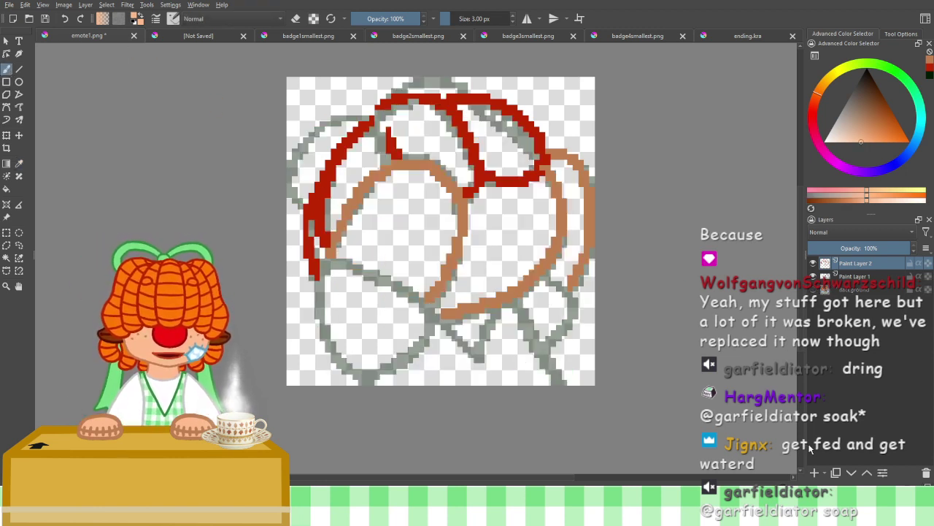
Add a paint layer beneath Paint Layer 2 and brush peach along the inside edges of the near hand, face and far hand
left_click(815, 472)
left_click_drag(871, 263, 867, 282)
mouse_move(360, 233)
left_mouse_down()
mouse_move(388, 196)
mouse_move(362, 212)
mouse_move(393, 177)
mouse_move(432, 179)
mouse_move(449, 199)
mouse_move(443, 256)
mouse_move(453, 243)
mouse_move(425, 294)
mouse_move(367, 251)
mouse_move(351, 254)
mouse_move(360, 212)
left_mouse_up()
mouse_move(554, 156)
left_mouse_down()
mouse_move(547, 182)
mouse_move(553, 173)
mouse_move(509, 195)
mouse_move(543, 189)
mouse_move(493, 194)
mouse_move(509, 195)
mouse_move(486, 190)
left_mouse_up()
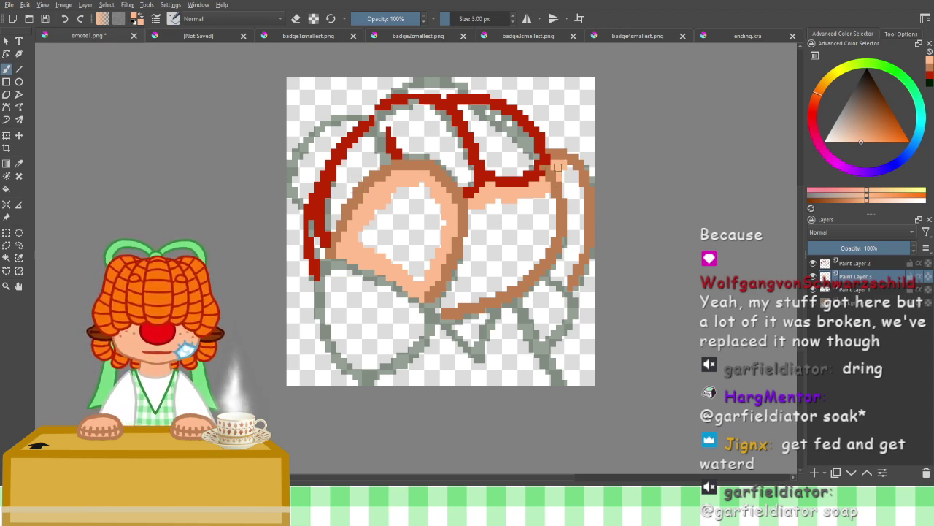
mouse_move(557, 167)
left_mouse_down()
mouse_move(576, 189)
mouse_move(572, 162)
mouse_move(579, 221)
mouse_move(576, 194)
mouse_move(570, 261)
mouse_move(580, 233)
mouse_move(567, 276)
mouse_move(530, 255)
mouse_move(482, 278)
mouse_move(524, 272)
mouse_move(454, 299)
mouse_move(477, 298)
mouse_move(443, 304)
mouse_move(470, 298)
mouse_move(443, 292)
left_mouse_up()
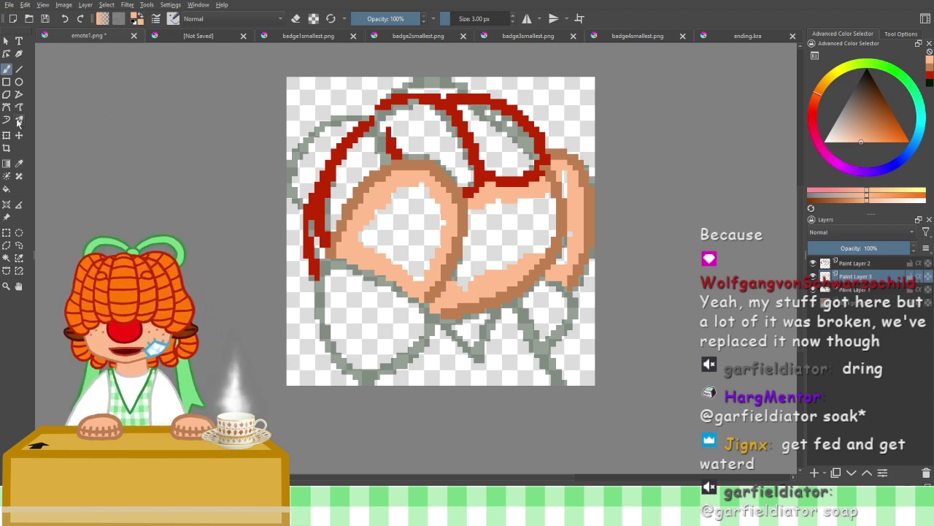
Flood-fill the remaining interiors of the near hand and the face with peach
left_click(6, 190)
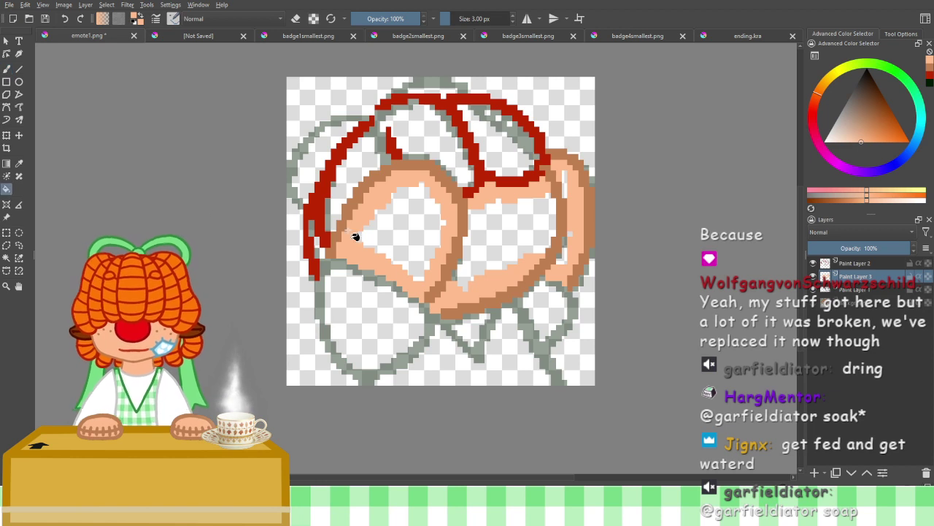
left_click(427, 232)
left_click(537, 230)
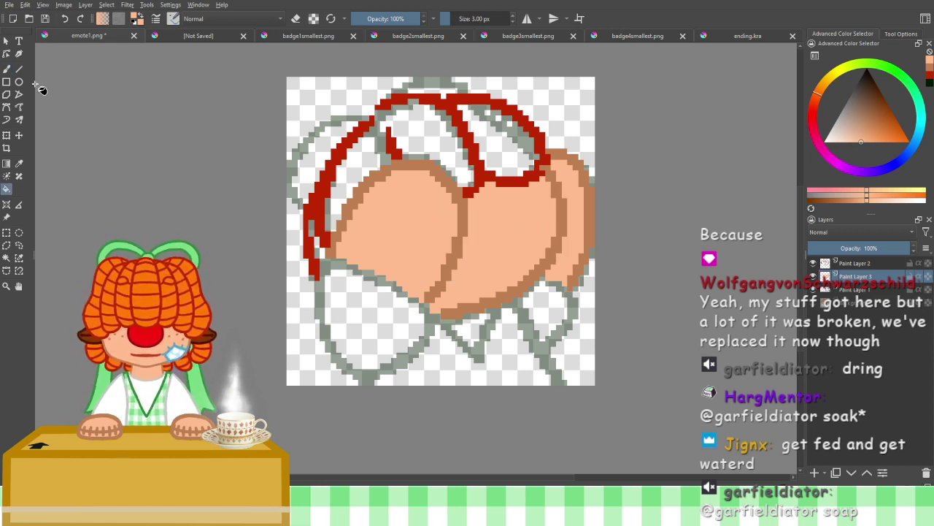
left_click(9, 70)
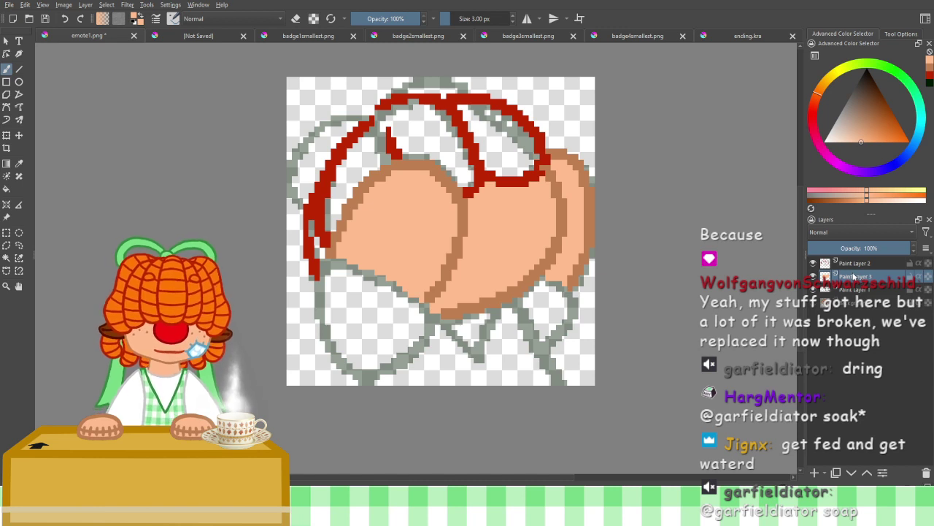
Sample the orange hair fill colour from the original artwork with the Background layer temporarily shown
left_click(815, 290)
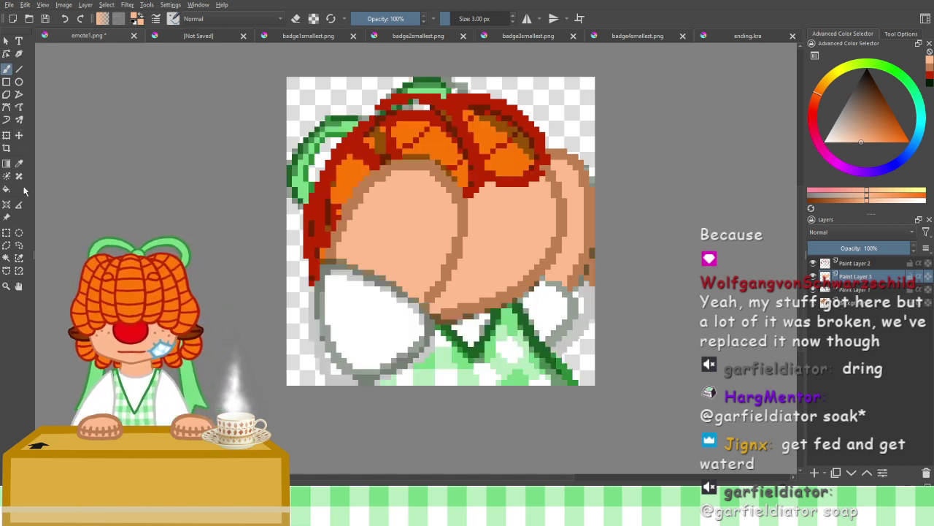
left_click(19, 163)
left_click(471, 173)
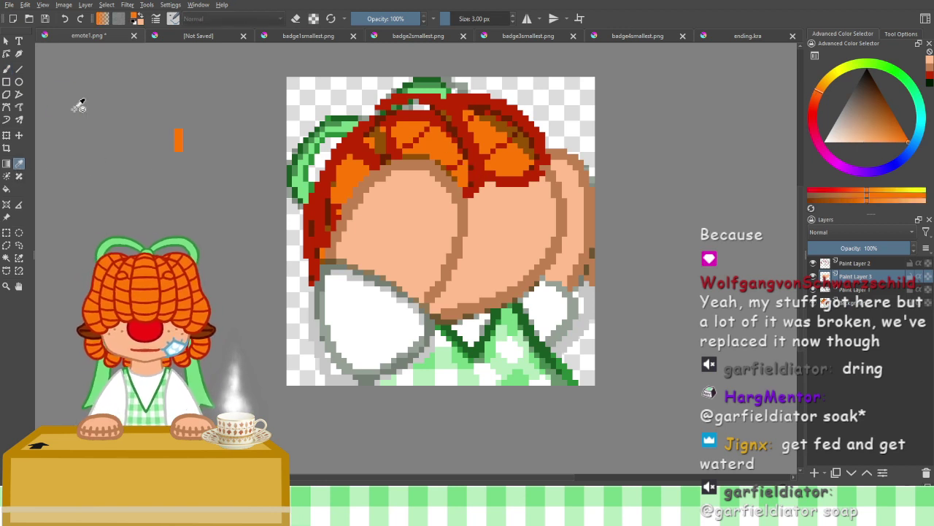
key("b")
left_click(815, 303)
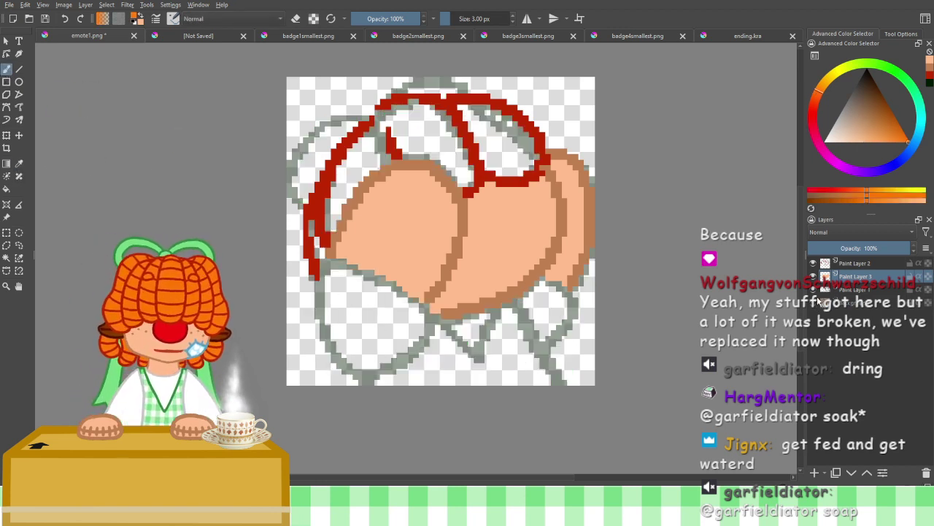
Paint the back, middle and front hair sections solid orange on Paint Layer 3
mouse_move(464, 108)
left_mouse_down()
mouse_move(528, 133)
mouse_move(516, 117)
mouse_move(524, 146)
left_mouse_up()
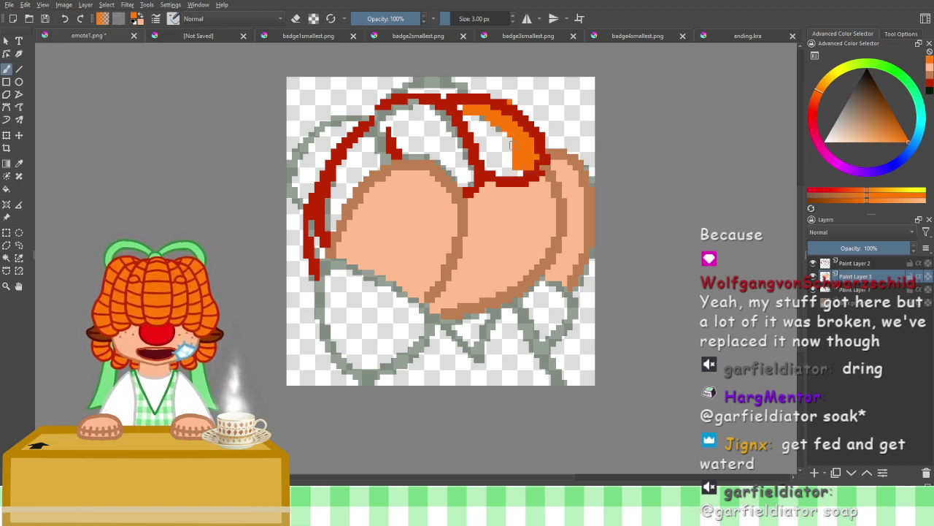
mouse_move(510, 145)
left_mouse_down()
mouse_move(502, 168)
mouse_move(497, 142)
mouse_move(471, 128)
mouse_move(485, 155)
left_mouse_up()
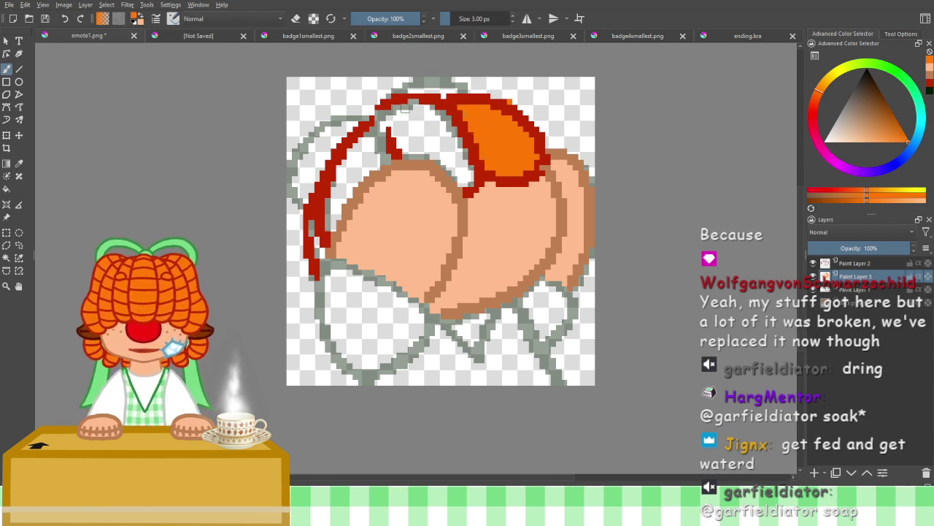
mouse_move(405, 106)
left_mouse_down()
mouse_move(448, 119)
mouse_move(470, 184)
mouse_move(442, 149)
mouse_move(399, 146)
mouse_move(388, 121)
mouse_move(413, 111)
mouse_move(438, 130)
left_mouse_up()
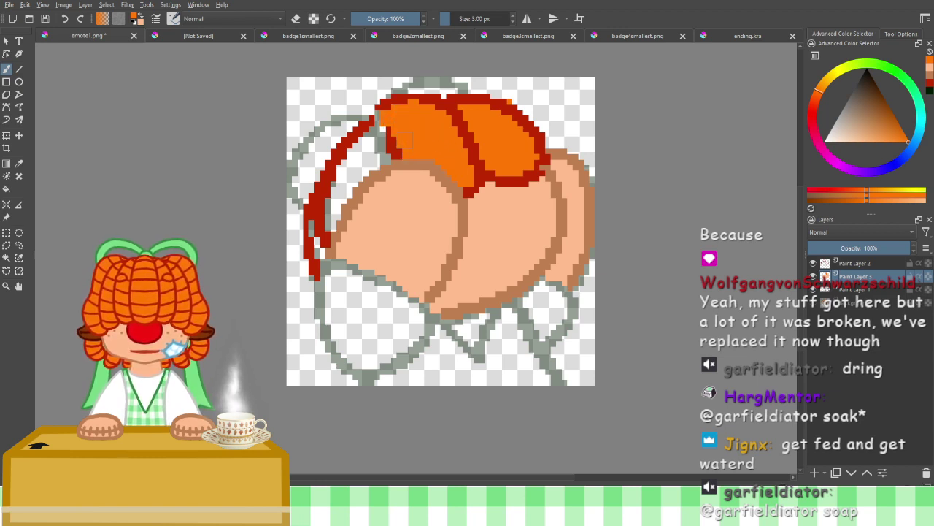
mouse_move(377, 116)
left_mouse_down()
mouse_move(359, 146)
mouse_move(374, 119)
mouse_move(339, 174)
mouse_move(317, 235)
mouse_move(316, 218)
mouse_move(316, 254)
mouse_move(365, 172)
mouse_move(394, 146)
mouse_move(344, 191)
mouse_move(383, 135)
left_mouse_up()
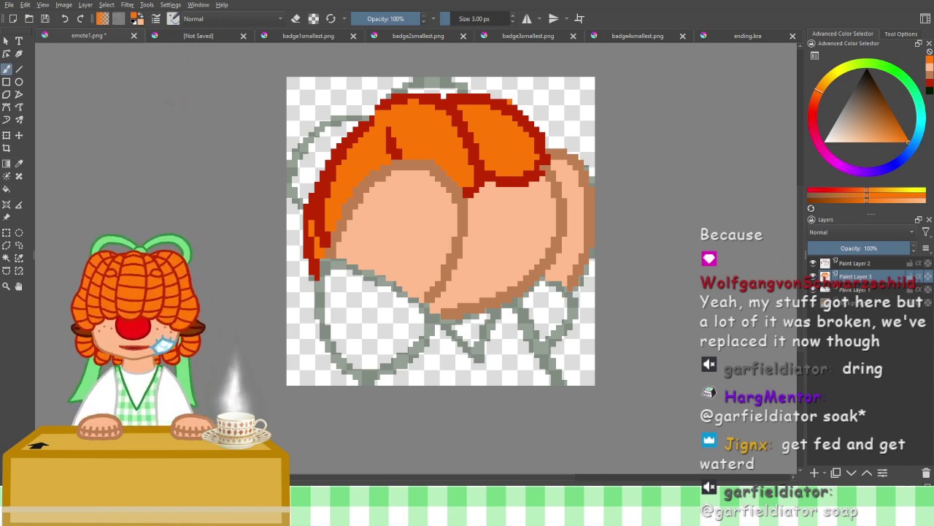
Sample the dark red hair outline colour and touch up the upper edge of the back hair section's outline on Paint Layer 2
left_click(19, 164)
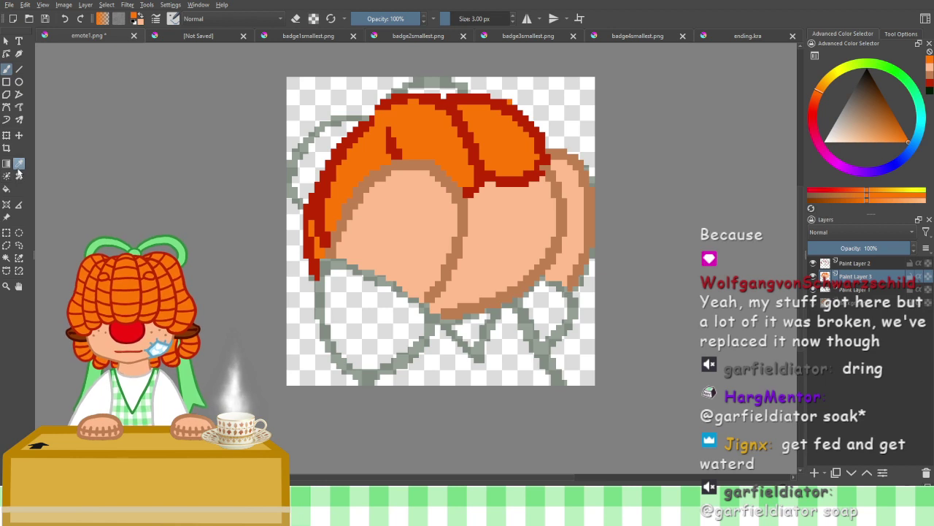
left_click(324, 175)
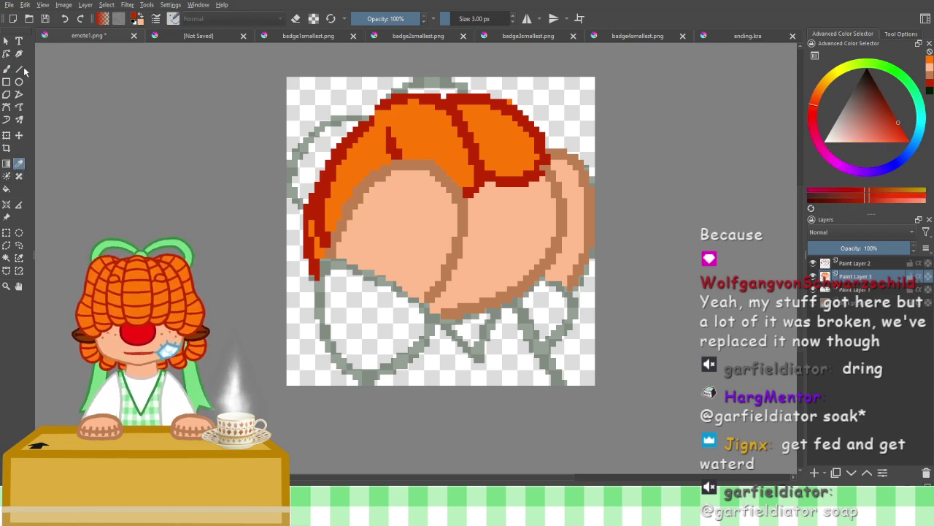
key("b")
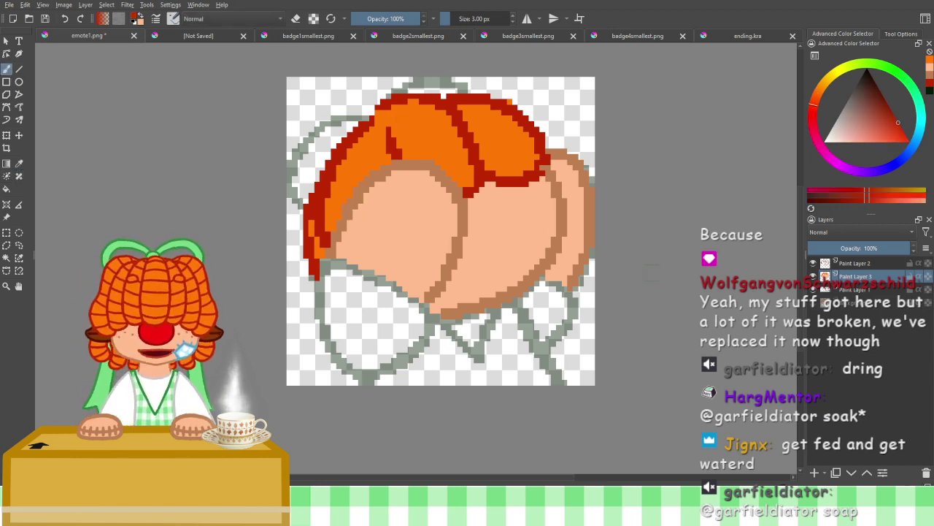
left_click(828, 264)
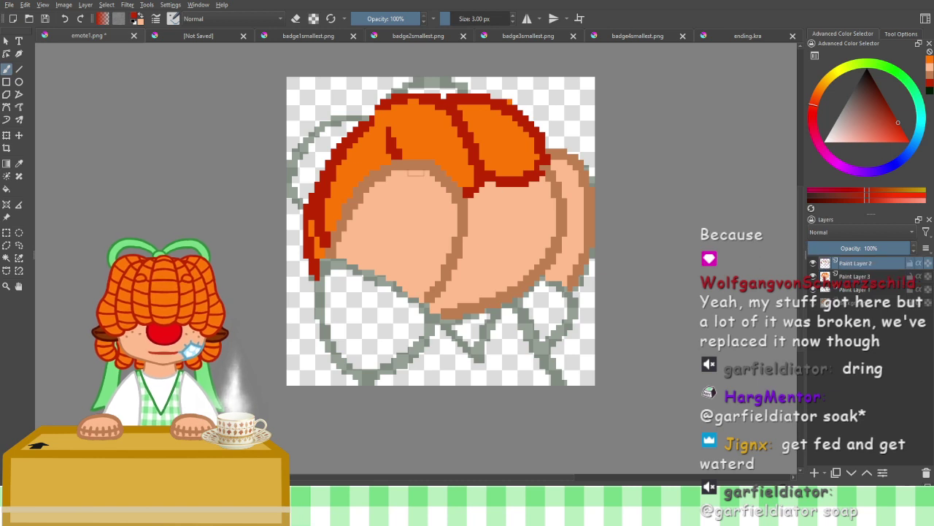
left_click(374, 109)
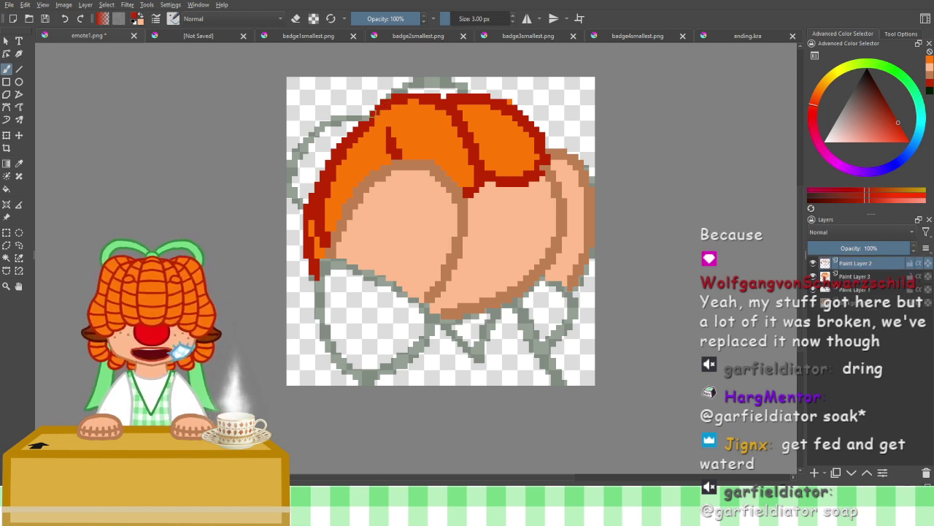
left_click_drag(377, 114, 381, 106)
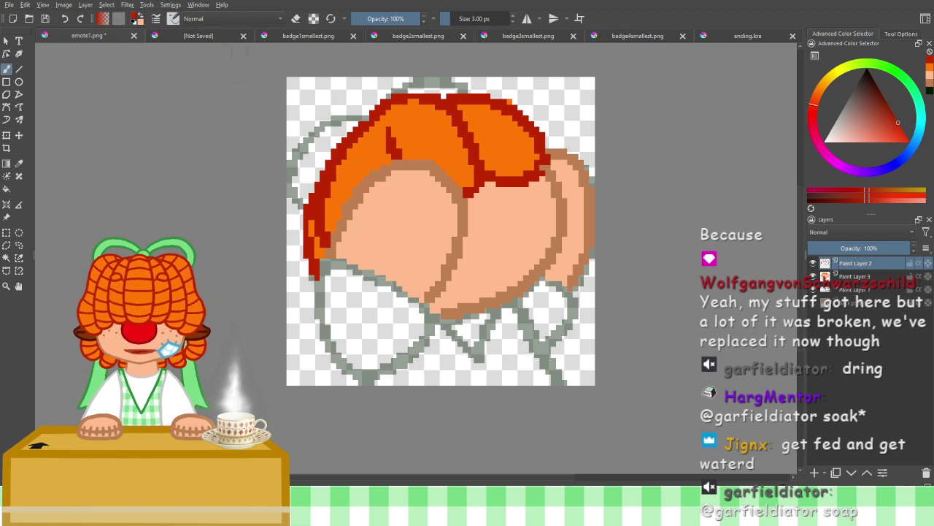
Erase the stray pixels around the hair outline, including the orange spill on Paint Layer 3
left_click(298, 18)
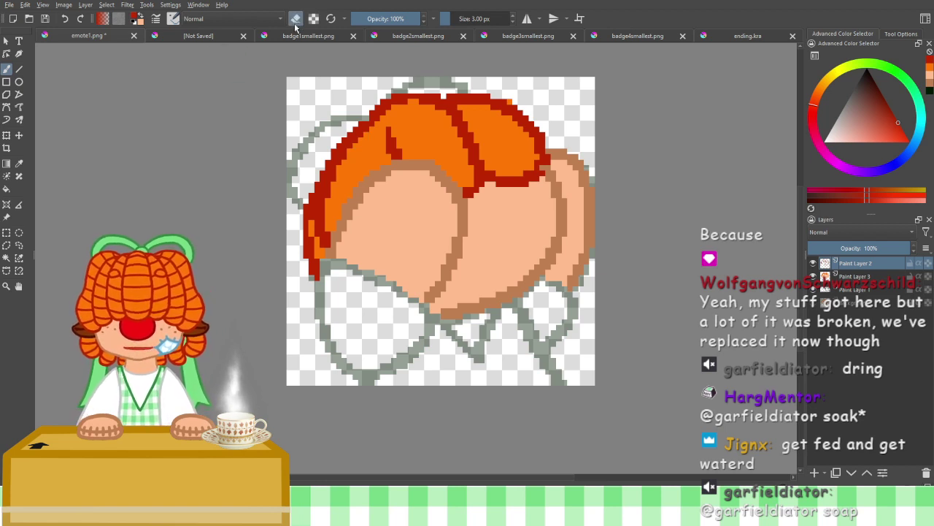
left_click(875, 277)
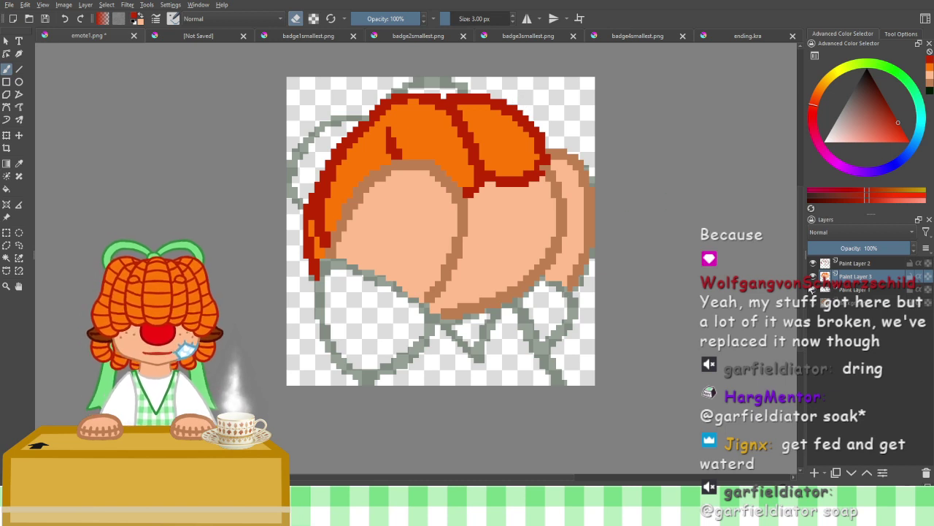
left_click(296, 19)
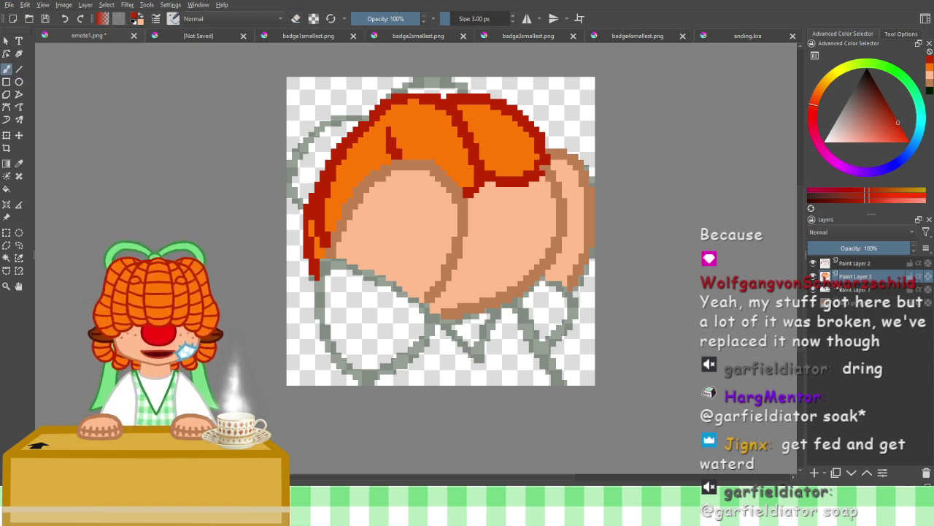
Sample the brown skin outline colour and retouch the far hand's outline where it meets the hair on Paint Layer 2
left_click(852, 263)
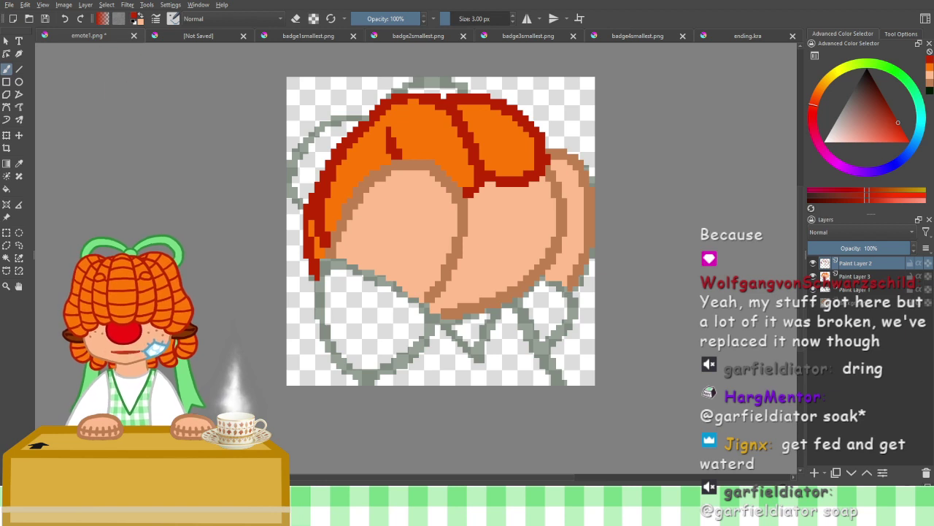
left_click(19, 164)
mouse_move(391, 174)
left_mouse_down()
mouse_move(419, 159)
mouse_move(68, 102)
left_mouse_up()
left_click(6, 69)
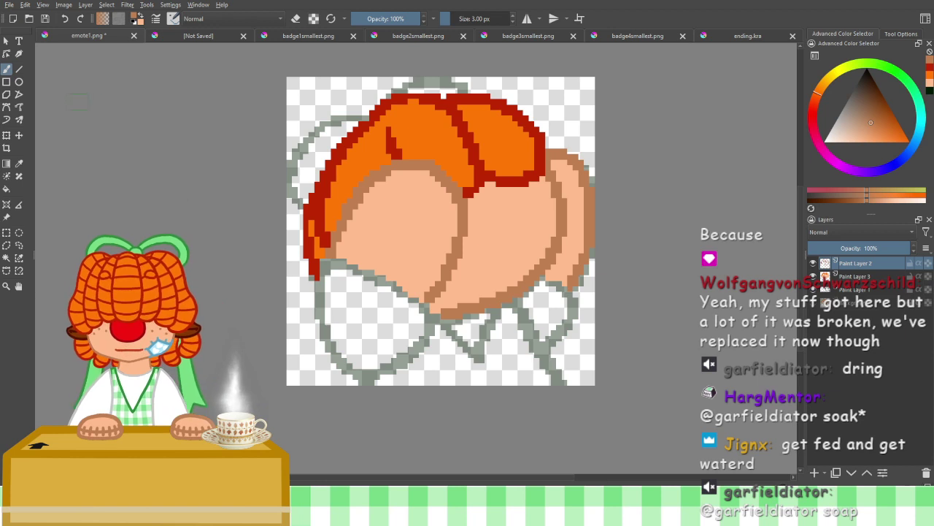
Resample the dark red hair outline colour and touch up the back hair section's outline
left_click(19, 163)
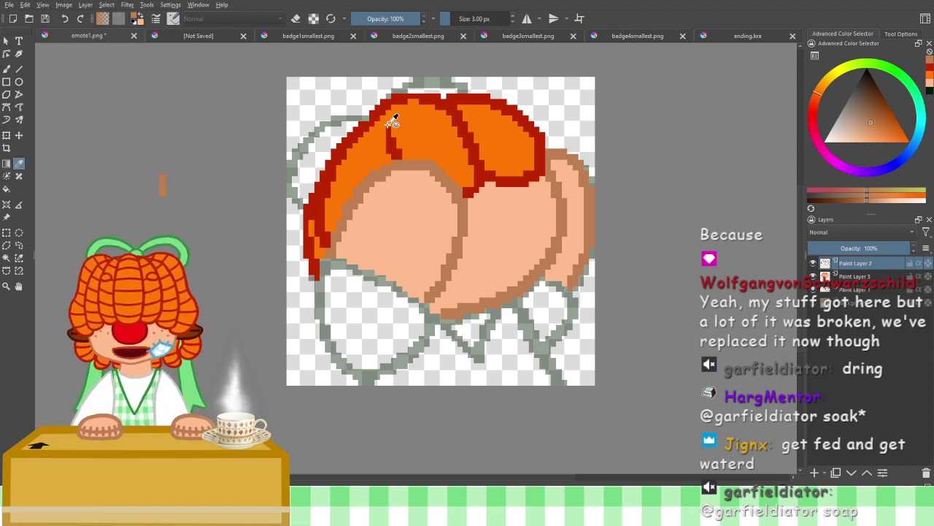
left_click(468, 121)
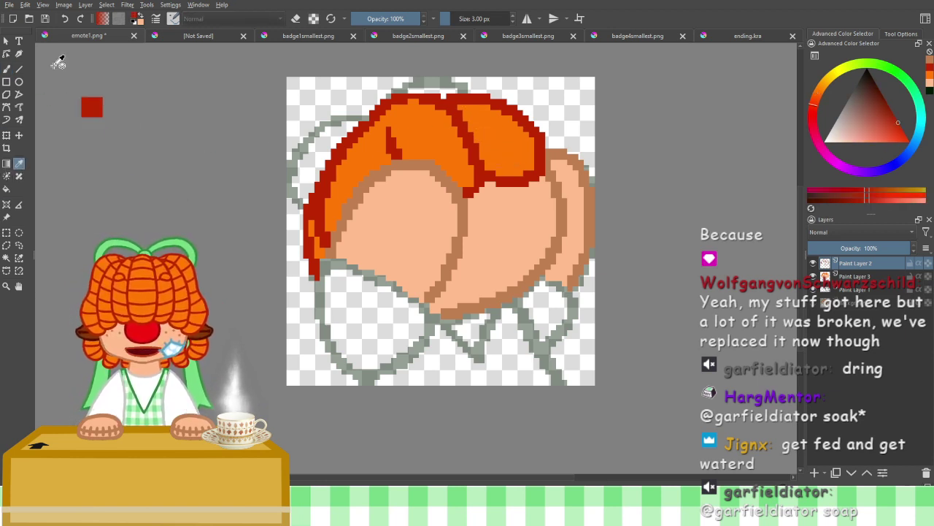
left_click(6, 69)
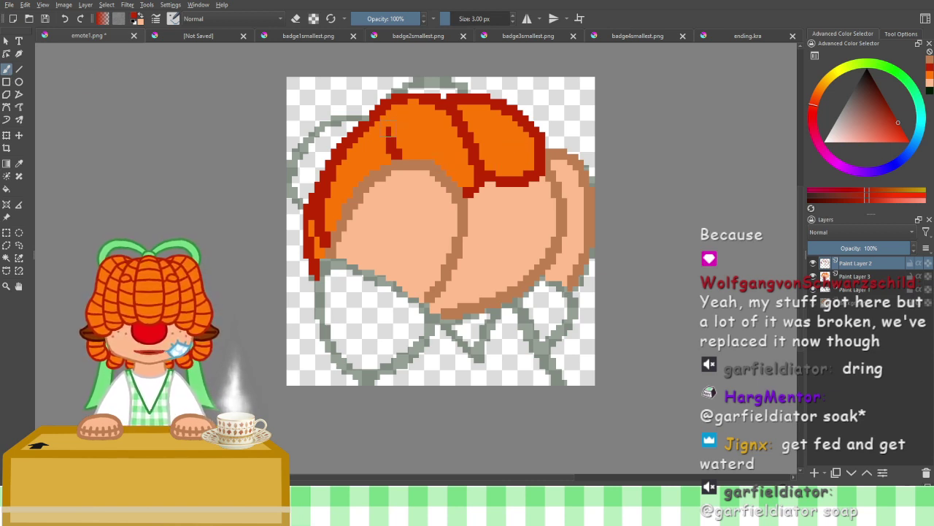
left_click_drag(354, 135, 373, 124)
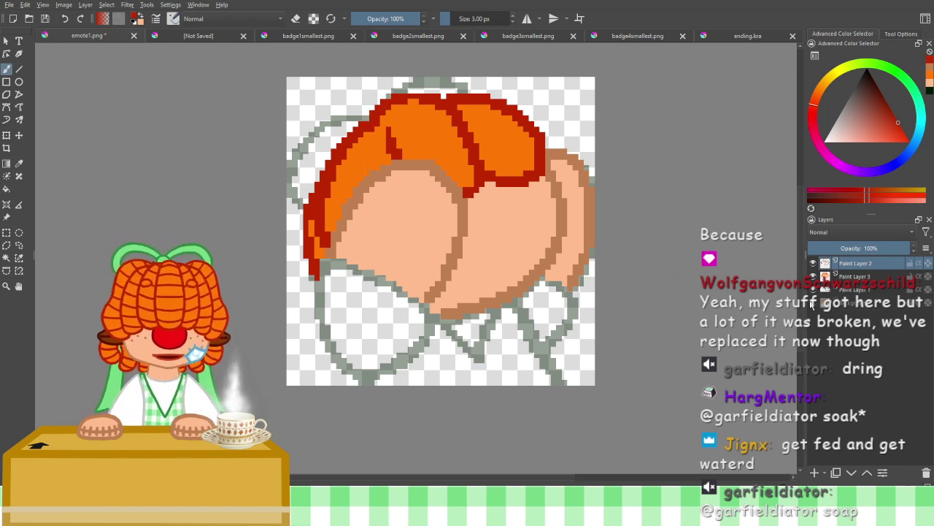
Sample the dark red nose outline colour from the original artwork, showing the Background layer and temporarily hiding Paint Layer 3
left_click(813, 304)
left_click(813, 303)
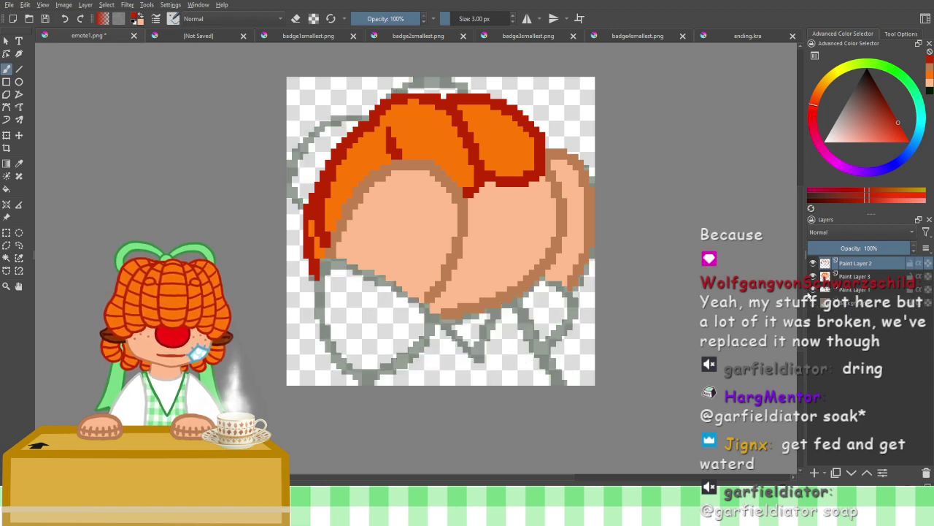
left_click(814, 304)
left_click(814, 304)
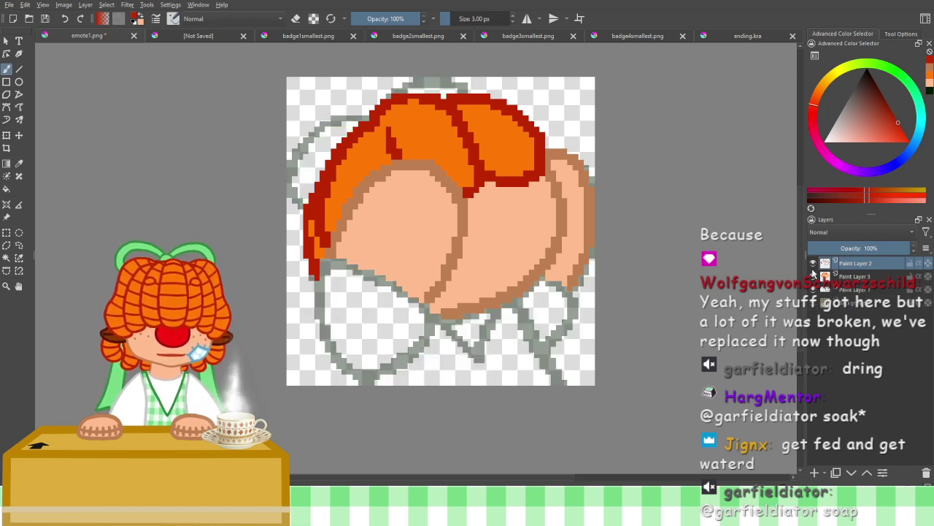
left_click(814, 277)
left_click(814, 304)
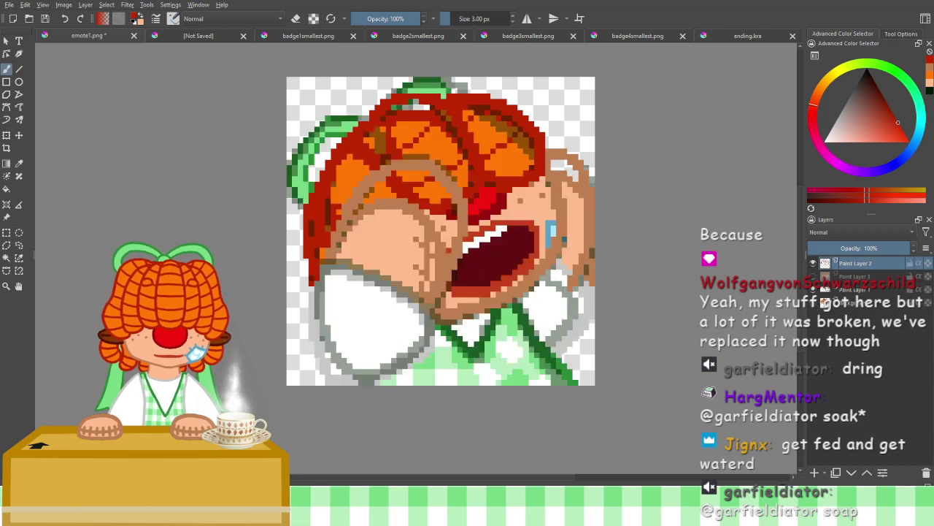
left_click(19, 164)
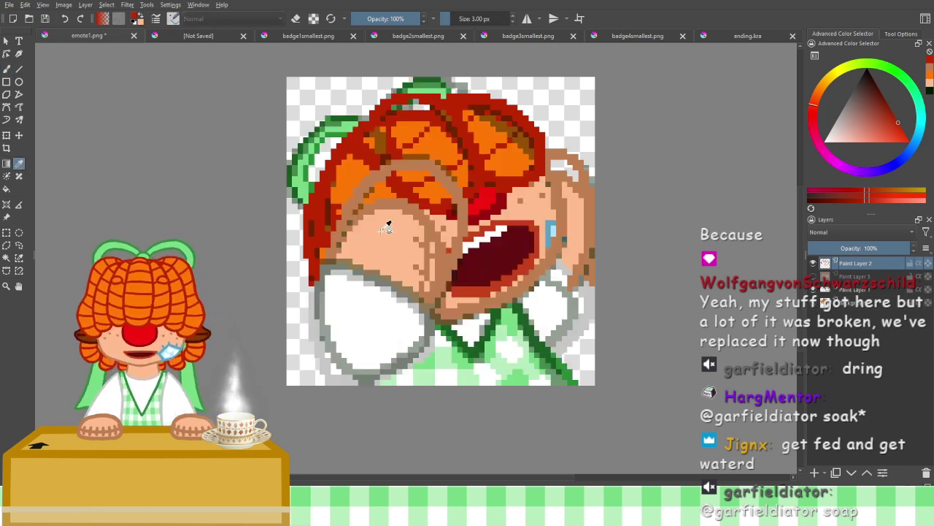
left_click(505, 197)
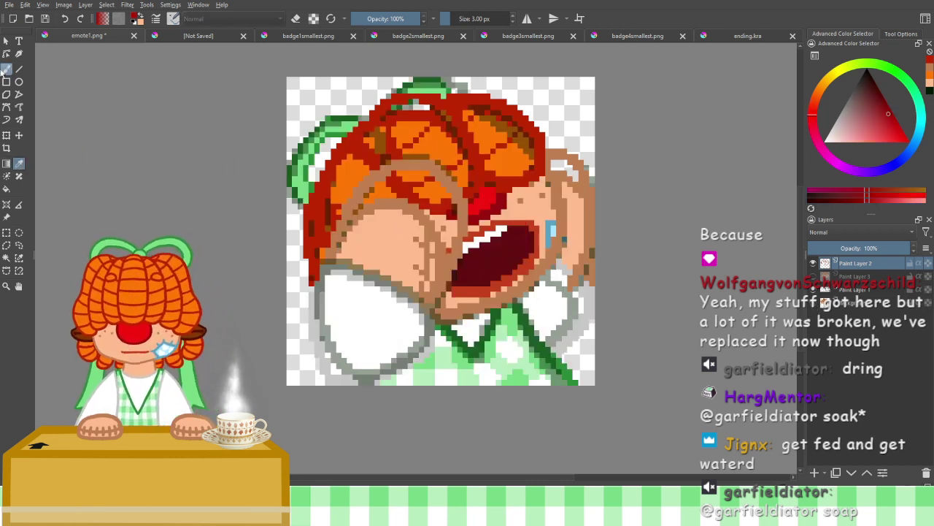
left_click(7, 70)
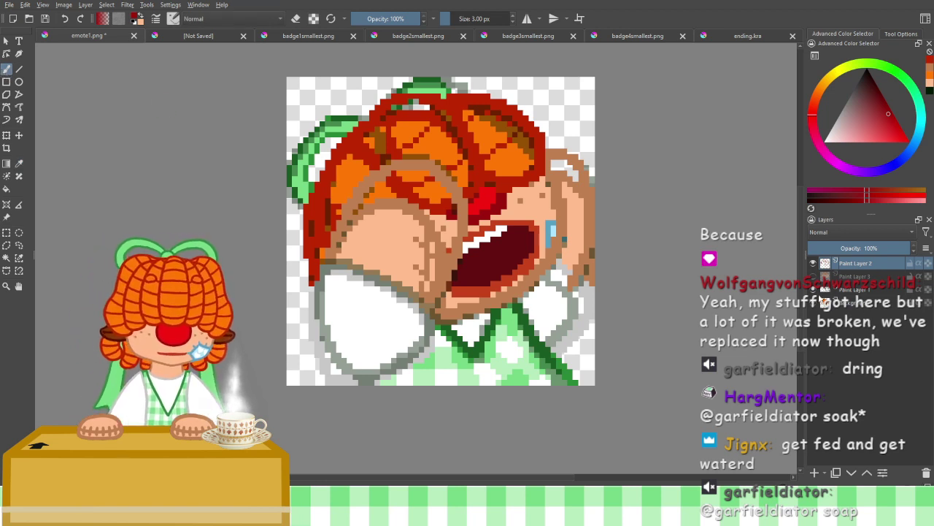
left_click(813, 277)
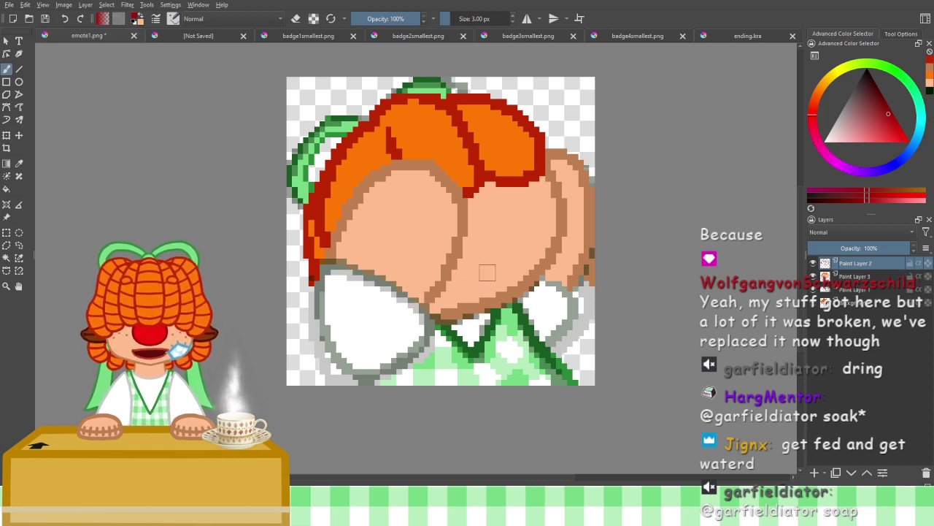
right_click(457, 271)
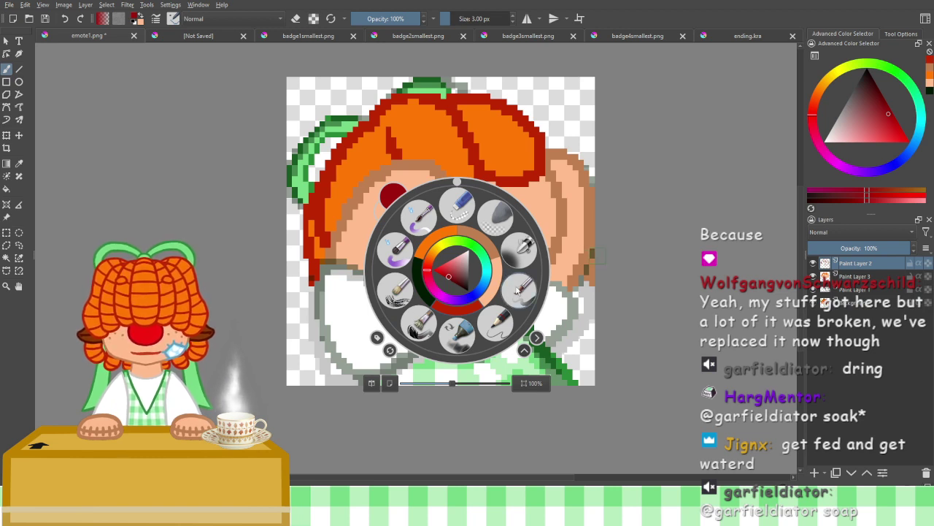
left_click(587, 327)
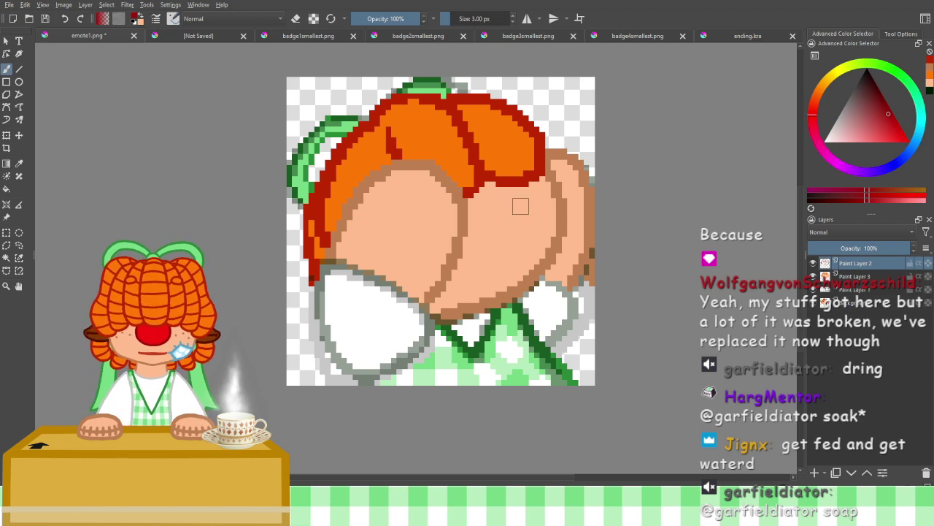
left_click(846, 276)
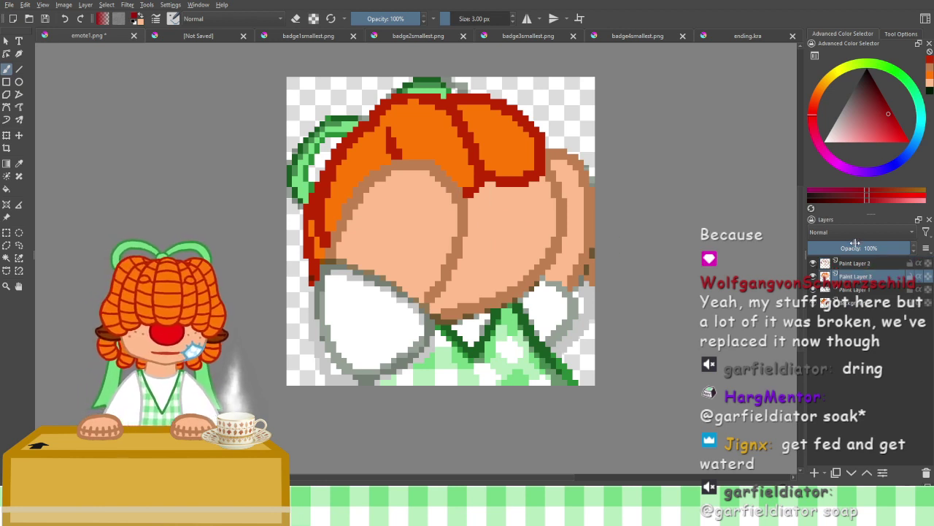
mouse_move(856, 248)
left_mouse_down()
mouse_move(839, 249)
mouse_move(880, 249)
mouse_move(926, 264)
left_mouse_up()
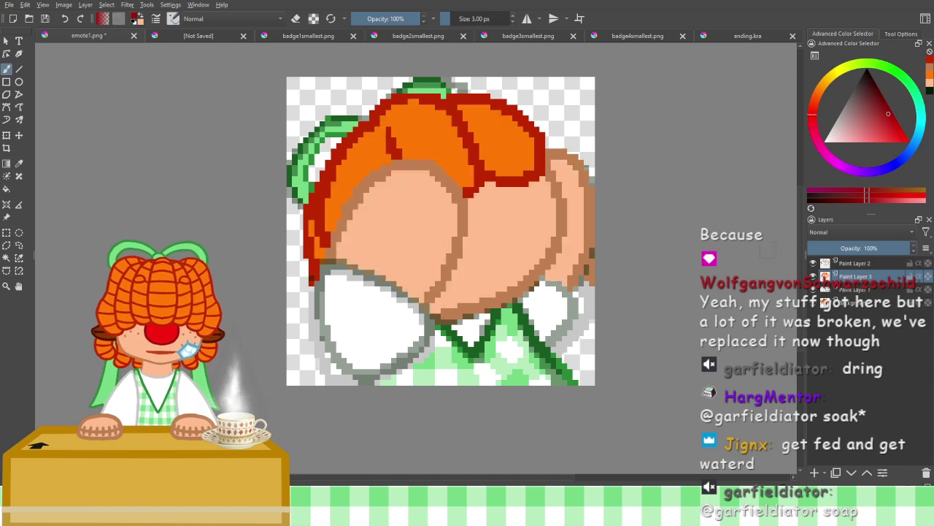
Draw the nose's curved outline in dark red below the front hair section on Paint Layer 2, redoing unsatisfactory strokes and tidying it with the eraser
left_click(855, 262)
left_click_drag(509, 189, 494, 217)
key("ctrl+z")
mouse_move(510, 185)
left_mouse_down()
mouse_move(509, 210)
mouse_move(475, 220)
left_mouse_up()
key("ctrl+z")
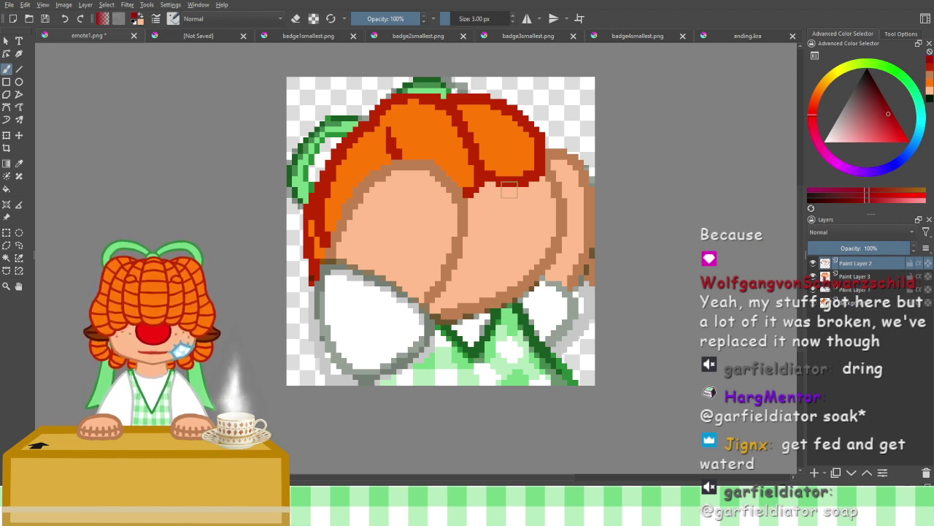
mouse_move(510, 192)
left_mouse_down()
mouse_move(477, 226)
mouse_move(509, 201)
mouse_move(509, 212)
mouse_move(469, 226)
left_mouse_up()
key("ctrl+z")
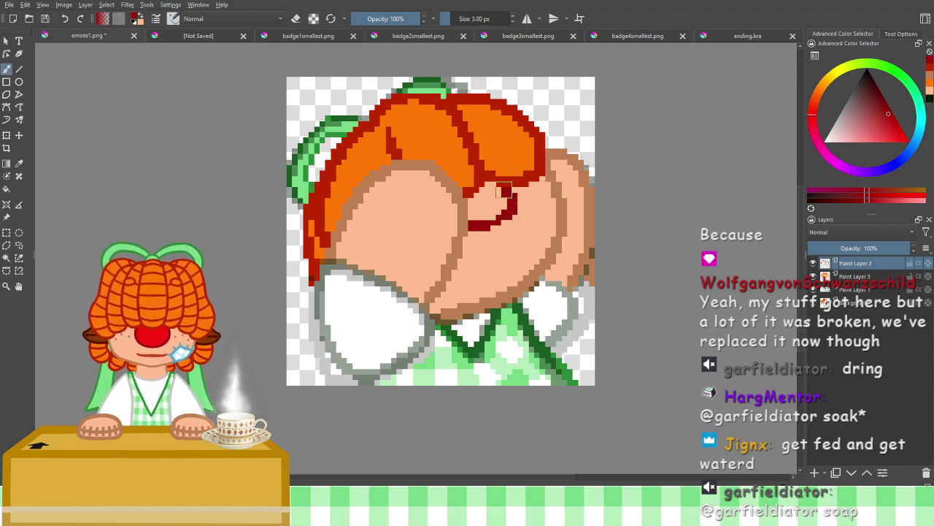
left_click_drag(510, 212, 487, 224)
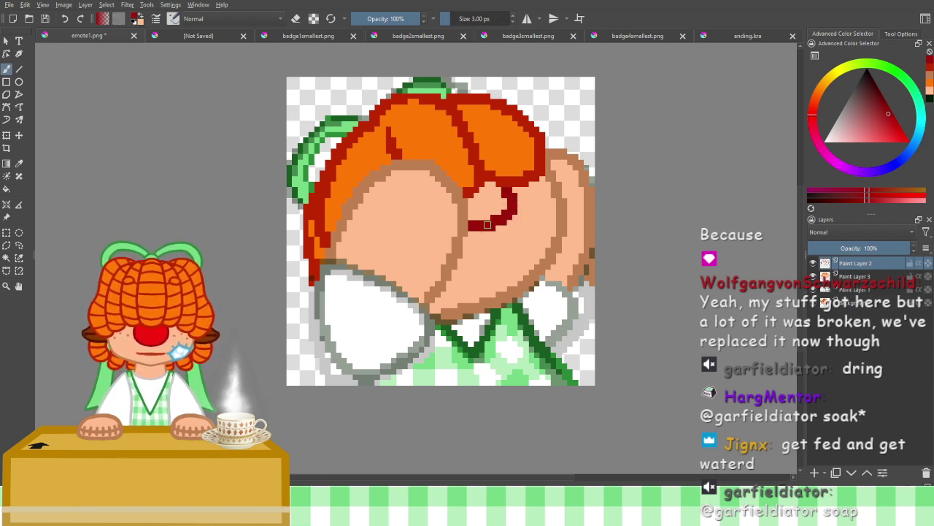
left_click(294, 20)
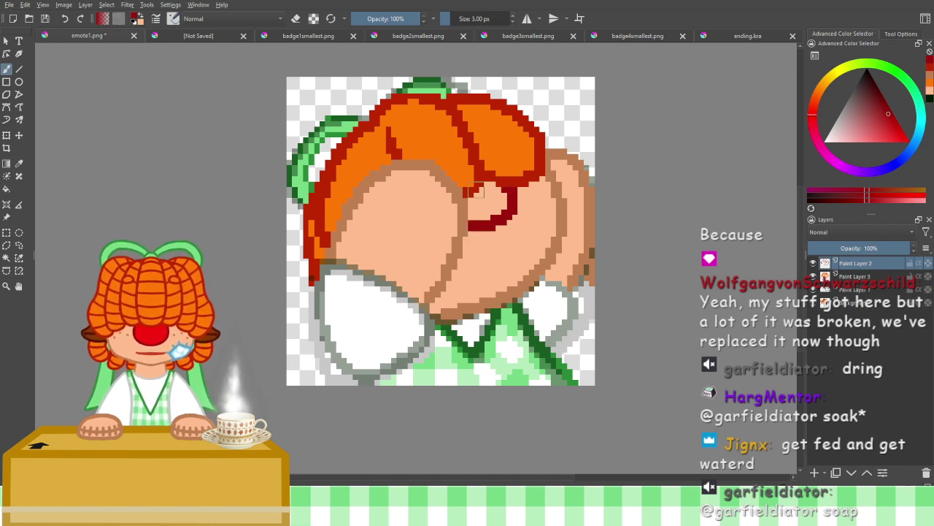
left_click(296, 19)
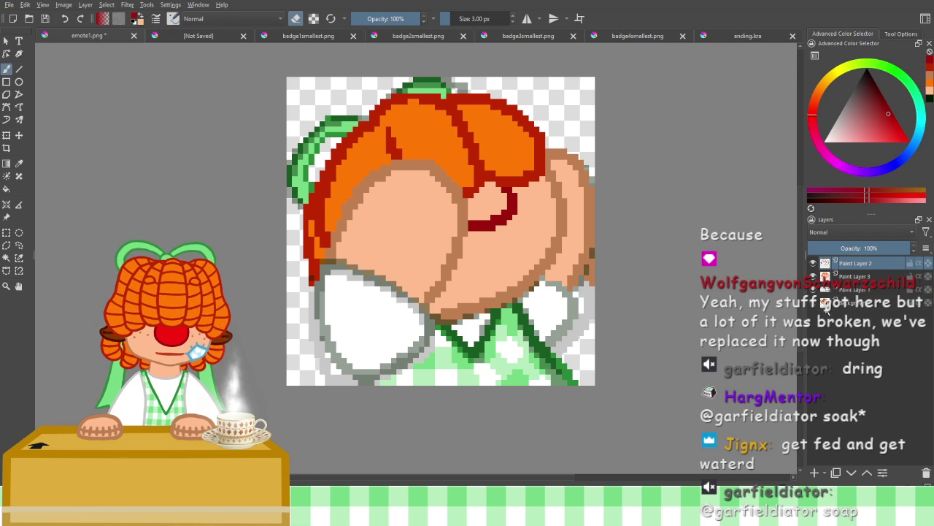
Sample the bright red nose fill from the Background layer with Paint Layer 3 temporarily hidden, and make Paint Layer 3 active
left_click(826, 306)
left_click(812, 279)
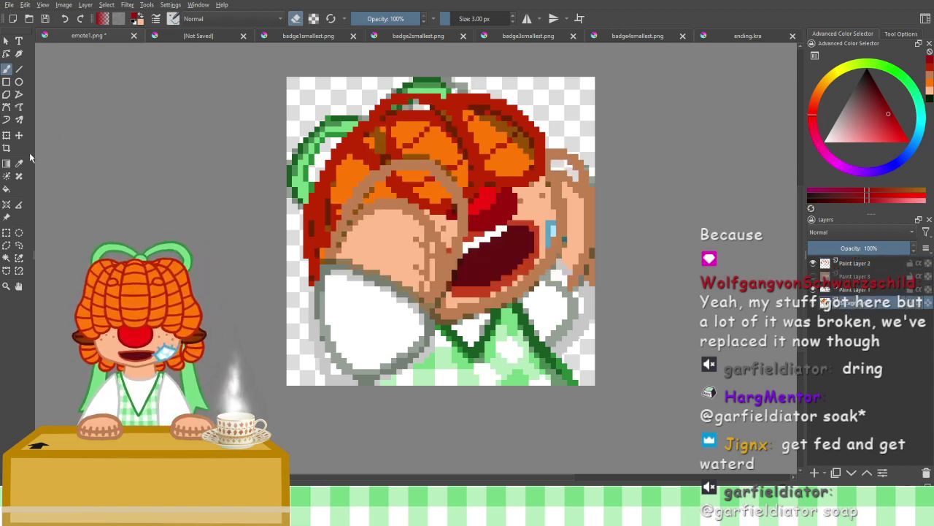
left_click(19, 163)
left_click(489, 204)
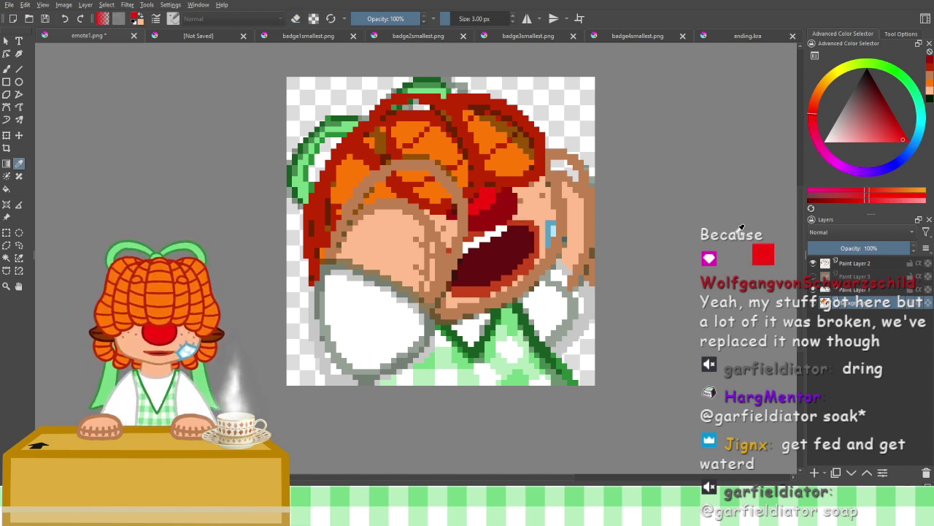
left_click(813, 276)
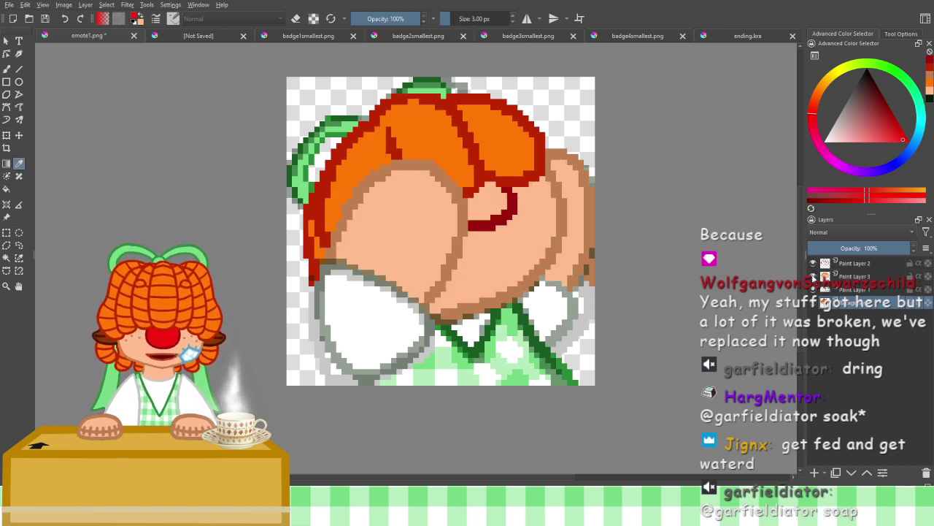
left_click(828, 277)
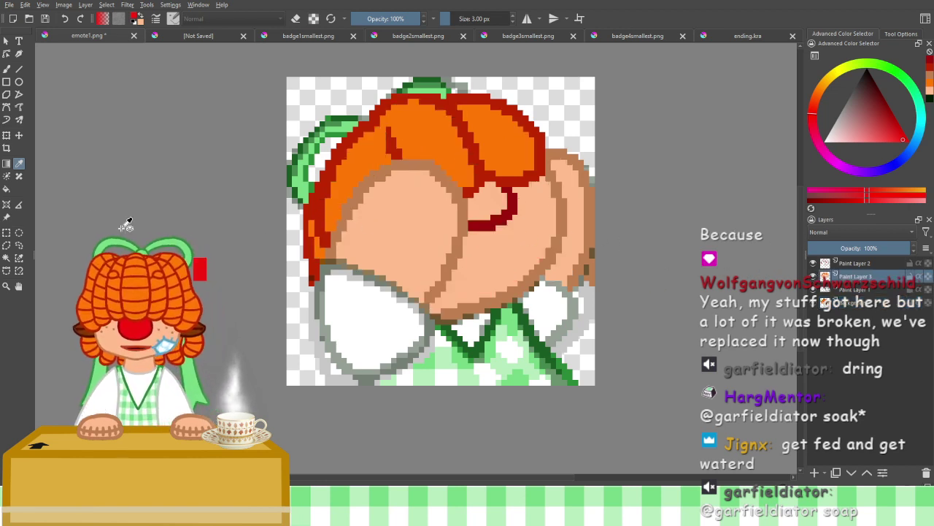
Fill the nose bright red on Paint Layer 3 and touch up the front hair section's outline in resampled dark red on Paint Layer 2
mouse_move(485, 194)
left_mouse_down()
mouse_move(500, 207)
mouse_move(505, 194)
mouse_move(493, 213)
mouse_move(475, 206)
mouse_move(483, 192)
mouse_move(472, 202)
left_mouse_up()
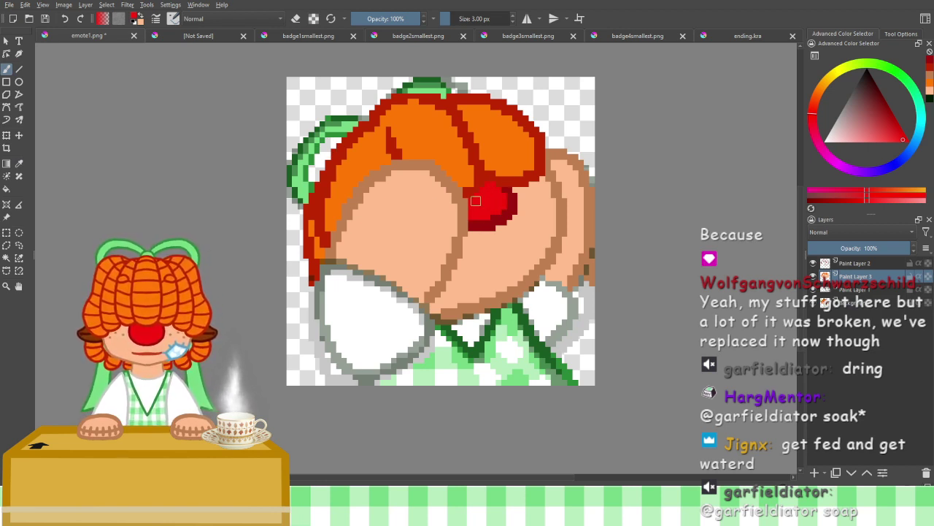
left_click(827, 264)
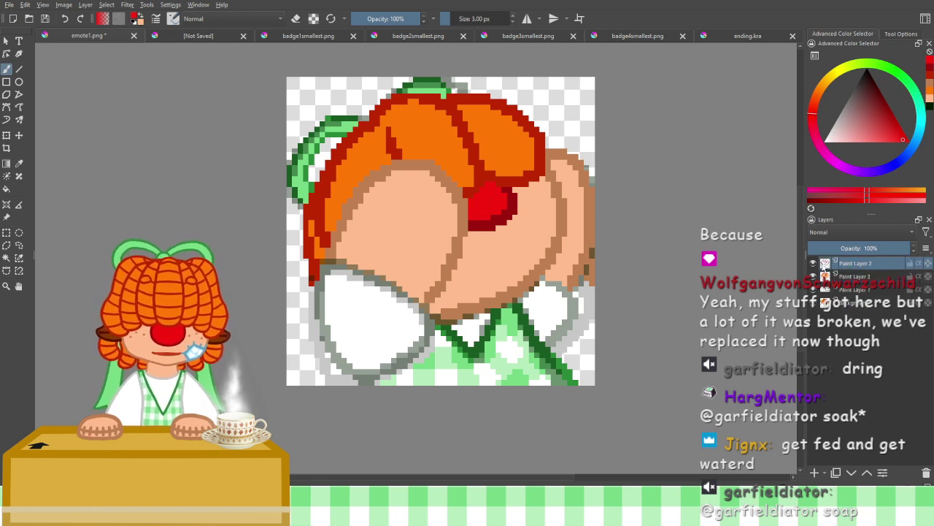
left_click(19, 164)
left_click(480, 145)
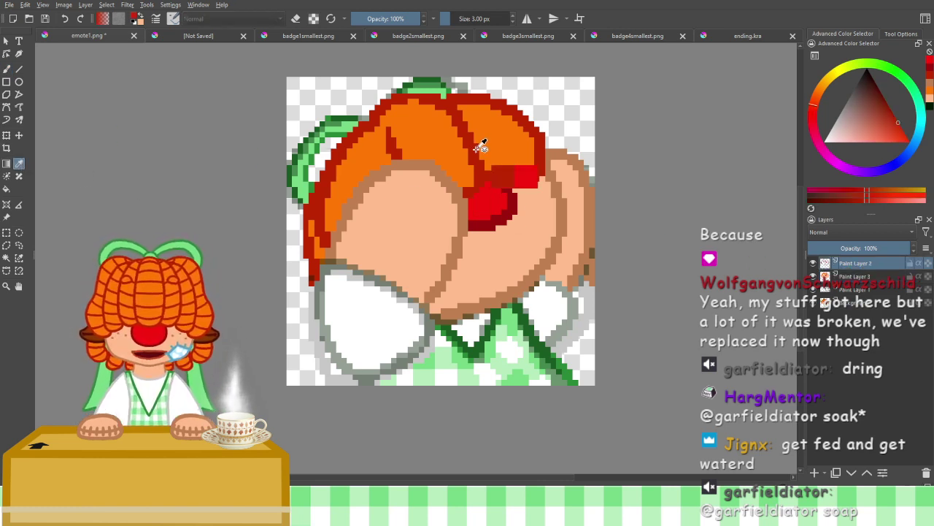
left_click(8, 69)
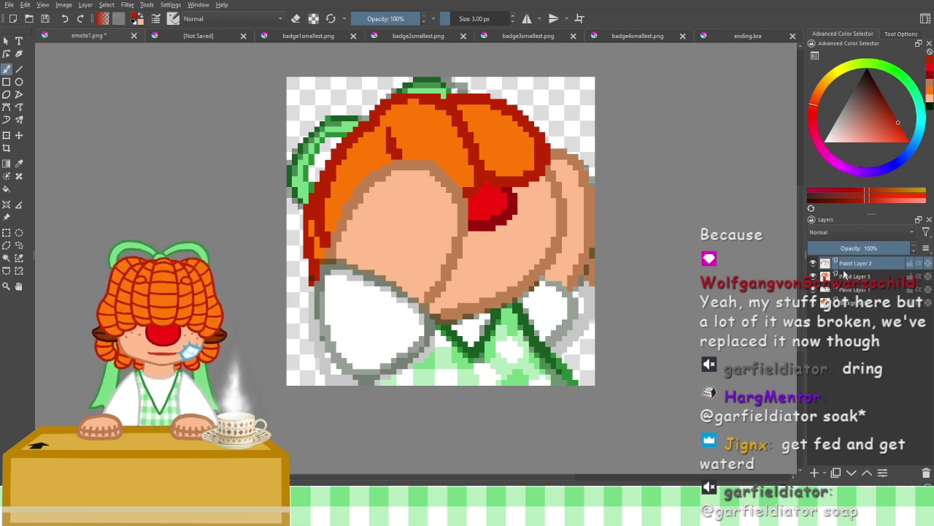
left_click(295, 19)
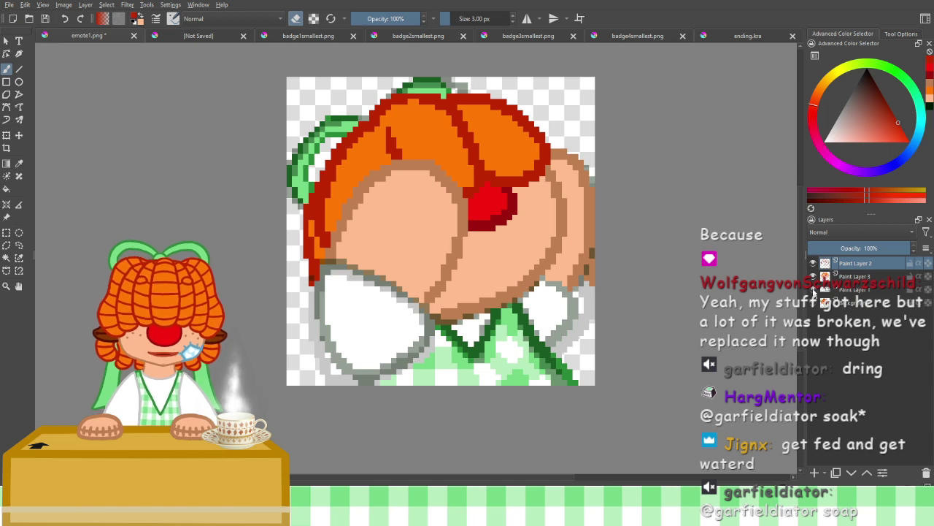
Sample the brownish-red lip colour from the original artwork, temporarily hiding Paint Layer 3
left_click(813, 276)
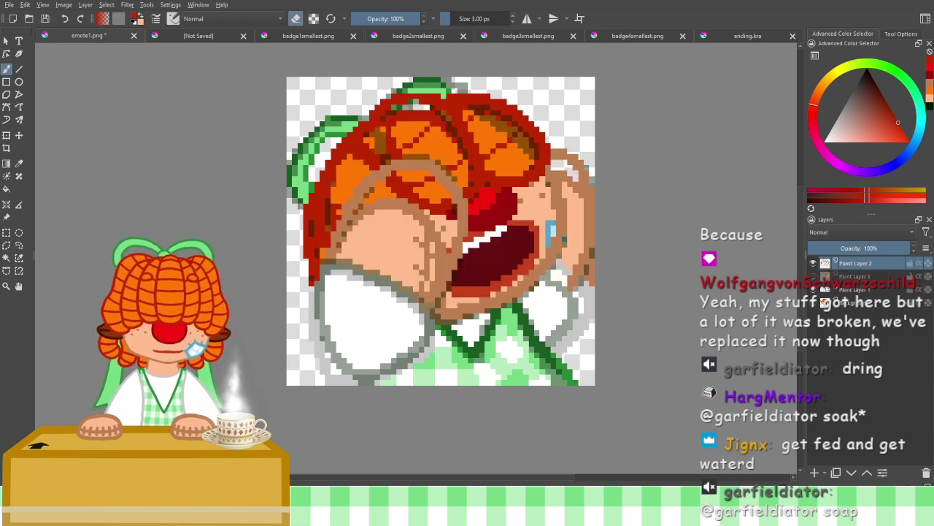
left_click(18, 163)
left_click_drag(536, 257, 529, 265)
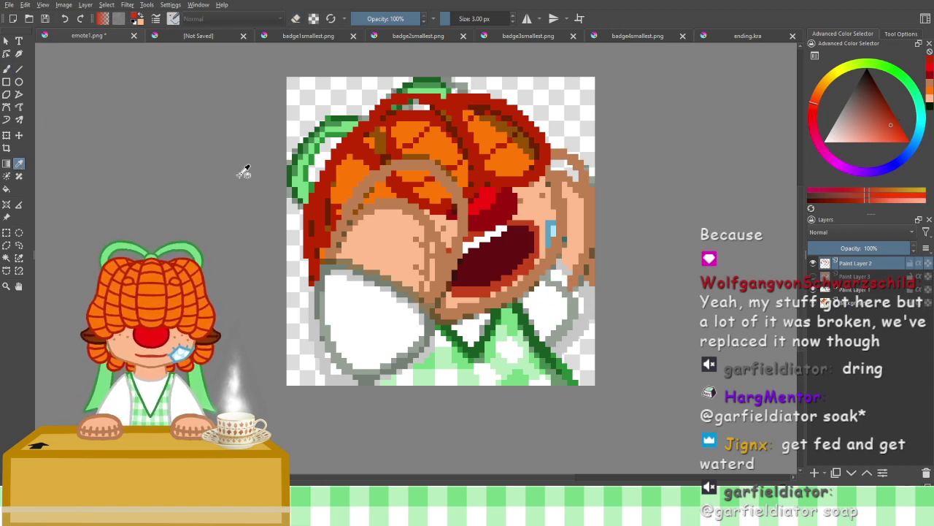
key("e")
left_click(5, 70)
left_click(5, 70)
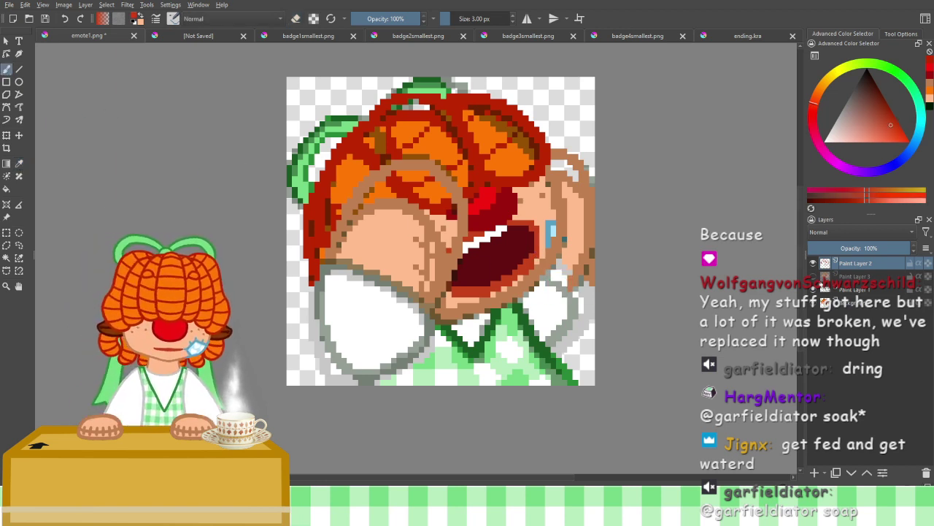
left_click(819, 278)
left_click(814, 276)
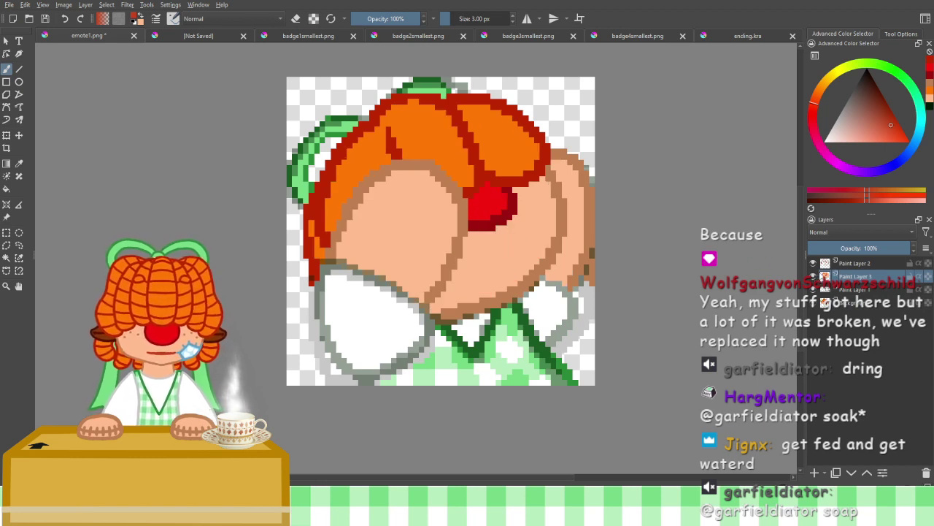
Draw the open mouth's outline in brownish red below the nose on Paint Layer 2, redoing unsatisfactory strokes and trimming its lower end with the eraser
left_click(836, 265)
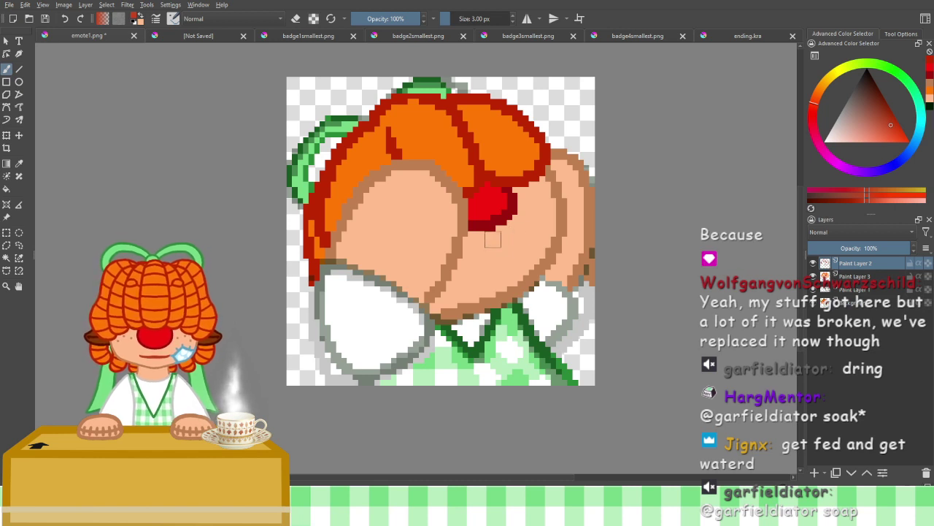
left_click_drag(496, 235, 527, 235)
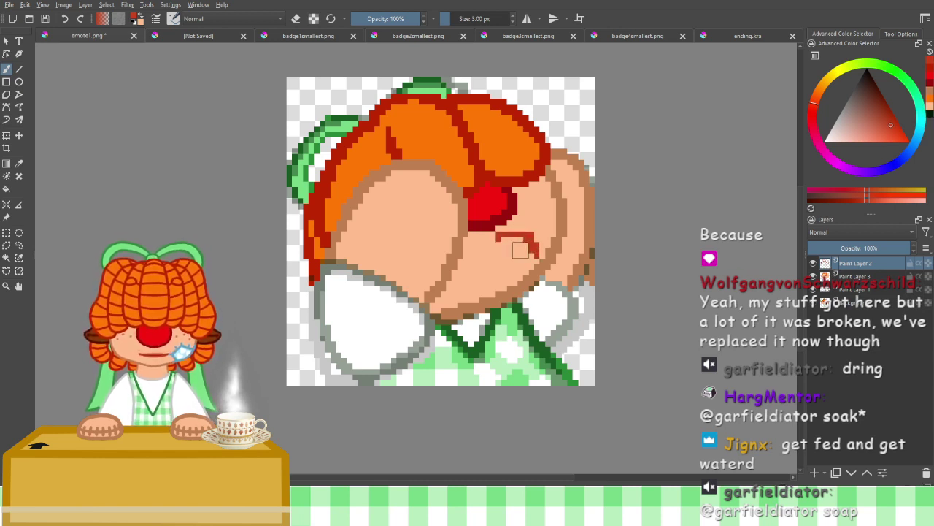
key("ctrl+z")
mouse_move(474, 244)
left_mouse_down()
mouse_move(522, 235)
mouse_move(535, 245)
mouse_move(531, 263)
mouse_move(509, 277)
mouse_move(464, 288)
left_mouse_up()
key("ctrl+z")
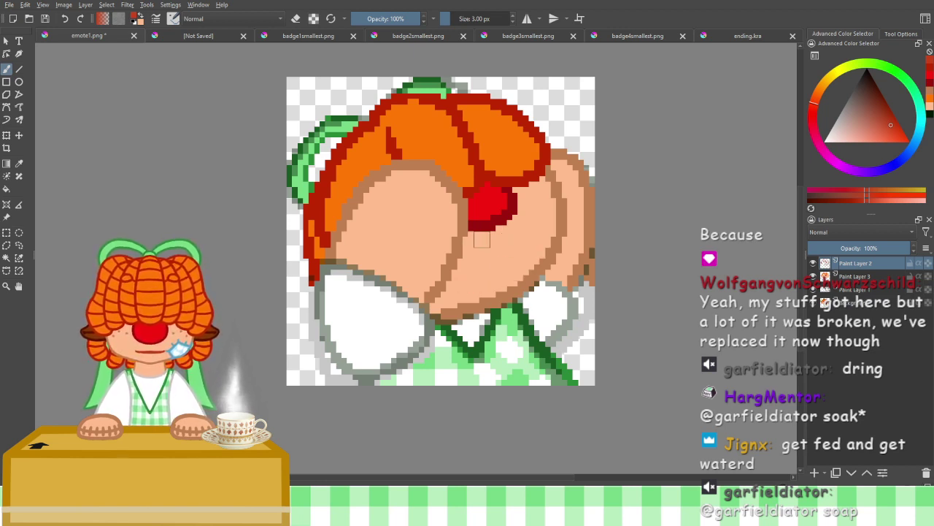
mouse_move(473, 235)
left_mouse_down()
mouse_move(521, 228)
mouse_move(533, 249)
mouse_move(518, 272)
mouse_move(454, 295)
left_mouse_up()
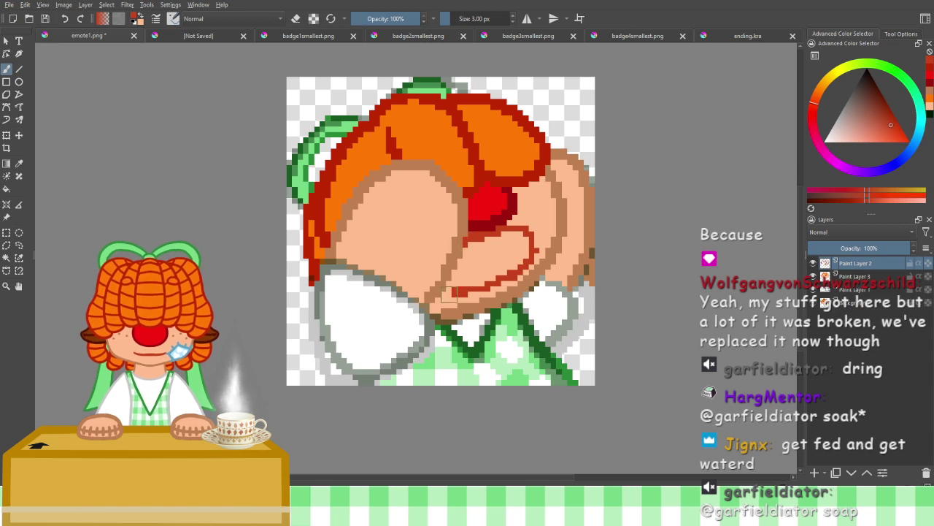
left_click(453, 292)
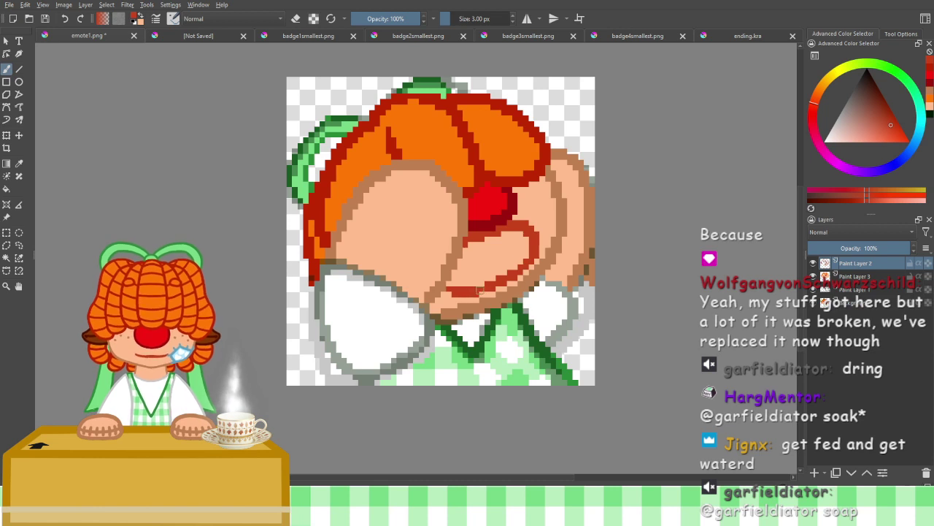
left_click(449, 291)
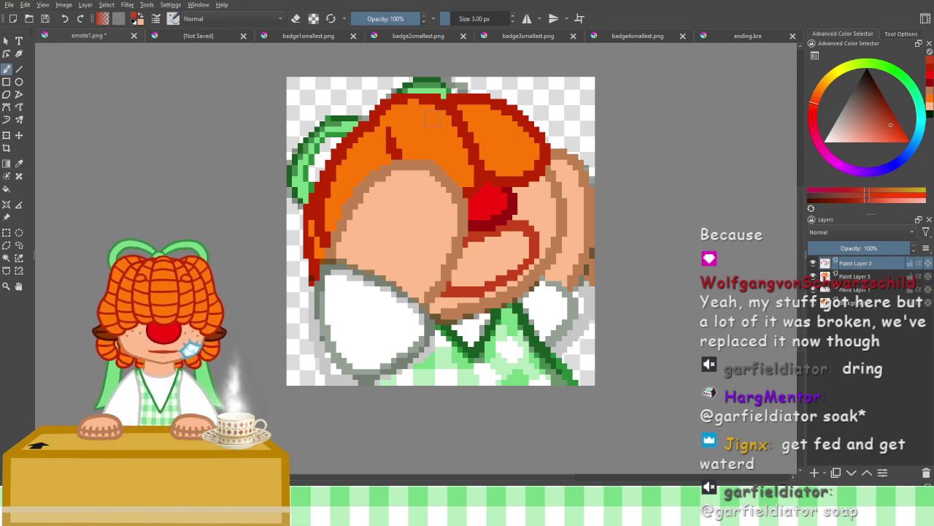
left_click(295, 18)
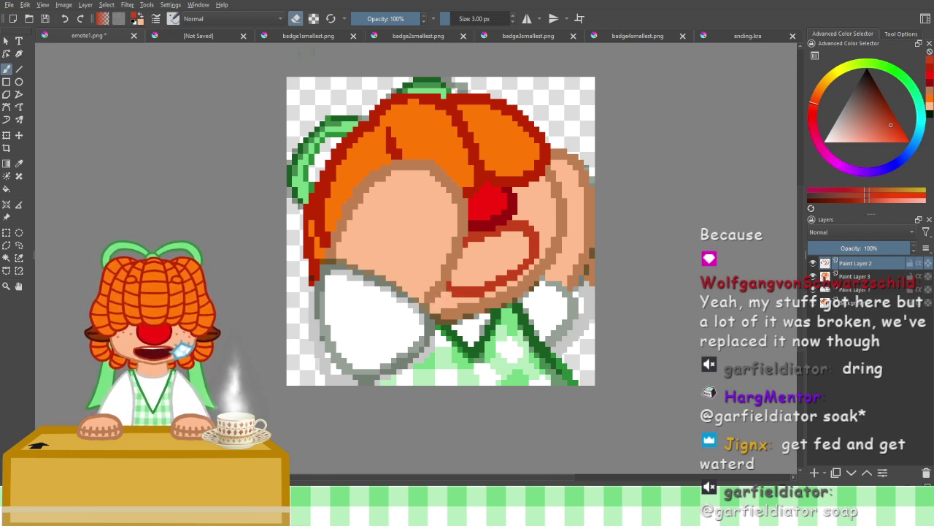
Sample the dark maroon mouth interior from the original artwork with Paint Layer 3 temporarily hidden, and fill the mouth with it on Paint Layer 3
left_click(813, 277)
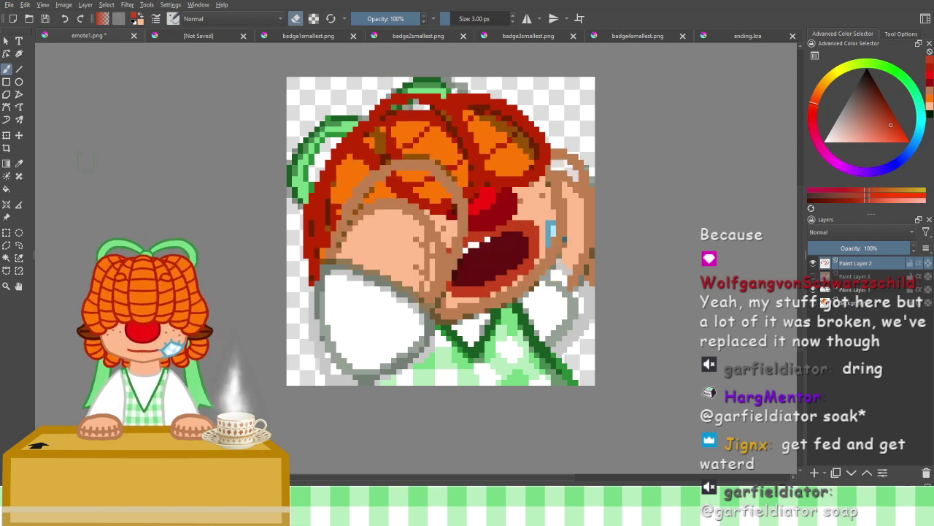
left_click(19, 164)
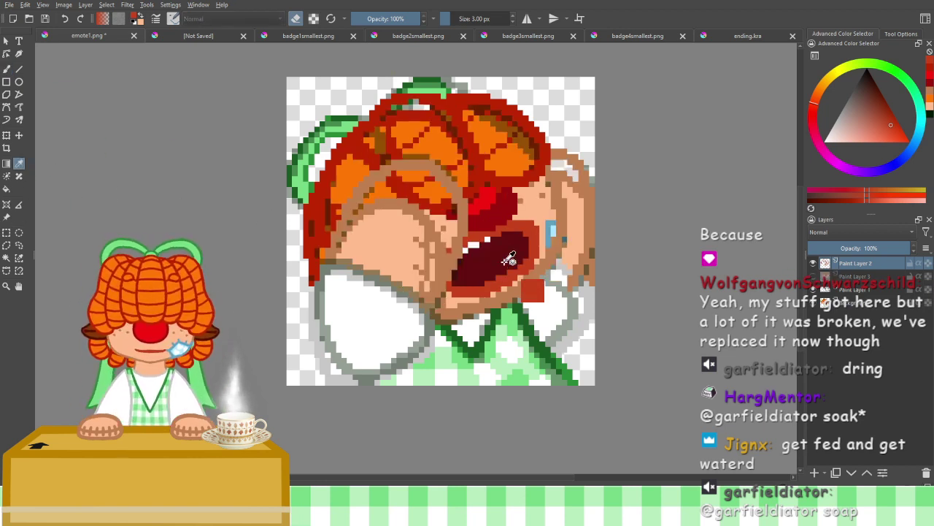
left_click(509, 259)
left_click(7, 68)
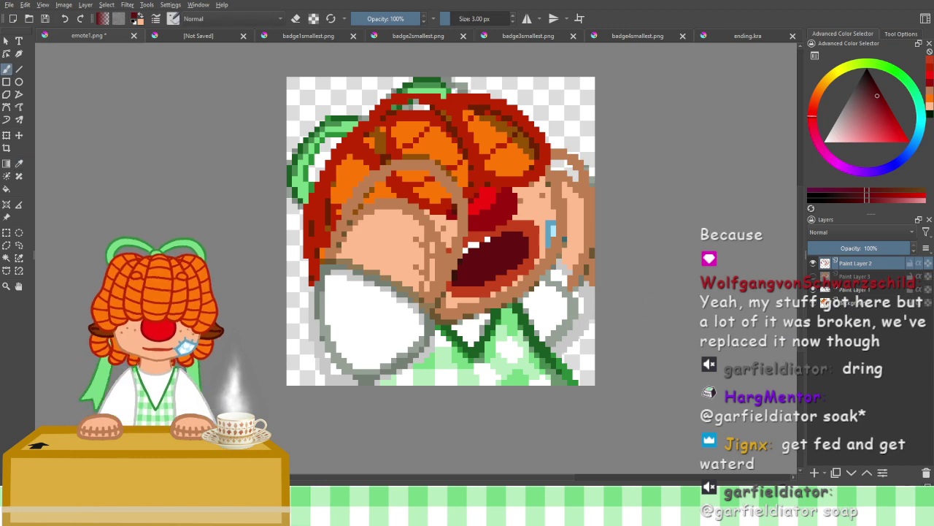
left_click(813, 277)
key("Page_Down")
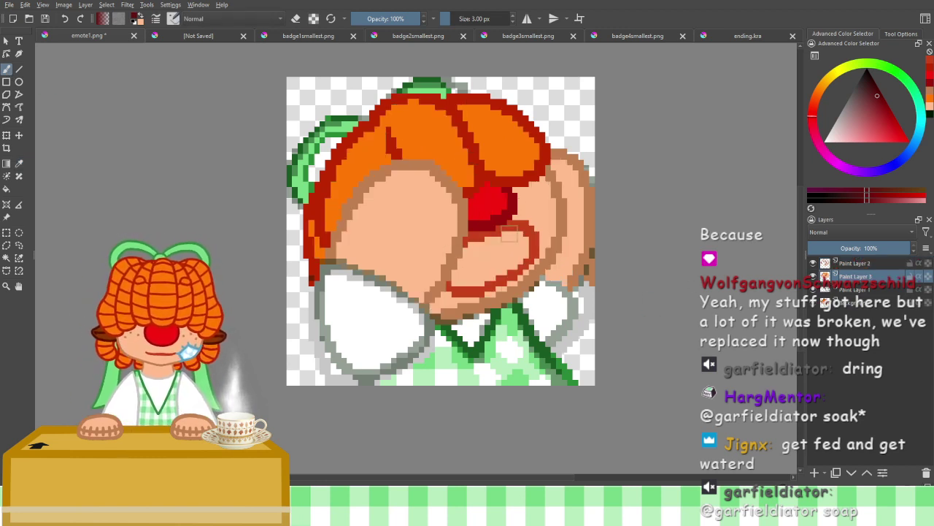
mouse_move(486, 238)
left_mouse_down()
mouse_move(519, 233)
mouse_move(503, 241)
mouse_move(516, 250)
mouse_move(521, 240)
mouse_move(489, 266)
mouse_move(503, 271)
mouse_move(505, 252)
mouse_move(492, 246)
mouse_move(476, 283)
mouse_move(491, 245)
mouse_move(469, 262)
left_mouse_up()
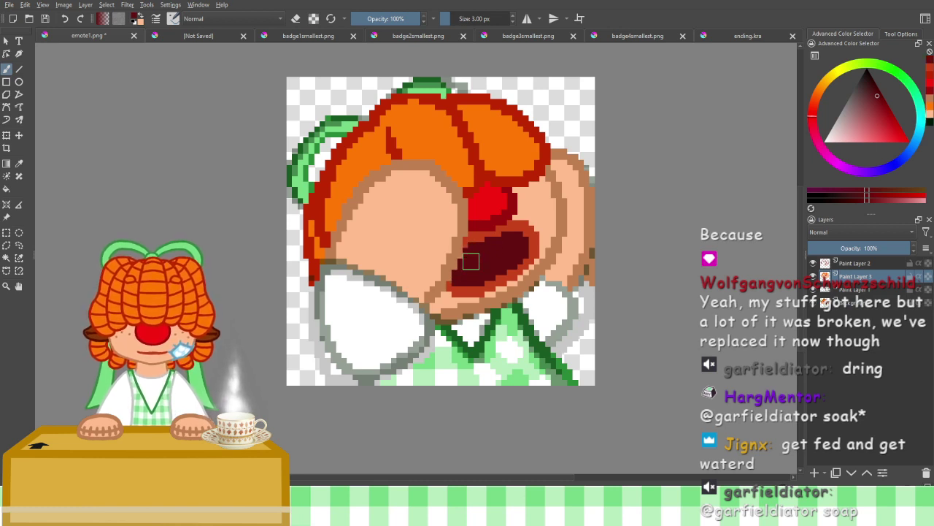
Erase excess outline at the mouth's right corner on Paint Layer 2 and patch the gap with maroon on Paint Layer 3
left_click(853, 264)
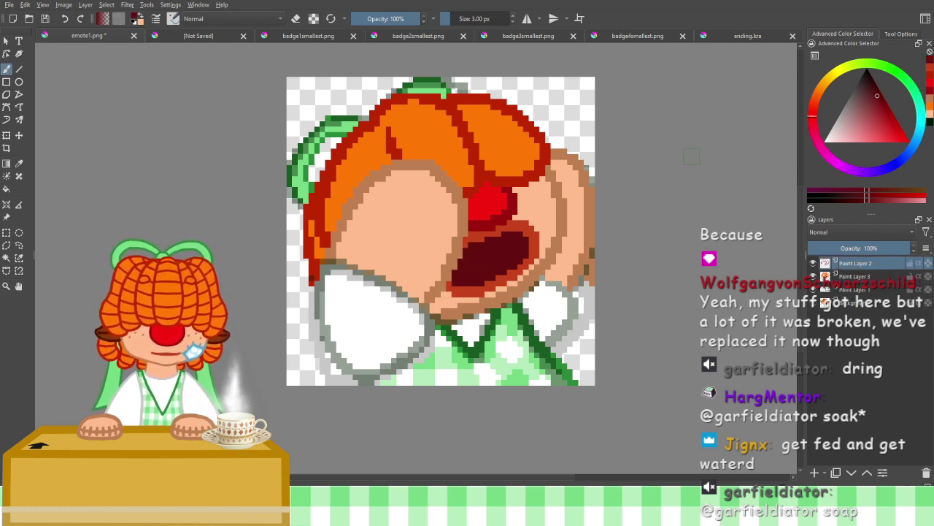
left_click(296, 18)
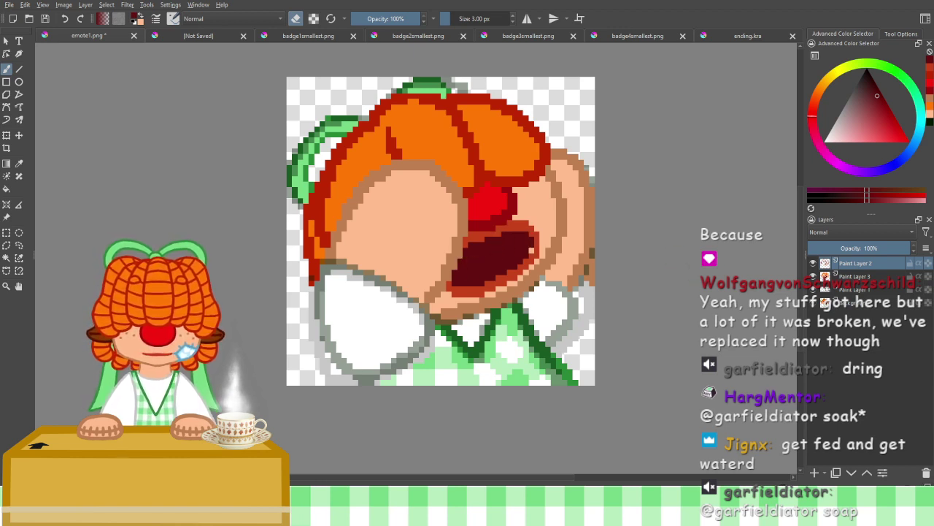
left_click(825, 276)
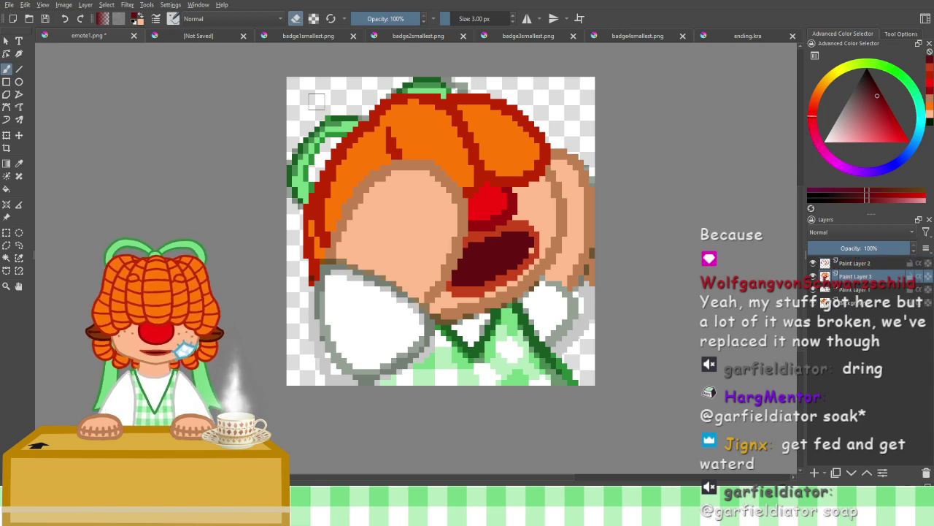
left_click(297, 20)
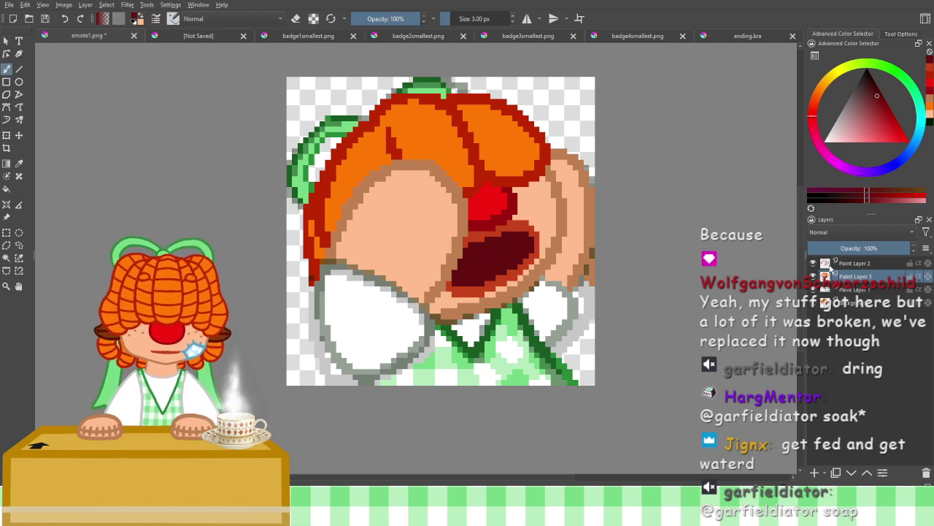
Thin the mouth outline's upper edge with the eraser on Paint Layer 2 and patch the exposed spots with resampled maroon on Paint Layer 3
left_click(823, 265)
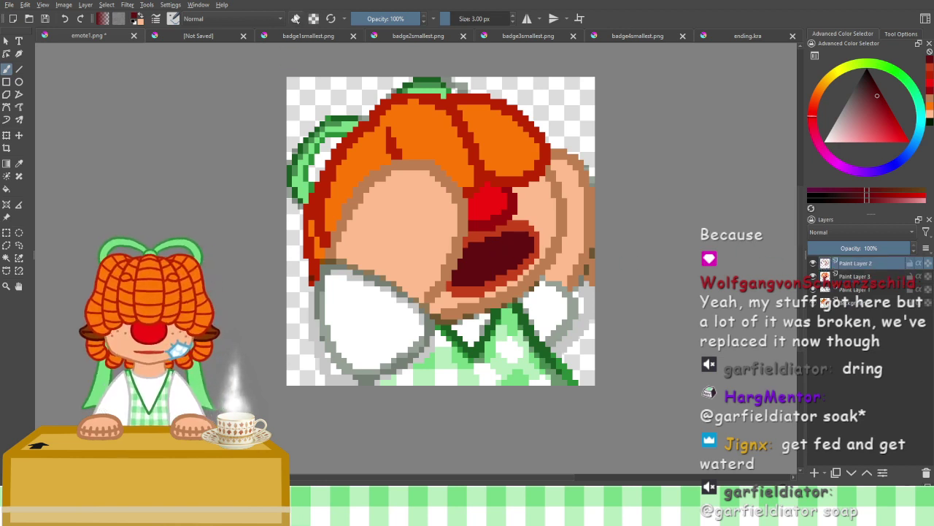
left_click(295, 18)
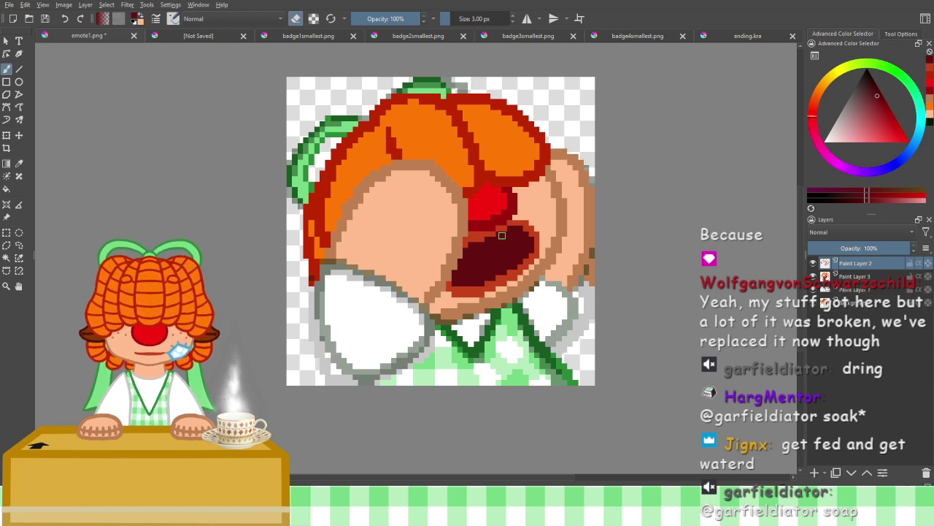
left_click(480, 240)
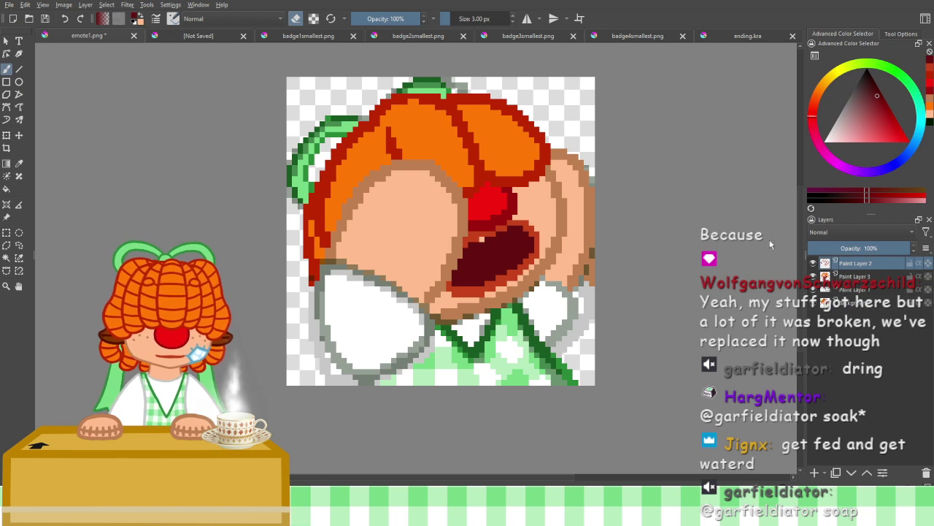
left_click(852, 277)
left_click(19, 163)
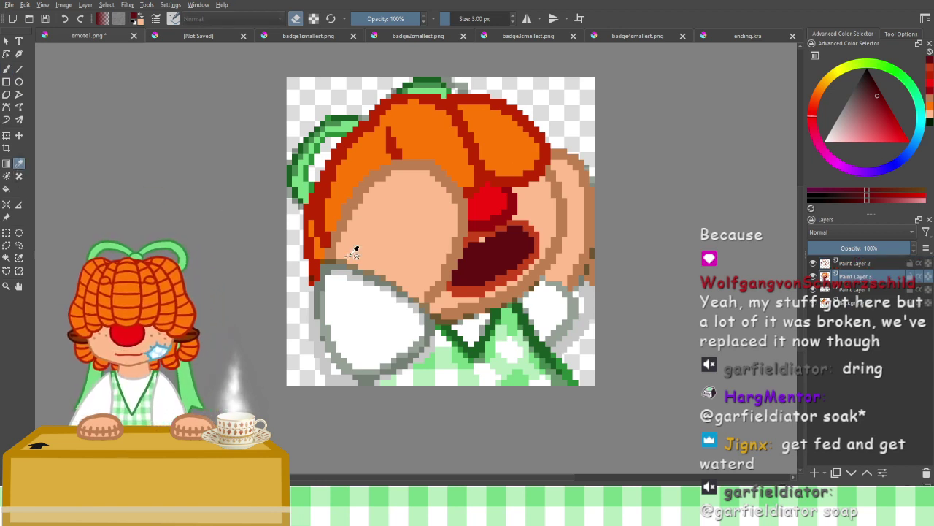
left_click(489, 247)
left_click(7, 69)
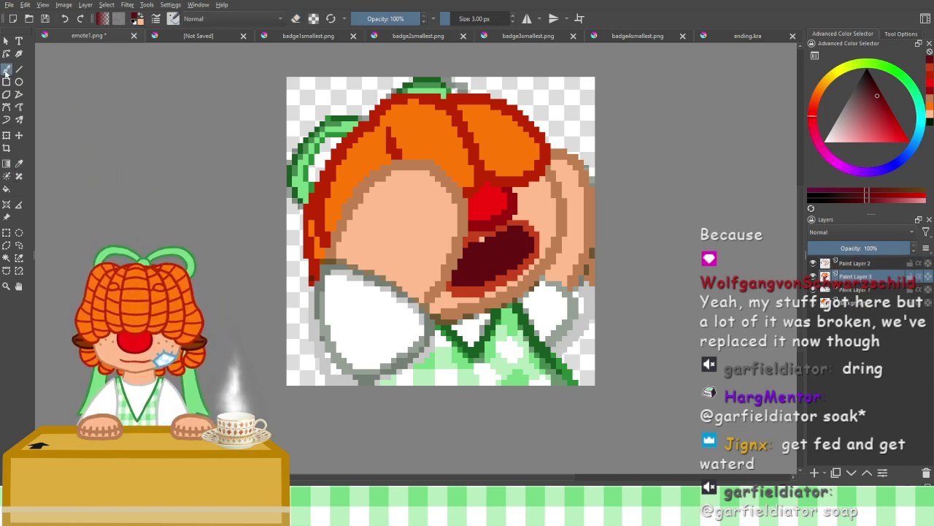
left_click(481, 242)
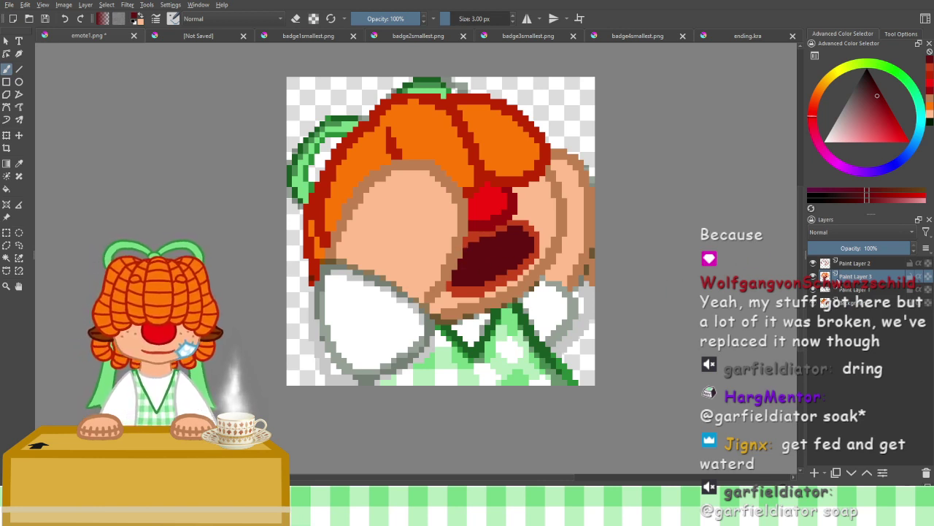
Thin the mouth outline's lower-left edge with the eraser on Paint Layer 2 and patch the exposed spot with resampled maroon on Paint Layer 3
left_click(295, 19)
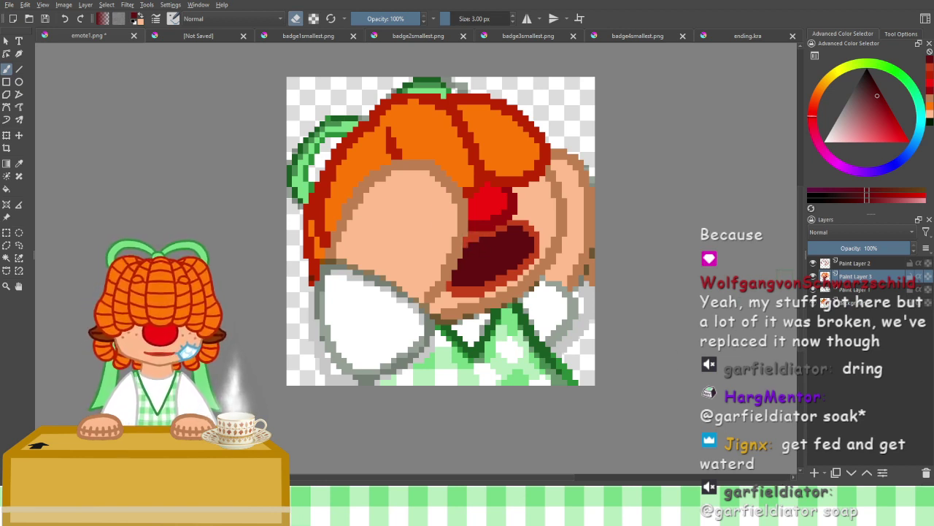
left_click(832, 264)
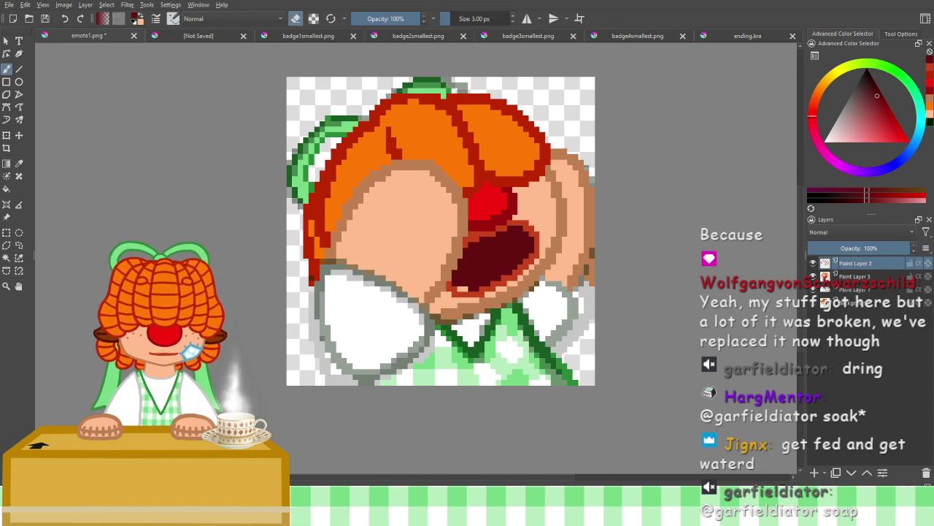
key("Page_Down")
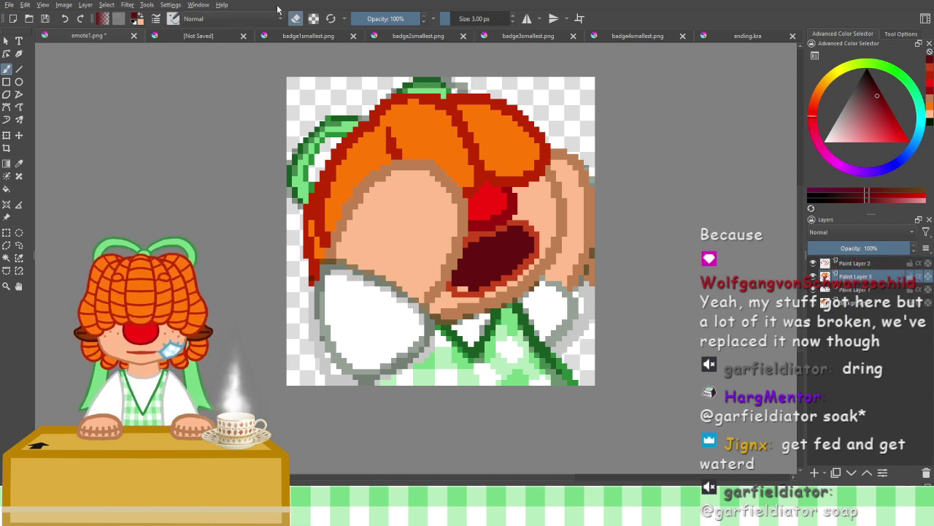
left_click(19, 162)
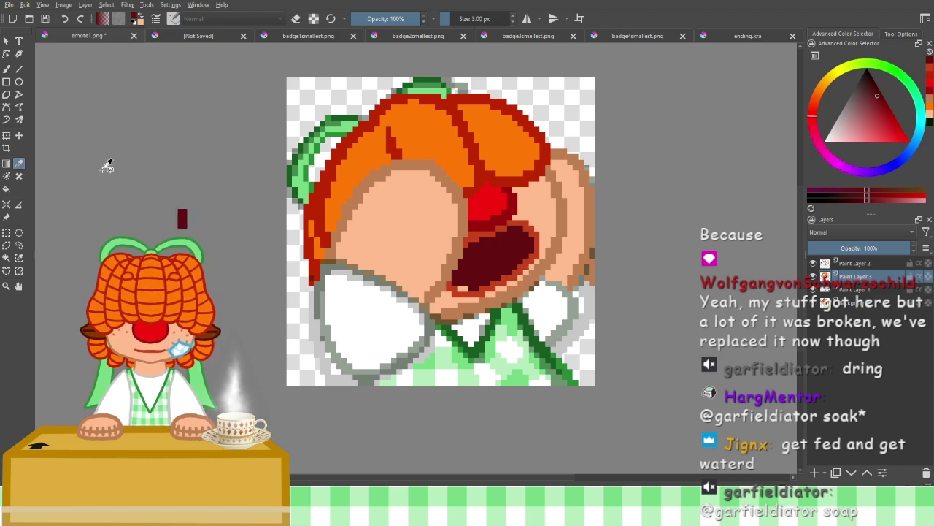
left_click(6, 70)
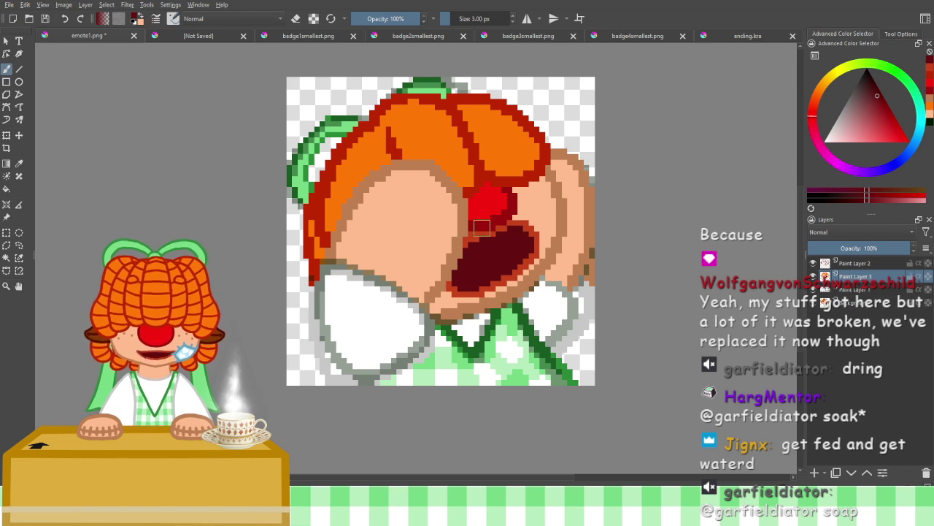
Trim the mouth outline on Paint Layer 2 and touch up beside it with sampled peach skin colour on Paint Layer 3, undoing the last stroke
left_click(296, 19)
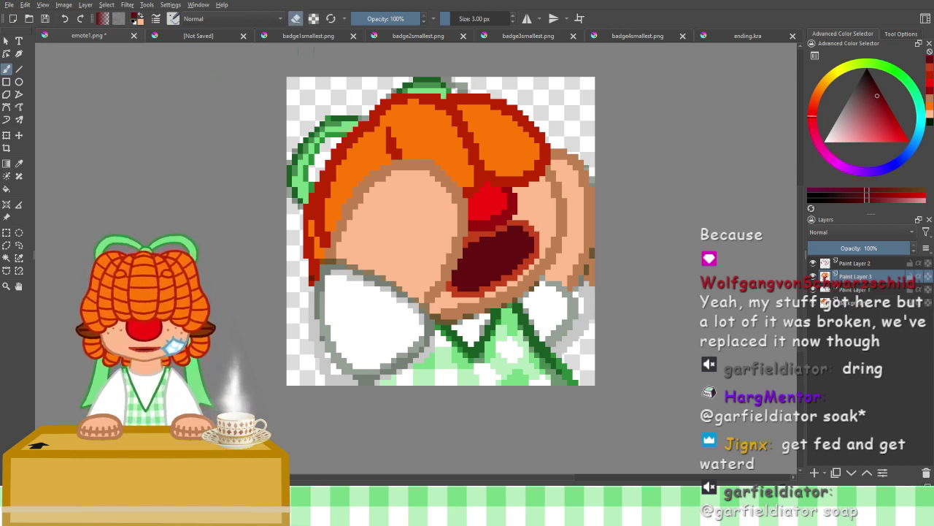
left_click(846, 264)
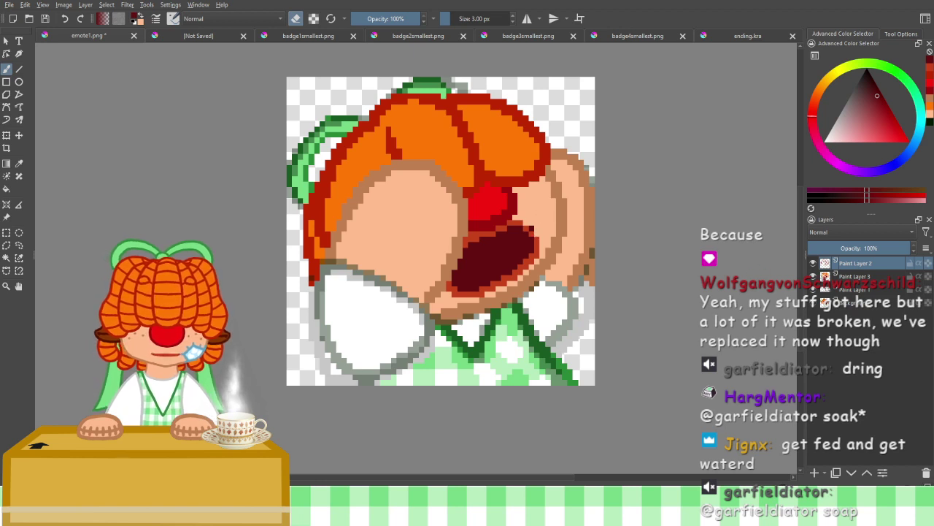
left_click(822, 280)
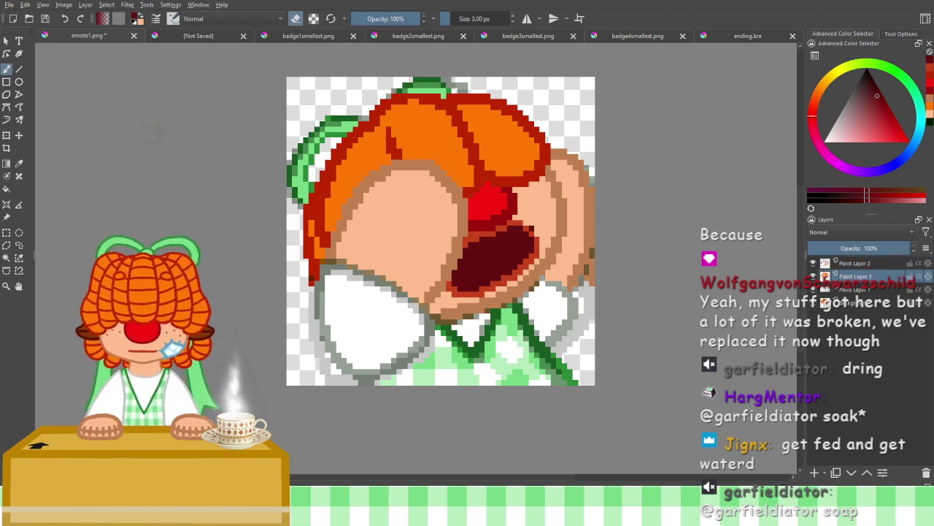
left_click(18, 163)
left_click(559, 197)
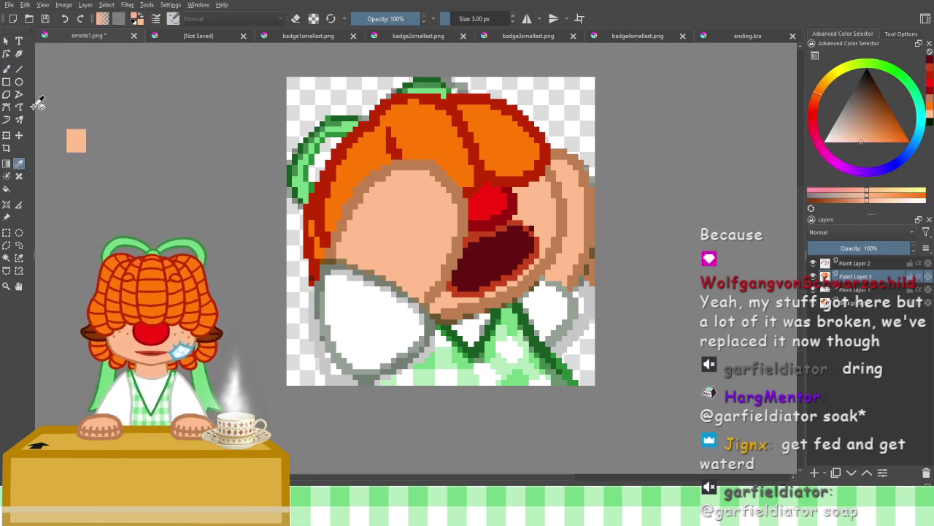
left_click(6, 68)
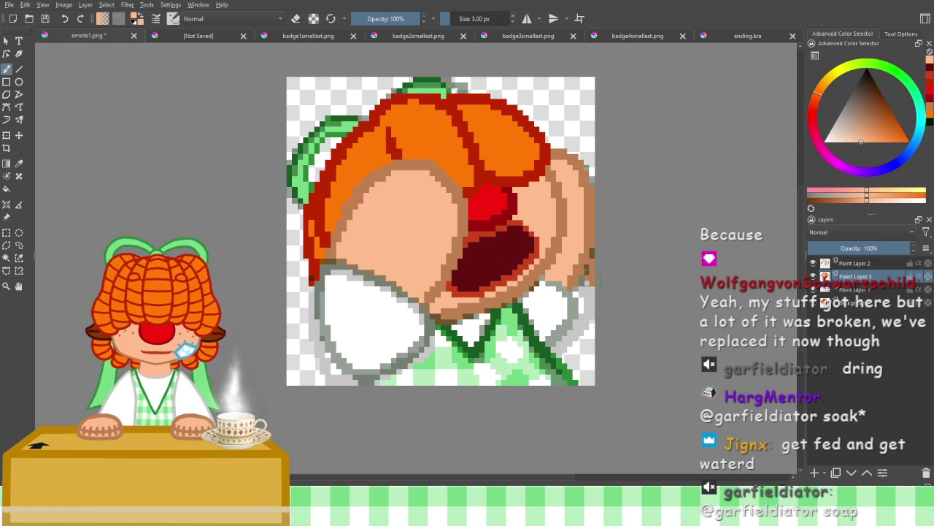
left_click(814, 304)
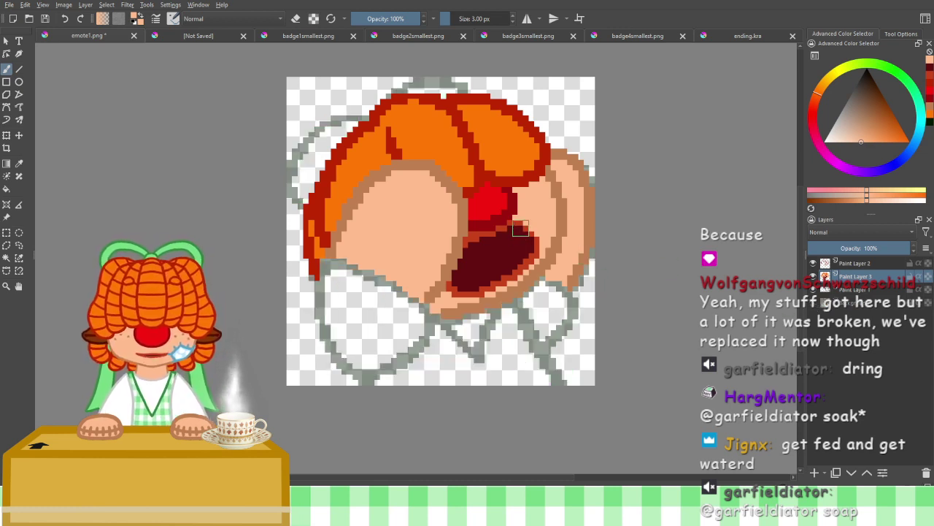
key("ctrl+z")
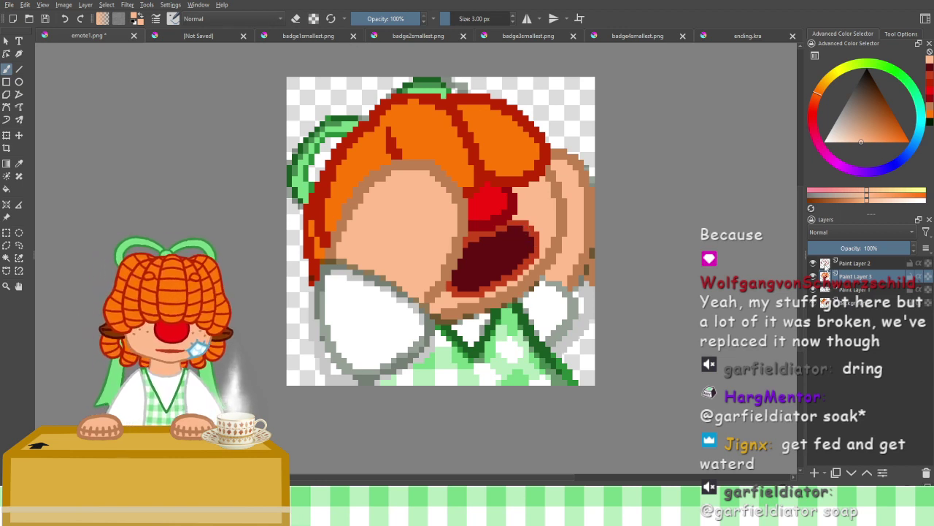
Hide the original artwork, resample the outline's brownish red, and rework the mouth's lower-right outline with brush and eraser on Paint Layer 2
left_click(825, 263)
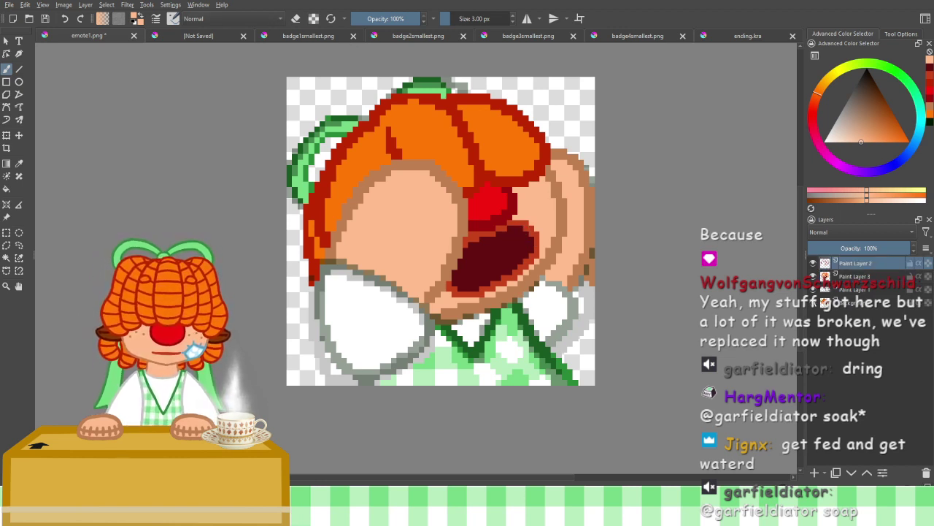
left_click(814, 303)
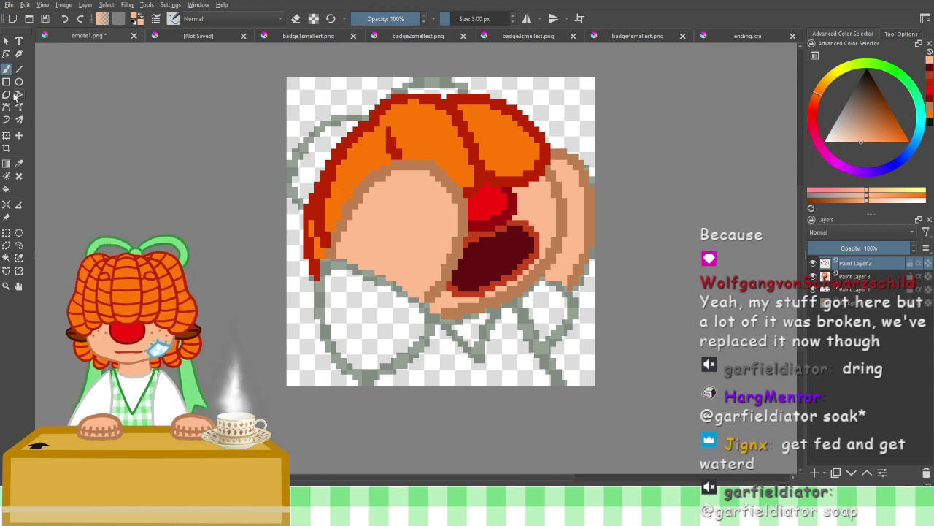
left_click(19, 163)
left_click(479, 234)
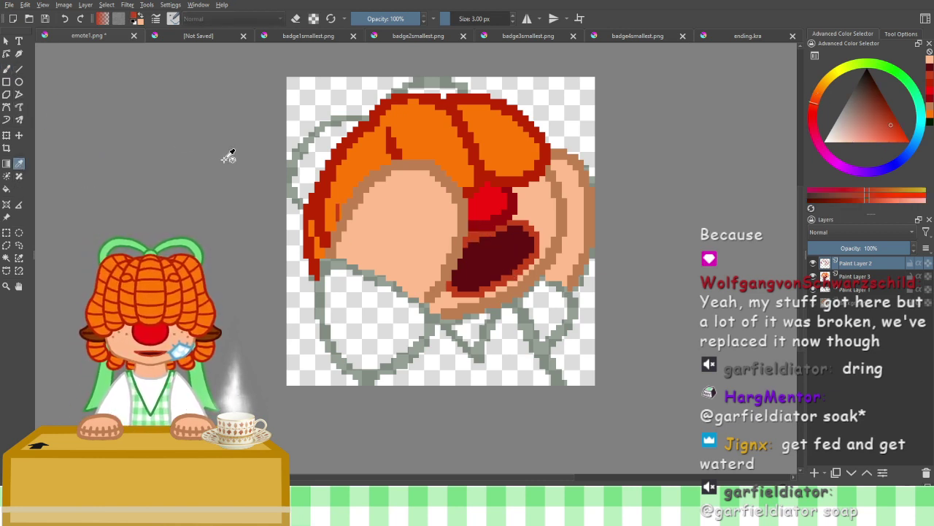
left_click(7, 68)
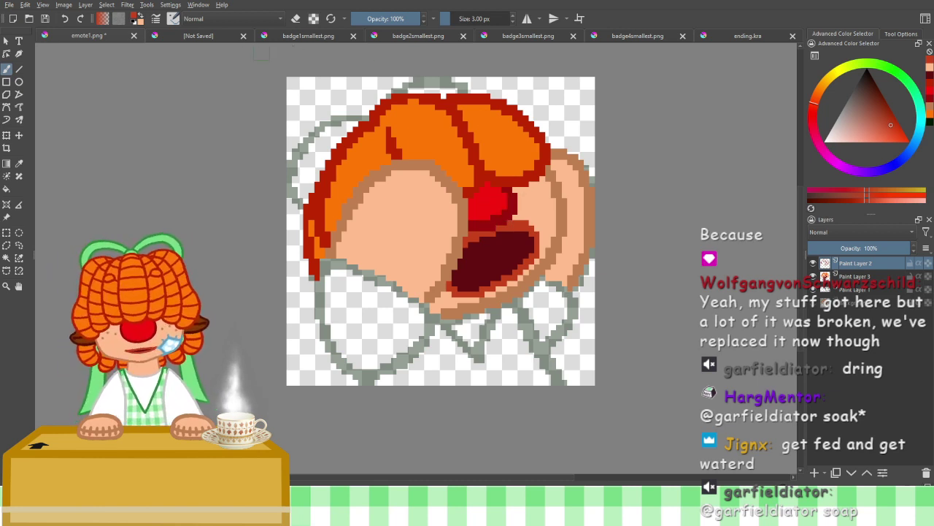
left_click(296, 19)
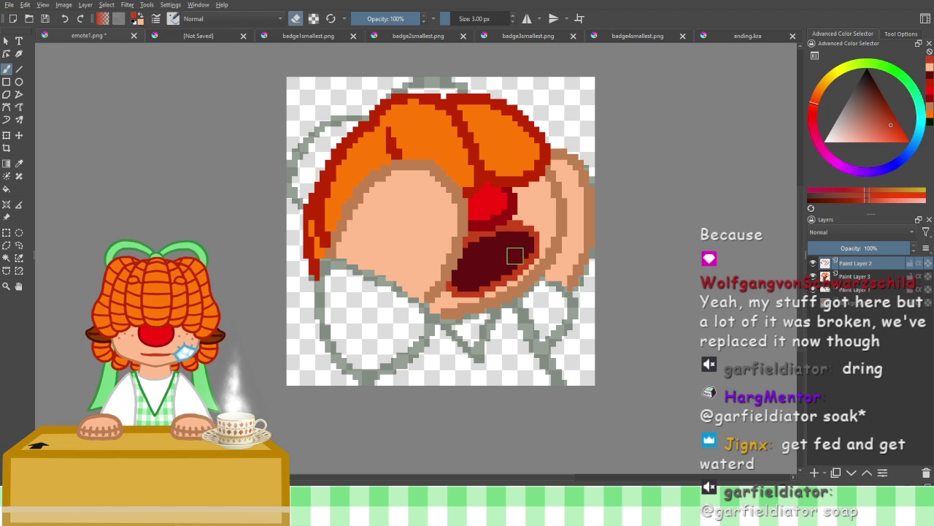
left_click(297, 19)
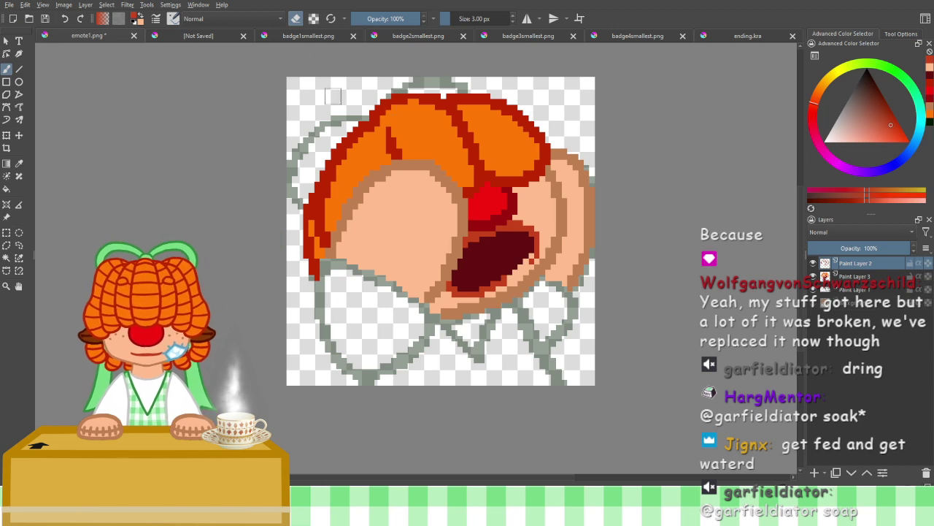
Try to redraw the mouth's lower-right outline and thin its upper edge on Paint Layer 2, then undo both strokes
left_click(296, 18)
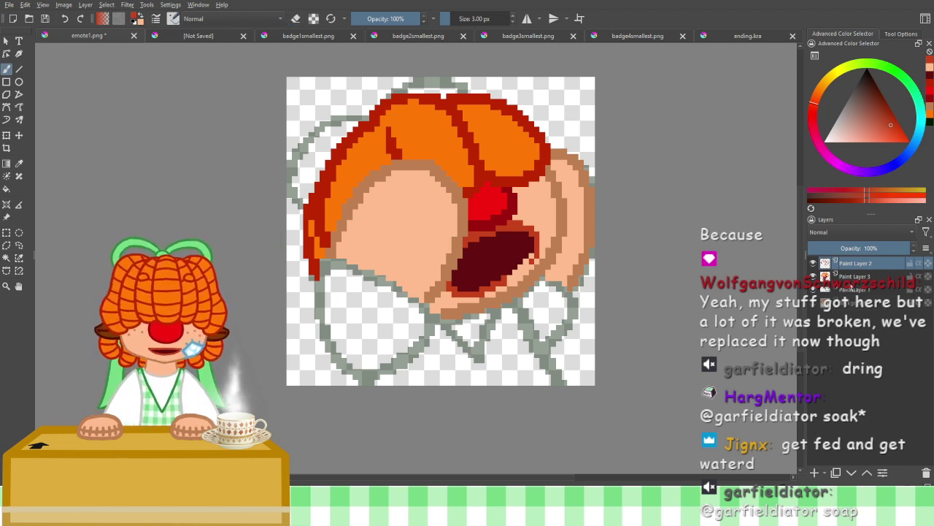
left_click(845, 279)
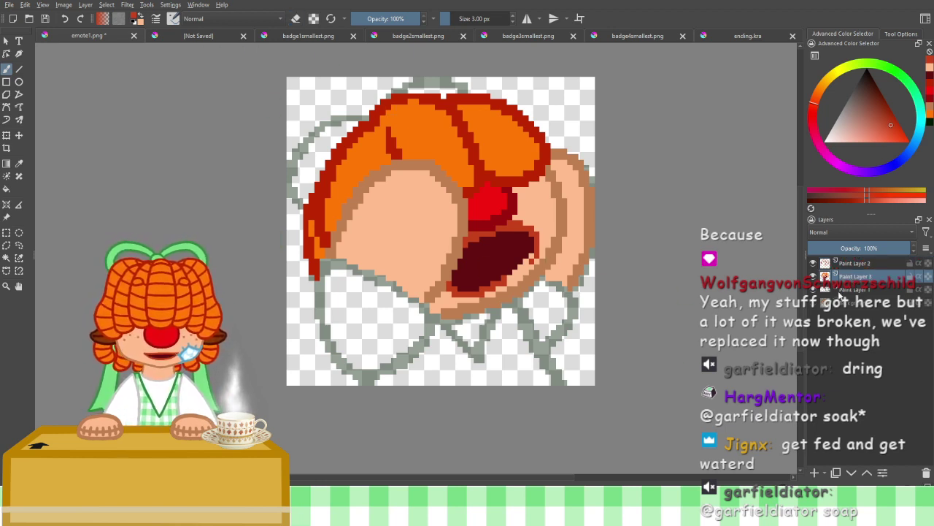
left_click(851, 265)
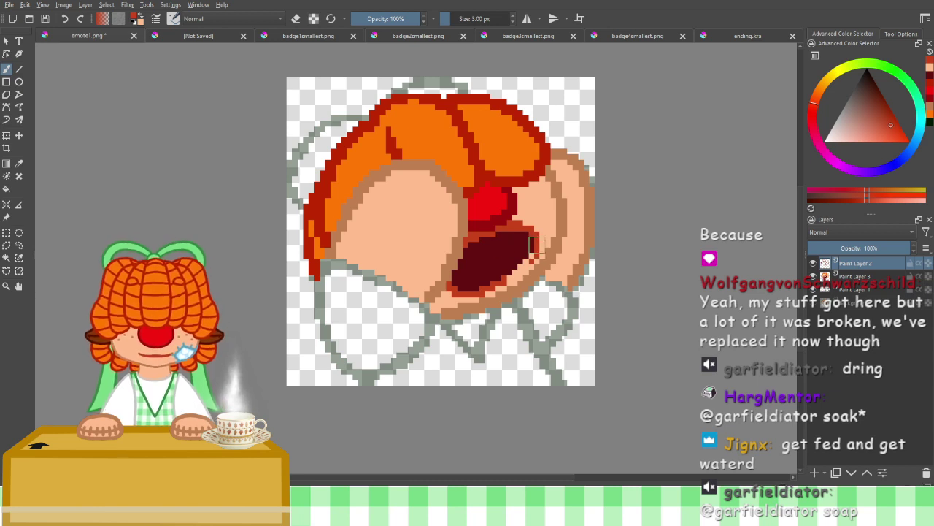
mouse_move(535, 243)
left_mouse_down()
mouse_move(525, 269)
mouse_move(503, 276)
left_mouse_up()
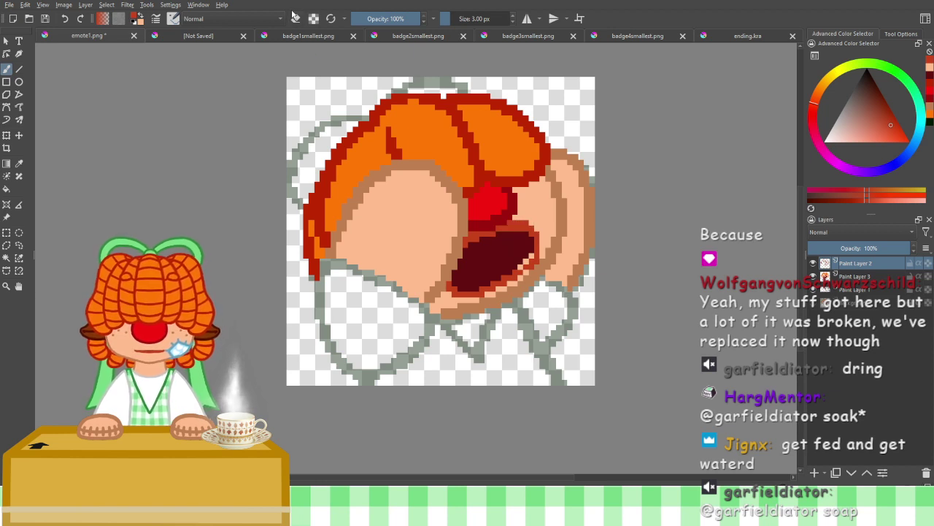
left_click(294, 17)
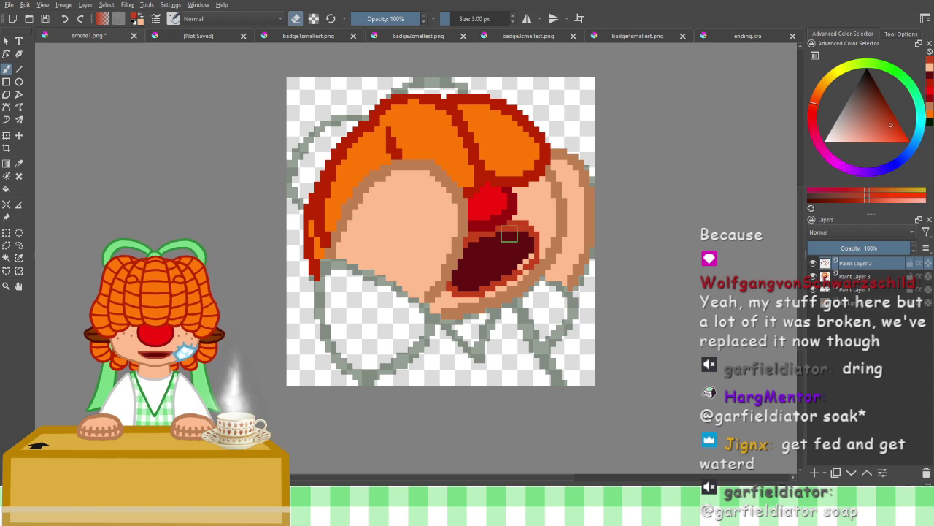
left_click_drag(523, 231, 513, 233)
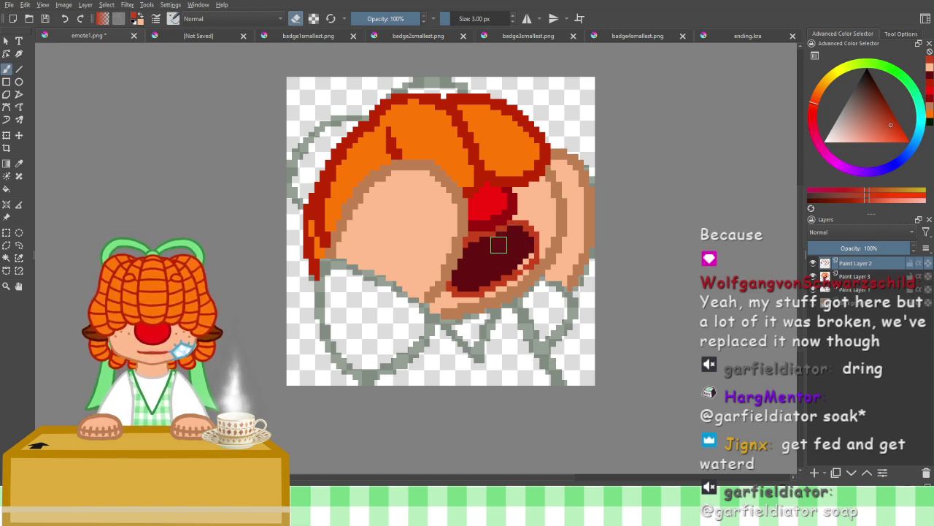
key("ctrl+z")
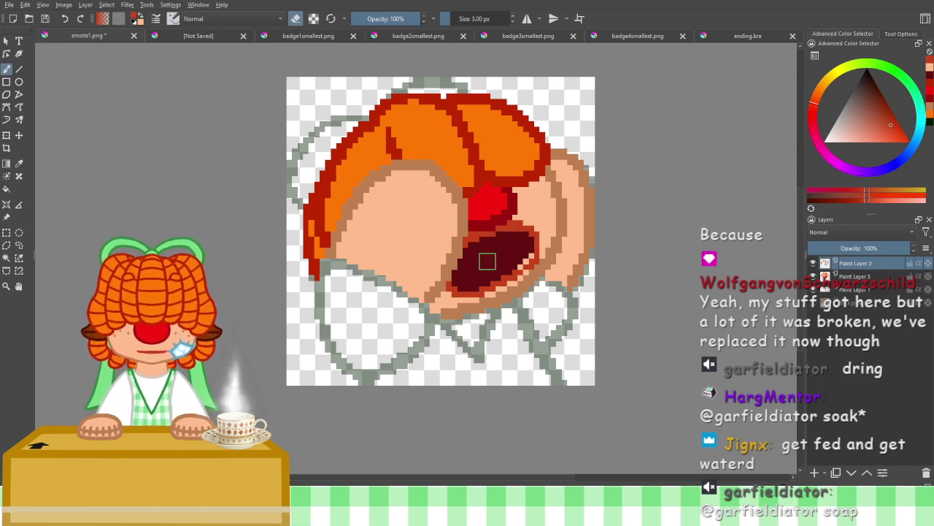
key("ctrl+z")
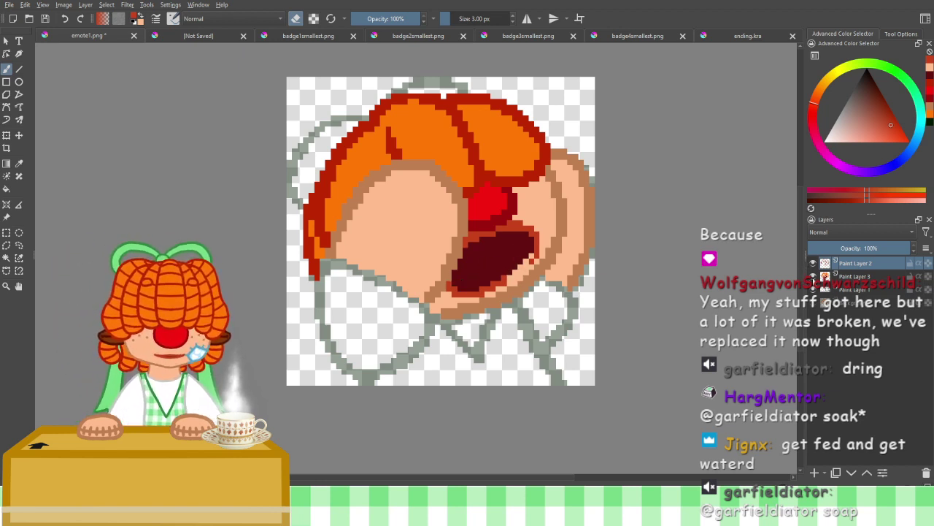
Check the mouth in the original artwork, then isolate the line art by leaving only Paint Layer 1 and Paint Layer 2 visible
left_click(813, 276)
left_click(813, 262)
left_click(813, 304)
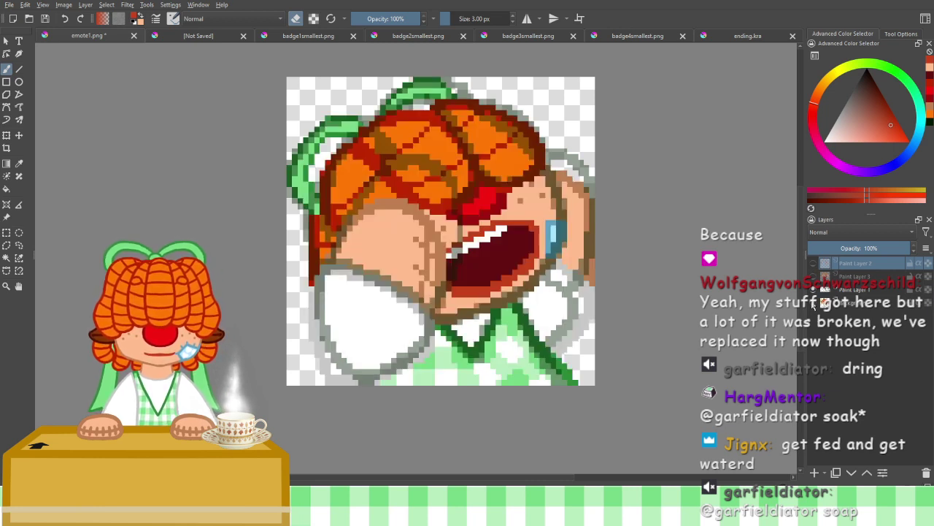
left_click(820, 301)
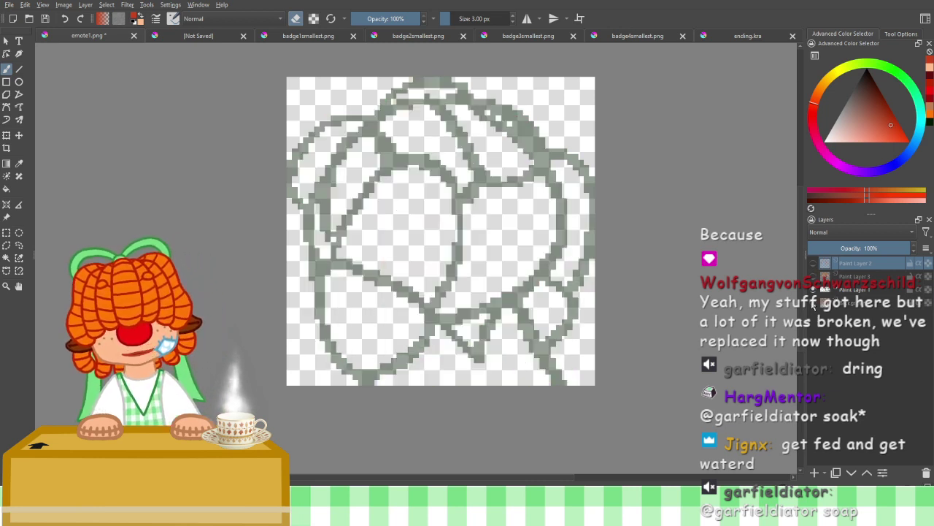
left_click(816, 264)
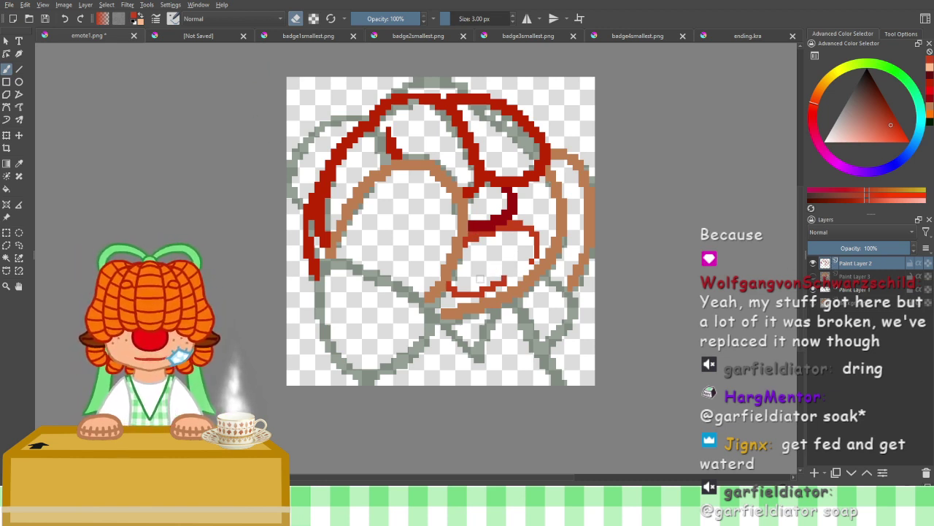
Erase the stub of the mouth's lower outline on Paint Layer 2, redraw the lower-right curve in brownish red, and trim its inner edge
left_click_drag(504, 279, 487, 285)
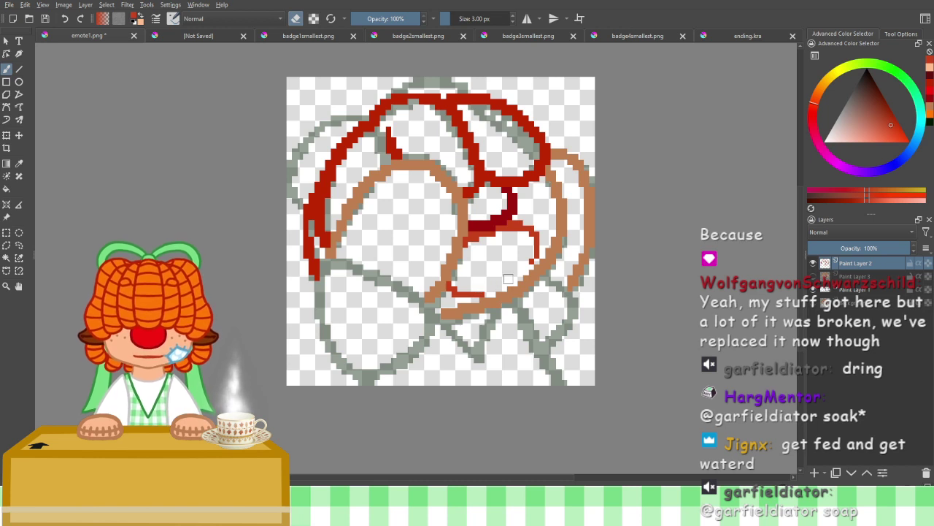
left_click(298, 22)
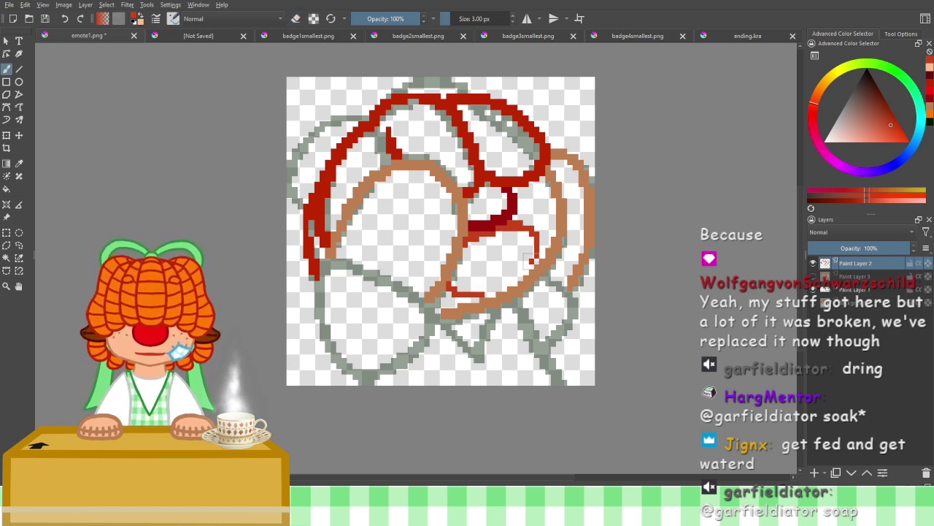
left_click_drag(536, 250, 495, 292)
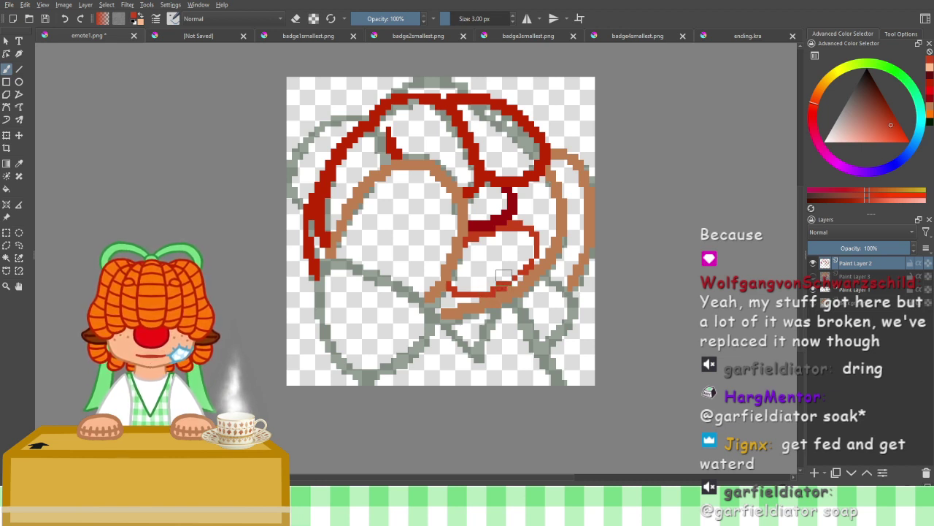
left_click(295, 19)
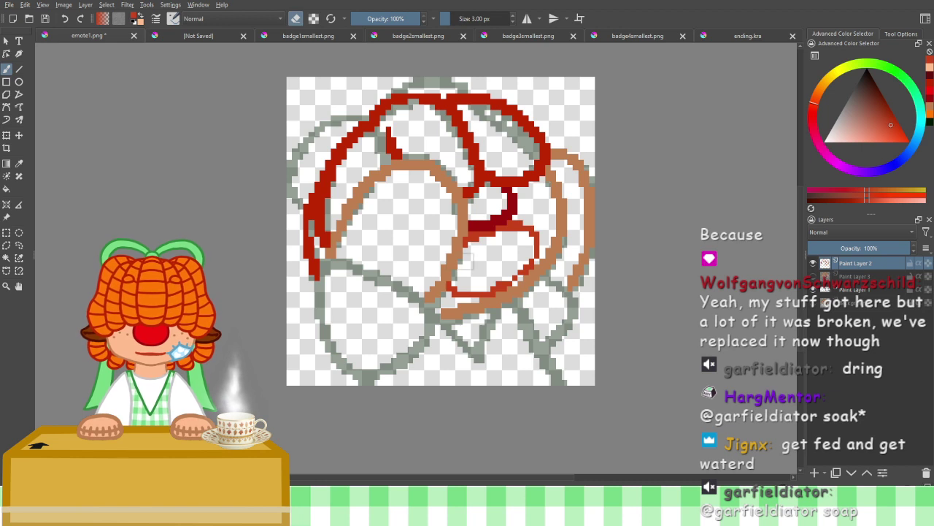
left_click_drag(501, 281, 505, 278)
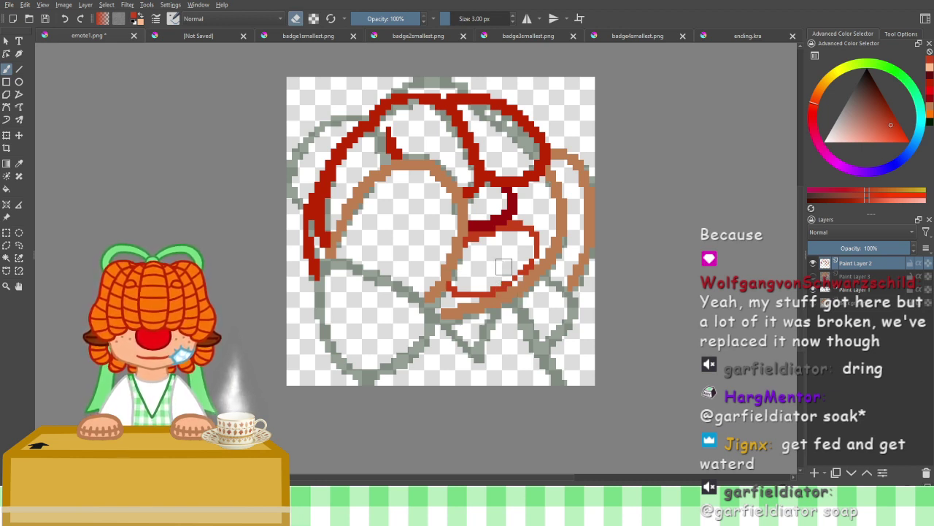
left_click(296, 20)
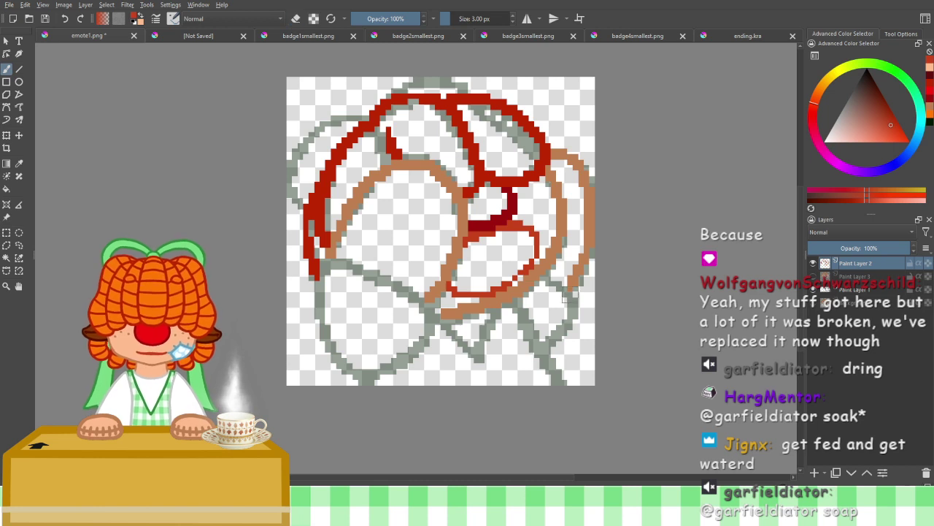
Show Paint Layer 3, sample the mouth's dark maroon, and fill the gap along the mouth's lower-right inner edge on Paint Layer 3
left_click(813, 277)
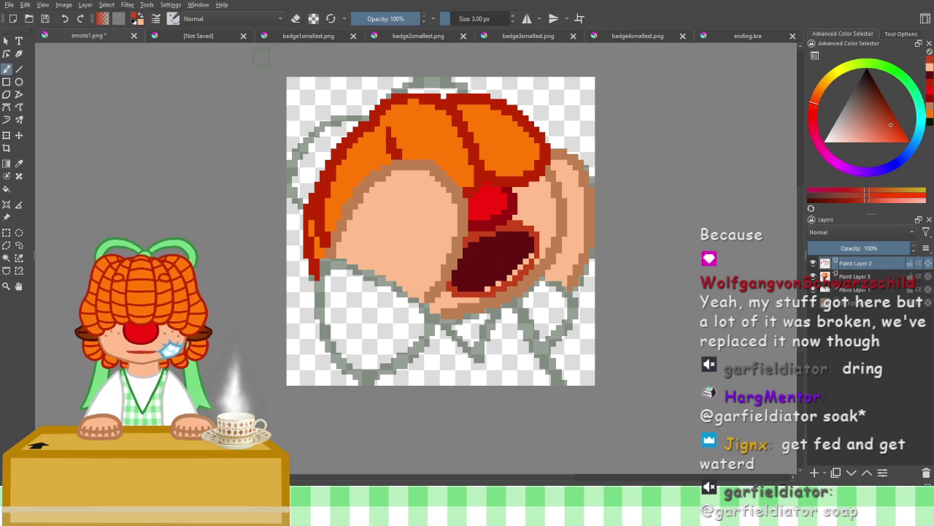
left_click(19, 164)
left_click(489, 257)
key("ctrl+z")
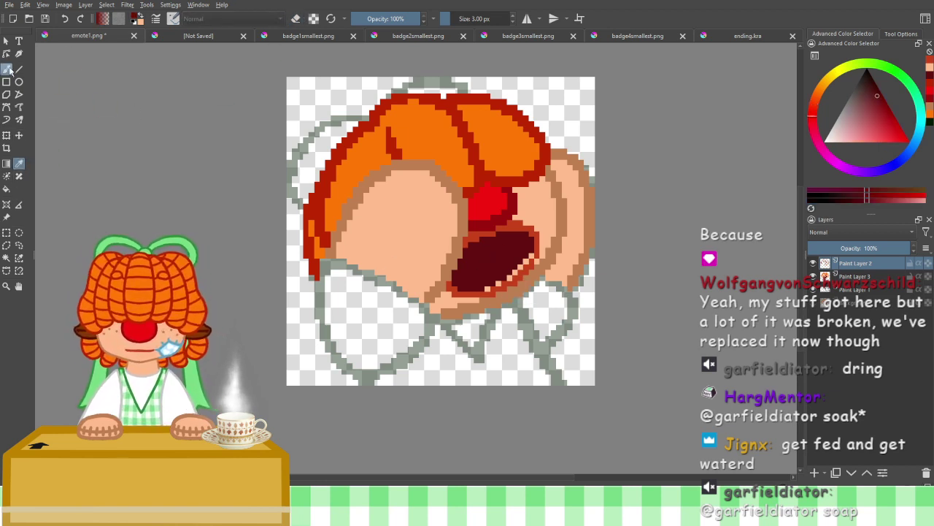
left_click(7, 68)
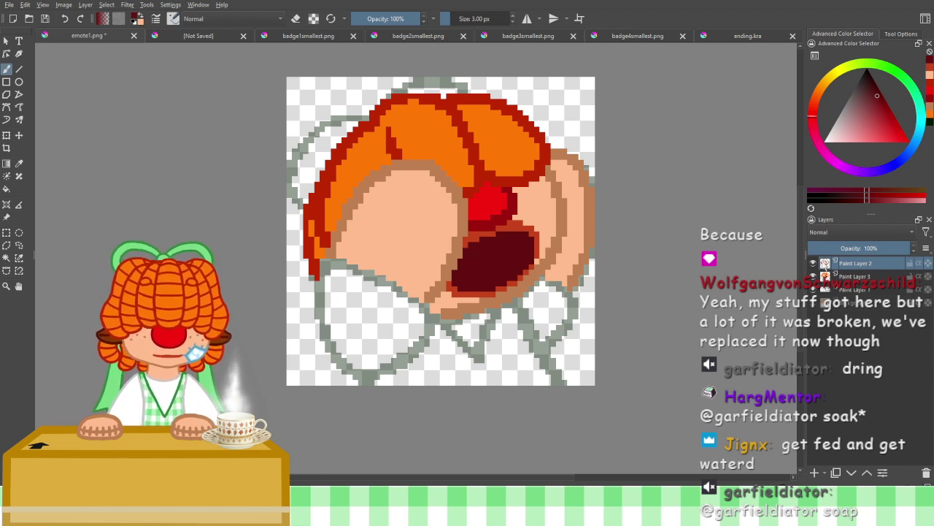
left_click_drag(532, 253, 487, 289)
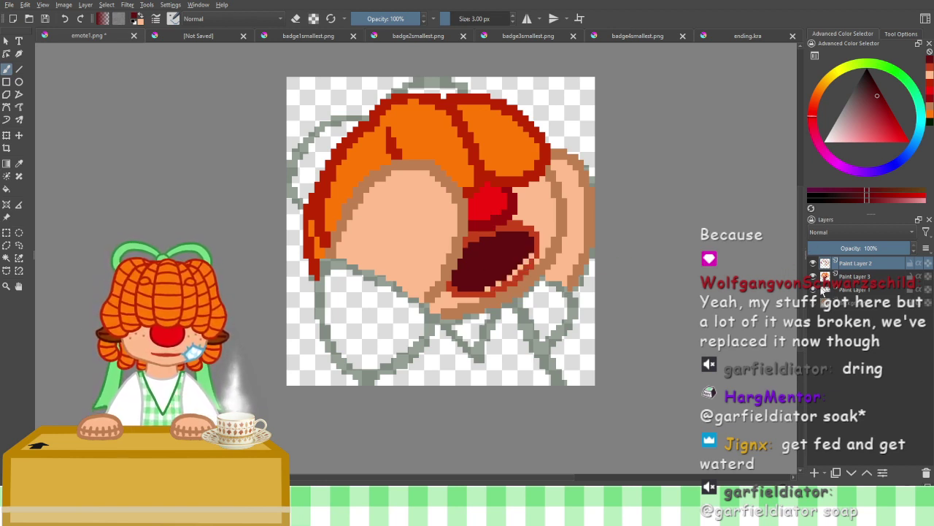
left_click(854, 276)
mouse_move(526, 249)
left_mouse_down()
mouse_move(511, 279)
mouse_move(495, 283)
left_mouse_up()
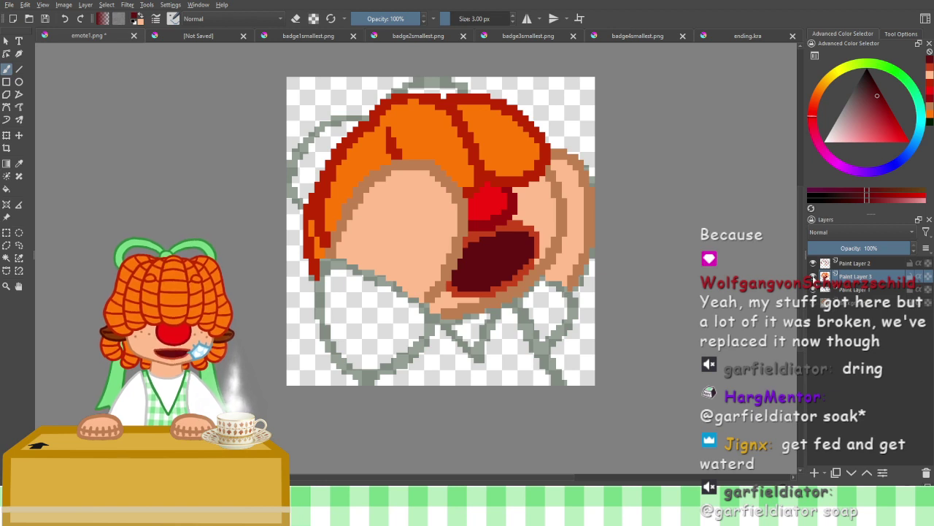
Hide Paint Layer 3, show the Background artwork, and sample the blue of the tear's outline
left_click(813, 277)
left_click(813, 303)
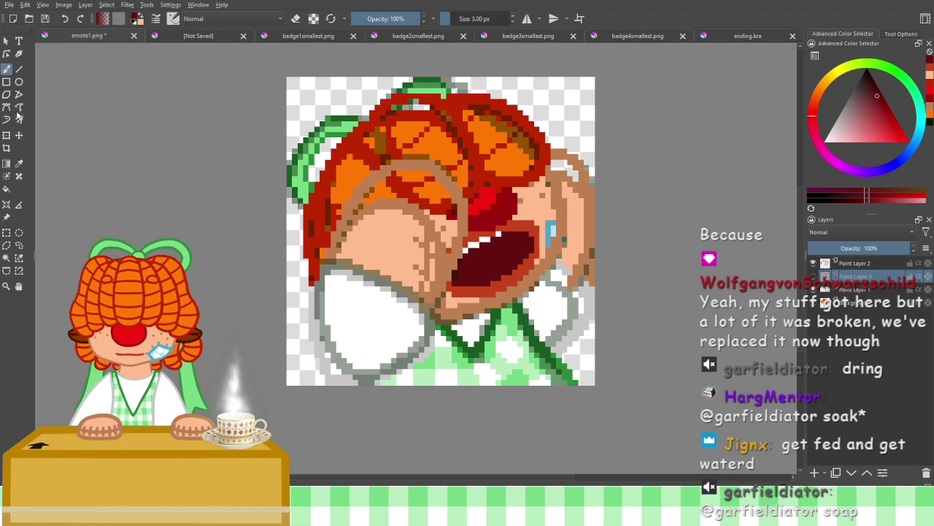
left_click(19, 70)
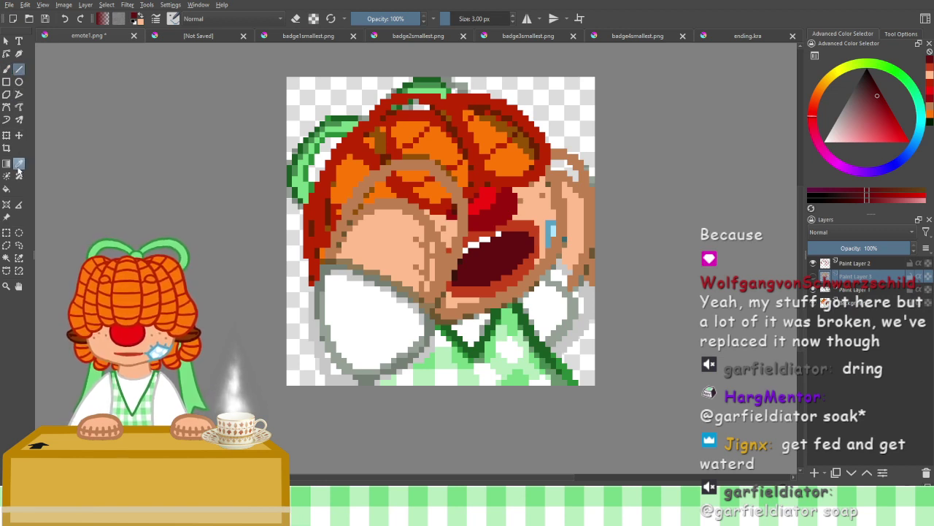
left_click(19, 164)
left_click(551, 225)
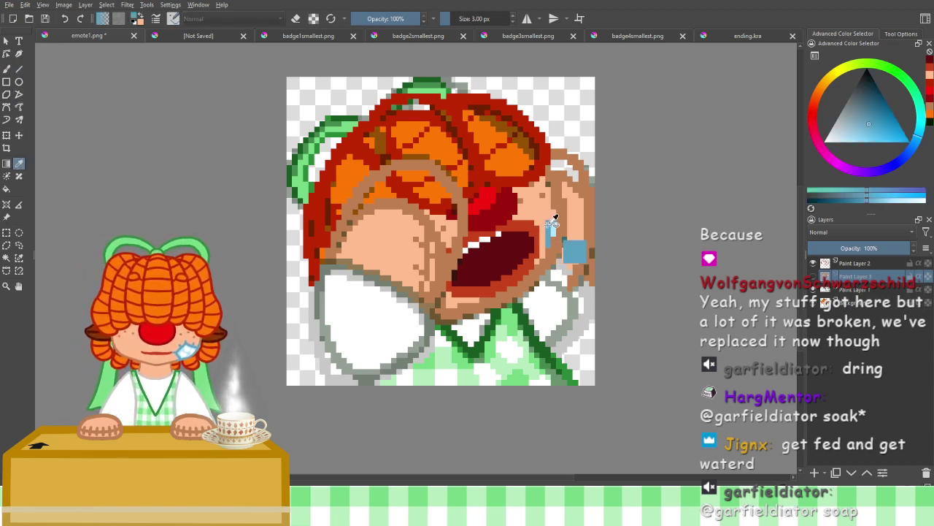
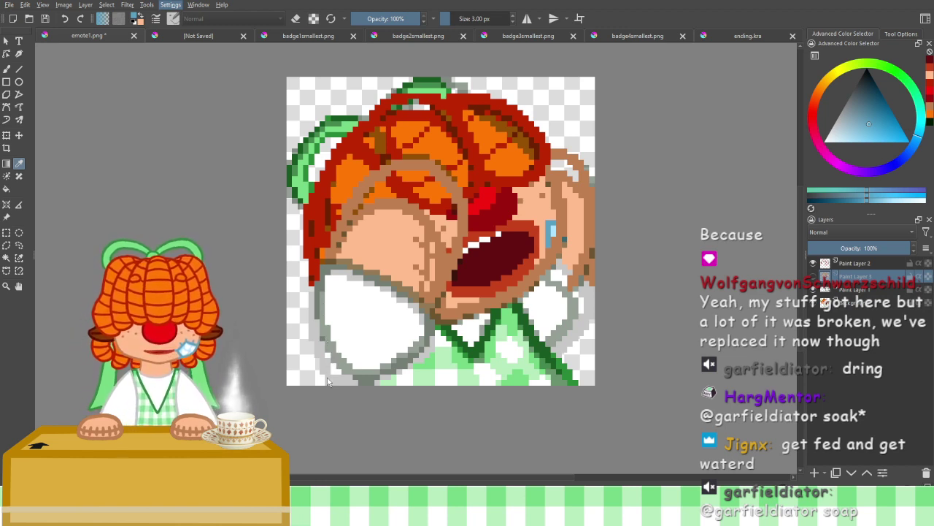
Try out the Artistic, Small and Specific Color Selector dockers, keeping only the Specific one beside the Advanced Color Selector
left_click(327, 130)
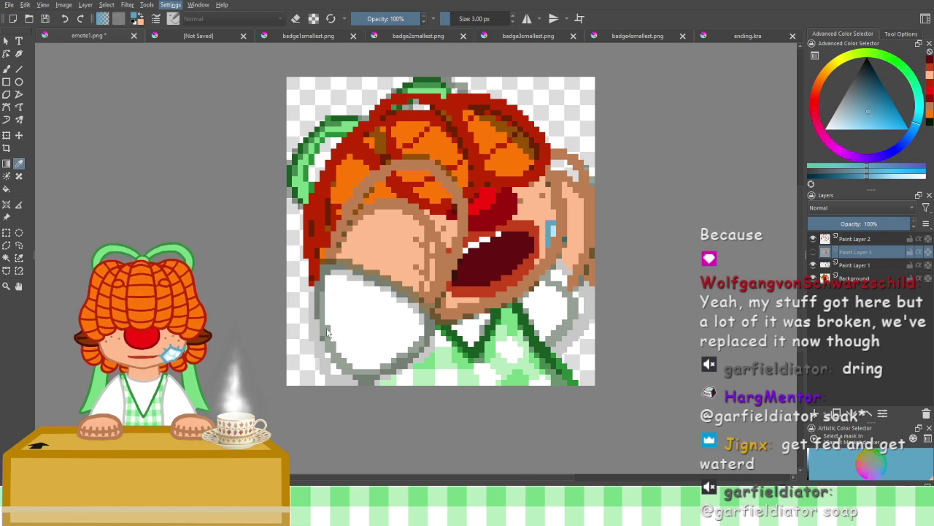
left_click(327, 356)
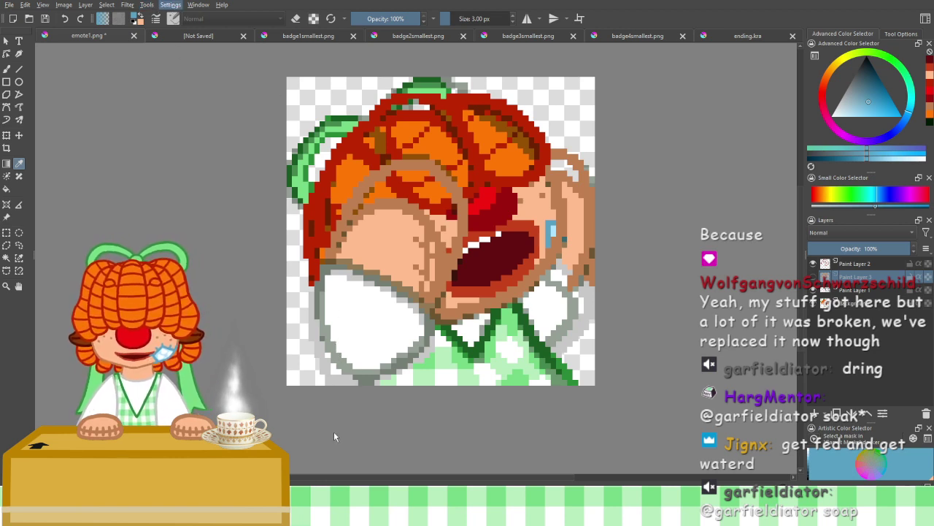
left_click(336, 371)
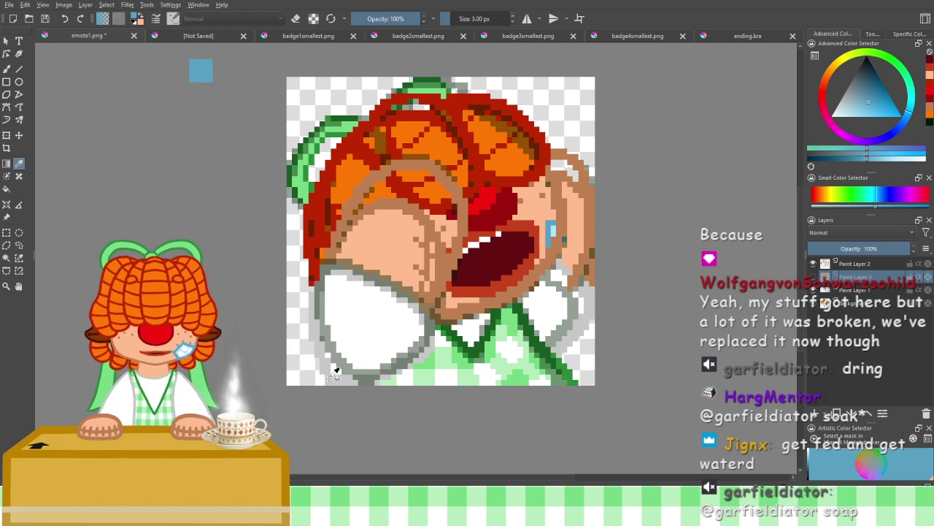
left_click(913, 34)
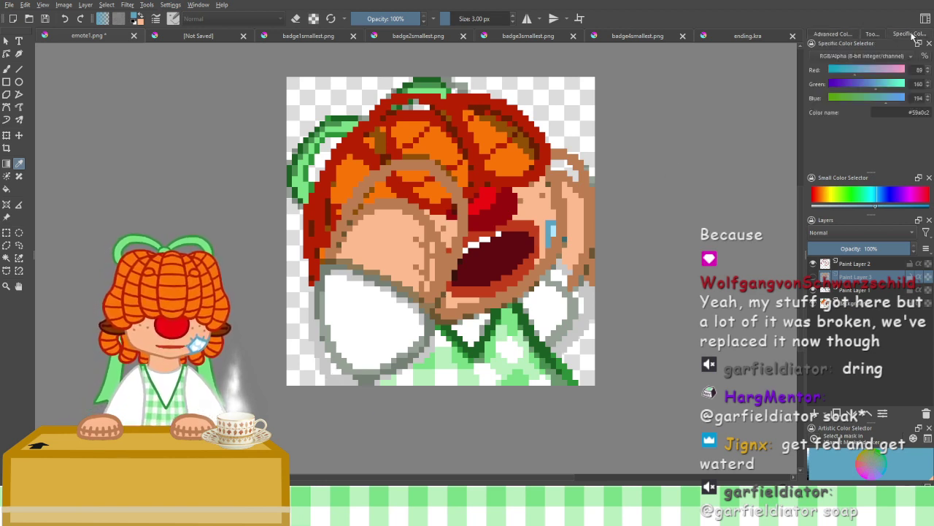
left_click(832, 35)
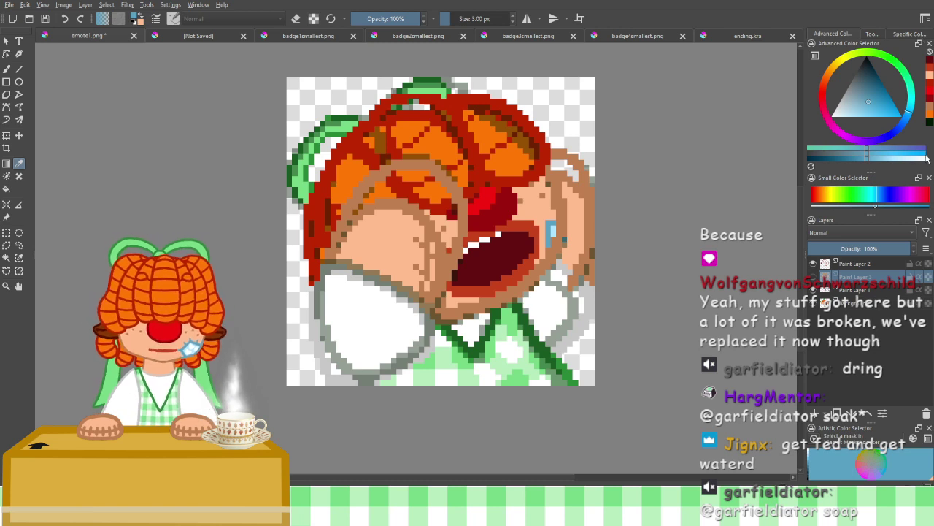
left_click(929, 178)
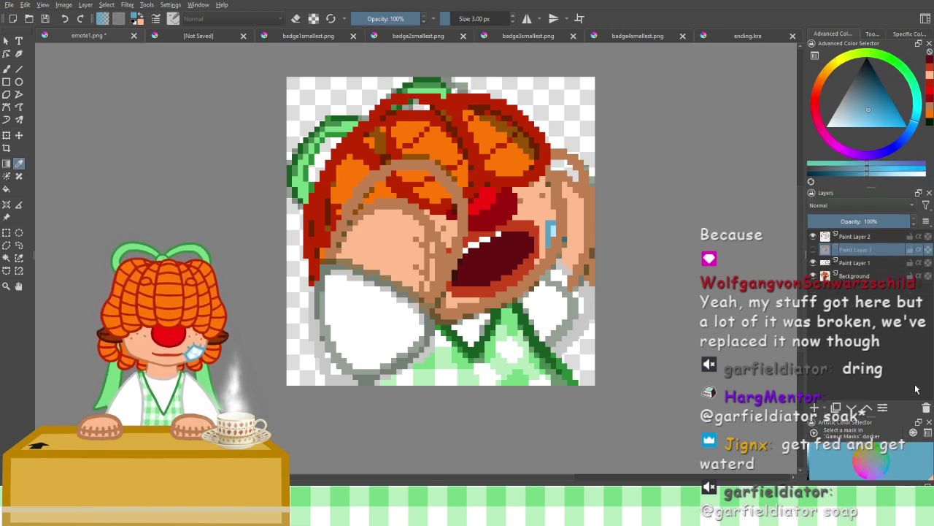
left_click(930, 423)
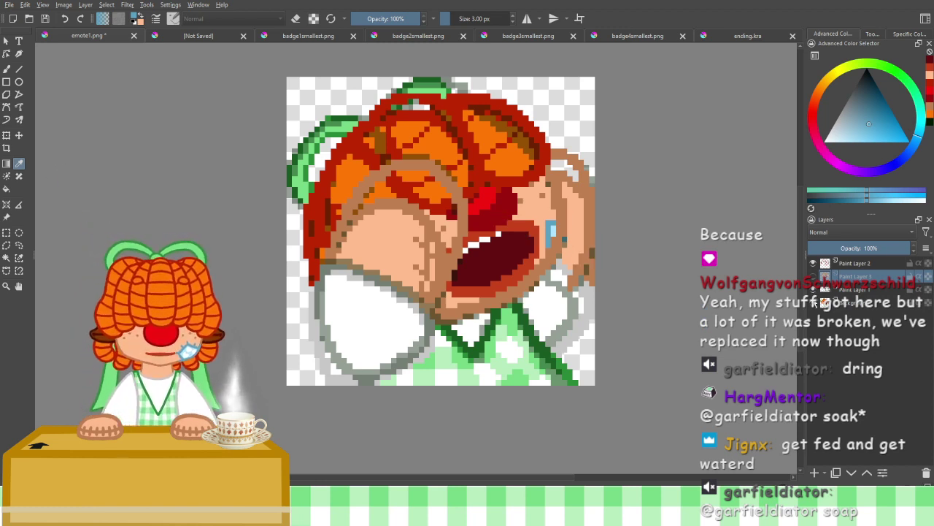
Show Paint Layer 3 and draw the tear's top and left edges in the sampled blue on Paint Layer 2, trimming them with the eraser
left_click(812, 279)
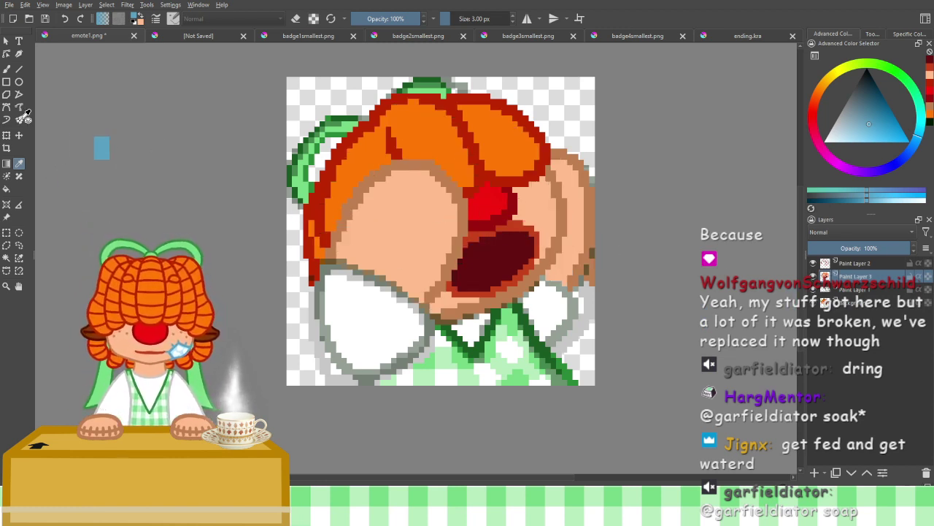
left_click(6, 68)
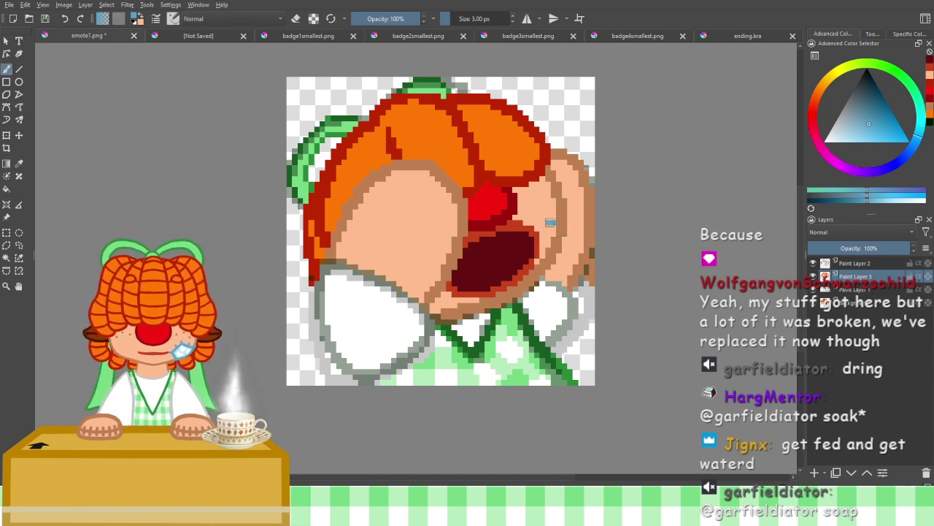
left_click(827, 264)
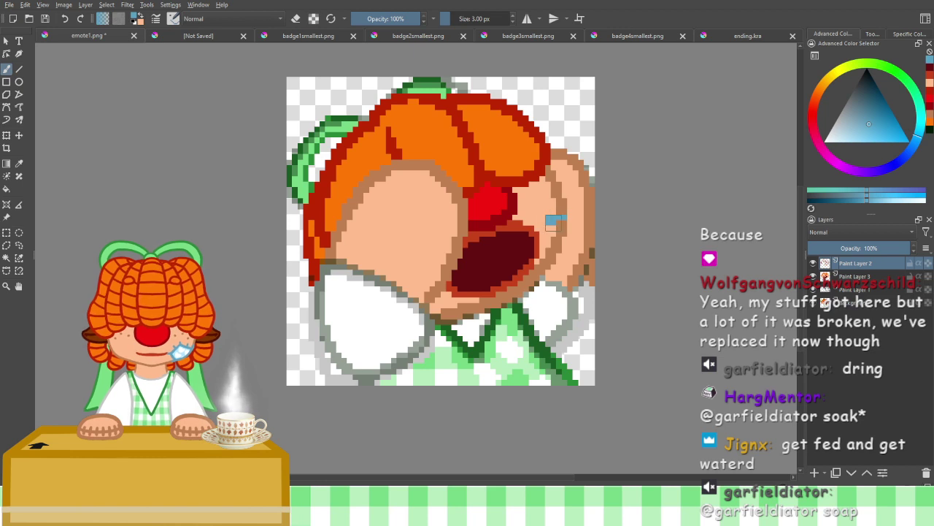
left_click_drag(552, 219, 550, 237)
key("ctrl+z")
key("ctrl+z")
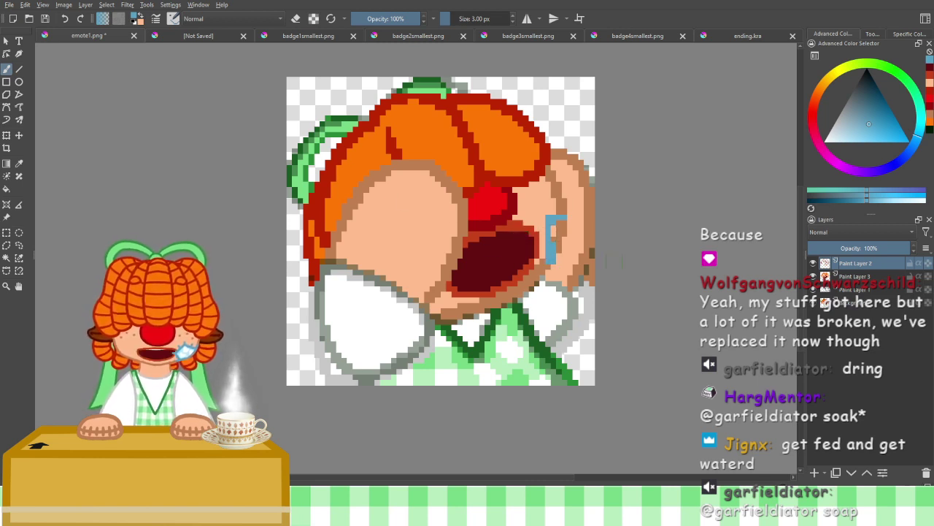
key("e")
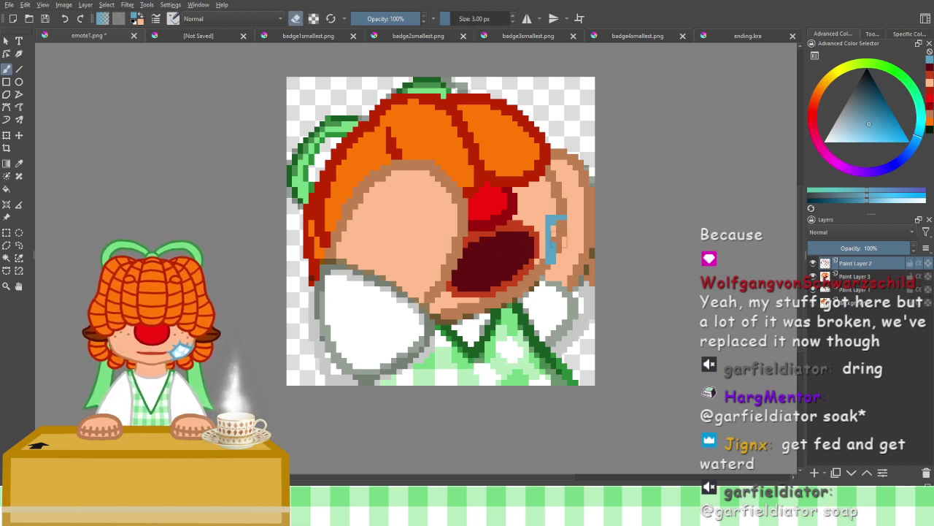
left_click(296, 22)
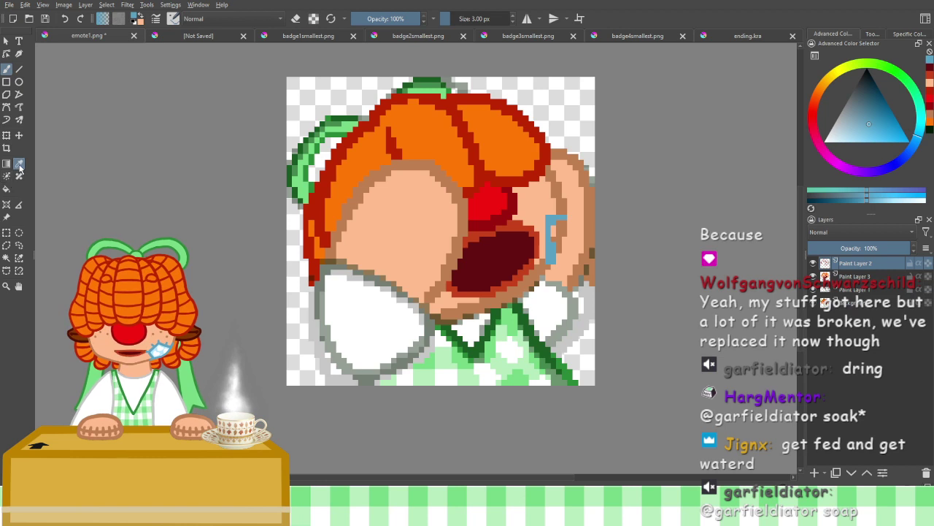
Close the tear's right side in blue on Paint Layer 2 and erase its inside to leave a thin outline
left_click(6, 188)
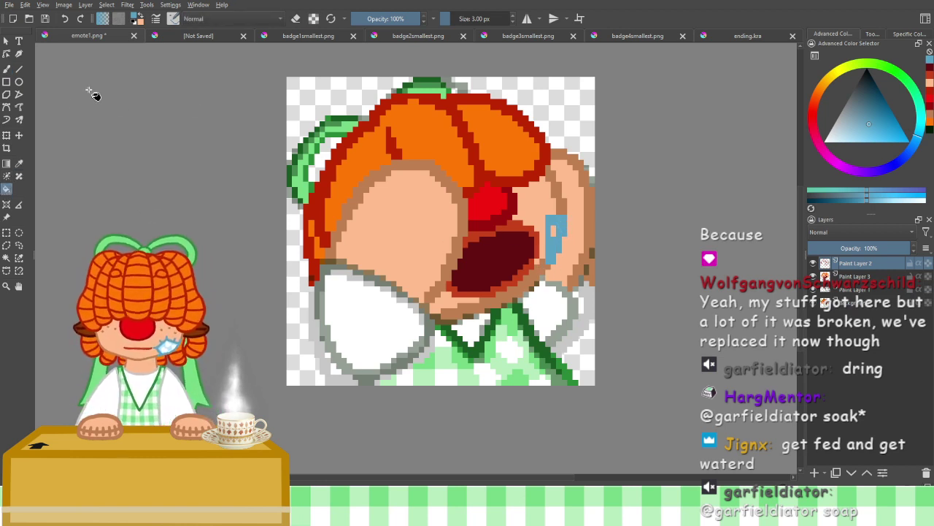
left_click(8, 71)
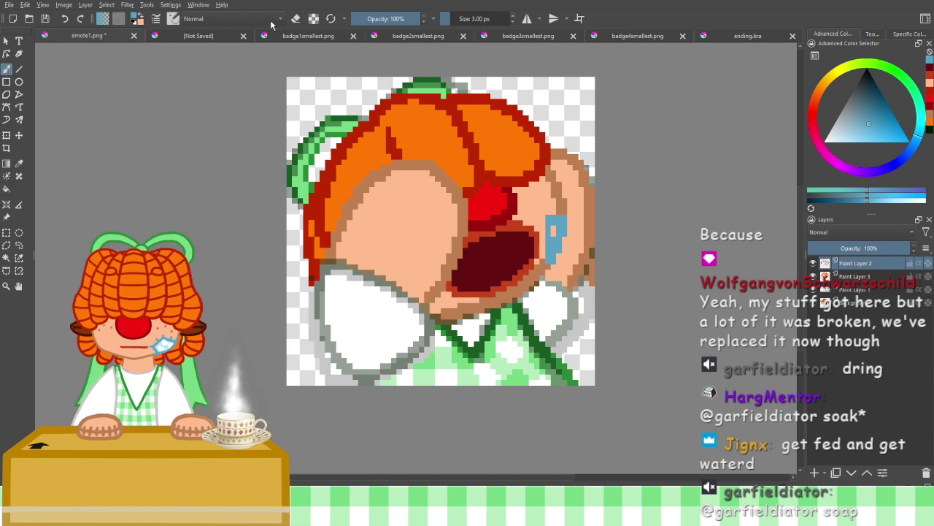
left_click(296, 20)
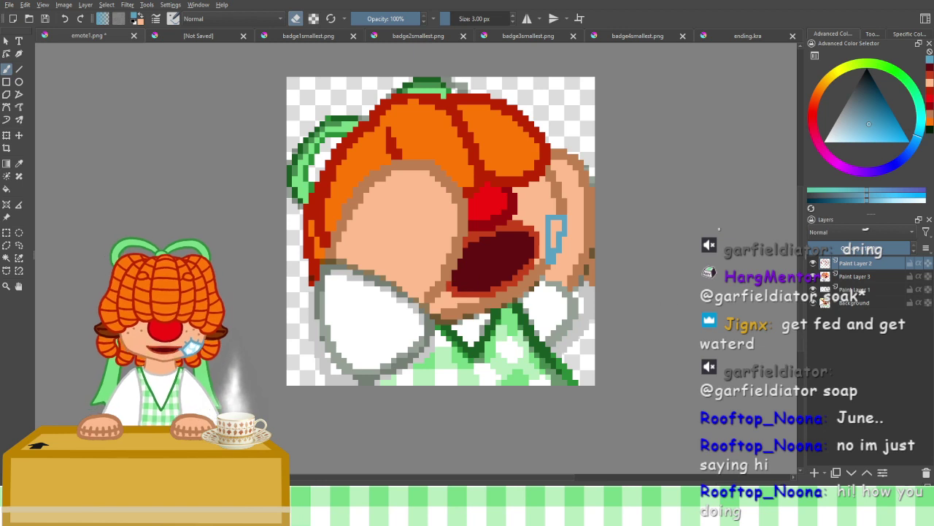
Hide Paint Layers 2 and 3, sample the tear's light blue from the original artwork, and show both layers again
left_click(813, 263)
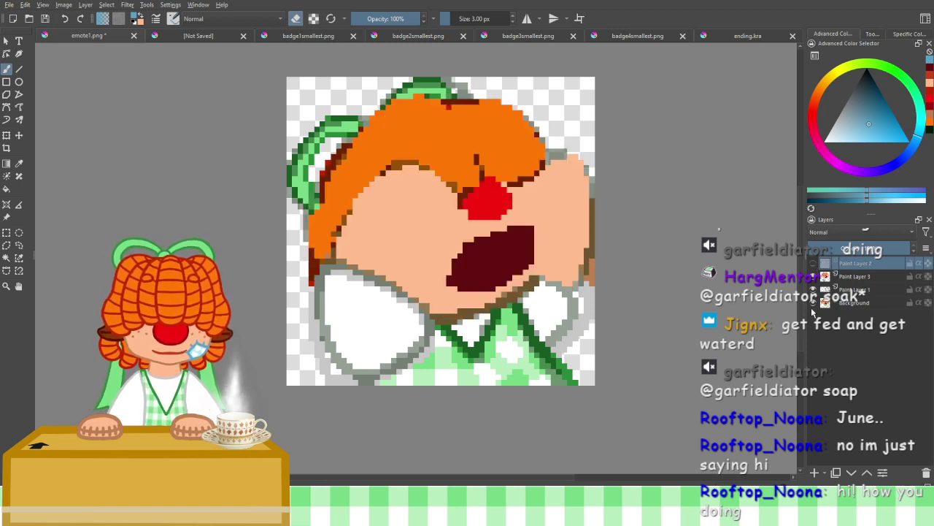
left_click(813, 276)
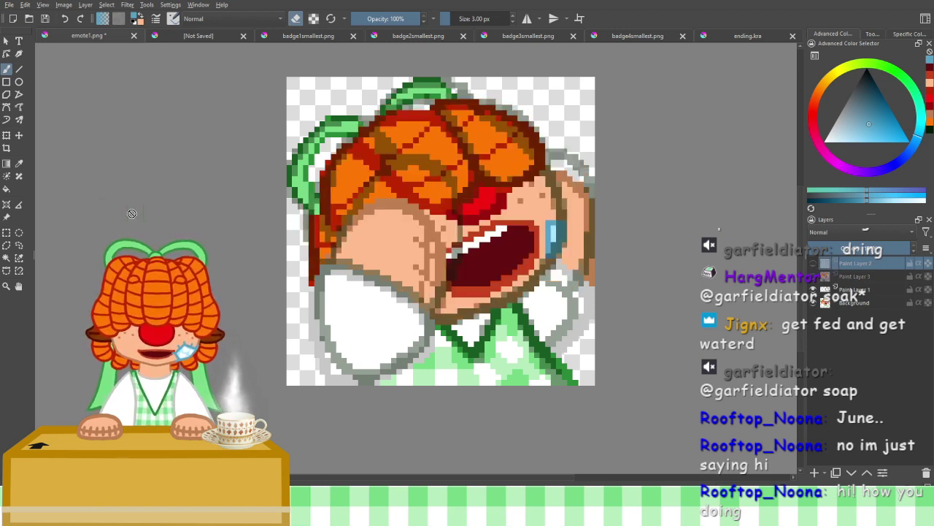
left_click(19, 163)
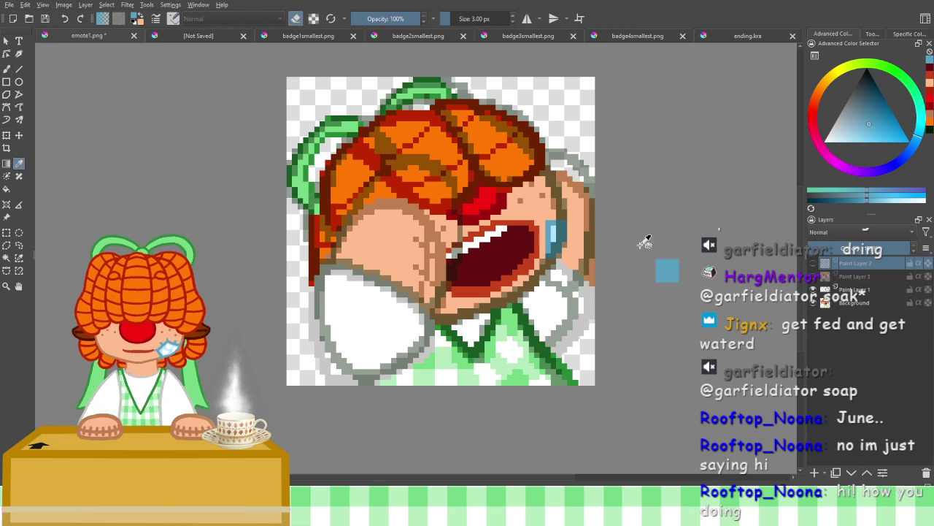
left_click(560, 227)
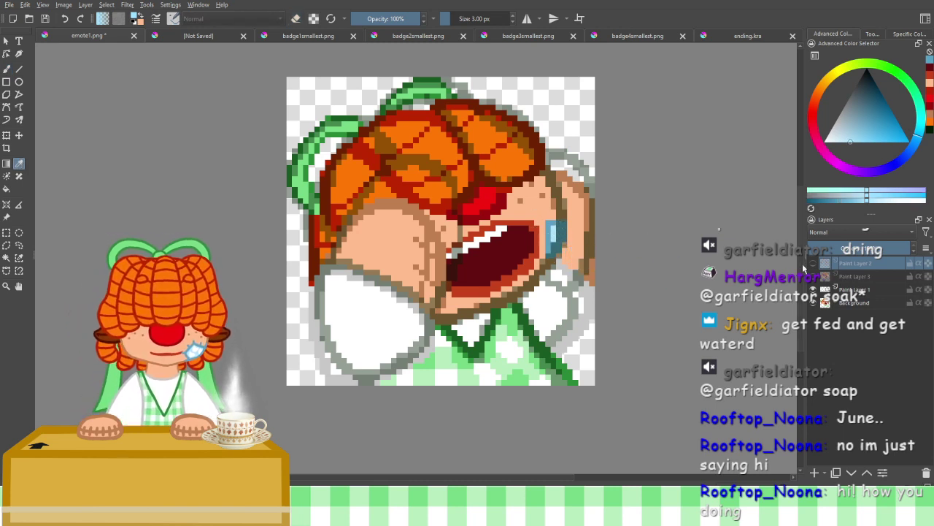
left_click(813, 262)
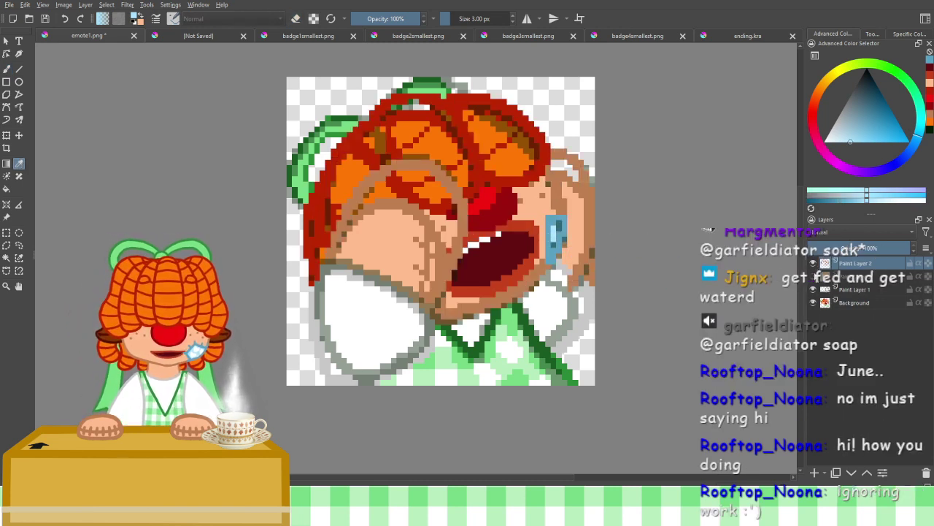
left_click(813, 276)
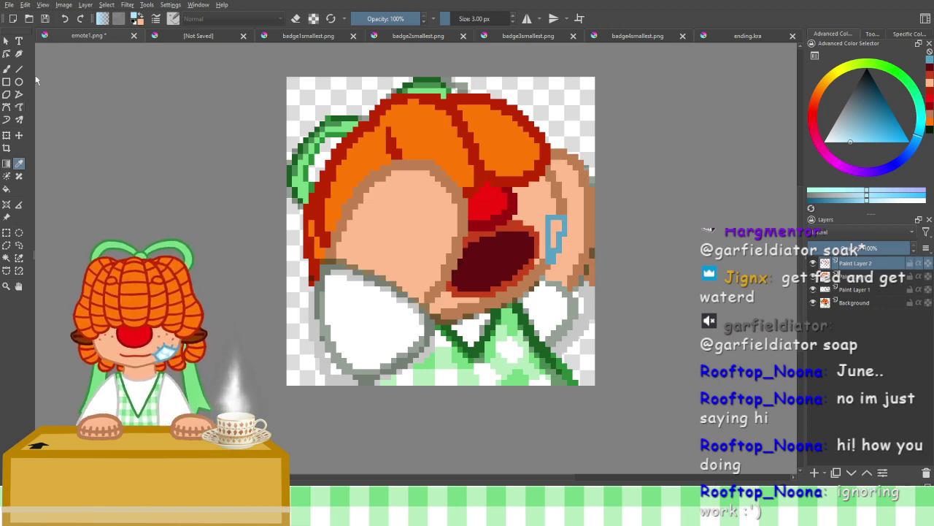
Paint the inside of the tear with the sampled light blue on Paint Layer 3, beneath its outline
left_click(6, 70)
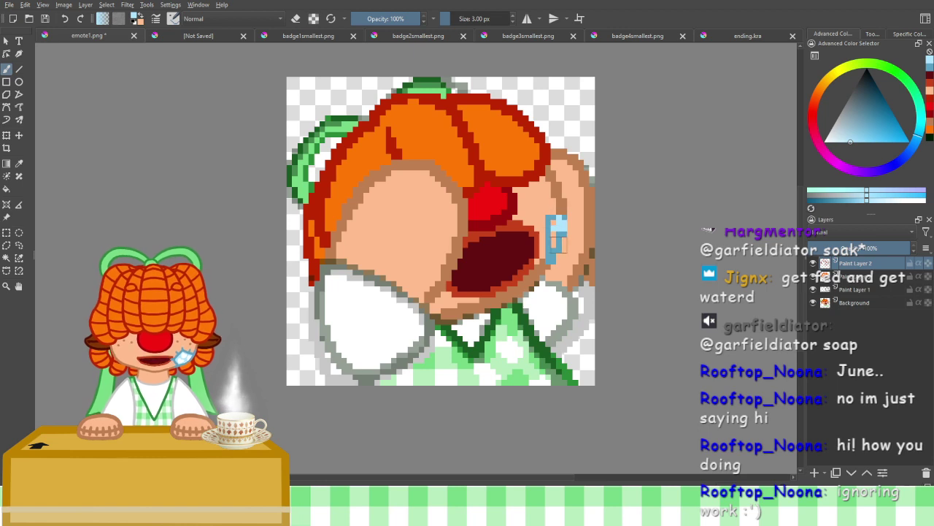
left_click(854, 276)
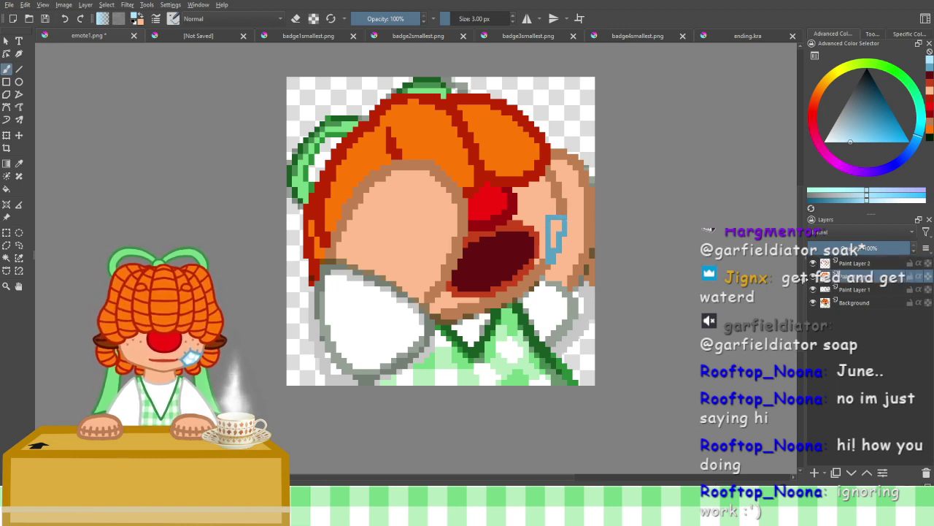
left_click(559, 226)
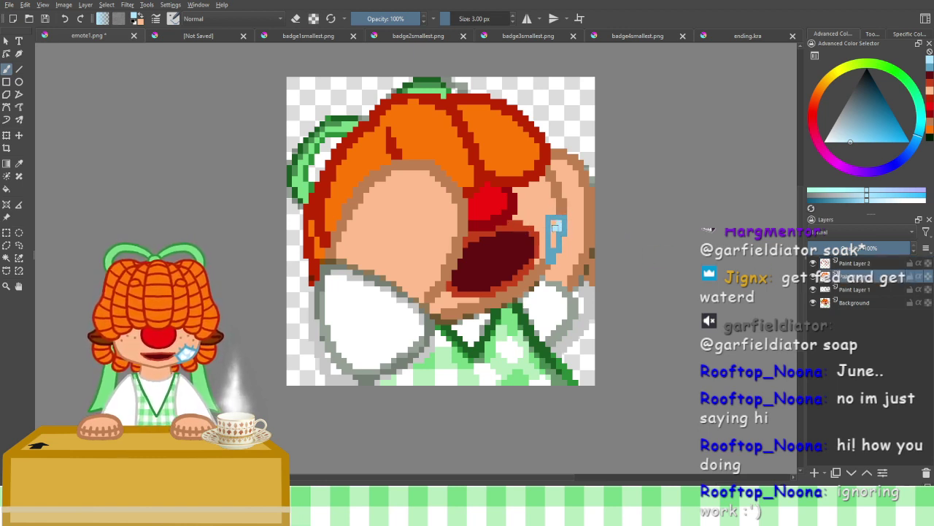
left_click_drag(555, 227, 554, 240)
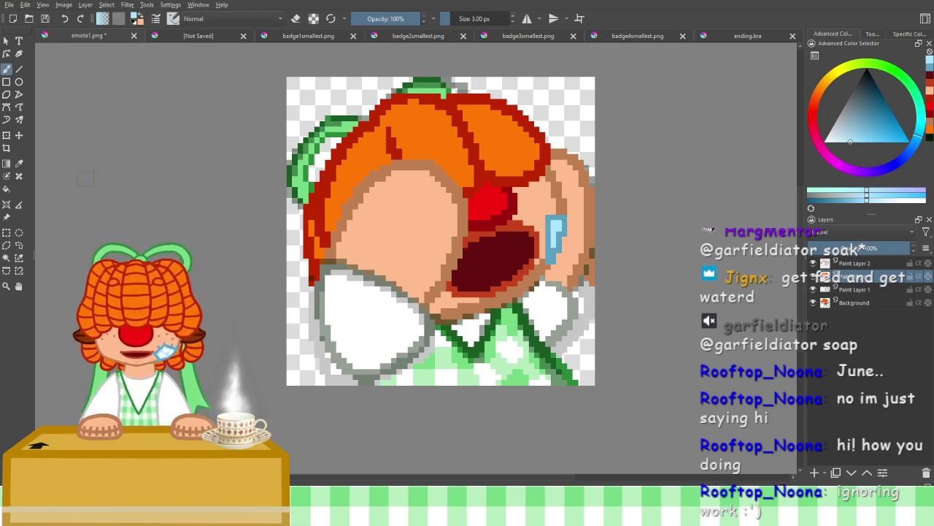
Sample the tear's darker outline blue and extend the outline at the tear's upper right corner on Paint Layer 2
left_click(19, 164)
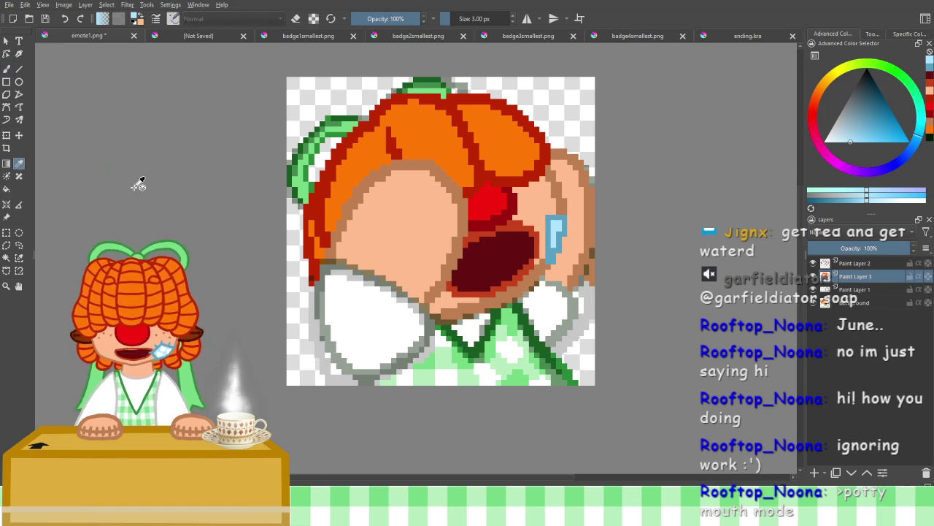
left_click(543, 235)
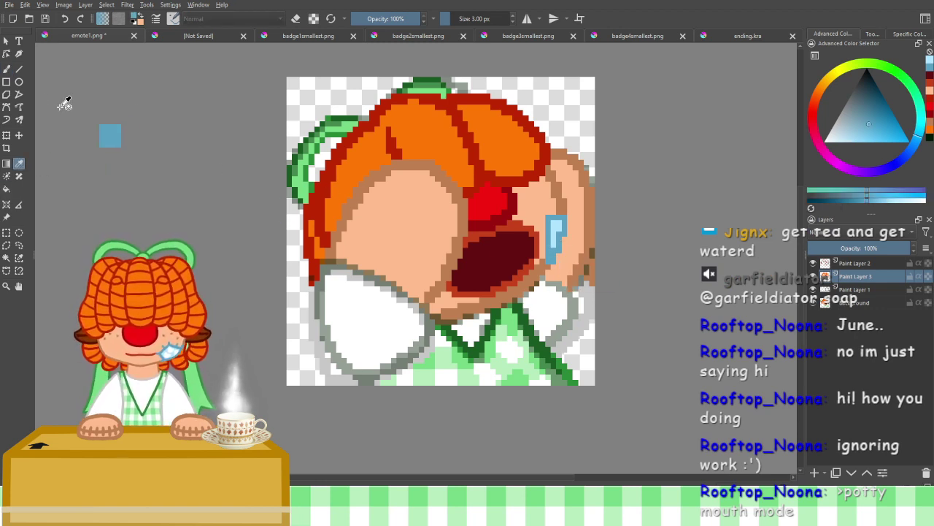
left_click(8, 69)
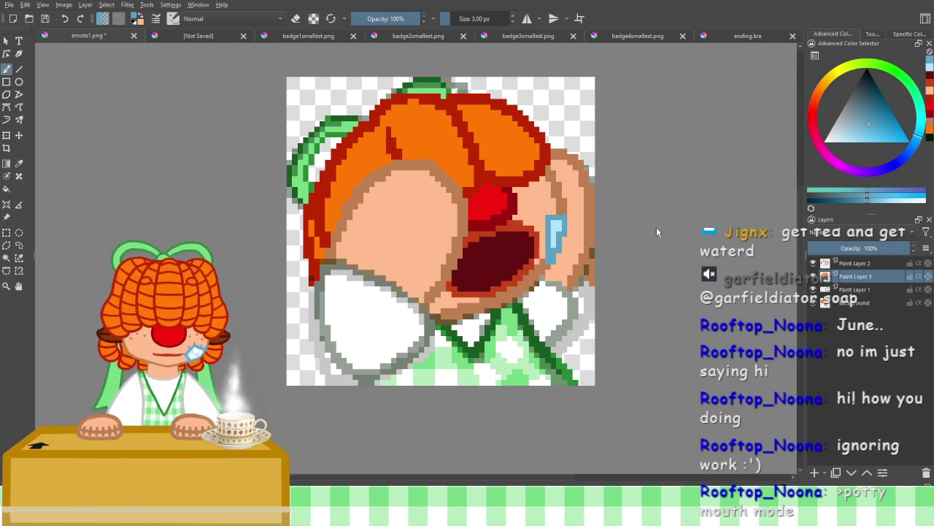
key("Page_Up")
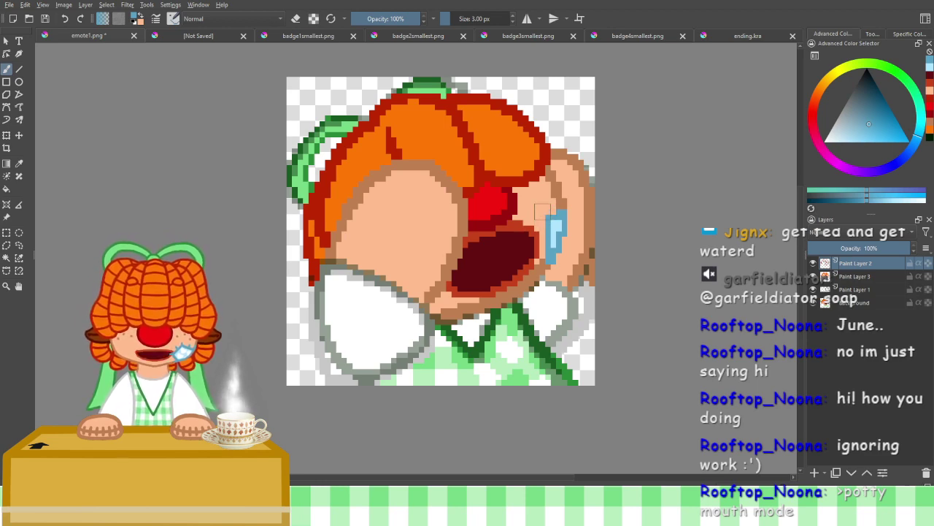
key("ctrl+plus")
key("ctrl+plus")
mouse_move(620, 187)
left_mouse_down()
mouse_move(414, 263)
mouse_move(425, 252)
left_mouse_up()
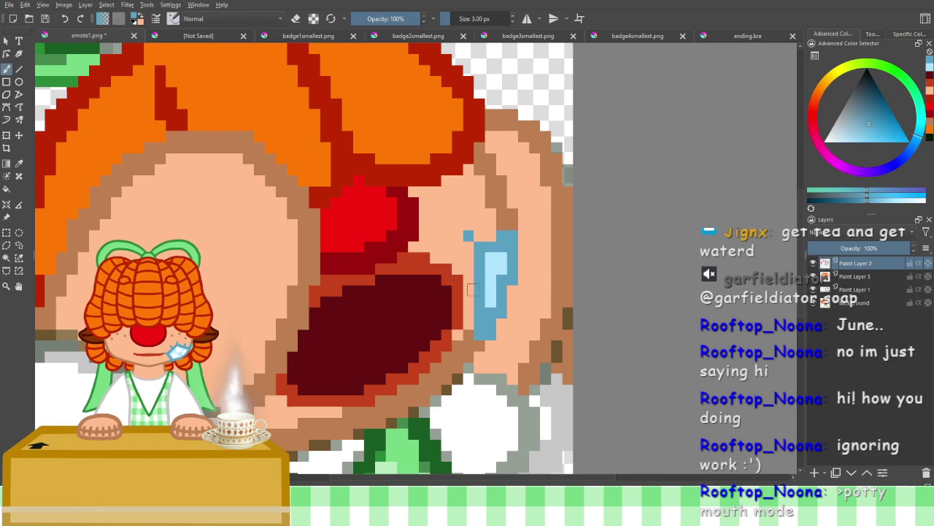
Examine the whole emote at small and large sizes to judge how the tear and face read
scroll(457, 270, "down", 10)
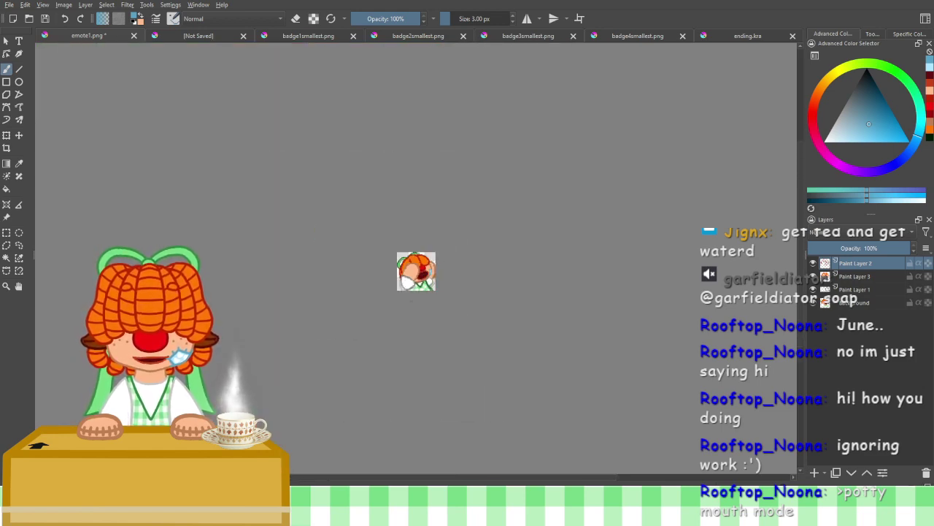
left_click_drag(415, 291, 452, 244)
scroll(454, 243, "up", 4)
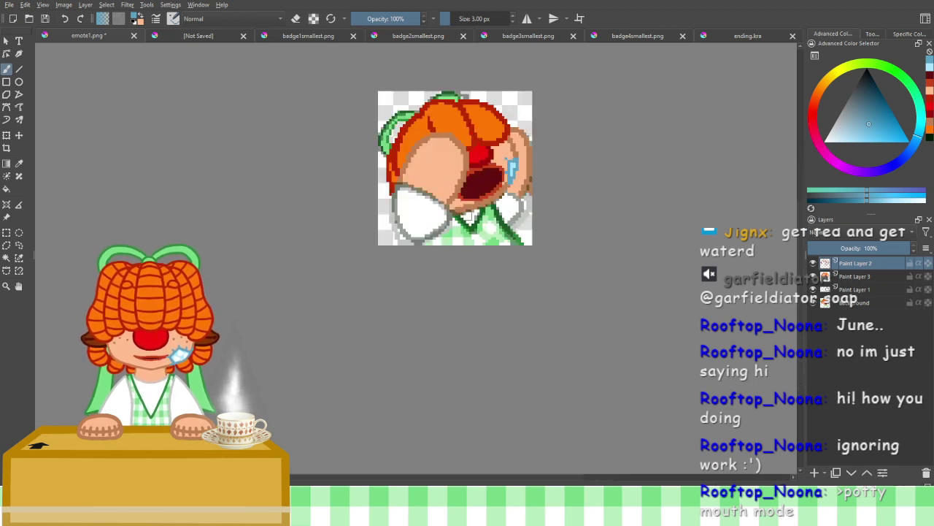
left_click_drag(490, 156, 472, 221)
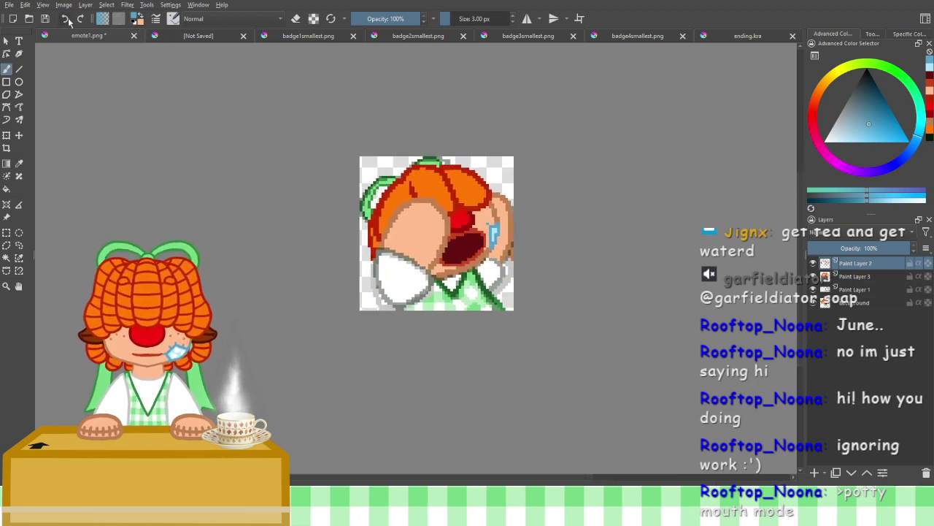
scroll(474, 291, "up", 6)
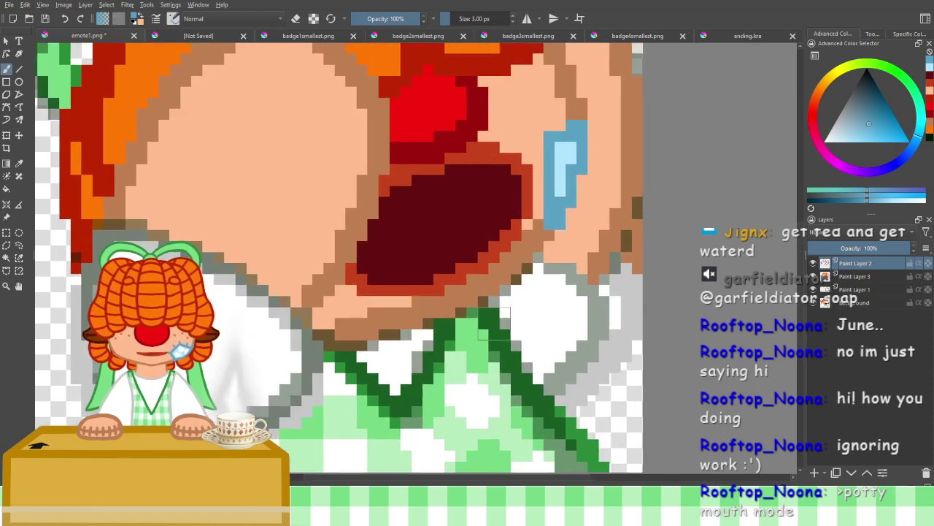
scroll(481, 284, "down", 3)
left_click_drag(489, 275, 481, 289)
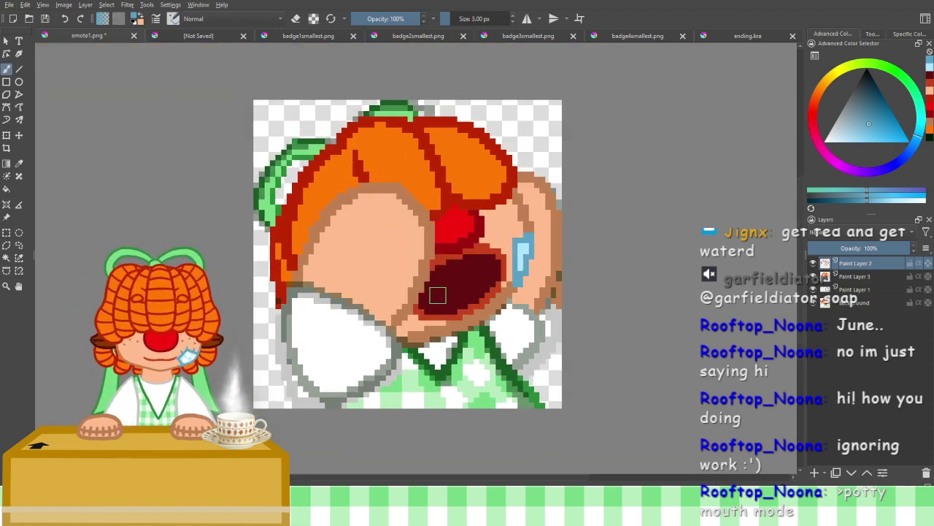
scroll(436, 296, "up", 1)
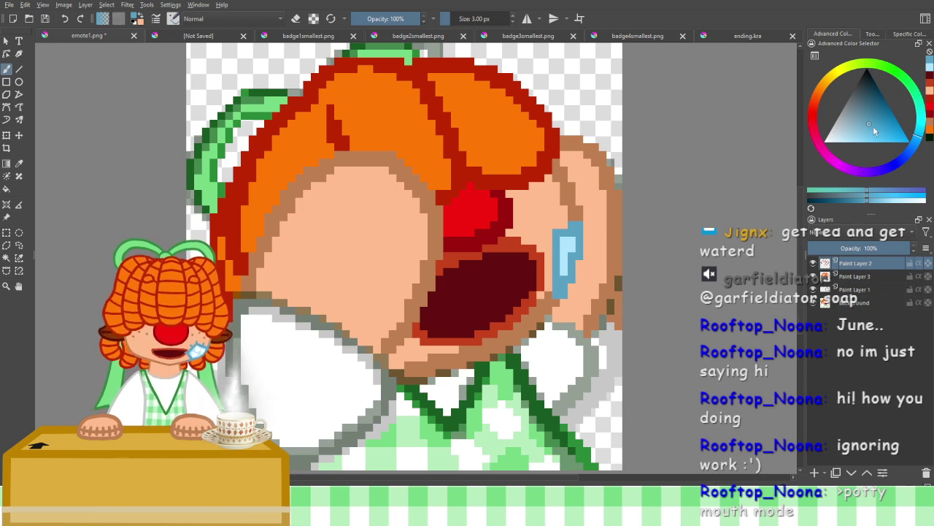
Choose white and paint a thin strip of teeth along the mouth's upper edge on Paint Layer 3
left_click_drag(873, 126, 806, 218)
left_click(850, 277)
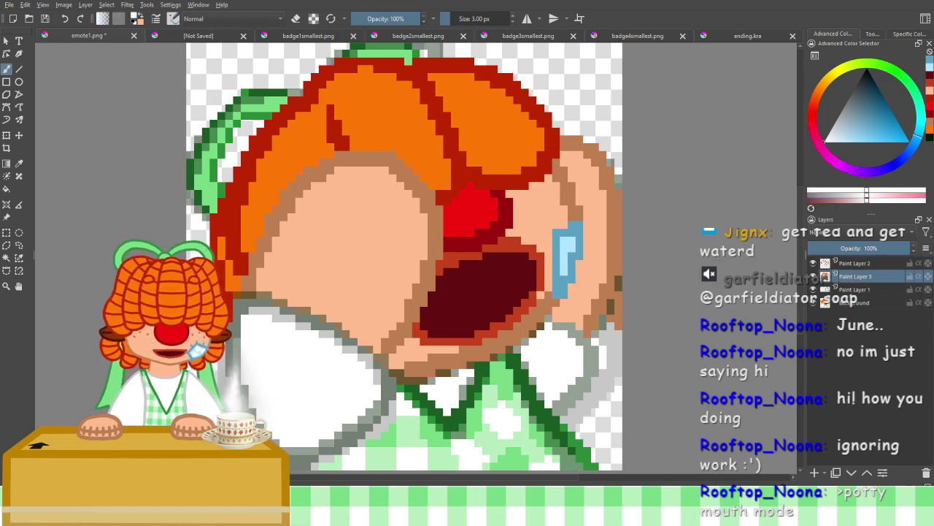
left_click_drag(513, 257, 447, 270)
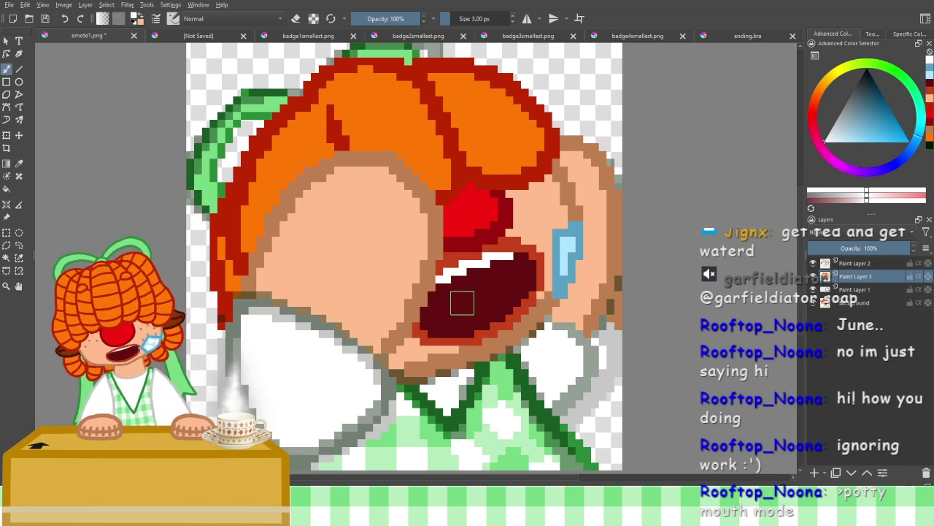
Erase the right end of the white teeth strip on Paint Layer 3 to shorten it
scroll(462, 302, "down", 8)
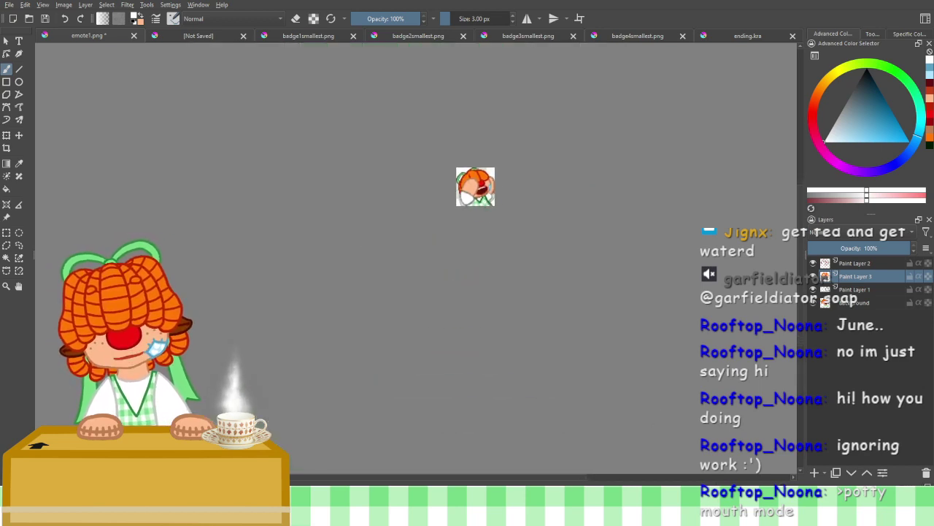
scroll(473, 173, "up", 8)
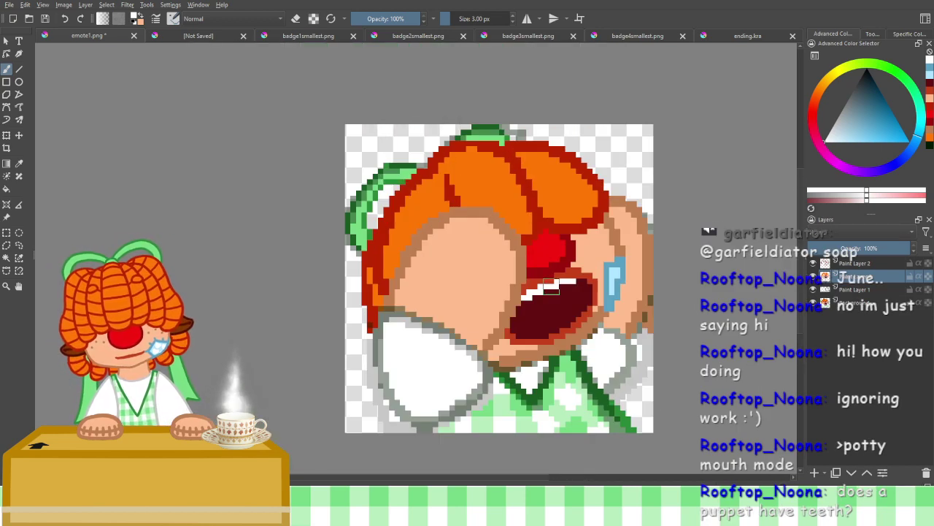
scroll(551, 286, "up", 3)
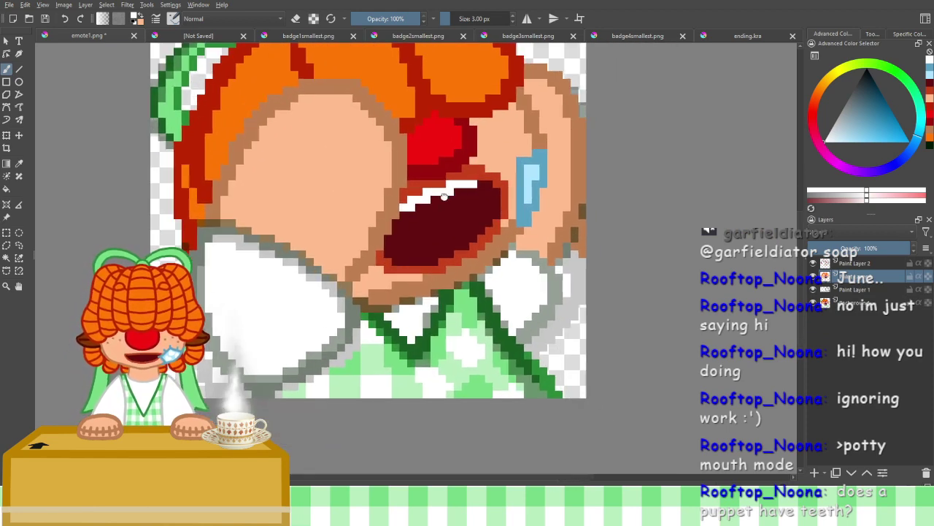
left_click(296, 20)
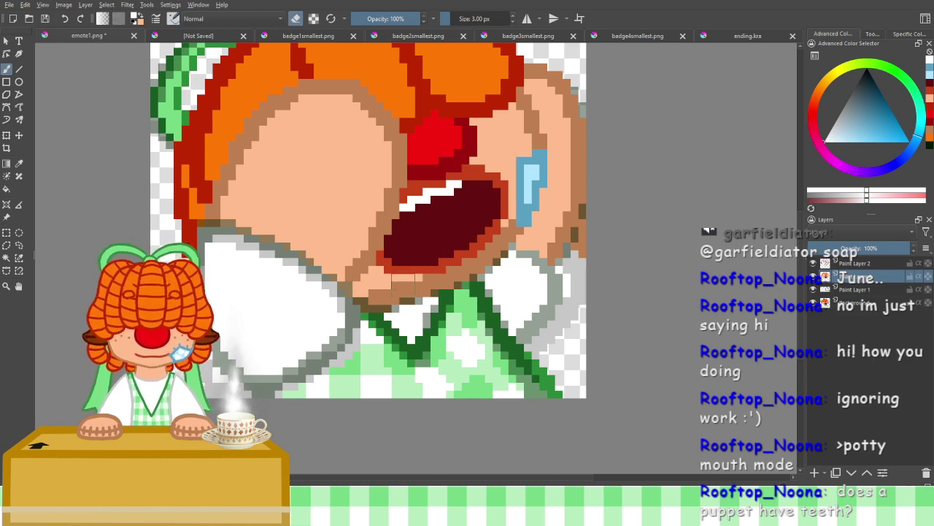
mouse_move(405, 297)
left_mouse_down()
mouse_move(509, 309)
mouse_move(526, 361)
left_mouse_up()
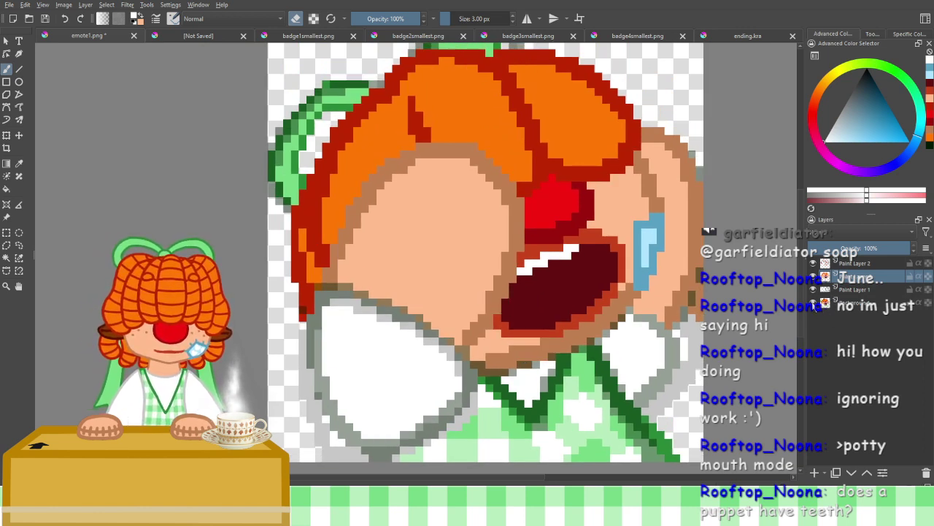
Hide Paint Layers 1, 2 and 3 and sample the collar's dark green from the original artwork on the Background
left_click(813, 303)
left_click(813, 302)
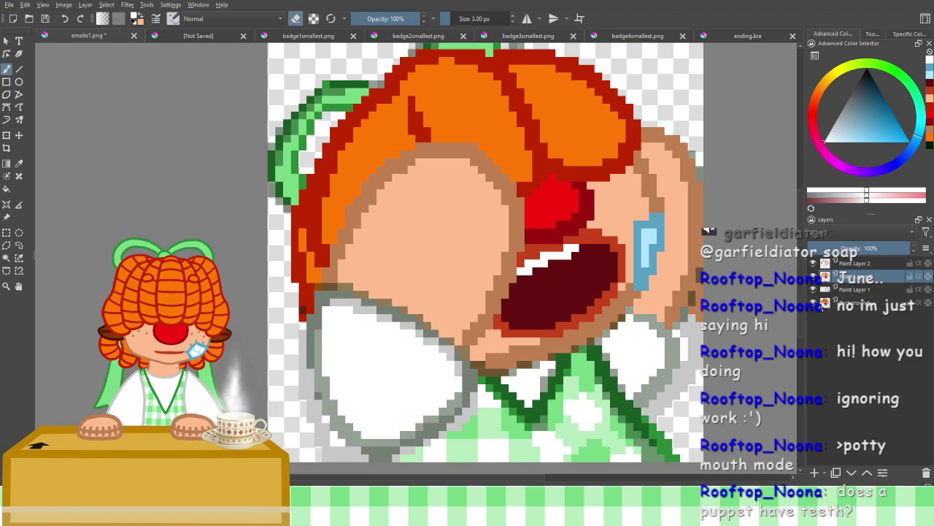
left_click(813, 275)
left_click(814, 275)
left_click(813, 262)
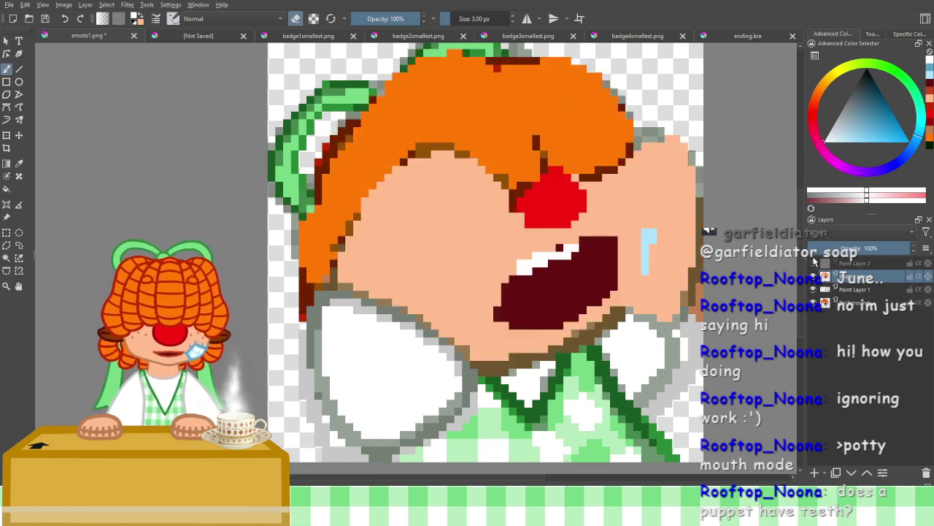
left_click(813, 264)
left_click(813, 265)
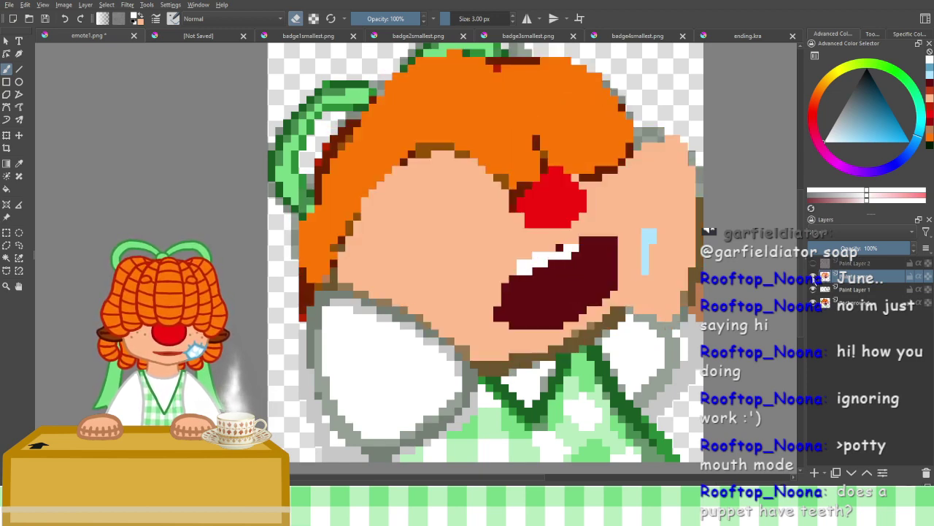
left_click(814, 290)
left_click(814, 291)
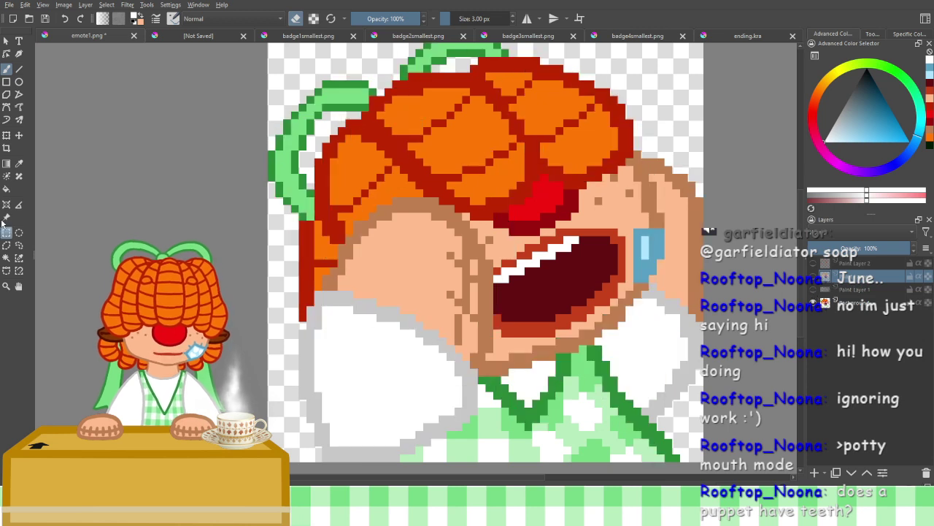
left_click(18, 165)
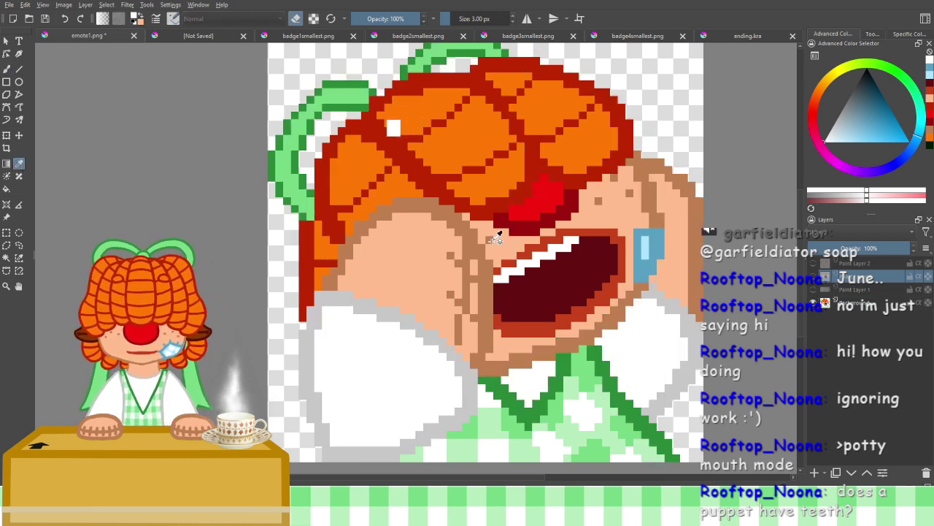
left_click(613, 375)
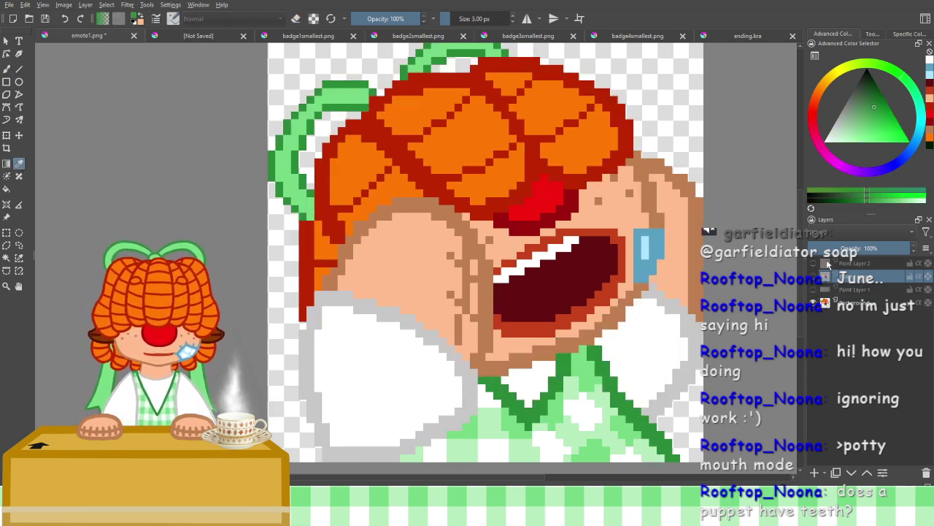
Show Paint Layers 1, 2 and 3 again and hide the Background layer
left_click(813, 289)
left_click(814, 276)
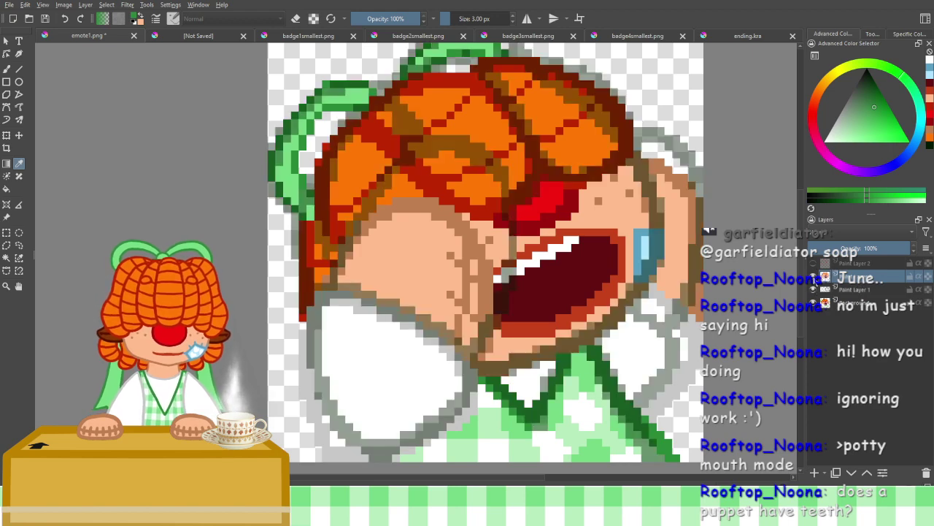
left_click(814, 263)
left_click(815, 302)
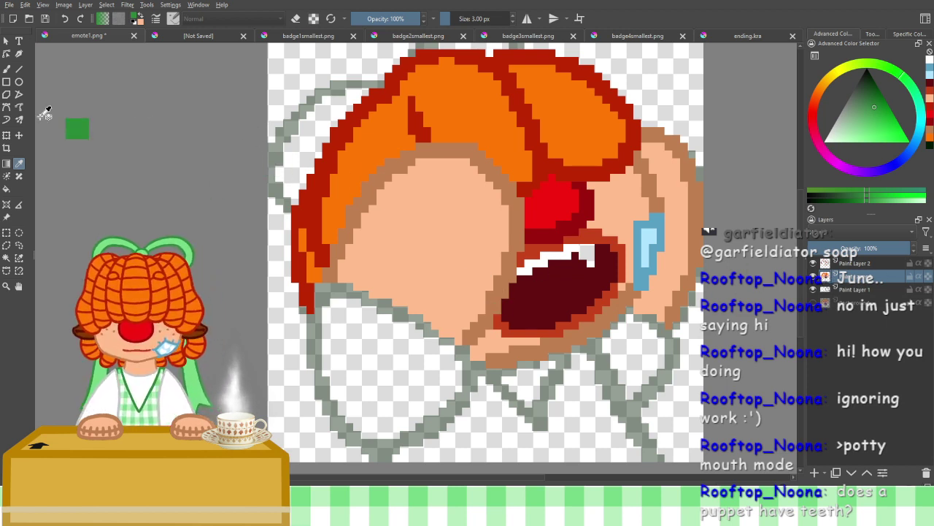
Dab a swatch of the sampled green in the canvas's empty upper left corner on Paint Layer 2
left_click(8, 69)
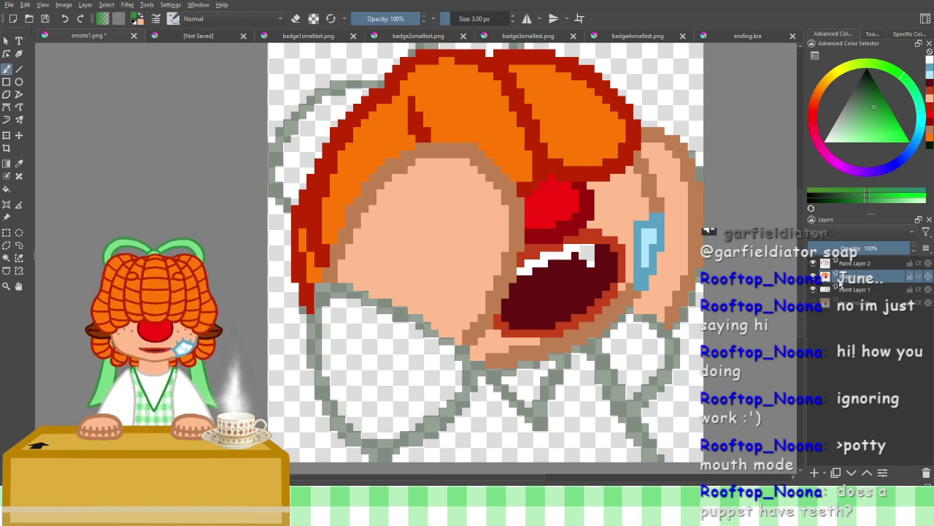
left_click(849, 264)
left_click(287, 68)
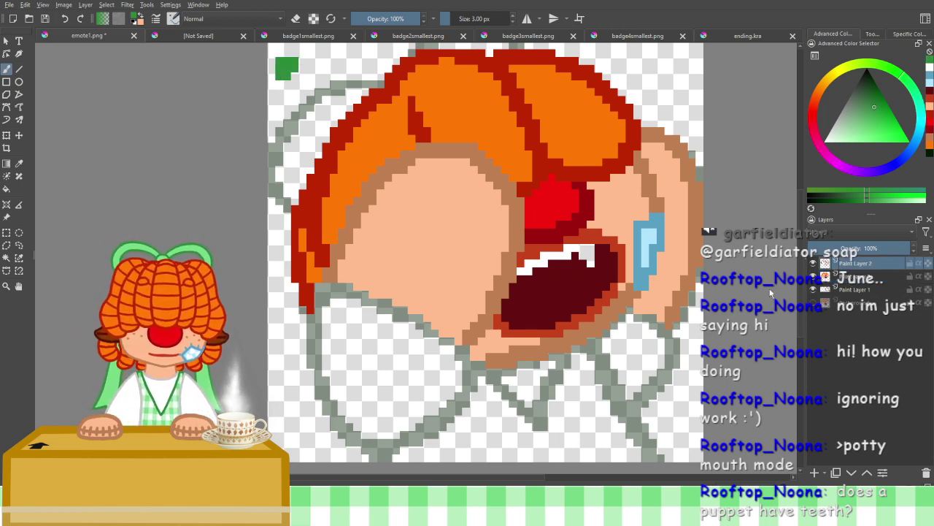
Sample the mouth's dark red and fill the transparent gap beside the teeth with it on Paint Layer 3
left_click(849, 276)
left_click(19, 163)
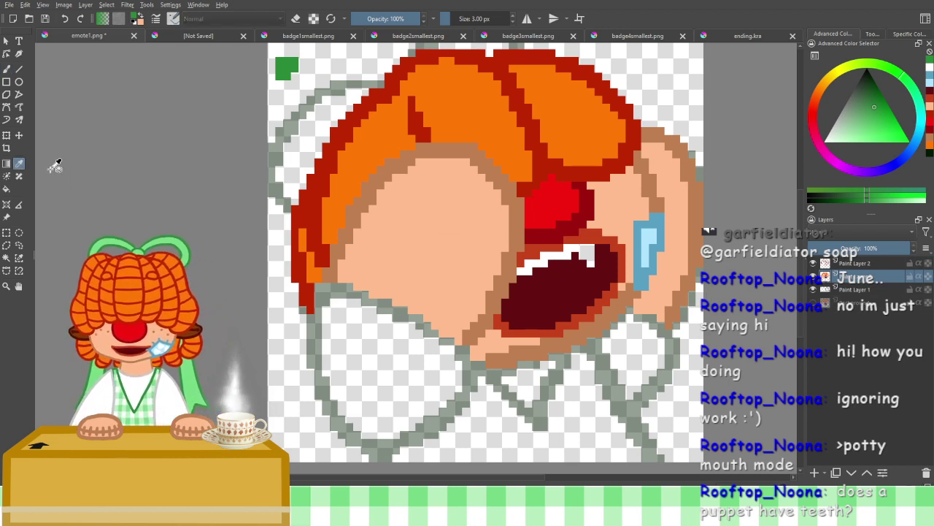
left_click(584, 321)
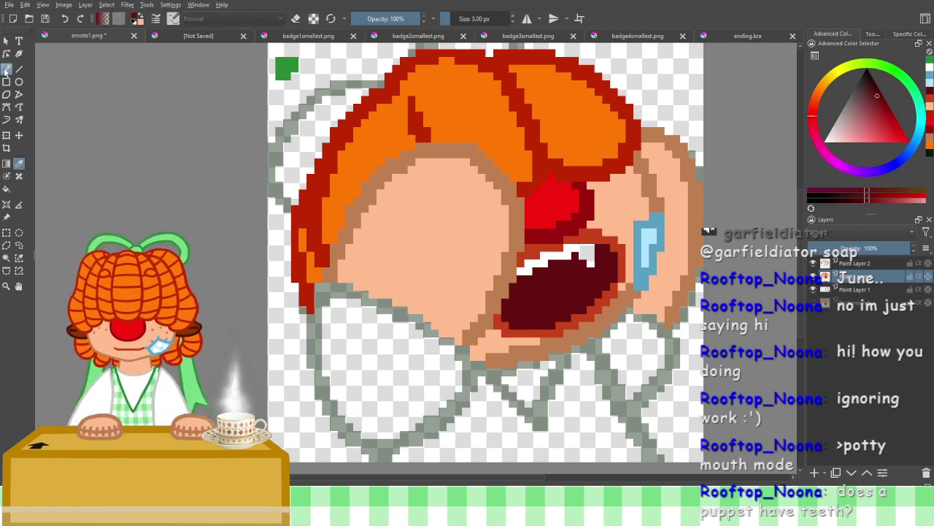
left_click(6, 69)
left_click(7, 190)
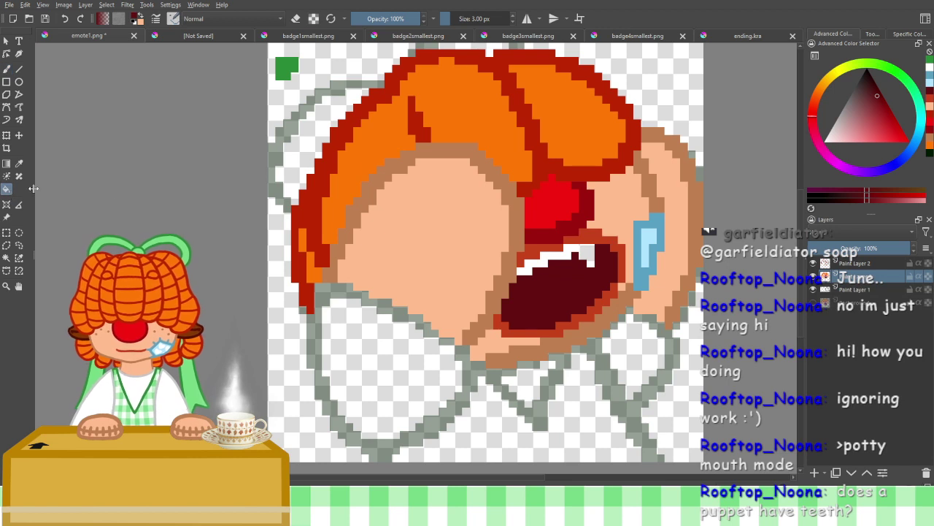
left_click(591, 262)
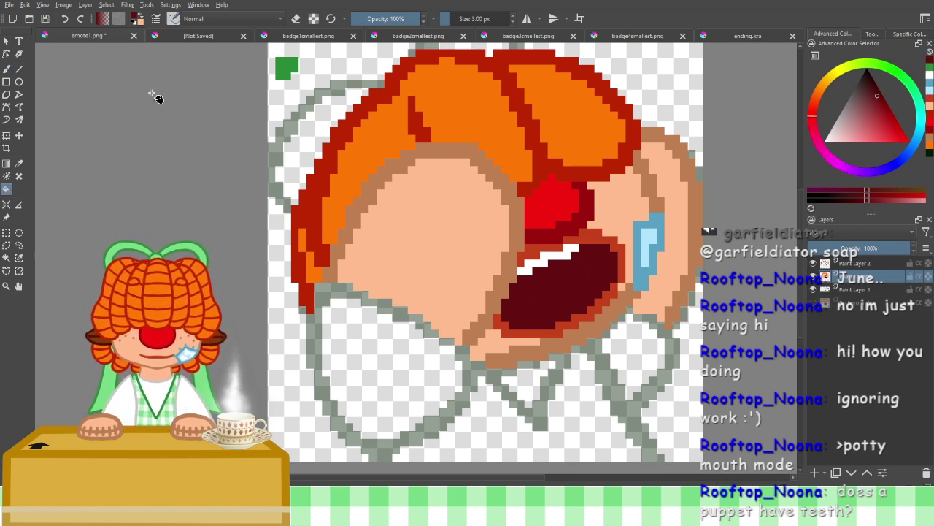
Sample the green swatch and draw the collar's diagonal edge from below the chin to the canvas's lower edge on Paint Layer 2
left_click(19, 163)
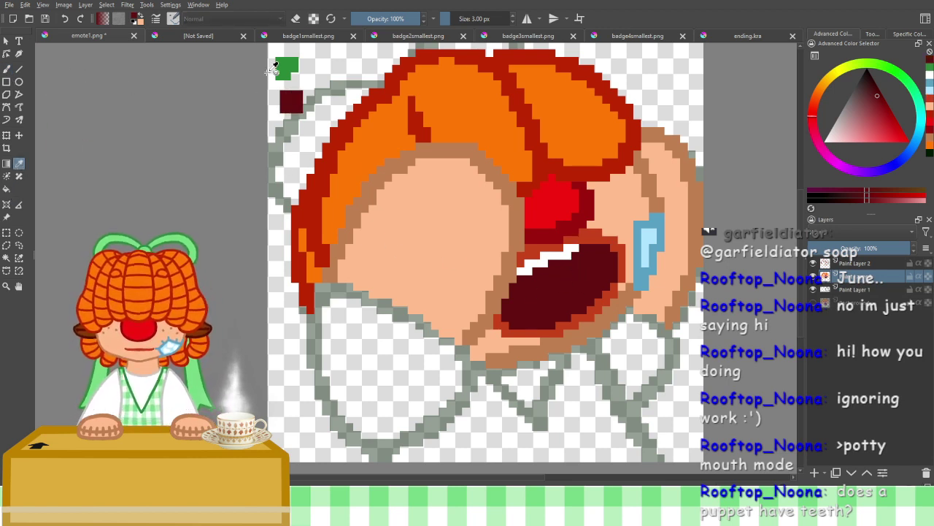
left_click(287, 67)
left_click(6, 69)
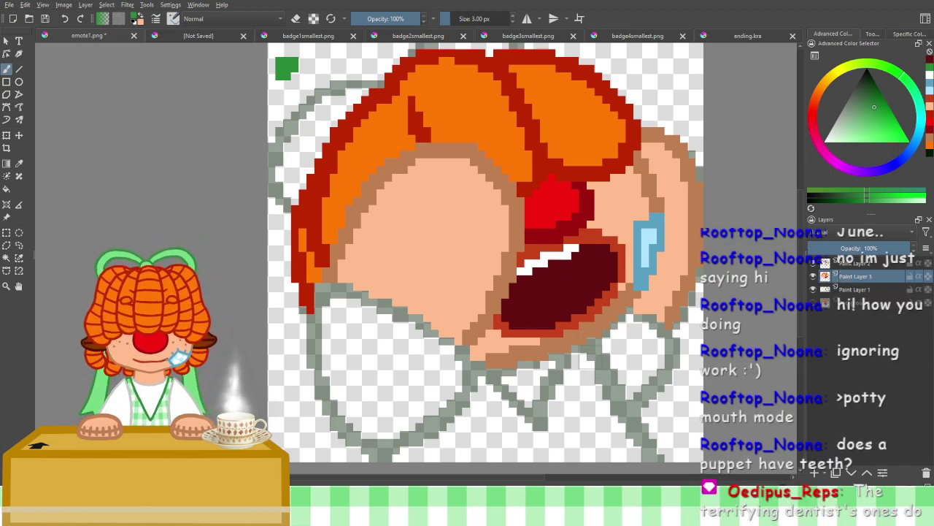
scroll(590, 358, "up", 2)
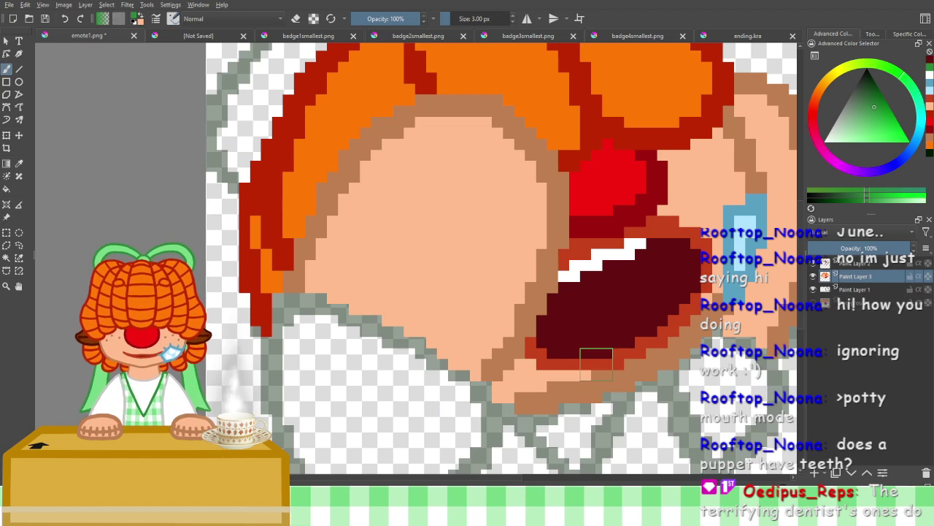
scroll(597, 363, "down", 2)
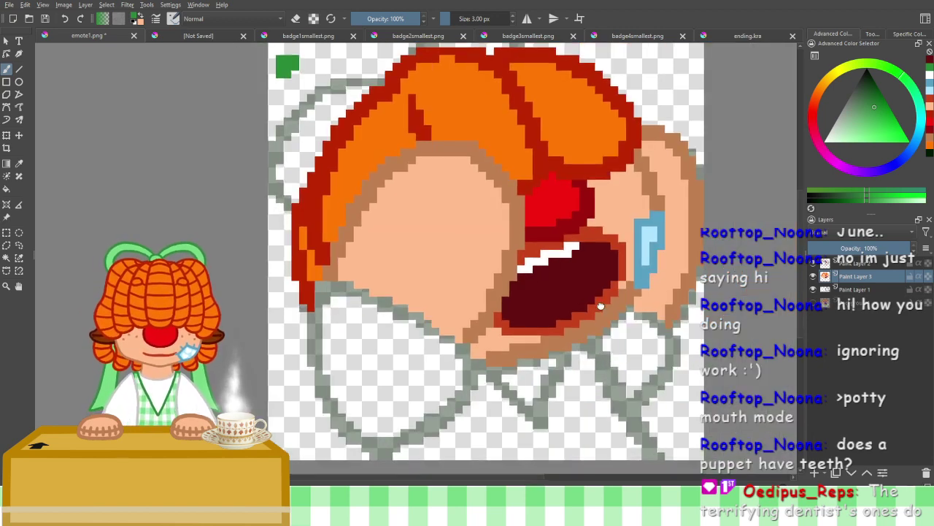
left_click_drag(601, 306, 596, 235)
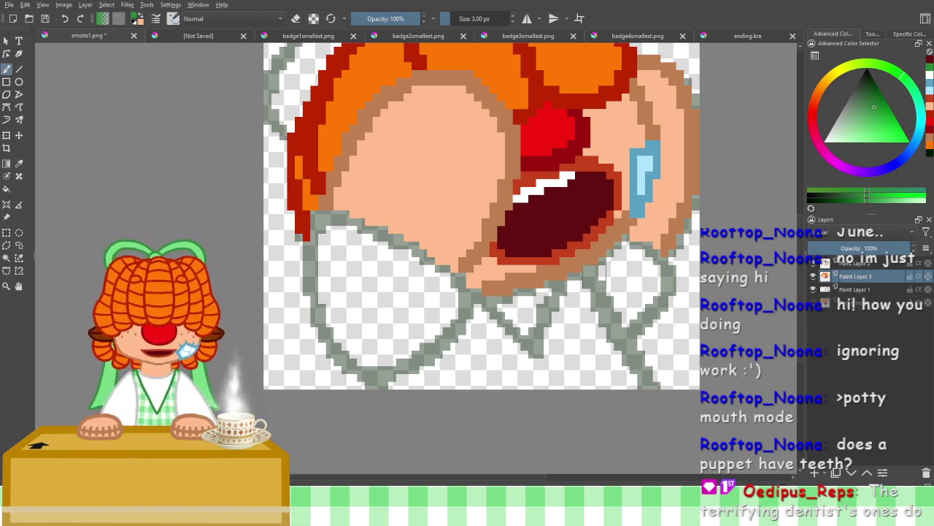
mouse_move(604, 298)
left_mouse_down()
mouse_move(561, 318)
mouse_move(569, 284)
mouse_move(627, 385)
left_mouse_up()
key("ctrl+z")
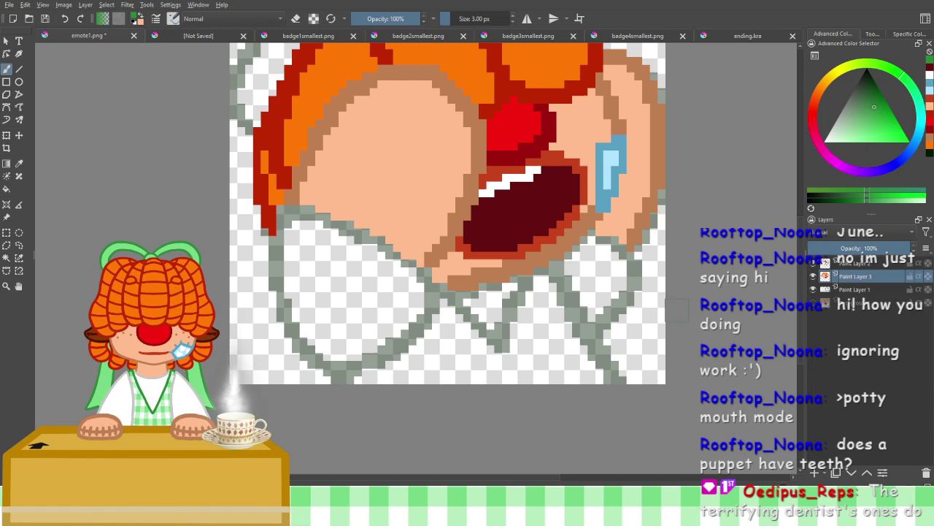
left_click(847, 264)
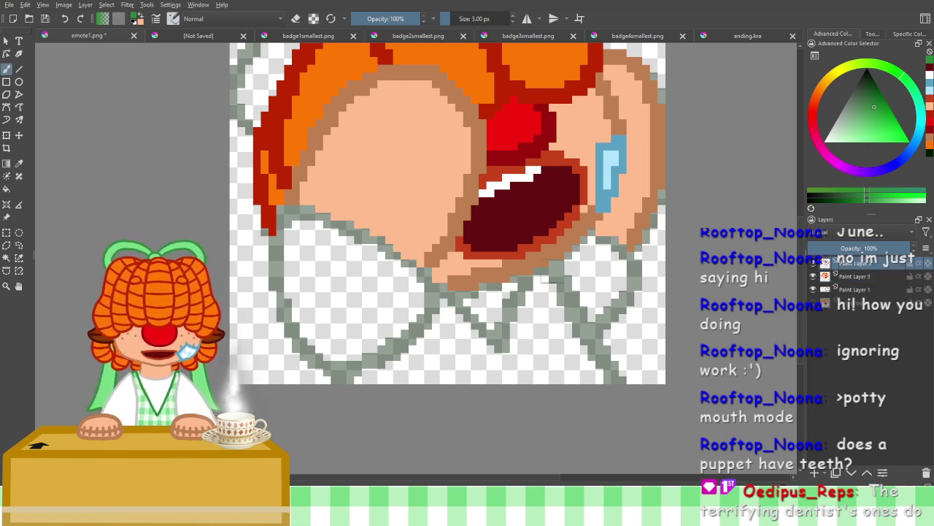
mouse_move(554, 264)
left_mouse_down()
mouse_move(591, 349)
mouse_move(620, 379)
left_mouse_up()
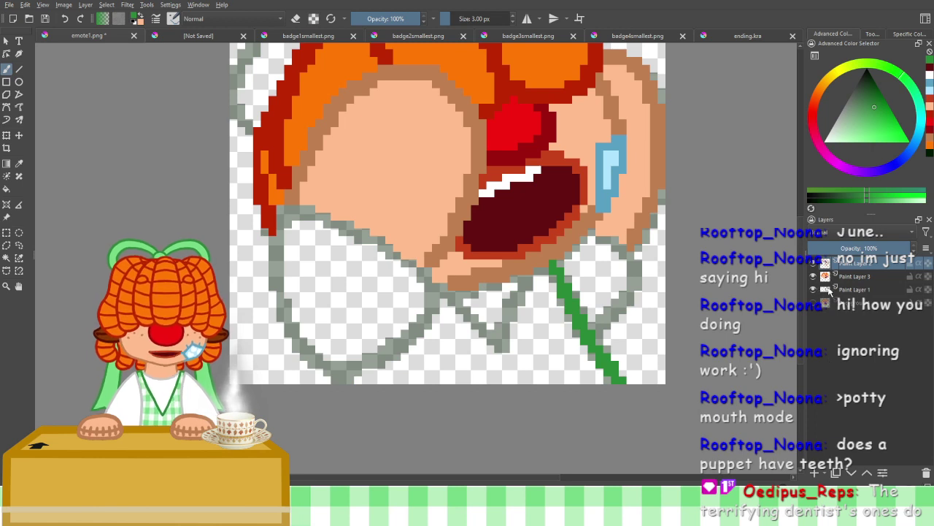
Lower Paint Layer 1's opacity to 17% and dab green below the large sleeve at the canvas's lower edge on Paint Layer 2
left_click(829, 290)
mouse_move(829, 245)
left_mouse_down()
mouse_move(815, 242)
mouse_move(826, 242)
left_mouse_up()
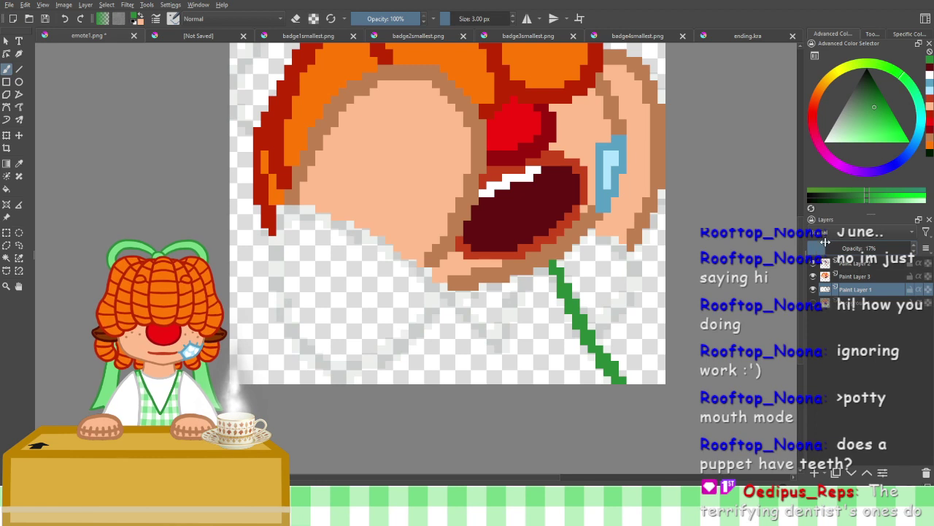
left_click(876, 263)
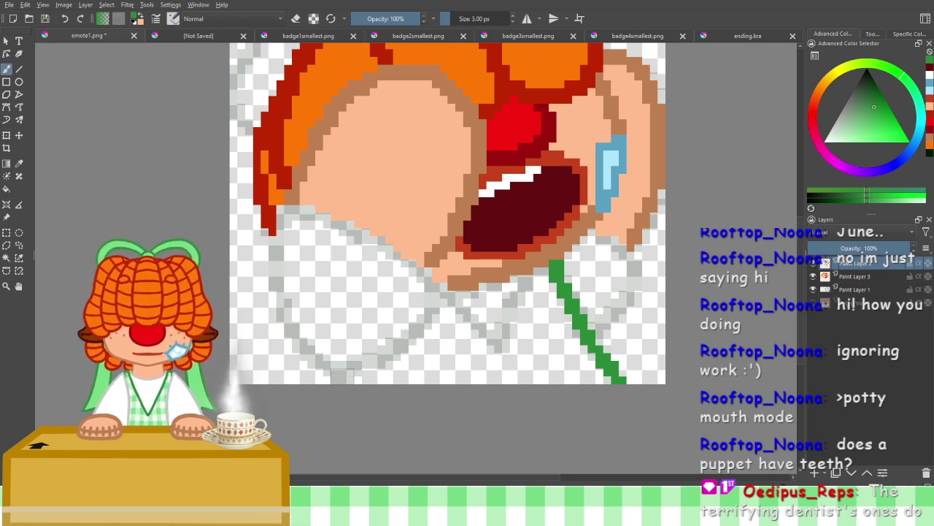
left_click(338, 375)
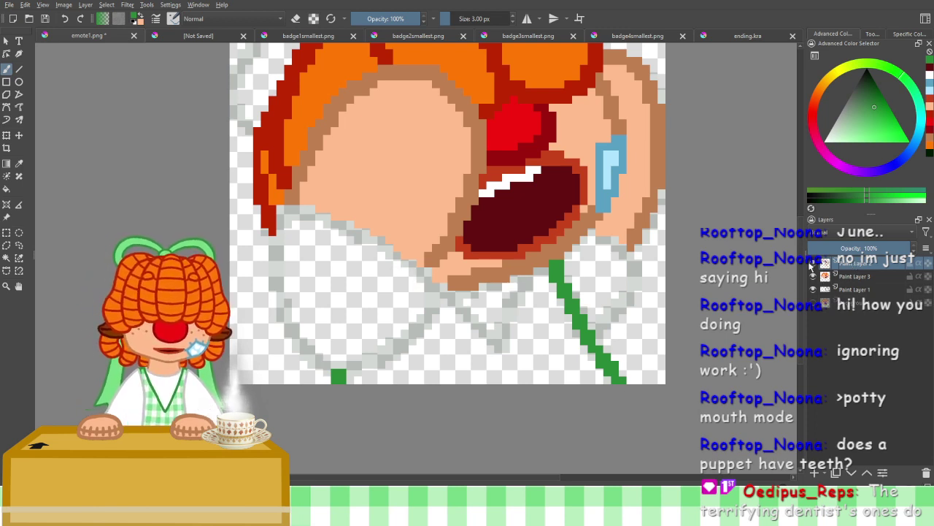
Hide Paint Layers 1 and 2, show the Background, and sample the sleeve outline's light grey for the brush
left_click(813, 263)
left_click(813, 304)
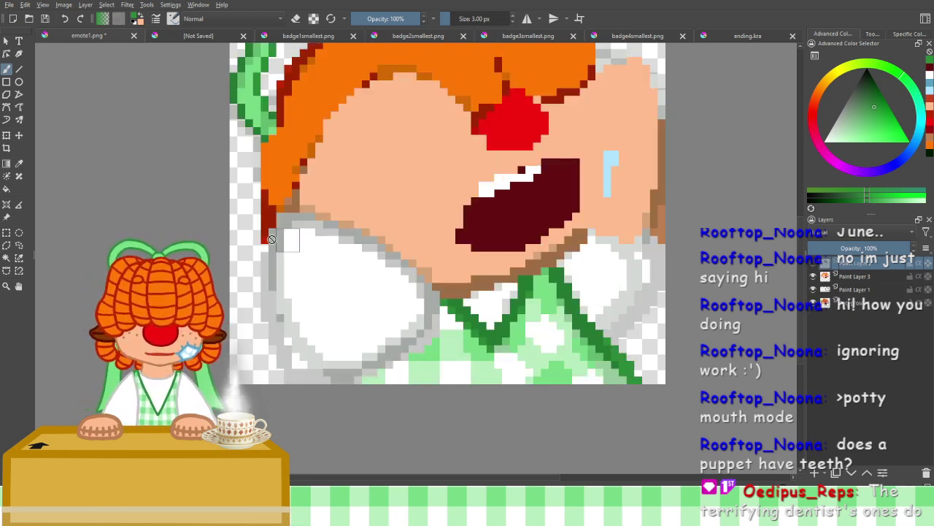
left_click(813, 290)
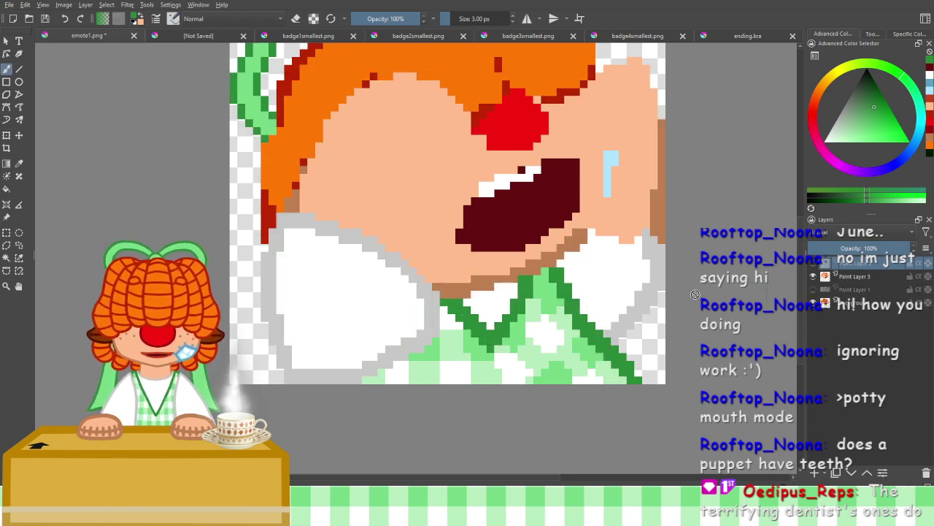
left_click(19, 163)
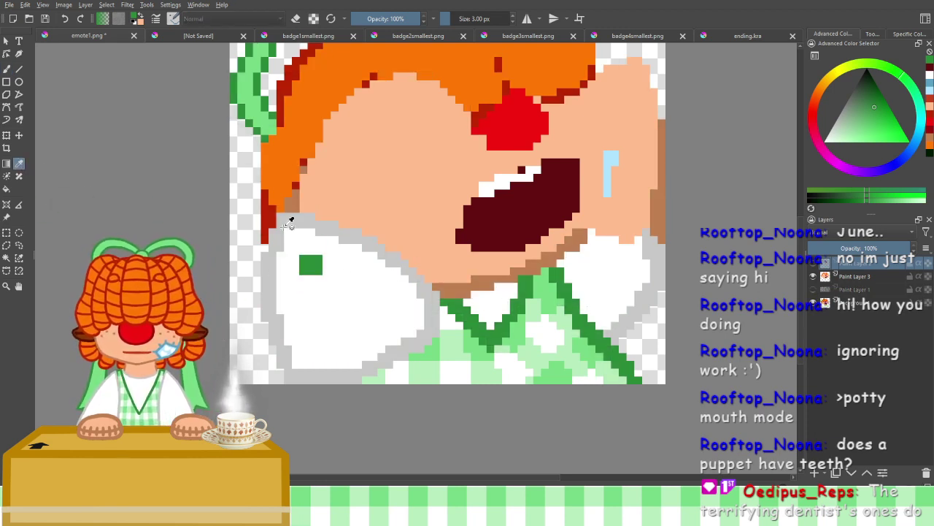
left_click(307, 246)
left_click(8, 69)
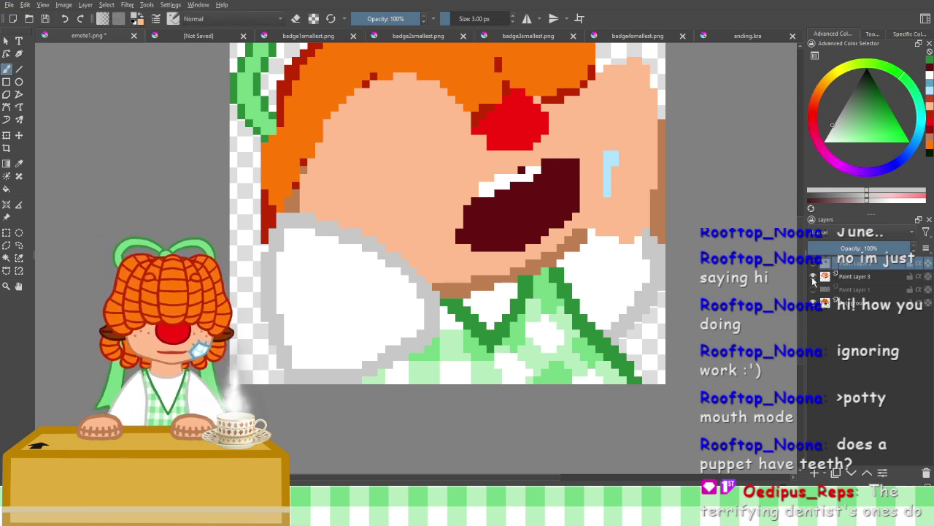
Hide the Background layer and show Paint Layers 1 and 2 again
left_click(814, 302)
left_click(813, 290)
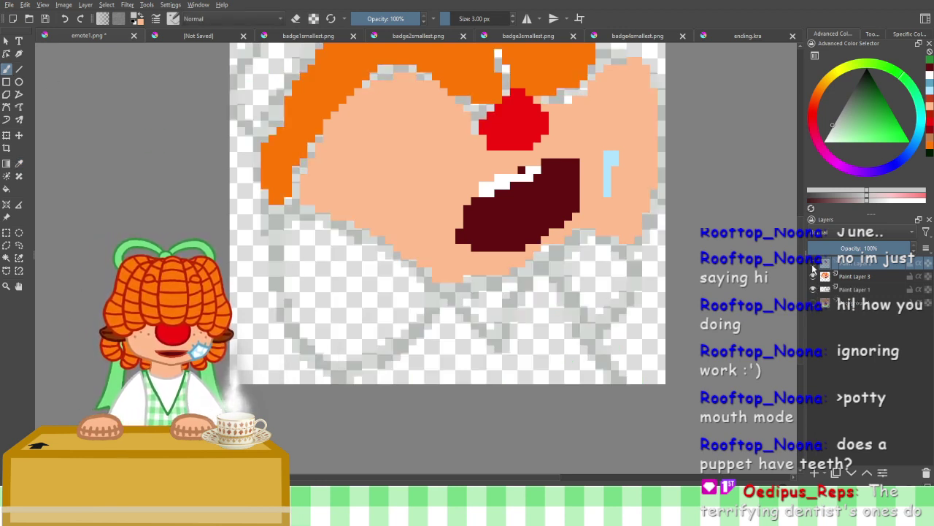
left_click(813, 263)
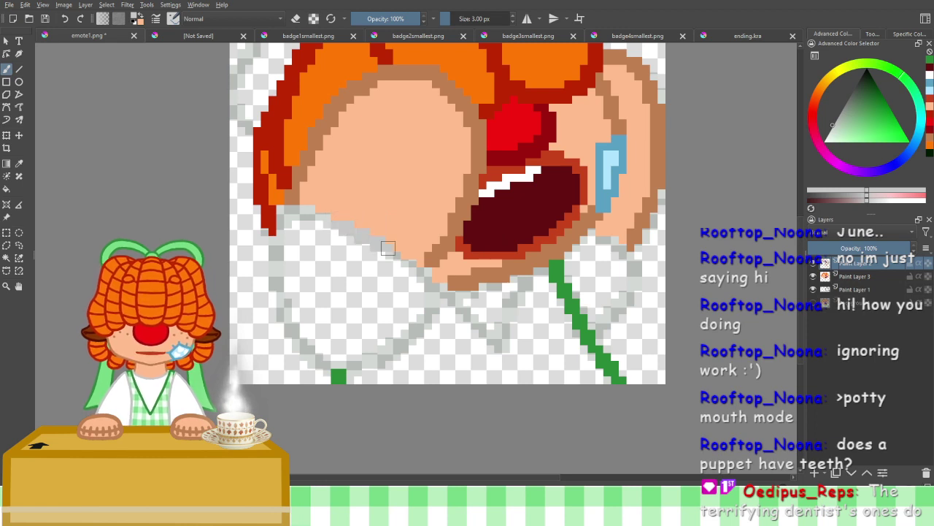
Hide Paint Layer 1 and outline the large sleeve below the cheek in light grey on Paint Layer 2
key("ctrl+y")
key("ctrl+y")
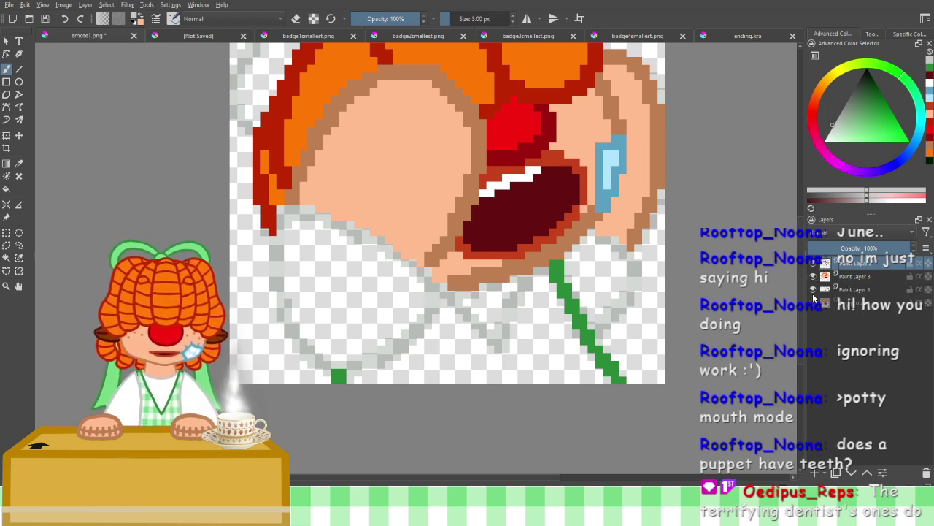
left_click(813, 289)
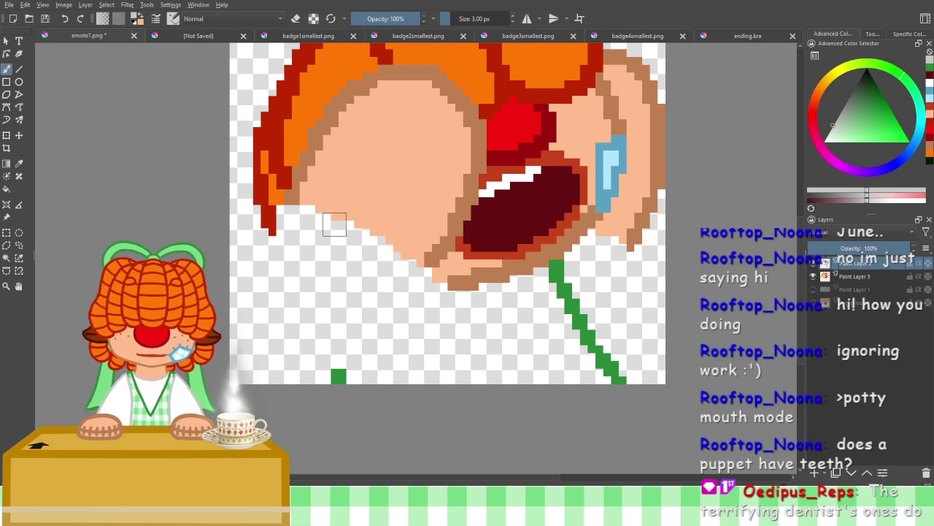
mouse_move(329, 217)
left_mouse_down()
mouse_move(408, 260)
mouse_move(424, 284)
mouse_move(380, 348)
mouse_move(358, 362)
mouse_move(325, 359)
left_mouse_up()
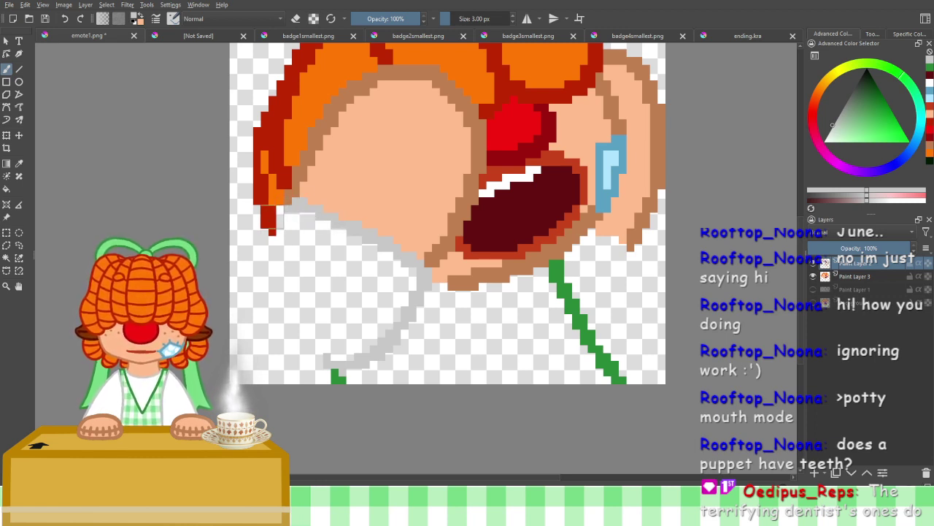
mouse_move(281, 199)
left_mouse_down()
mouse_move(282, 271)
mouse_move(316, 356)
left_mouse_up()
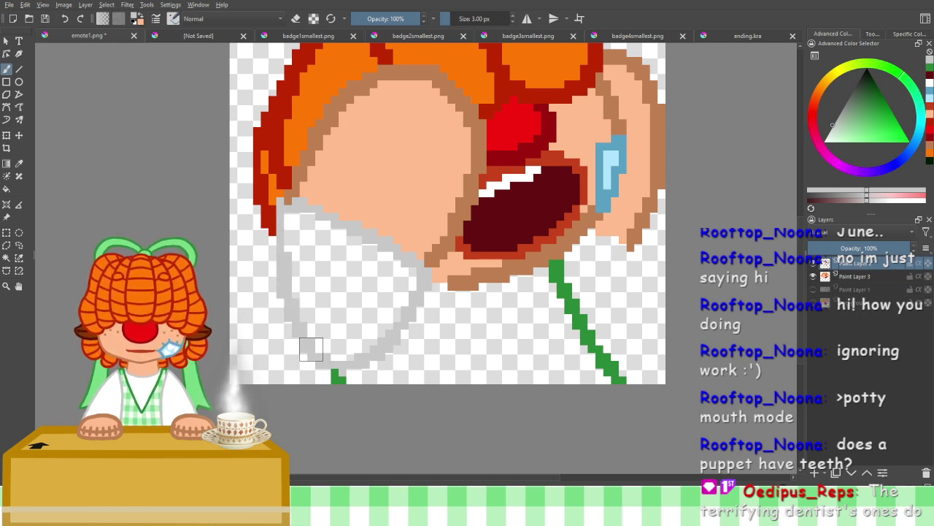
key("ctrl+z")
mouse_move(282, 208)
left_mouse_down()
mouse_move(283, 346)
mouse_move(325, 364)
left_mouse_up()
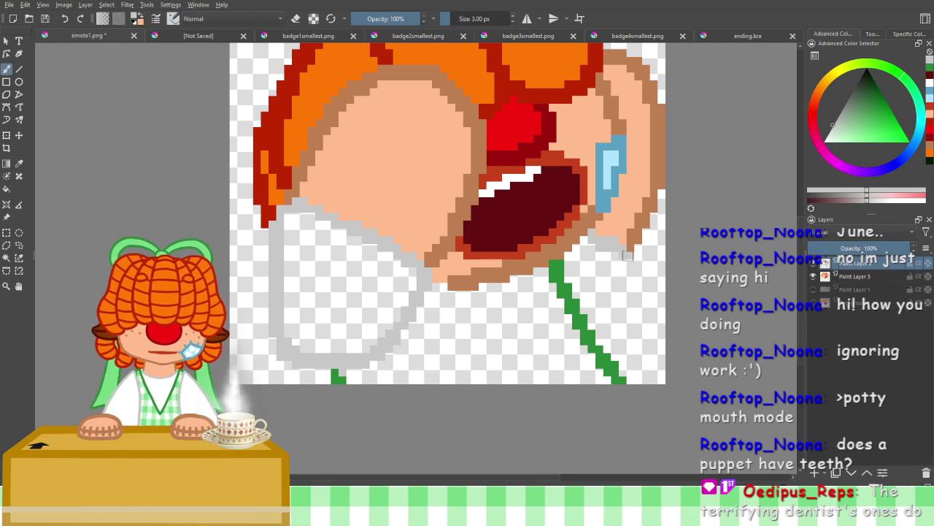
Draw the smaller sleeve's grey outline beside the green collar edge and reshape the large sleeve's outer edge
left_click_drag(629, 261, 592, 315)
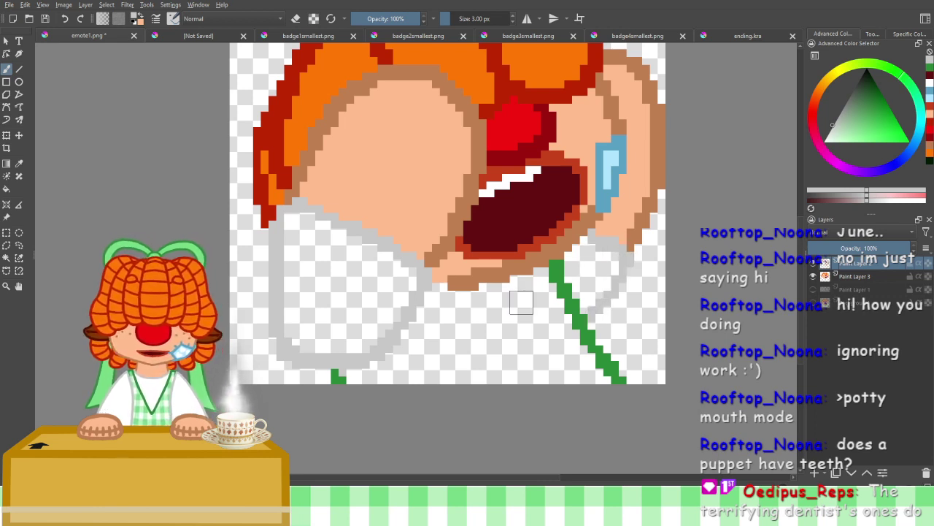
left_click_drag(266, 257, 267, 304)
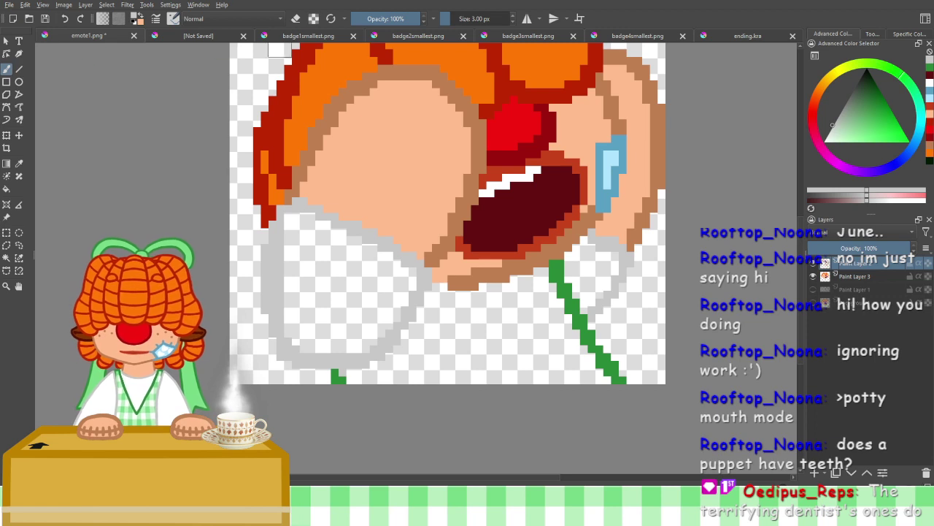
left_click(296, 20)
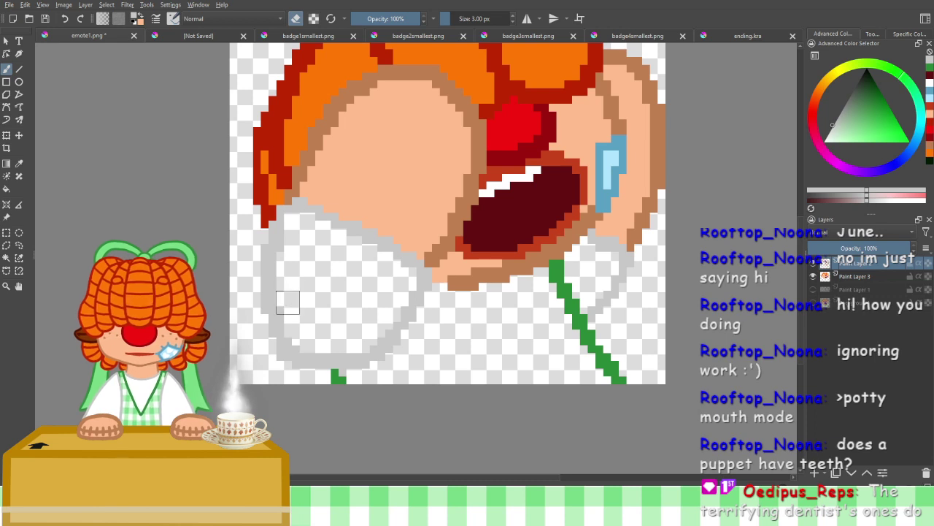
Toggle Paint Layer 1 on and off to compare its sketch with the new sleeve outlines, leaving it shown
left_click(819, 291)
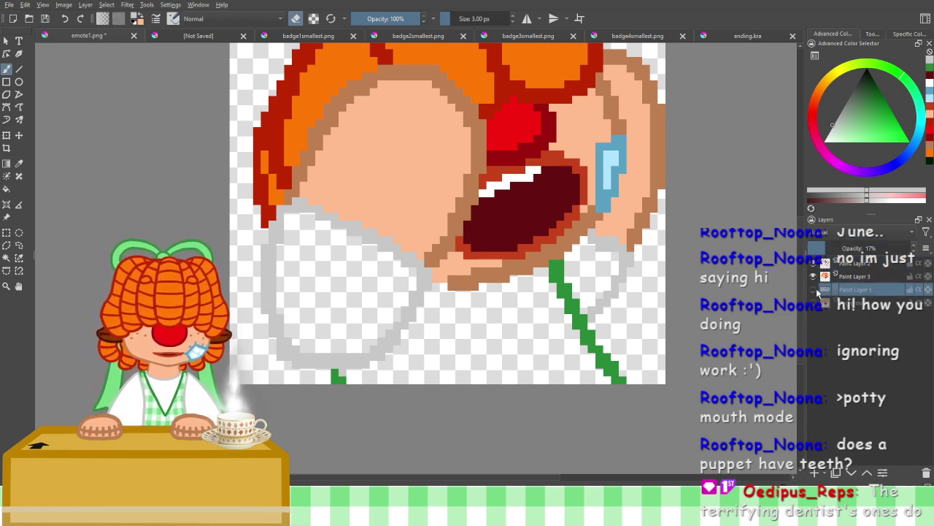
left_click(814, 289)
left_click(814, 290)
left_click(813, 290)
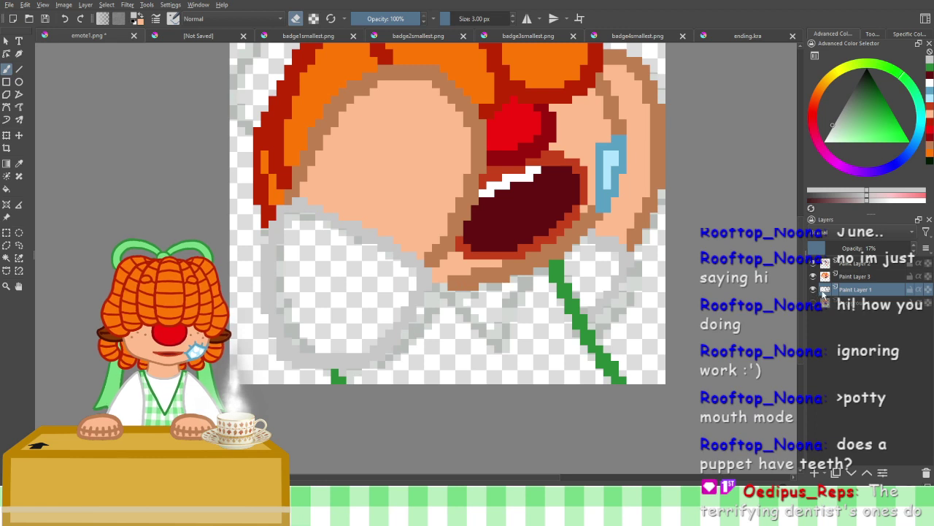
left_click(814, 290)
left_click(814, 291)
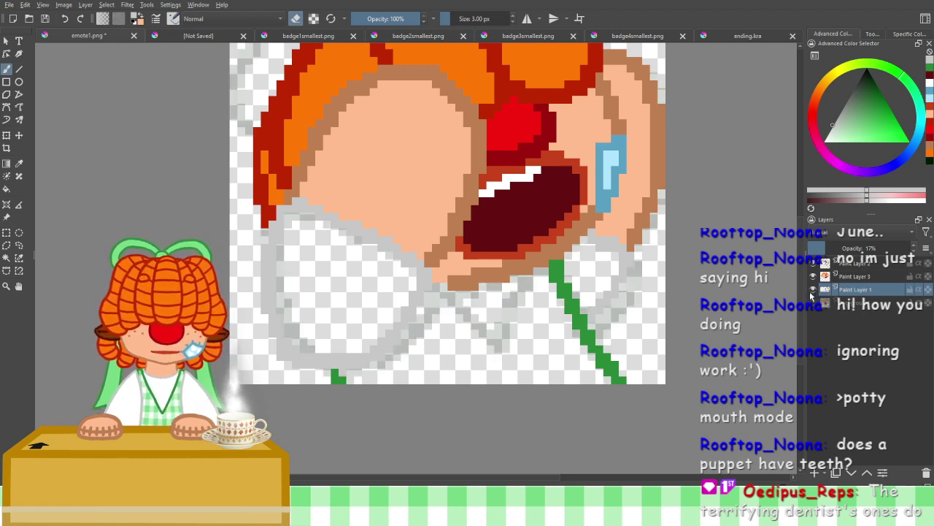
Sample the green swatch and draw the arched outline of the bow's centre above the hair on Paint Layer 2
scroll(422, 177, "up", 1)
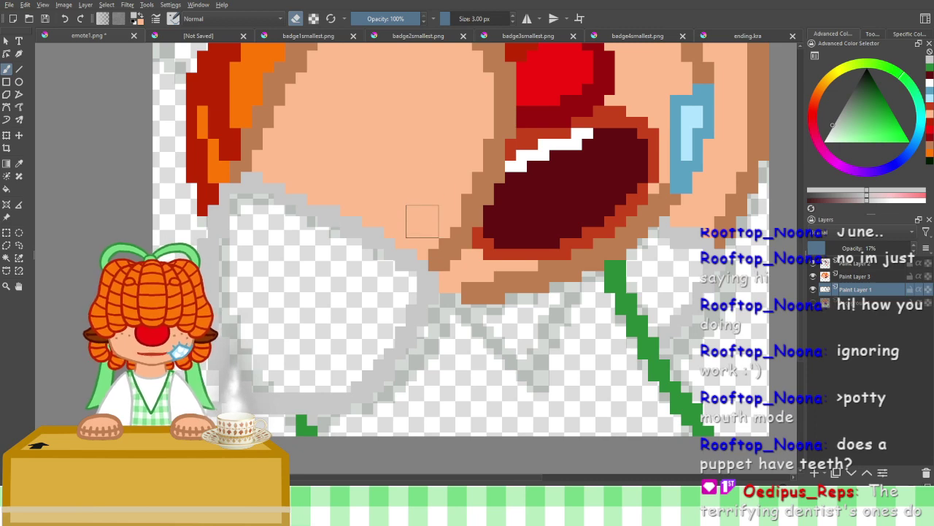
scroll(421, 221, "down", 1)
scroll(456, 306, "down", 1)
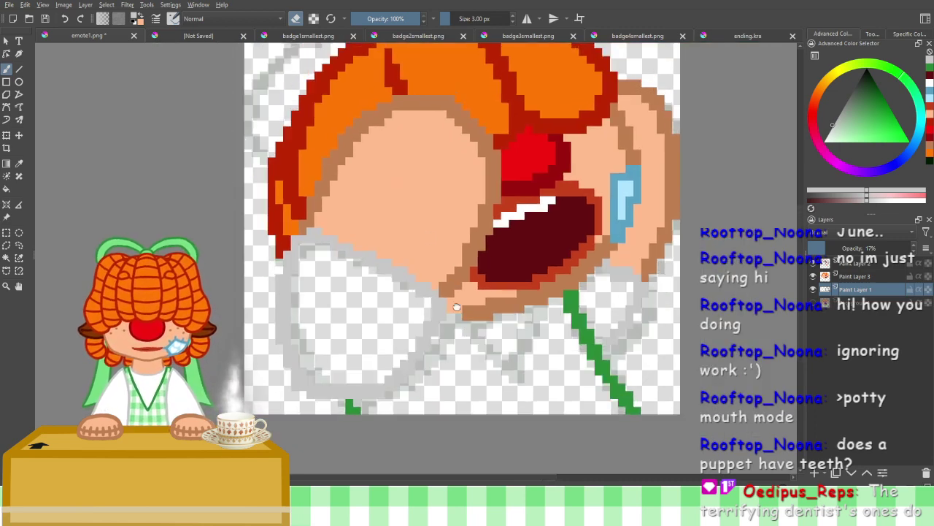
left_click_drag(395, 162, 468, 309)
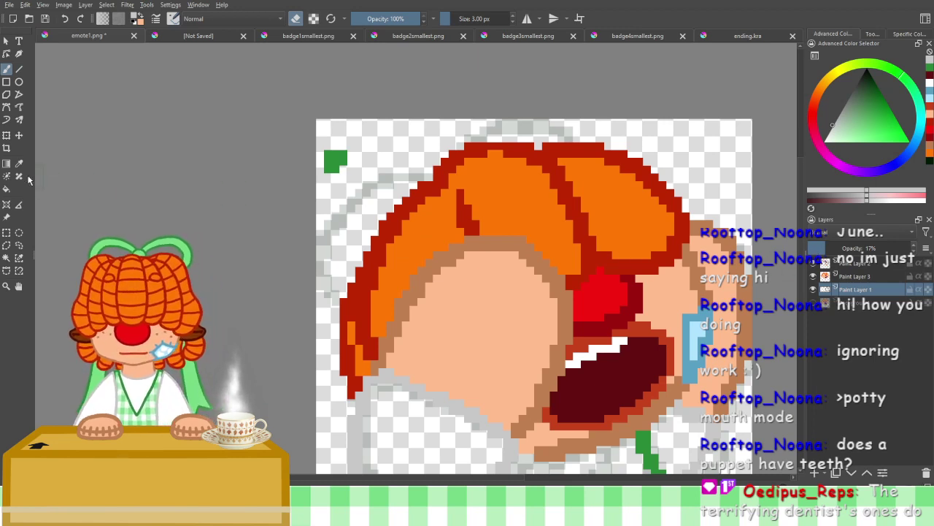
left_click(19, 164)
left_click(335, 161)
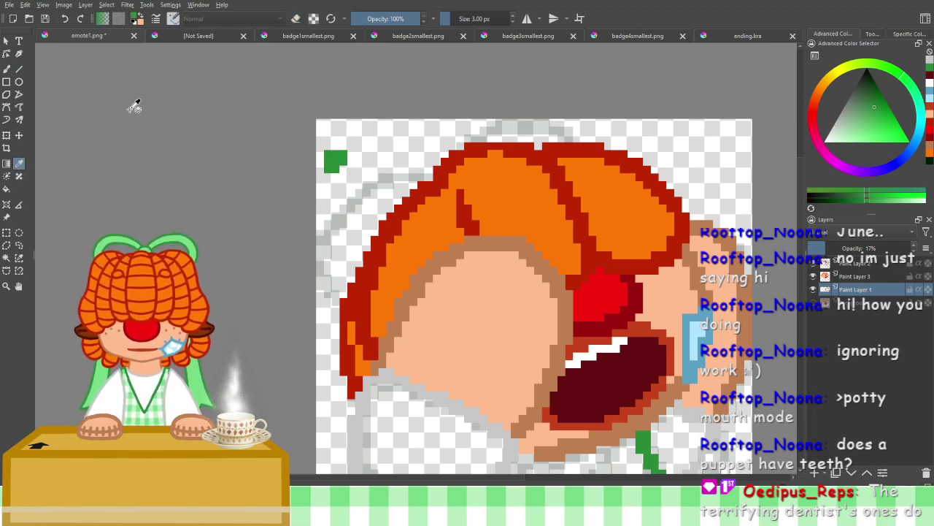
left_click(6, 69)
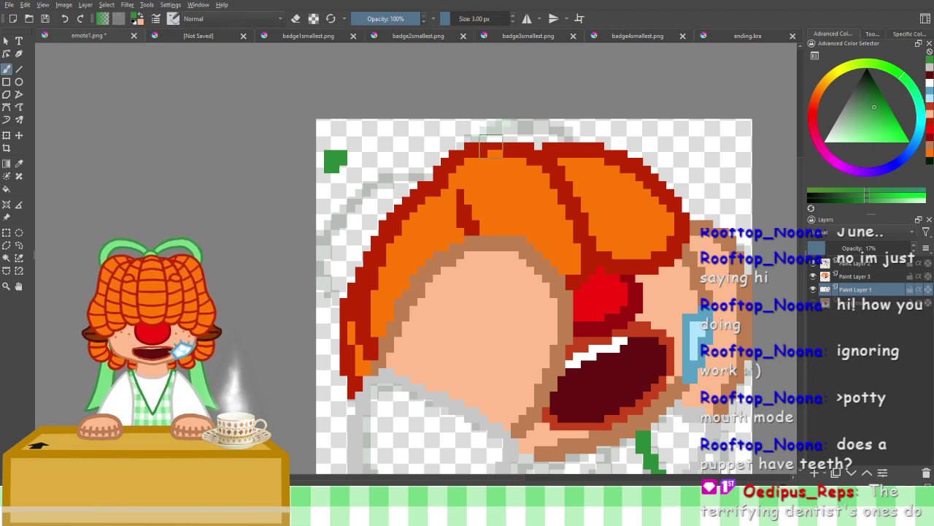
left_click(858, 263)
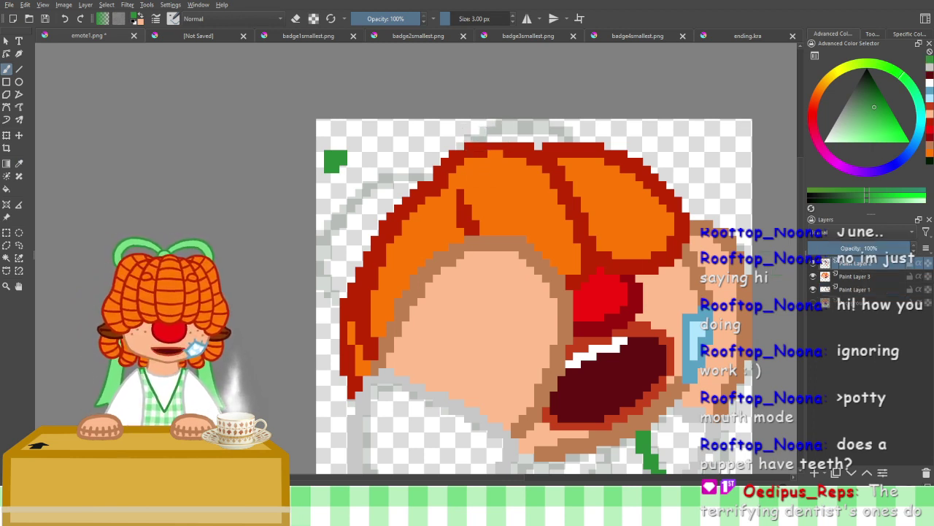
mouse_move(477, 137)
left_mouse_down()
mouse_move(535, 125)
mouse_move(574, 137)
left_mouse_up()
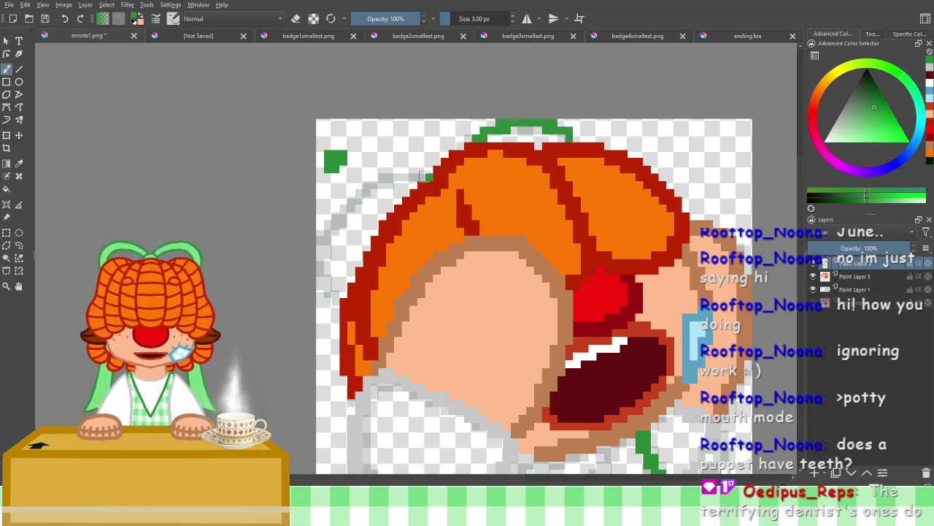
Outline the bow's left loop in green beside the hair on Paint Layer 2 and delete the Paint Layer 1 sketch
mouse_move(432, 176)
left_mouse_down()
mouse_move(363, 191)
mouse_move(328, 245)
mouse_move(319, 278)
mouse_move(336, 295)
left_mouse_up()
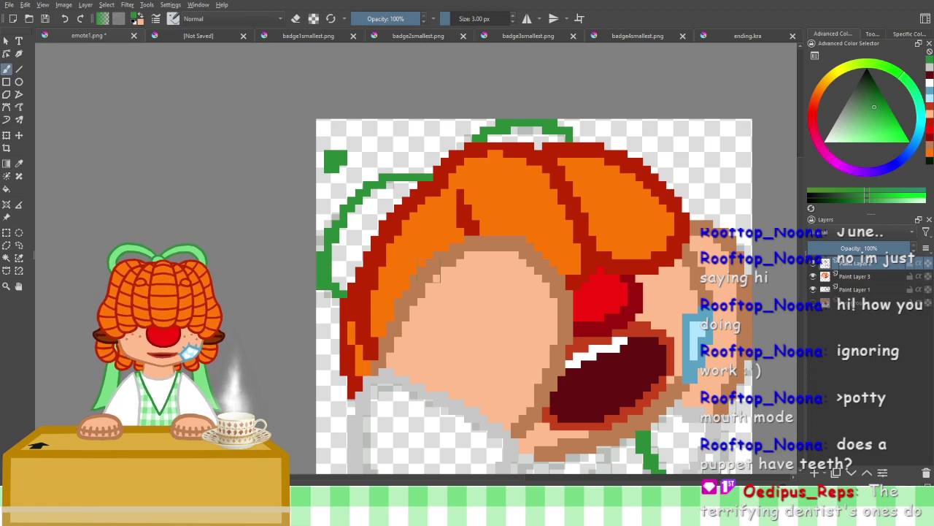
left_click(848, 290)
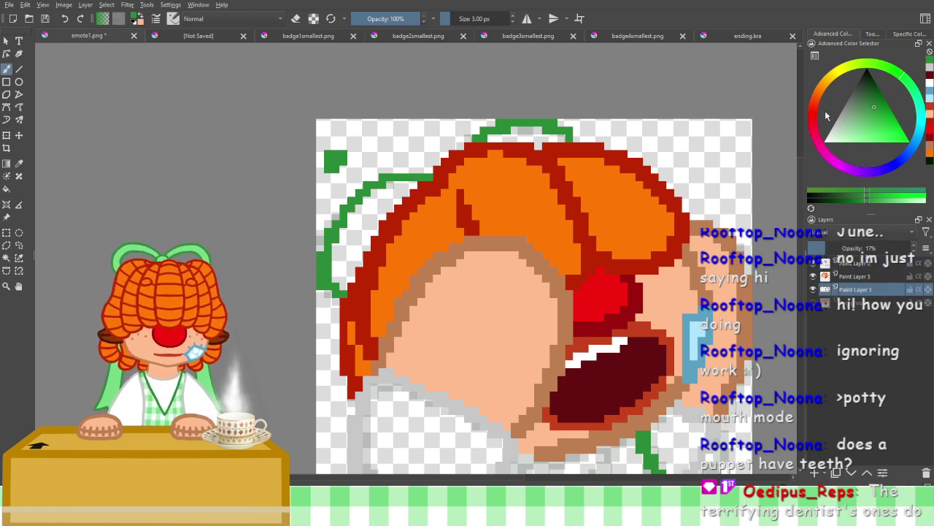
key("shift+Delete")
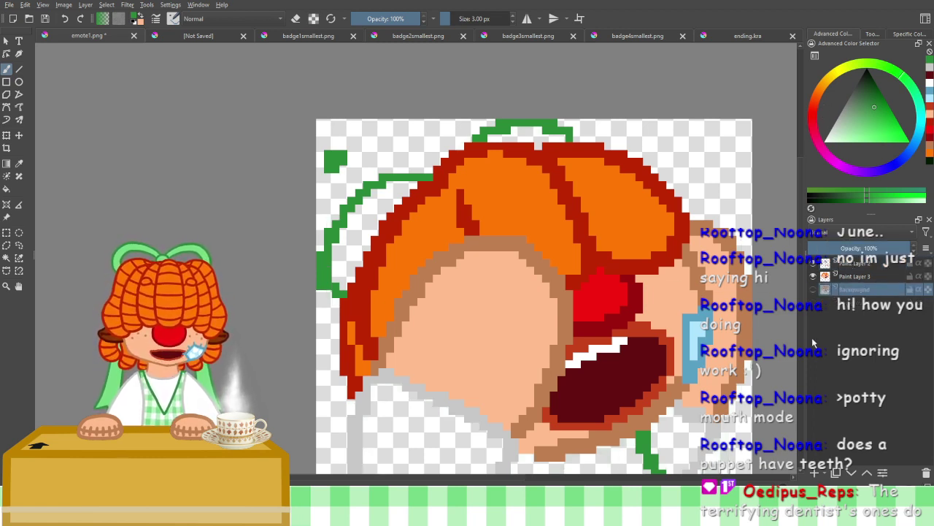
Add a new paint layer beneath the Background layer and fill it with the white swatch
scroll(645, 333, "down", 1)
left_click_drag(617, 309, 576, 270)
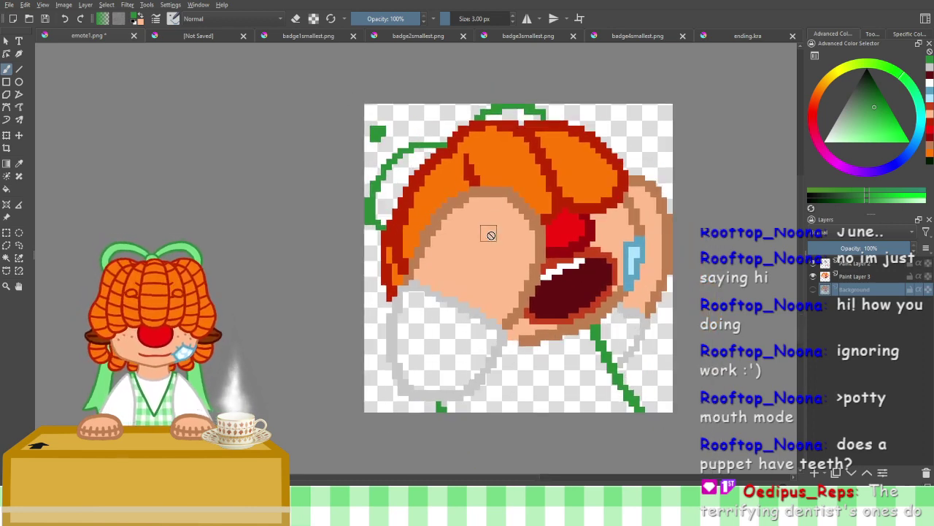
scroll(489, 235, "up", 1)
left_click_drag(469, 341, 508, 192)
scroll(489, 313, "up", 1)
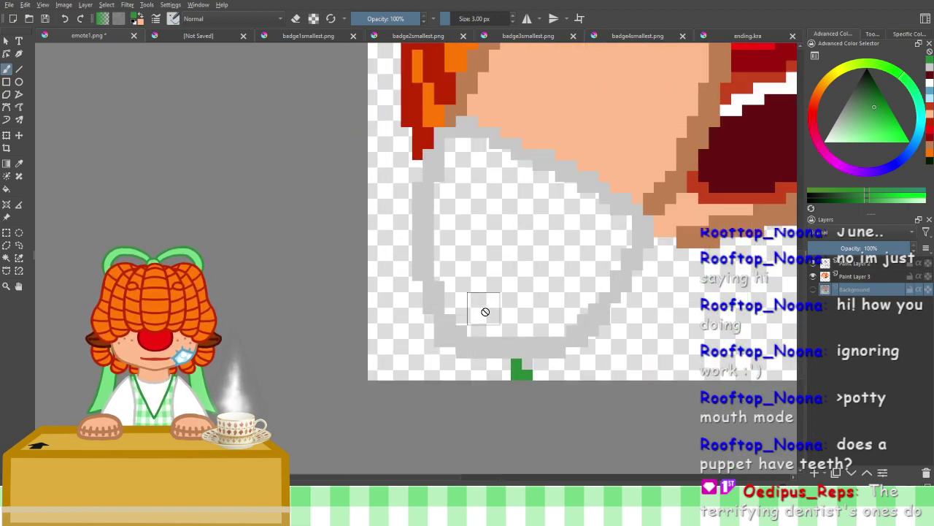
left_click_drag(492, 308, 438, 222)
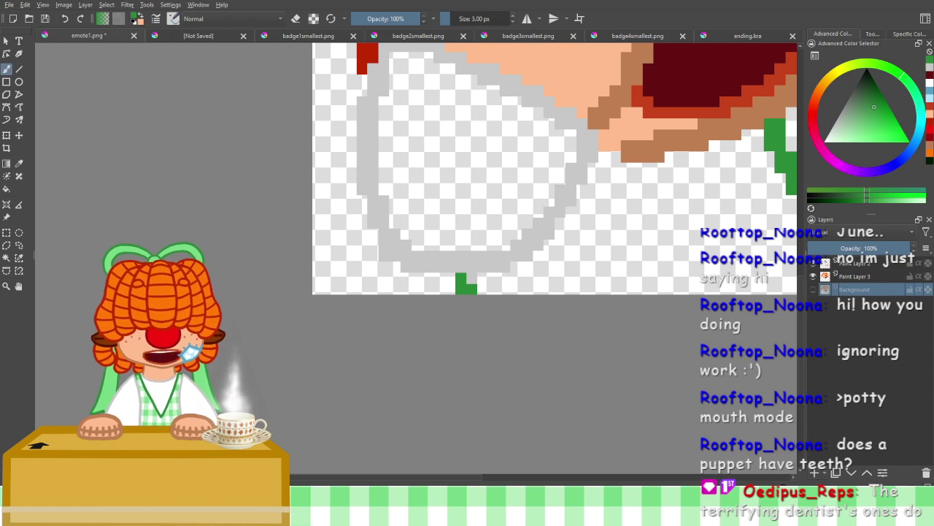
left_click(814, 473)
left_click_drag(855, 289, 857, 302)
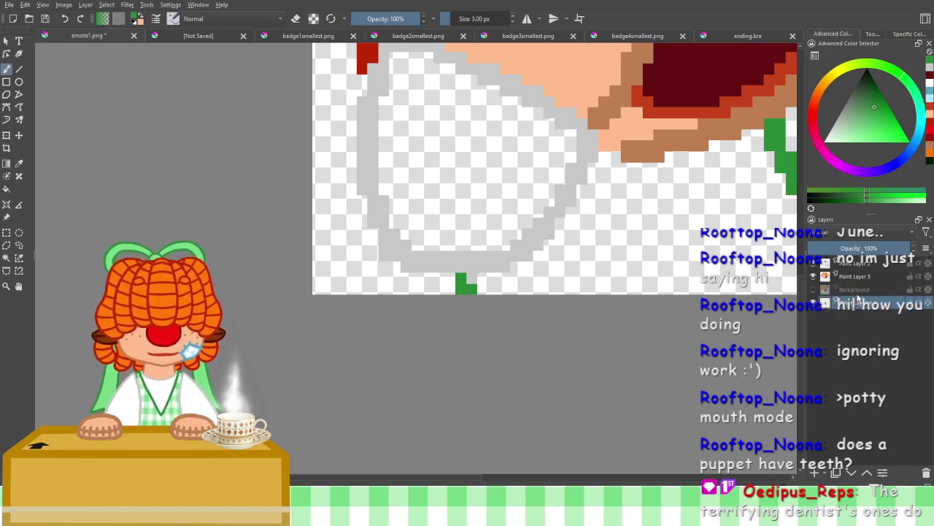
left_click(931, 85)
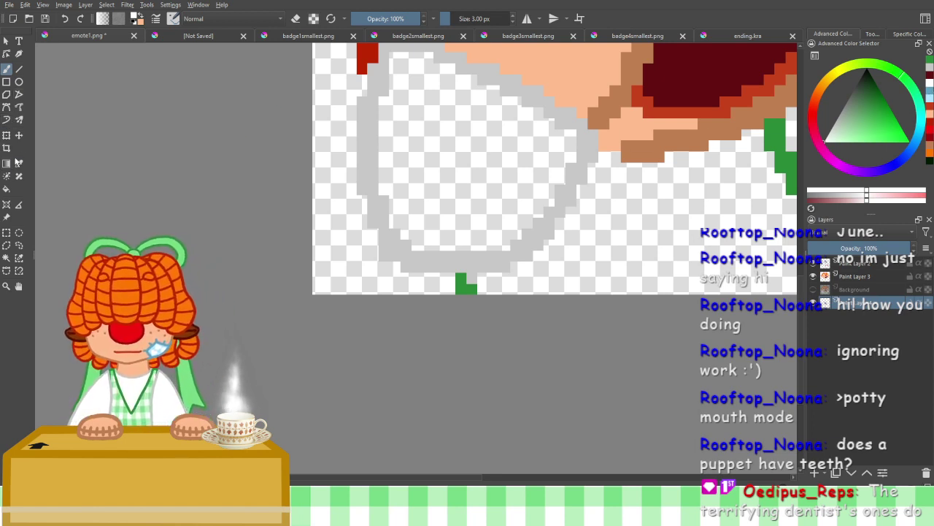
left_click(6, 188)
left_click(428, 192)
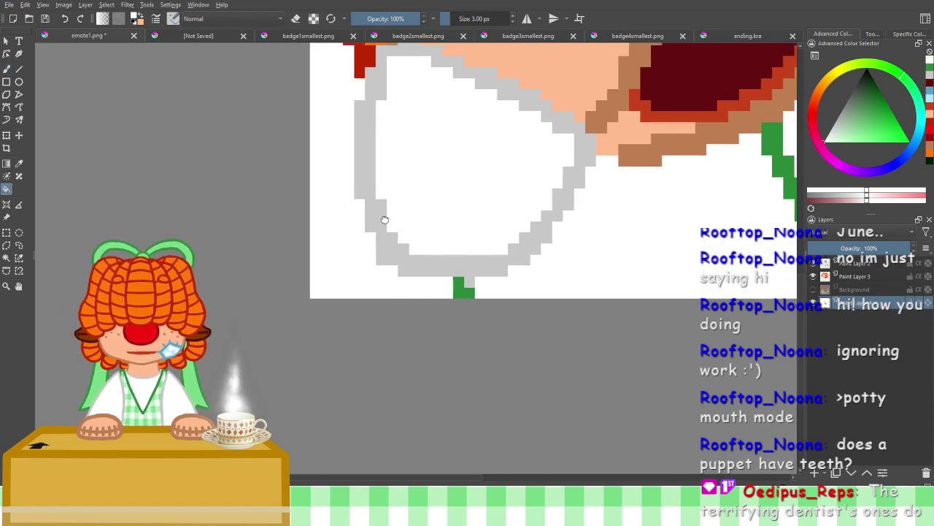
Return to Paint Layer 2 and choose the light grey swatch for touching up the sleeve line art
left_click_drag(385, 219, 362, 233)
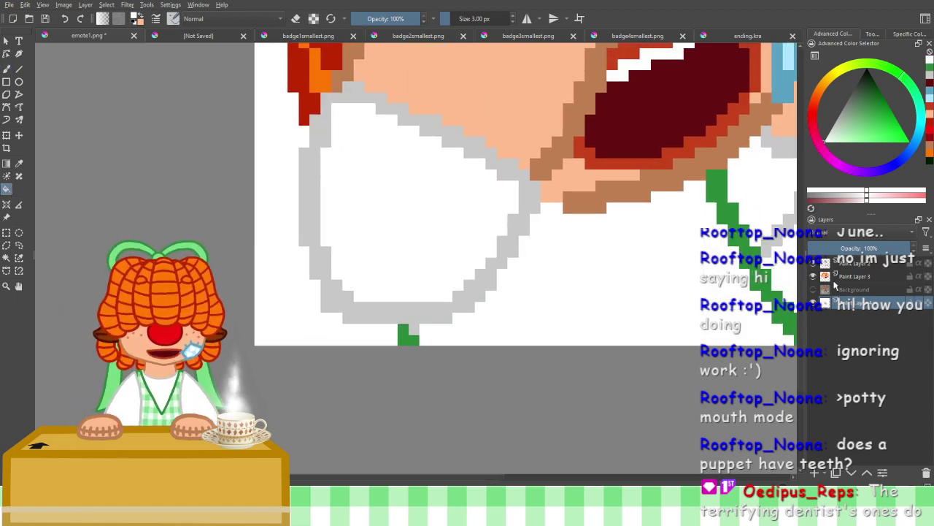
scroll(315, 251, "up", 1)
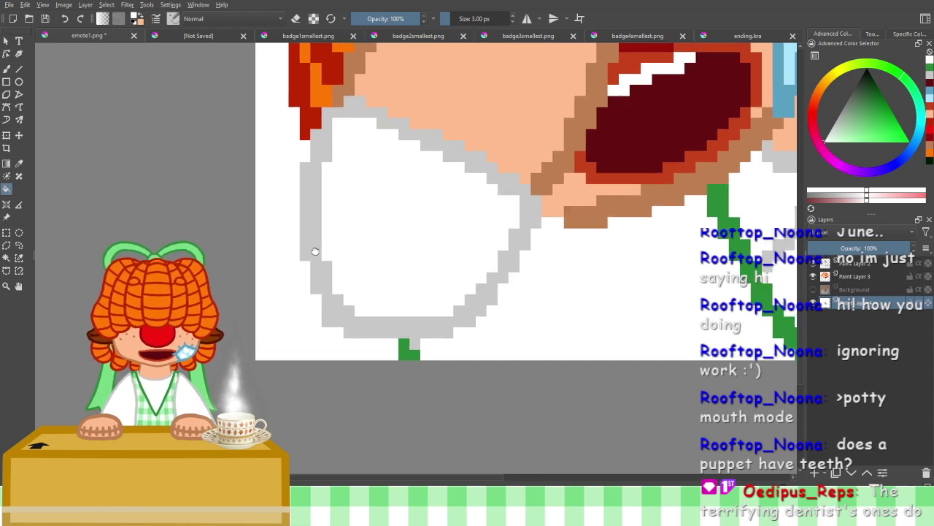
left_click_drag(558, 274, 480, 278)
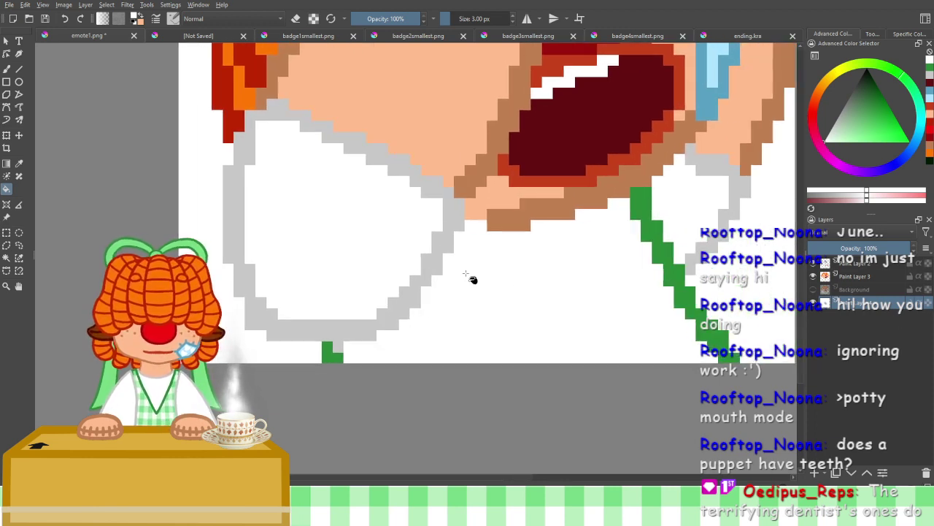
left_click(844, 263)
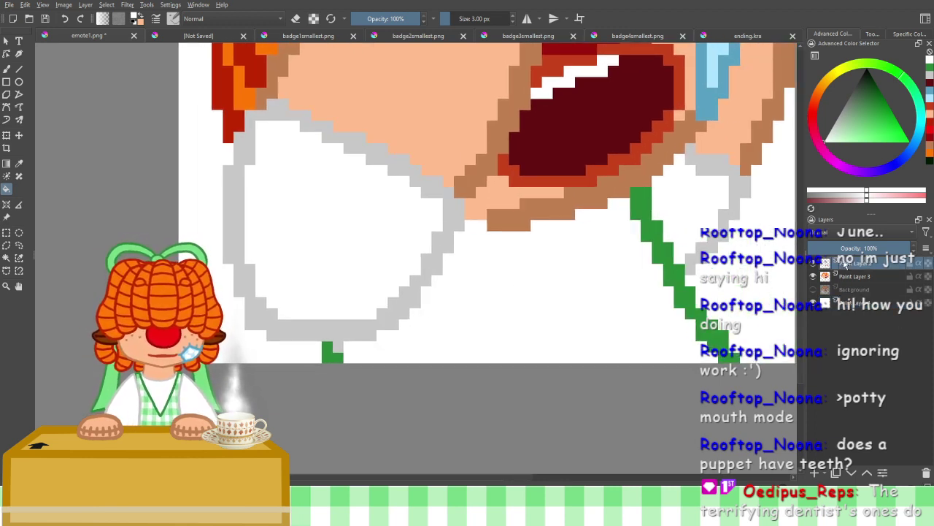
left_click(931, 79)
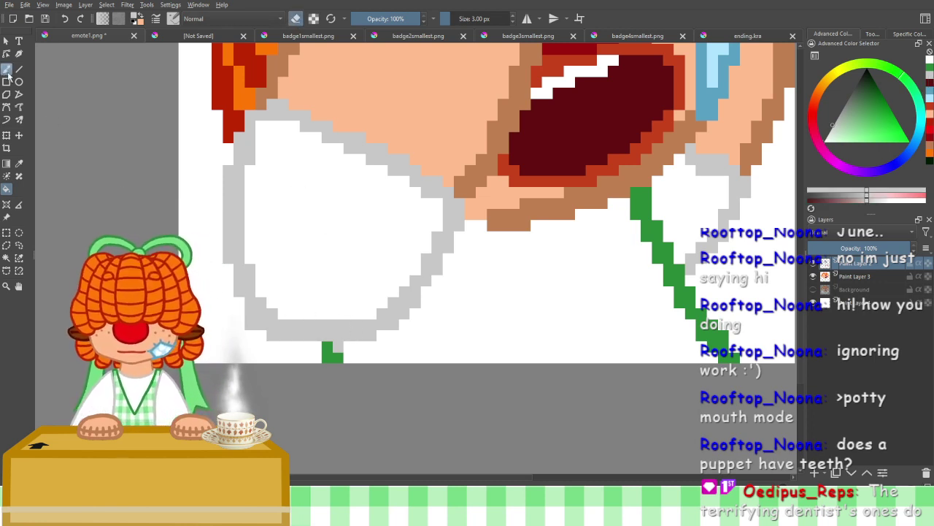
Thicken the light grey outlines at the base of the large sleeve and along the edge of the smaller sleeve
left_click(7, 68)
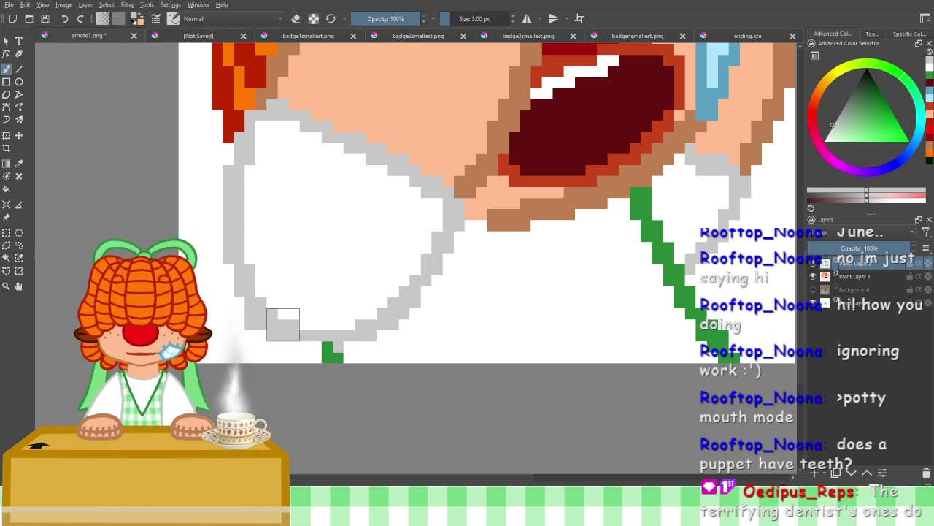
left_click_drag(284, 332, 347, 345)
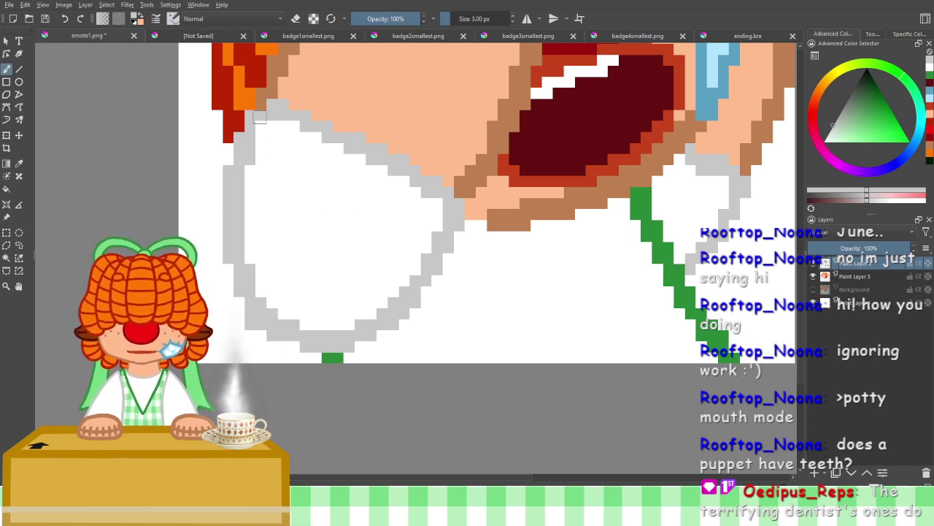
left_click_drag(260, 117, 253, 127)
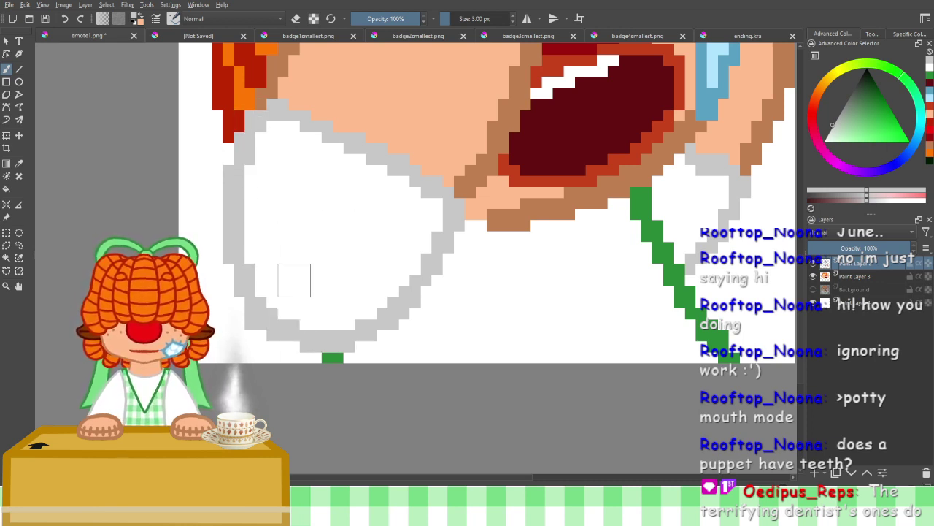
left_click(742, 201)
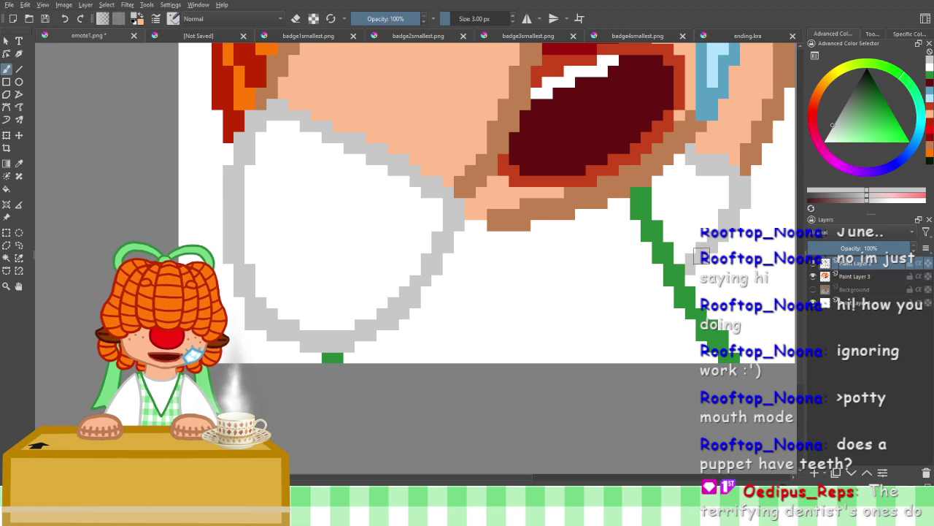
left_click(711, 169)
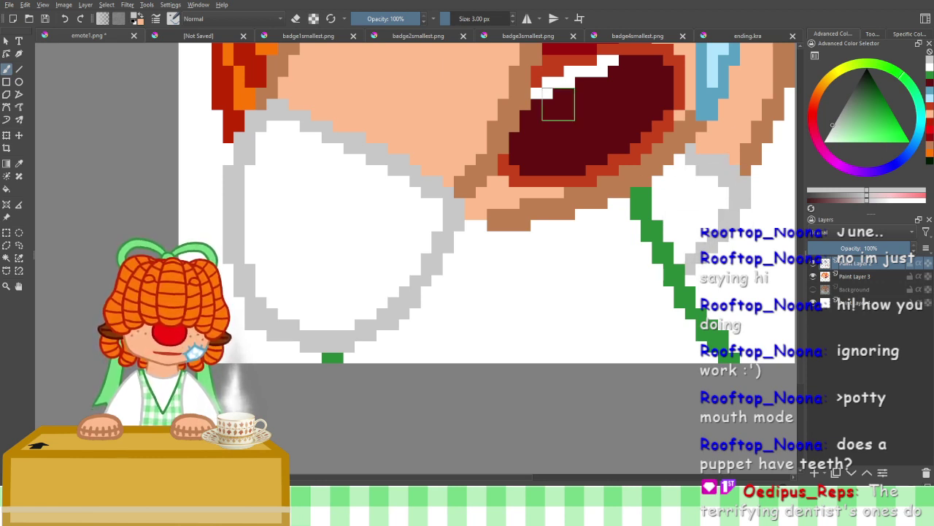
left_click(296, 18)
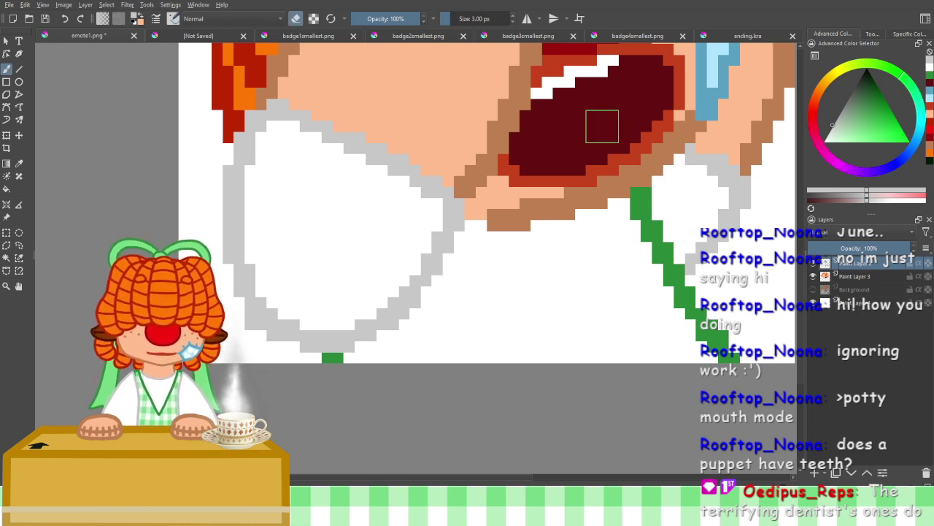
left_click(296, 19)
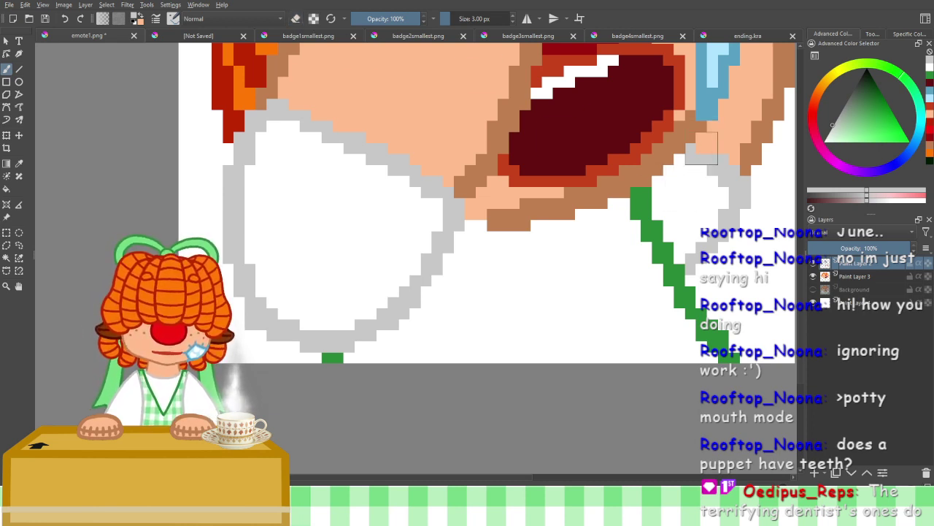
Examine how the whole emote reads at reduced sizes
scroll(481, 292, "down", 5)
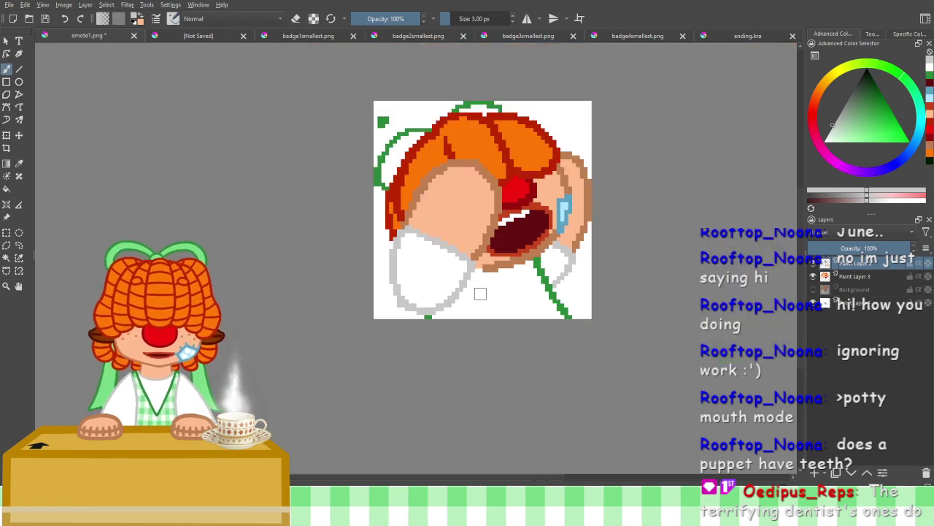
scroll(463, 227, "down", 2)
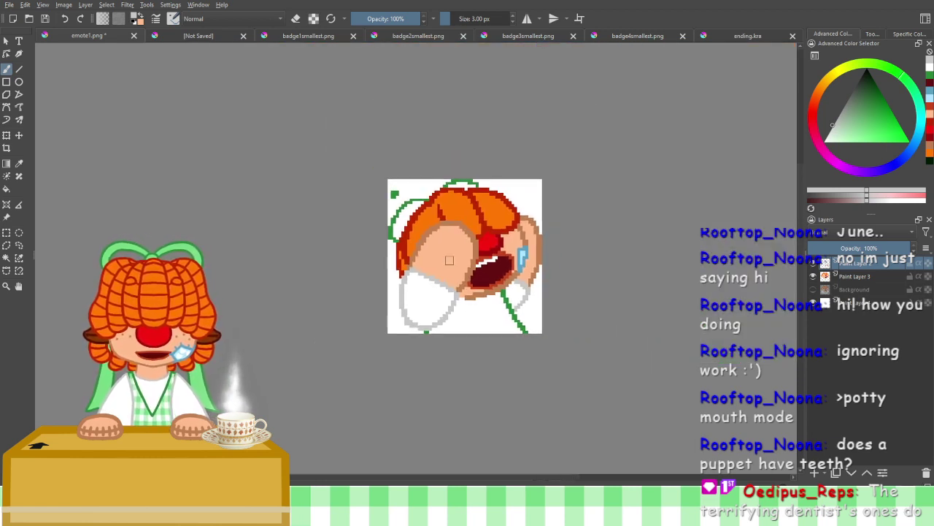
scroll(448, 260, "down", 2)
scroll(448, 260, "down", 3)
scroll(449, 291, "up", 3)
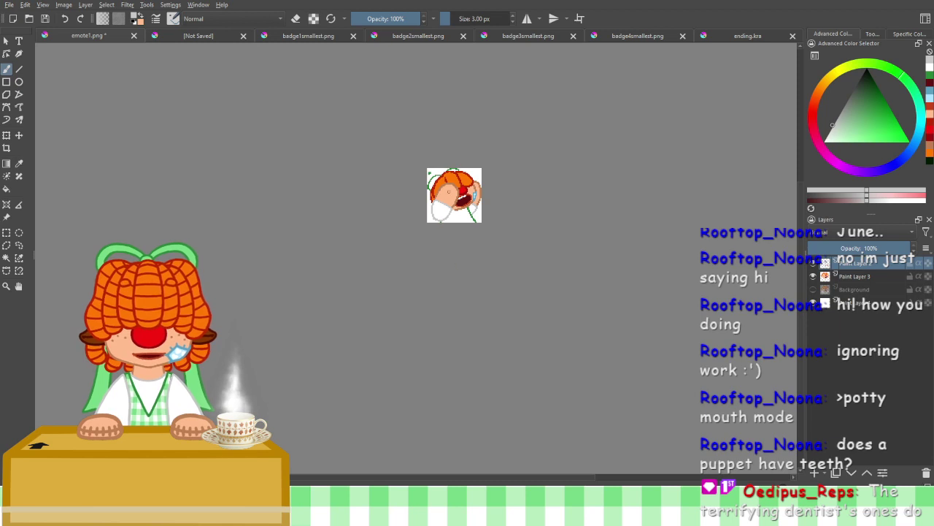
left_click_drag(449, 192, 455, 252)
scroll(438, 264, "down", 1)
left_click_drag(432, 262, 451, 261)
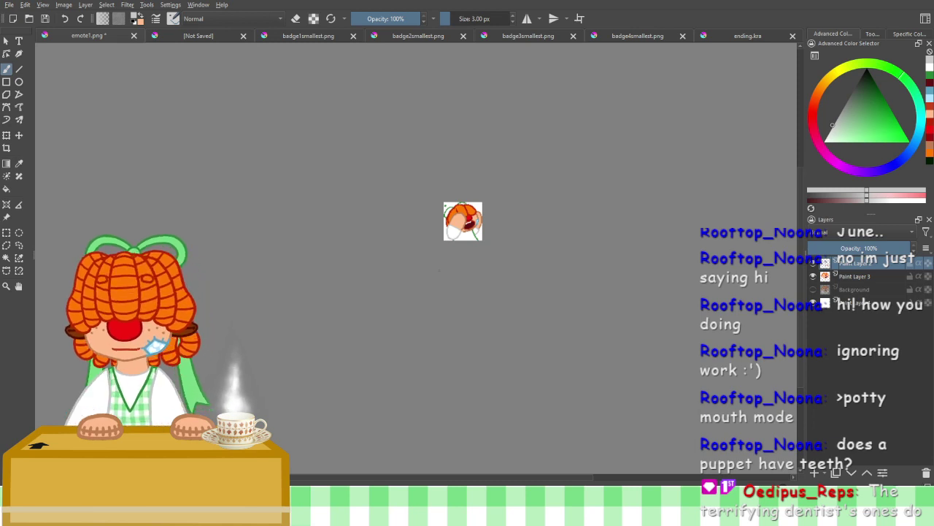
scroll(486, 274, "down", 1)
left_click_drag(477, 322, 476, 300)
left_click_drag(441, 215, 250, 310)
scroll(434, 234, "up", 6)
scroll(250, 310, "down", 3)
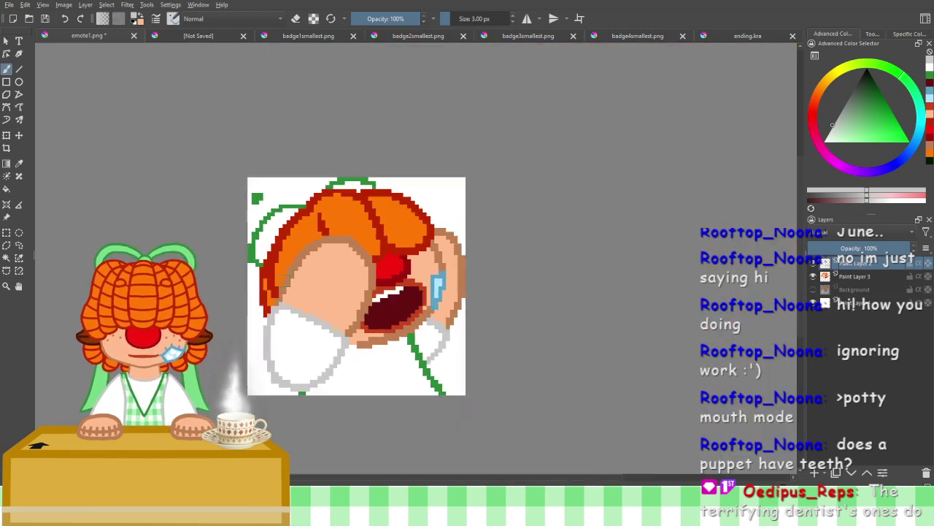
Thicken the dark green outline of the left bow loop along its upper curve and lower end with the 3 px brush
scroll(287, 278, "up", 1)
left_click_drag(293, 291, 359, 259)
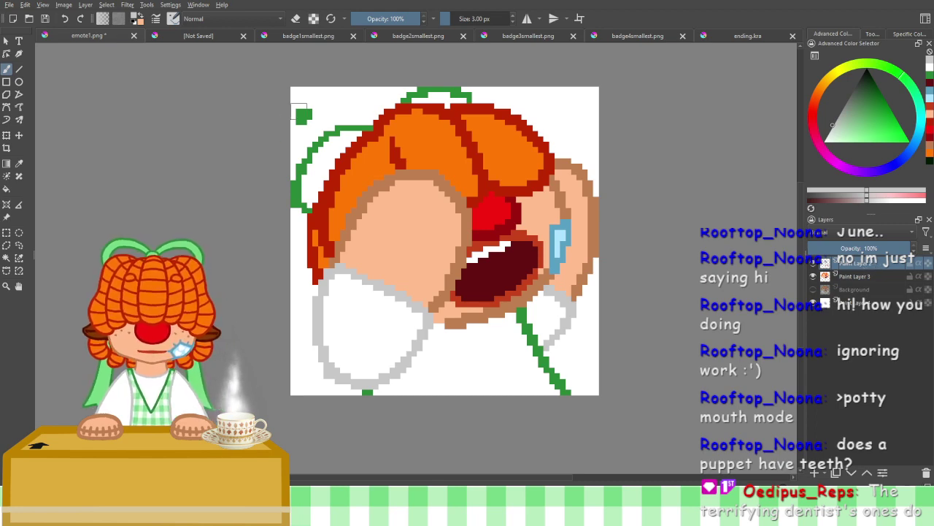
mouse_move(320, 125)
left_mouse_down()
mouse_move(316, 179)
mouse_move(307, 169)
left_mouse_up()
scroll(322, 150, "up", 2)
scroll(306, 164, "up", 1)
scroll(300, 149, "down", 1)
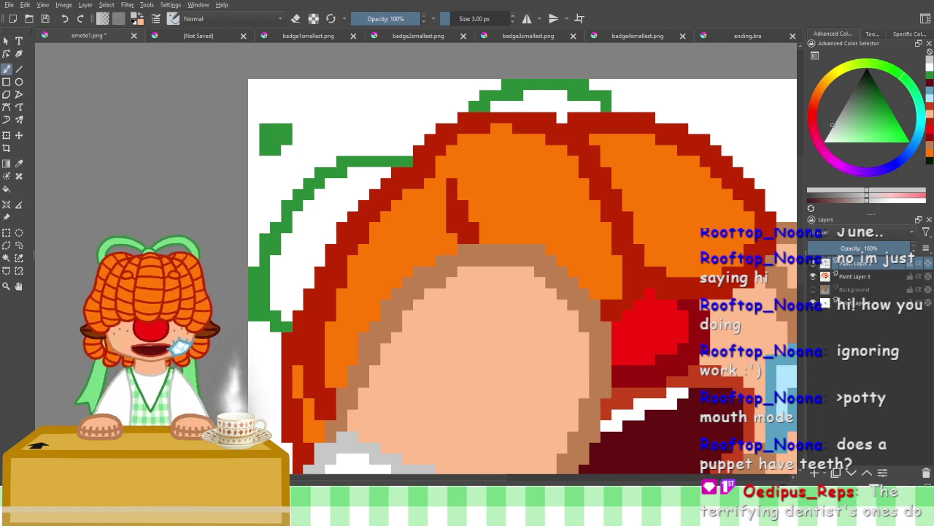
left_click(931, 75)
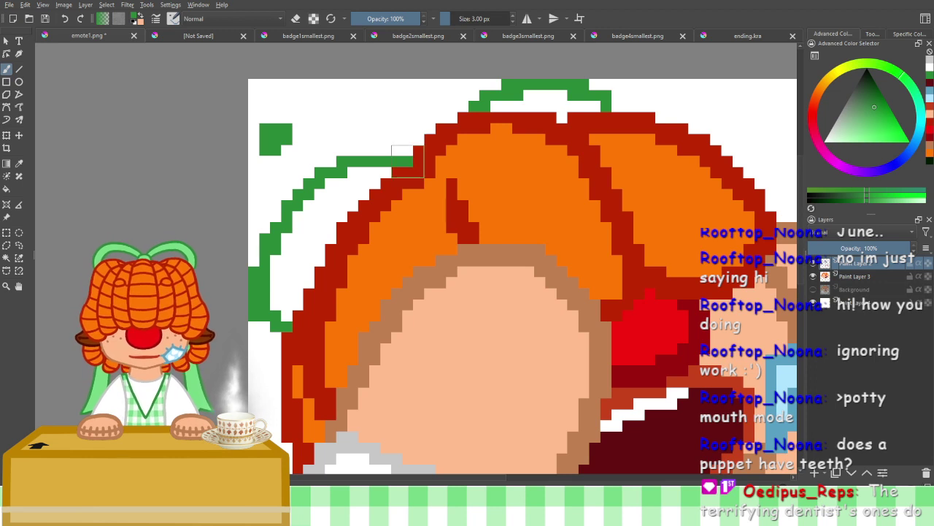
mouse_move(408, 158)
left_mouse_down()
mouse_move(320, 161)
mouse_move(320, 161)
left_mouse_up()
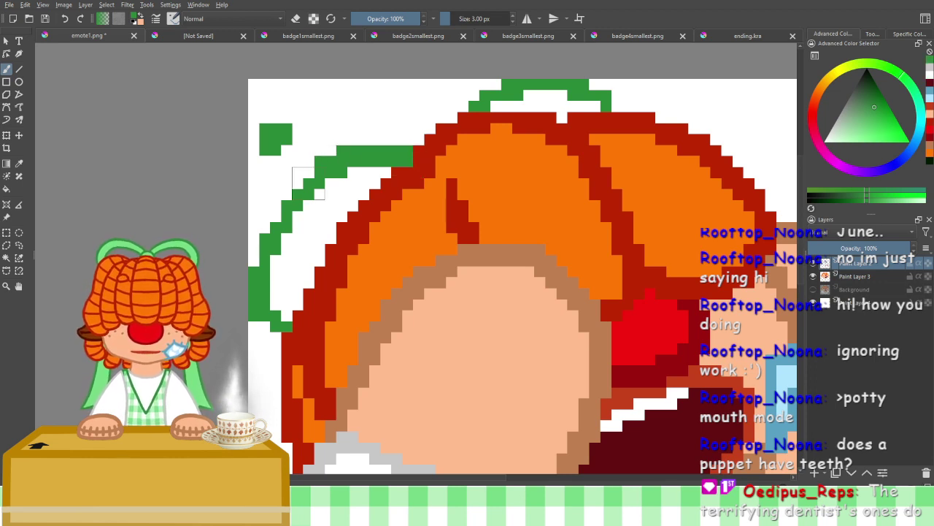
left_click(303, 178)
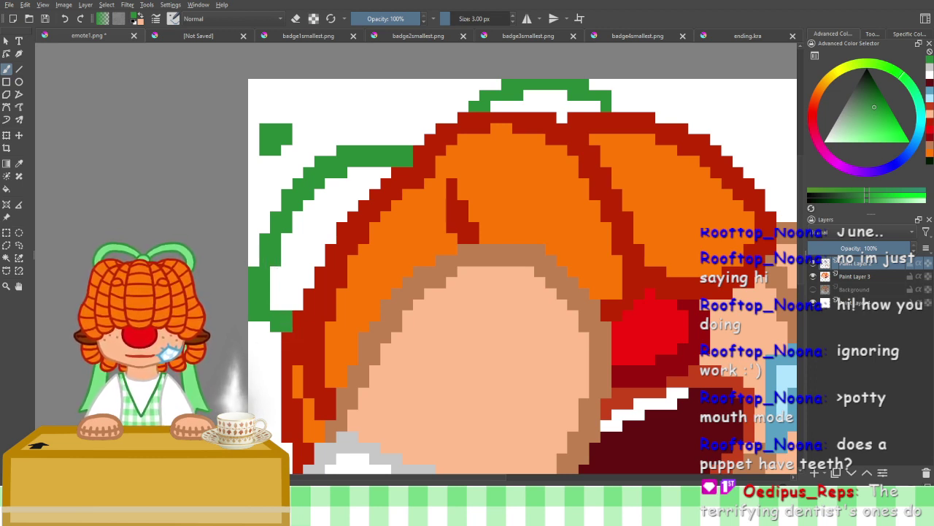
left_click(265, 327)
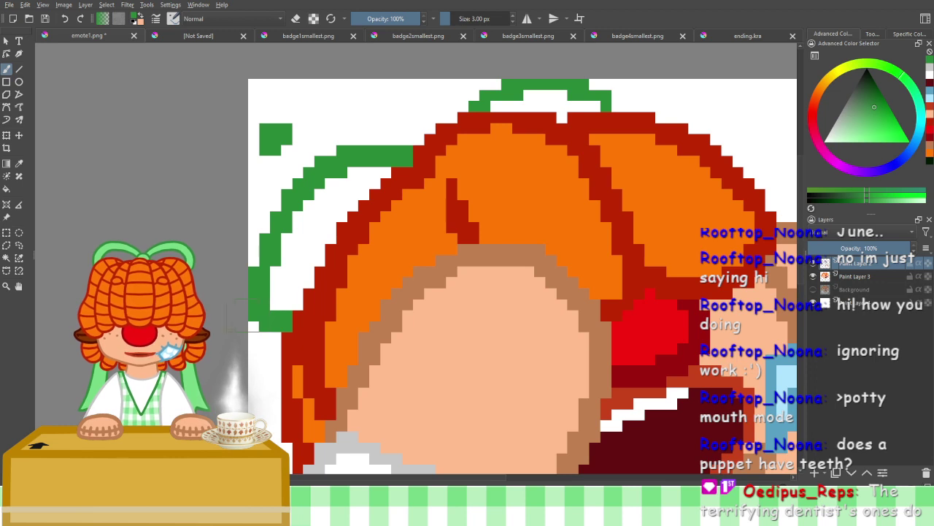
left_click(276, 305)
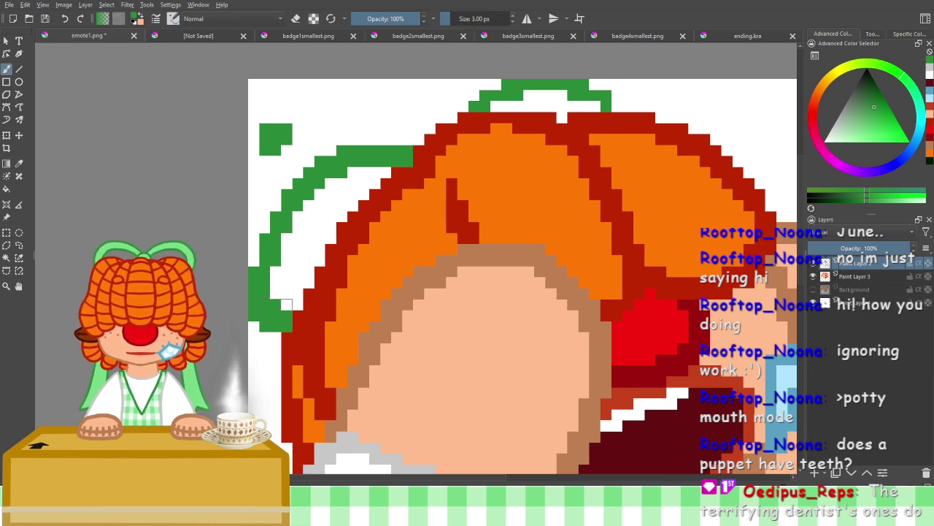
Erase the excess green pixels along the left bow loop's outer lower edge and thicken the top loop's dark green outline
left_click(295, 18)
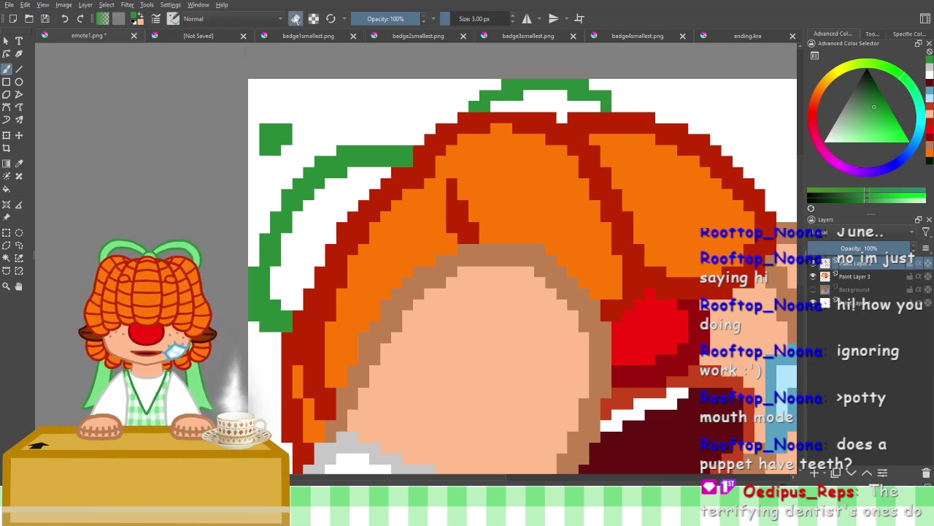
left_click(262, 329)
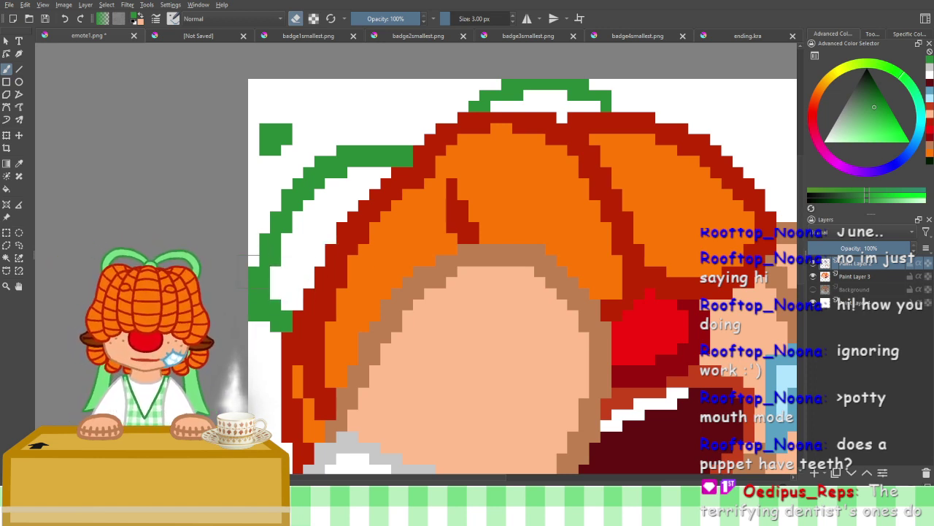
scroll(248, 276, "down", 4)
scroll(241, 293, "up", 4)
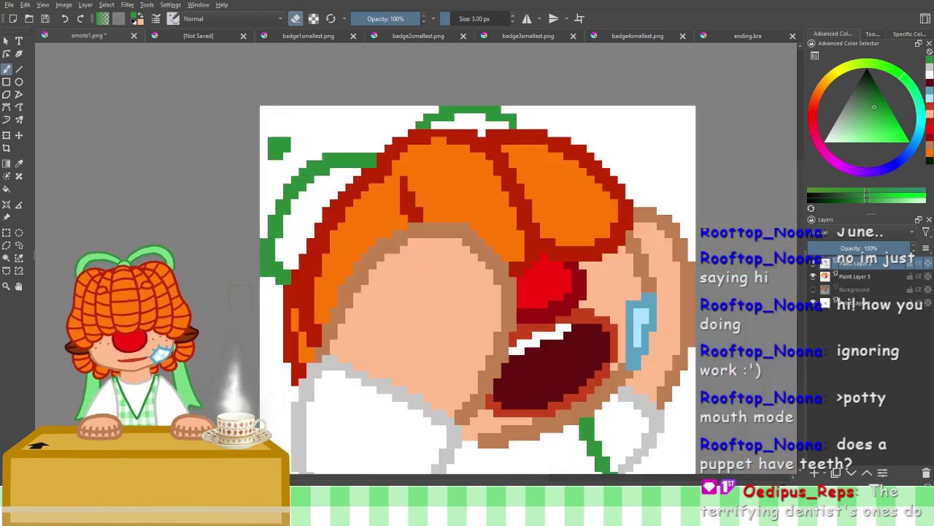
left_click_drag(271, 265, 248, 296)
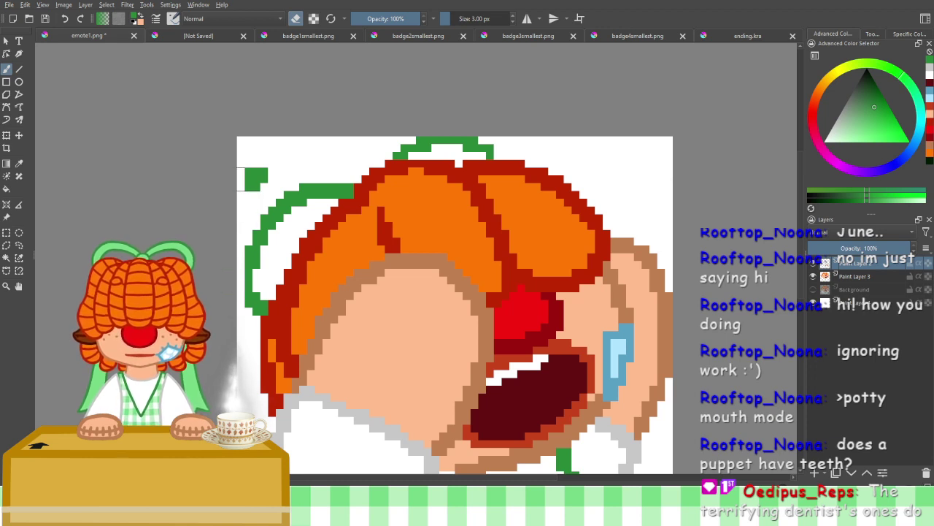
key("e")
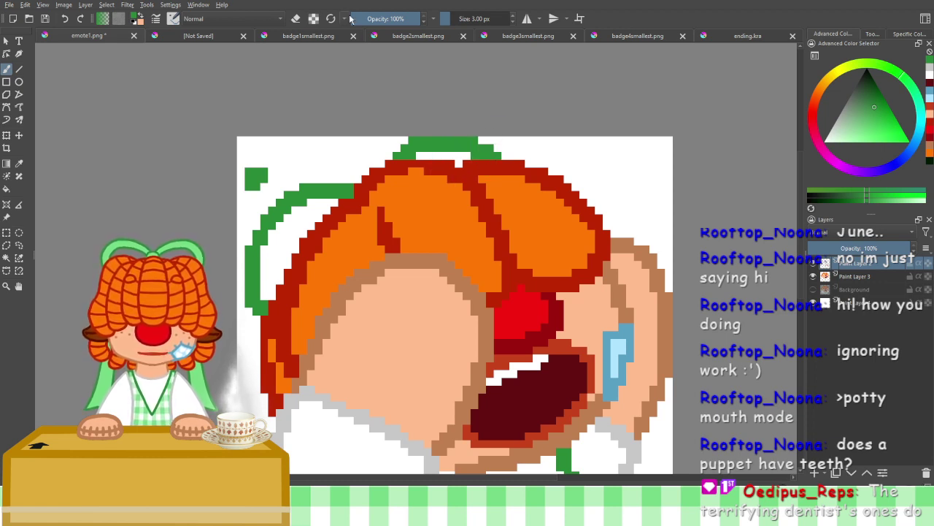
left_click(296, 20)
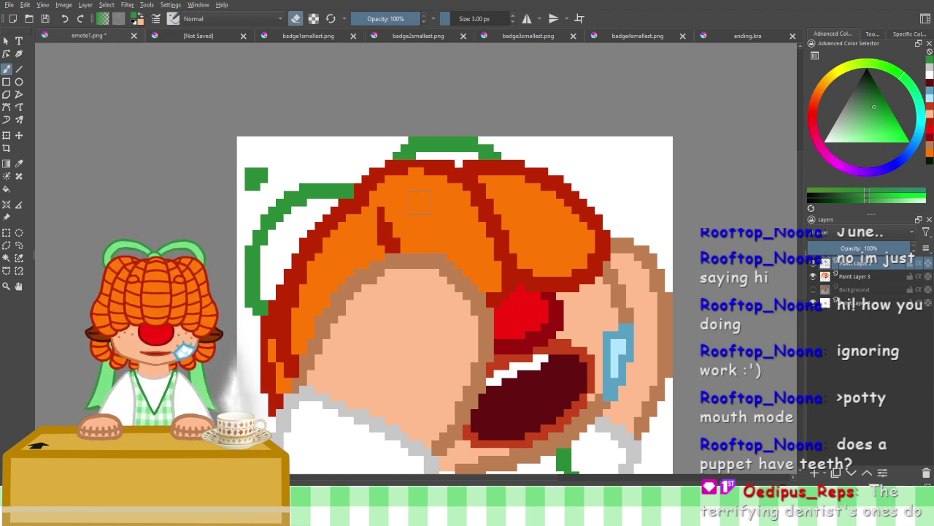
Show the Background layer, sample the bow's light green for the brush, and hide the layer again
left_click(813, 289)
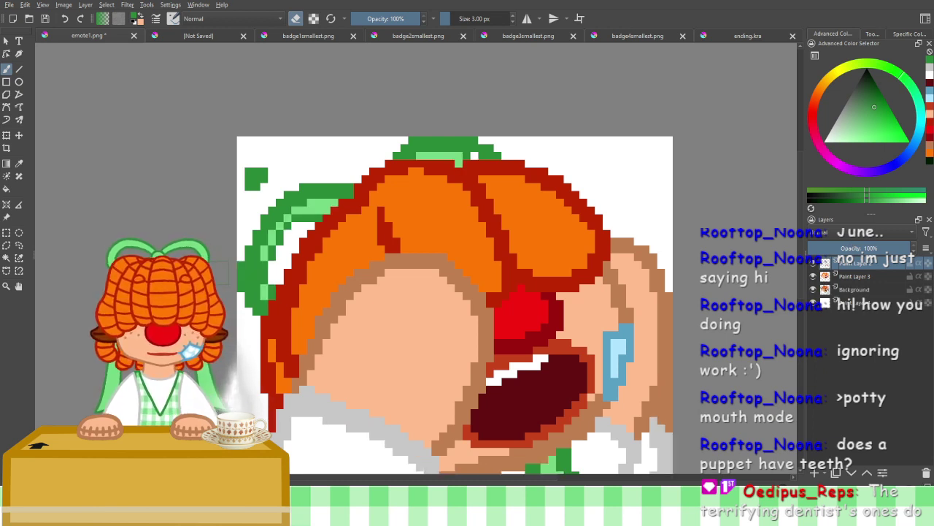
left_click(19, 163)
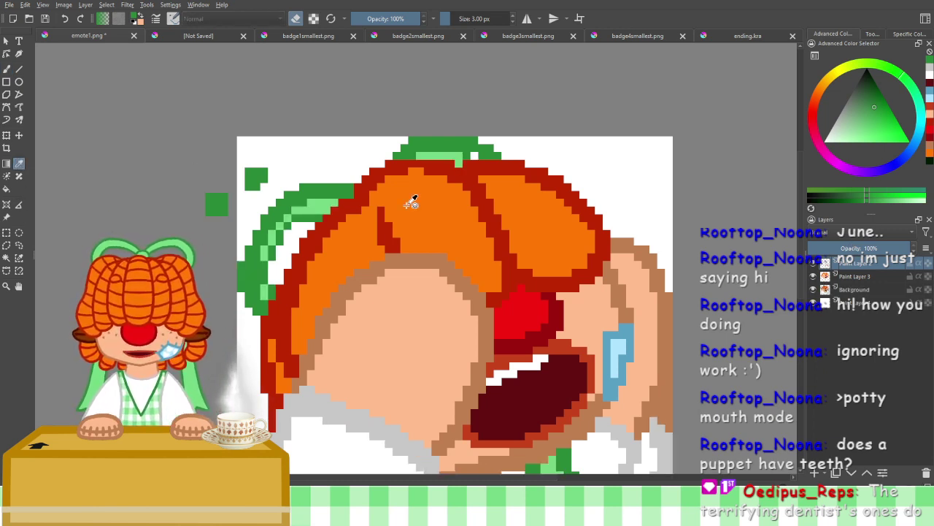
left_click(315, 195)
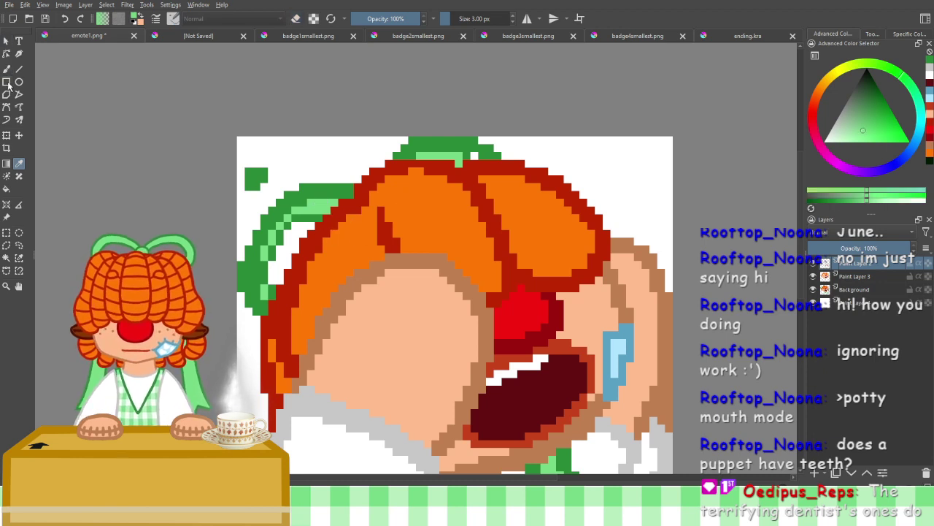
left_click(6, 68)
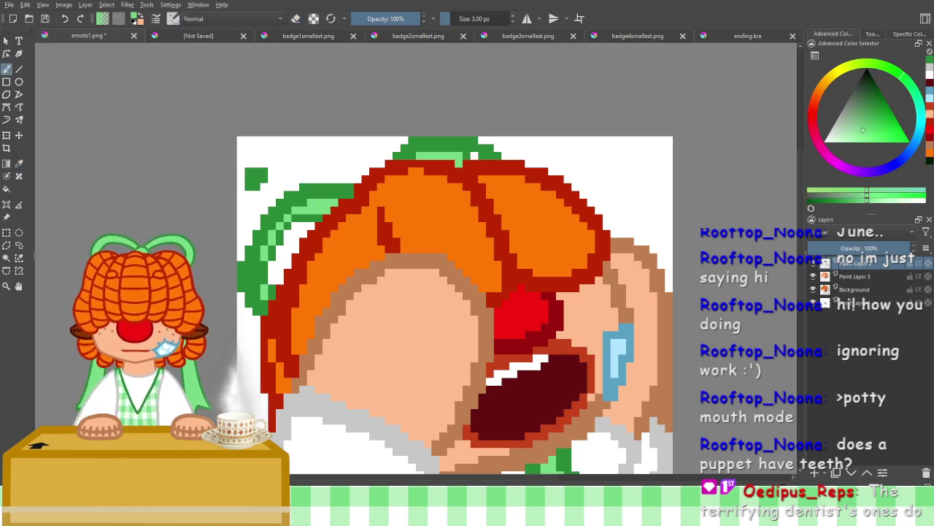
left_click(814, 290)
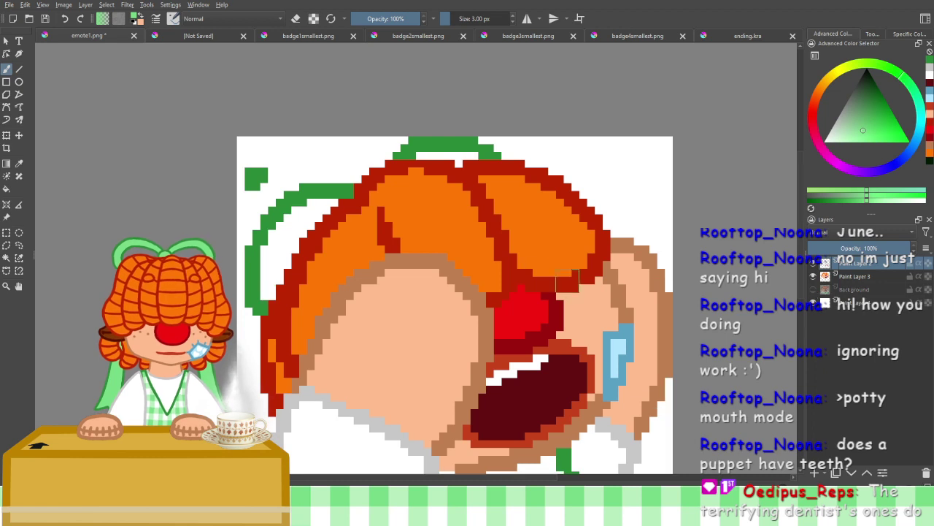
Paint the insides of the left and top bow loops light green on Paint Layer 3
left_click_drag(537, 277, 565, 181)
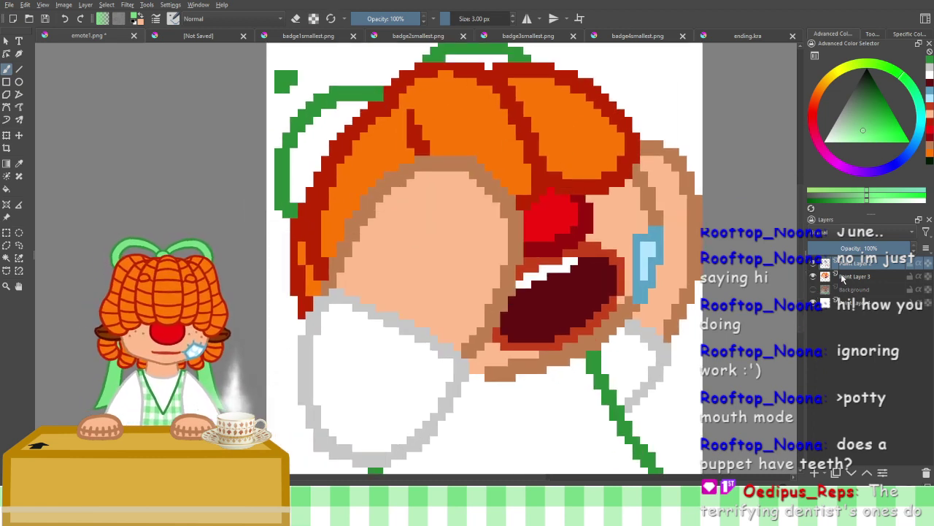
key("Page_Down")
mouse_move(347, 108)
left_mouse_down()
mouse_move(369, 105)
mouse_move(333, 111)
mouse_move(353, 106)
mouse_move(311, 129)
mouse_move(353, 111)
mouse_move(311, 137)
mouse_move(295, 166)
mouse_move(304, 144)
mouse_move(295, 196)
left_mouse_up()
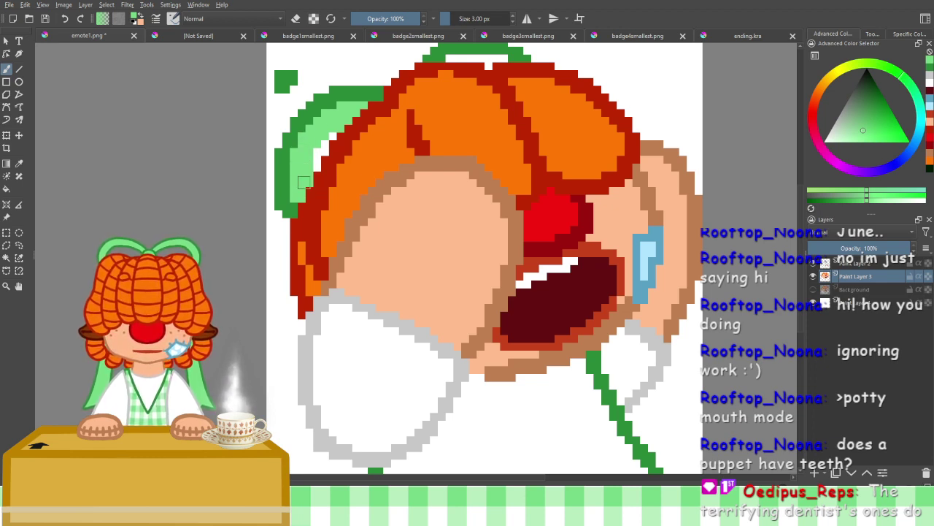
left_click_drag(493, 60, 450, 58)
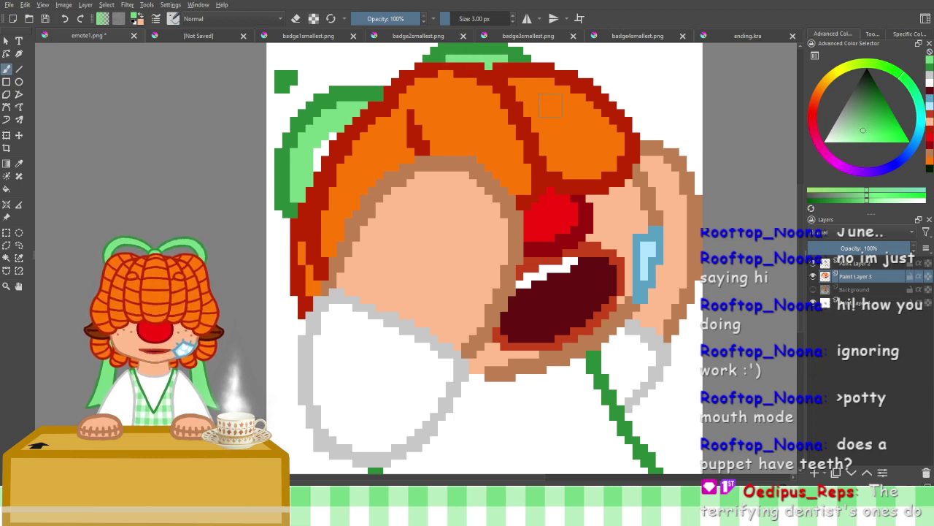
Set the brush colour to the bow outline's dark green from the recent colours
left_click_drag(488, 131, 482, 176)
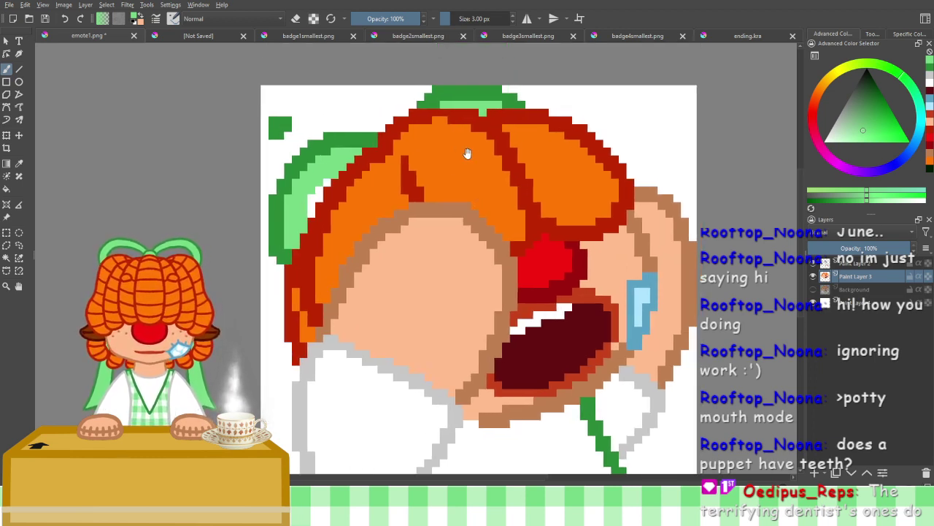
left_click(929, 71)
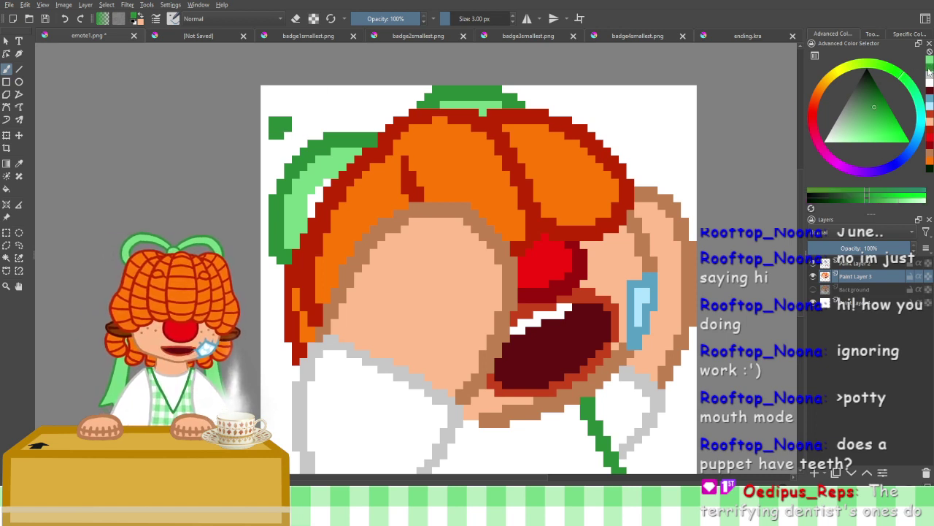
left_click(826, 267)
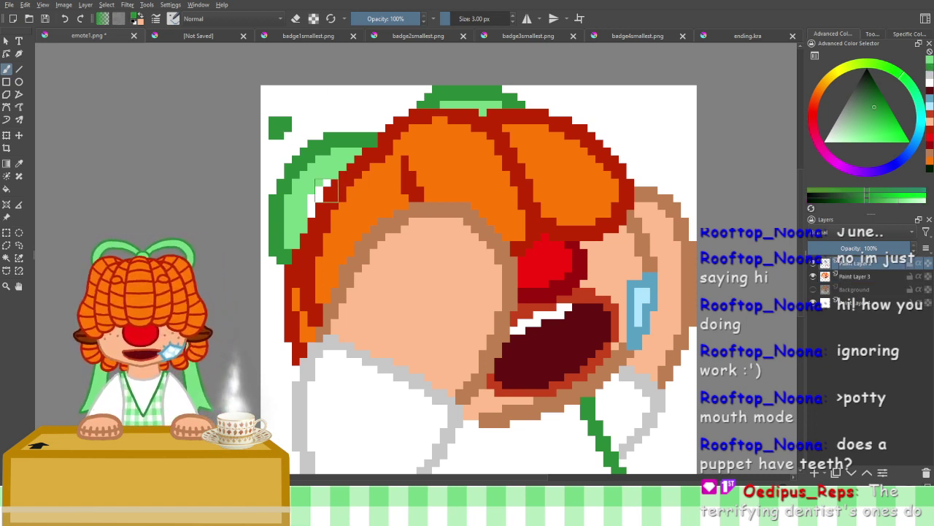
left_click_drag(322, 190, 327, 183)
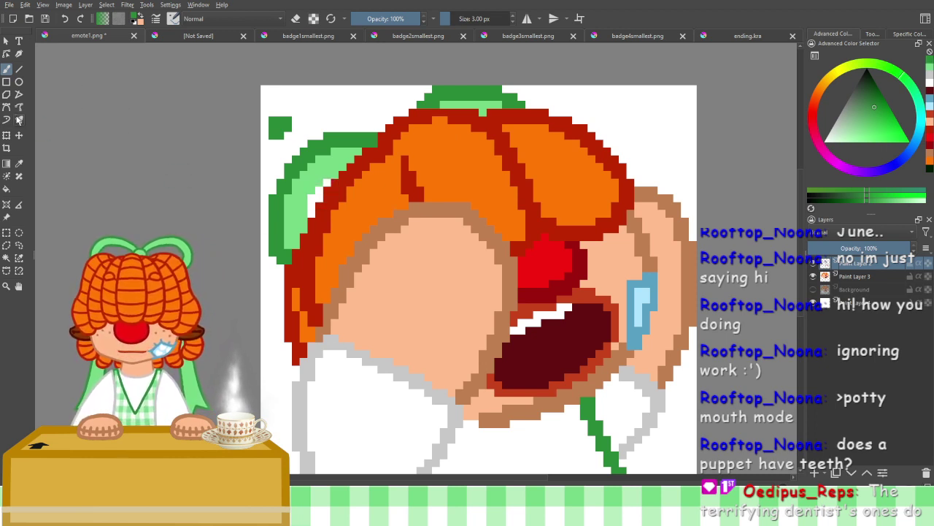
left_click(7, 188)
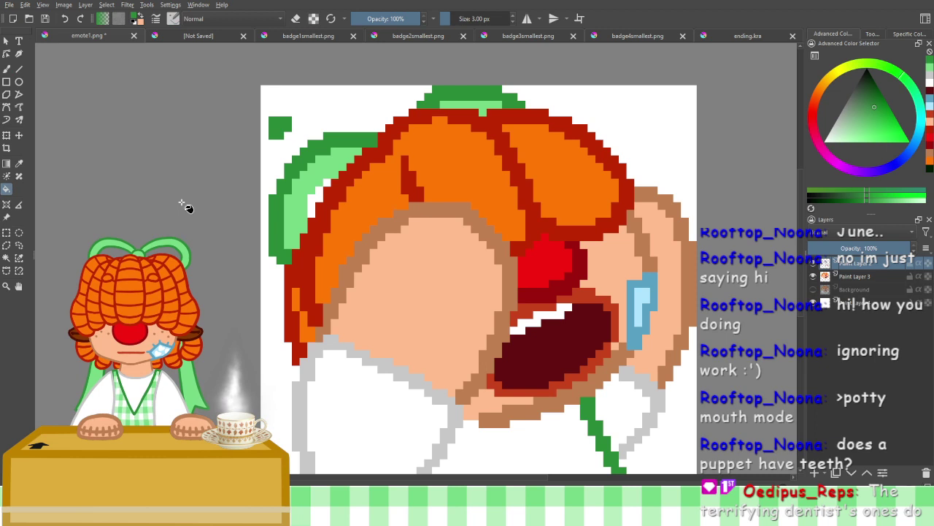
left_click(317, 184)
key("ctrl+z")
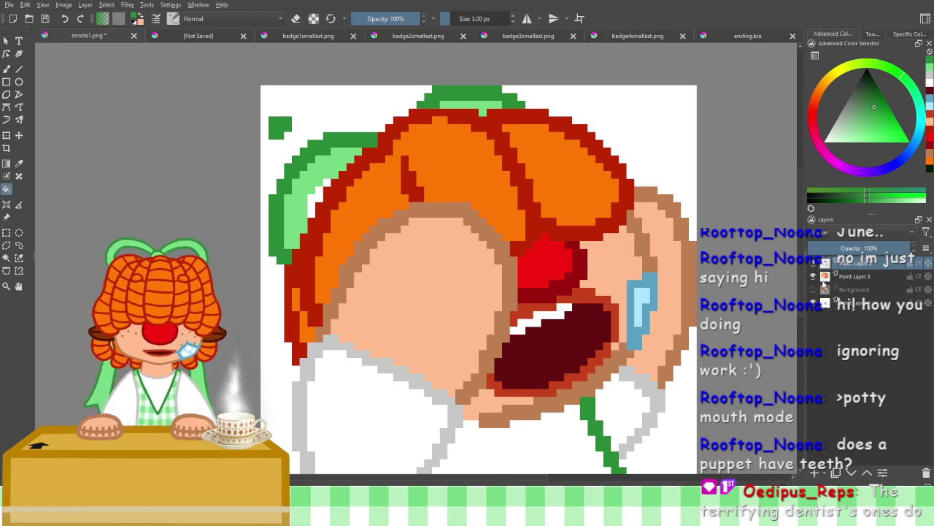
Paint the white gap between the left bow loop and the hair dark green on Paint Layer 3
left_click(828, 279)
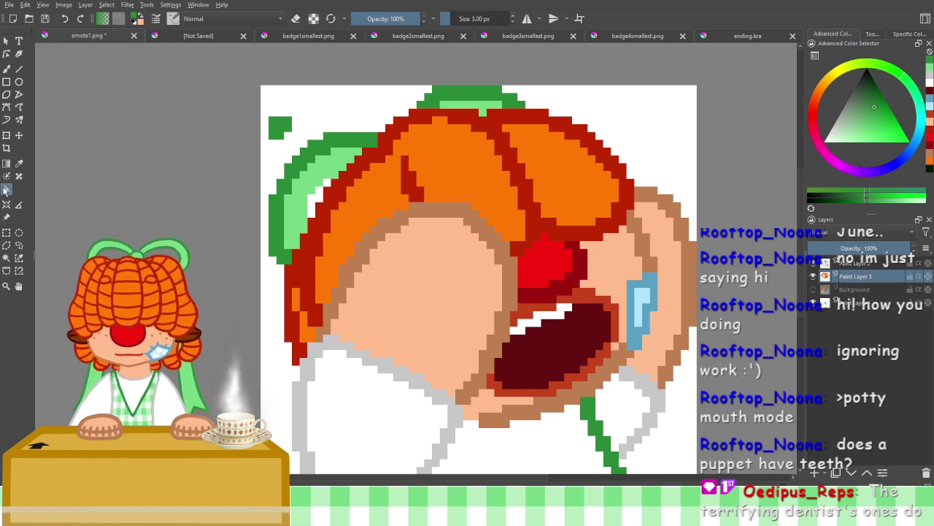
left_click(7, 68)
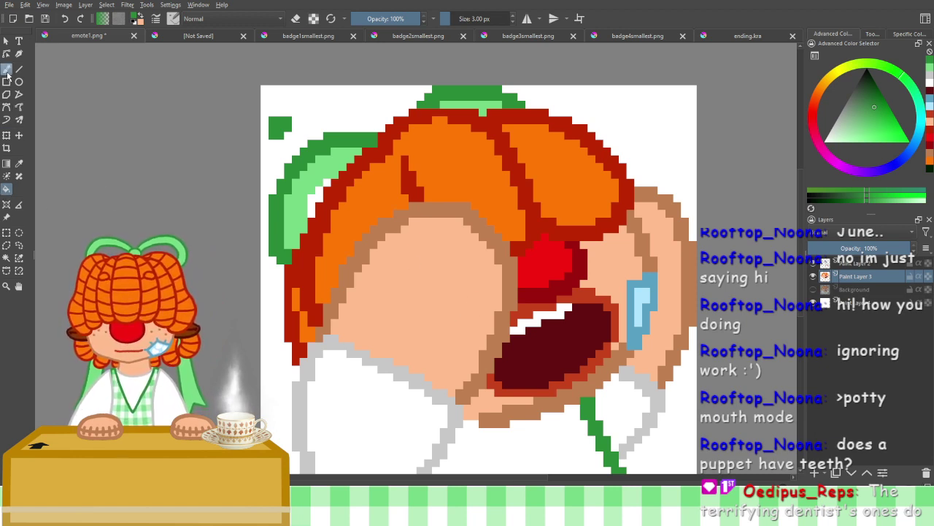
left_click(325, 183)
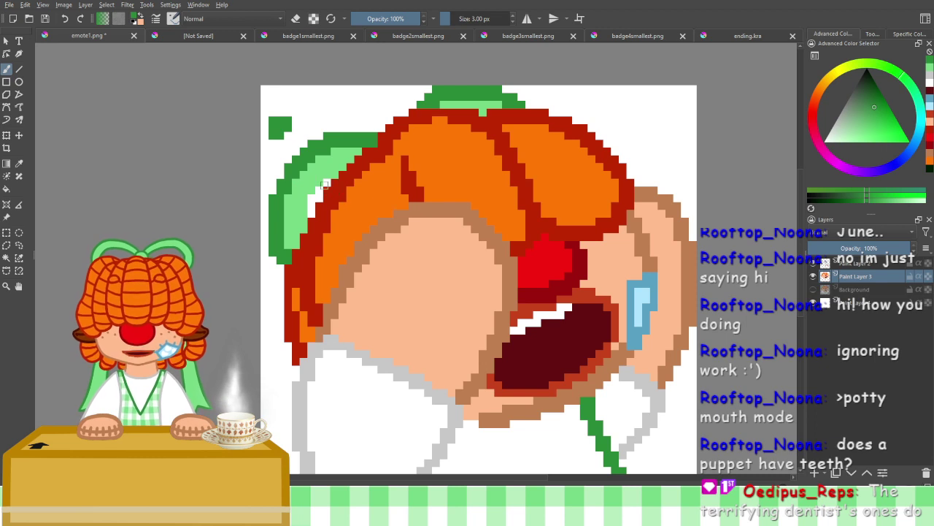
left_click_drag(319, 189, 319, 198)
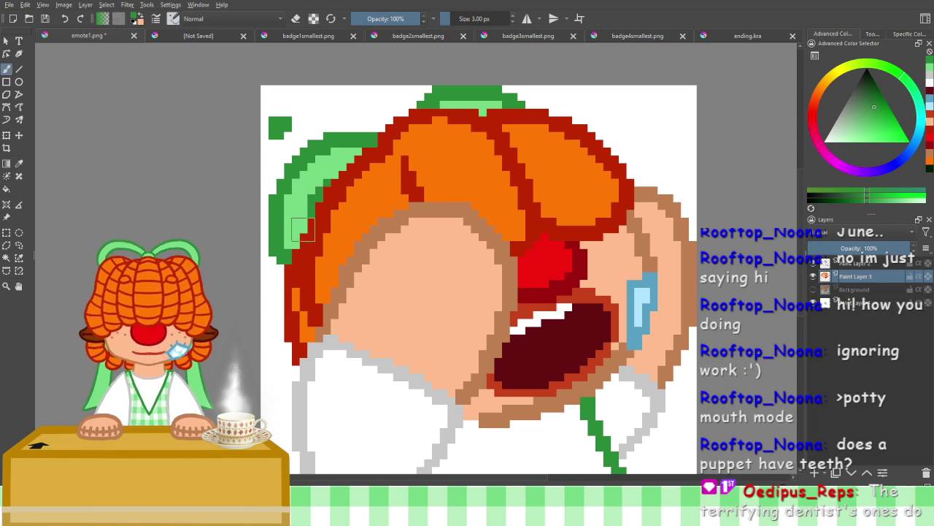
Show the Background layer, sample the pale green of the checkered apron, and hide the layer again
left_click_drag(505, 329, 527, 205)
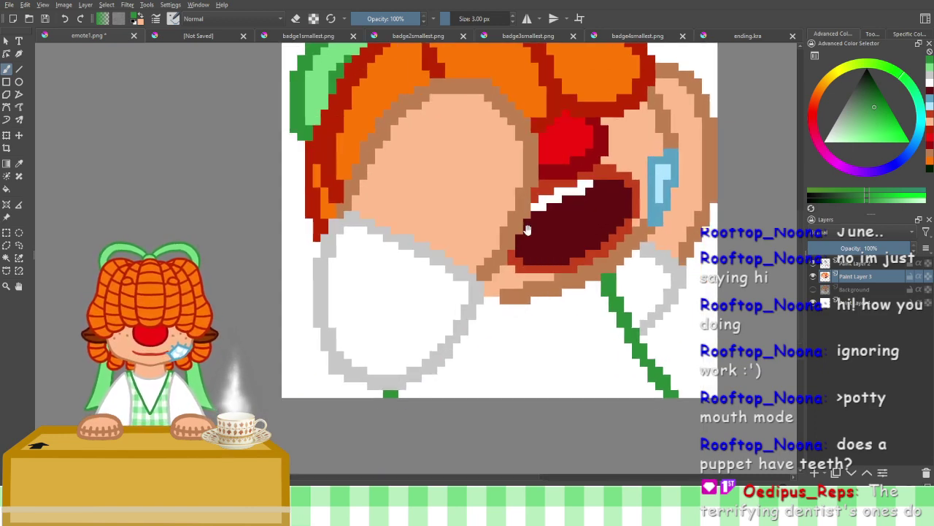
left_click(814, 289)
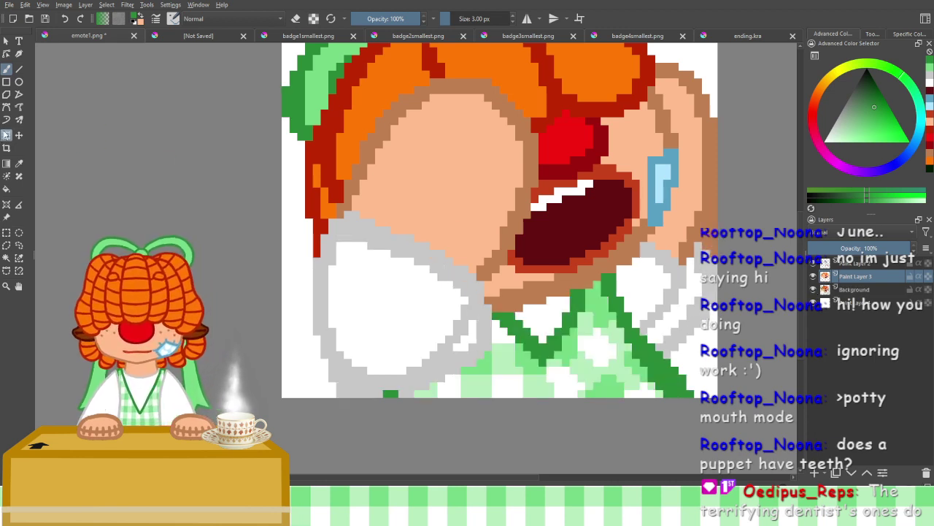
left_click(19, 164)
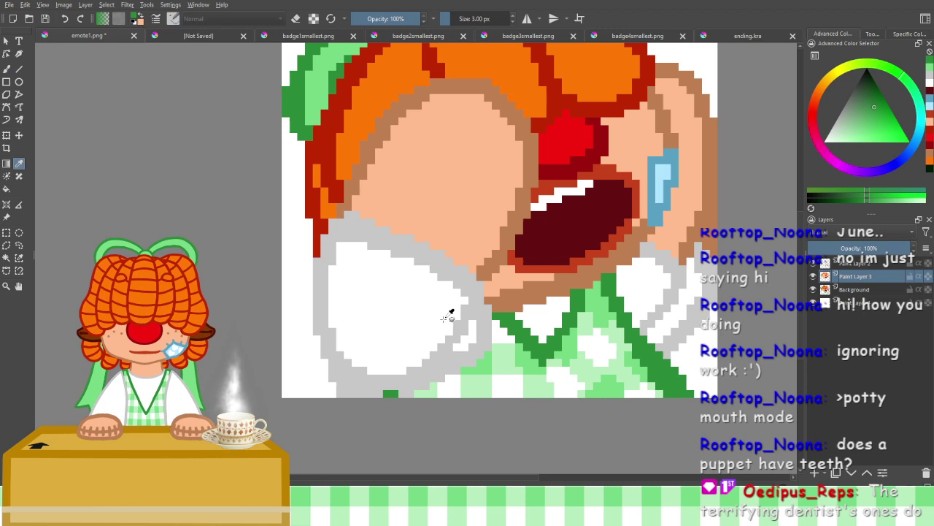
left_click(591, 359)
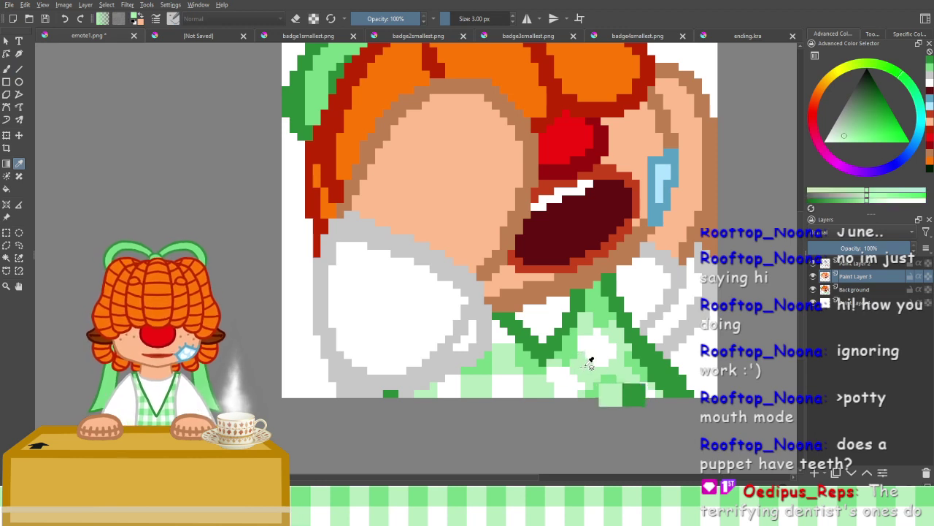
left_click(813, 290)
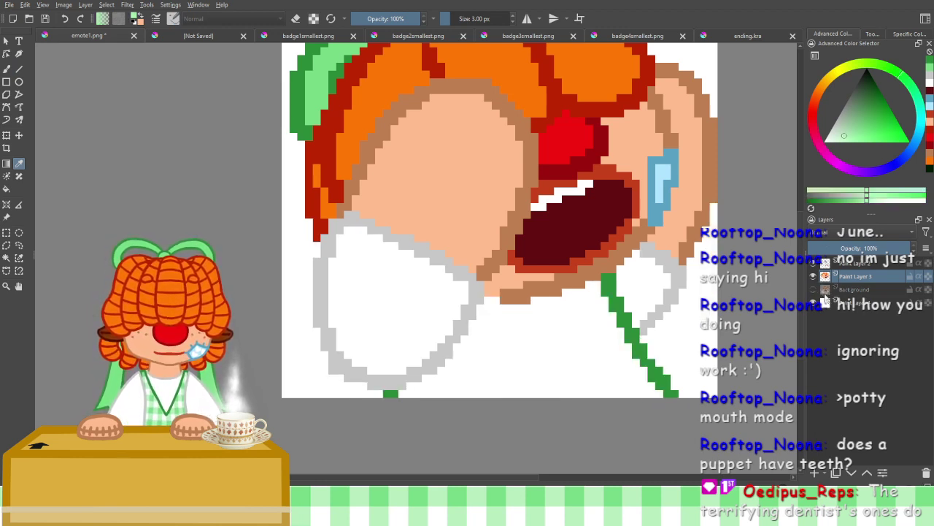
Move the hidden Background layer below Paint Layer 4 in the layer stack
key("Insert")
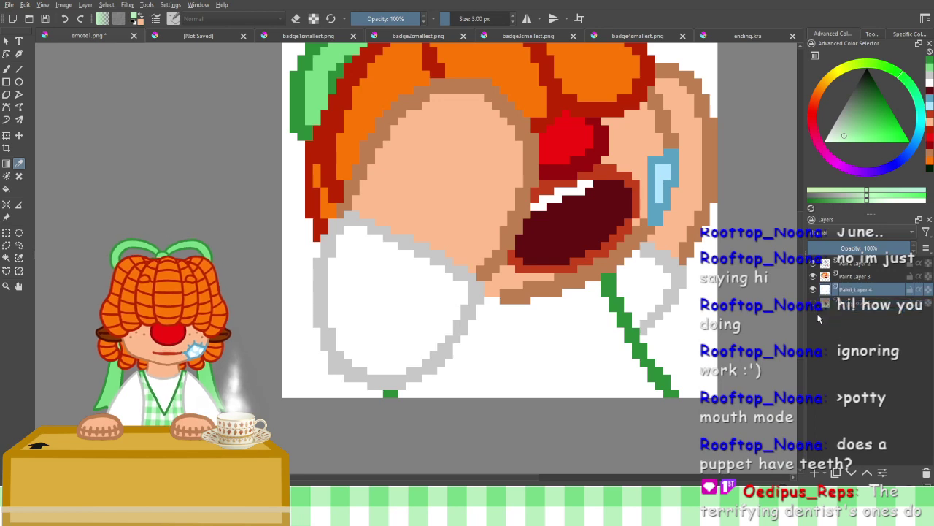
left_click(821, 302)
mouse_move(469, 176)
left_mouse_down()
mouse_move(456, 263)
mouse_move(438, 229)
mouse_move(437, 196)
left_mouse_up()
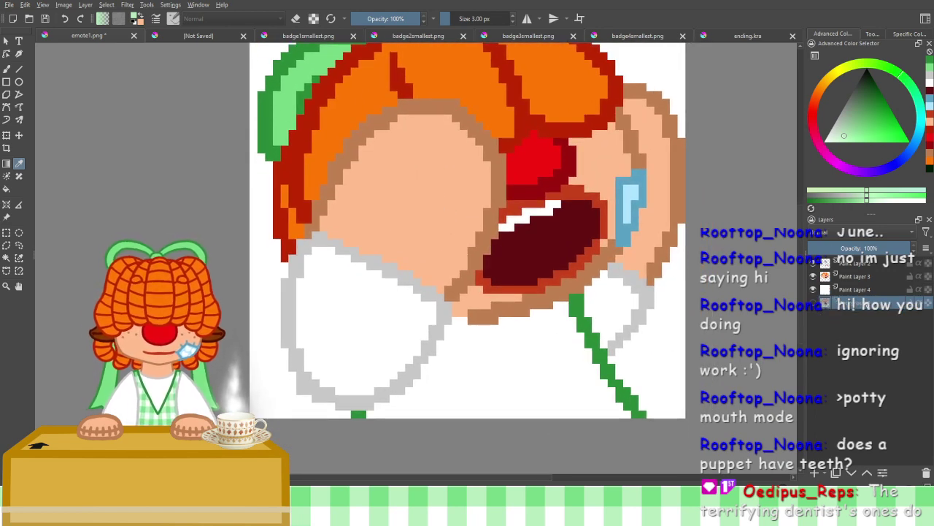
mouse_move(344, 138)
left_mouse_down()
mouse_move(368, 207)
mouse_move(360, 182)
left_mouse_up()
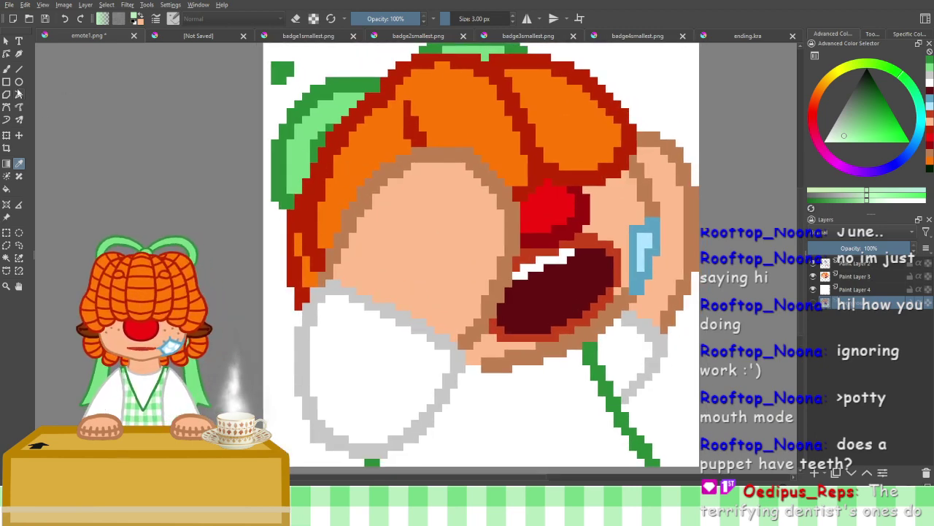
Brush a pale green patch onto the apron area below the chin on Paint Layer 3
left_click(847, 262)
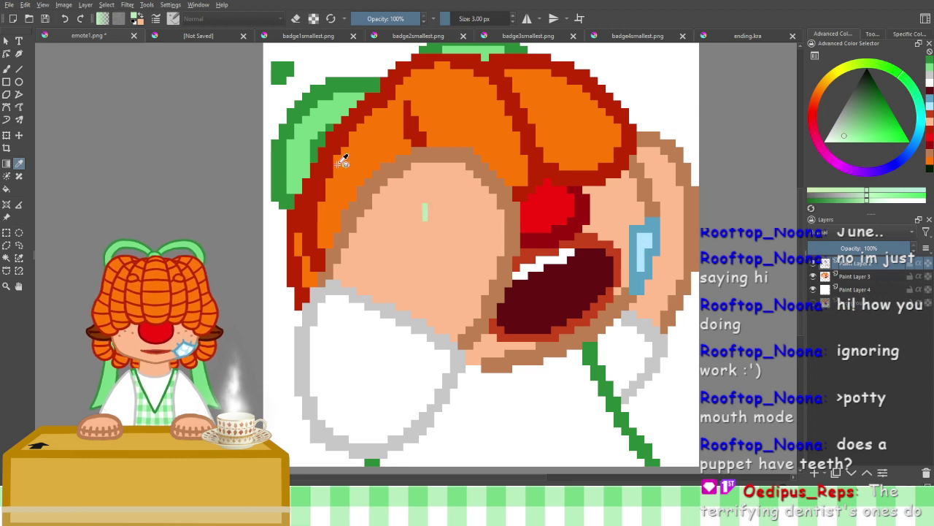
left_click(6, 68)
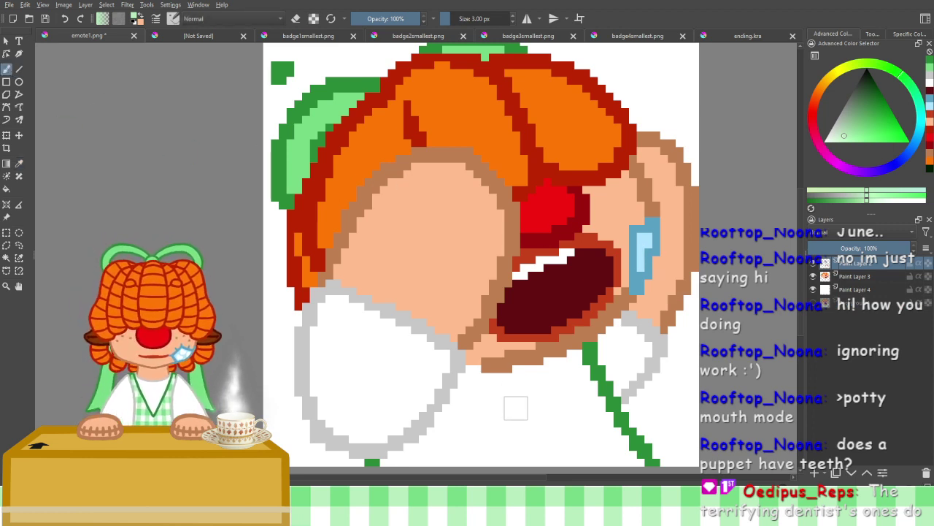
left_click(865, 279)
mouse_move(532, 416)
left_mouse_down()
mouse_move(537, 435)
mouse_move(577, 444)
mouse_move(542, 396)
mouse_move(541, 322)
left_mouse_up()
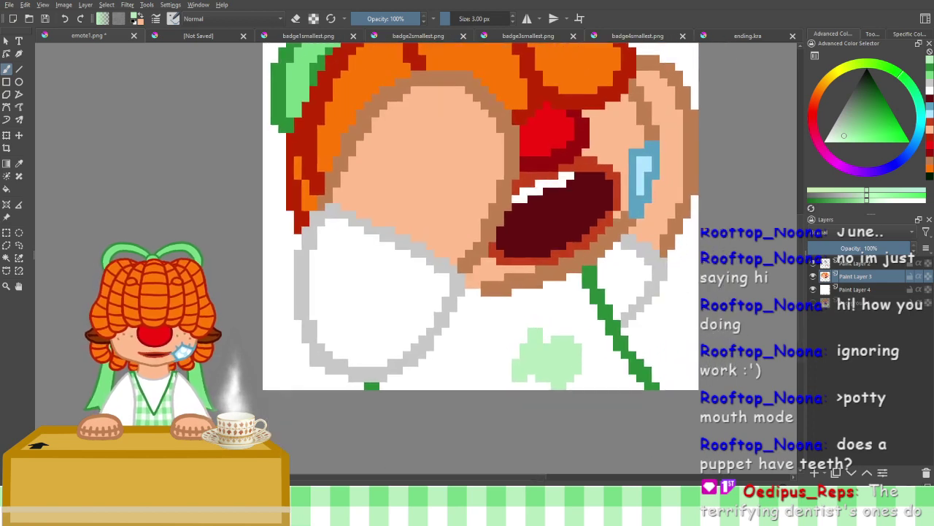
Erase the stray dark green square beside the left bow loop on the top paint layer
left_click(849, 264)
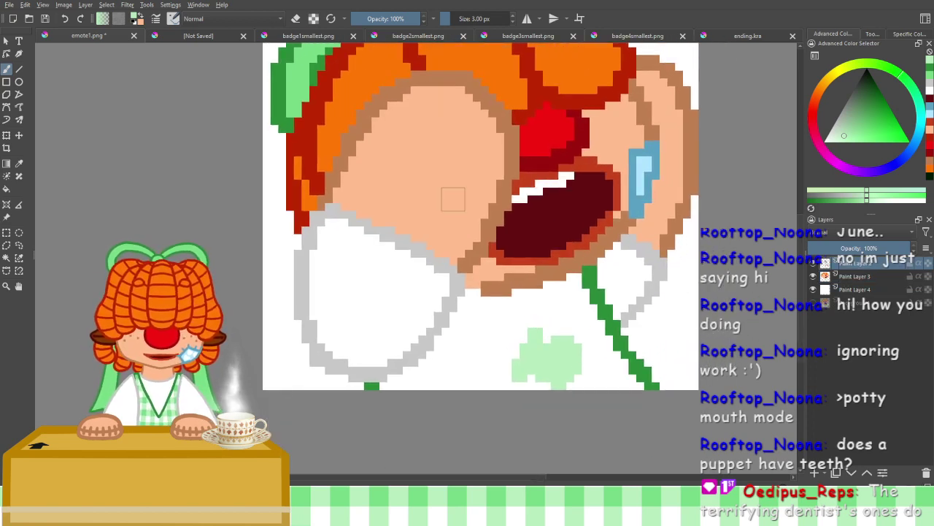
left_click_drag(453, 200, 467, 307)
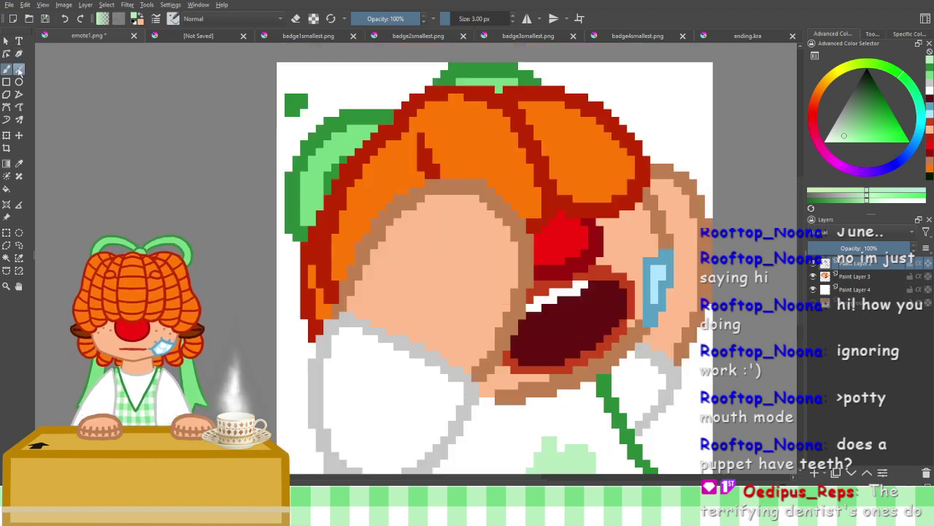
left_click(296, 18)
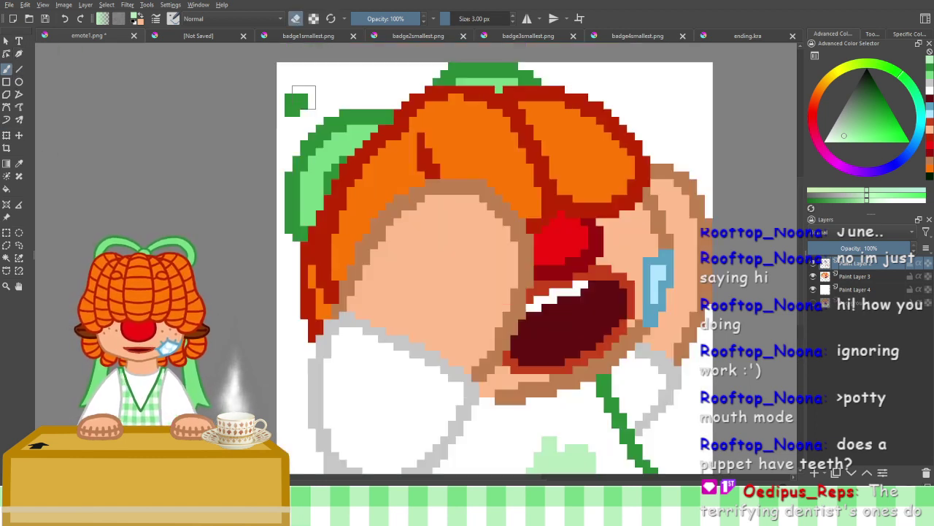
left_click(296, 105)
Extend the brown chin outline with the brush so that it meets the large sleeve's cuff
mouse_move(425, 315)
left_mouse_down()
mouse_move(404, 181)
mouse_move(371, 134)
left_mouse_up()
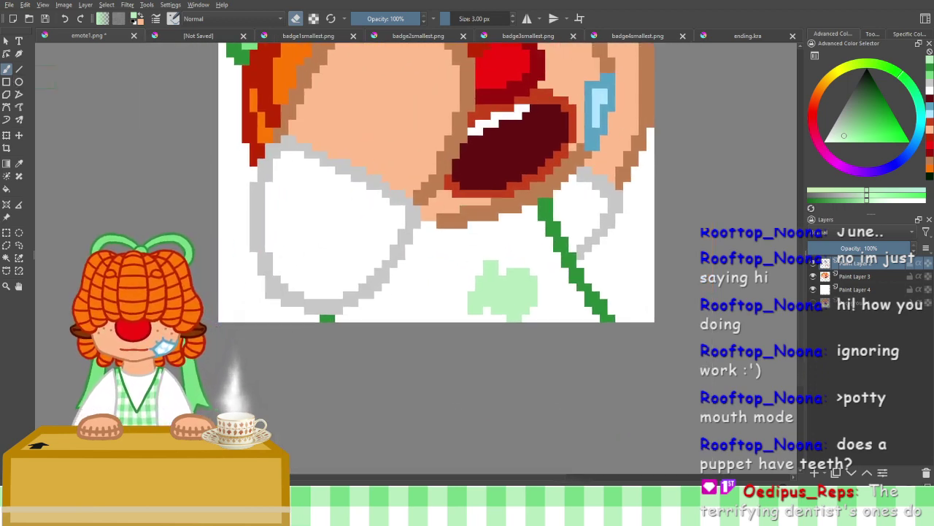
left_click(929, 167)
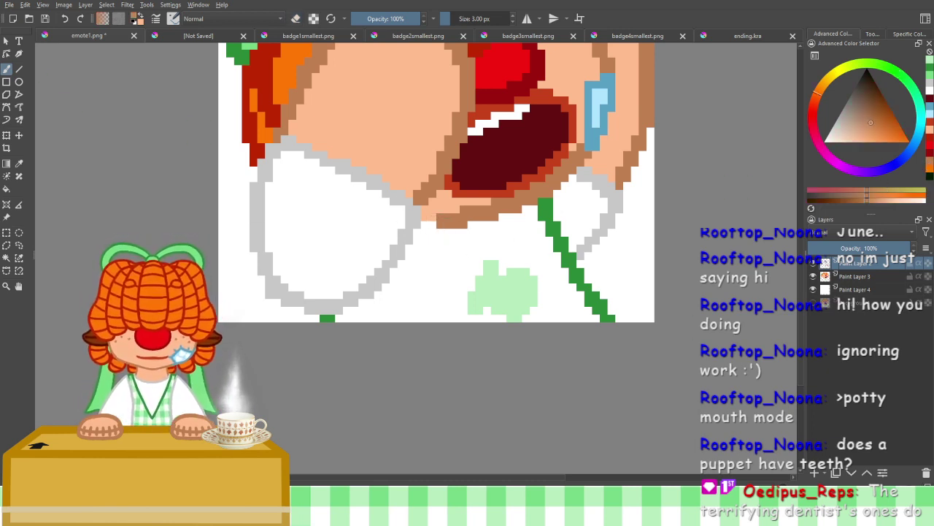
left_click(429, 221)
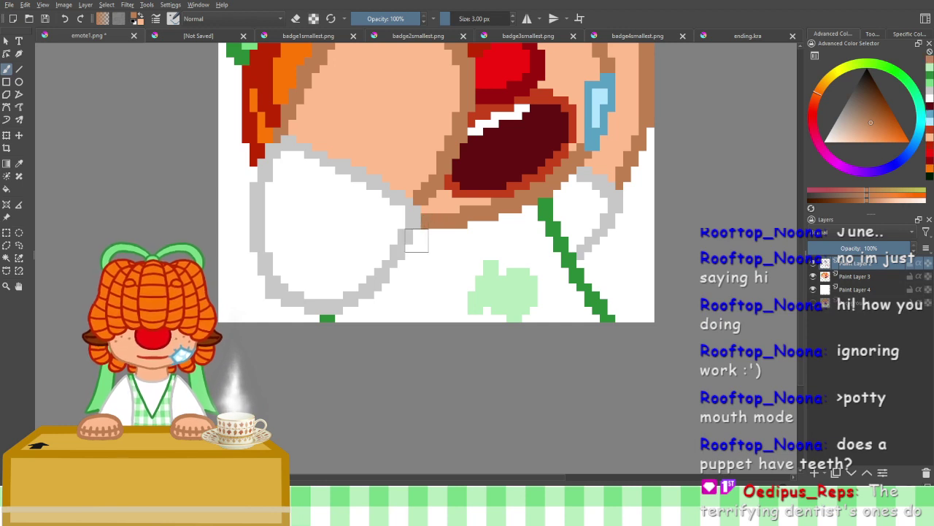
scroll(447, 248, "down", 4)
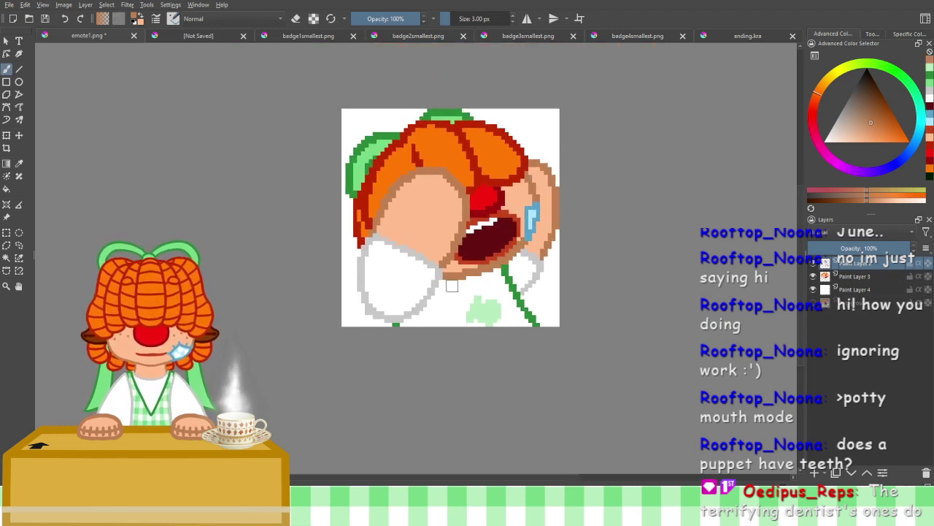
scroll(452, 285, "down", 1)
scroll(450, 285, "up", 5)
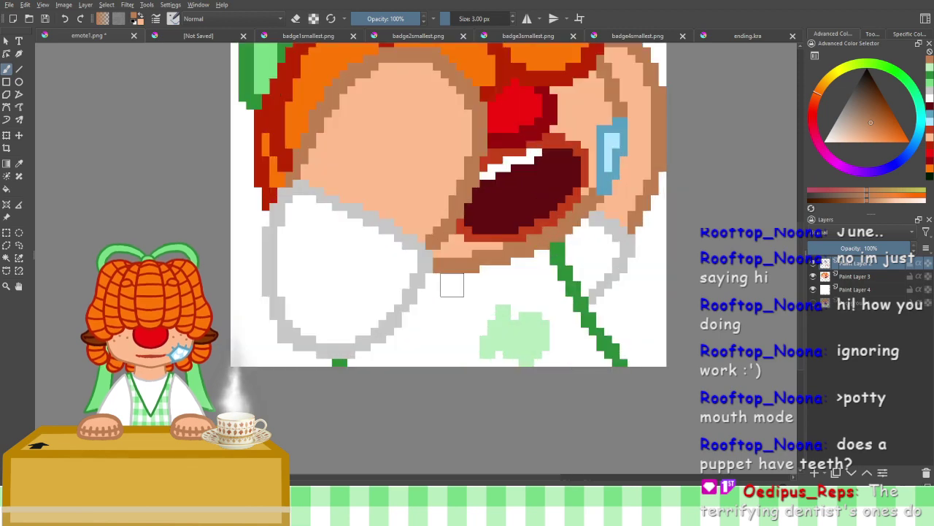
scroll(454, 287, "down", 3)
scroll(433, 293, "down", 6)
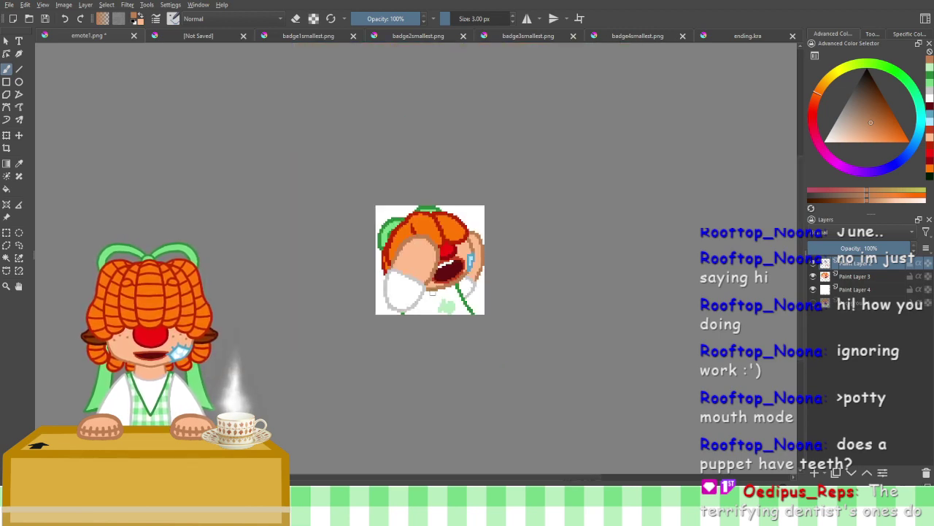
scroll(429, 300, "up", 7)
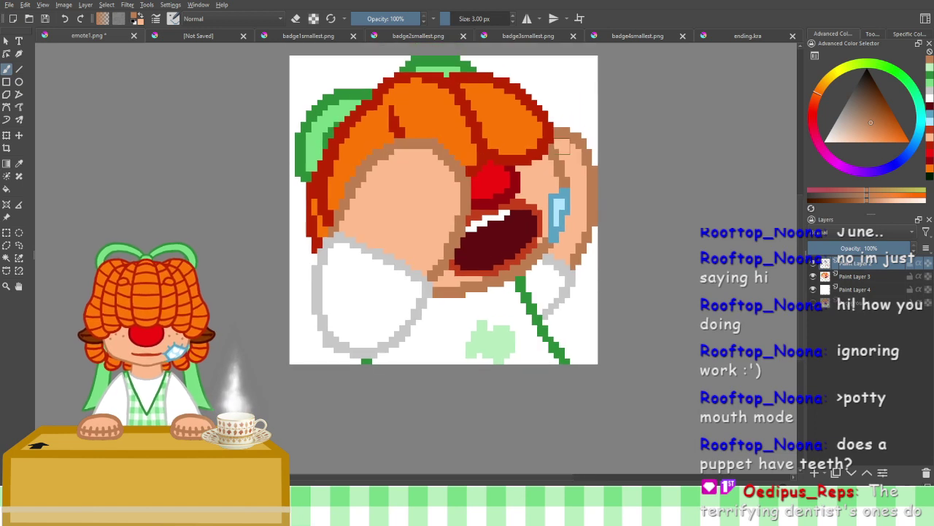
mouse_move(445, 159)
left_mouse_down()
mouse_move(445, 208)
mouse_move(410, 263)
left_mouse_up()
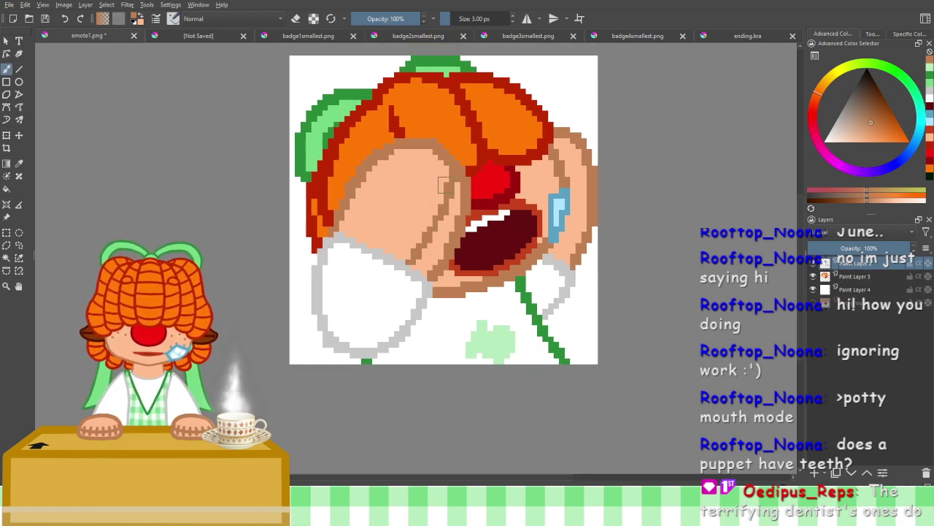
key("ctrl+z")
mouse_move(454, 177)
left_mouse_down()
mouse_move(443, 231)
mouse_move(418, 267)
left_mouse_up()
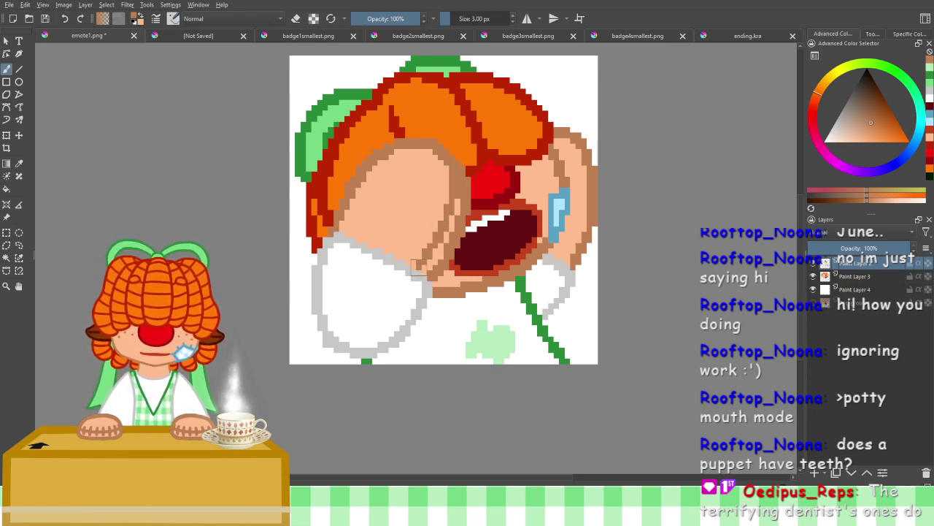
key("ctrl+z")
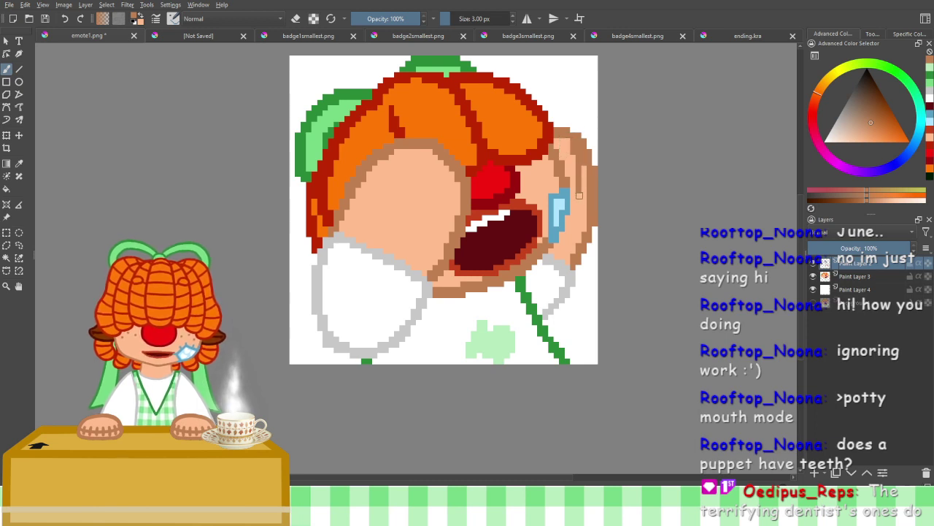
Draw brown inner lines inside the hand beside the blue tear on the top paint layer
mouse_move(567, 248)
left_mouse_down()
mouse_move(573, 156)
mouse_move(581, 194)
mouse_move(568, 244)
left_mouse_up()
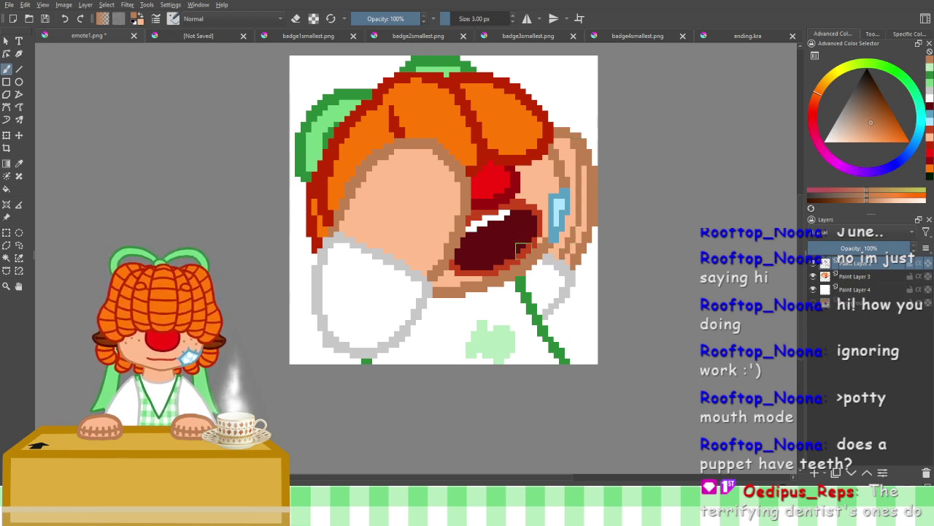
Add short brown cross marks between the inner lines of the hand beside the blue tear on Paint Layer 2
left_click_drag(552, 252, 444, 280)
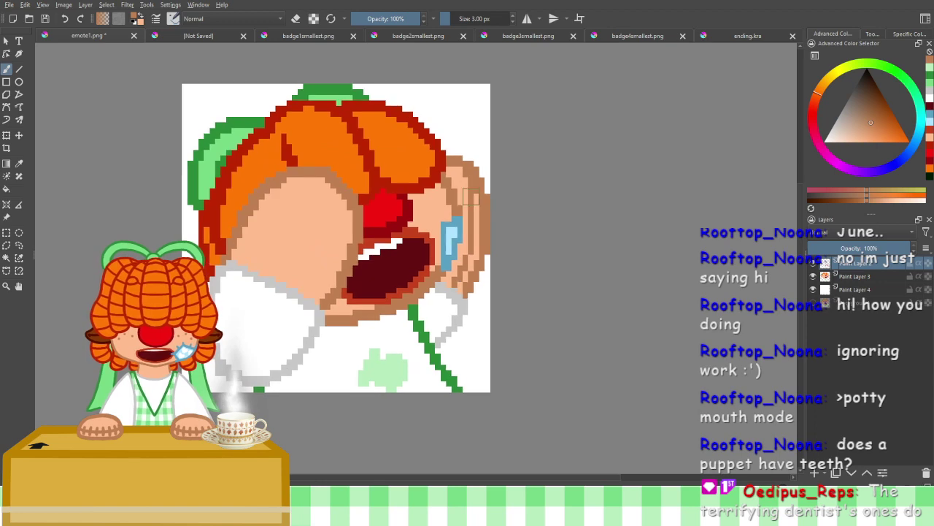
scroll(462, 196, "up", 2)
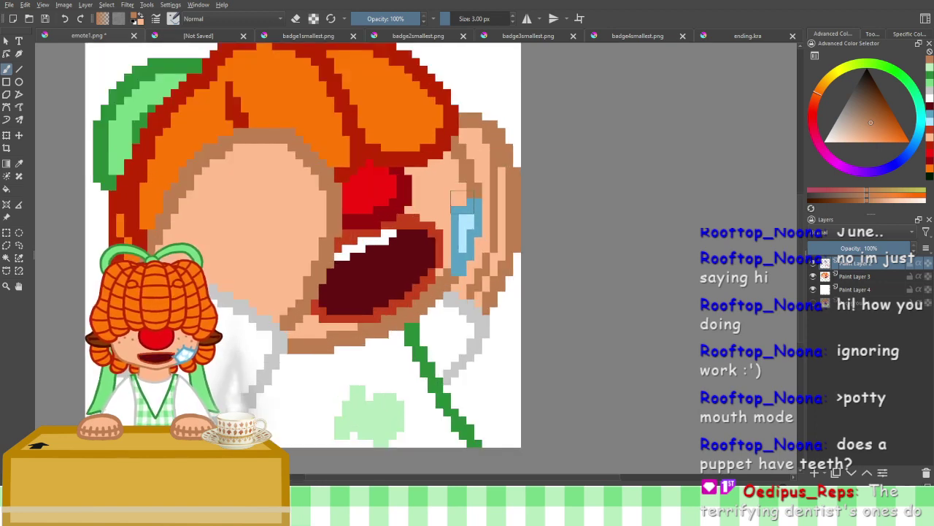
scroll(481, 176, "down", 2)
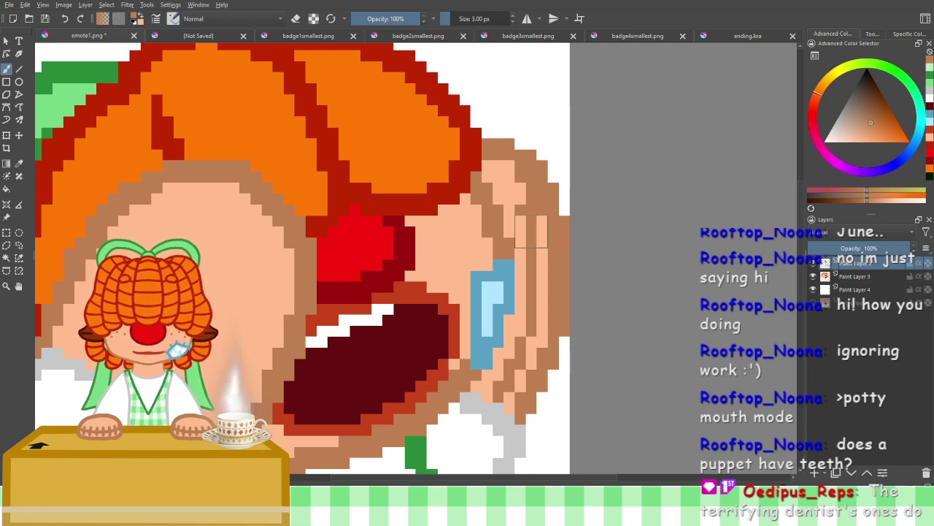
left_click(539, 232)
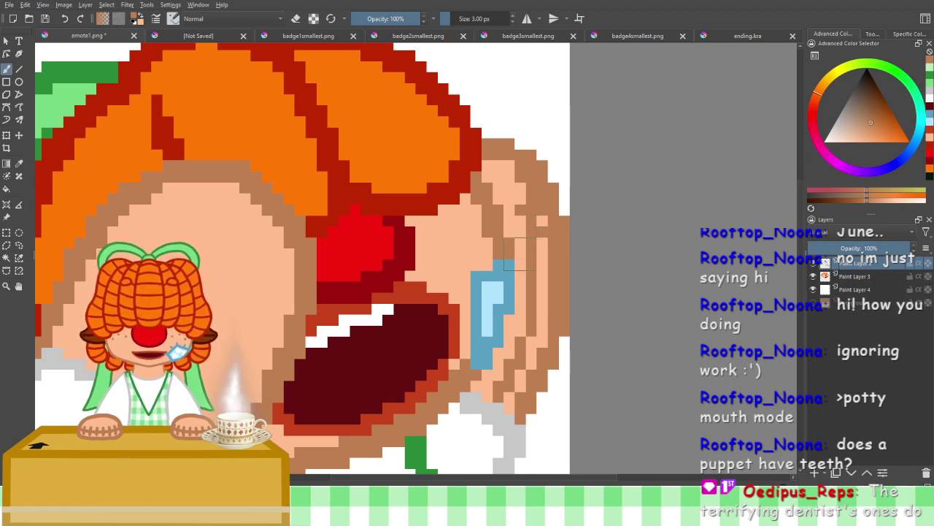
left_click(519, 254)
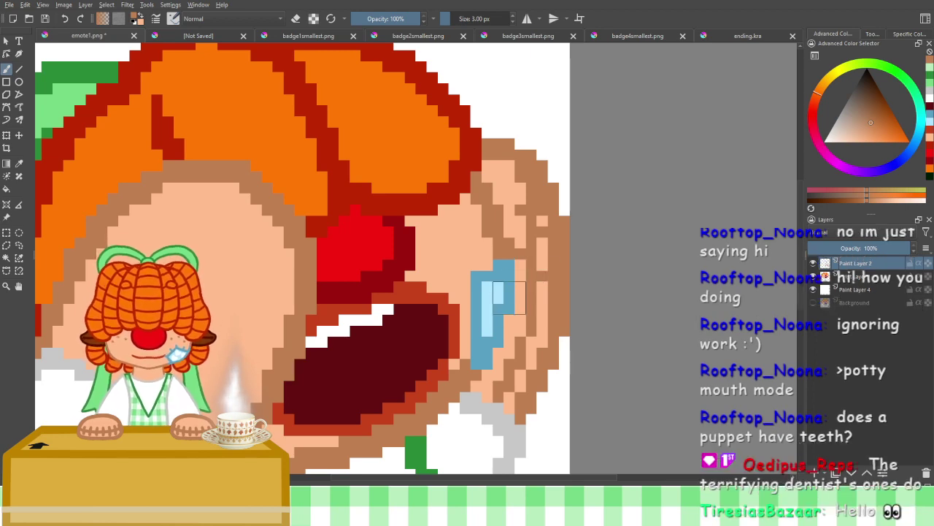
left_click_drag(520, 308, 541, 214)
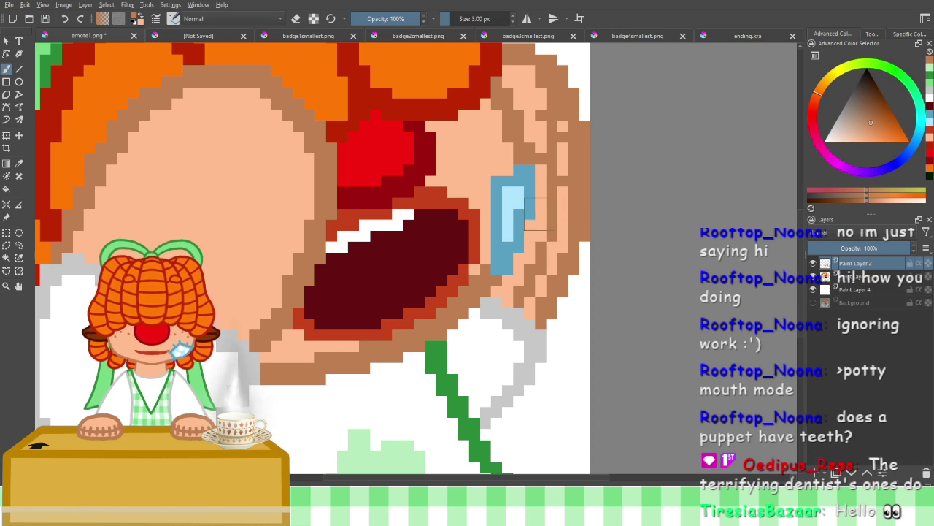
left_click(541, 213)
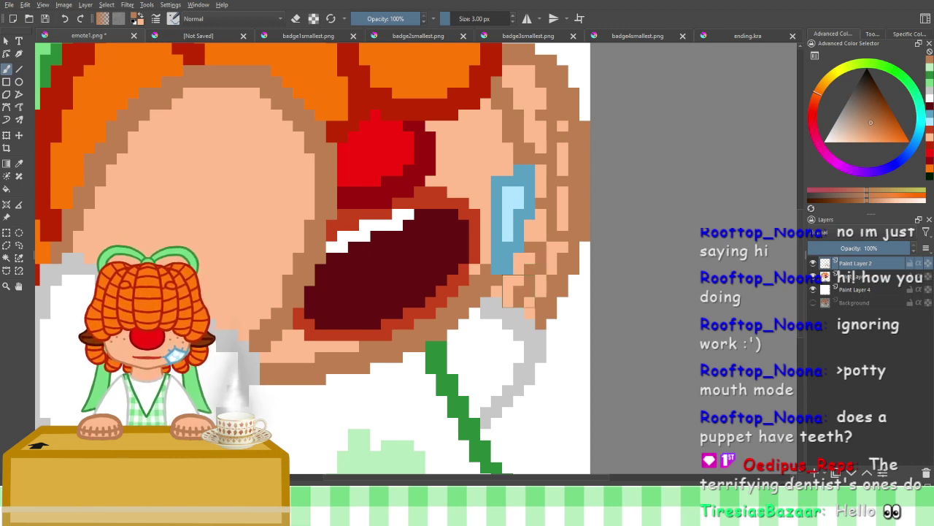
scroll(524, 286, "down", 6)
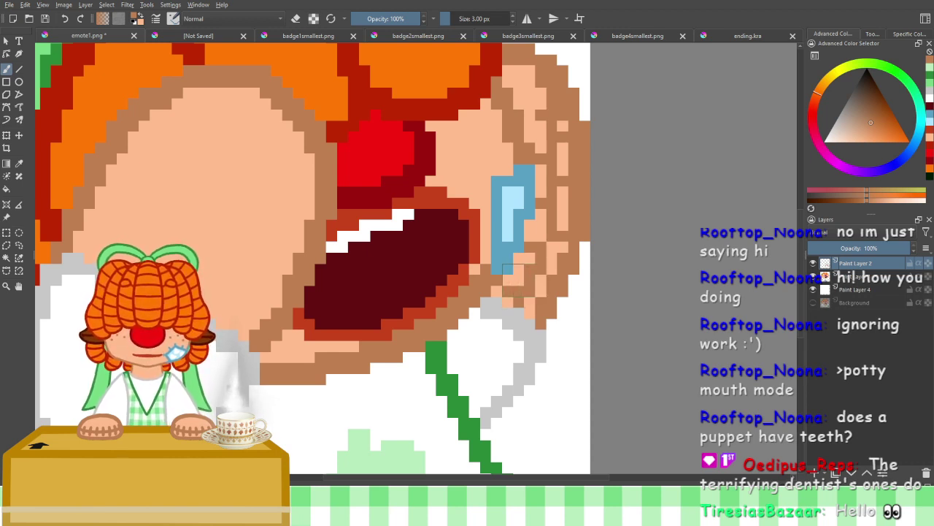
scroll(486, 261, "up", 6)
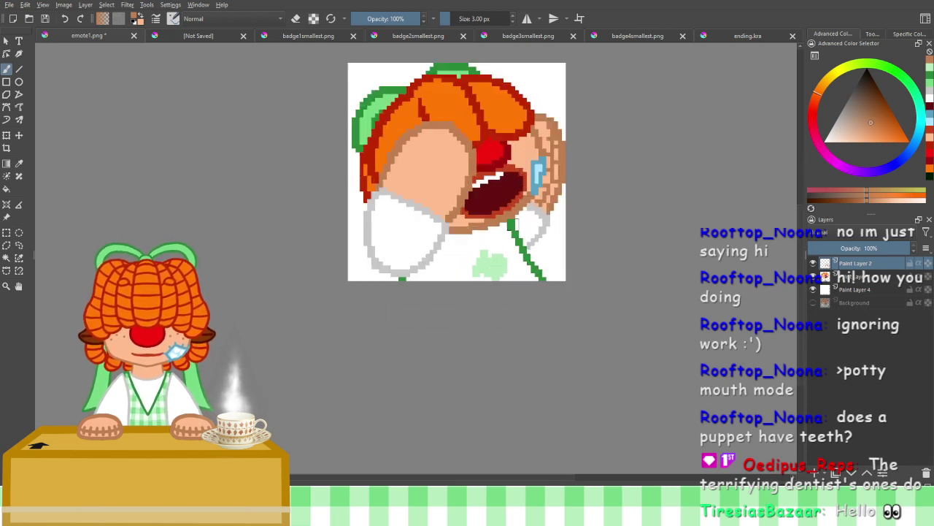
Draw a short dark green neckline edge slanting down from the chin to the pale green patch on Paint Layer 2
left_click_drag(486, 260, 484, 310)
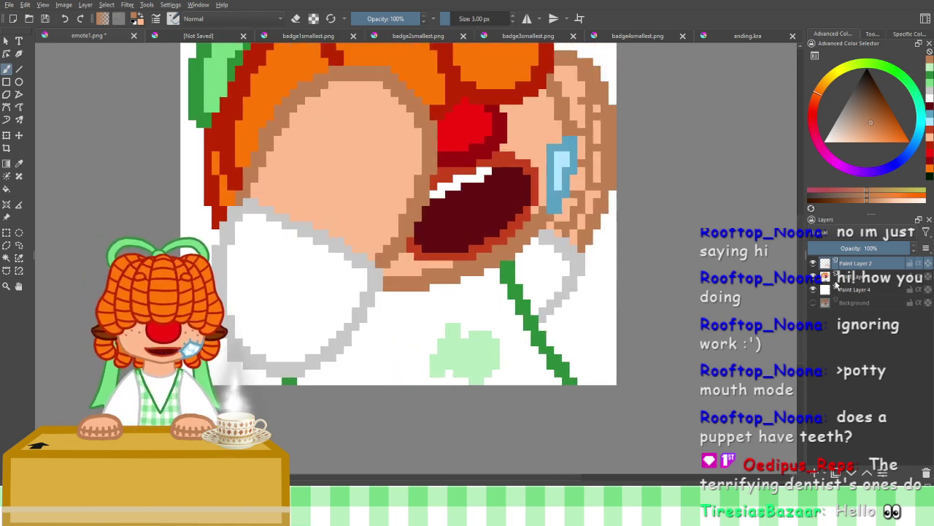
left_click(854, 278)
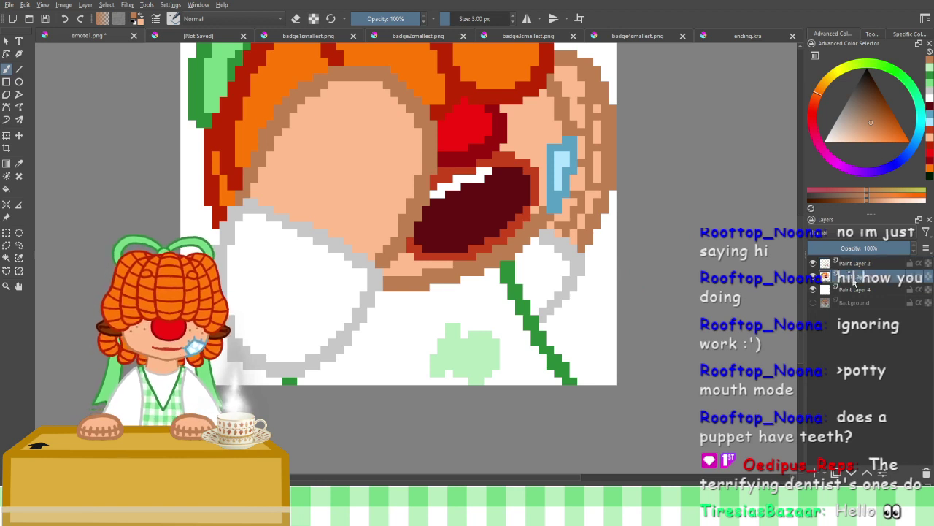
scroll(523, 292, "up", 1)
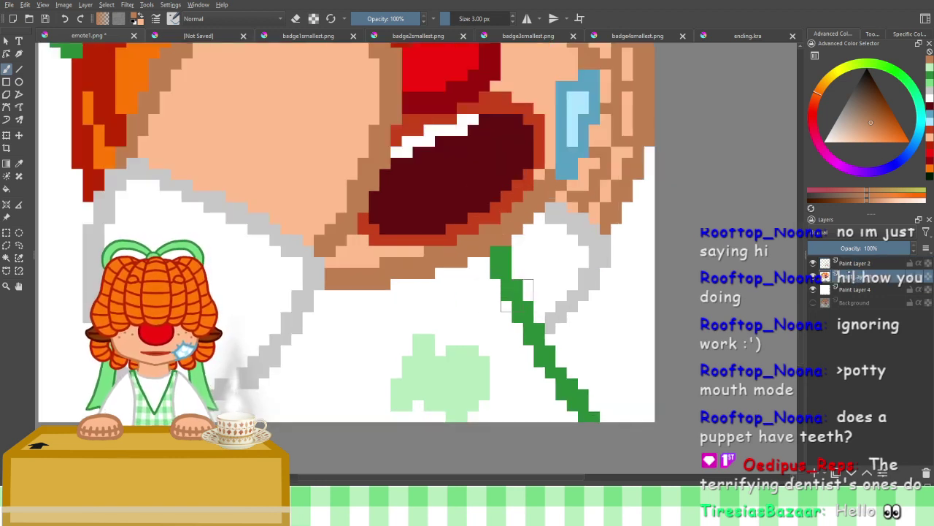
left_click(929, 81)
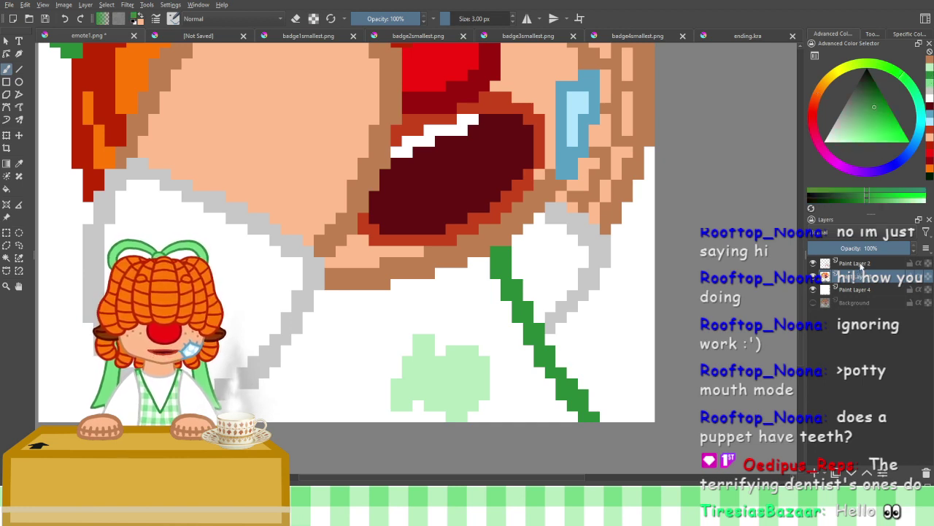
left_click(860, 264)
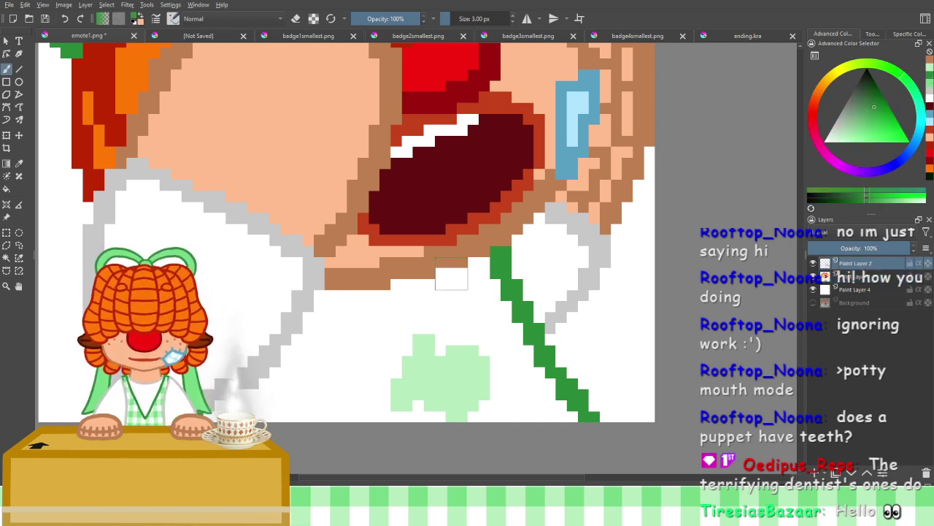
left_click_drag(451, 273, 424, 333)
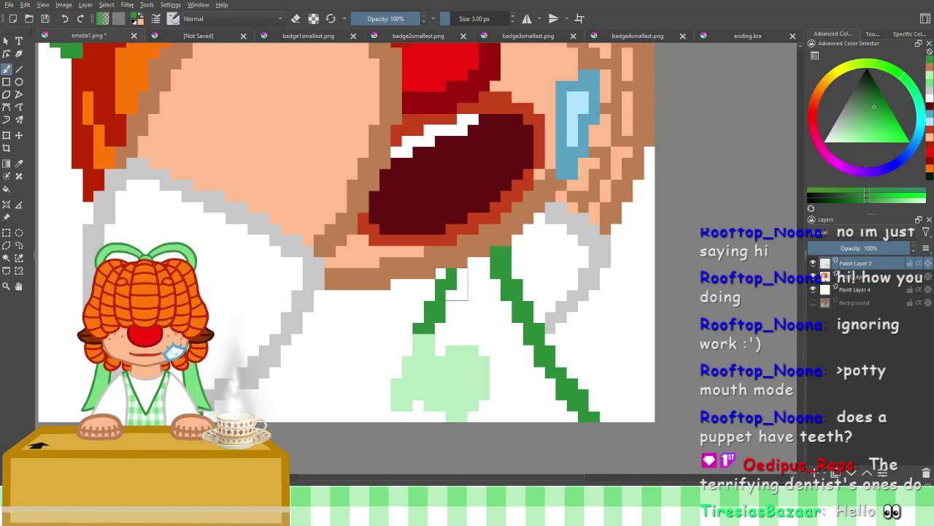
key("ctrl+z")
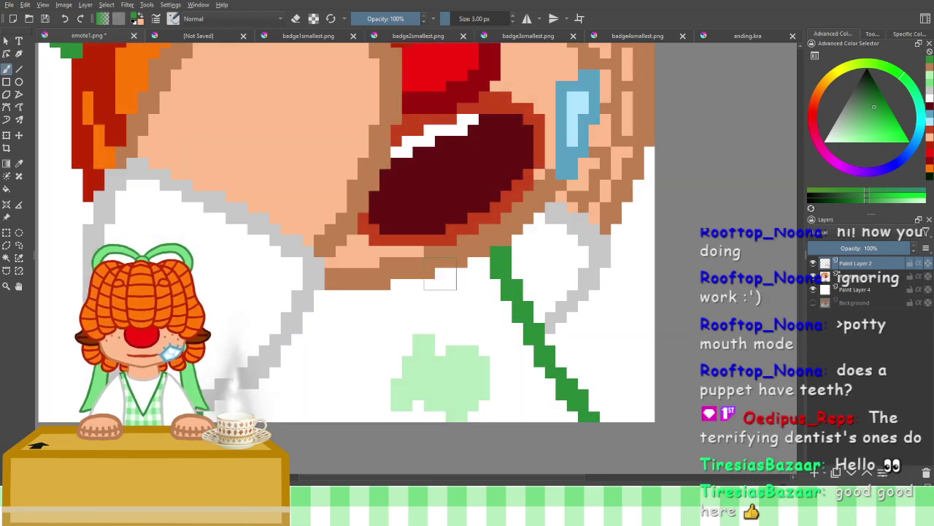
left_click_drag(448, 277, 425, 353)
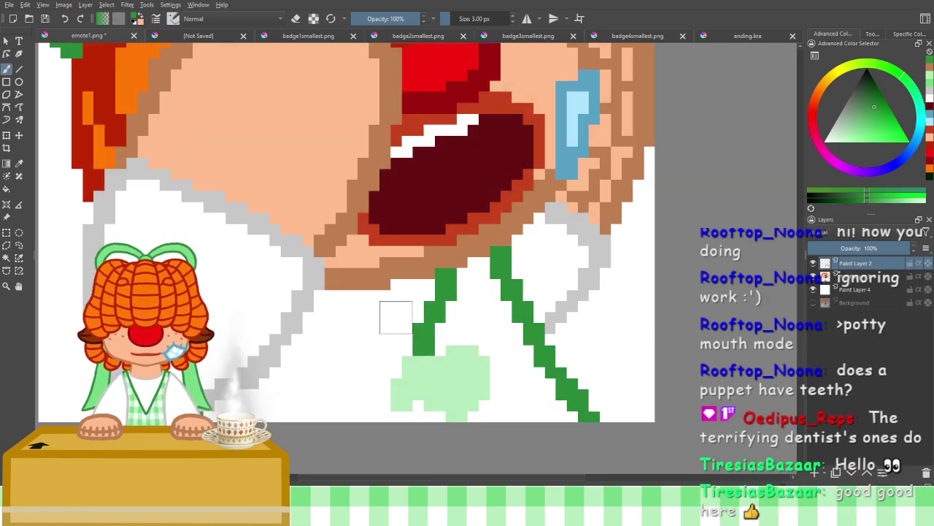
Draw the other dark green neckline edge from the large sleeve's cuff to close the V, and extend its tip
mouse_move(337, 304)
left_mouse_down()
mouse_move(399, 350)
mouse_move(419, 350)
mouse_move(318, 295)
left_mouse_up()
key("ctrl+z")
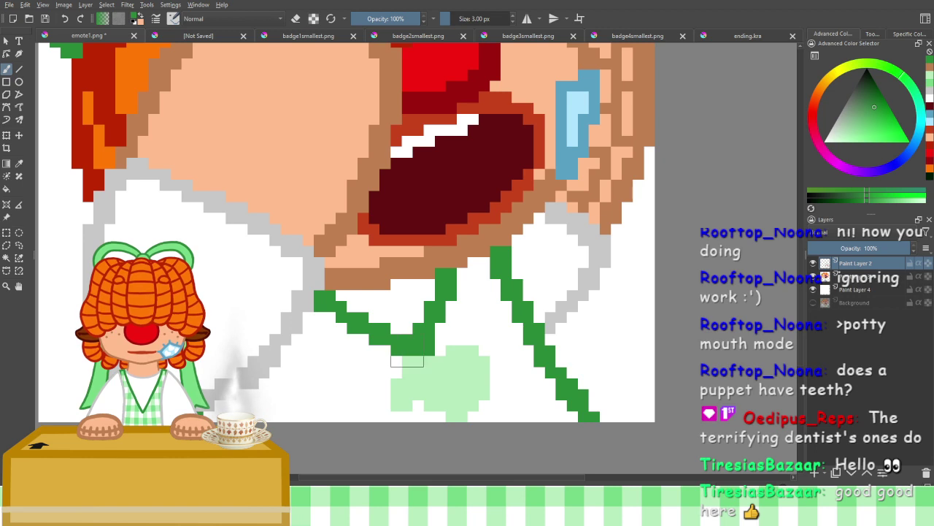
left_click_drag(417, 361, 406, 361)
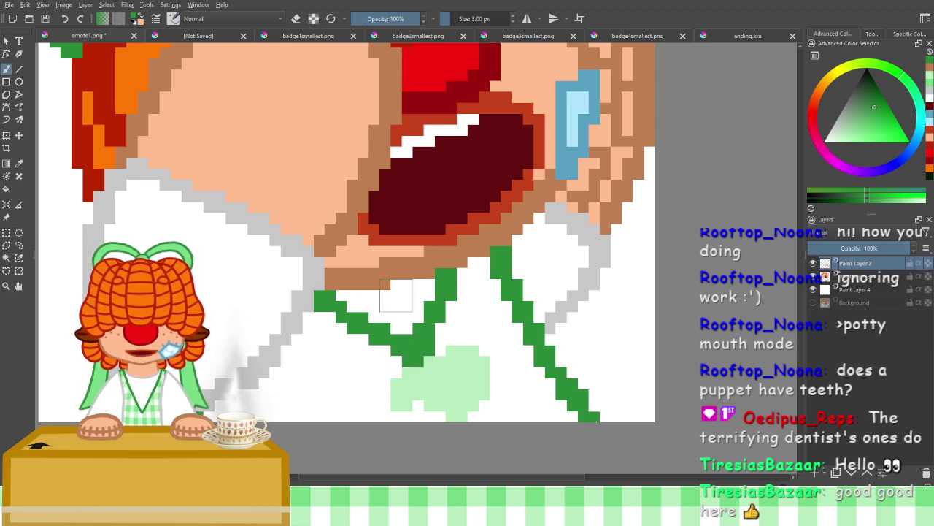
Erase the surplus dark green pixels along the inside of the V neckline's tip
left_click(297, 22)
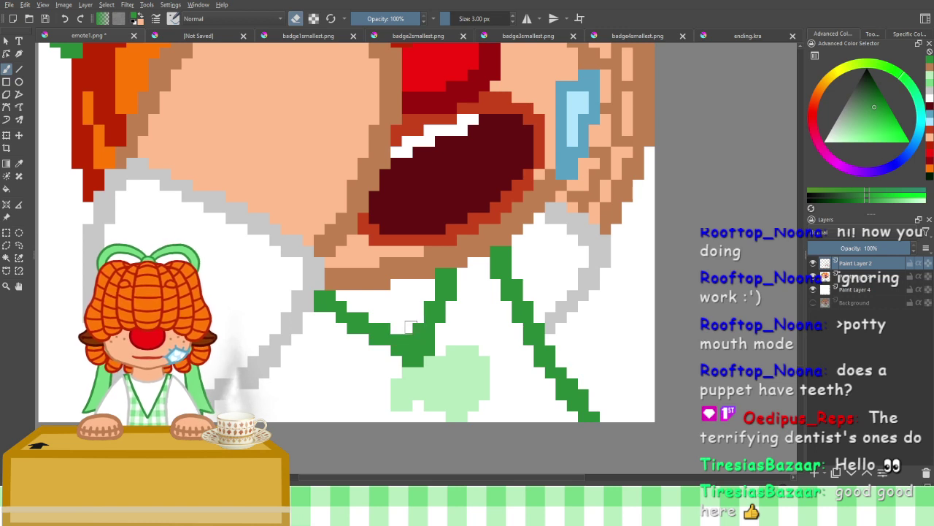
mouse_move(411, 327)
left_mouse_down()
mouse_move(407, 339)
mouse_move(417, 339)
left_mouse_up()
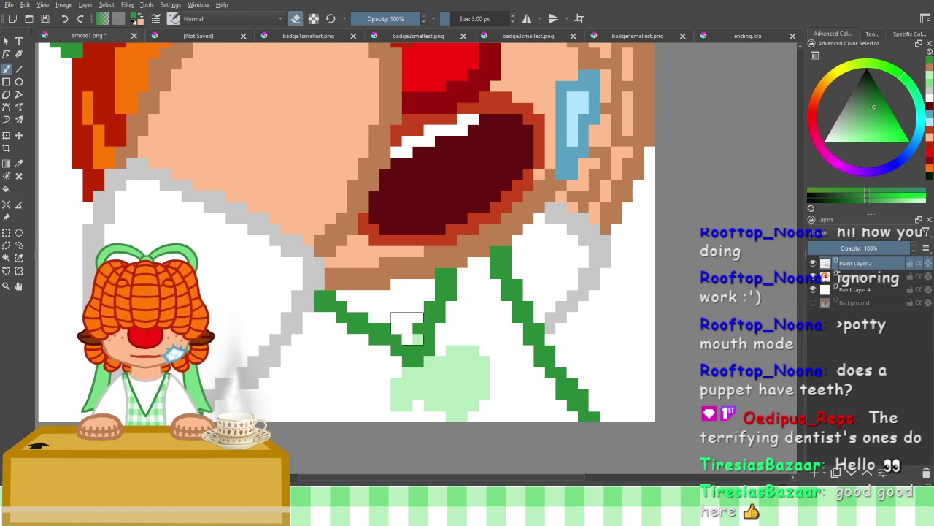
key("ctrl+z")
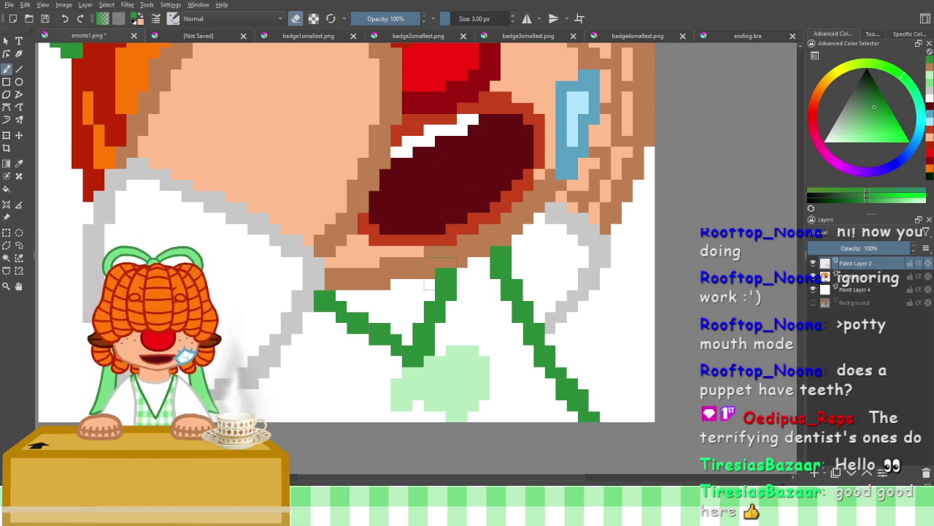
scroll(429, 285, "up", 2)
scroll(460, 276, "down", 3)
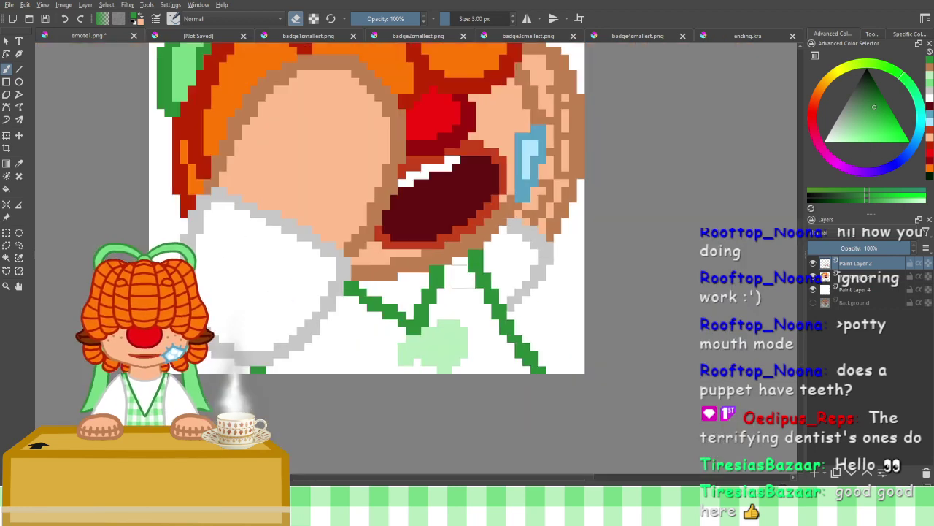
scroll(462, 276, "up", 1)
scroll(445, 288, "down", 1)
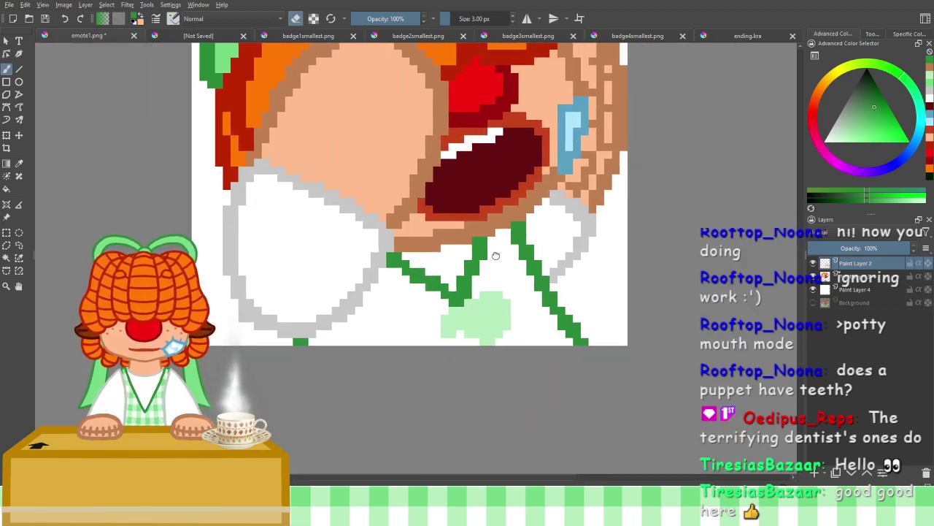
scroll(454, 246, "down", 1)
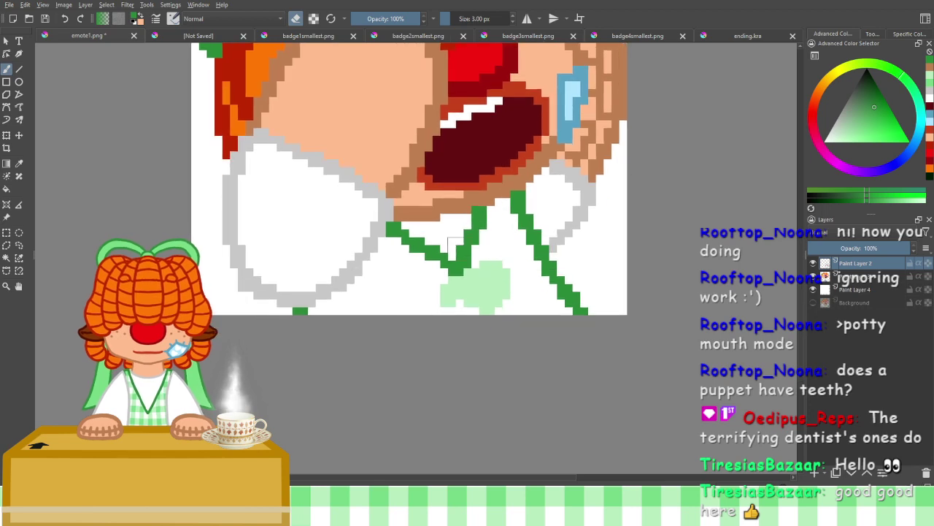
scroll(451, 281, "up", 2)
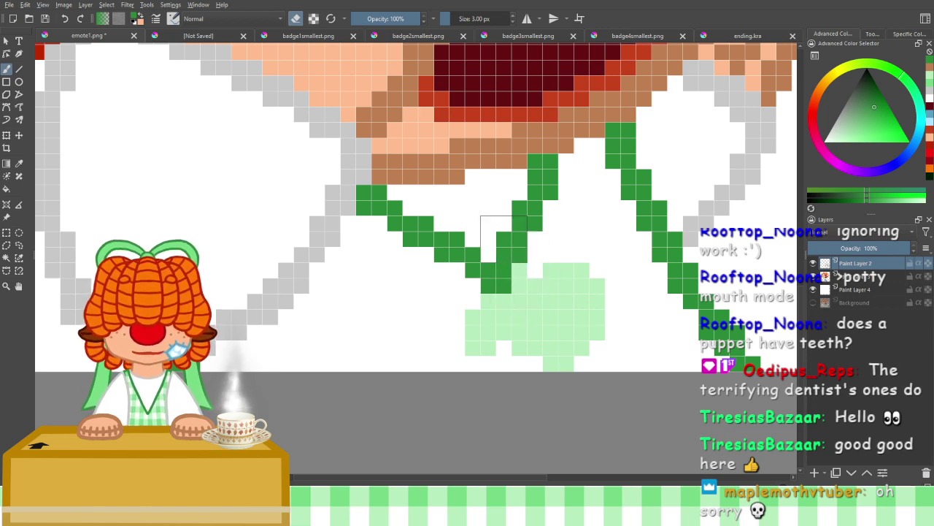
key("e")
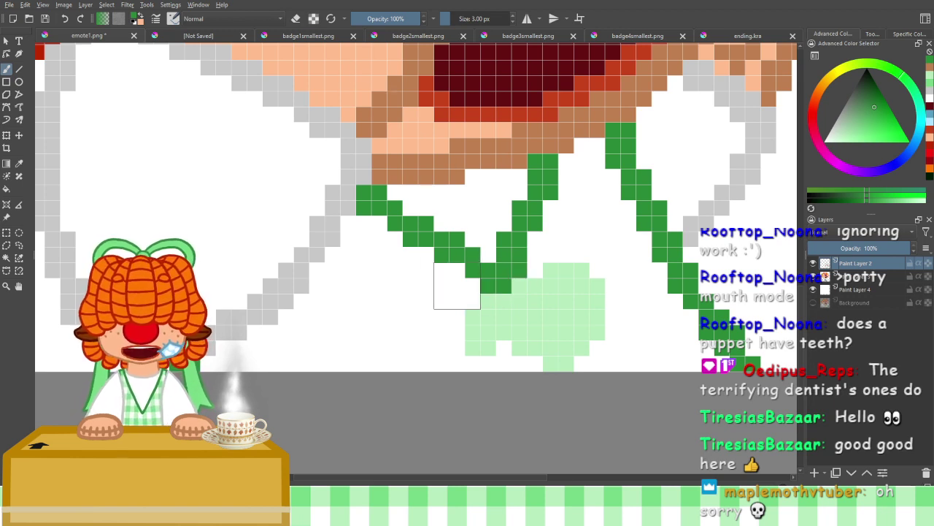
left_click(296, 18)
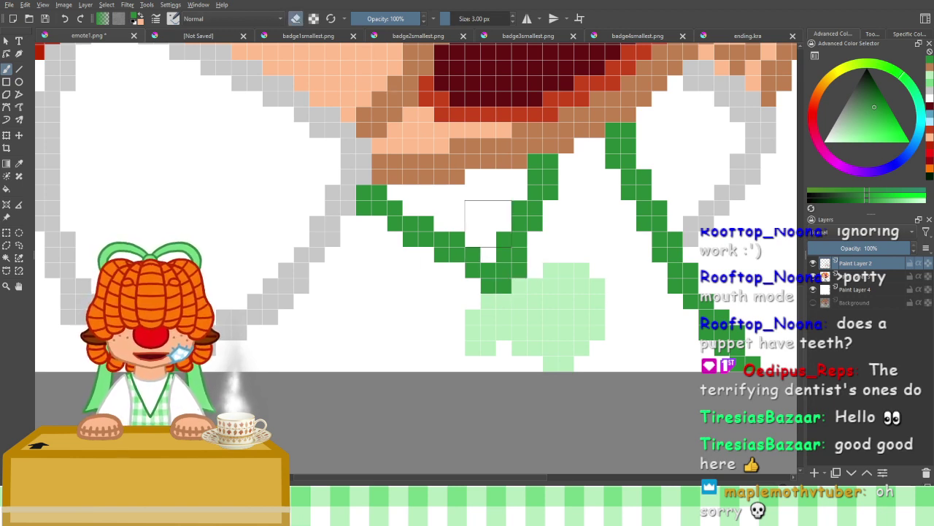
left_click_drag(496, 219, 501, 253)
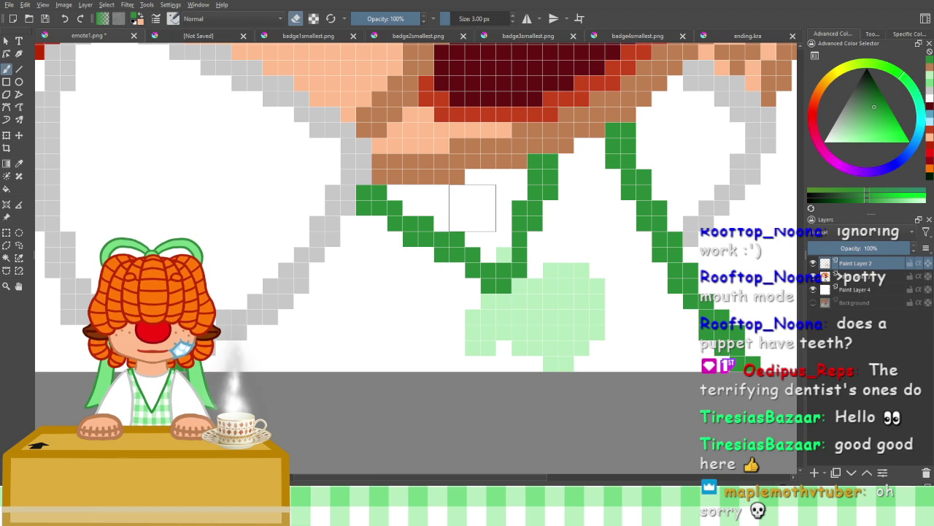
Add dark green pixels along the outer edge of the V neckline's steeper side, down to its tip
left_click(296, 18)
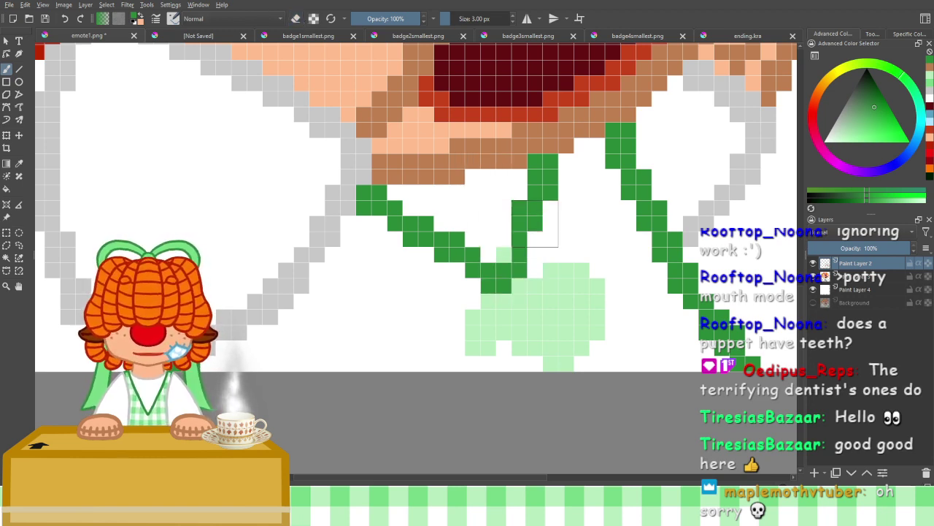
left_click_drag(535, 223, 531, 264)
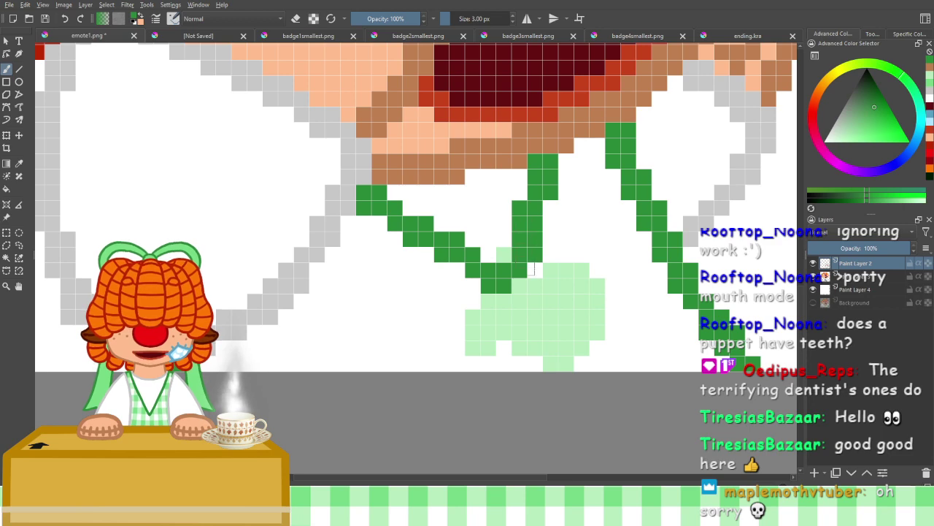
left_click(534, 270)
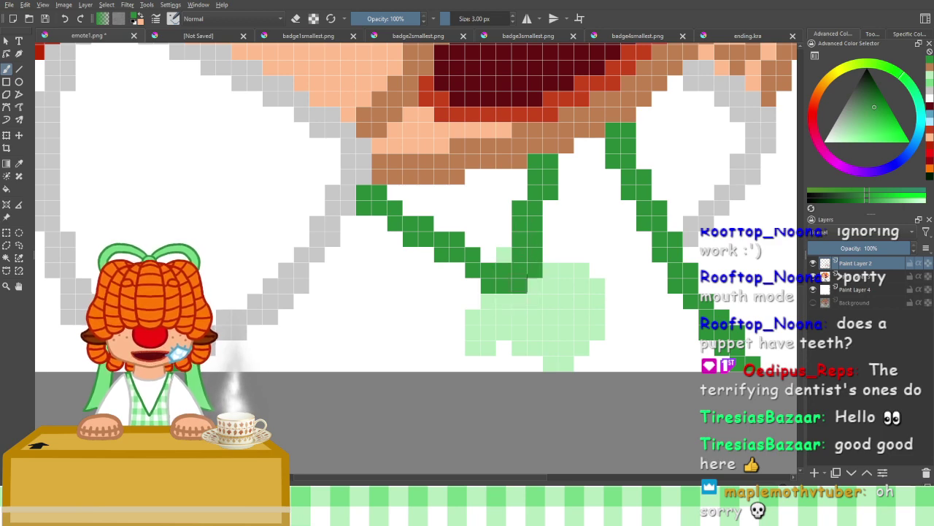
left_click(519, 285)
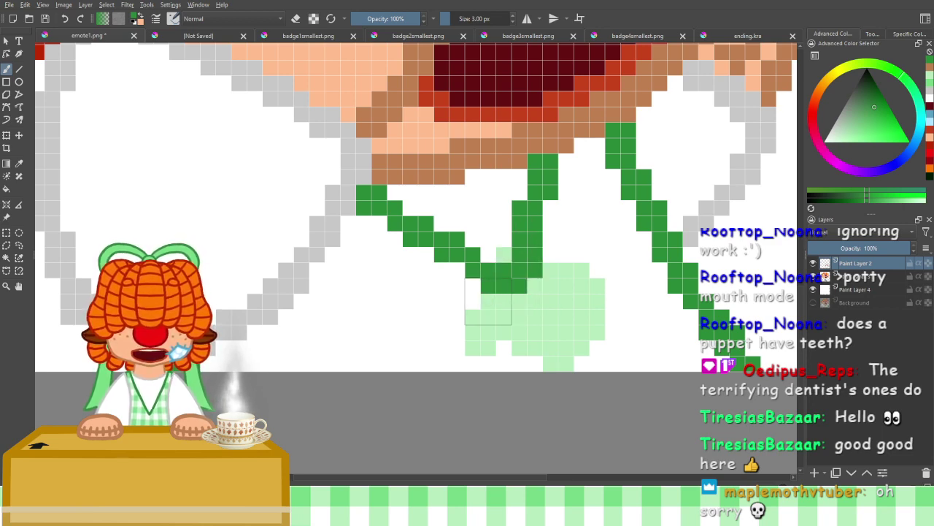
scroll(488, 301, "down", 8)
scroll(498, 335, "up", 4)
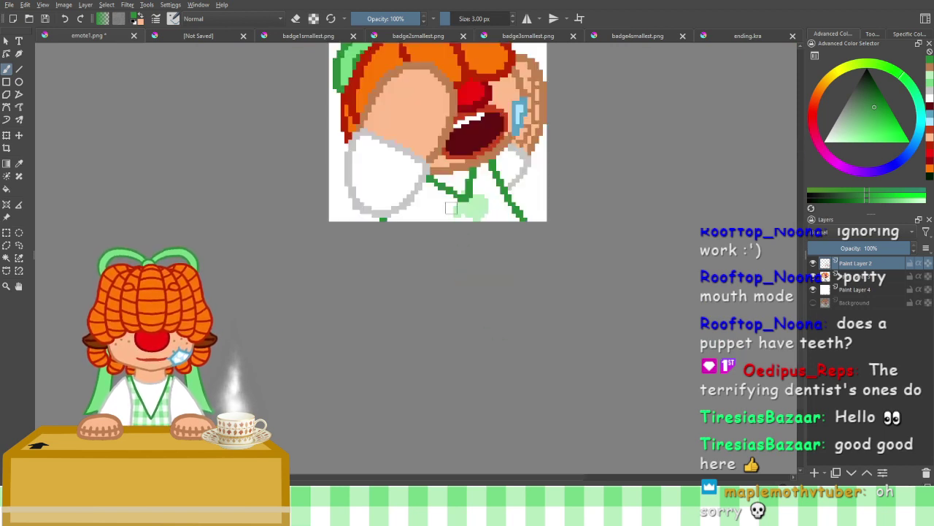
scroll(452, 208, "up", 5)
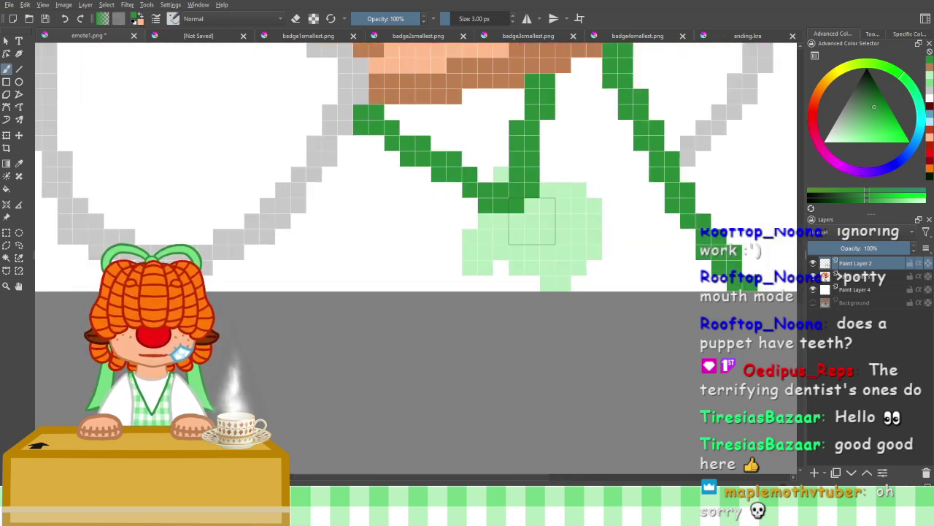
Extend the dark green V neckline's tip downward with a short row of pixels on Paint Layer 2
left_click_drag(502, 221, 517, 221)
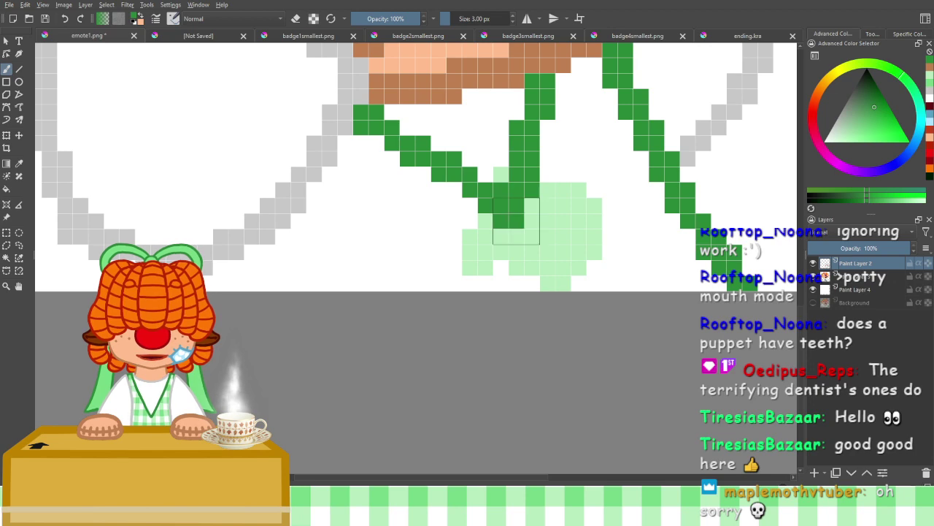
scroll(516, 221, "down", 6)
scroll(461, 250, "up", 6)
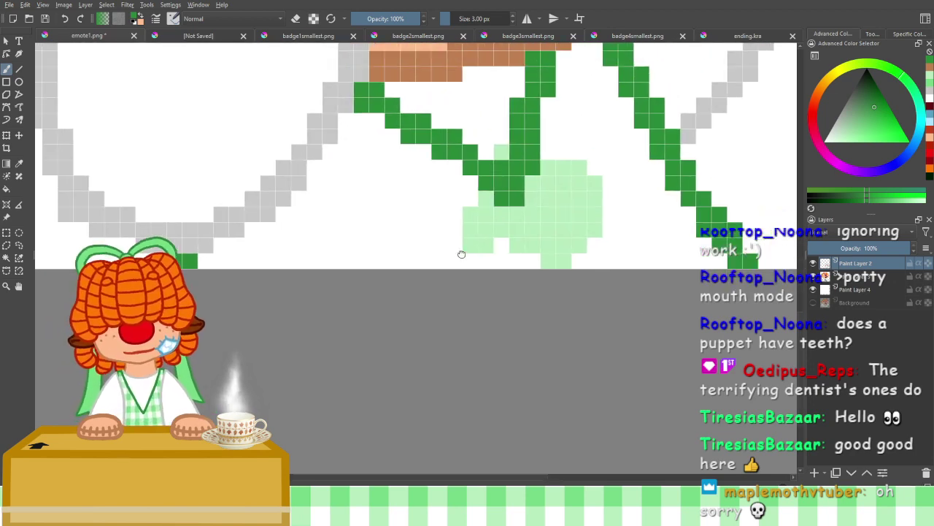
scroll(395, 340, "down", 5)
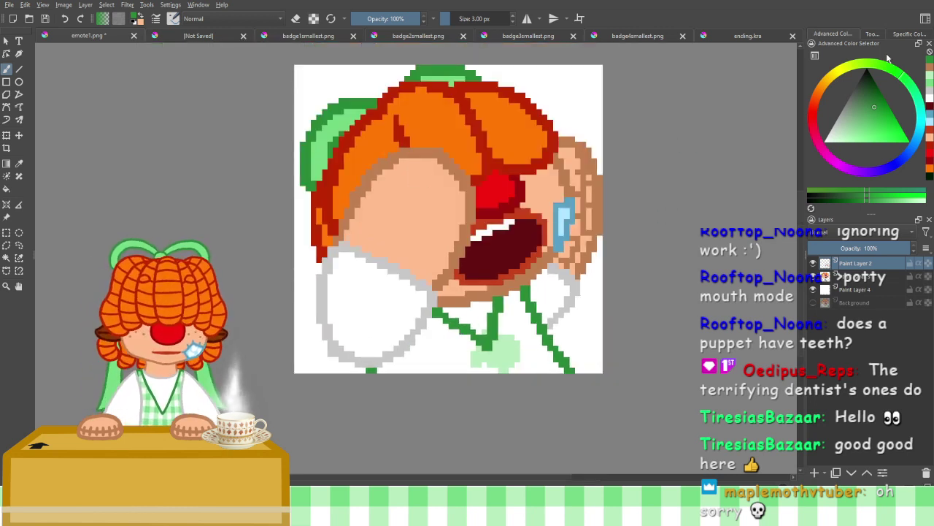
Paint a small mid-green check patch on Paint Layer 3 beneath the chin, against the apron's outer edge line
left_click(929, 85)
scroll(409, 270, "up", 4)
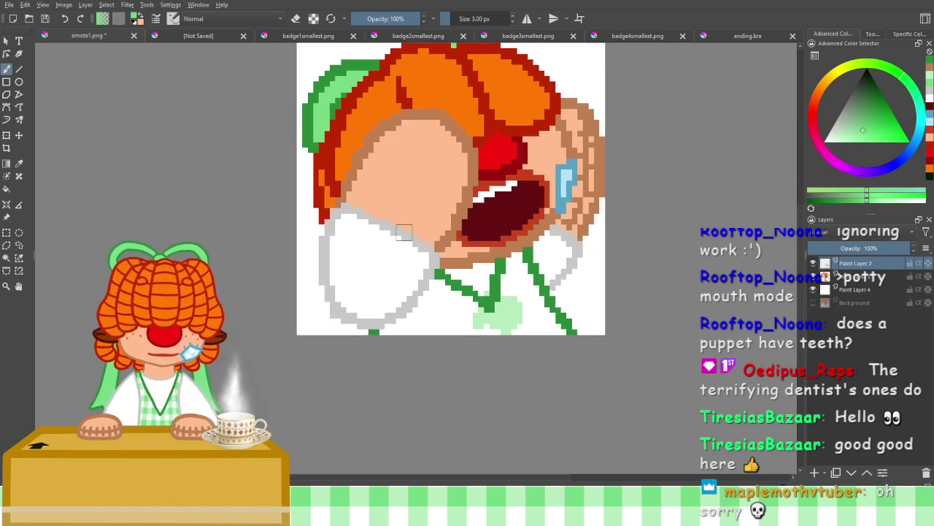
left_click(870, 281)
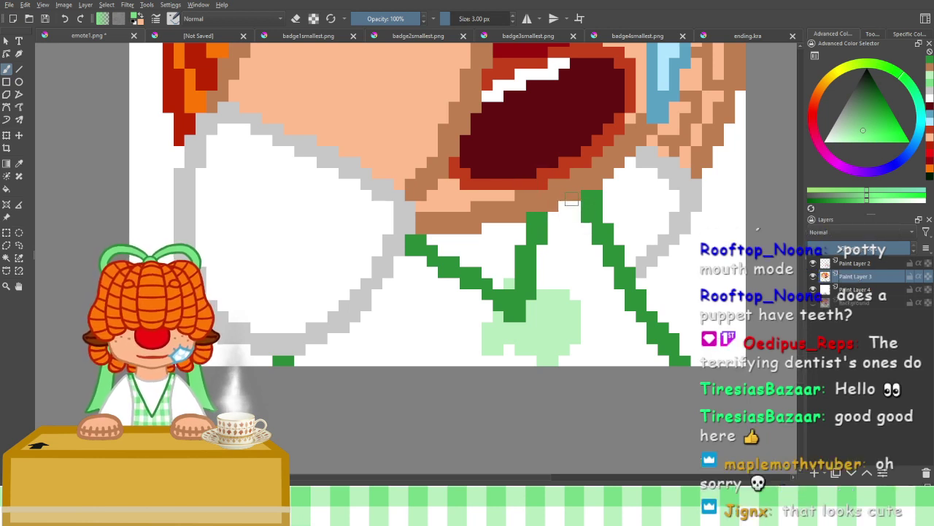
left_click_drag(569, 209, 573, 226)
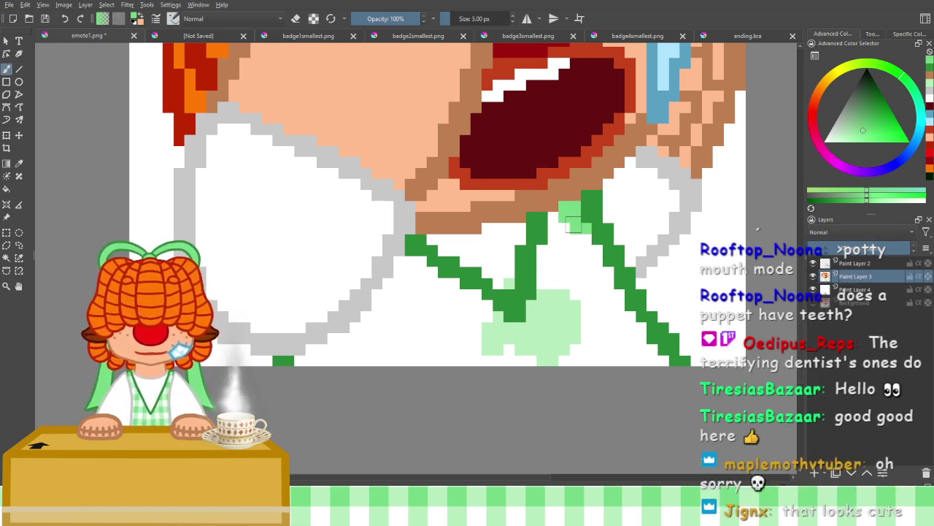
scroll(555, 246, "down", 5)
scroll(552, 249, "down", 1)
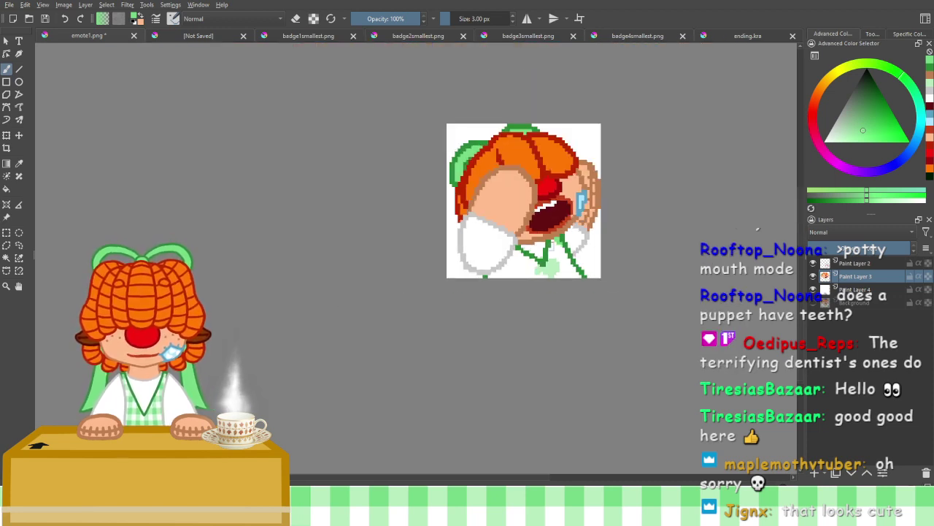
Compare the redraw with the original Background artwork by hiding the three paint layers and showing them again
left_click_drag(507, 192, 474, 251)
scroll(474, 252, "up", 1)
scroll(473, 251, "up", 1)
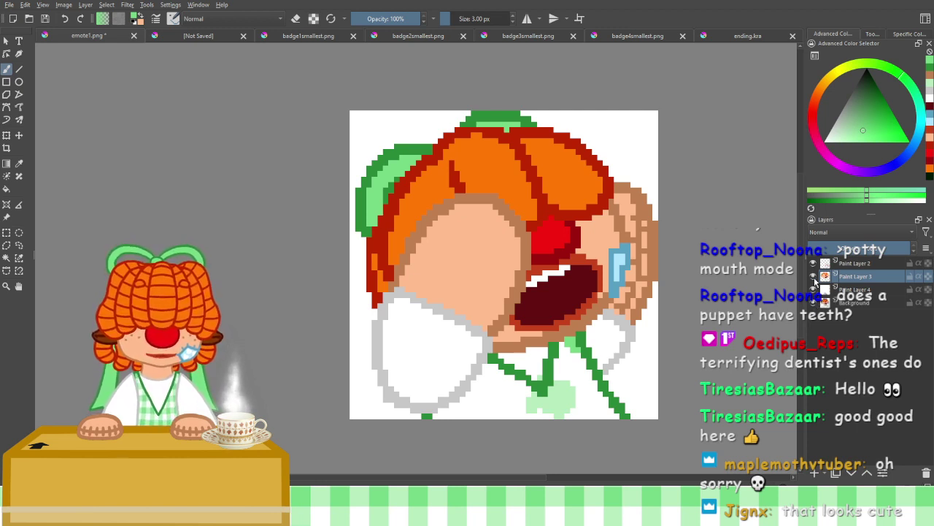
left_click(813, 289)
left_click(813, 276)
left_click(813, 263)
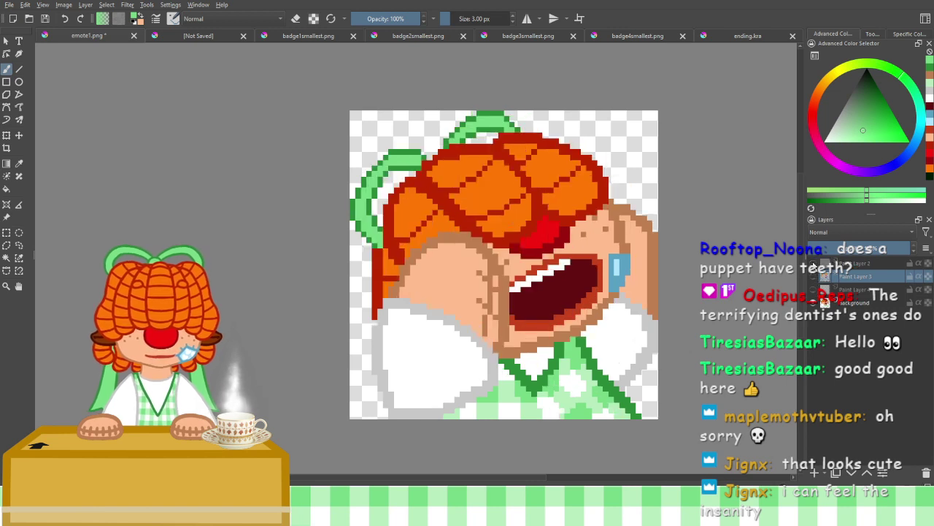
left_click(813, 264)
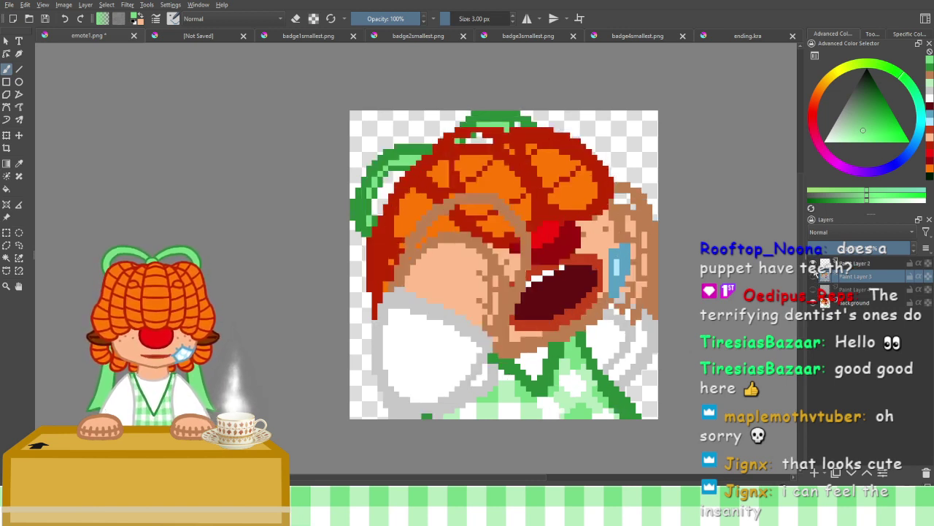
left_click(813, 277)
left_click(813, 289)
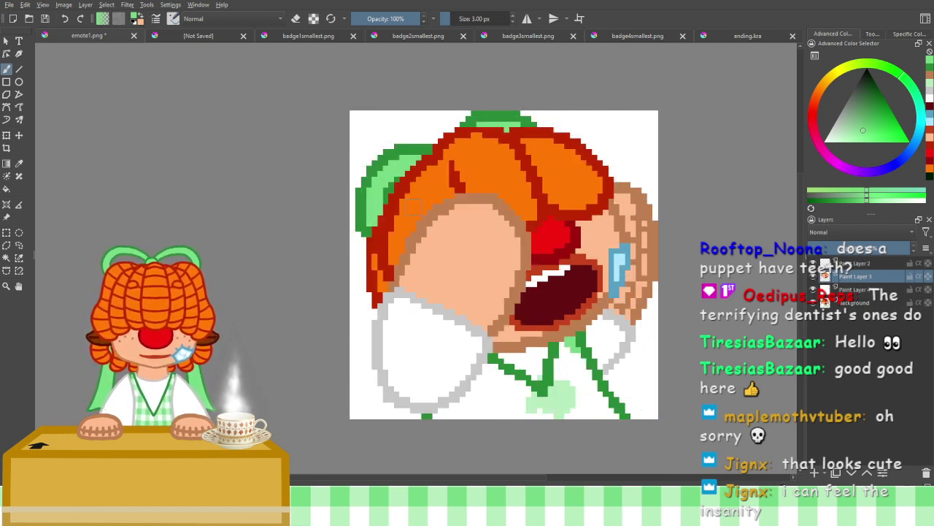
Sample the pale green from the apron patch and paint a pale check beside the mid-green one beneath the chin
left_click_drag(432, 227, 428, 189)
scroll(428, 189, "up", 4)
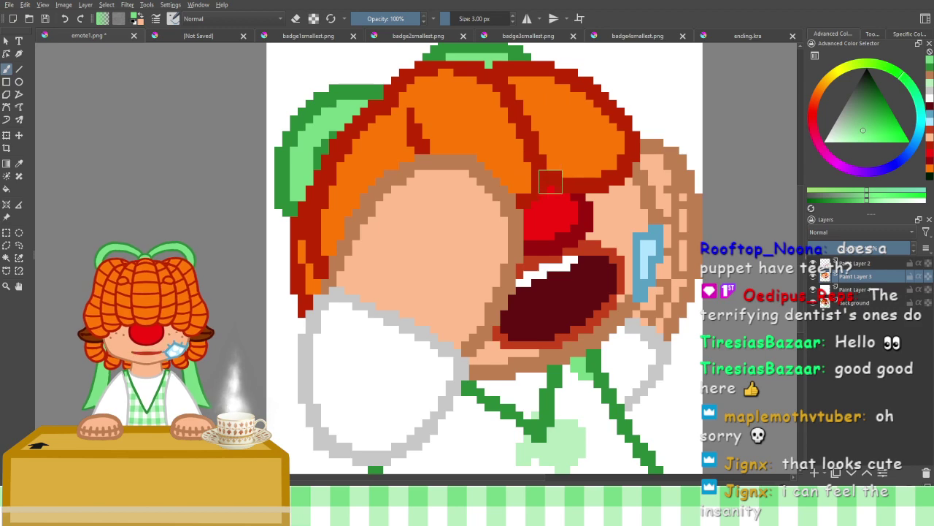
left_click_drag(552, 213, 504, 125)
left_click_drag(511, 258, 502, 185)
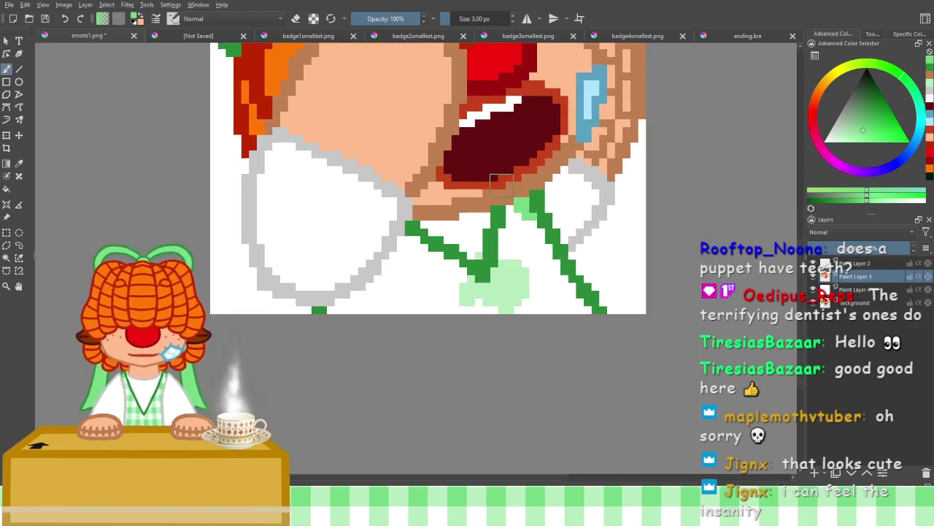
key("ctrl+plus")
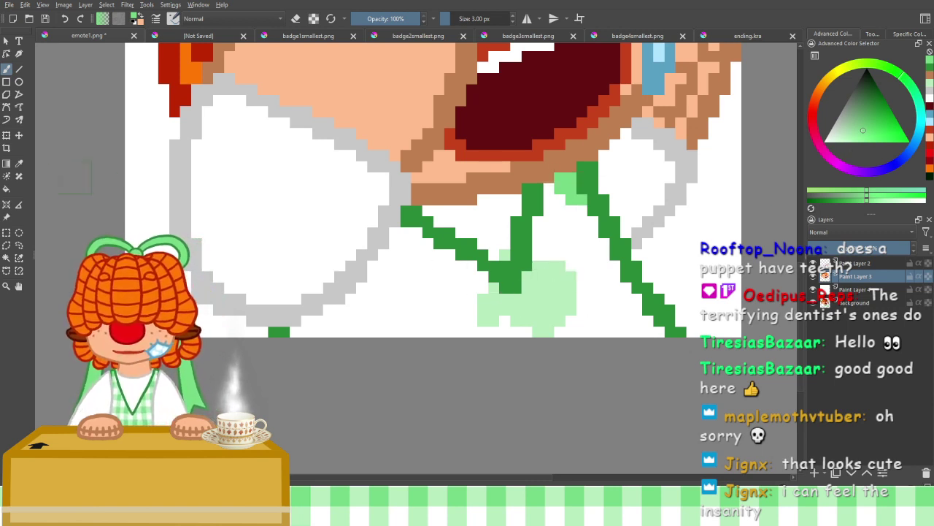
left_click(19, 164)
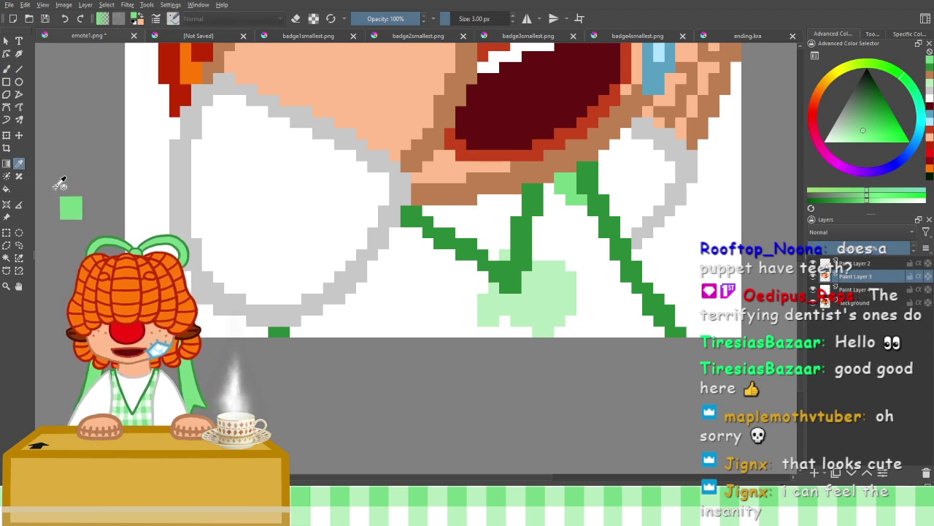
left_click(546, 292)
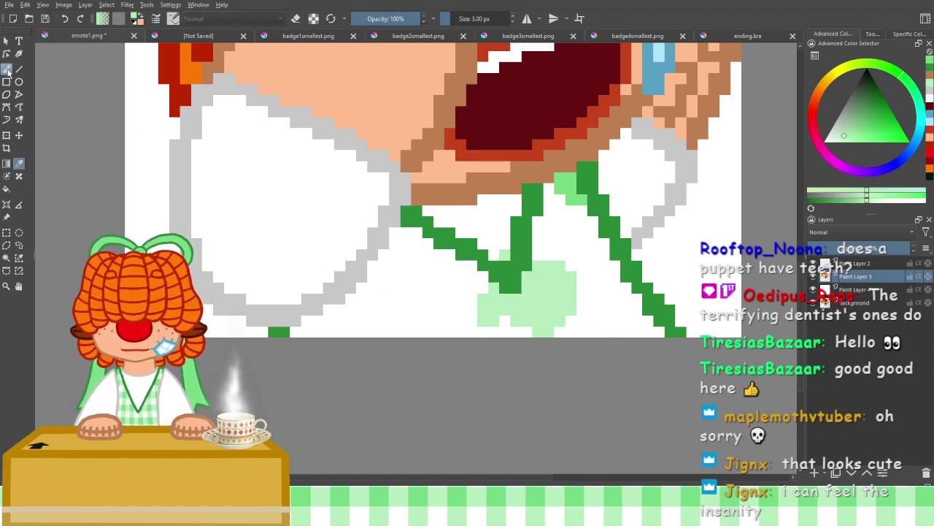
left_click(7, 68)
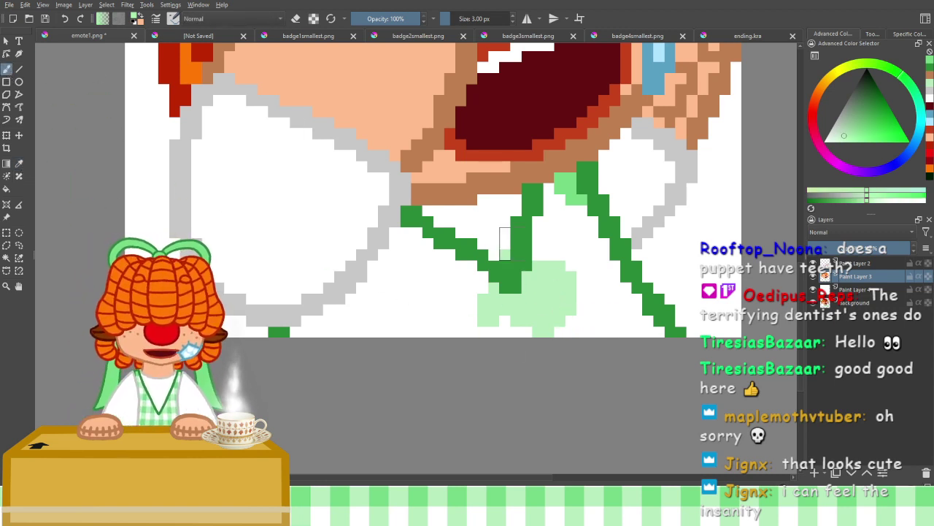
left_click(555, 194)
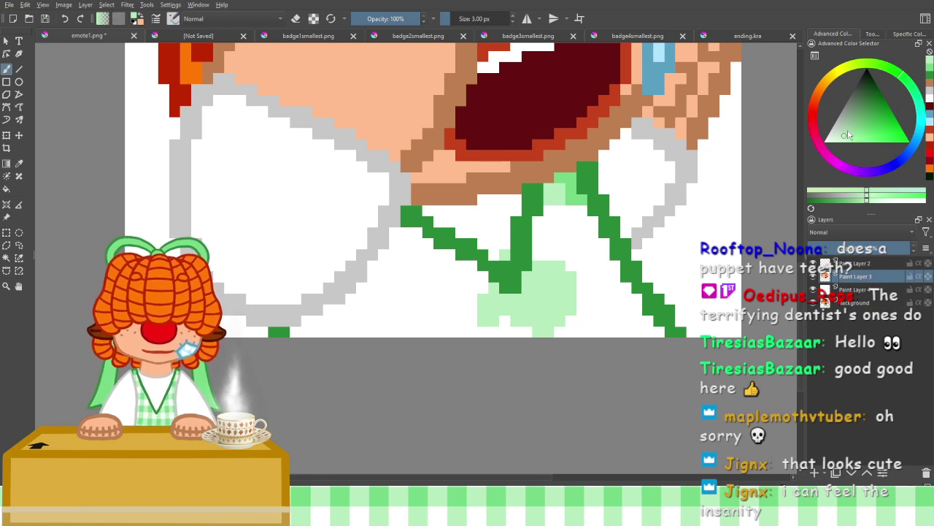
Delete the white backing layer Paint Layer 4 and hide the Background layer
left_click(851, 289)
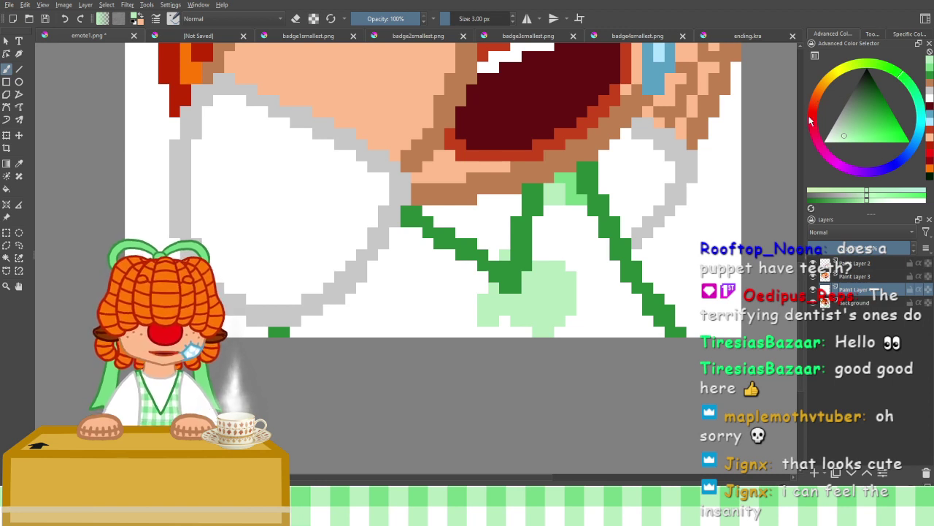
key("shift+Delete")
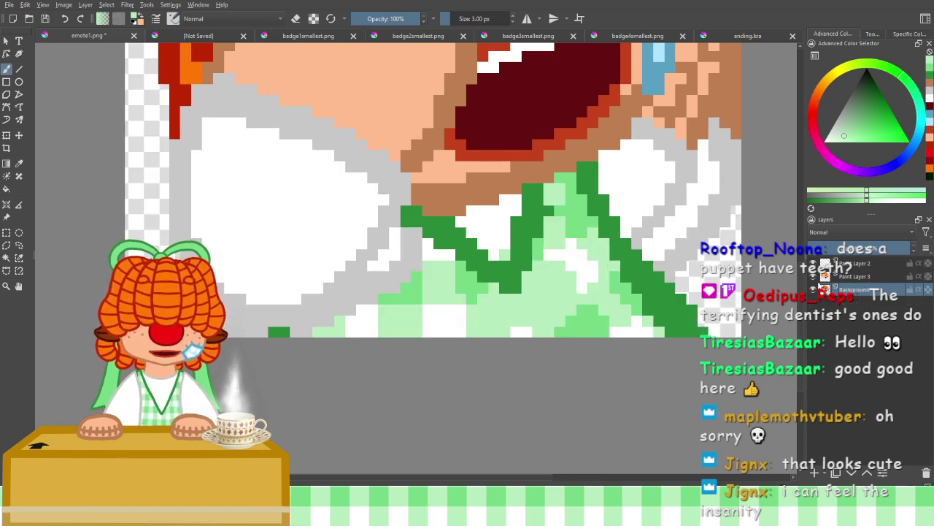
left_click(815, 290)
left_click_drag(512, 229, 476, 263)
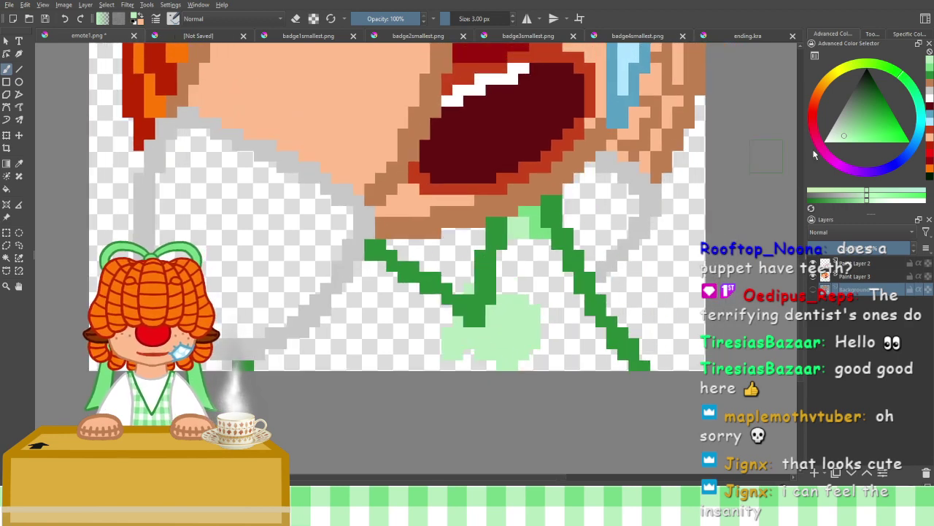
Fill the inside of the large sleeve with white on Paint Layer 3
left_click(860, 278)
left_click_drag(205, 189, 258, 209)
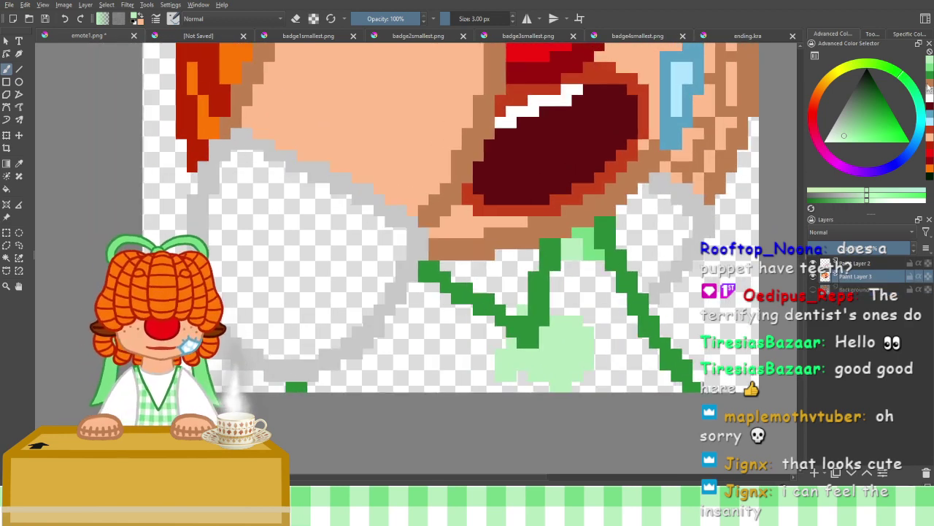
left_click(928, 99)
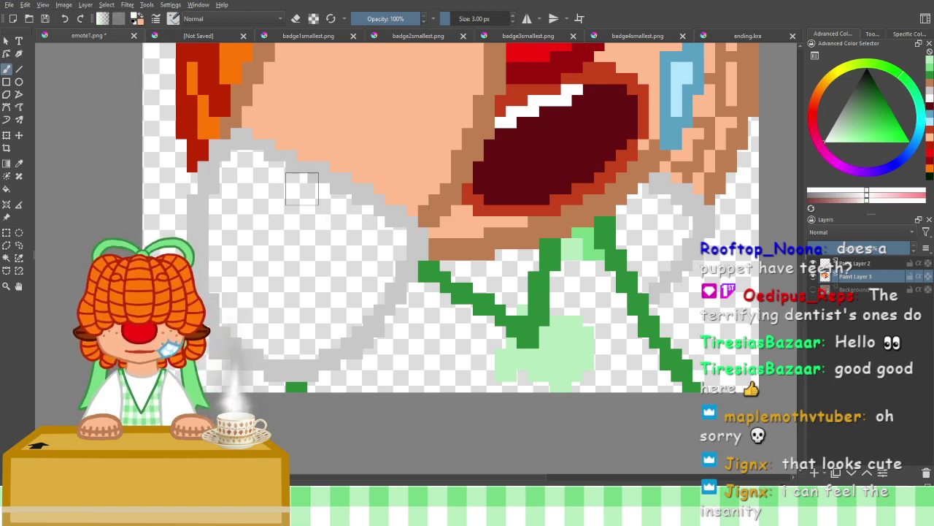
mouse_move(313, 190)
left_mouse_down()
mouse_move(391, 242)
mouse_move(334, 200)
mouse_move(399, 233)
mouse_move(391, 264)
mouse_move(337, 330)
mouse_move(380, 284)
mouse_move(314, 343)
mouse_move(334, 333)
mouse_move(270, 343)
mouse_move(301, 343)
mouse_move(258, 330)
left_mouse_up()
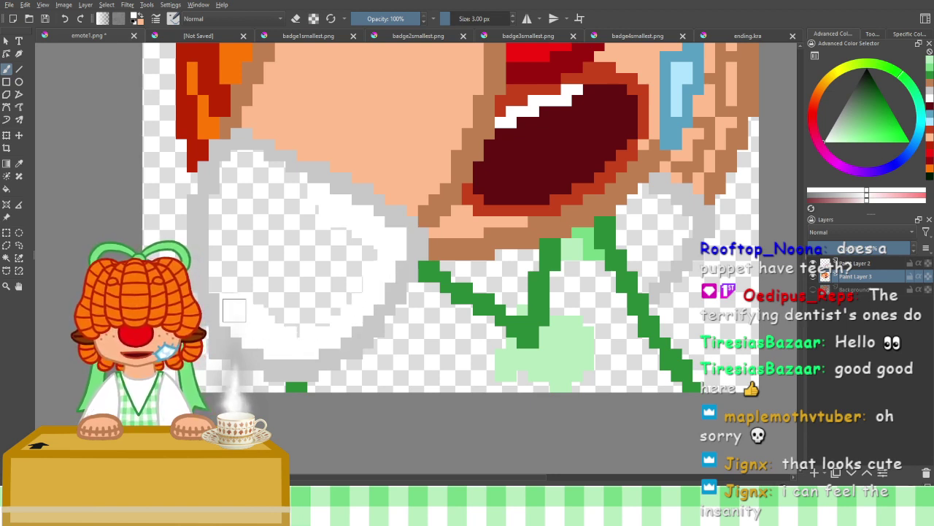
mouse_move(223, 277)
left_mouse_down()
mouse_move(221, 211)
mouse_move(237, 157)
mouse_move(295, 179)
mouse_move(343, 219)
mouse_move(358, 274)
mouse_move(336, 298)
mouse_move(346, 252)
mouse_move(269, 299)
mouse_move(314, 229)
mouse_move(256, 265)
mouse_move(278, 209)
mouse_move(255, 178)
left_mouse_up()
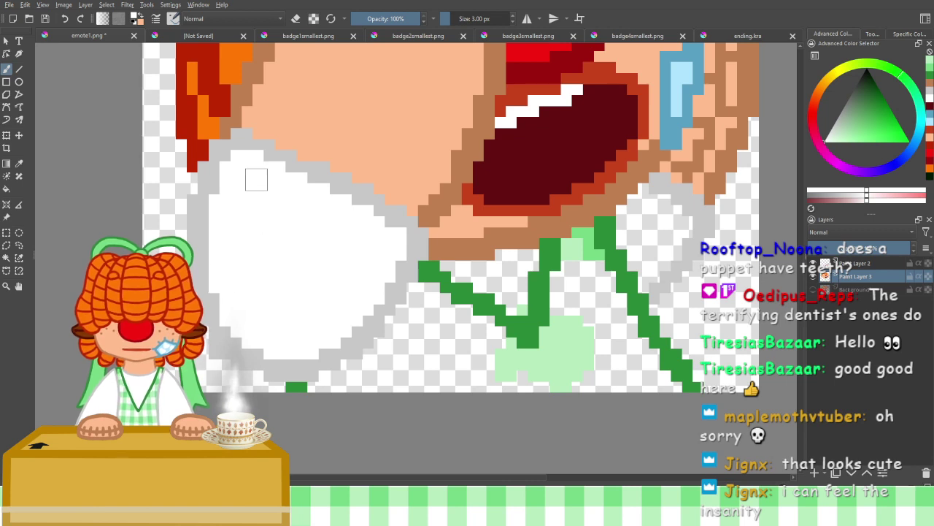
Paint the inside of the V neckline and the small sleeve white on Paint Layer 3
mouse_move(511, 265)
left_mouse_down()
mouse_move(513, 297)
mouse_move(500, 274)
mouse_move(489, 277)
mouse_move(508, 290)
mouse_move(453, 254)
left_mouse_up()
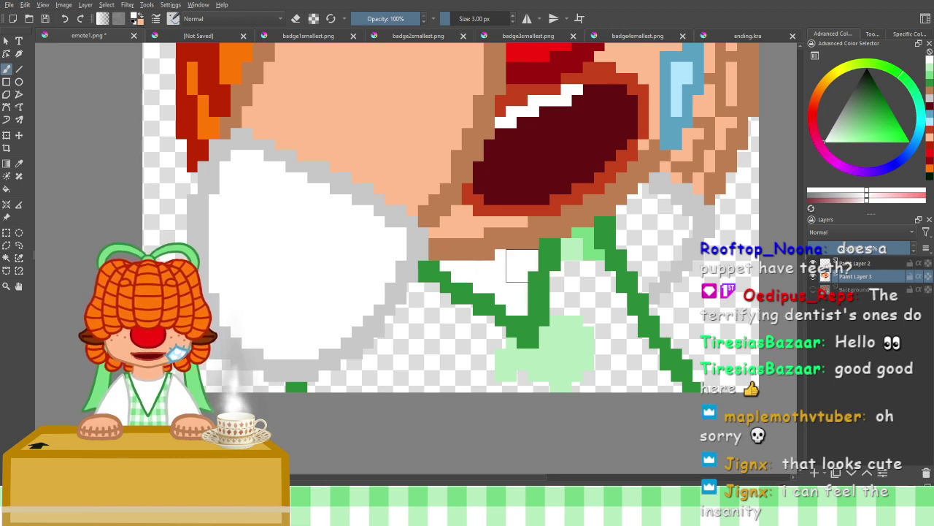
mouse_move(652, 190)
left_mouse_down()
mouse_move(678, 223)
mouse_move(675, 212)
mouse_move(675, 242)
mouse_move(689, 222)
mouse_move(646, 256)
mouse_move(663, 255)
mouse_move(646, 268)
mouse_move(647, 285)
mouse_move(646, 198)
mouse_move(631, 232)
mouse_move(632, 210)
mouse_move(630, 233)
left_mouse_up()
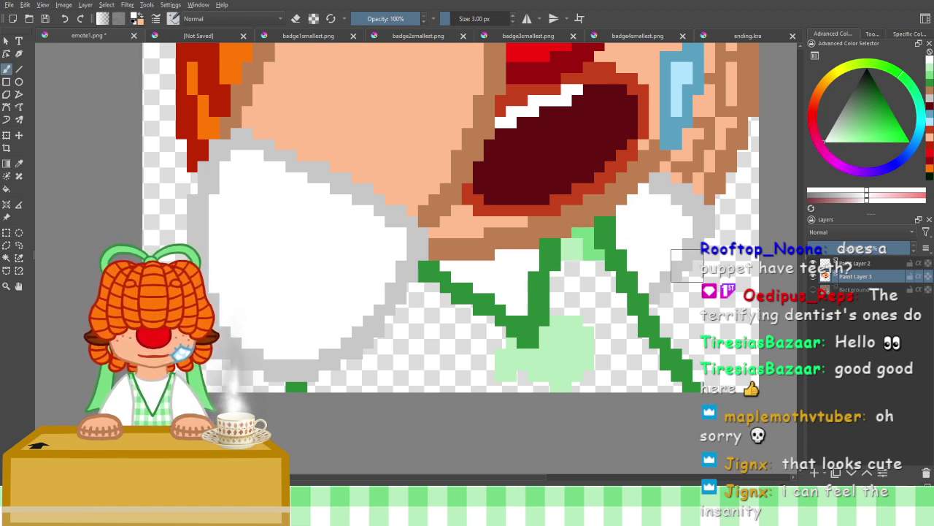
scroll(562, 267, "up", 2)
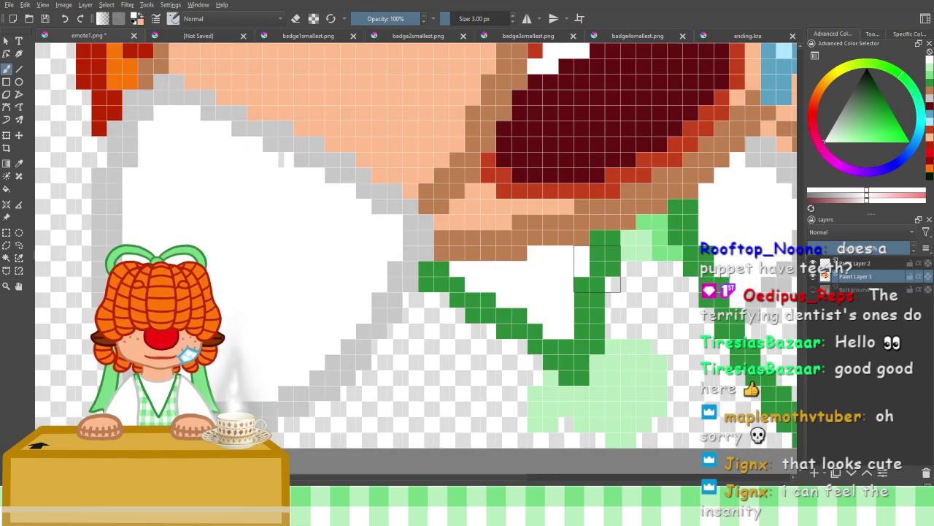
left_click_drag(562, 267, 426, 203)
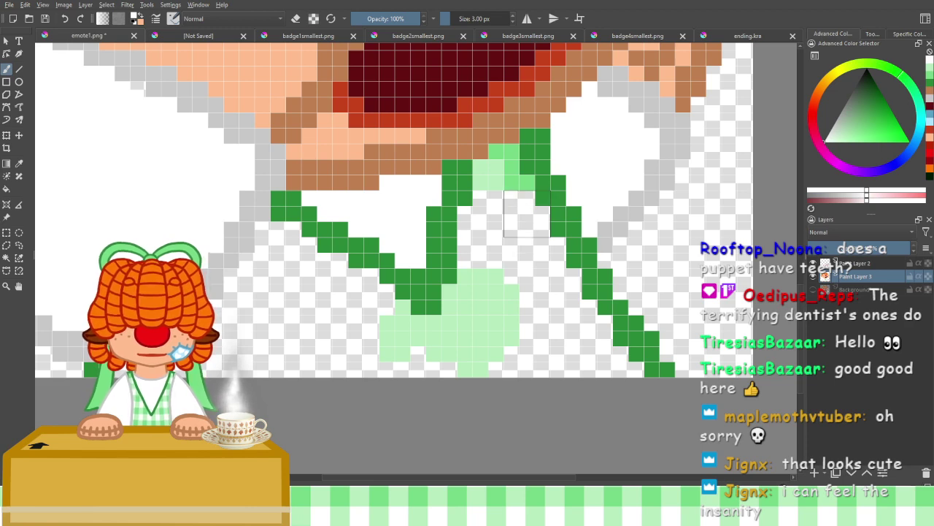
scroll(459, 190, "down", 4)
left_click_drag(460, 190, 481, 250)
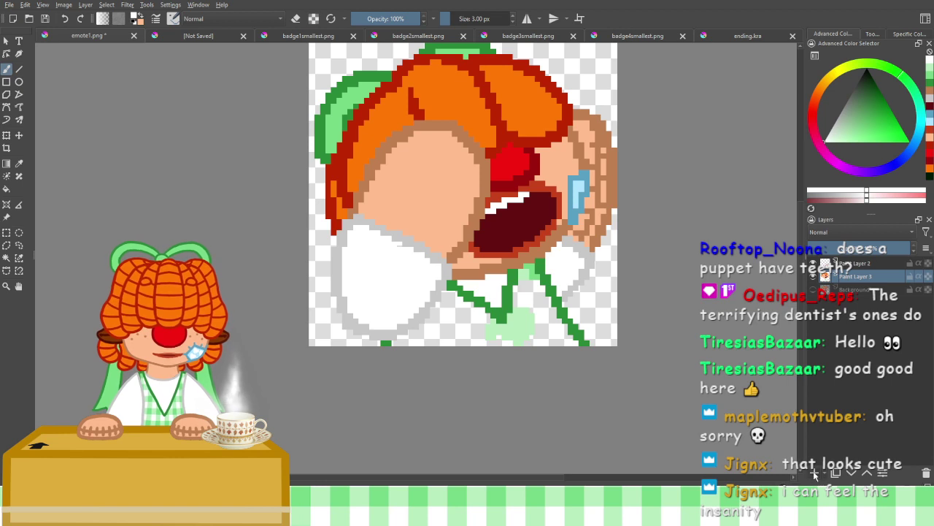
Add a new paint layer directly beneath Paint Layer 3 and fill it with light pink as a contrasting backdrop
left_click(815, 473)
left_click_drag(863, 283, 860, 295)
left_click(848, 105)
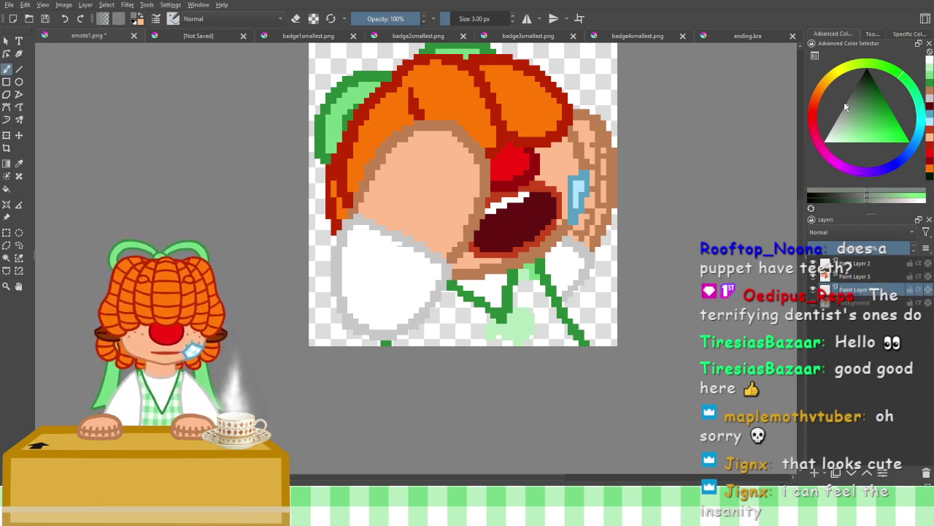
left_click(829, 159)
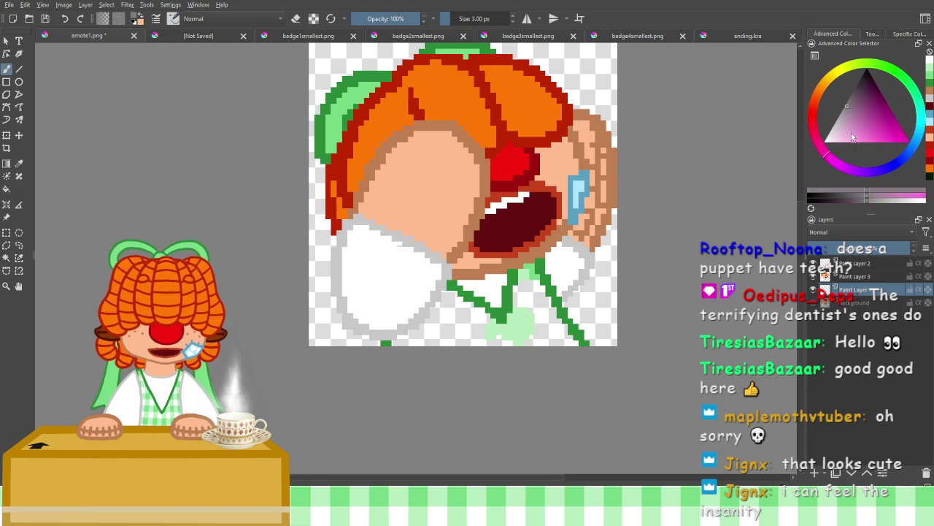
mouse_move(852, 134)
left_mouse_down()
mouse_move(842, 148)
mouse_move(852, 146)
left_mouse_up()
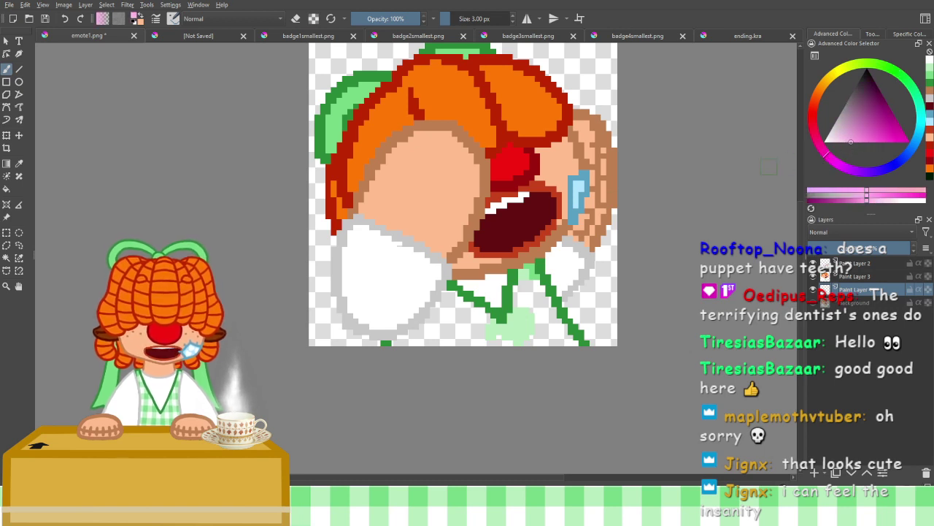
left_click(7, 190)
left_click(339, 152)
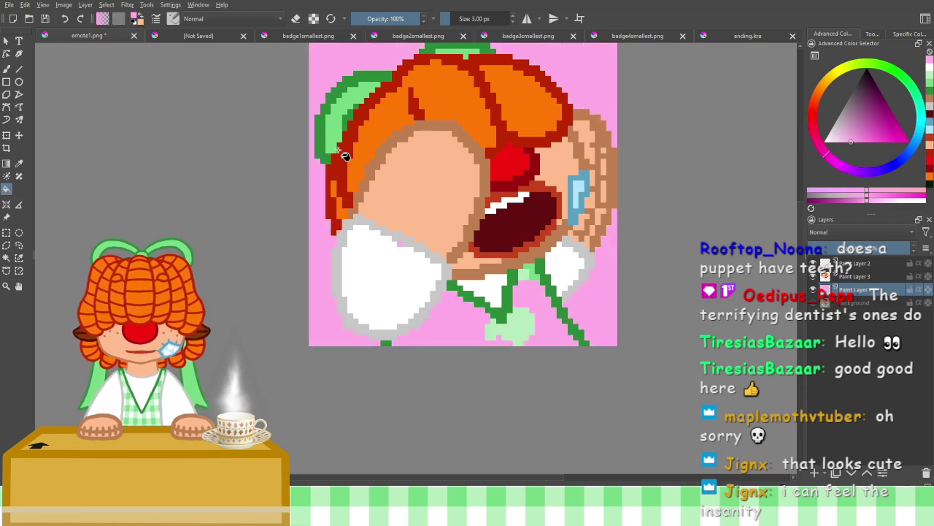
scroll(398, 252, "up", 4)
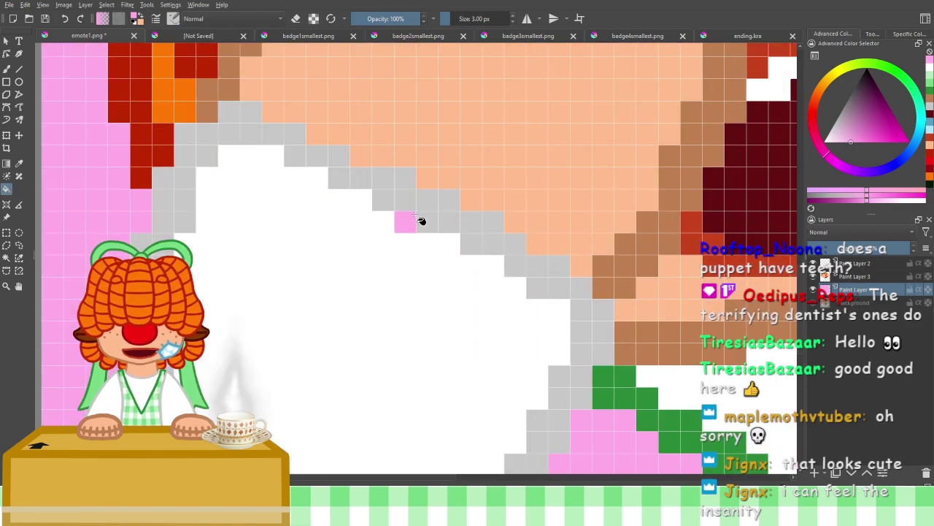
Paint a small white check on Paint Layer 3 directly below the light green check at the top of the apron
scroll(412, 216, "down", 6)
left_click_drag(412, 215, 400, 236)
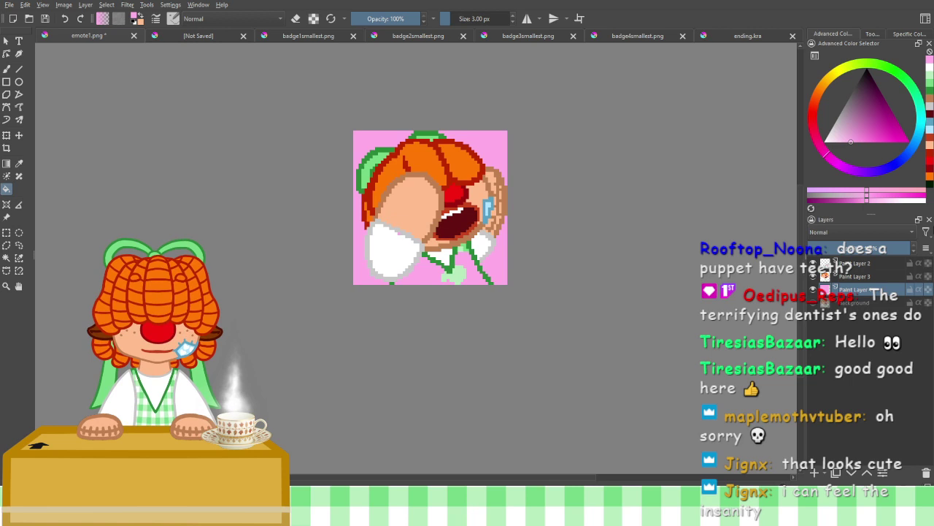
left_click(861, 276)
scroll(449, 201, "up", 4)
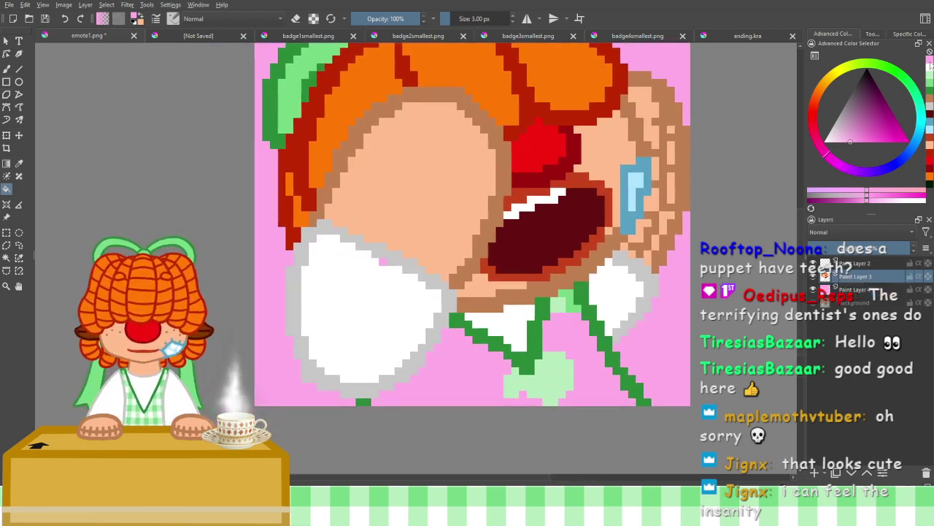
left_click(929, 67)
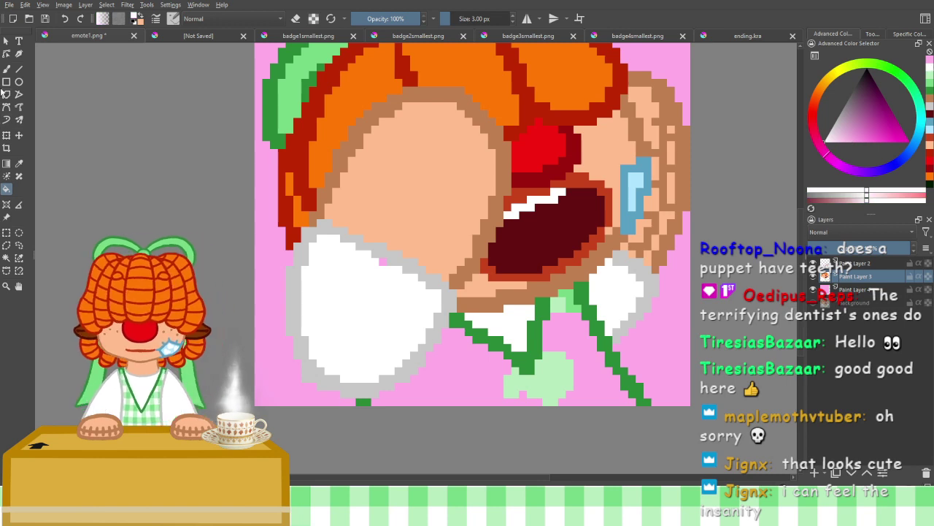
left_click(7, 69)
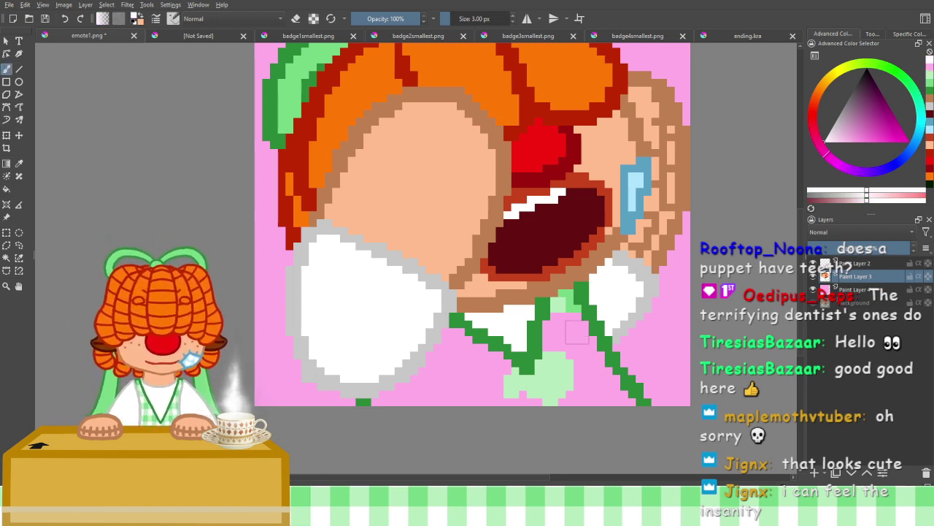
key("ctrl+plus")
left_click_drag(583, 344, 395, 160)
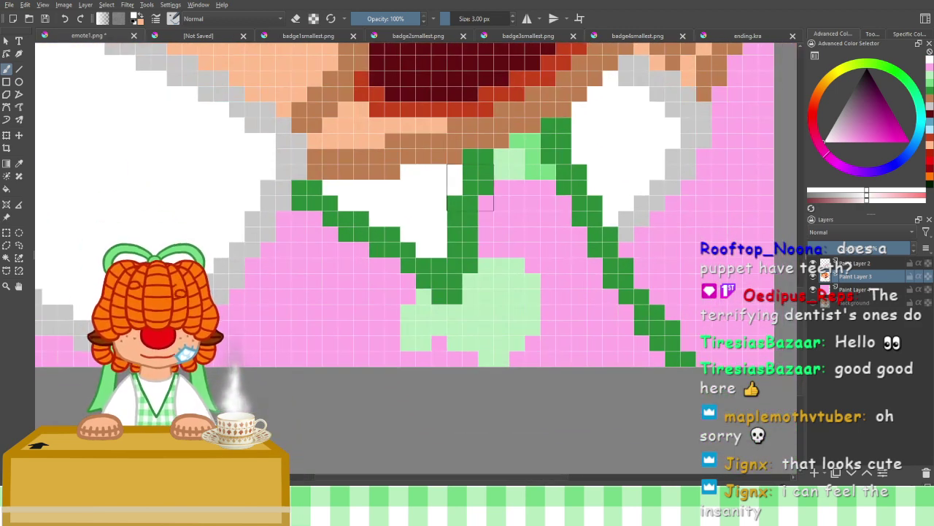
scroll(484, 198, "down", 3)
left_click_drag(506, 210, 475, 238)
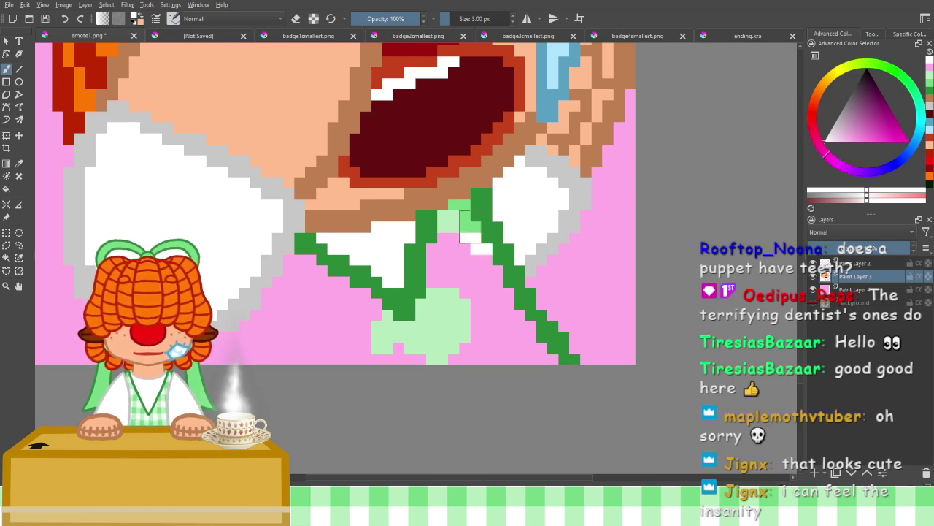
key("ctrl+z")
mouse_move(453, 238)
left_mouse_down()
mouse_move(453, 255)
mouse_move(436, 252)
left_mouse_up()
key("ctrl+z")
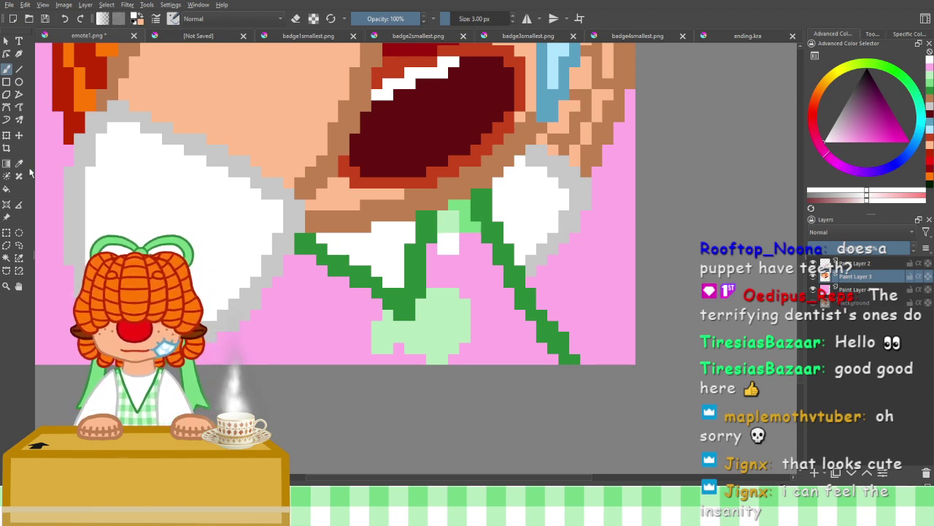
Paint a light green check beside the white one and a medium green check below it, against the apron's dark green right outline
left_click(929, 87)
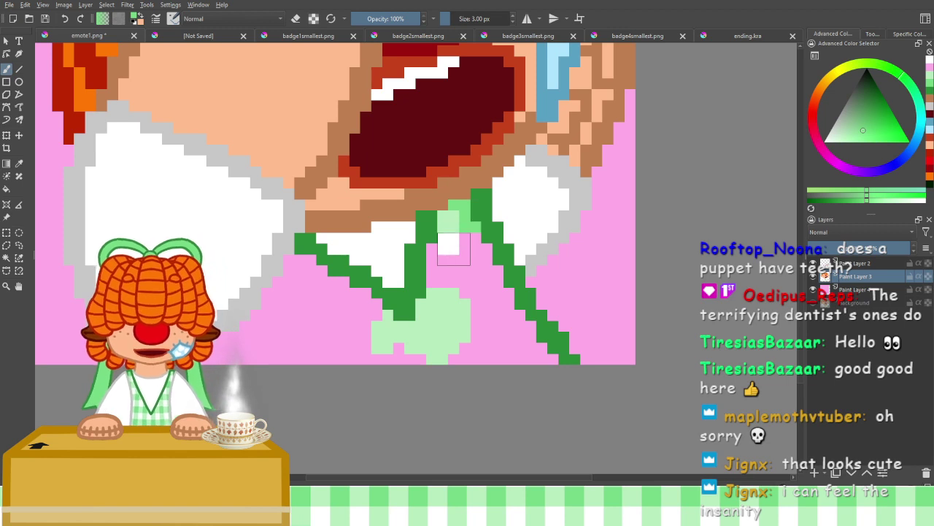
left_click(929, 75)
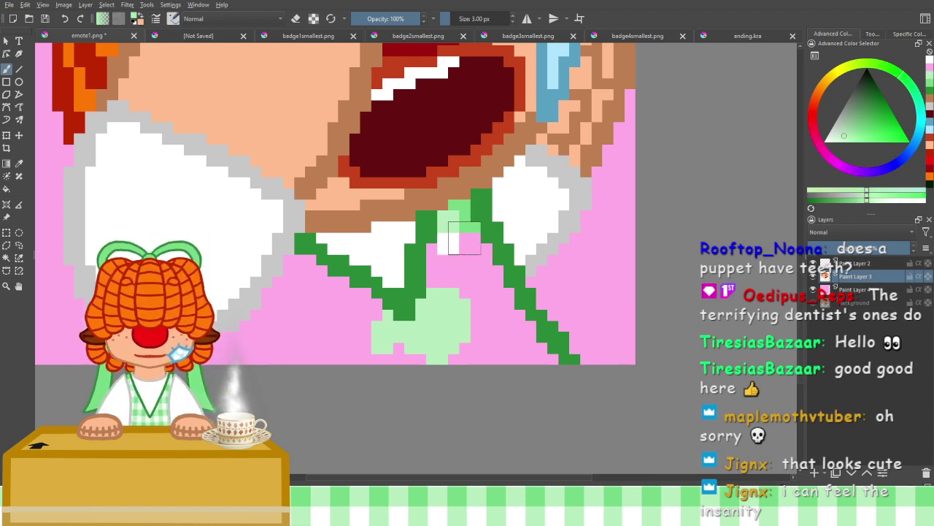
mouse_move(469, 241)
left_mouse_down()
mouse_move(467, 248)
mouse_move(475, 245)
left_mouse_up()
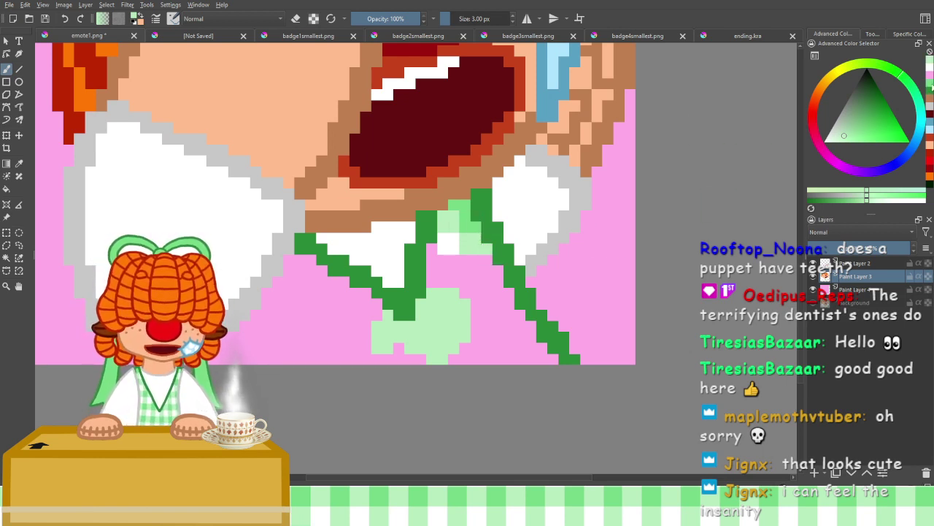
left_click(930, 86)
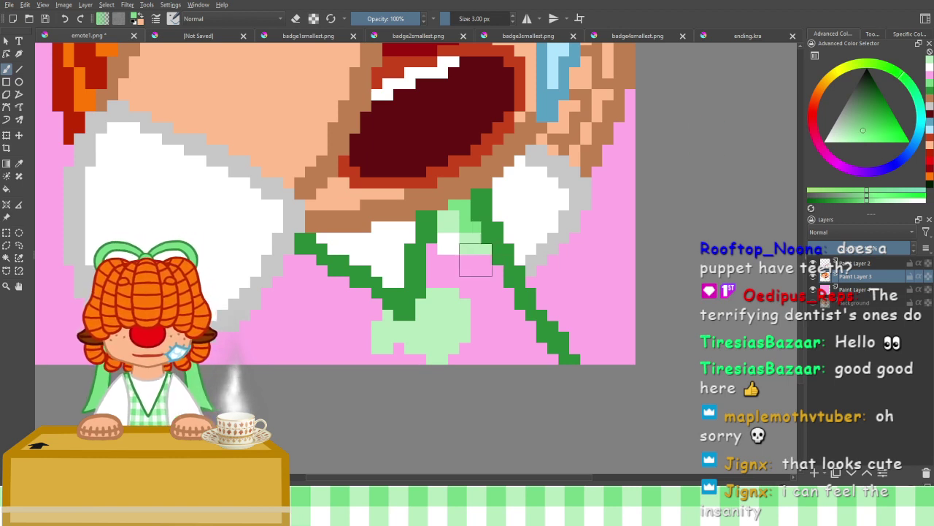
left_click_drag(476, 259, 487, 271)
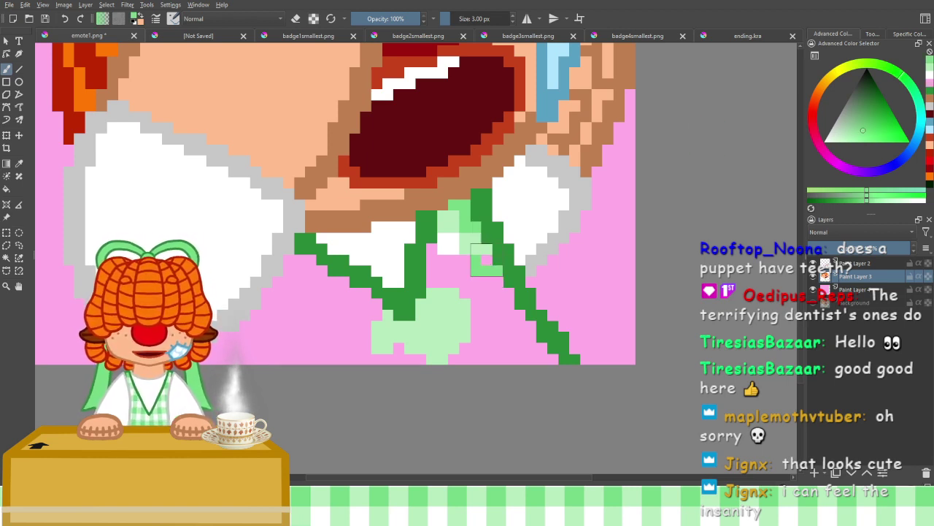
left_click(486, 265)
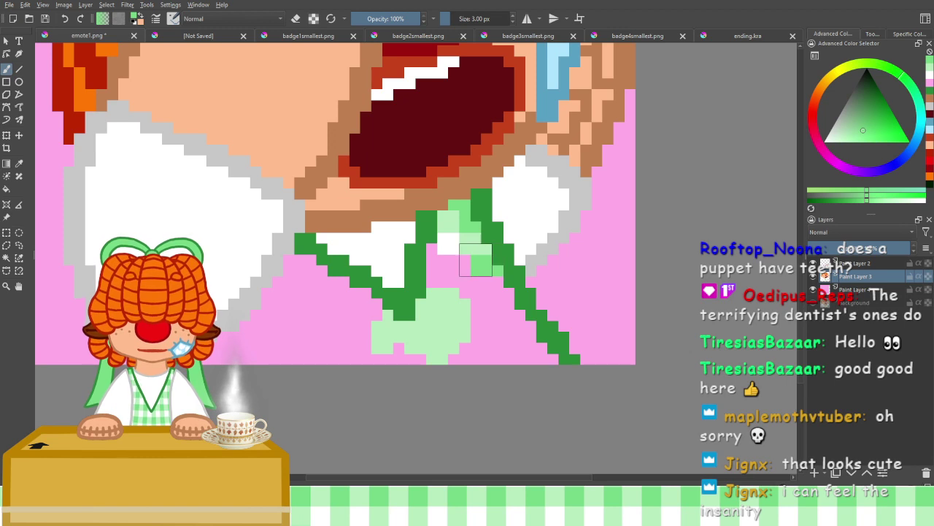
Enlarge the medium green top check, the light green check and the medium green check below it along the apron's right outline
left_click(457, 206)
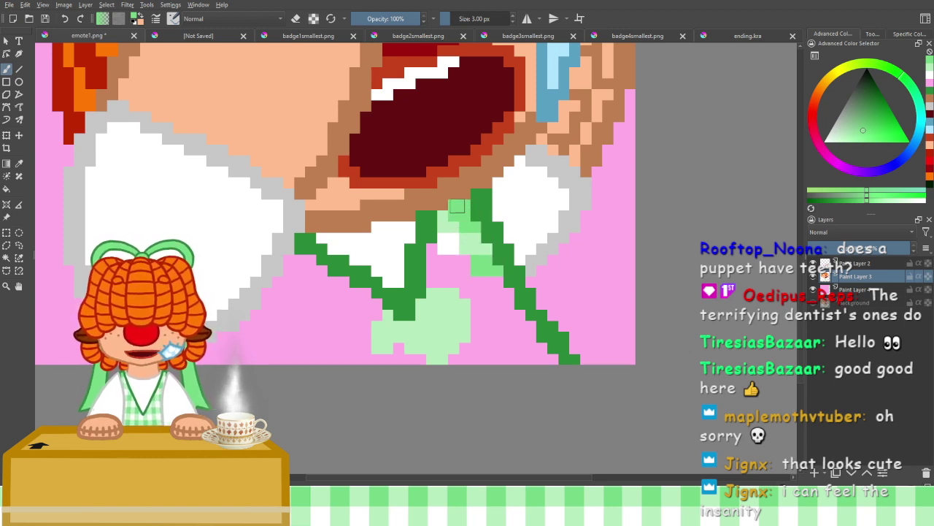
left_click(462, 225)
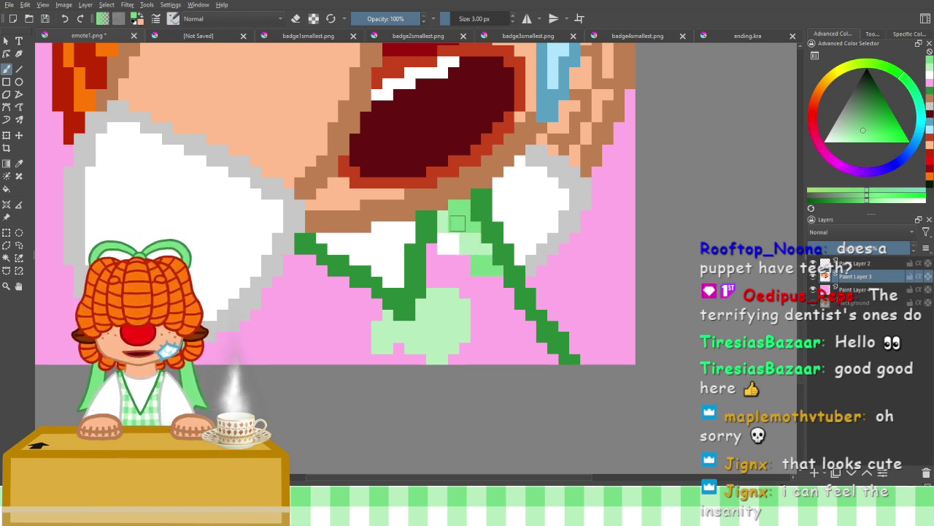
left_click(457, 222)
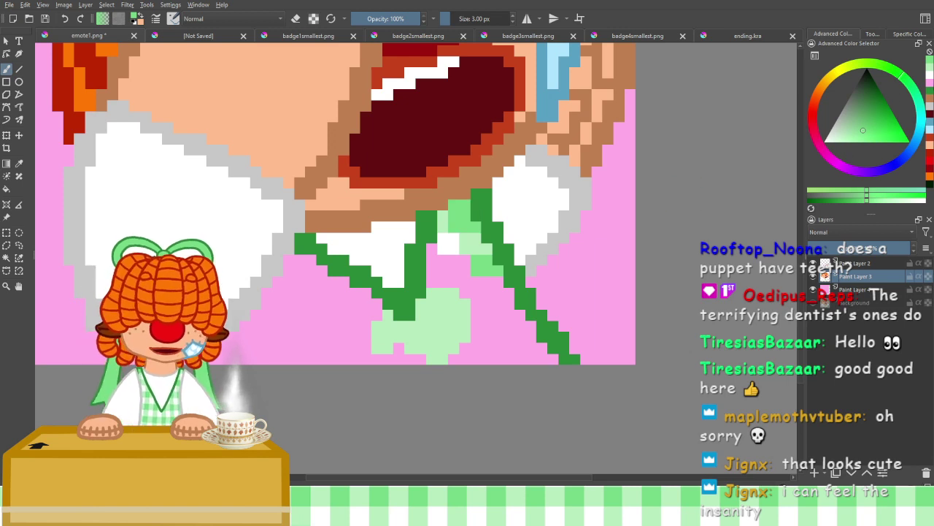
left_click(930, 68)
left_click_drag(467, 260, 484, 258)
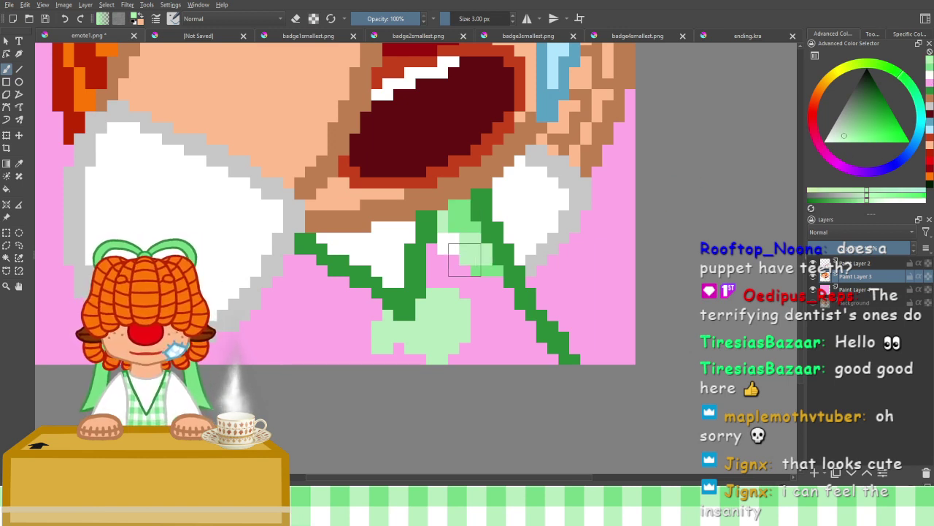
left_click(922, 73)
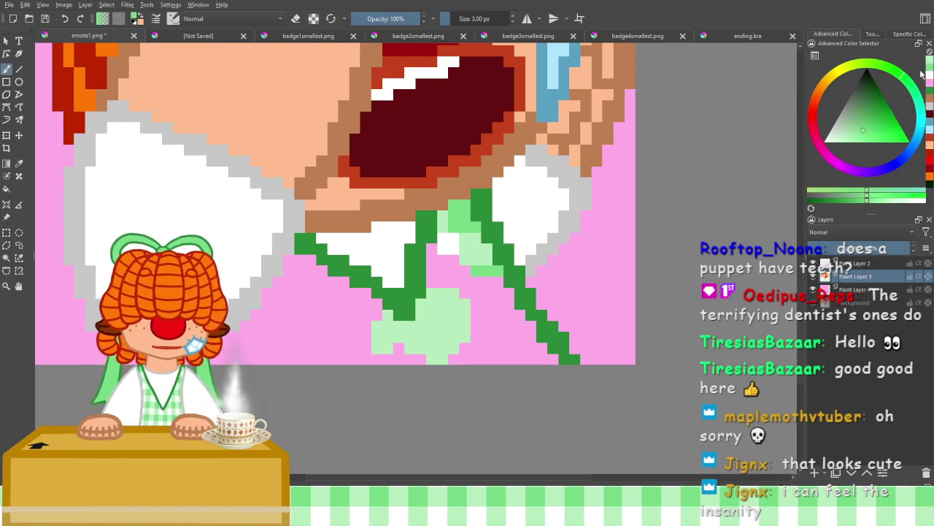
mouse_move(478, 273)
left_mouse_down()
mouse_move(478, 290)
mouse_move(498, 282)
left_mouse_up()
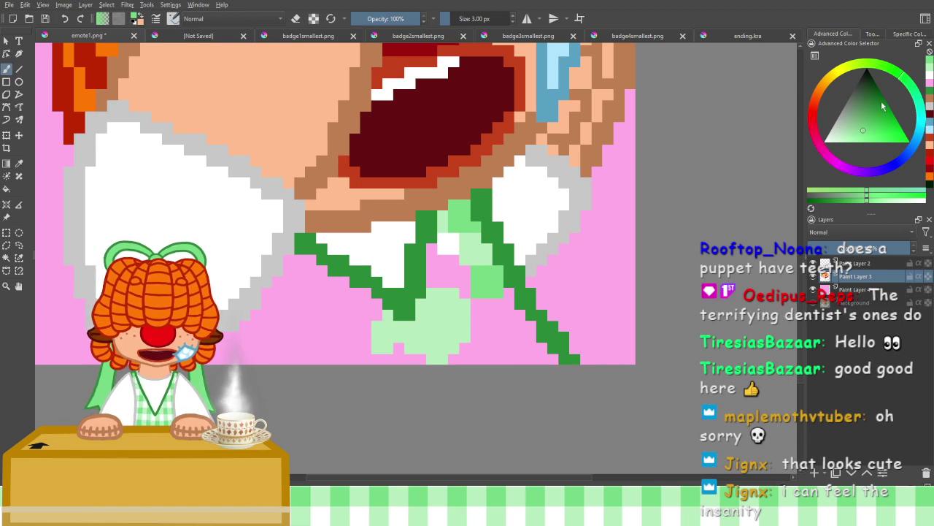
Continue the check column down the apron's right outline to the canvas edge, alternating light green and medium green
left_click(931, 67)
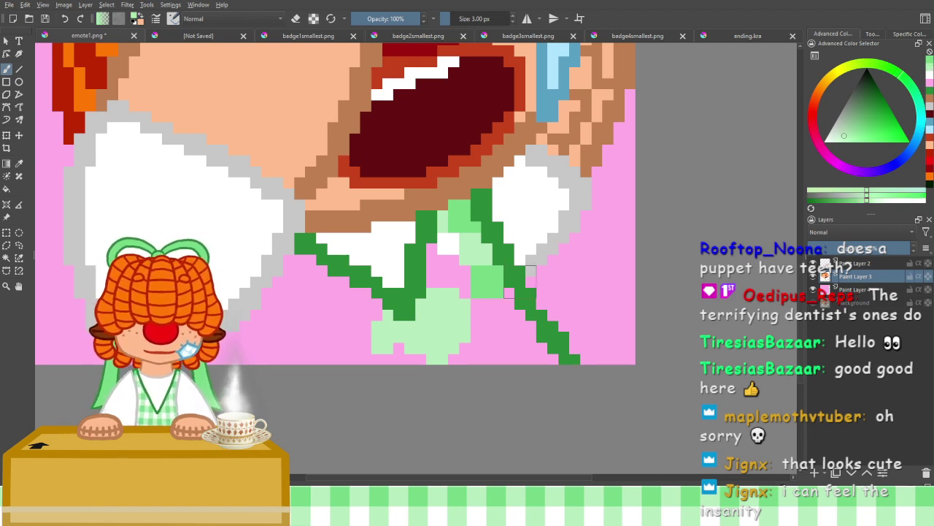
mouse_move(508, 292)
left_mouse_down()
mouse_move(486, 304)
mouse_move(498, 324)
mouse_move(508, 303)
left_mouse_up()
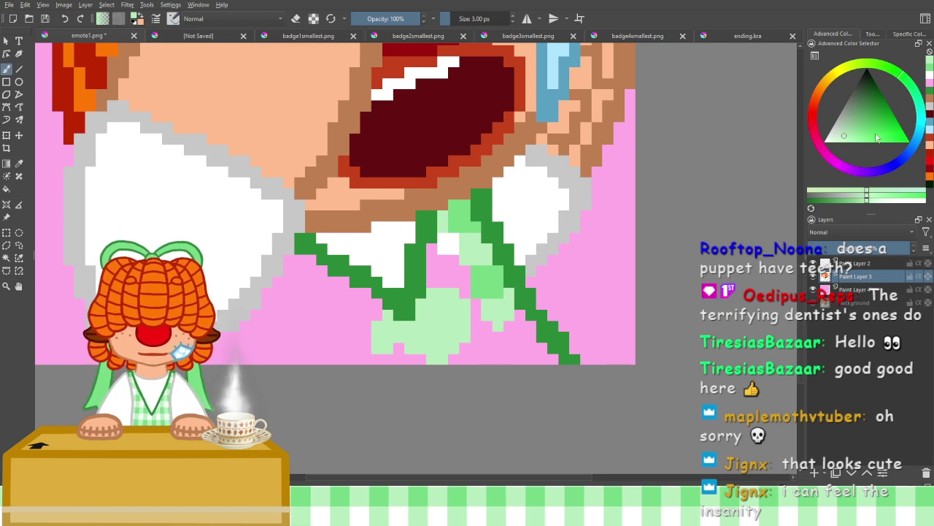
left_click(931, 68)
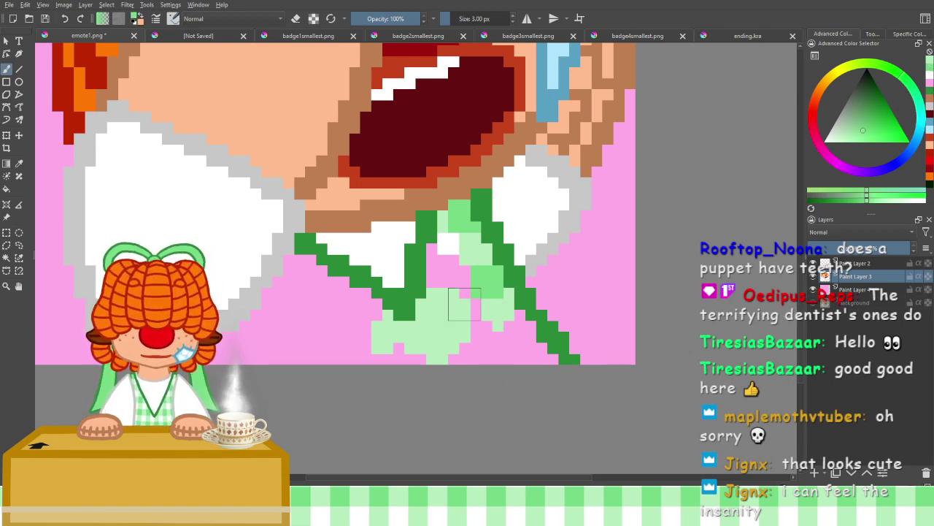
left_click_drag(498, 326, 509, 327)
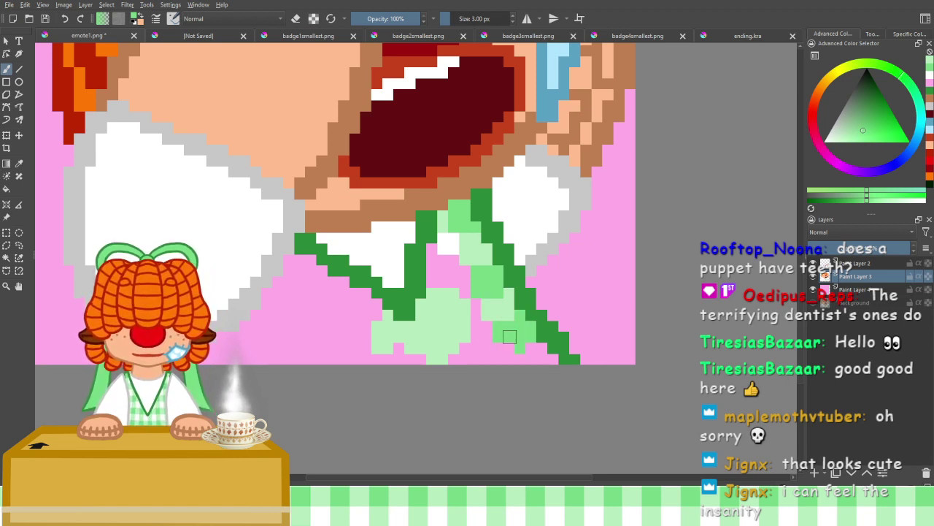
left_click(931, 69)
mouse_move(534, 350)
left_mouse_down()
mouse_move(511, 354)
mouse_move(530, 358)
left_mouse_up()
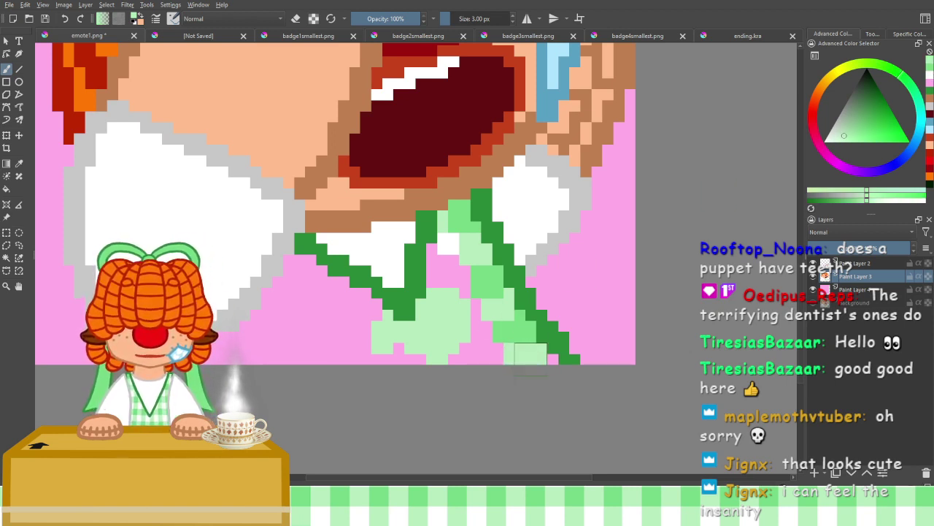
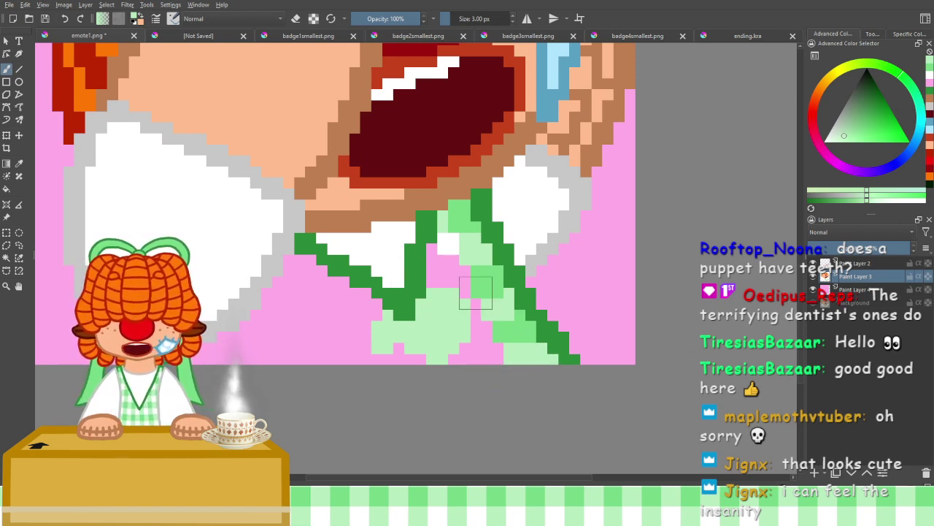
left_click(931, 67)
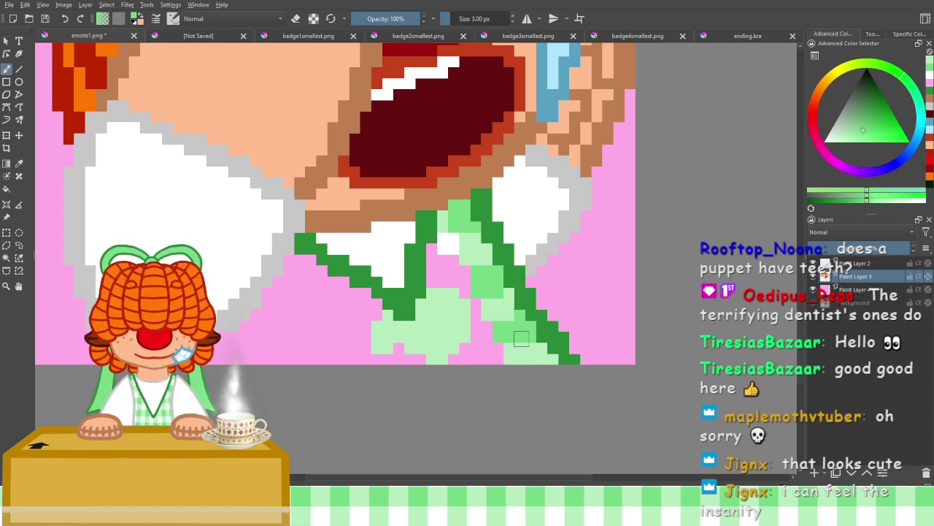
left_click_drag(521, 338, 520, 337)
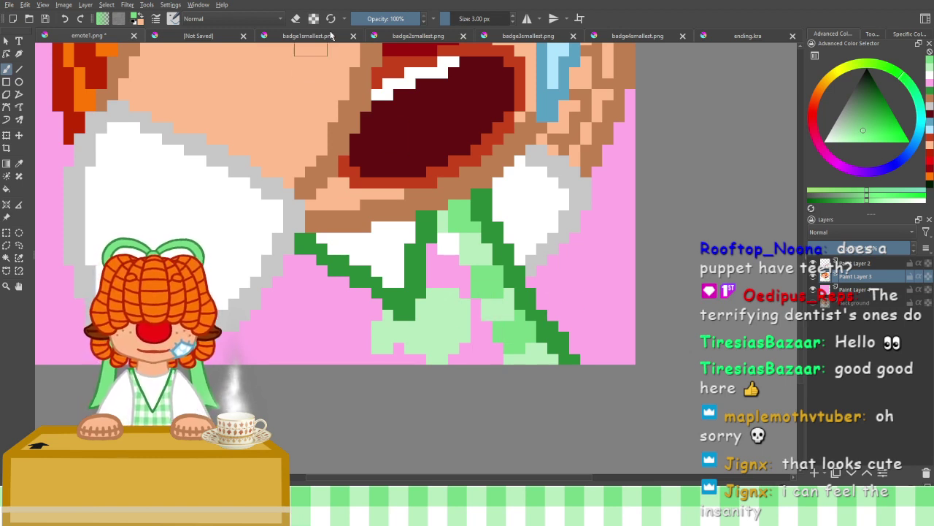
Erase the old light green blob below the V neckline
left_click(295, 18)
mouse_move(437, 281)
left_mouse_down()
mouse_move(419, 323)
mouse_move(444, 317)
mouse_move(454, 327)
mouse_move(464, 318)
mouse_move(457, 346)
mouse_move(430, 380)
mouse_move(375, 361)
mouse_move(363, 346)
mouse_move(375, 305)
left_mouse_up()
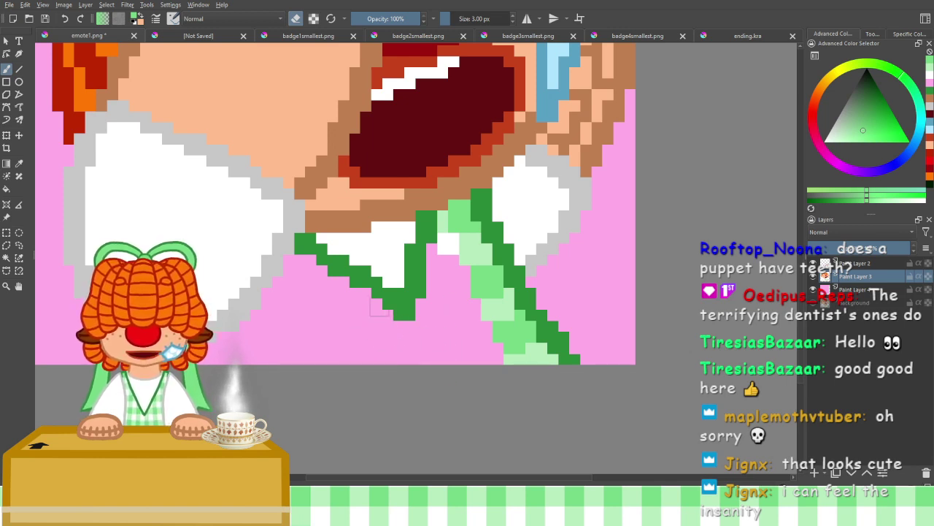
left_click_drag(443, 319, 496, 329)
Extend the light green check beside the apron's top medium green one, and paint a white check beneath it
left_click(930, 74)
key("e")
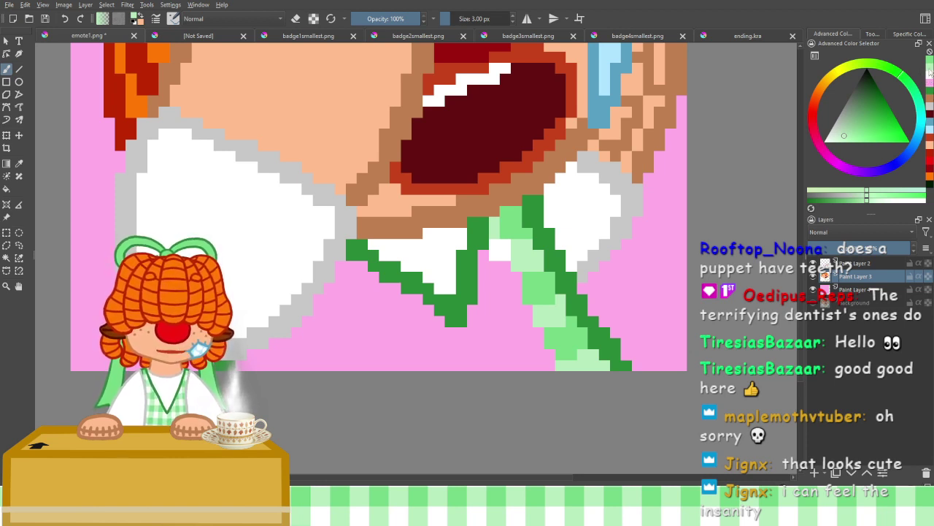
left_click(494, 232)
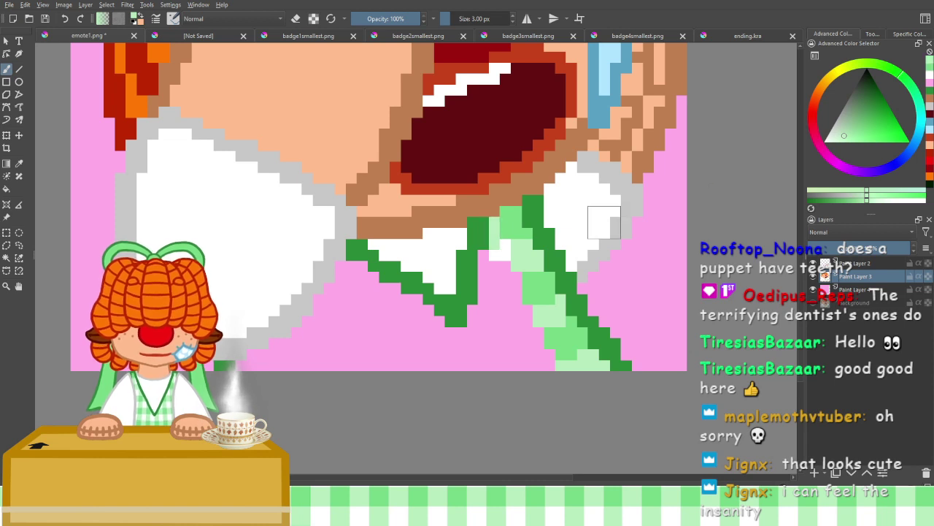
left_click(929, 77)
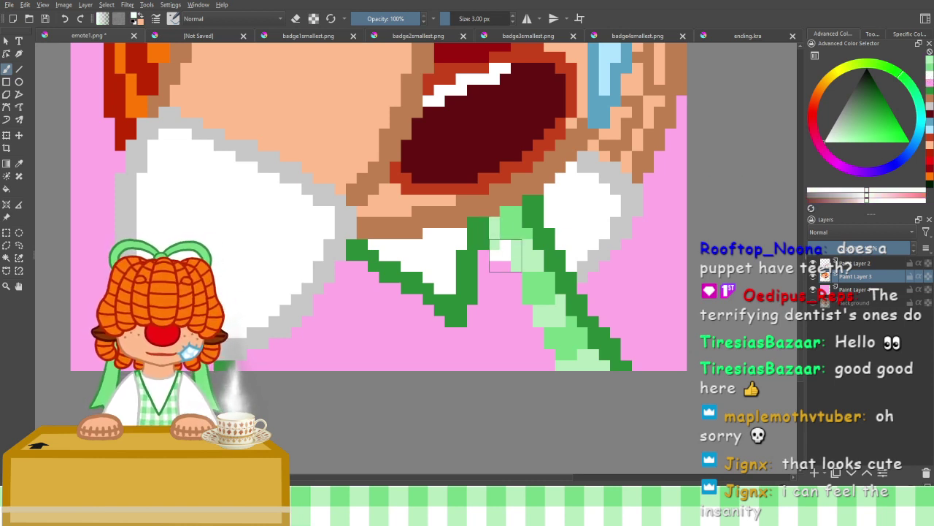
left_click_drag(501, 262, 486, 266)
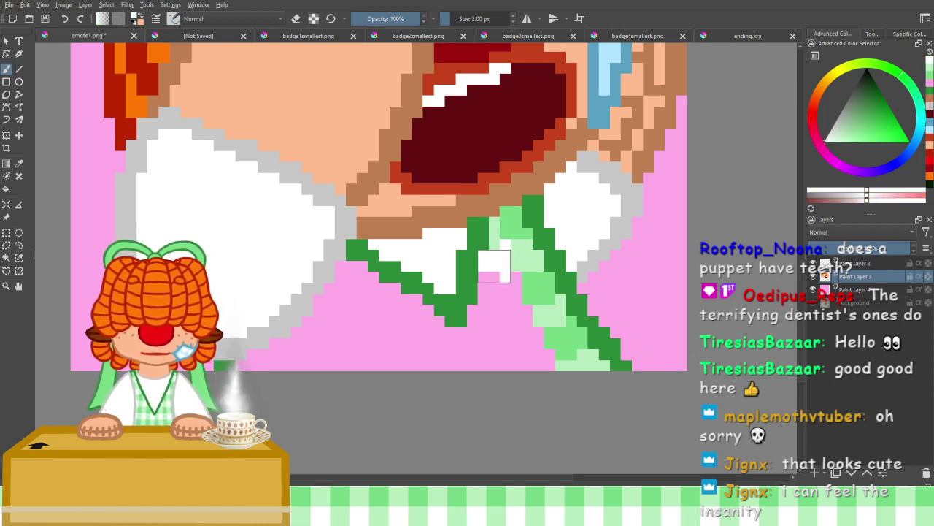
left_click(494, 273)
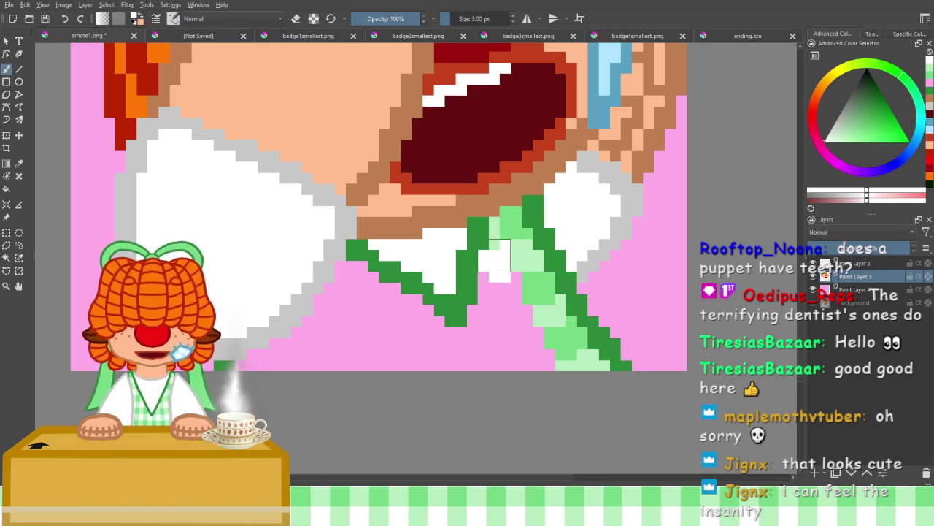
Continue the check column below the white check to the canvas edge with light green, medium green and light green checks
left_click(929, 71)
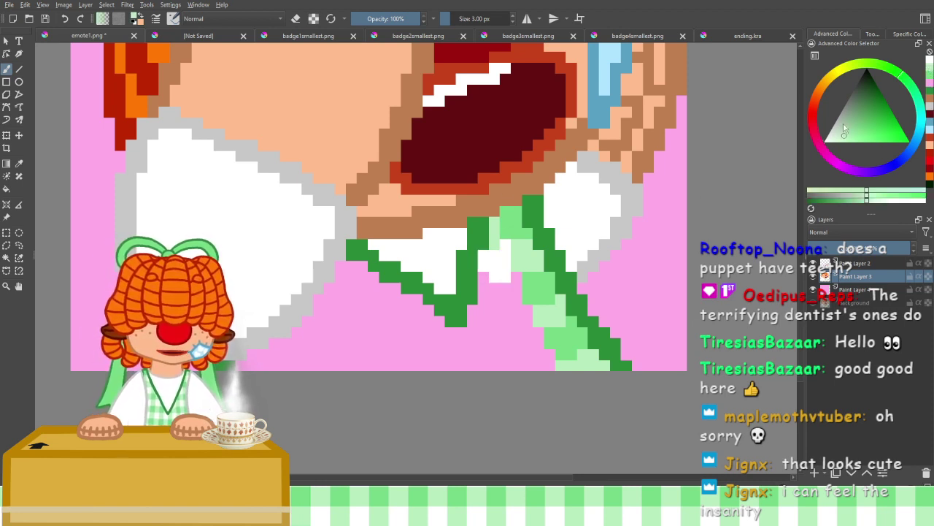
mouse_move(494, 288)
left_mouse_down()
mouse_move(511, 282)
mouse_move(504, 289)
left_mouse_up()
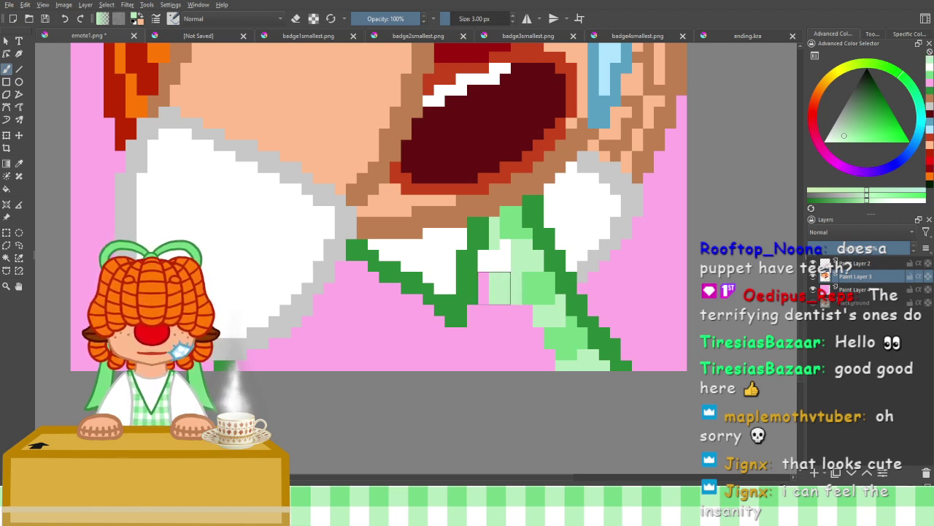
left_click(931, 78)
mouse_move(519, 257)
left_mouse_down()
mouse_move(500, 267)
mouse_move(506, 317)
mouse_move(525, 313)
mouse_move(516, 321)
left_mouse_up()
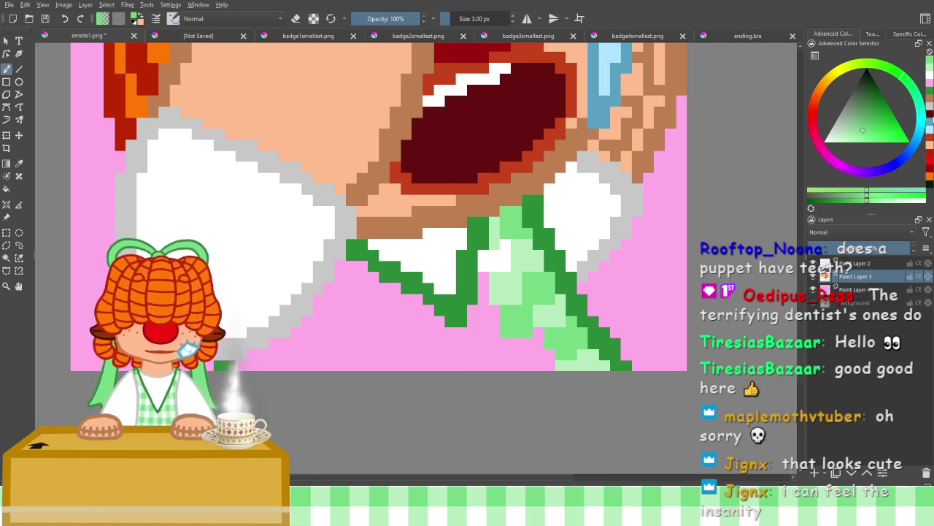
left_click(930, 69)
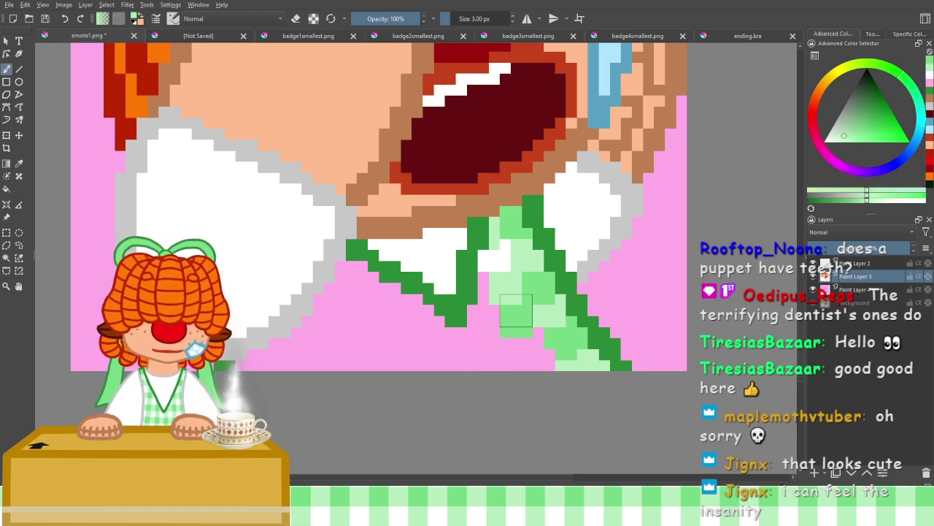
mouse_move(538, 335)
left_mouse_down()
mouse_move(511, 362)
mouse_move(527, 357)
left_mouse_up()
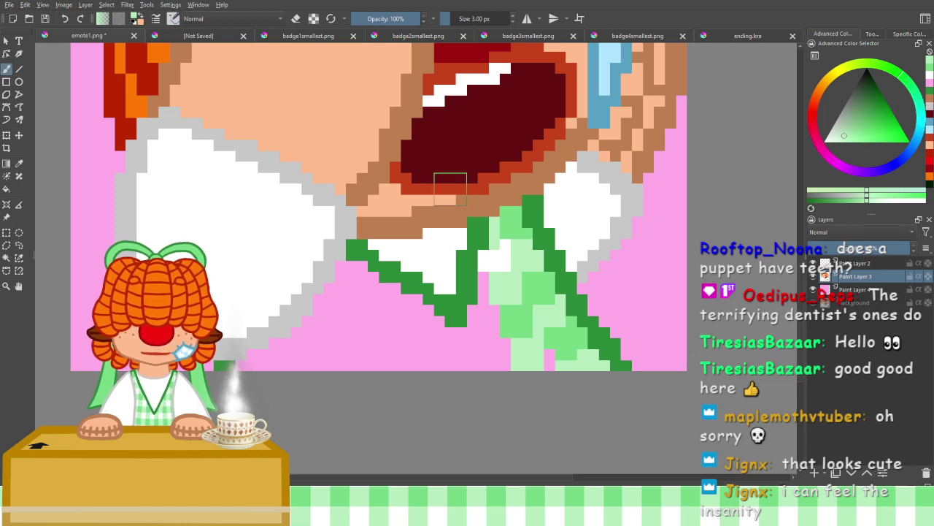
key("ctrl+z")
key("ctrl+z")
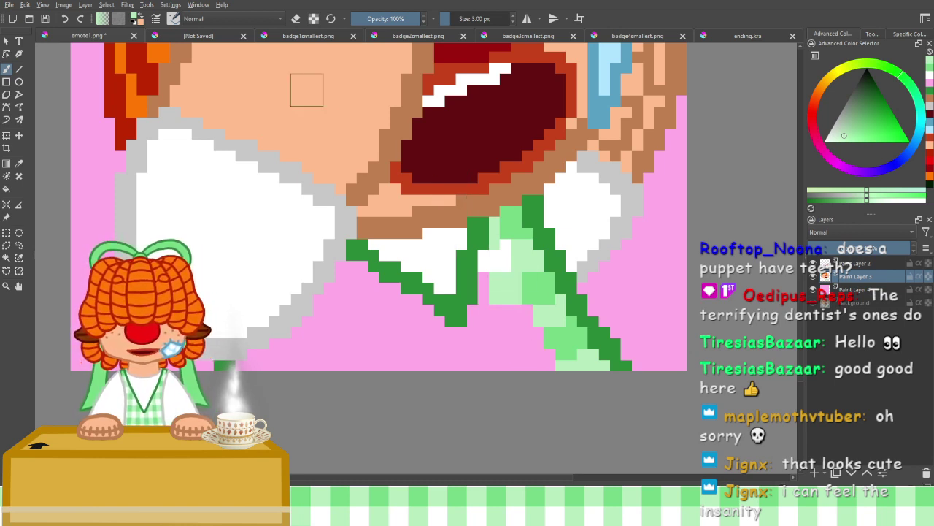
left_click(81, 19)
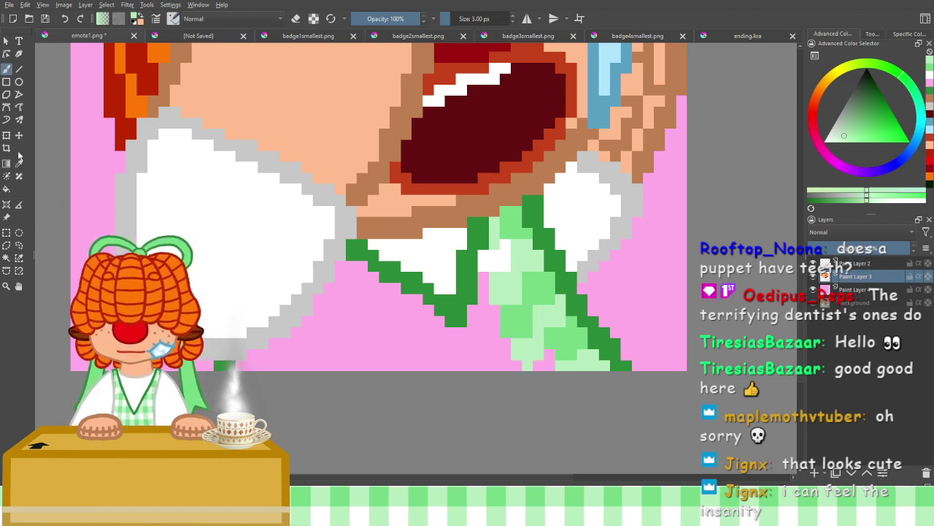
Recolour the lower middle medium green check white, separating it with a white pixel from the adjoining medium green check before filling
left_click(7, 188)
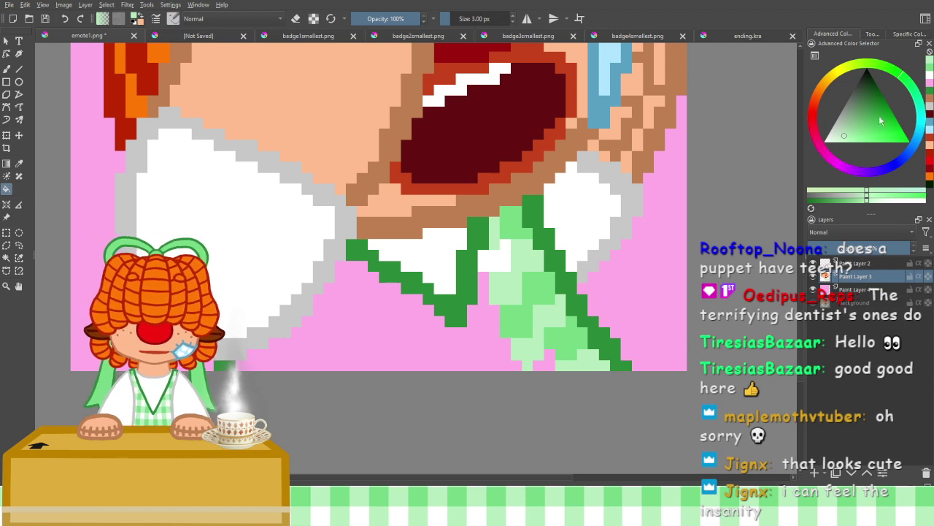
left_click(930, 78)
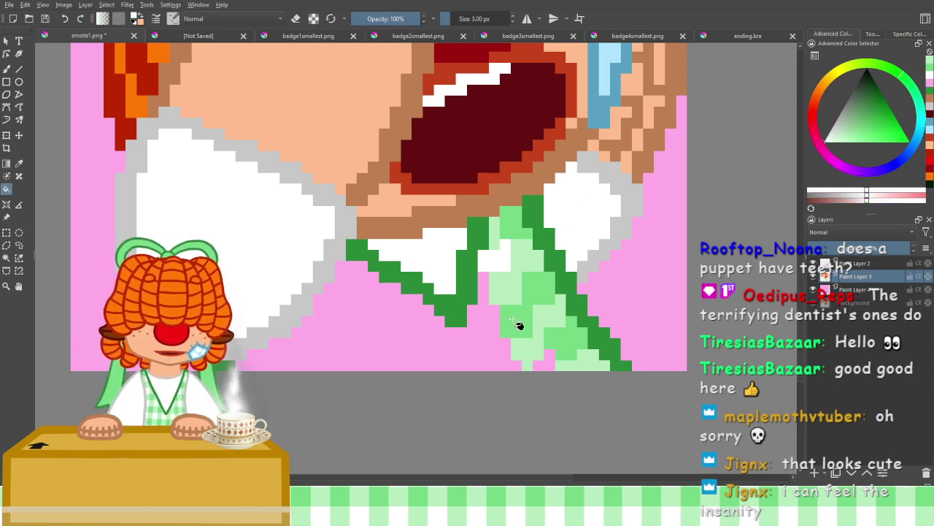
left_click(525, 323)
key("ctrl+z")
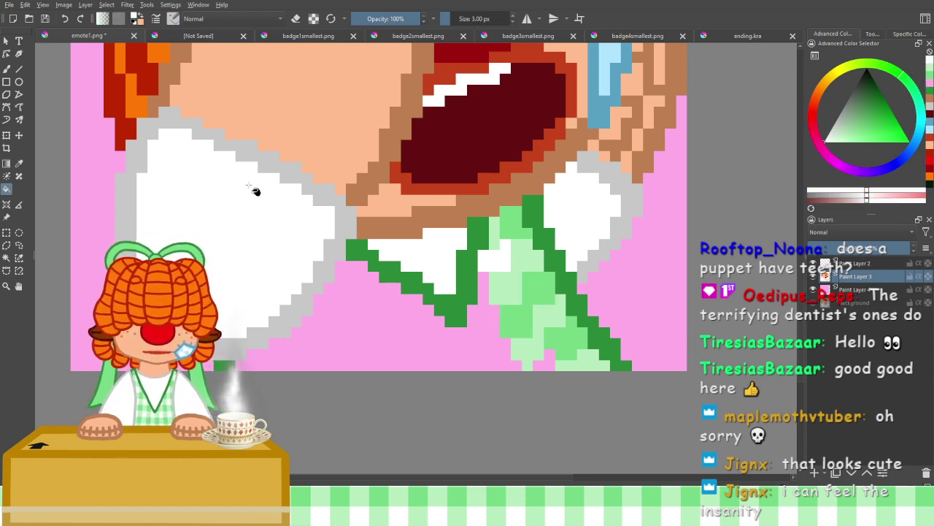
left_click(7, 67)
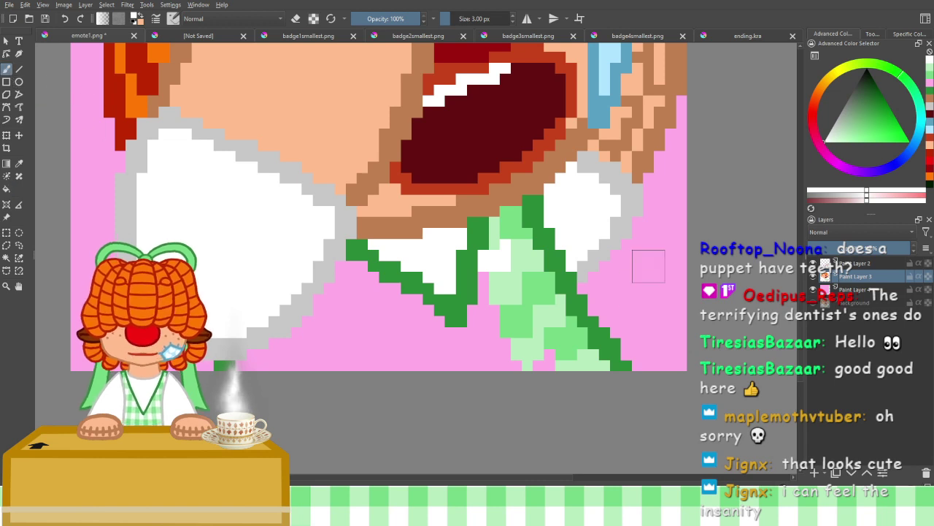
left_click(527, 310)
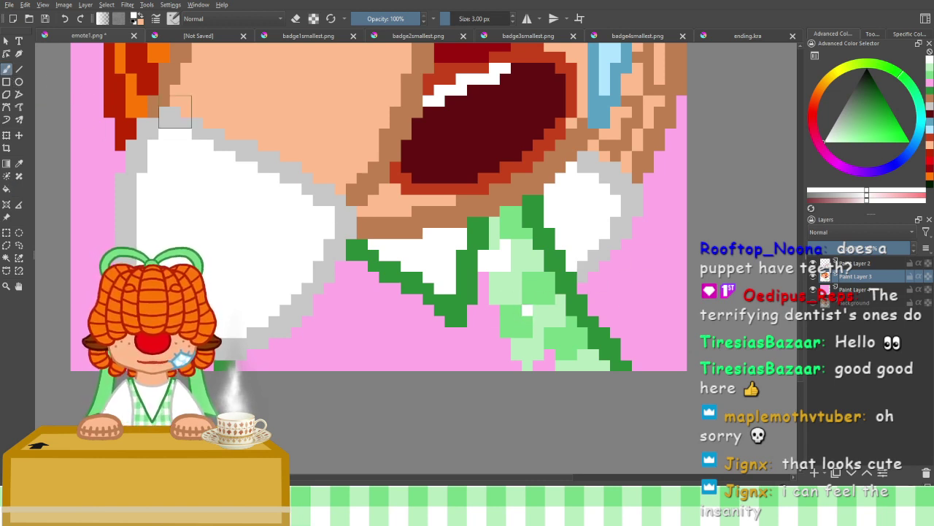
left_click(5, 188)
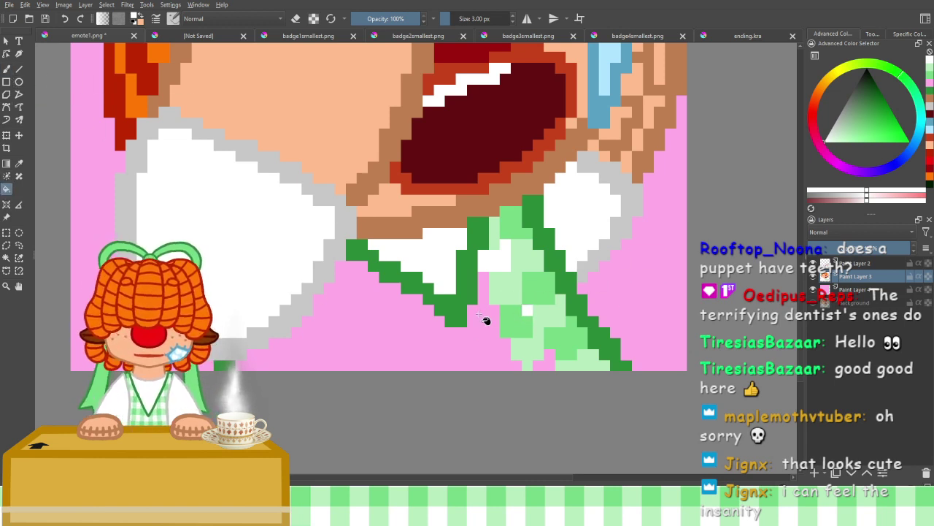
left_click(521, 329)
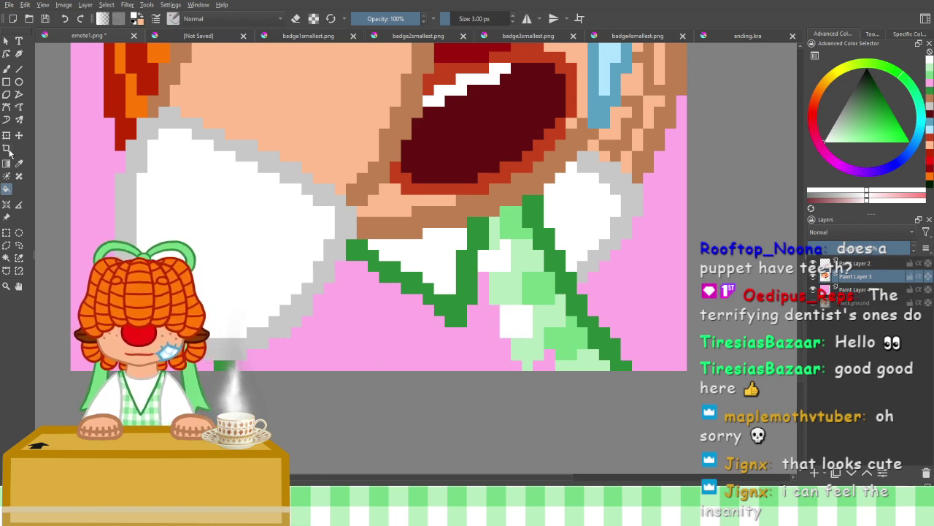
Paint a white check at the canvas edge, below the light green check in the middle of the apron
left_click(6, 68)
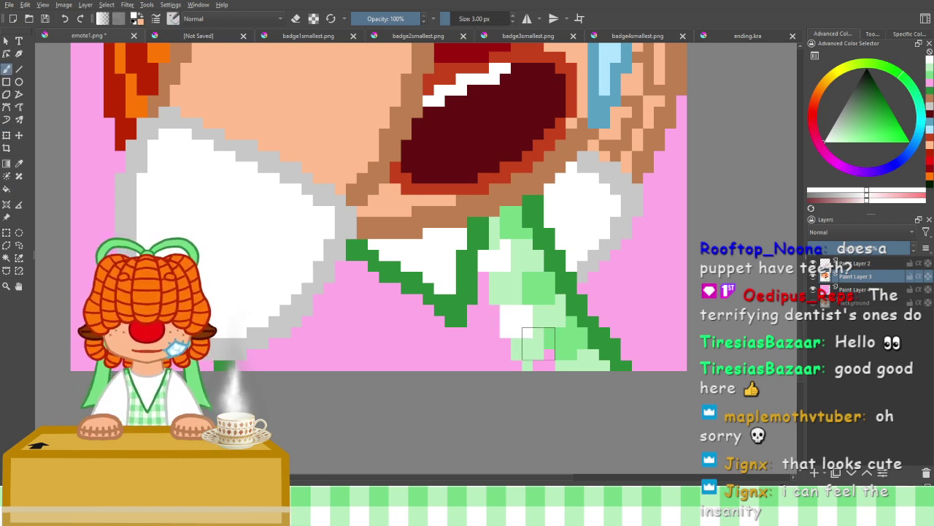
mouse_move(549, 365)
left_mouse_down()
mouse_move(524, 367)
mouse_move(527, 376)
mouse_move(472, 409)
mouse_move(494, 376)
mouse_move(533, 367)
left_mouse_up()
key("ctrl+z")
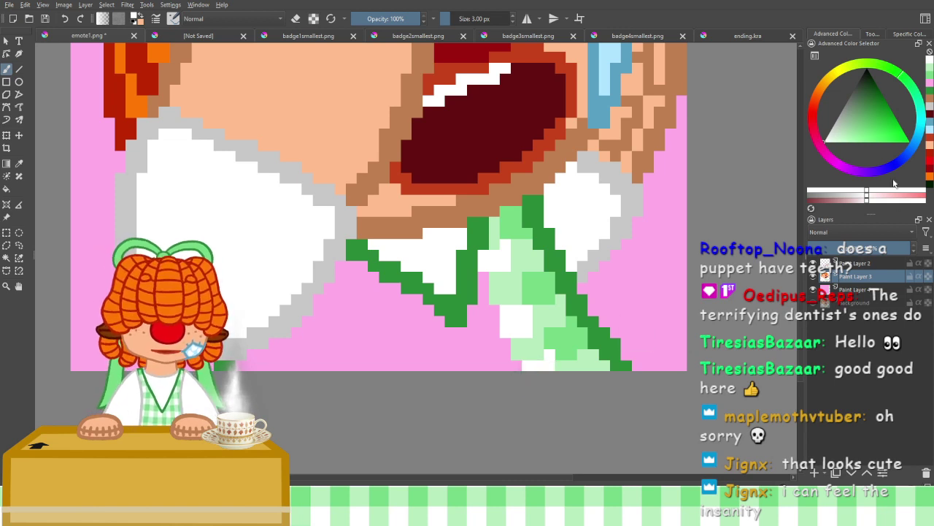
Add a column of medium green, light green and medium green checks from the V neckline's dark green right edge to the canvas edge
left_click(925, 78)
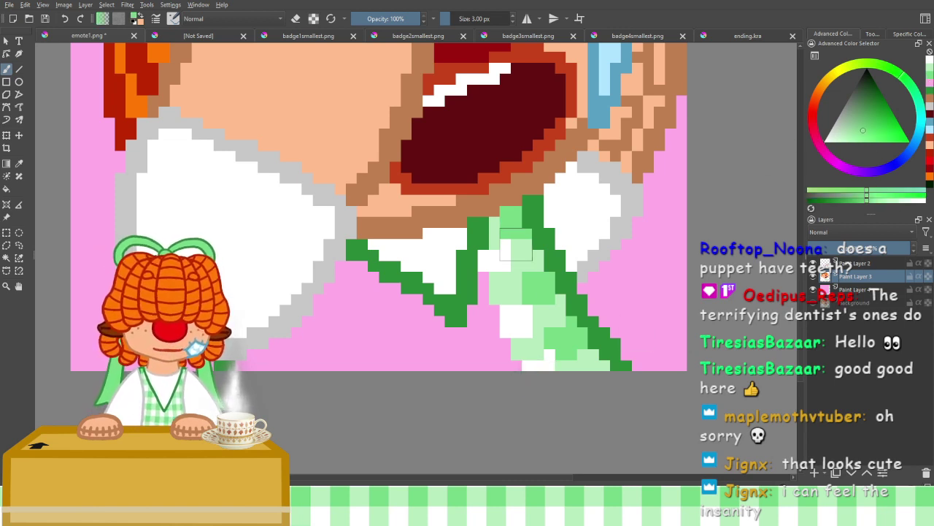
left_click_drag(483, 281, 480, 308)
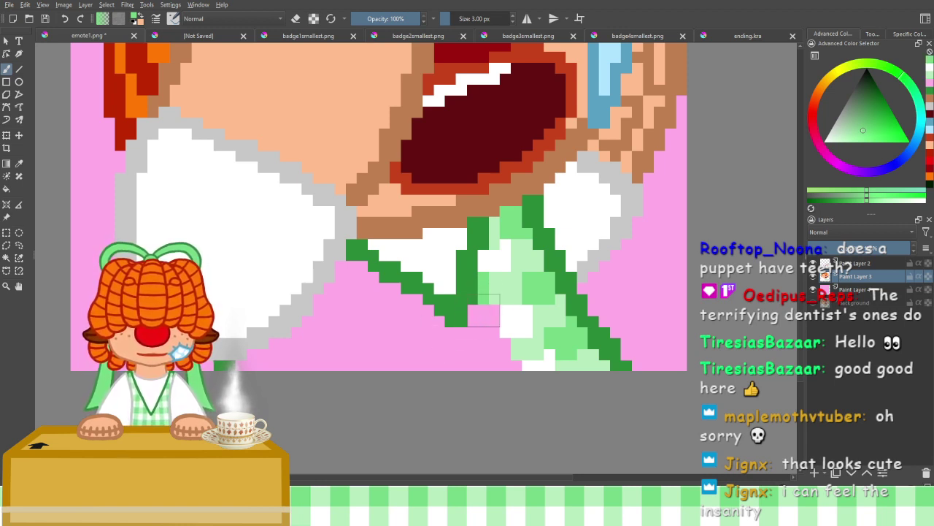
left_click(930, 72)
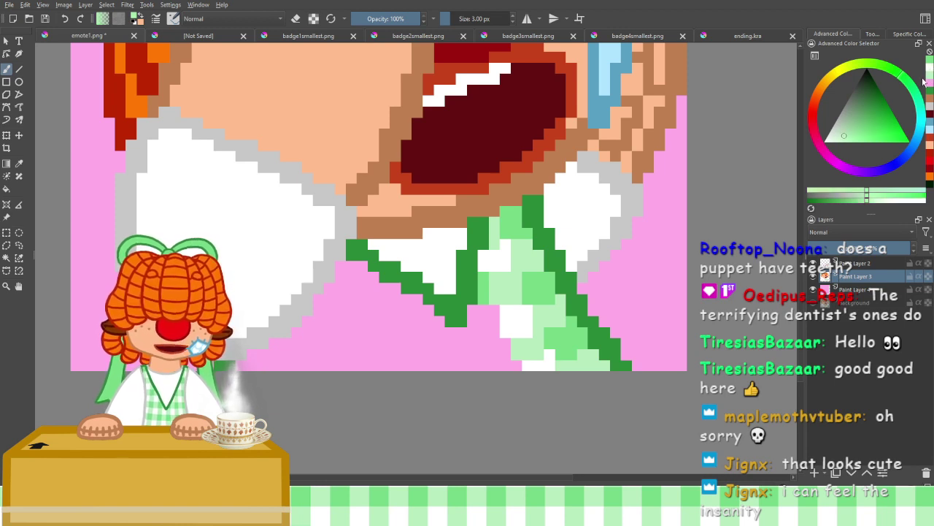
mouse_move(492, 313)
left_mouse_down()
mouse_move(486, 329)
mouse_move(475, 323)
left_mouse_up()
left_click(929, 68)
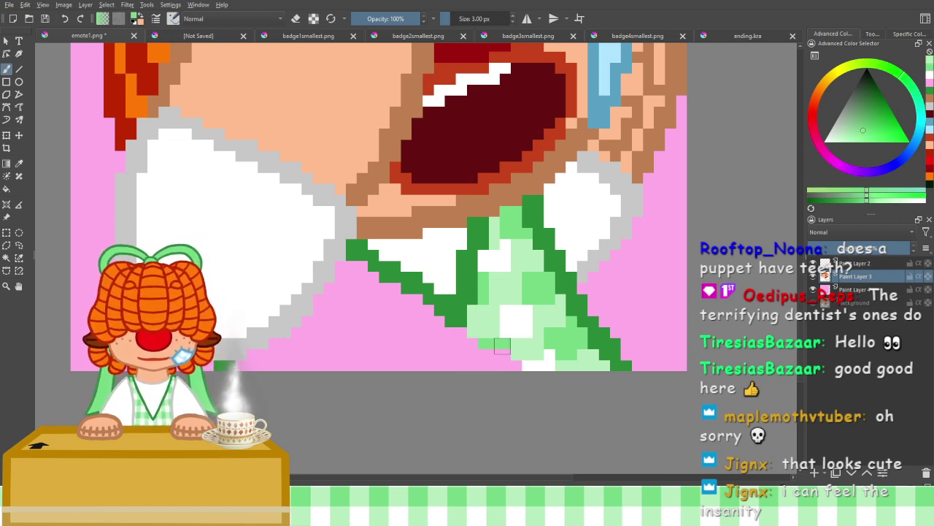
left_click_drag(486, 354, 509, 365)
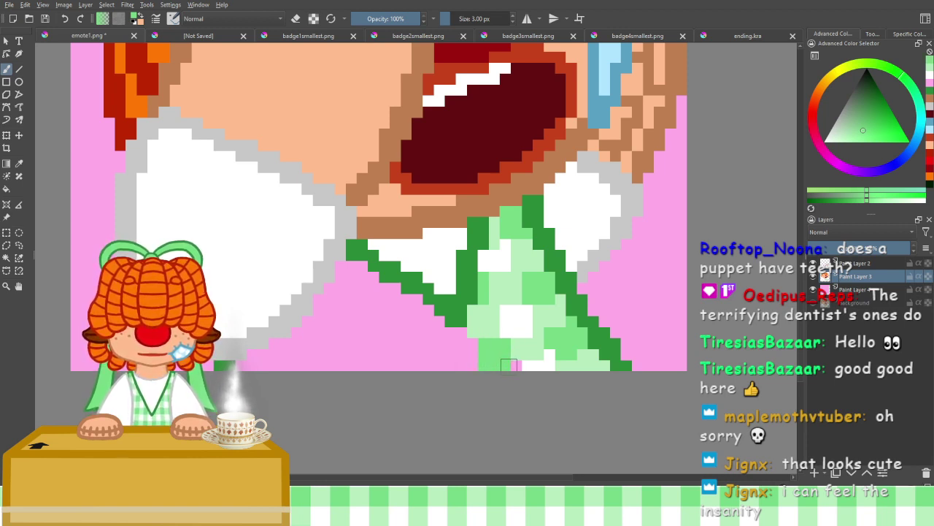
Examine the whole emote at small size to judge how the apron's check pattern reads
scroll(423, 305, "down", 5)
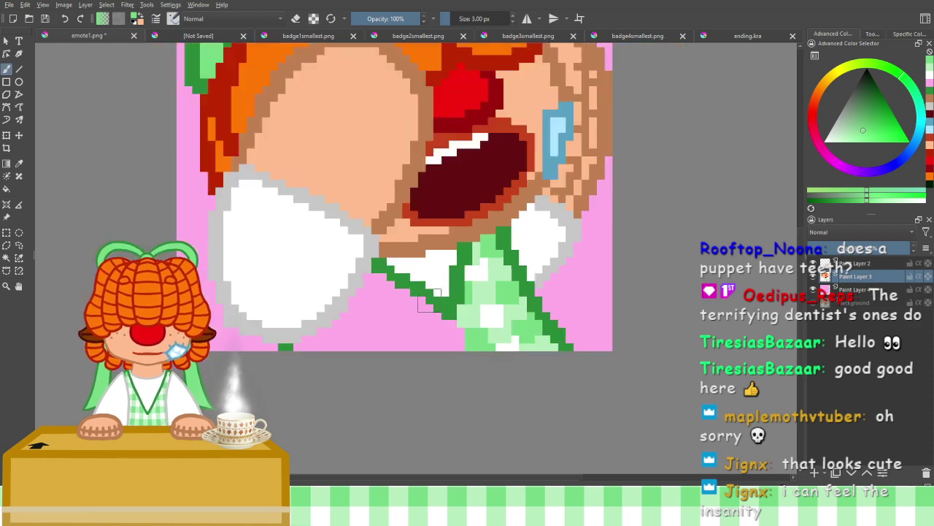
scroll(431, 297, "down", 2)
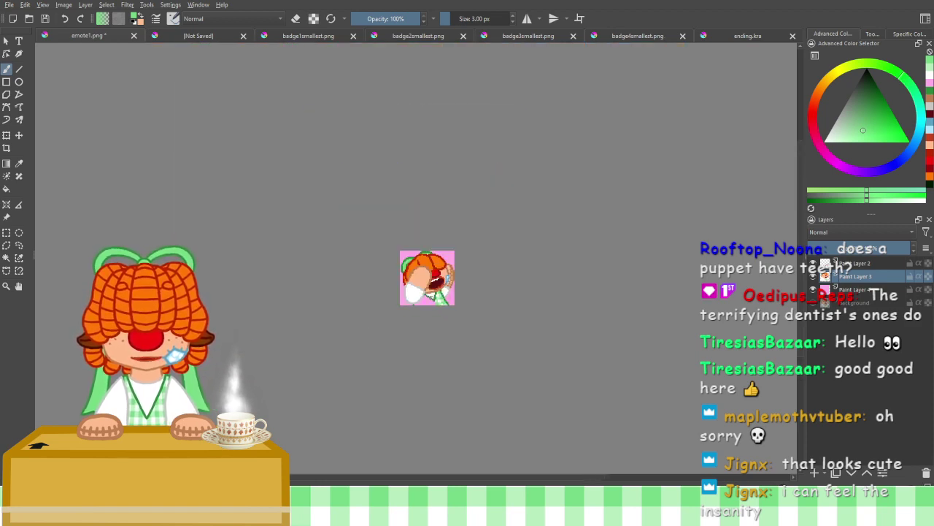
scroll(431, 296, "up", 1)
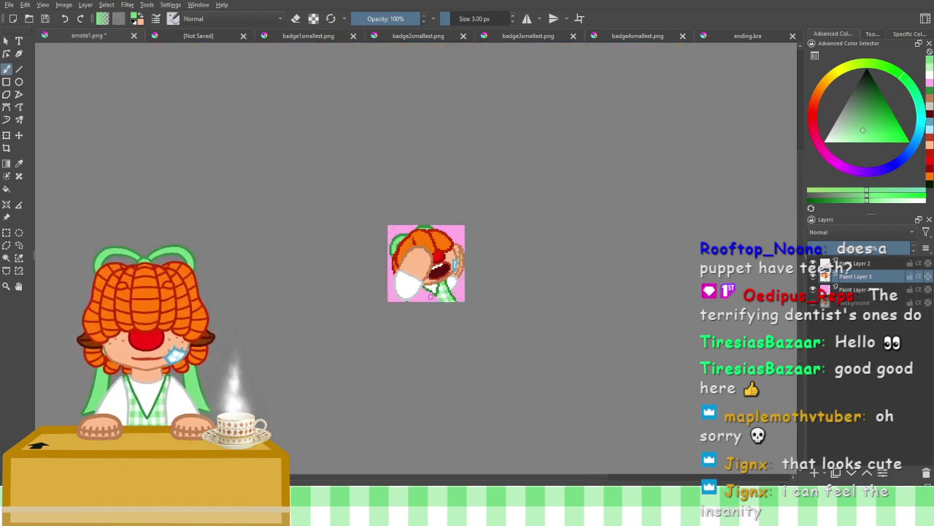
scroll(430, 296, "down", 2)
scroll(430, 296, "up", 1)
scroll(431, 296, "down", 1)
scroll(432, 296, "up", 4)
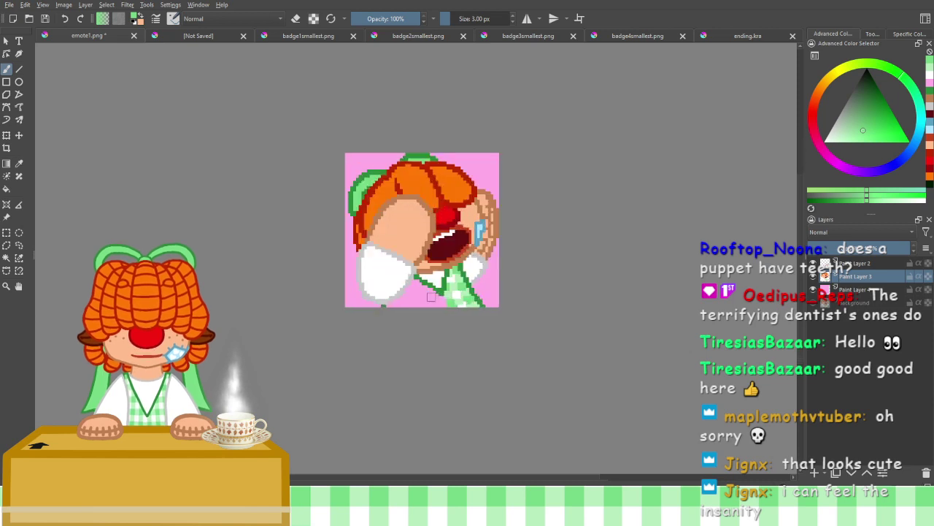
scroll(430, 296, "up", 5)
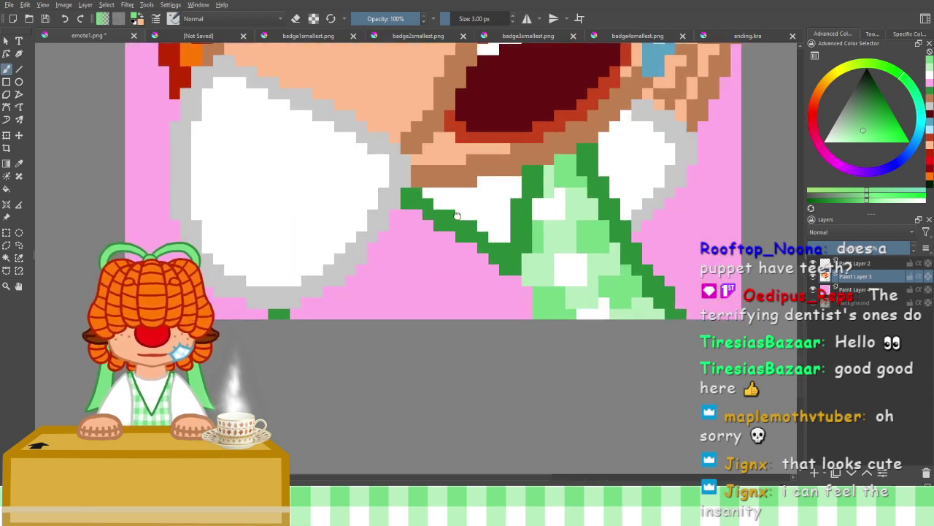
Paint a light green check at the canvas edge beside the bottom medium green one, below the V's tip, and choose white as brush colour
left_click_drag(457, 215, 412, 195)
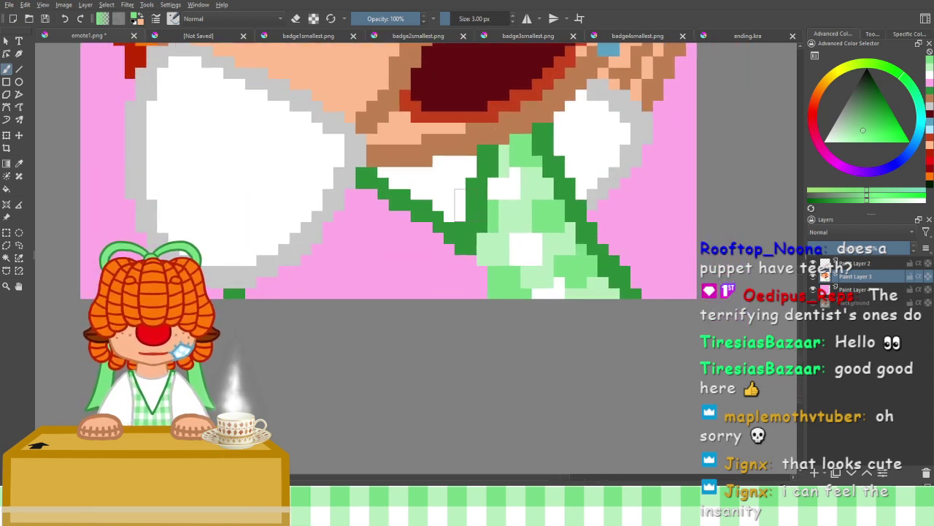
left_click(929, 71)
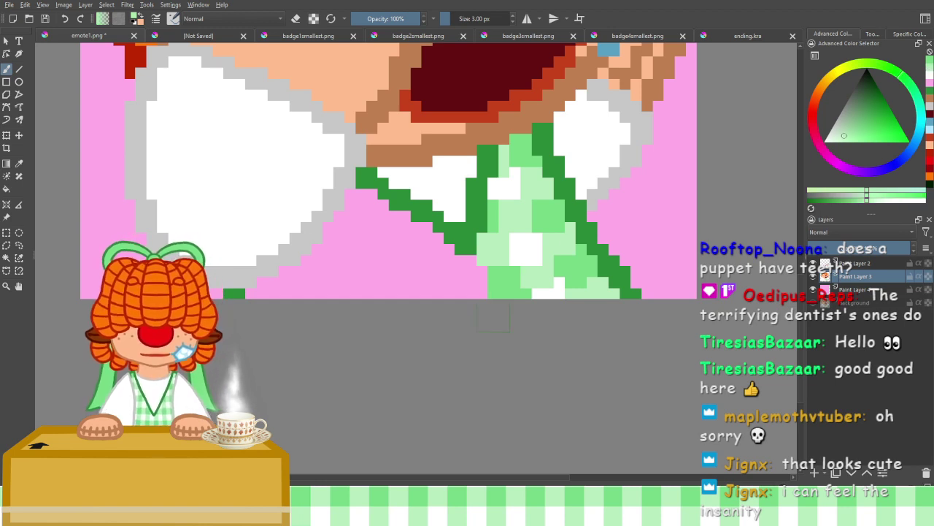
mouse_move(477, 274)
left_mouse_down()
mouse_move(462, 289)
mouse_move(471, 292)
mouse_move(463, 281)
mouse_move(471, 283)
left_mouse_up()
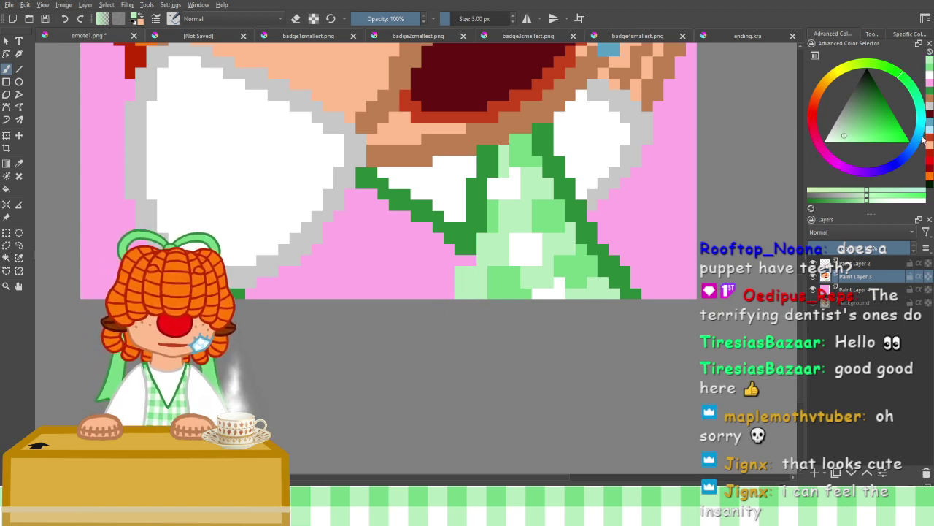
left_click(930, 79)
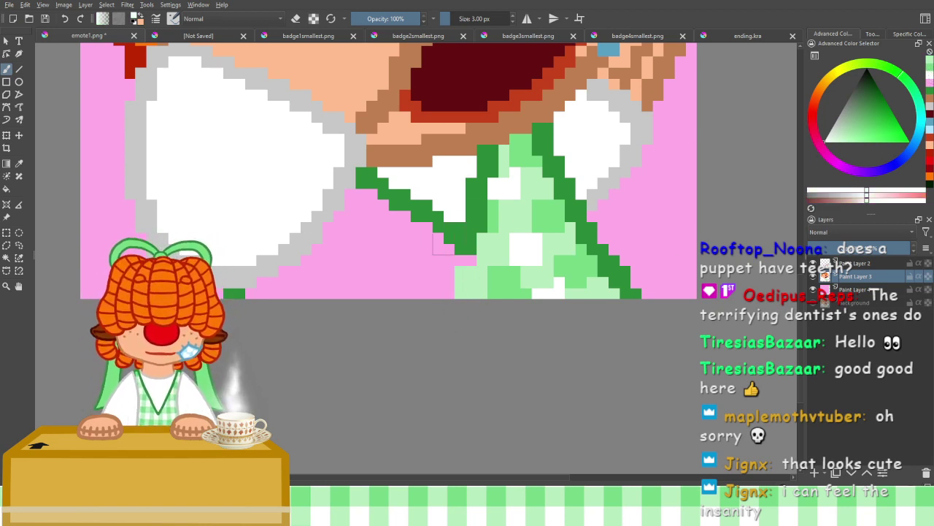
Fill the gap under the V's tip with white, and stack medium green and light green checks beside it up to the neckline
left_click(466, 262)
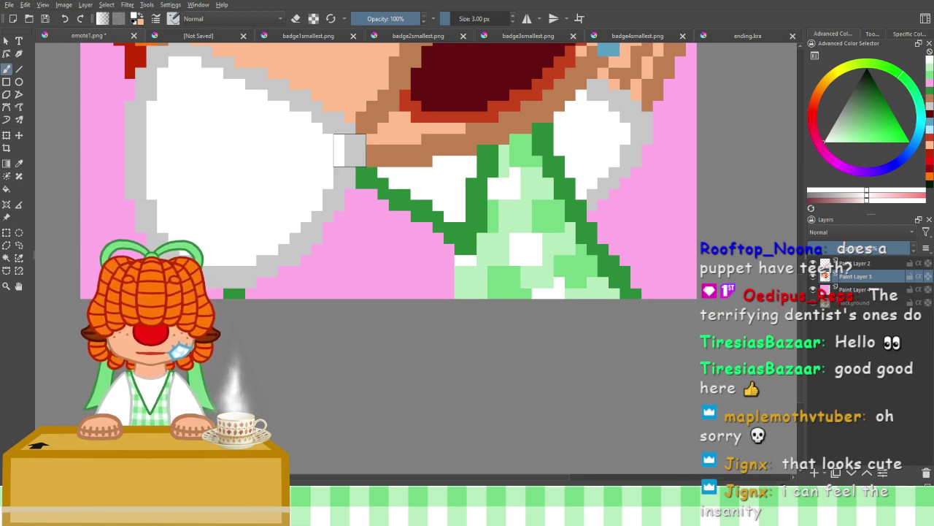
left_click(929, 69)
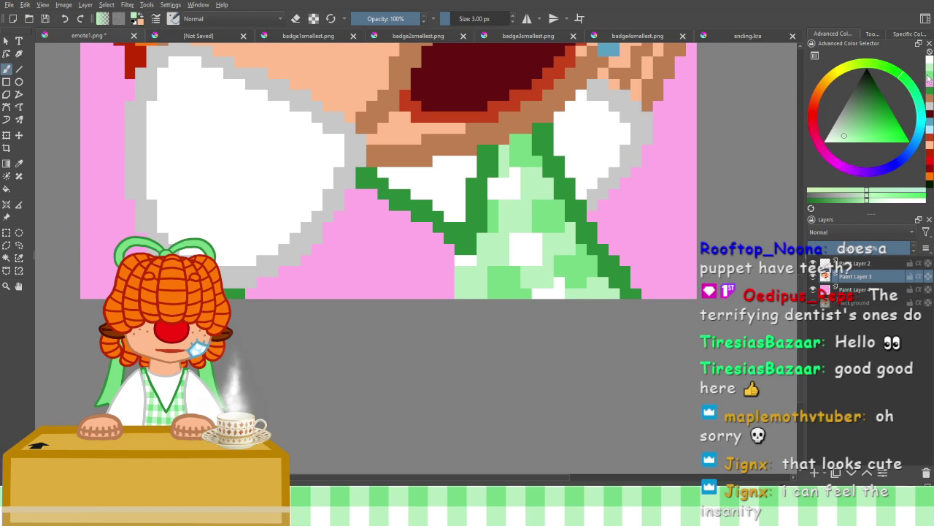
left_click(929, 76)
mouse_move(444, 289)
left_mouse_down()
mouse_move(435, 275)
mouse_move(446, 290)
left_mouse_up()
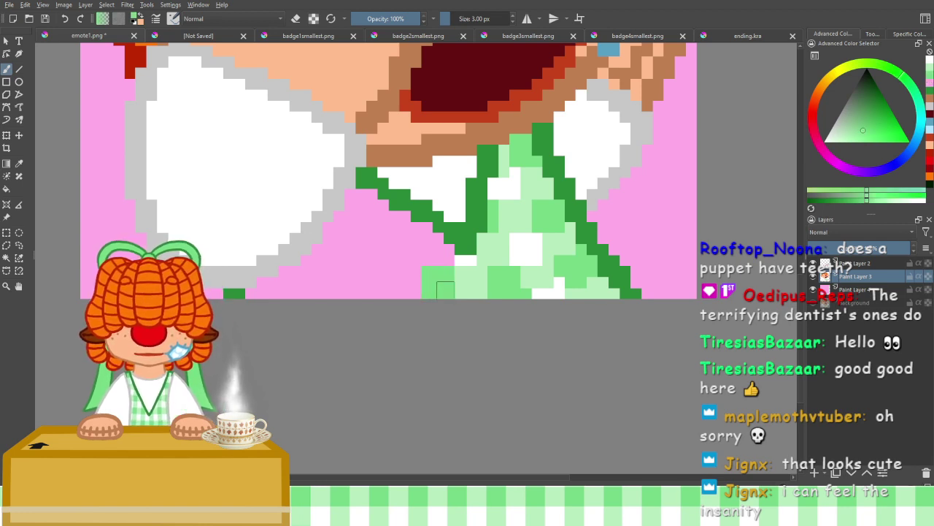
left_click(929, 79)
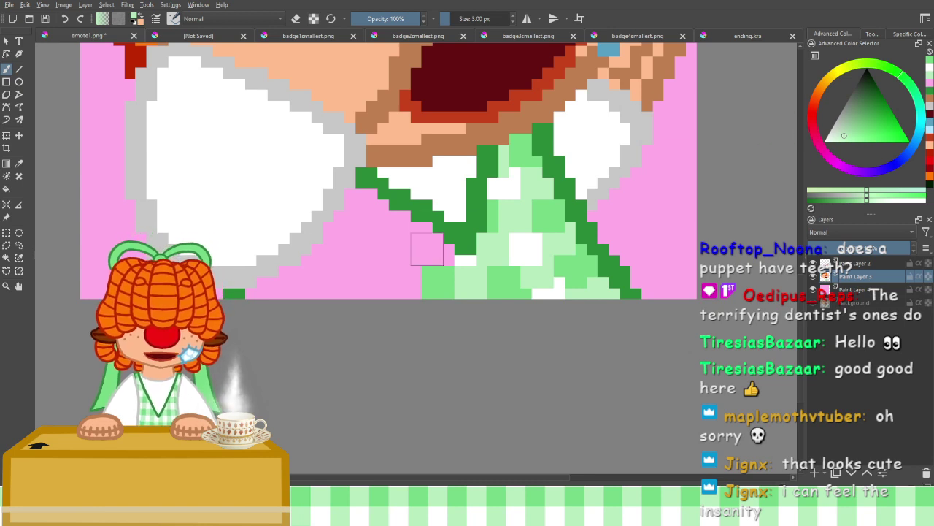
mouse_move(438, 250)
left_mouse_down()
mouse_move(446, 256)
mouse_move(438, 250)
left_mouse_up()
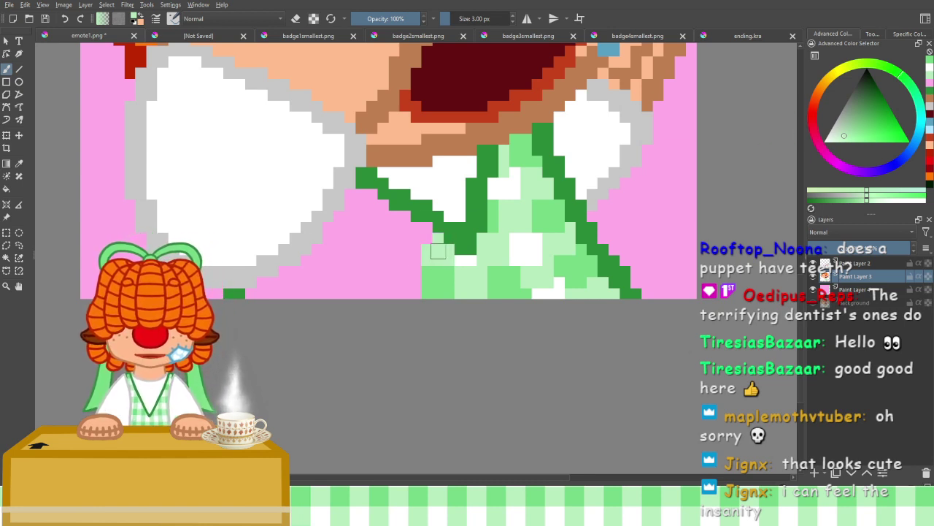
Paint a white check beside the light green one below the neckline, with a light green check under it at the canvas edge
left_click(930, 79)
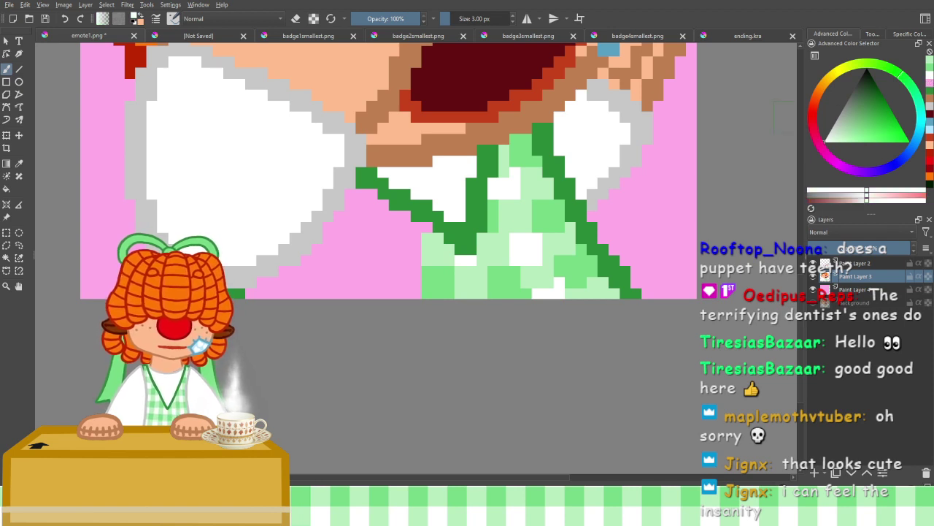
left_click(404, 249)
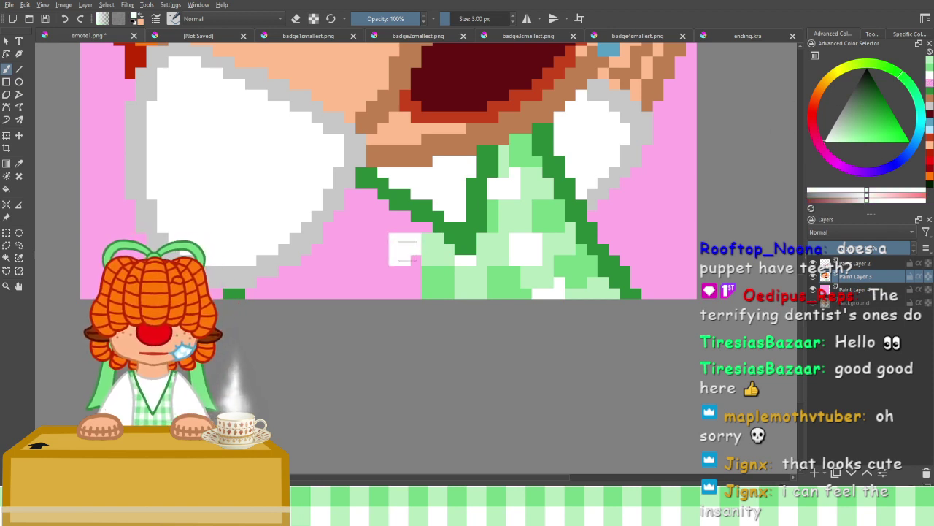
left_click(930, 71)
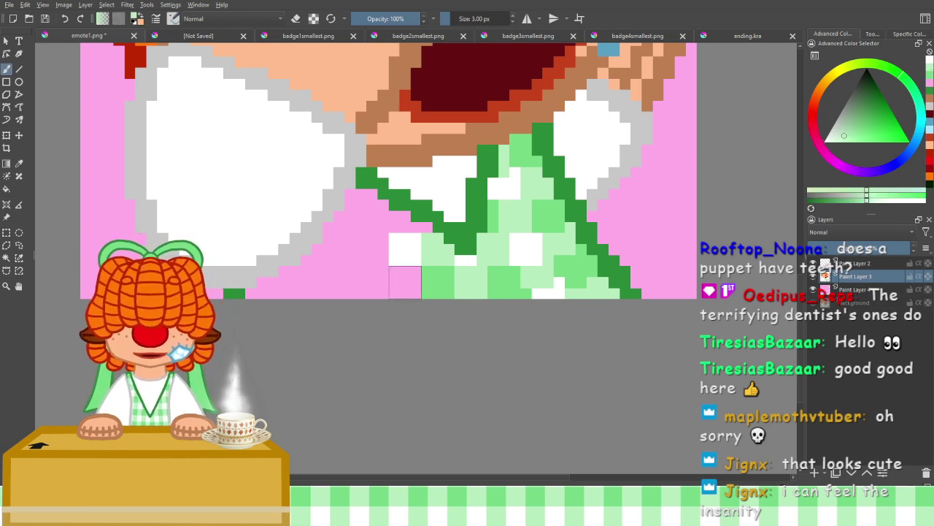
left_click(405, 288)
mouse_move(404, 291)
left_mouse_down()
mouse_move(397, 281)
mouse_move(408, 273)
left_mouse_up()
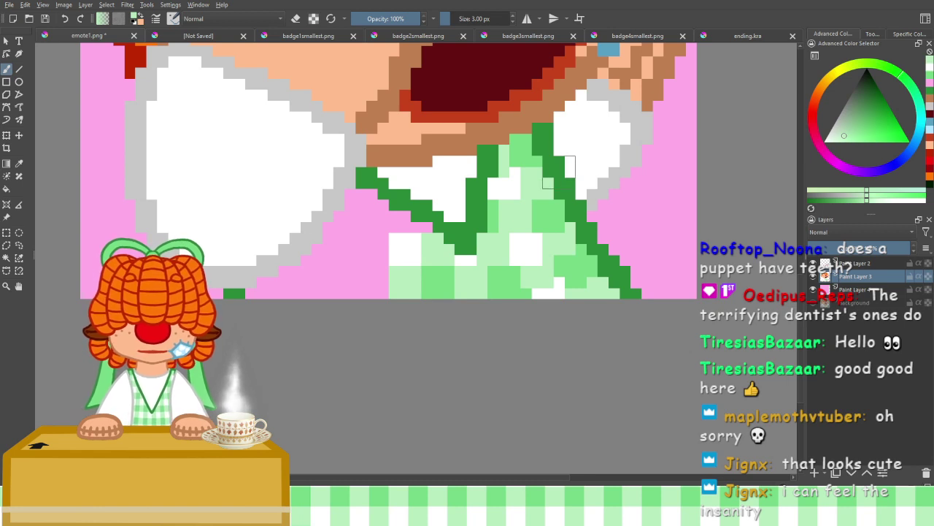
Fill the pink gap between the neckline's dark green edge and the newest checks with medium green and light green pixels
left_click(930, 79)
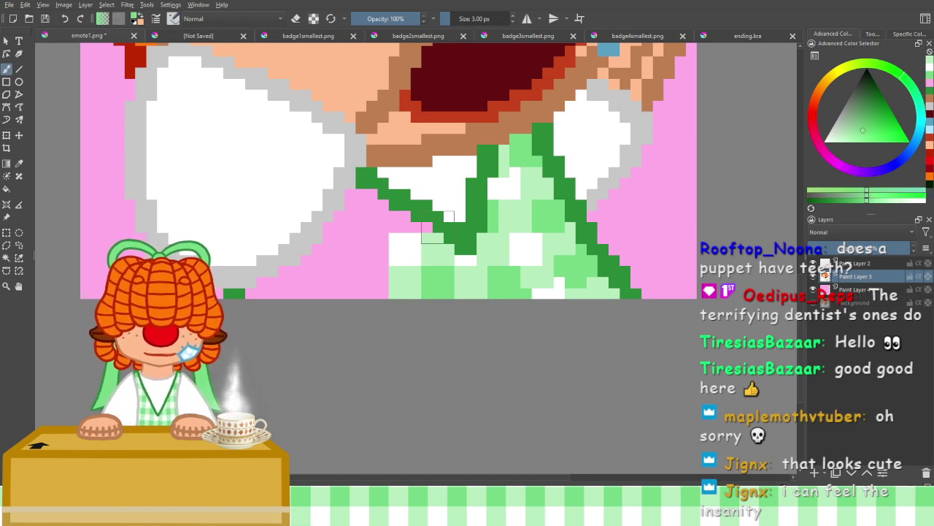
left_click(930, 73)
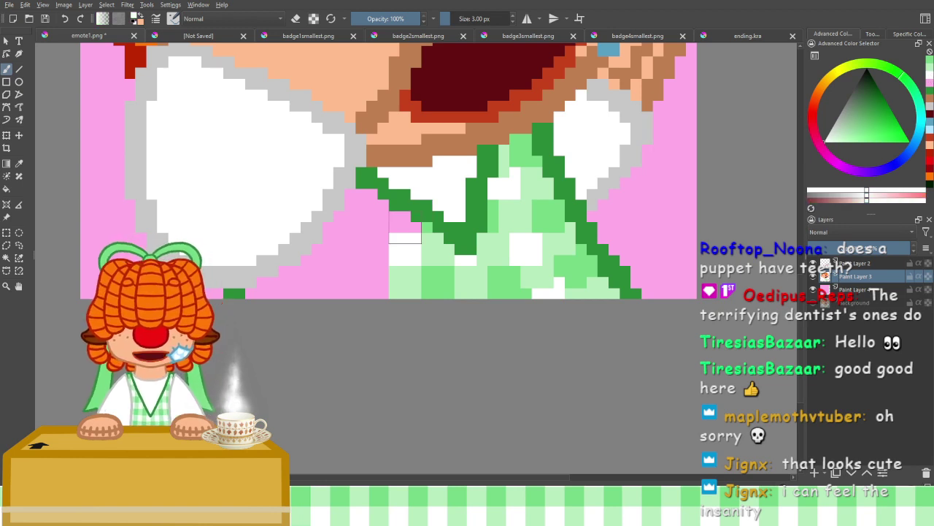
left_click(930, 68)
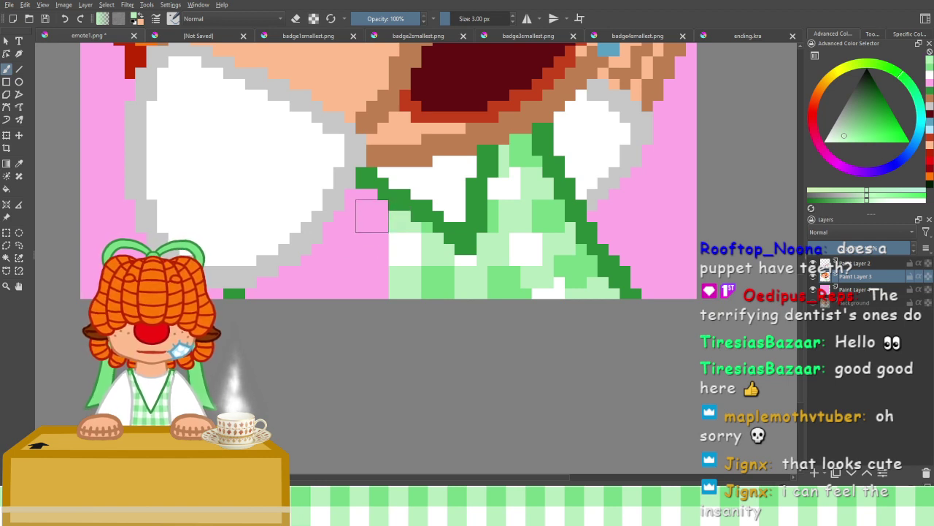
Extend the bottom row of checks toward the large sleeve with alternating medium green, light green and medium green checks
left_click(929, 73)
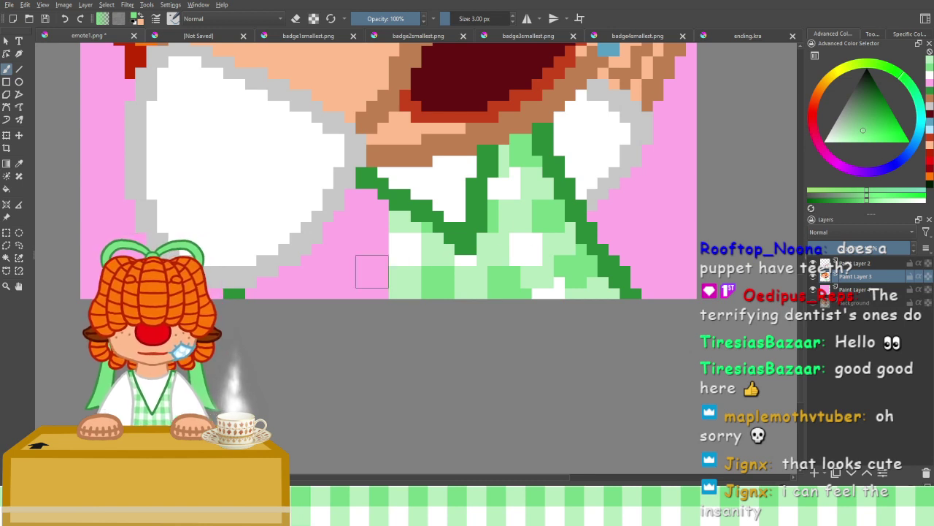
mouse_move(372, 271)
left_mouse_down()
mouse_move(367, 281)
mouse_move(370, 273)
left_mouse_up()
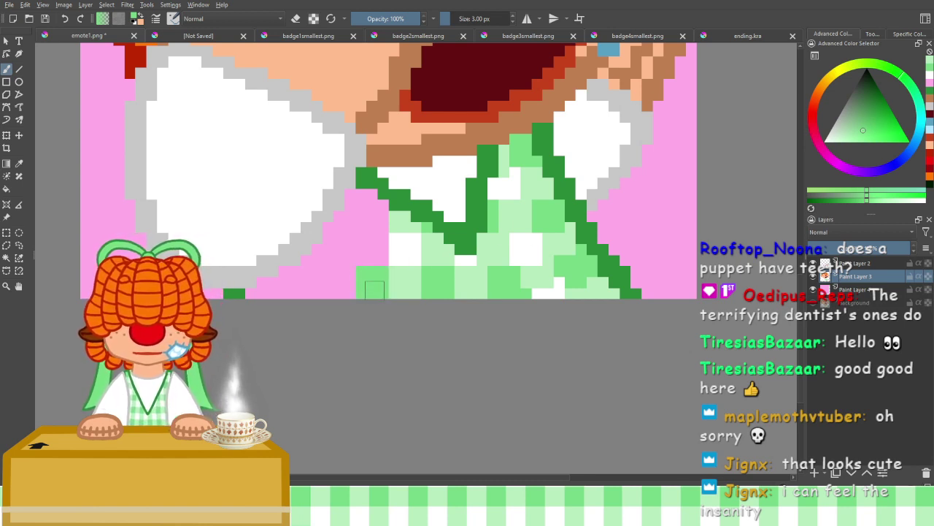
left_click(930, 70)
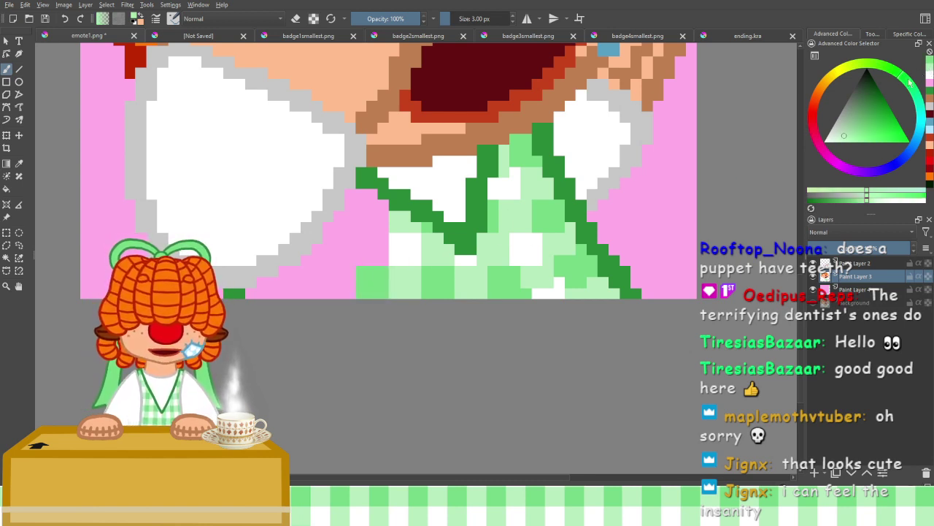
left_click_drag(331, 281, 347, 288)
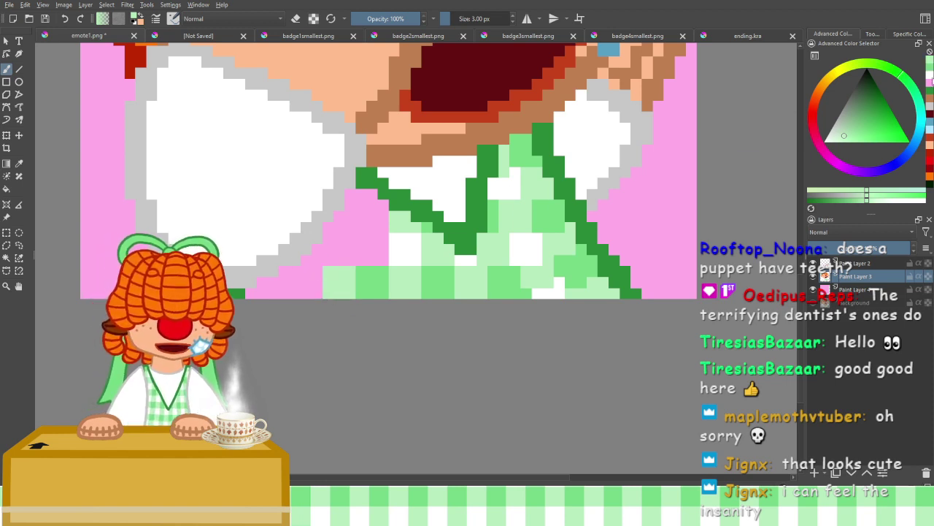
left_click(929, 68)
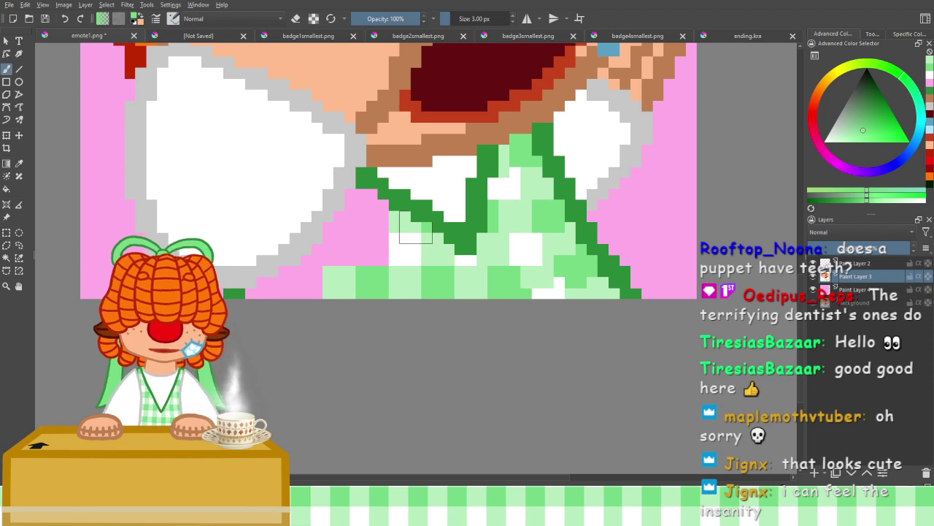
left_click(306, 281)
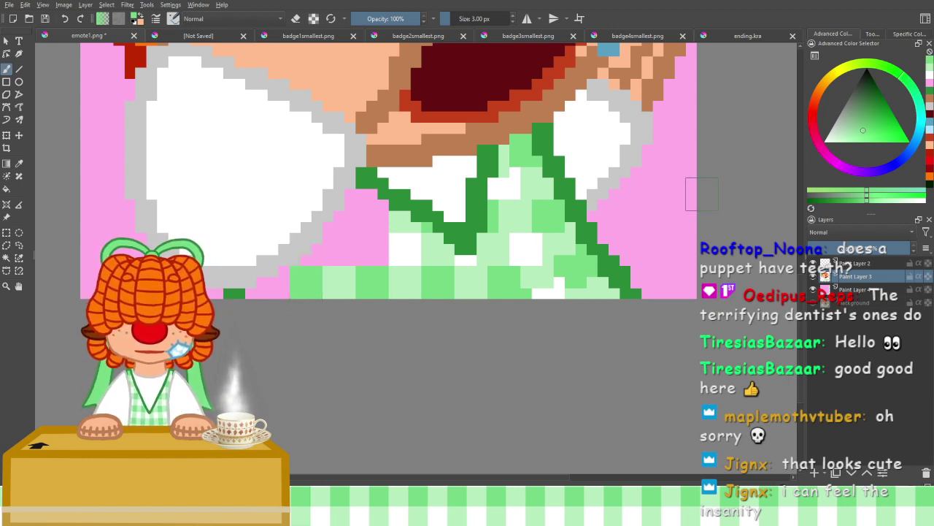
Widen the row's last medium green check slightly, and fill the remaining pink up to the apron's dark green corner with light green
left_click(928, 69)
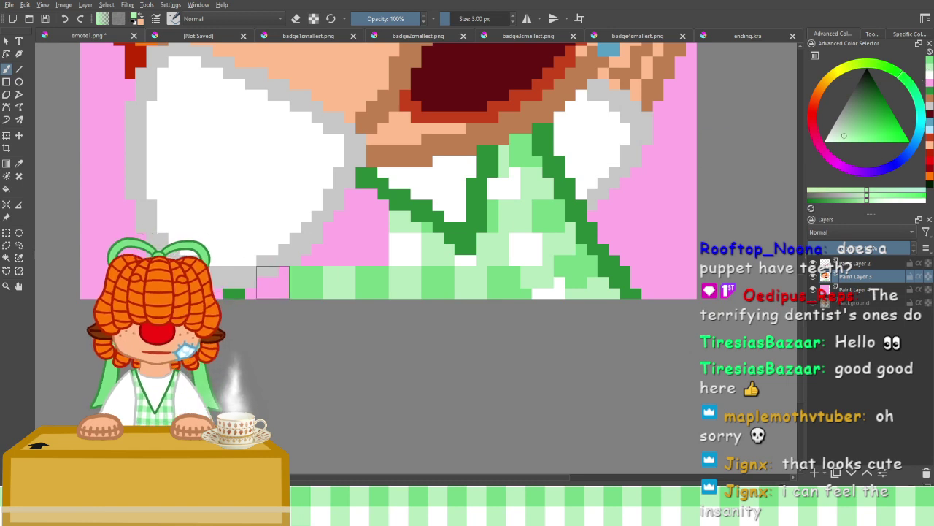
left_click(930, 62)
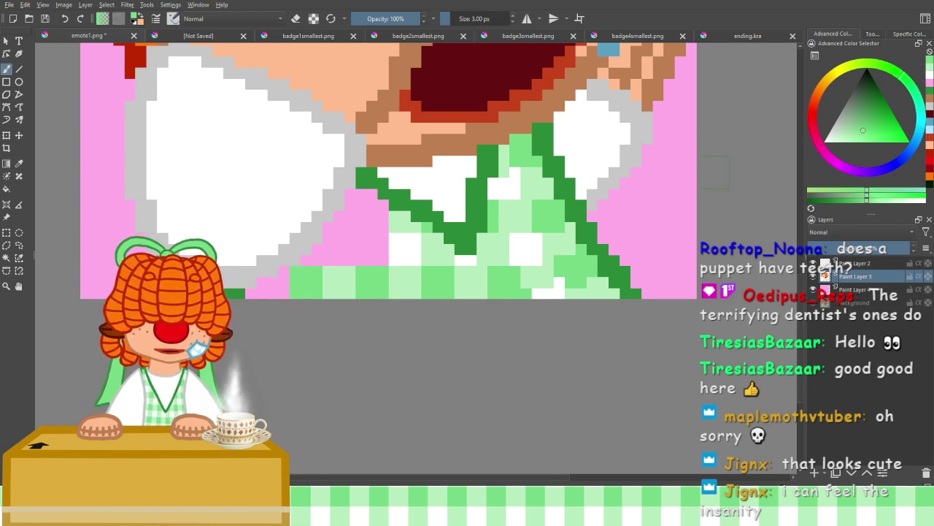
left_click_drag(300, 291, 286, 300)
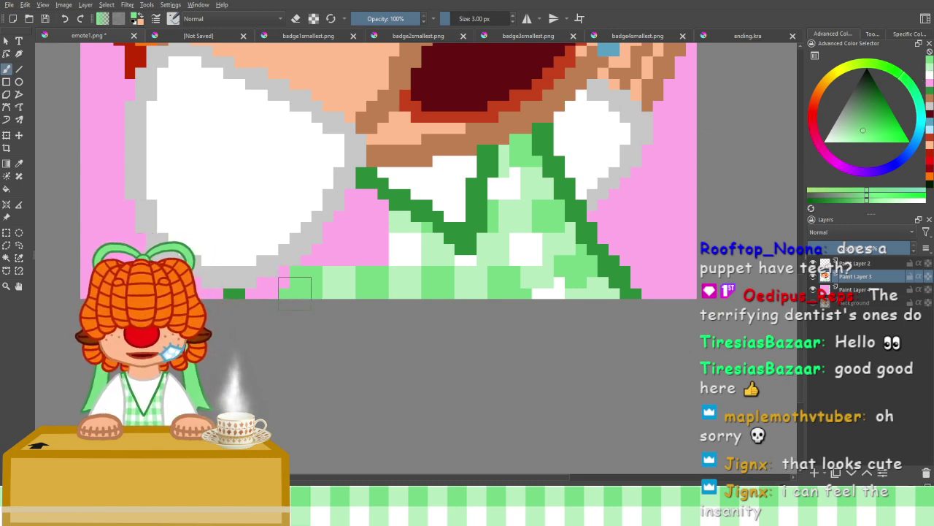
left_click(929, 72)
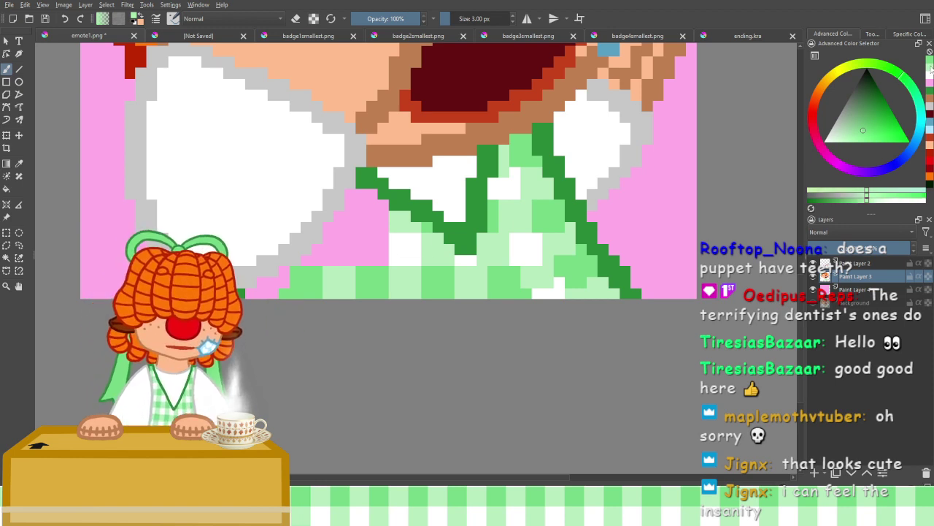
mouse_move(276, 270)
left_mouse_down()
mouse_move(283, 281)
mouse_move(270, 291)
left_mouse_up()
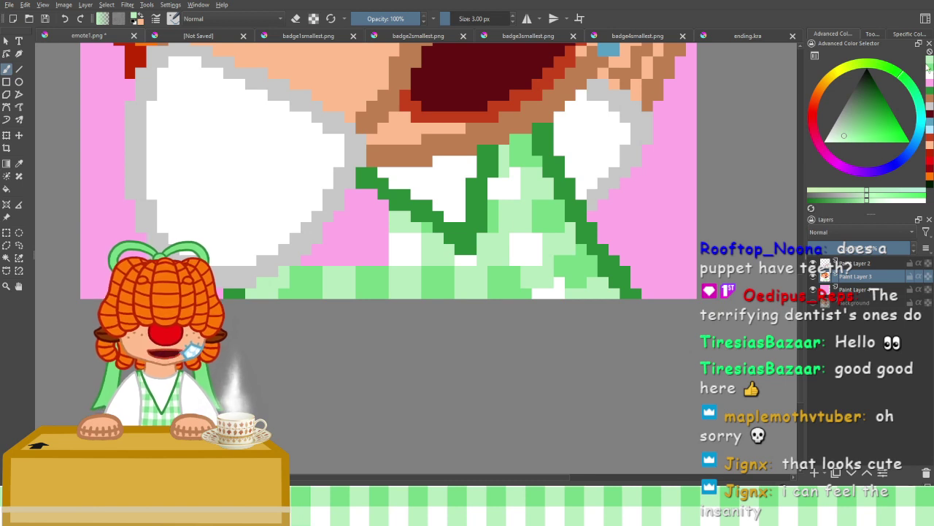
Add light green, white and light green checks to the second row, from the existing white check to the large sleeve's grey outline
mouse_move(370, 248)
left_mouse_down()
mouse_move(364, 258)
mouse_move(381, 246)
mouse_move(373, 249)
left_mouse_up()
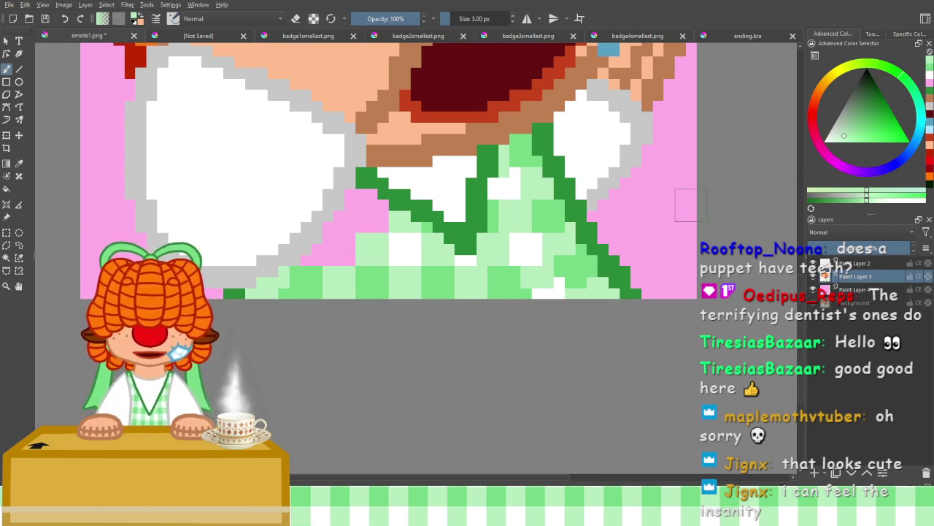
left_click(930, 78)
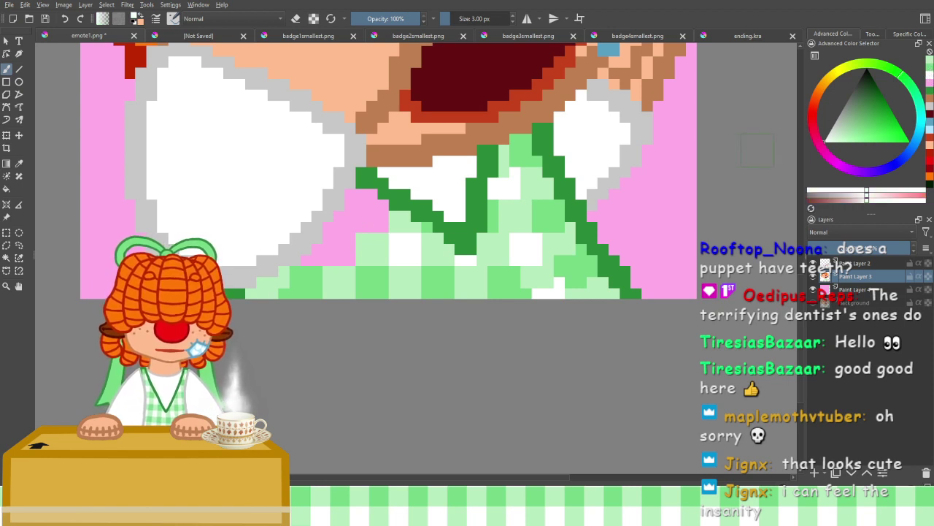
mouse_move(346, 248)
left_mouse_down()
mouse_move(337, 257)
mouse_move(331, 249)
mouse_move(348, 253)
mouse_move(340, 249)
left_mouse_up()
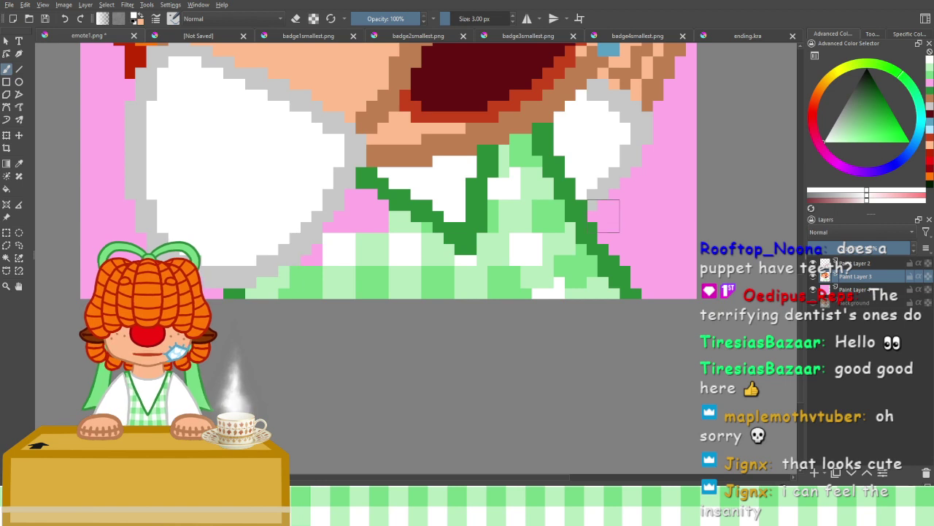
left_click(930, 69)
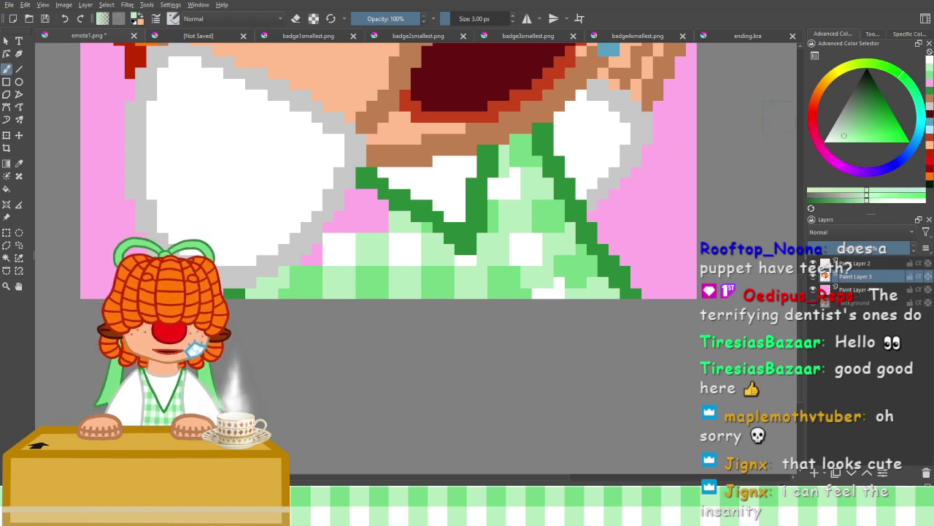
left_click(314, 257)
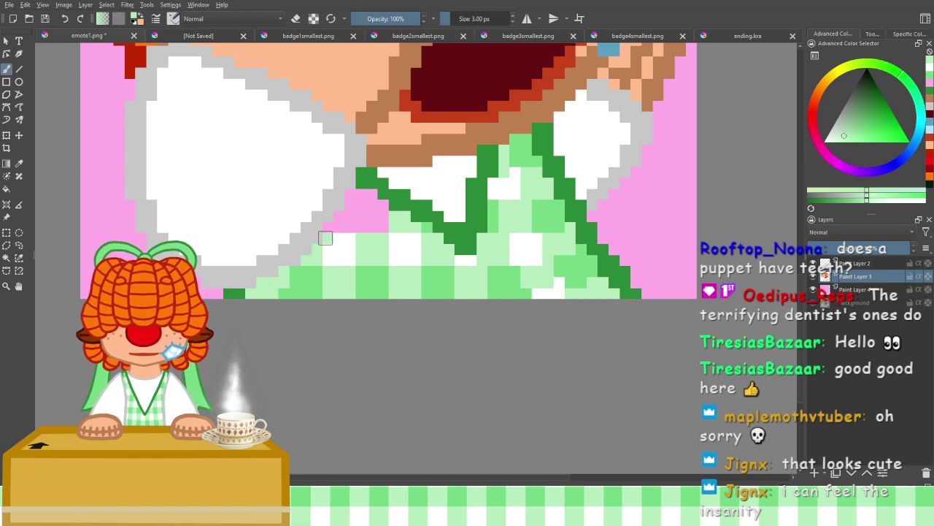
Paint a medium green check below the neckline's dark green edge and fill the pink beside it, up to the large sleeve, with light green
left_click(929, 70)
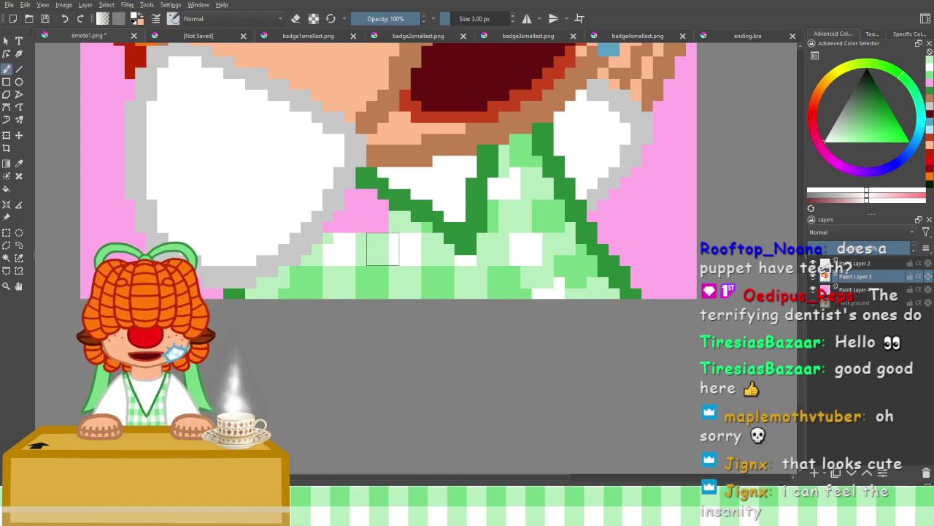
left_click(930, 76)
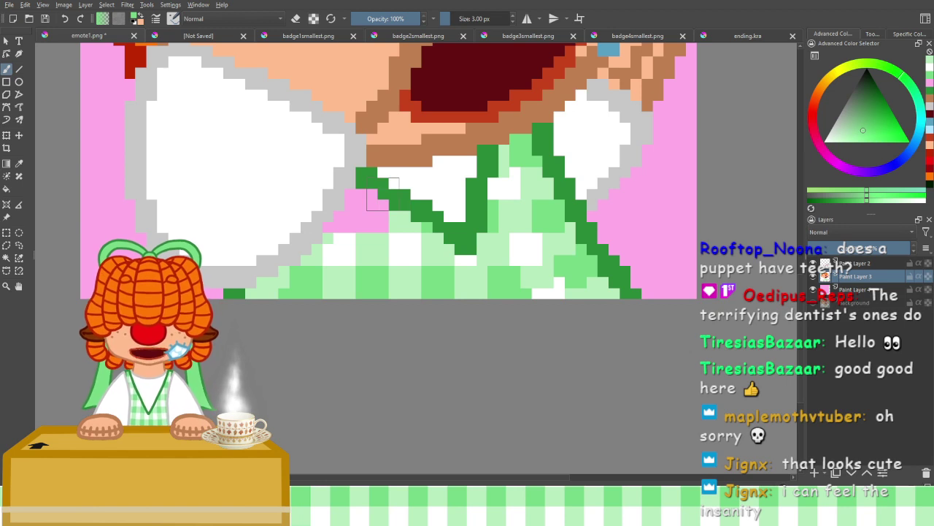
mouse_move(382, 202)
left_mouse_down()
mouse_move(382, 217)
mouse_move(370, 212)
mouse_move(373, 205)
mouse_move(381, 218)
mouse_move(365, 213)
mouse_move(379, 214)
left_mouse_up()
key("ctrl+z")
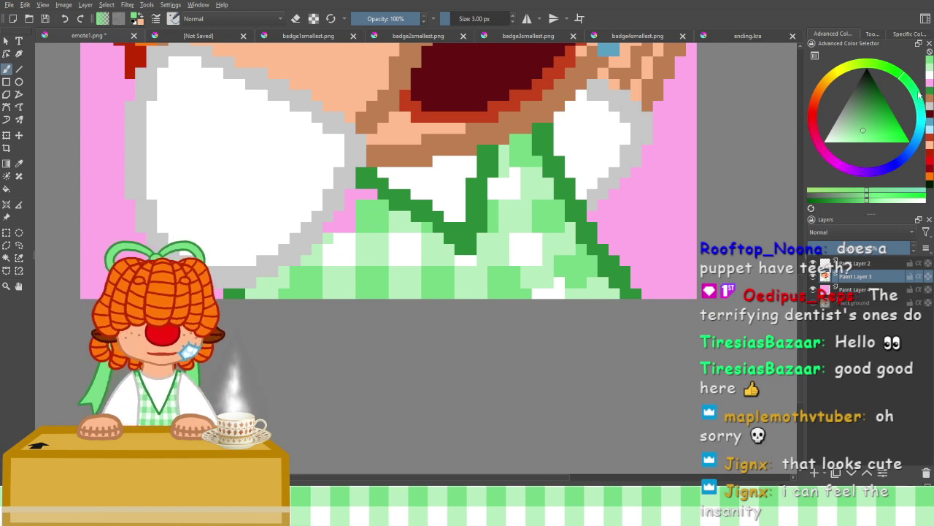
left_click(844, 136)
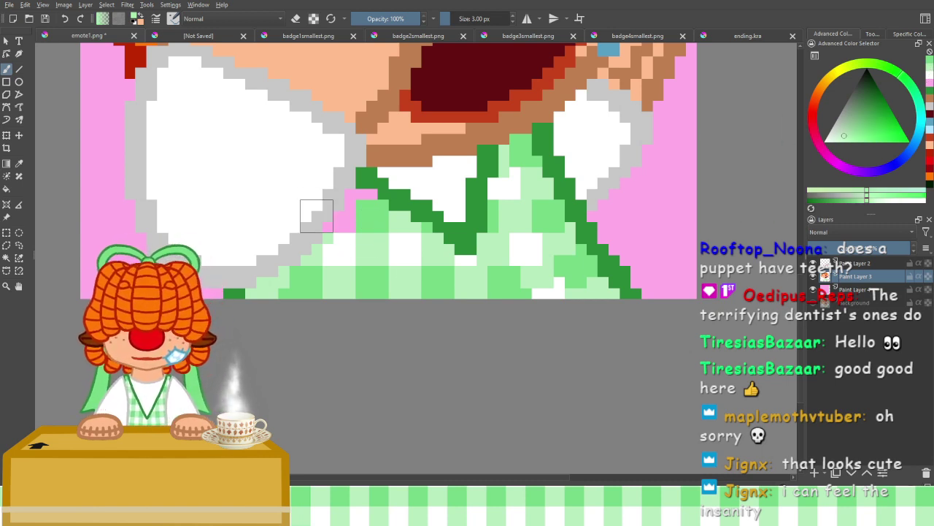
mouse_move(339, 225)
left_mouse_down()
mouse_move(328, 220)
mouse_move(337, 217)
left_mouse_up()
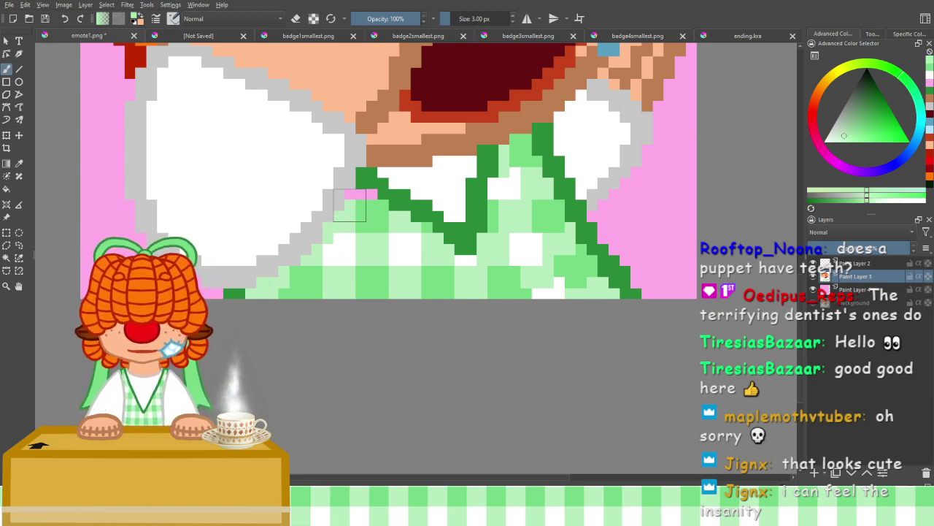
Fill the thin pink strip under the neckline's upper corner with white, and its last pixel with light green
left_click(928, 79)
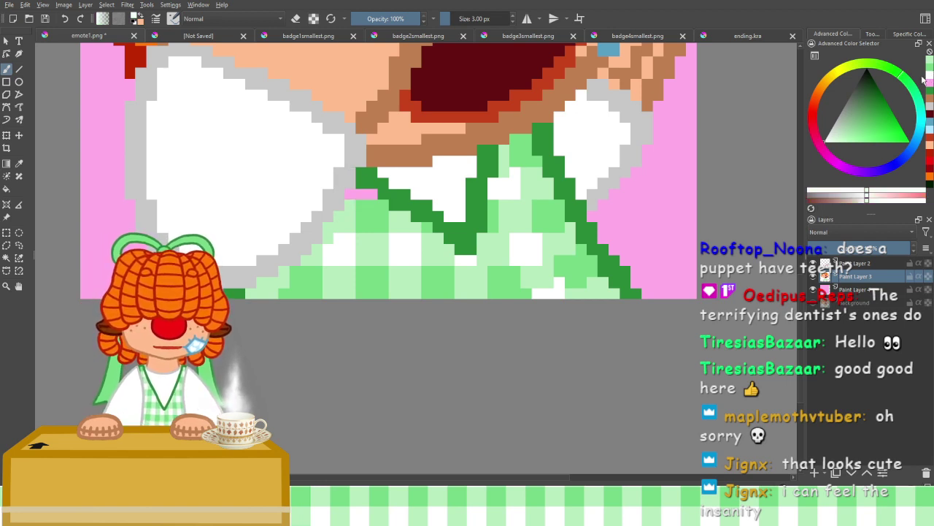
left_click(351, 192)
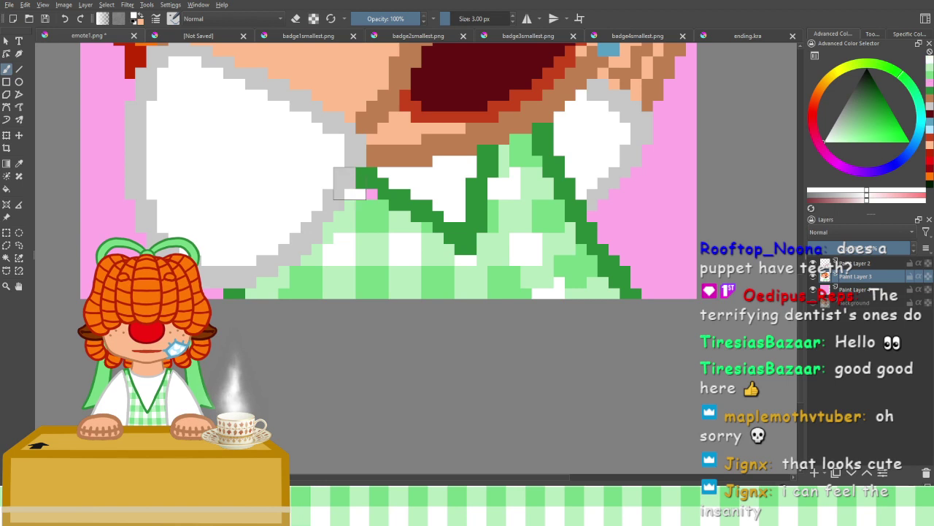
left_click(929, 68)
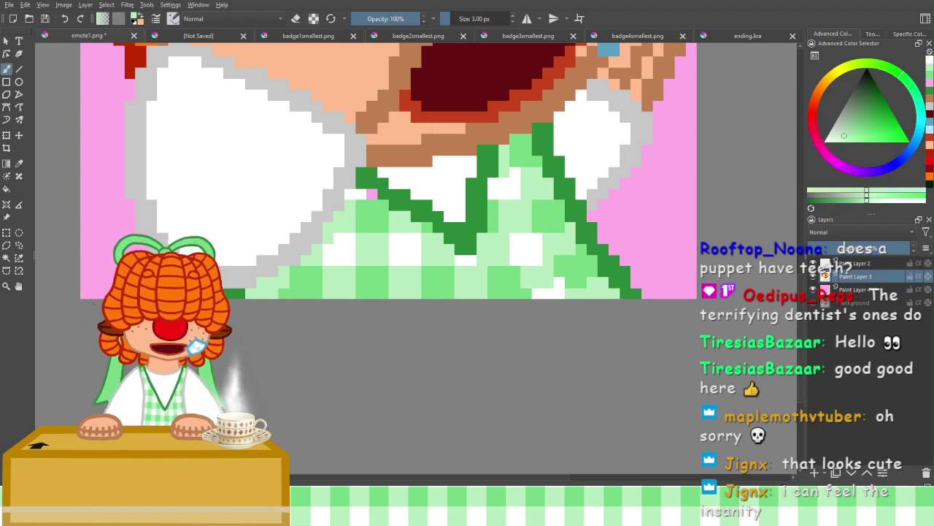
left_click(373, 192)
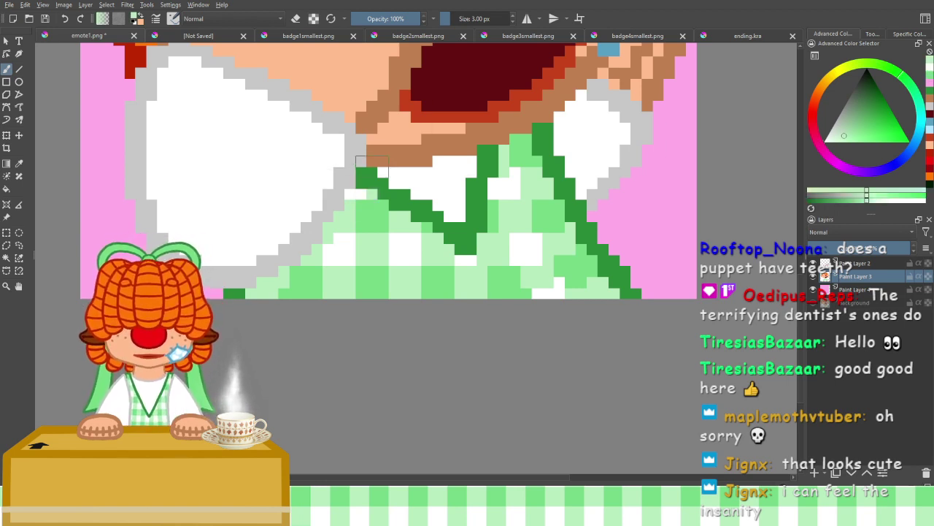
Make Paint Layer 2 active and sample the hair outline's dark red as the brush color
scroll(340, 201, "down", 4)
left_click_drag(358, 265, 388, 323)
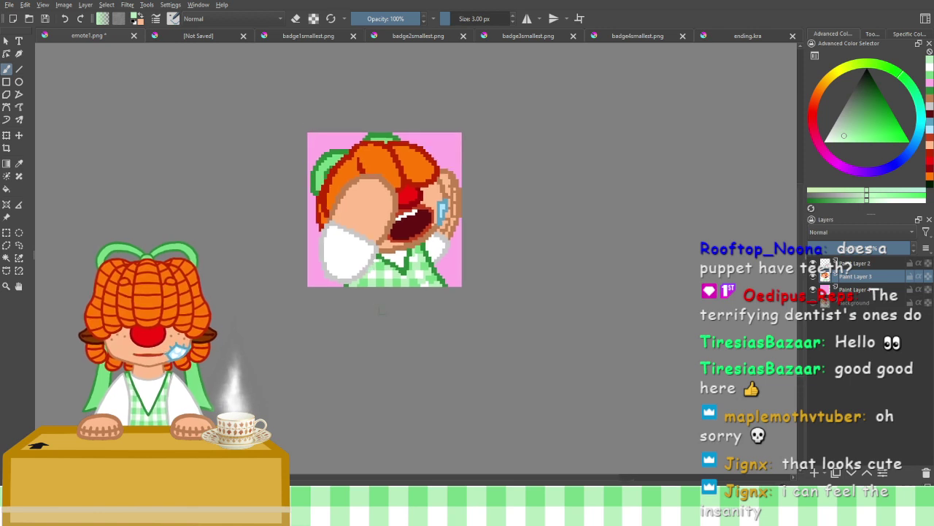
scroll(386, 308, "down", 1)
scroll(376, 180, "down", 2)
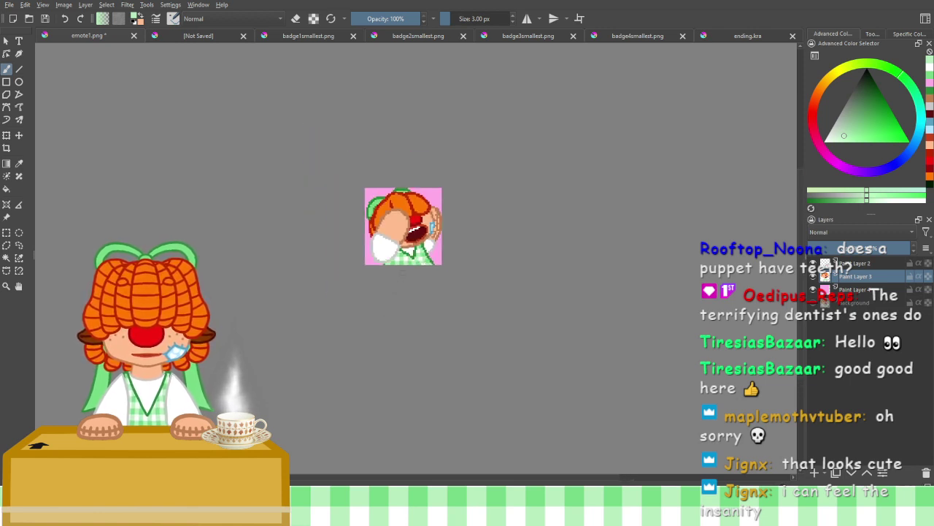
scroll(377, 180, "up", 5)
scroll(377, 180, "up", 2)
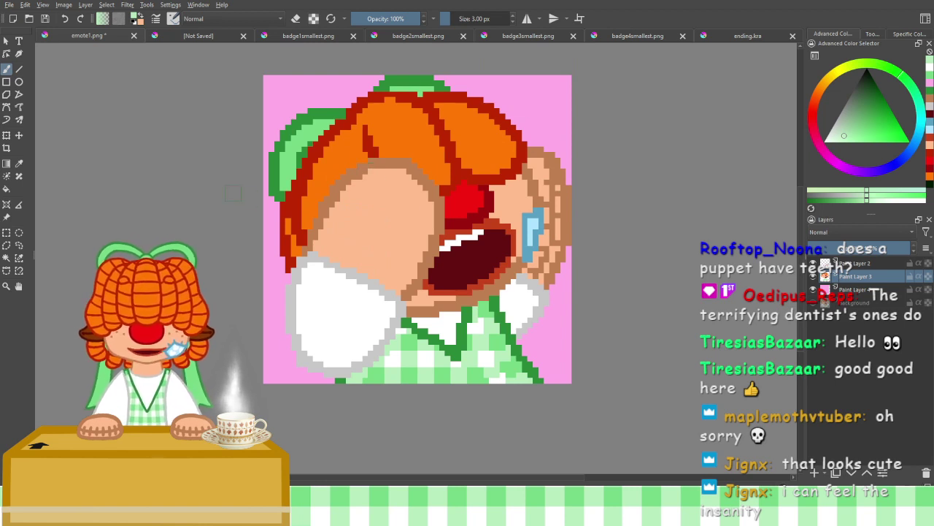
left_click_drag(233, 193, 267, 243)
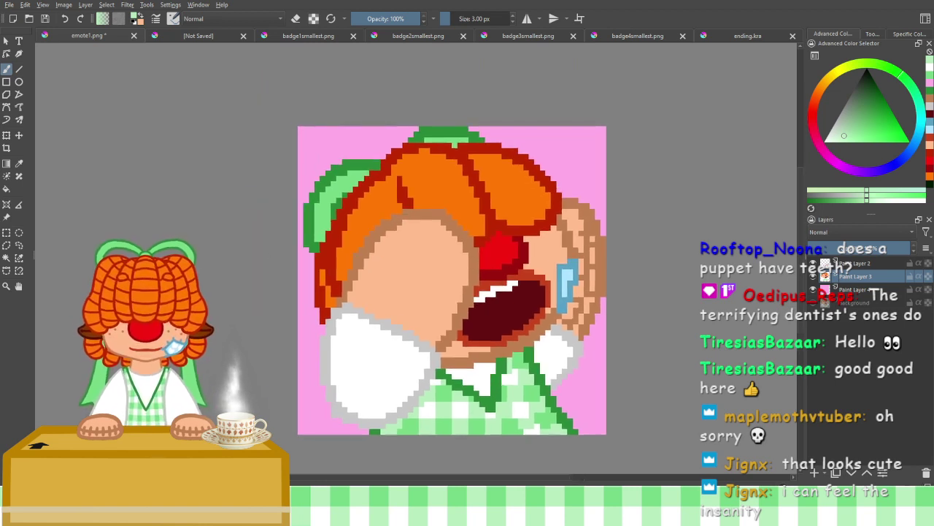
left_click(856, 264)
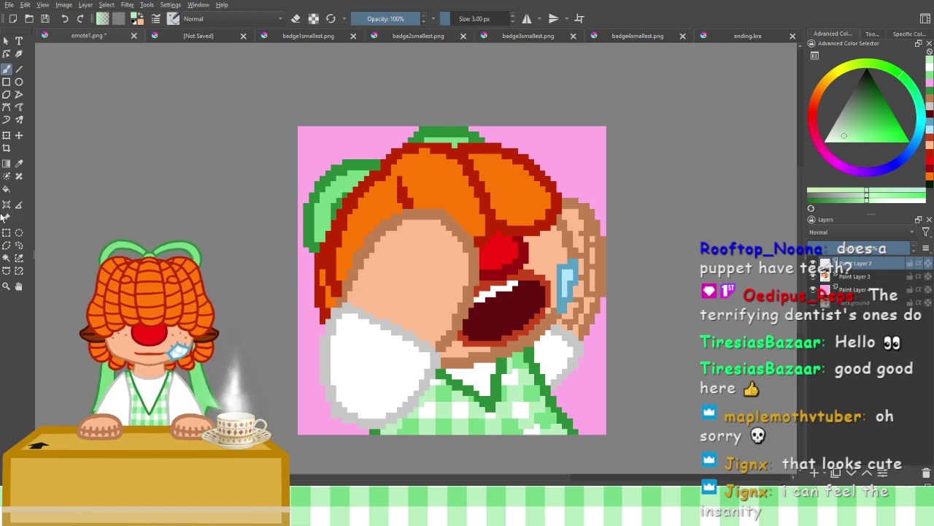
left_click(19, 164)
left_click(346, 217)
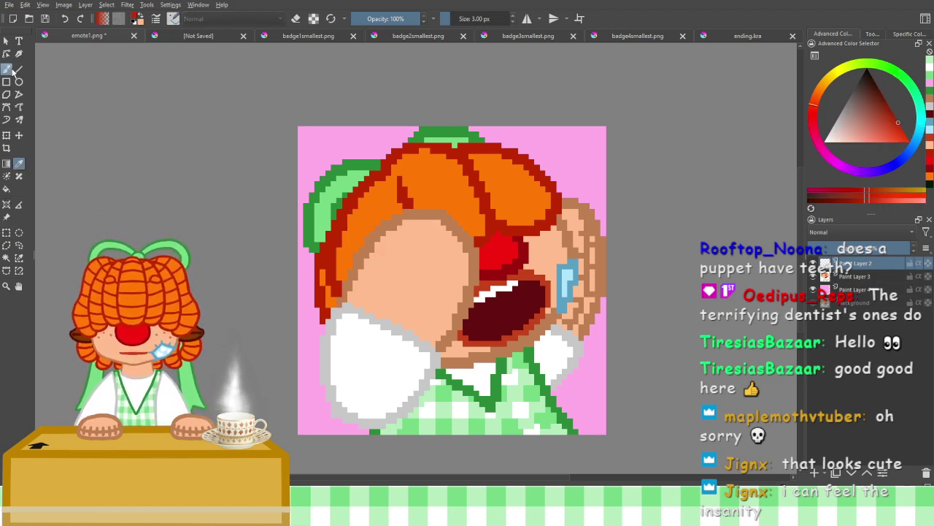
left_click(11, 70)
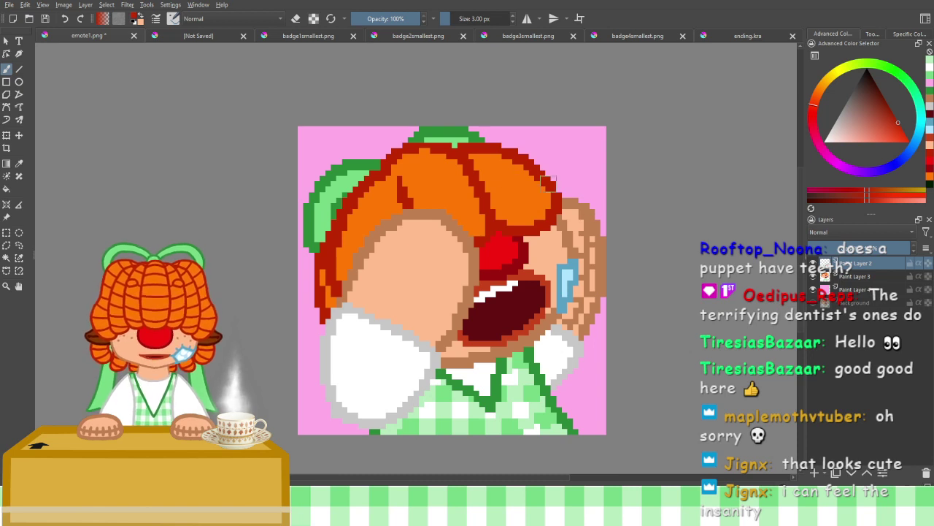
mouse_move(541, 175)
left_mouse_down()
mouse_move(546, 182)
mouse_move(497, 215)
left_mouse_up()
left_click_drag(523, 158, 482, 184)
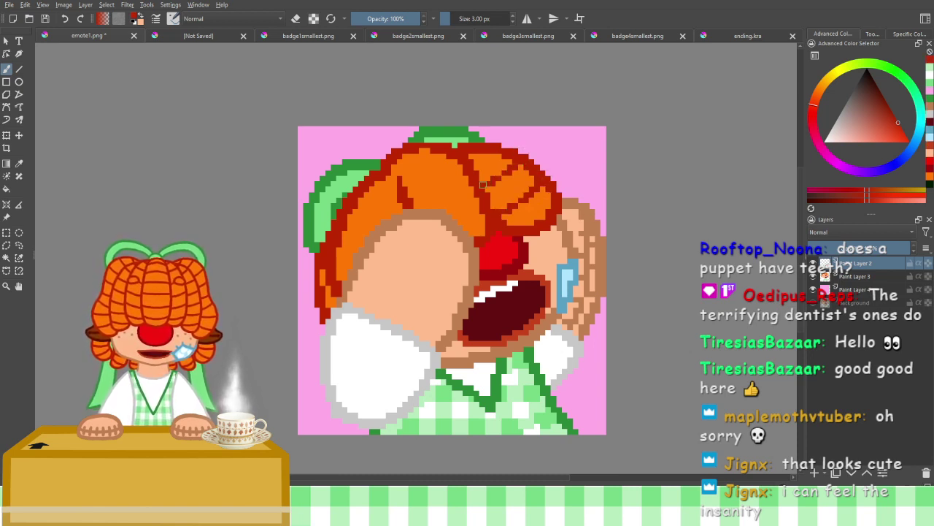
key("ctrl+z")
key("ctrl+z")
Draw slanted dark red strand lines across the front hair section above the red nose
left_click_drag(549, 185, 496, 212)
left_click_drag(535, 160, 483, 184)
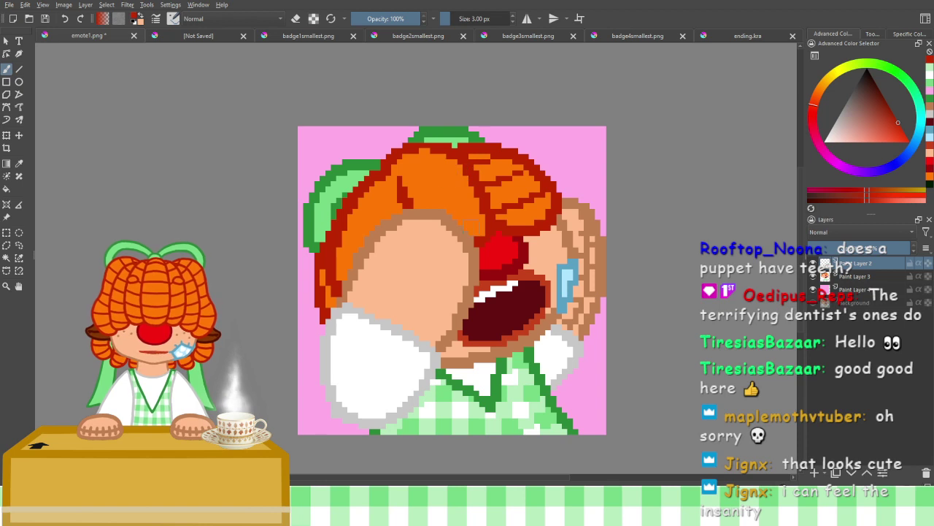
left_click_drag(479, 206, 450, 216)
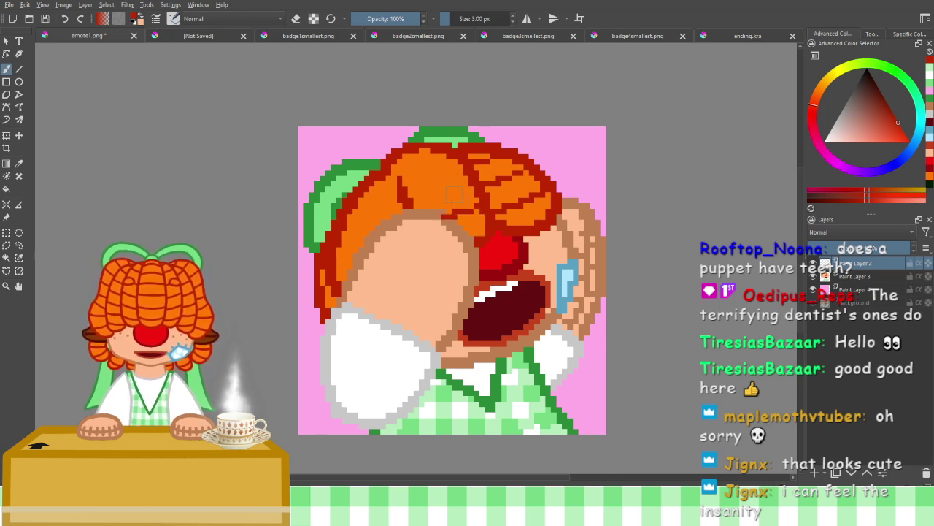
key("ctrl+z")
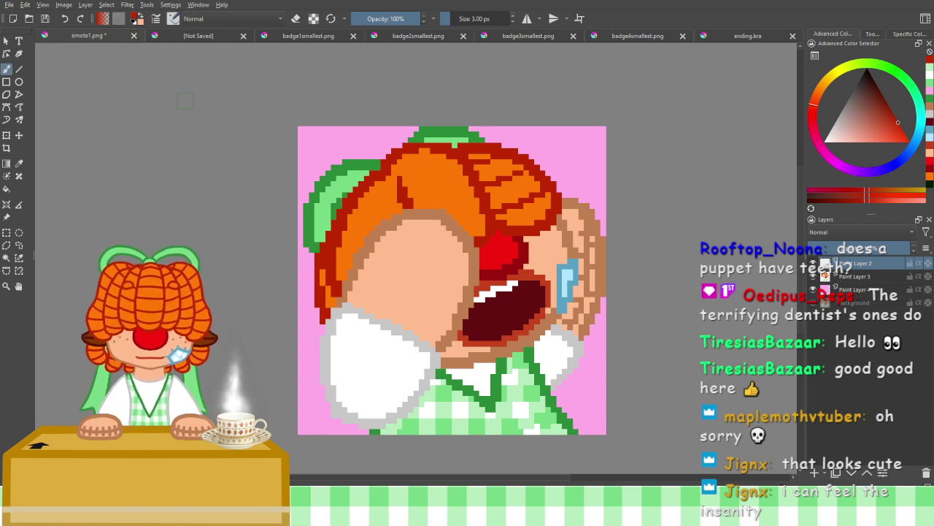
left_click(83, 20)
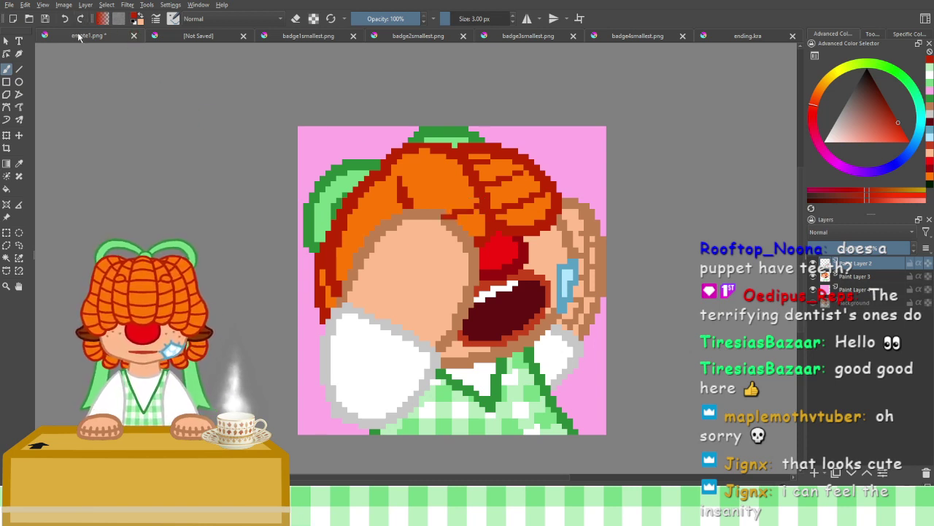
left_click(67, 19)
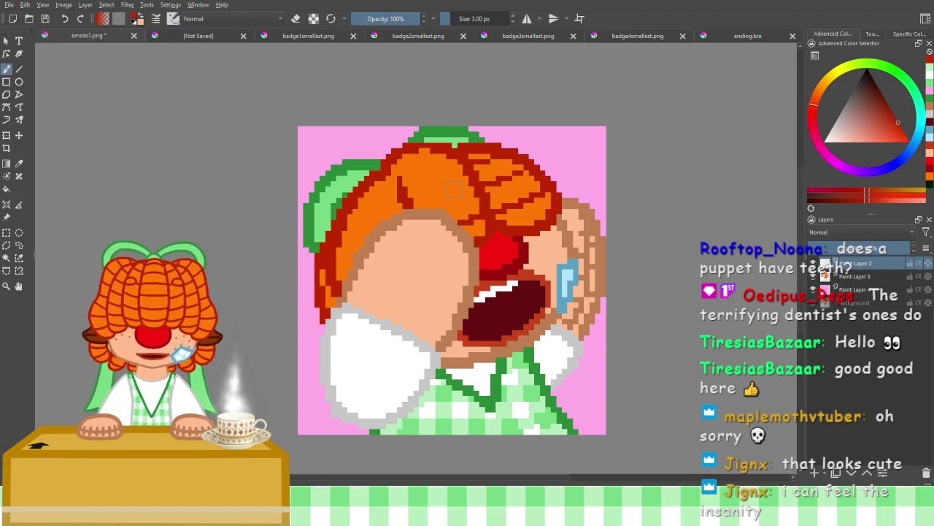
Draw dark red strand lines across the middle hair section and the back section beside the green bow
left_click_drag(465, 188, 414, 200)
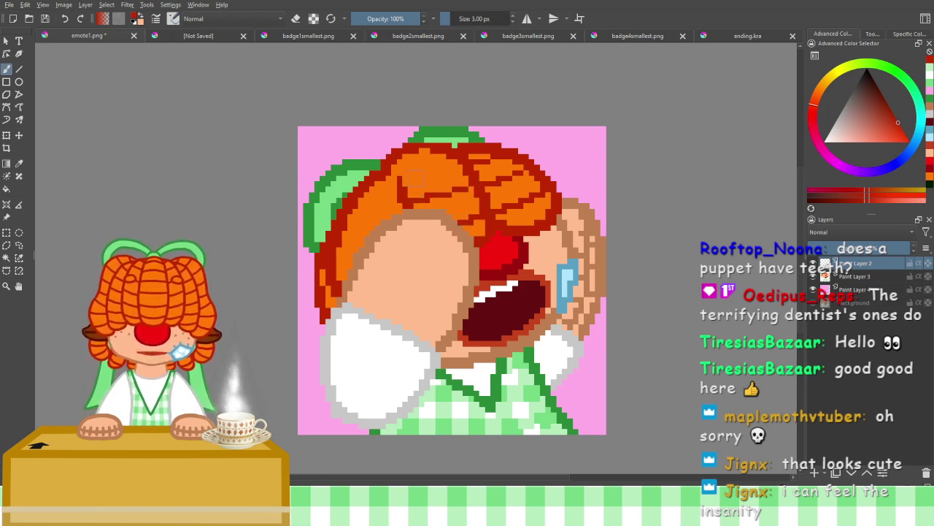
left_click_drag(456, 156, 410, 172)
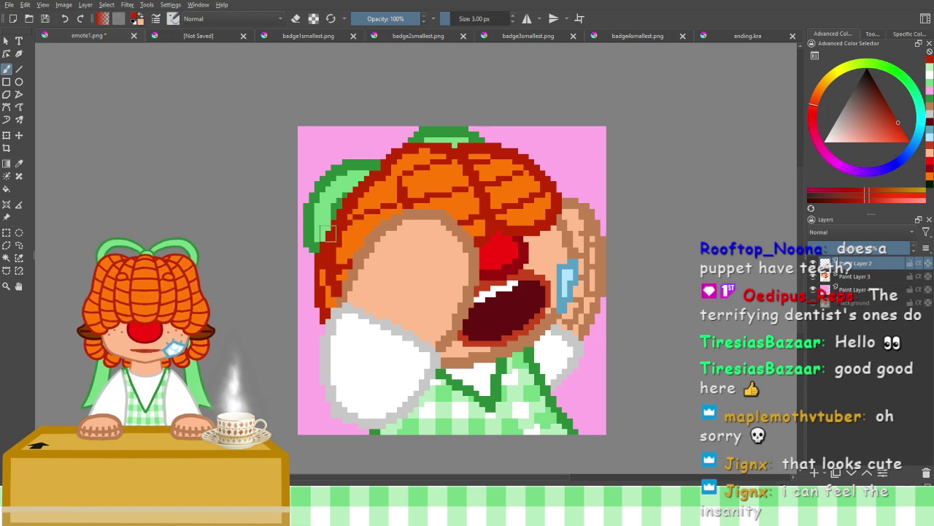
left_click(400, 192)
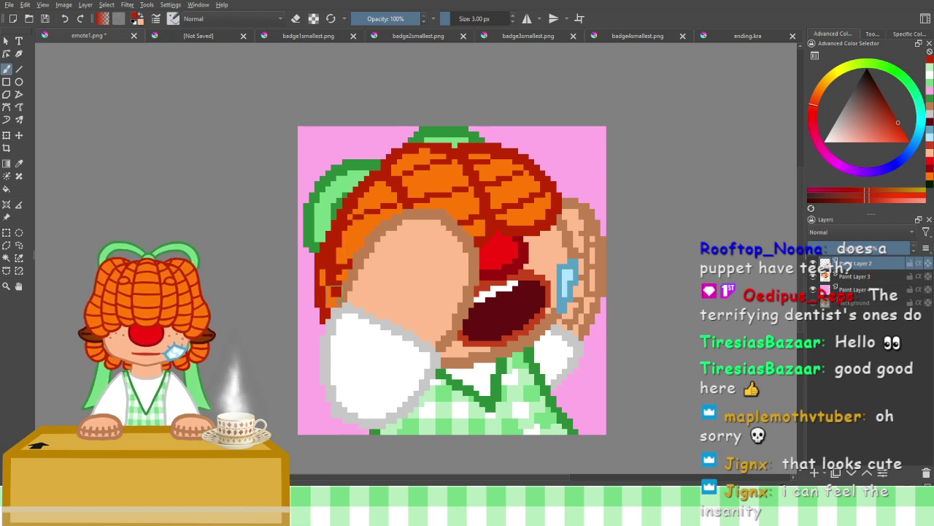
Merge Paint Layer 2 down into Paint Layer 3, and delete Paint Layer 4 with the pink backdrop
scroll(262, 332, "down", 3)
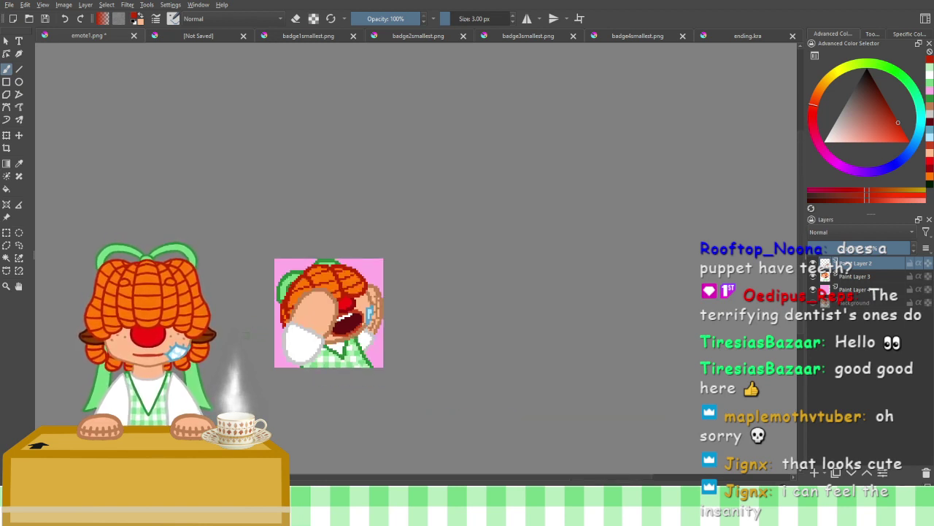
left_click_drag(271, 310, 358, 198)
scroll(338, 224, "up", 2)
scroll(365, 317, "up", 3)
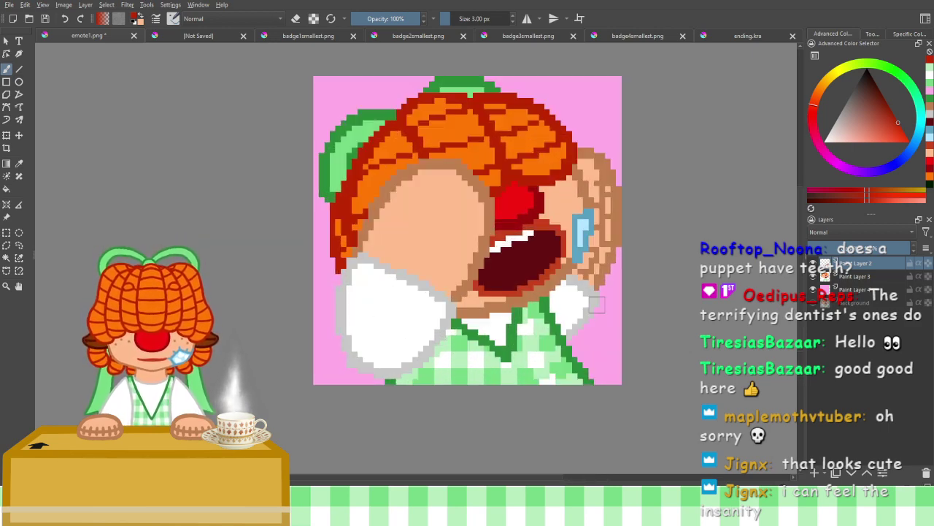
scroll(596, 305, "up", 1)
left_click_drag(475, 281, 524, 378)
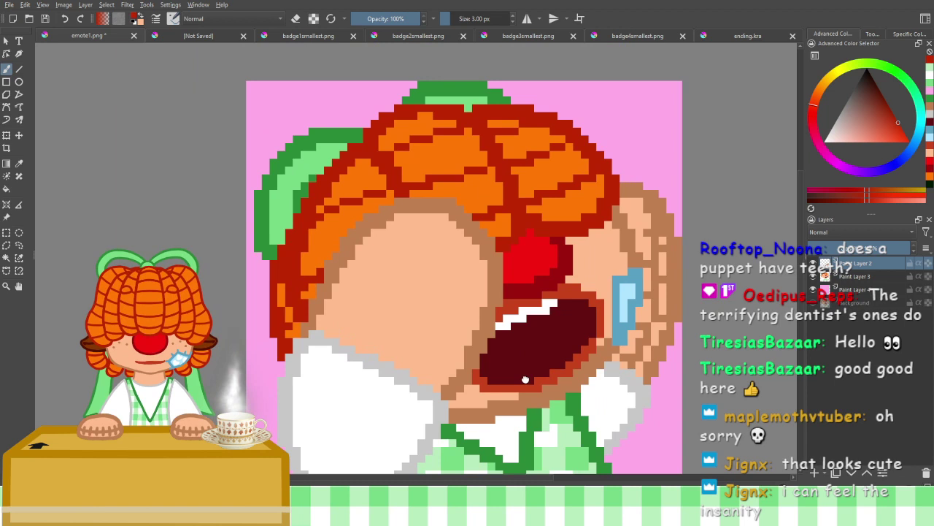
left_click_drag(525, 379, 544, 341)
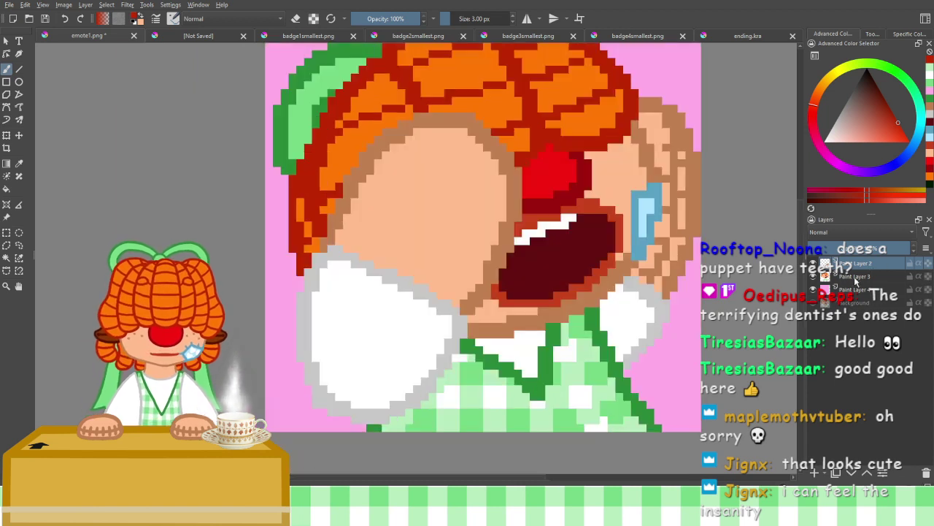
key("ctrl+e")
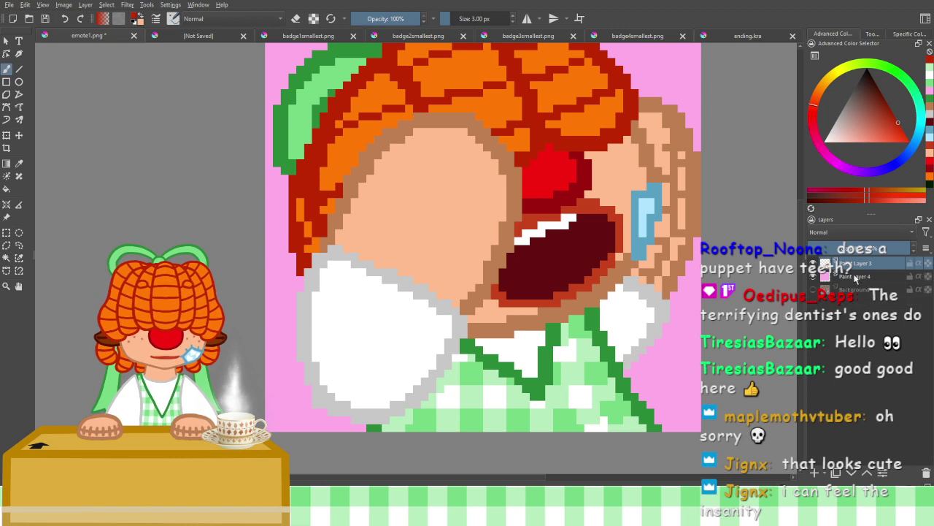
left_click(825, 281)
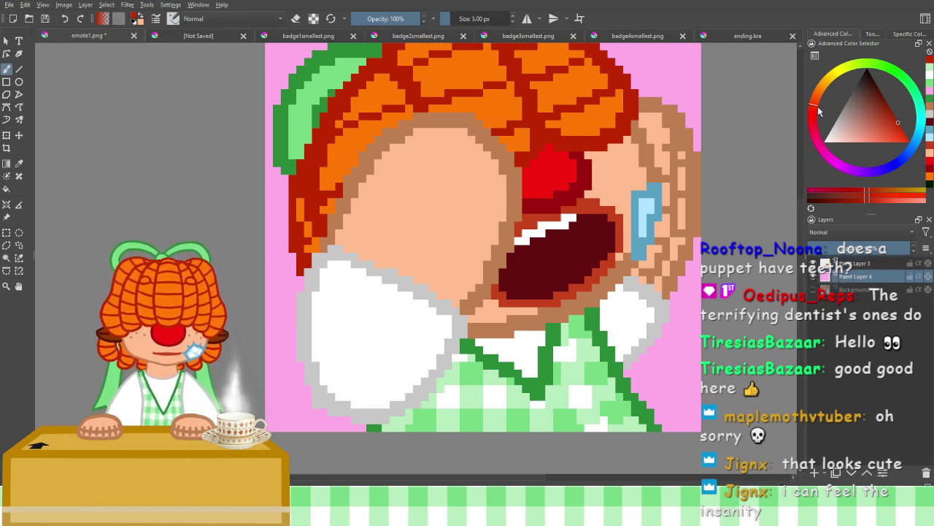
key("shift+Delete")
Compare the original Background image with the redrawn Paint Layer 3 by showing each layer alone, and inspect the redrawn face up close
left_click(815, 262)
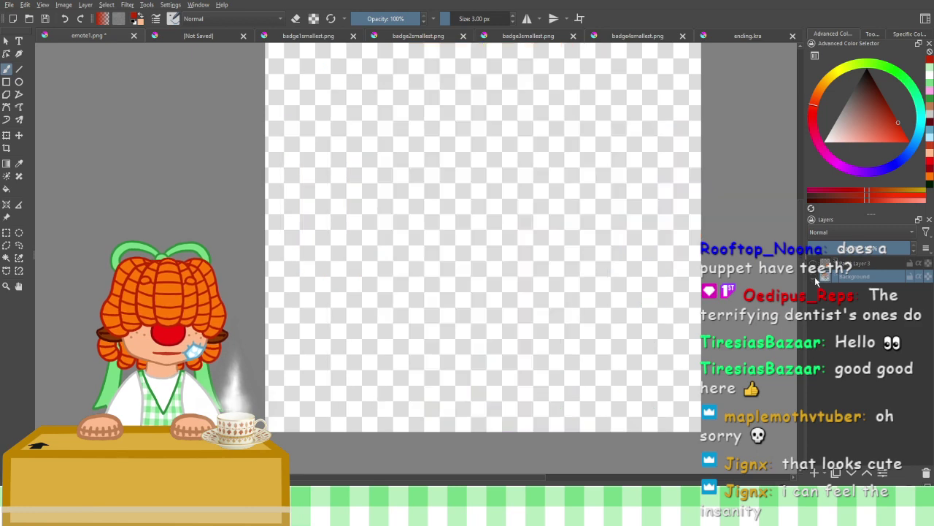
left_click(814, 277)
scroll(570, 232, "down", 1)
left_click_drag(572, 238, 568, 262)
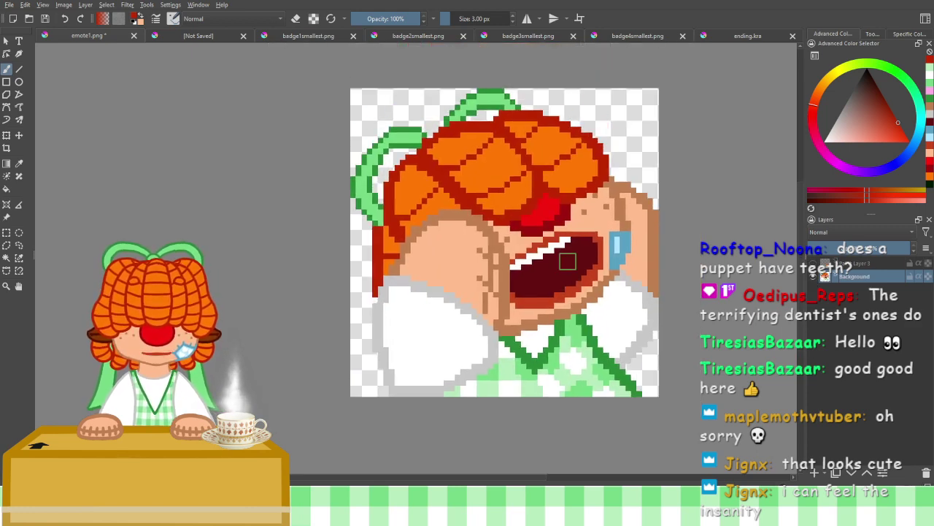
left_click(815, 278)
left_click(815, 263)
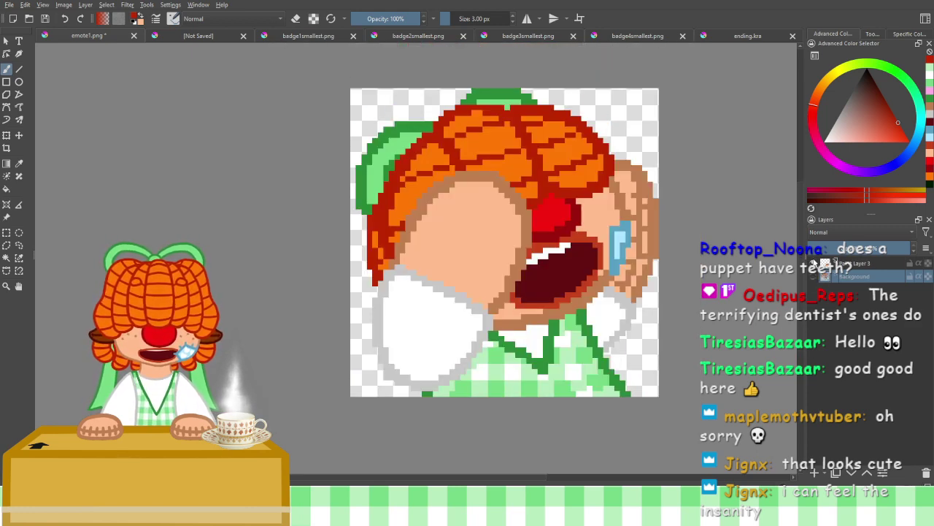
scroll(552, 205, "up", 4)
left_click_drag(553, 206, 430, 217)
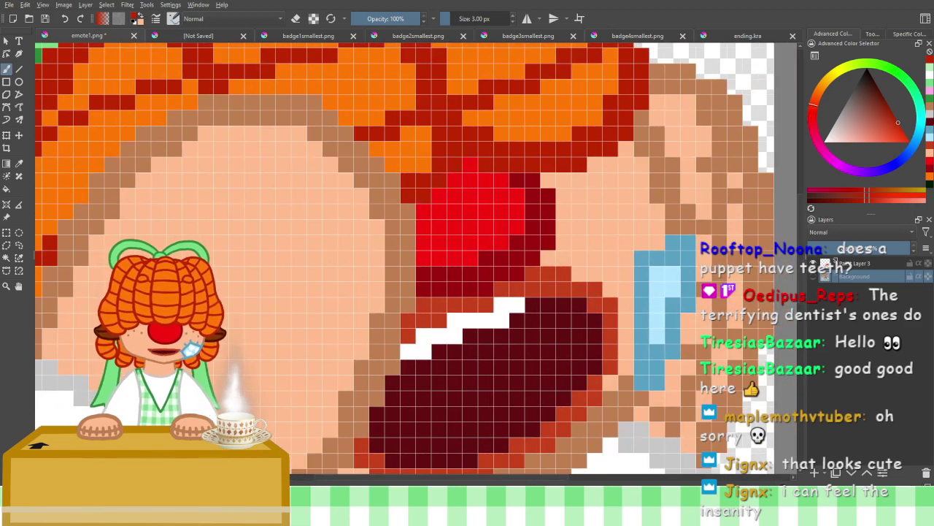
Dot three brown freckle pixels on the cheek between the red nose and the ear
left_click(931, 108)
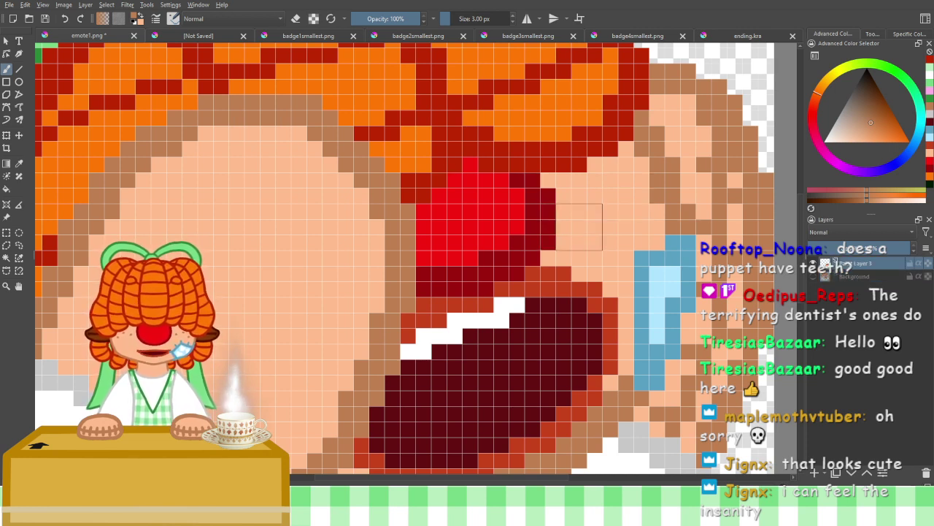
left_click(580, 224)
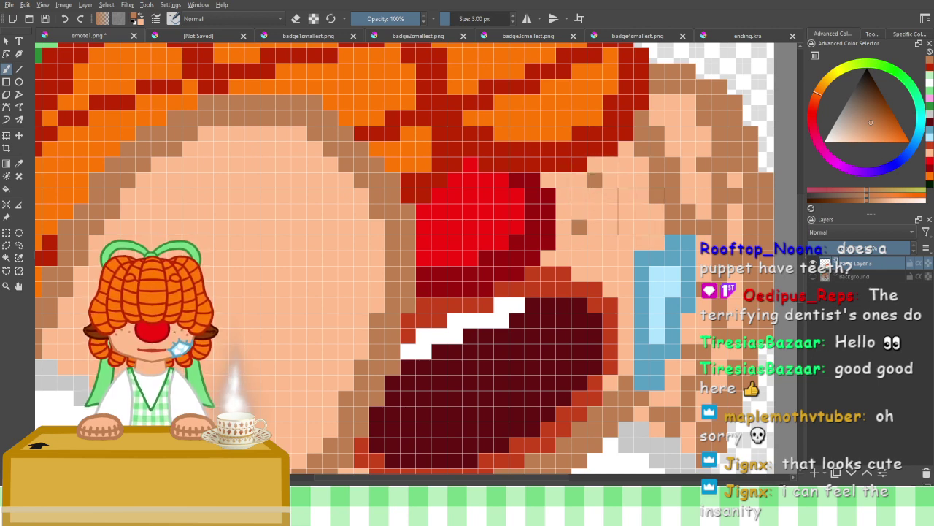
left_click(625, 211)
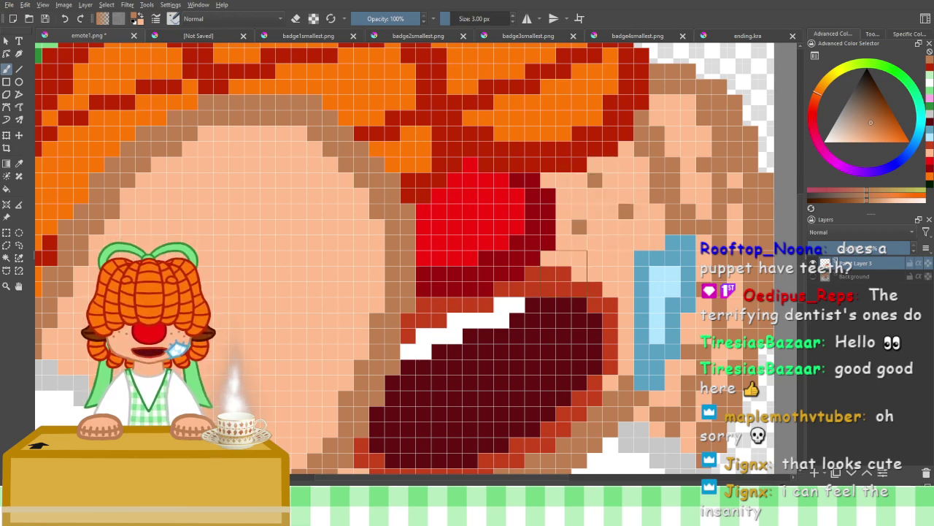
Compare the redrawn Paint Layer 3 with the original Background image by showing each layer alone
scroll(496, 270, "down", 5)
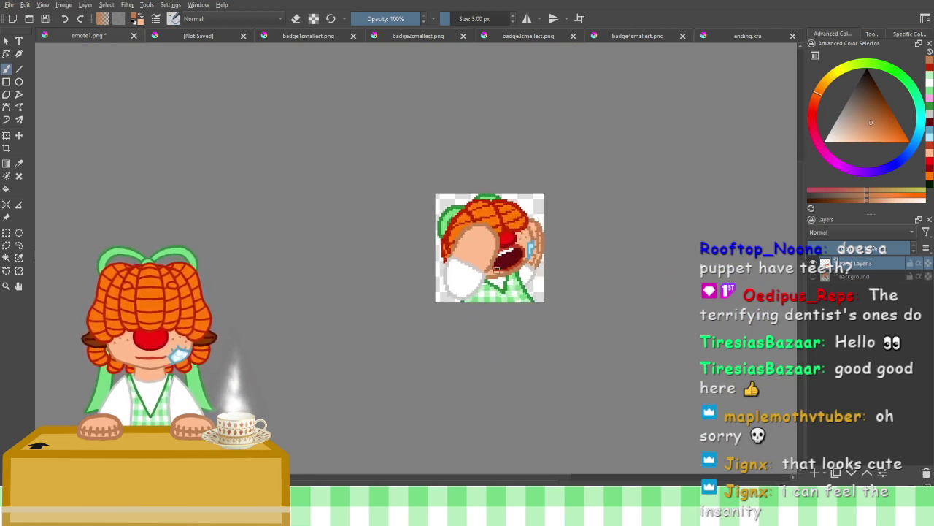
scroll(496, 269, "up", 4)
scroll(489, 266, "down", 2)
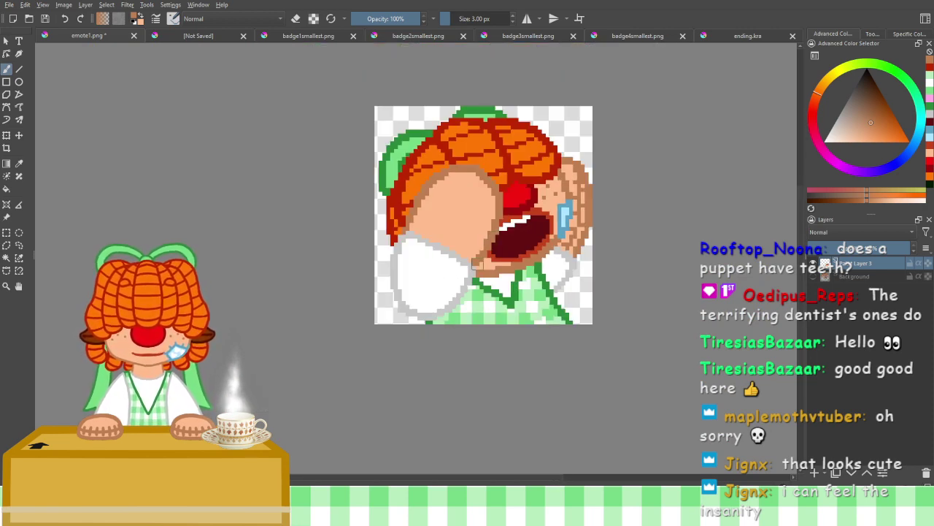
left_click_drag(478, 264, 499, 286)
left_click(814, 262)
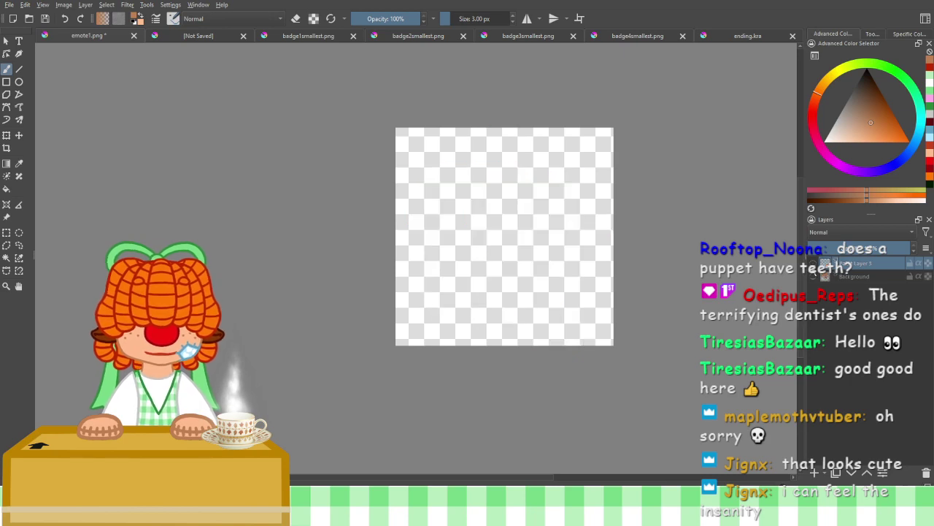
left_click(815, 276)
left_click(815, 276)
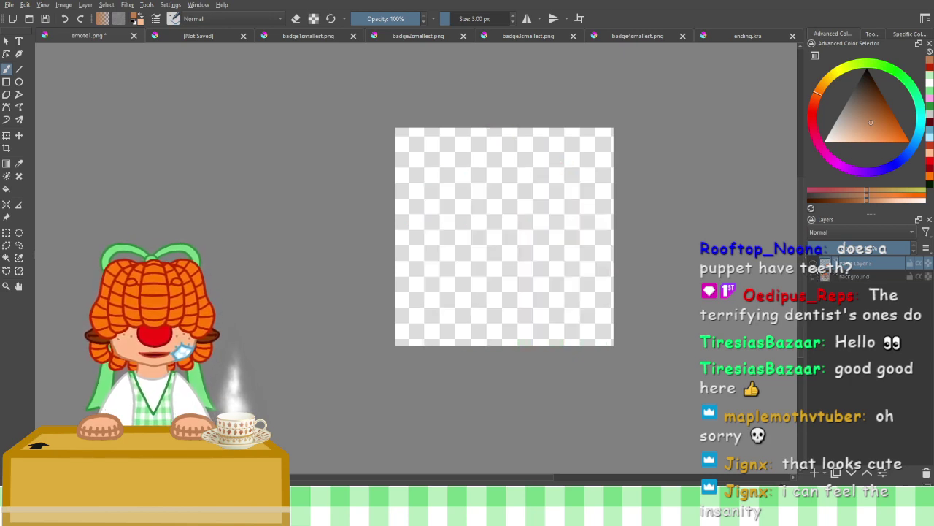
left_click(814, 263)
left_click(815, 263)
left_click(815, 276)
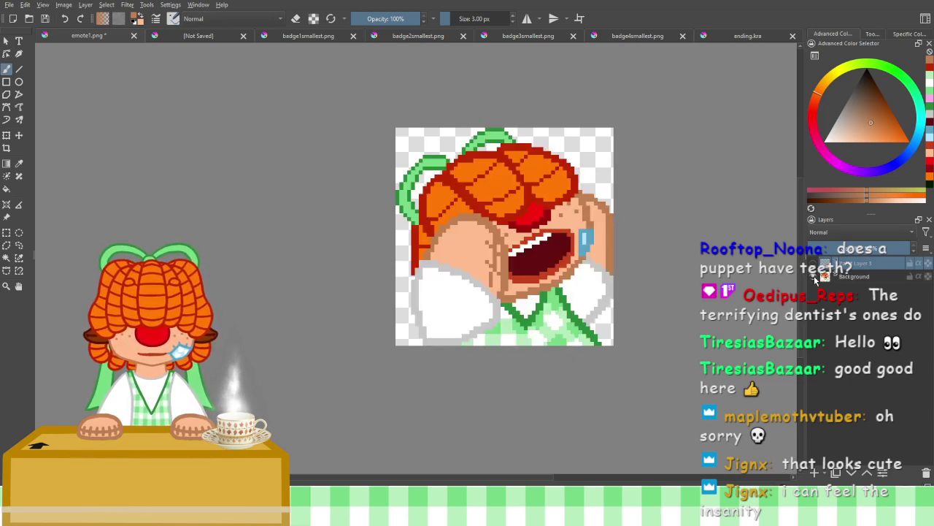
left_click(815, 276)
left_click(815, 263)
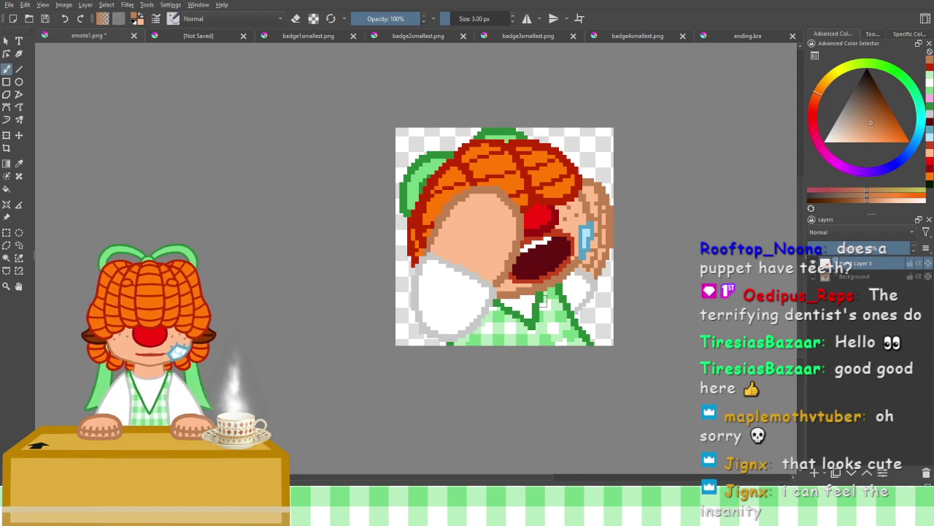
Sample the light grey of the large white sleeve's outline as the brush colour
scroll(542, 300, "up", 2)
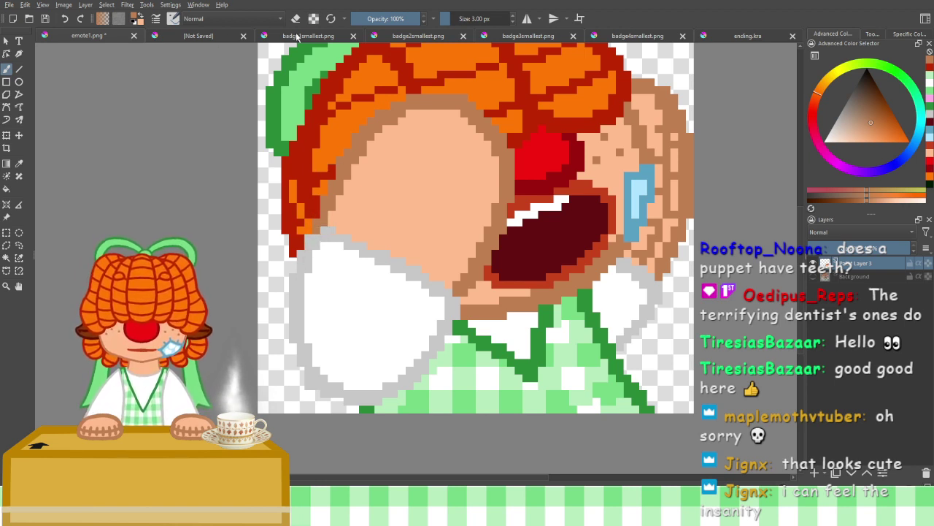
left_click(19, 163)
left_click(406, 276)
left_click(382, 248)
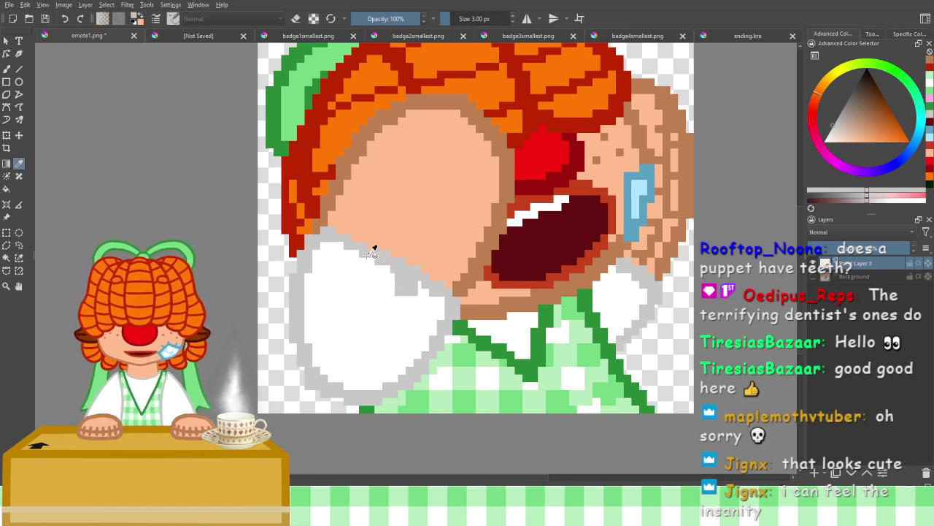
left_click(6, 69)
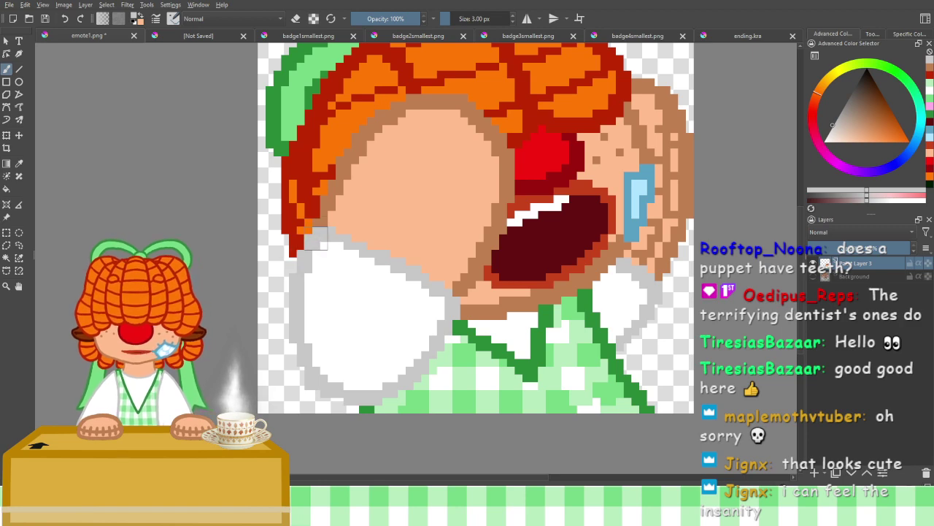
scroll(230, 299, "down", 2)
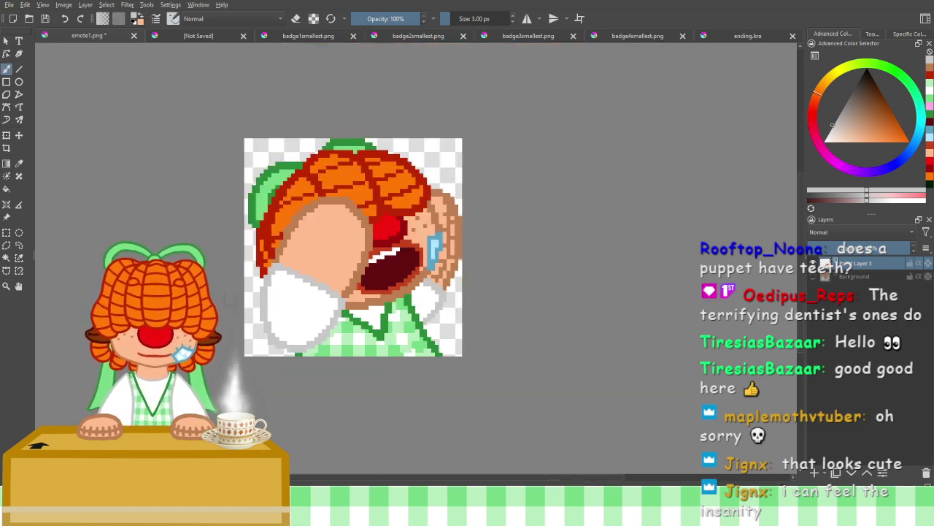
scroll(230, 299, "up", 3)
scroll(308, 291, "down", 5)
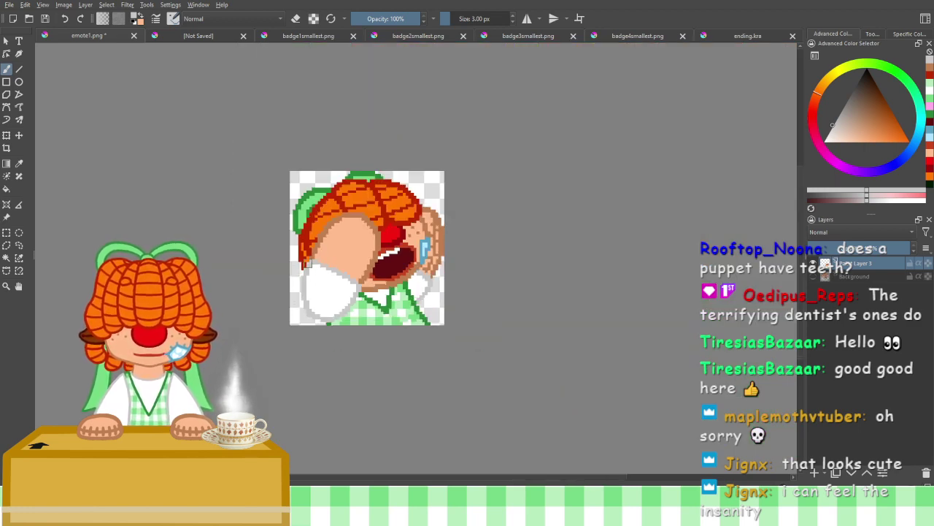
scroll(310, 264, "up", 3)
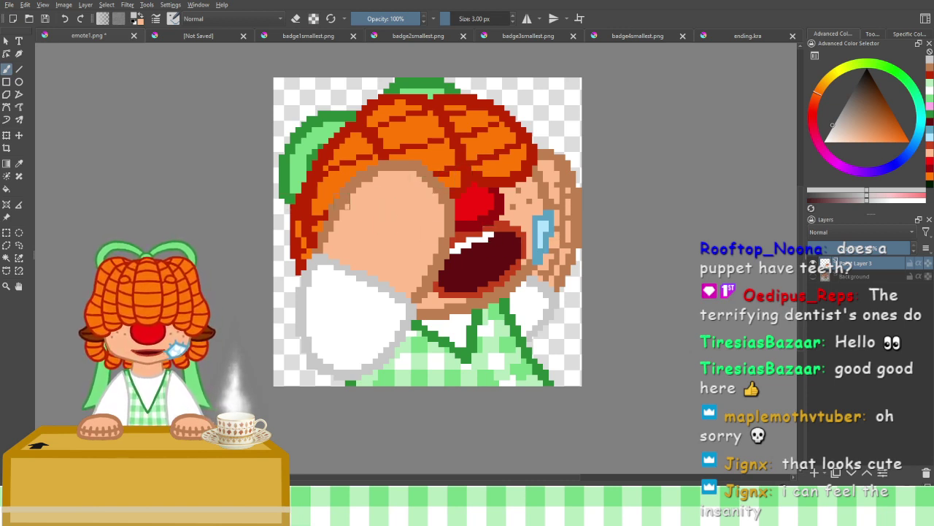
left_click_drag(349, 206, 331, 230)
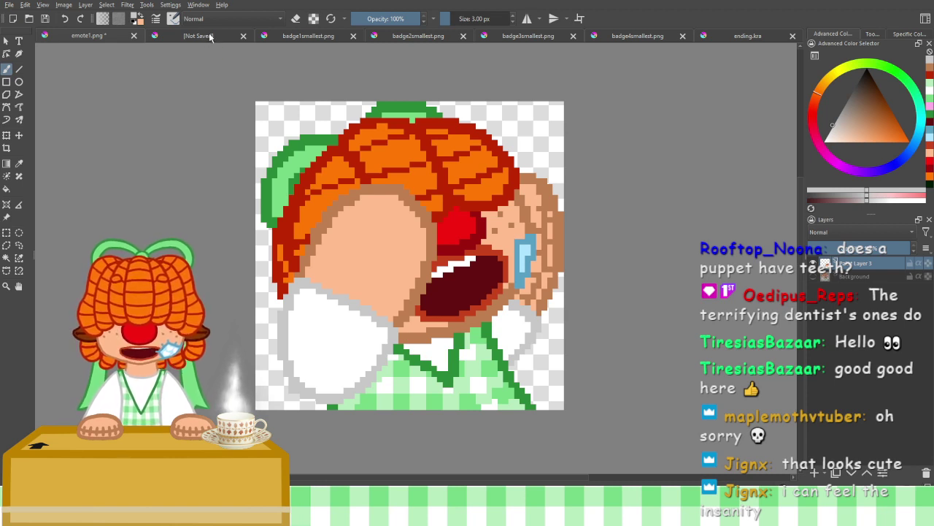
In badge1smallest.png, add a paint layer beneath the Background layer and fill it with light green
left_click(313, 35)
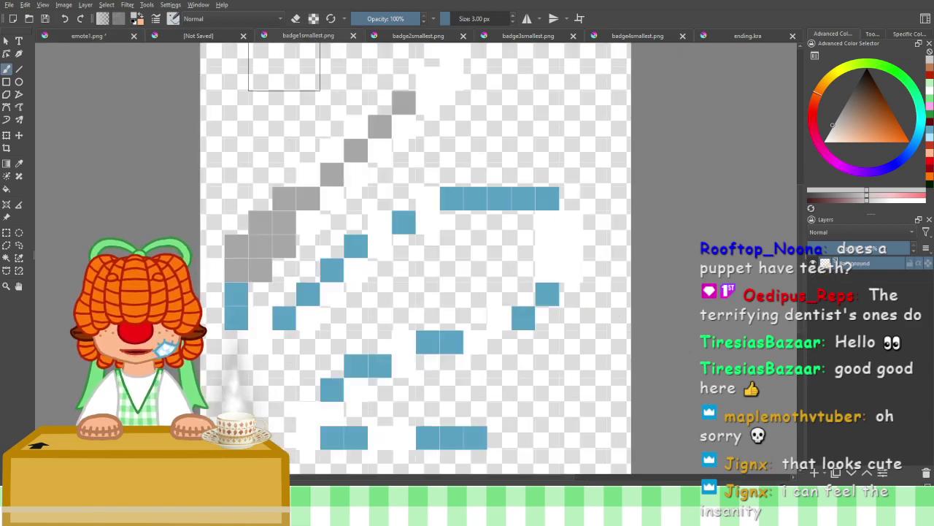
scroll(356, 127, "down", 3)
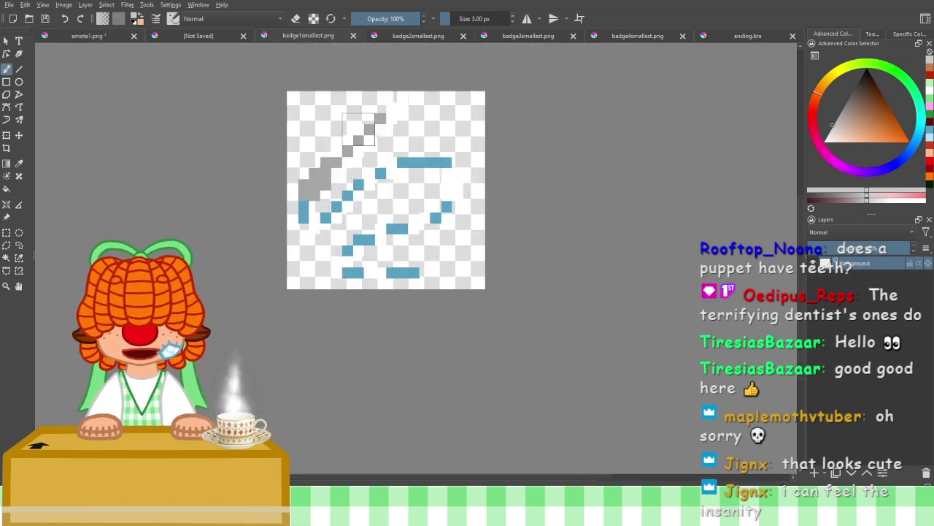
left_click_drag(358, 129, 436, 166)
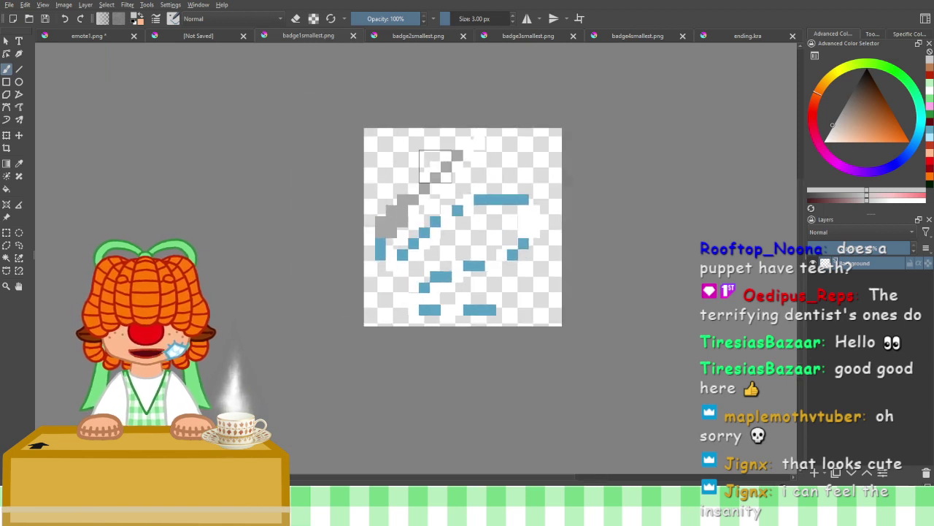
left_click(875, 70)
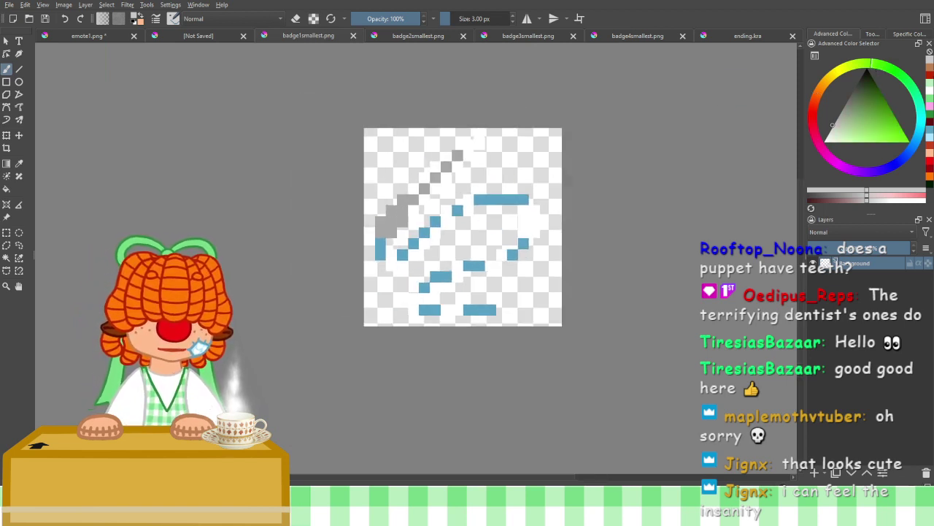
left_click(931, 83)
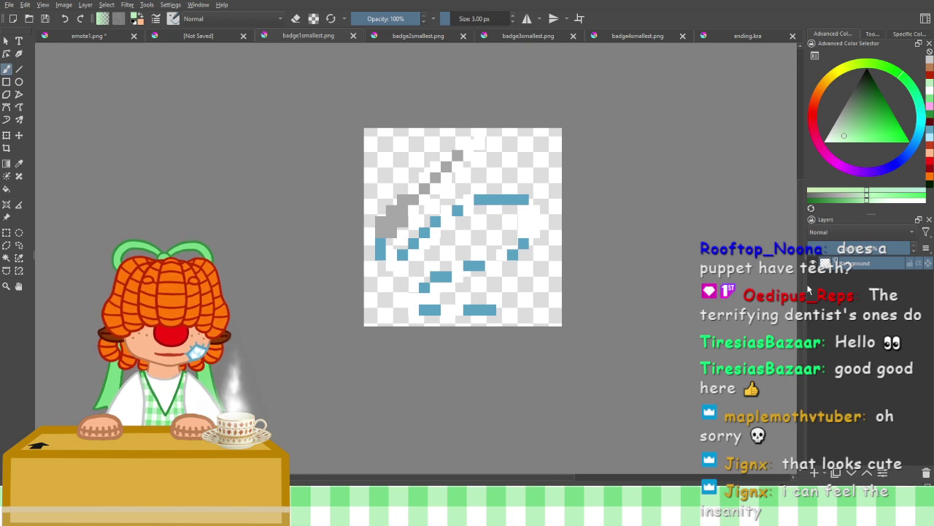
left_click(816, 473)
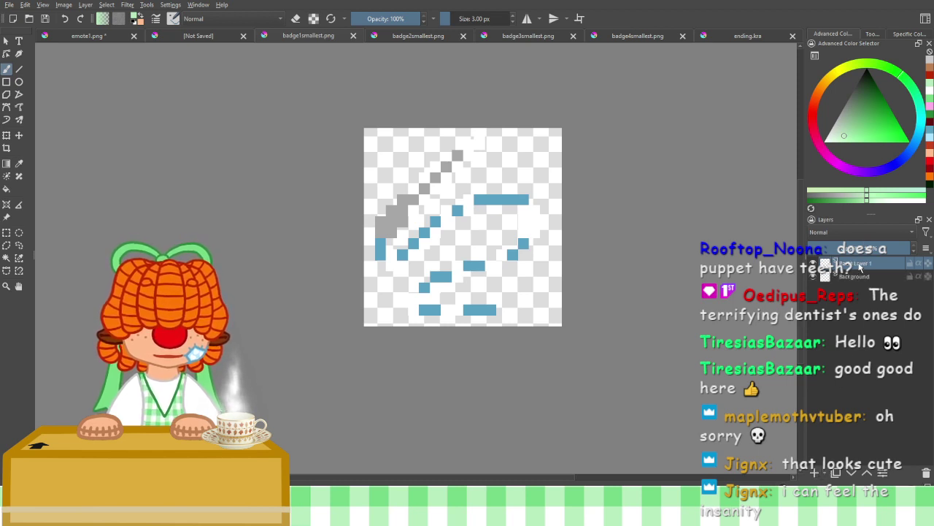
left_click_drag(860, 269, 858, 285)
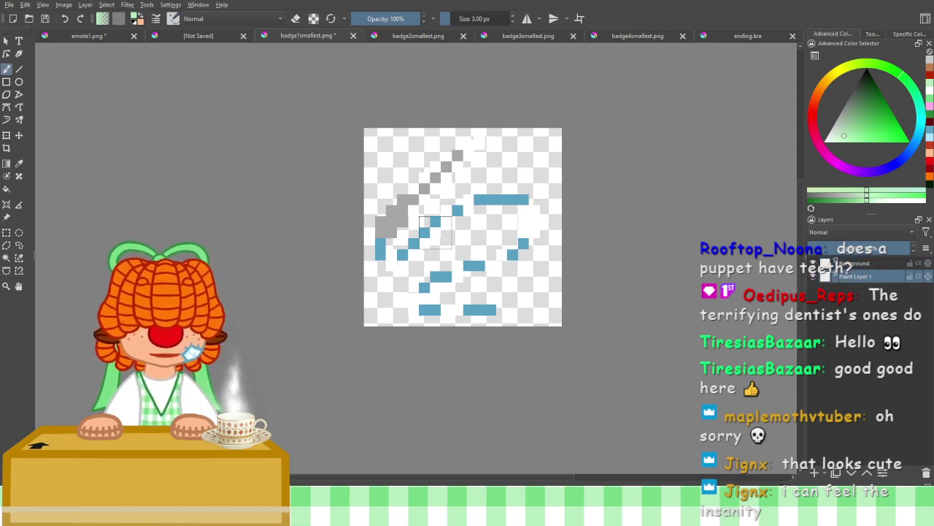
left_click(6, 189)
left_click(511, 161)
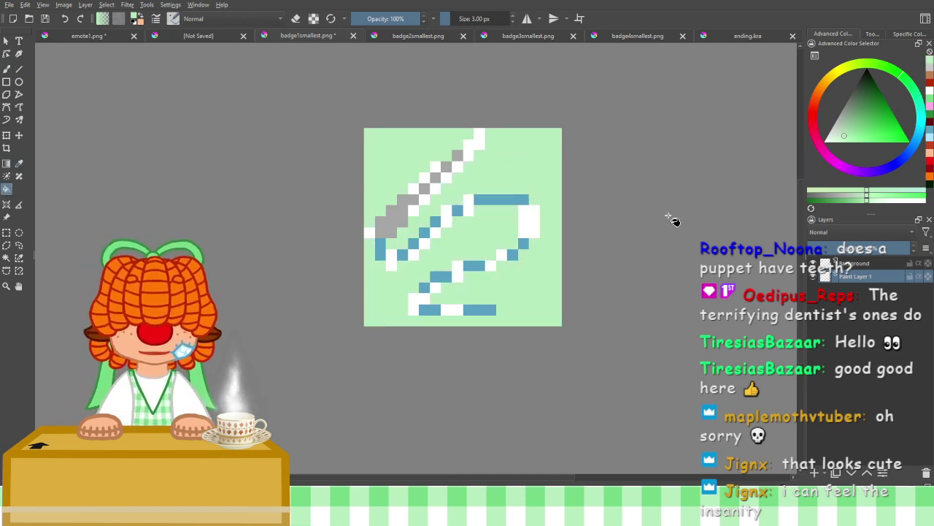
On the Background layer, paint a sampled white outline along the upper edge and lower end of the grey diagonal needle shape
left_click(882, 267)
scroll(358, 150, "up", 2)
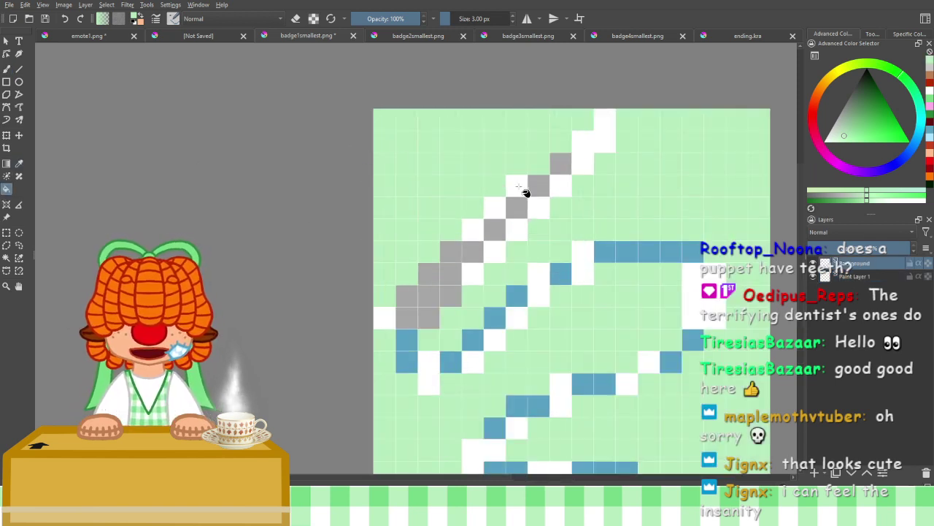
left_click_drag(524, 192, 390, 143)
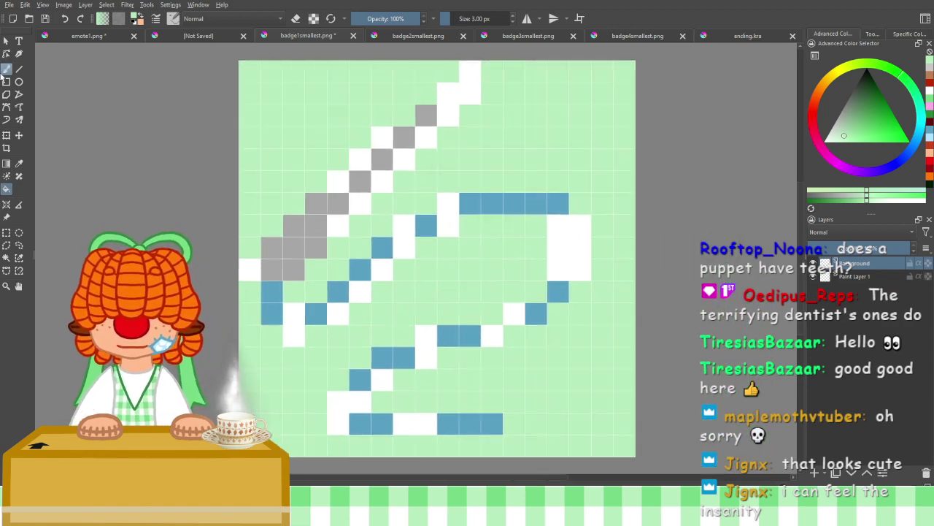
left_click(5, 70)
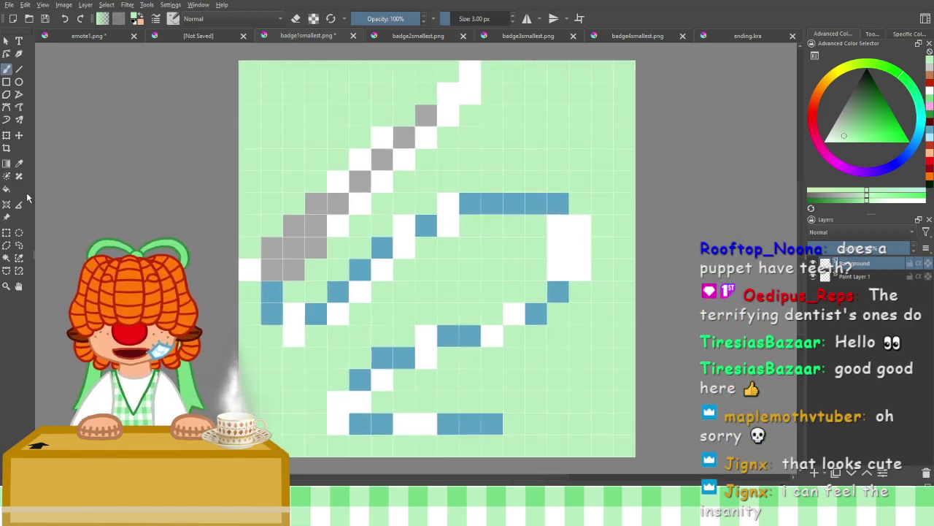
left_click(19, 164)
left_click(454, 90)
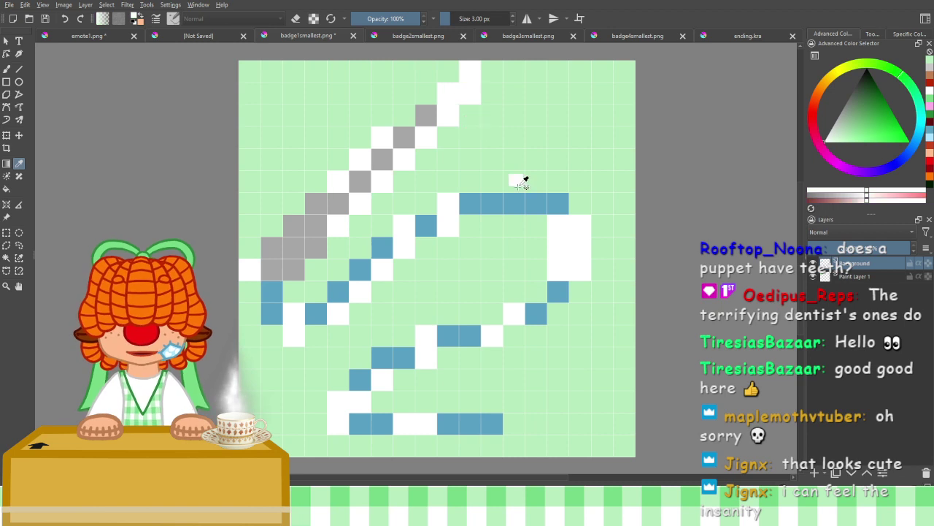
scroll(522, 182, "down", 2)
left_click_drag(525, 189, 507, 213)
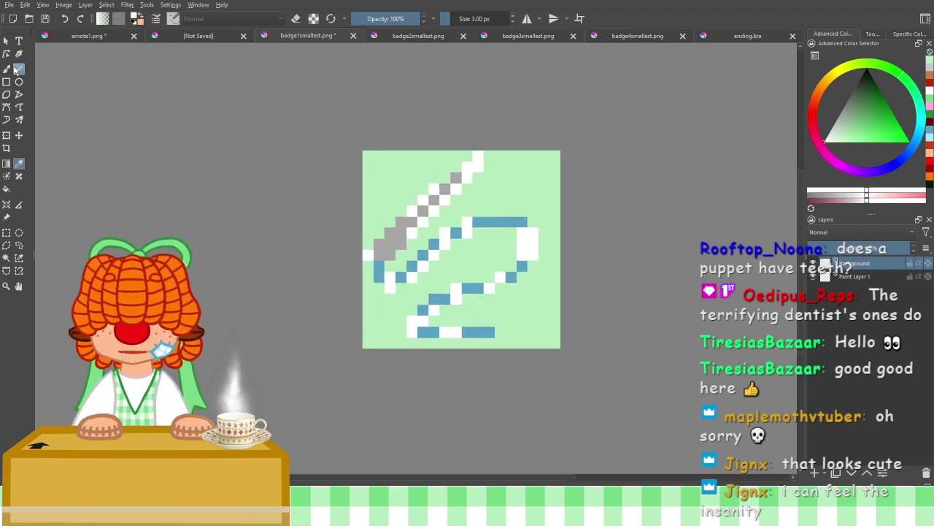
left_click(7, 69)
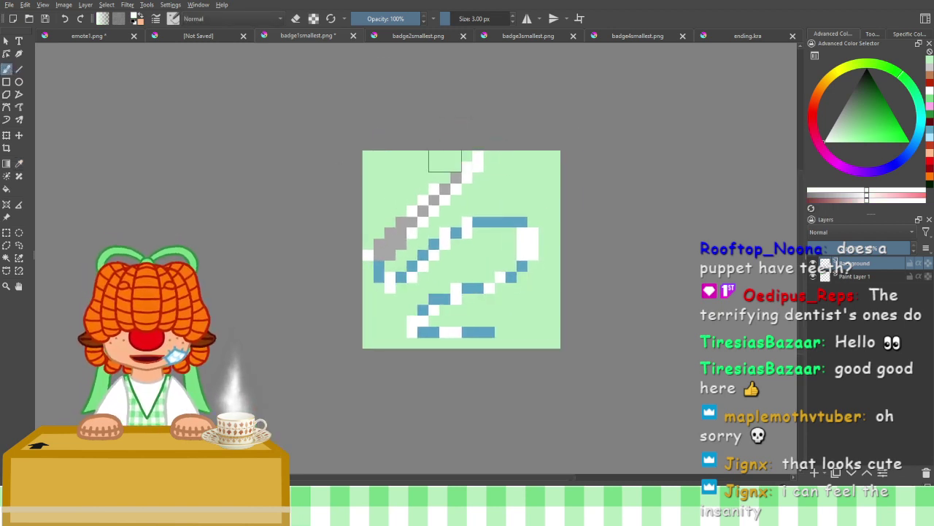
left_click_drag(447, 168, 435, 178)
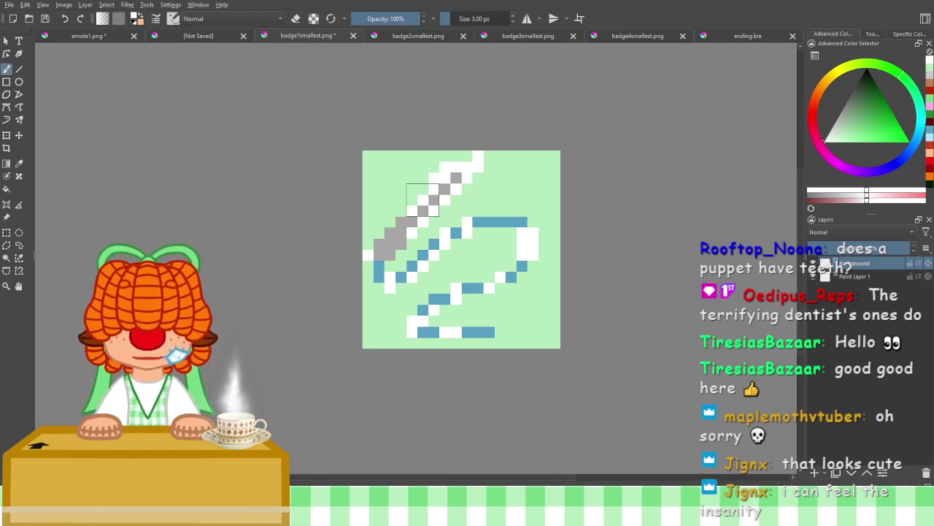
mouse_move(404, 211)
left_mouse_down()
mouse_move(368, 232)
mouse_move(379, 233)
mouse_move(368, 244)
mouse_move(367, 288)
mouse_move(401, 276)
mouse_move(403, 287)
mouse_move(400, 263)
left_mouse_up()
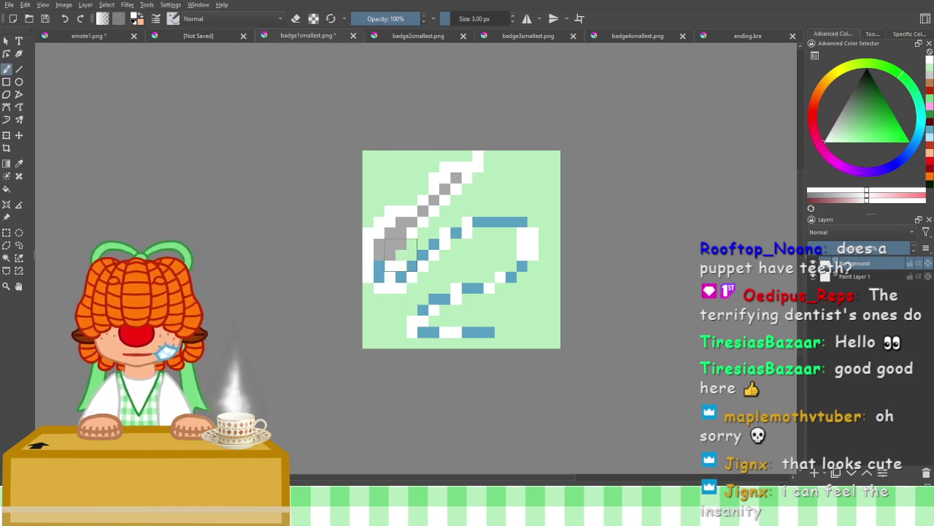
Paint a white outline around the outer edge of the blue thread's upper loop, along its diagonal and right side
mouse_move(412, 244)
left_mouse_down()
mouse_move(478, 210)
mouse_move(533, 211)
mouse_move(533, 222)
left_mouse_up()
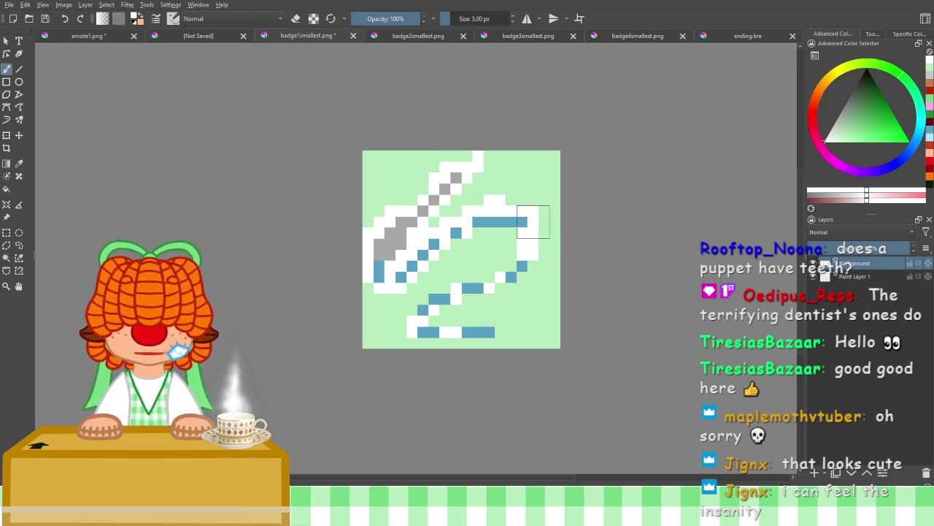
left_click_drag(533, 258, 521, 276)
left_click(530, 275)
left_click(509, 264)
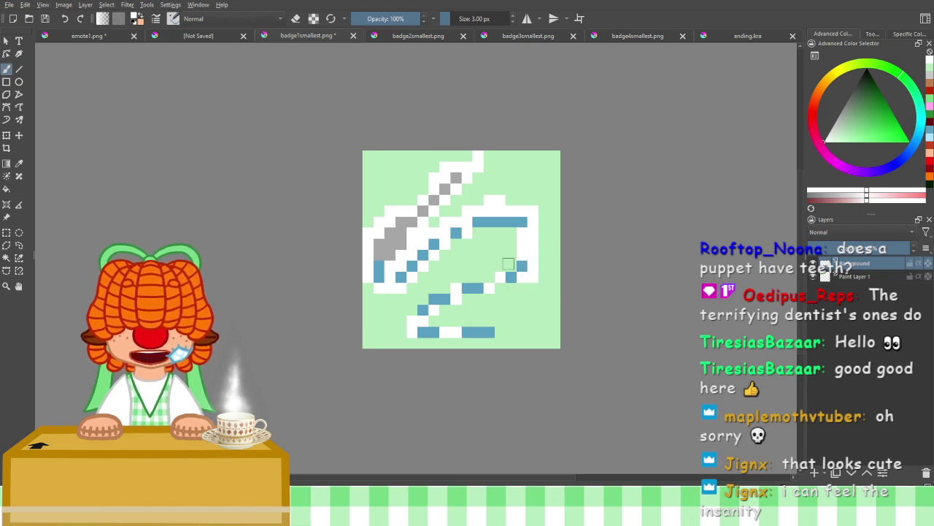
left_click_drag(523, 287, 507, 286)
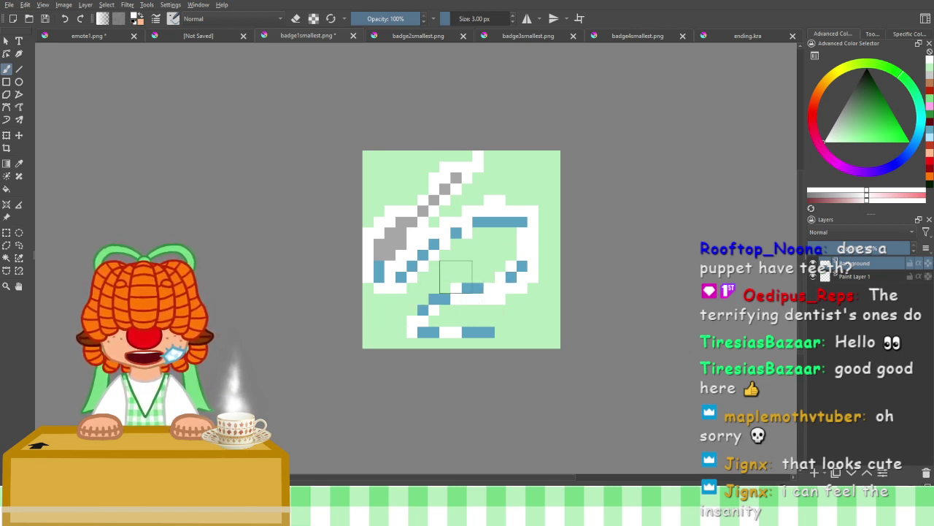
Outline the thread's lower curve and bottom line in white, and check the Background layer by hiding and showing it
mouse_move(456, 321)
left_mouse_down()
mouse_move(500, 321)
mouse_move(484, 343)
left_mouse_up()
left_click(500, 332)
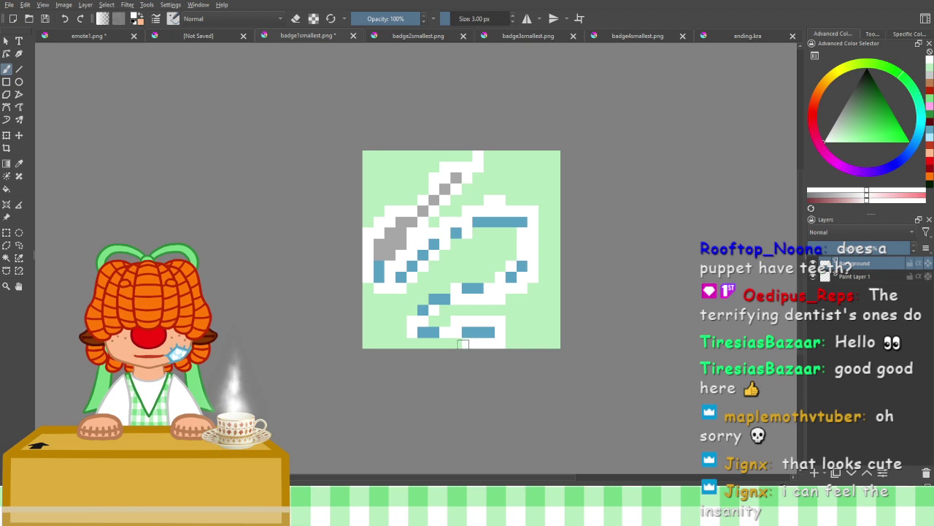
left_click_drag(424, 344, 412, 343)
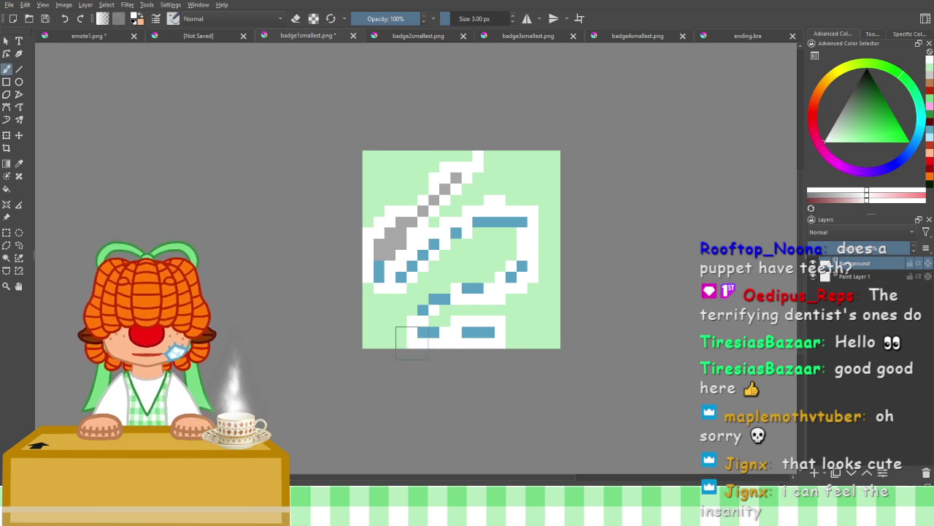
mouse_move(504, 267)
left_mouse_down()
mouse_move(445, 281)
mouse_move(412, 309)
left_mouse_up()
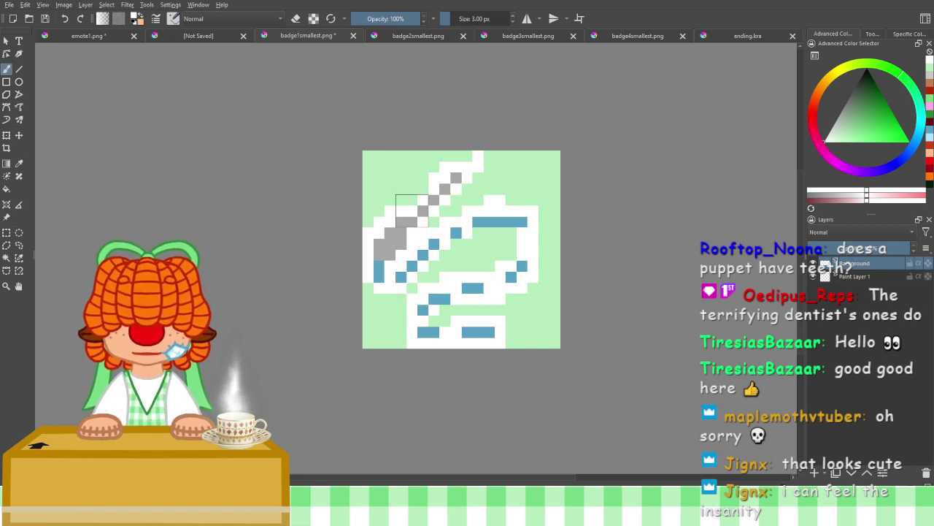
left_click_drag(412, 211, 400, 223)
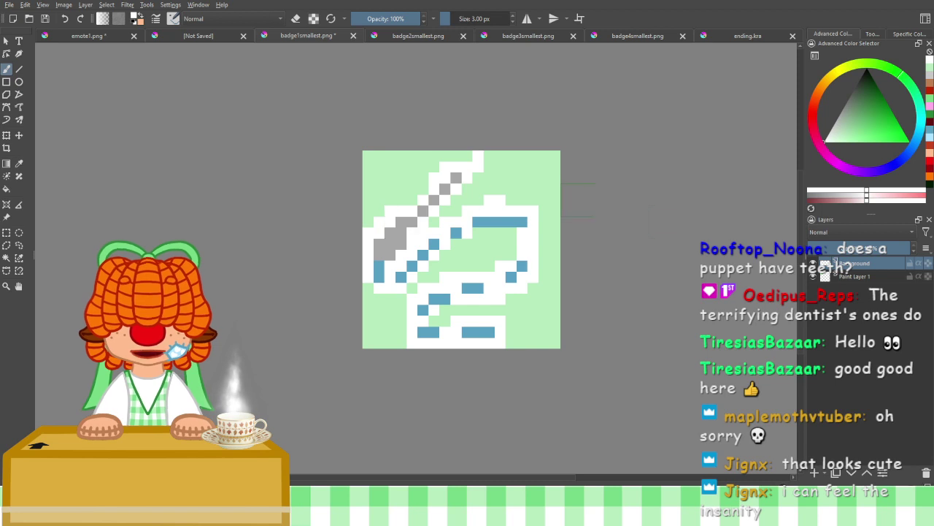
left_click(812, 263)
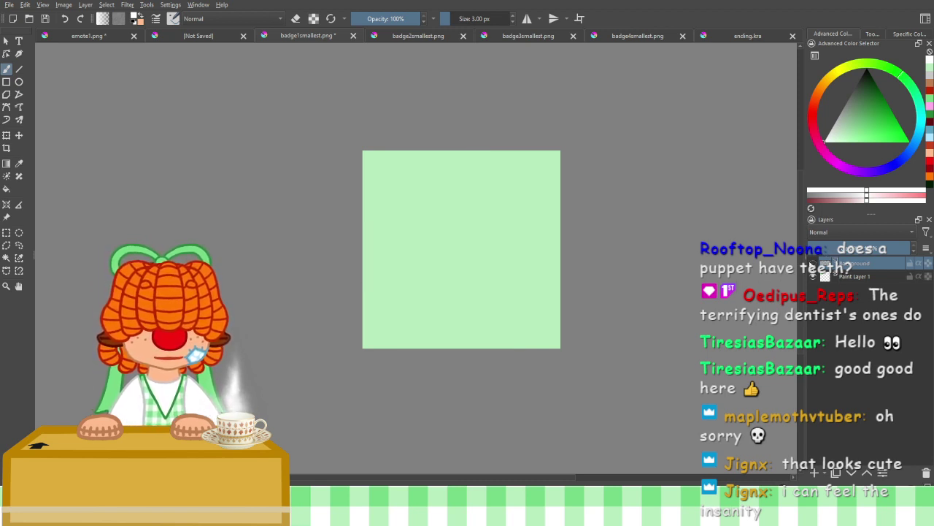
left_click(813, 263)
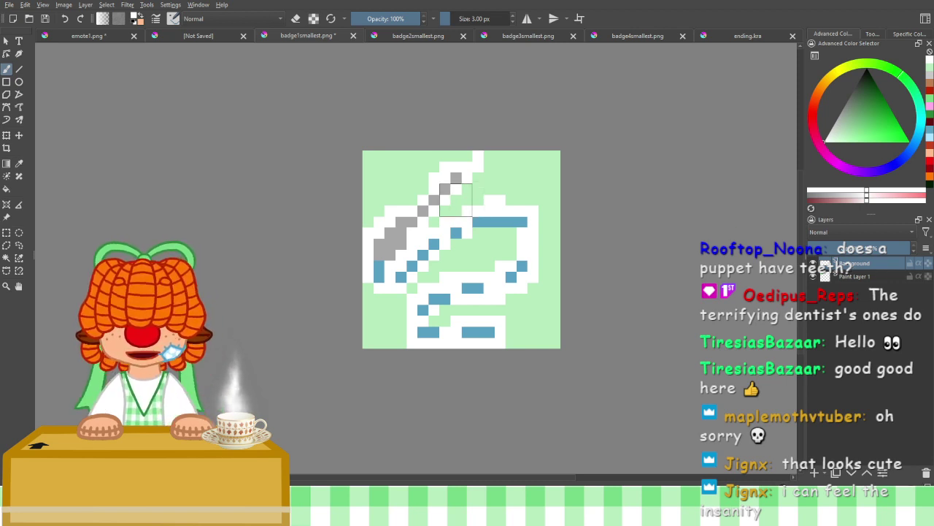
Sample the needle's grey and thicken its wide lower body by one pixel on the inner edge
scroll(389, 212, "up", 1)
left_click(19, 163)
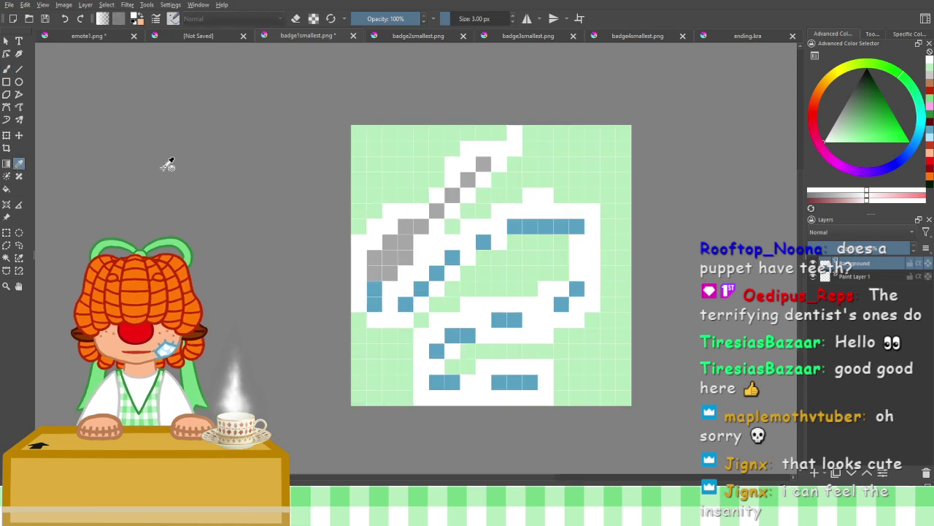
left_click(420, 227)
key("b")
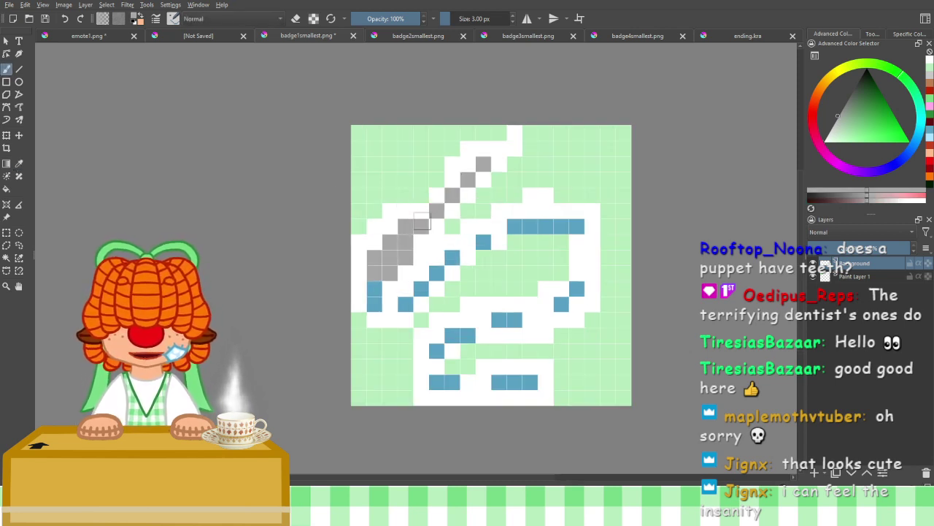
left_click_drag(422, 223, 422, 211)
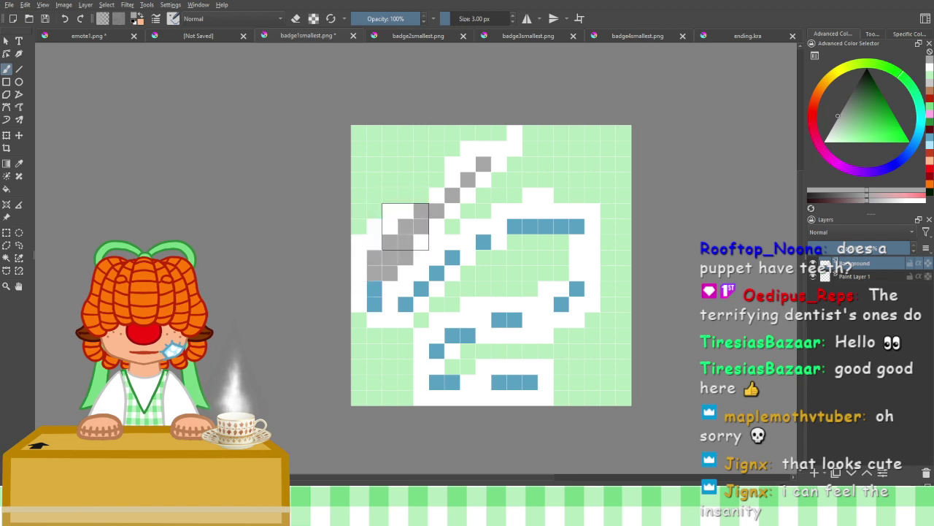
key("ctrl+z")
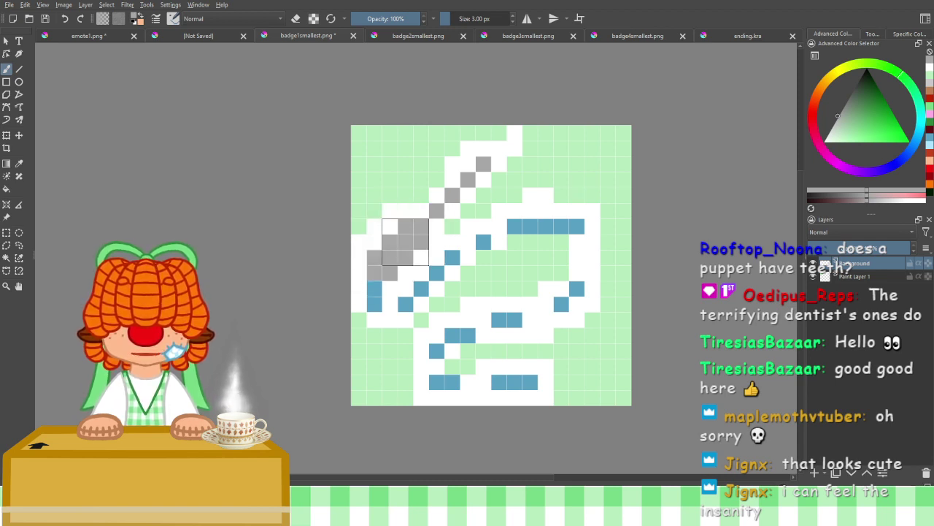
left_click(435, 225)
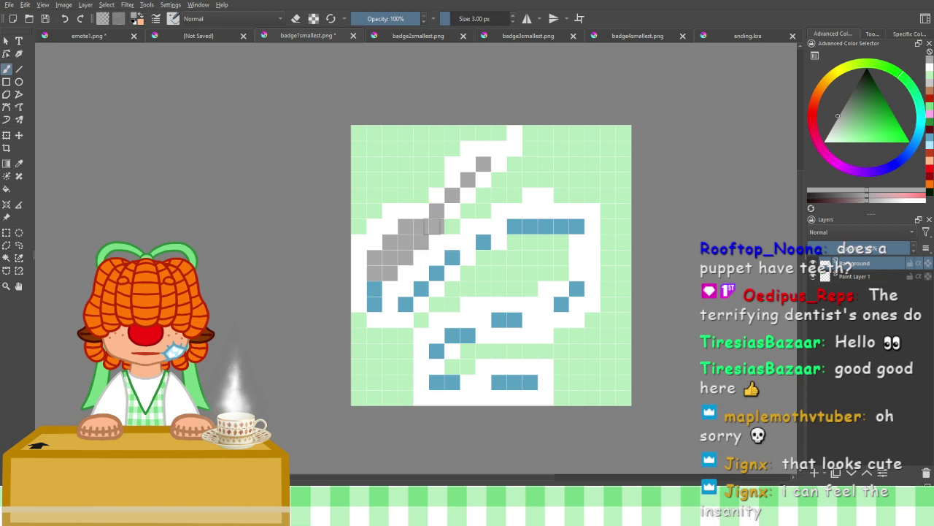
left_click(420, 215)
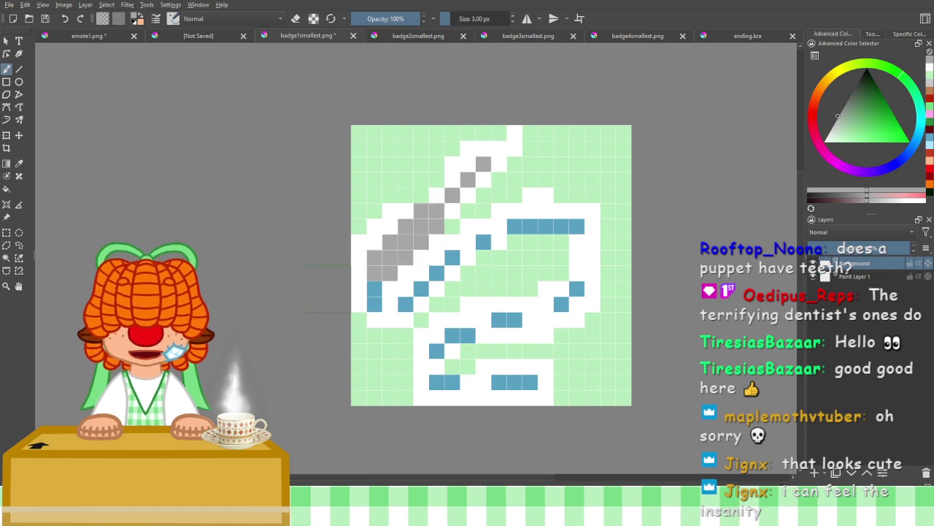
key("ctrl+z")
key("ctrl+z")
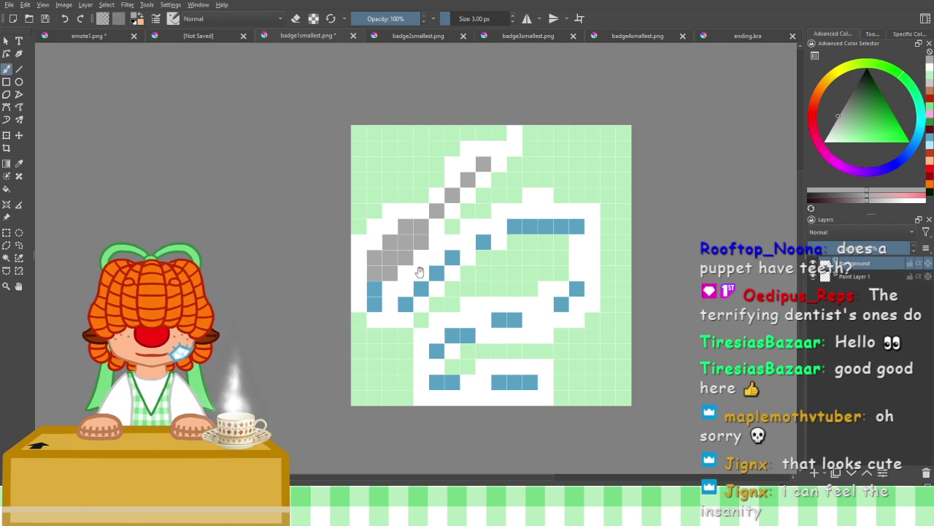
Switch to the thread's blue and fill the white gaps in the upper loop with single-pixel strokes, from needle to lower curve
left_click_drag(420, 271, 437, 220)
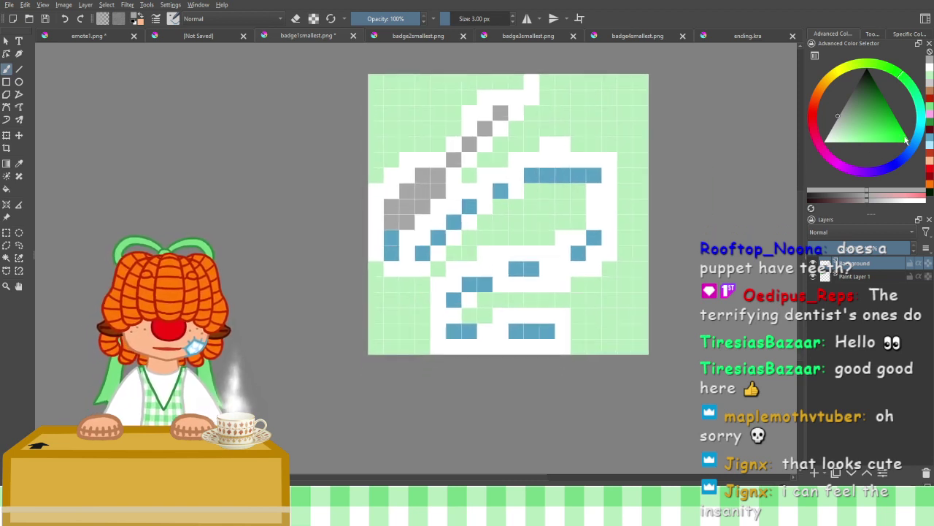
left_click(930, 140)
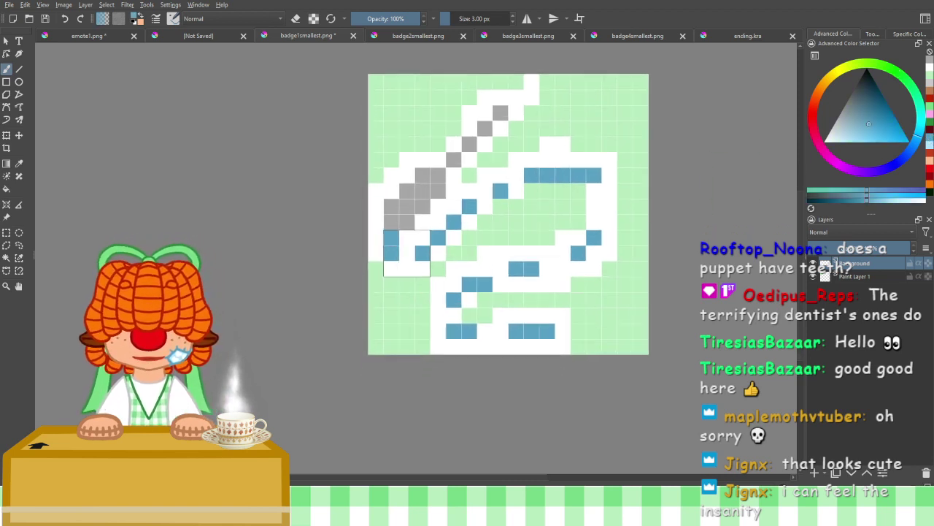
left_click(407, 253)
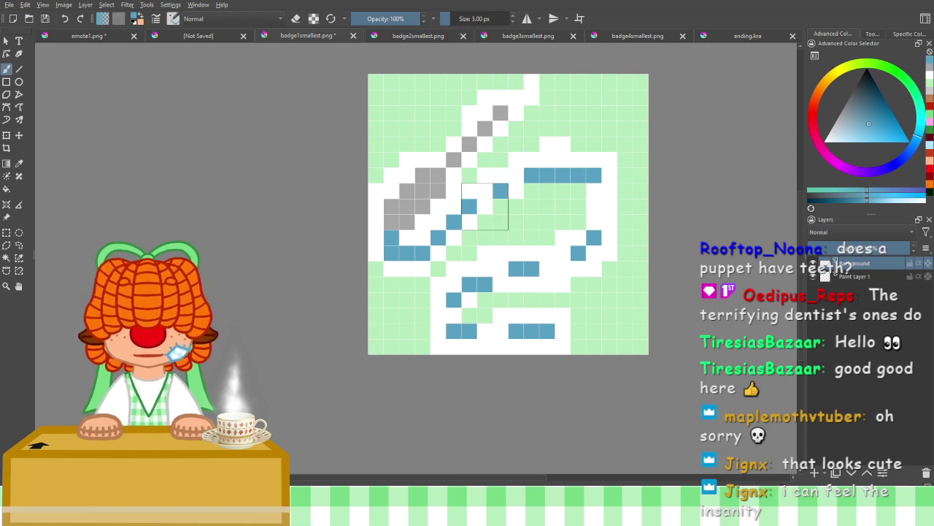
left_click(484, 190)
left_click(517, 176)
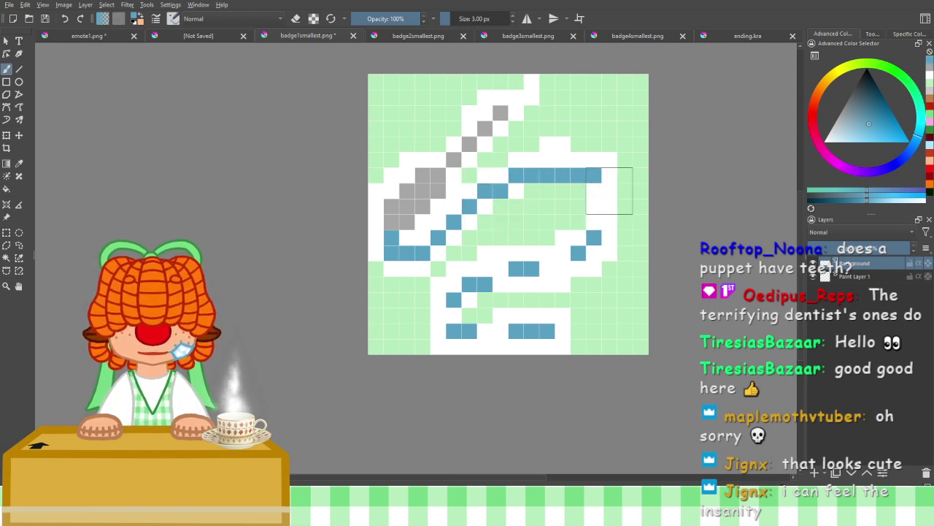
left_click_drag(593, 191, 594, 236)
left_click_drag(561, 268, 548, 268)
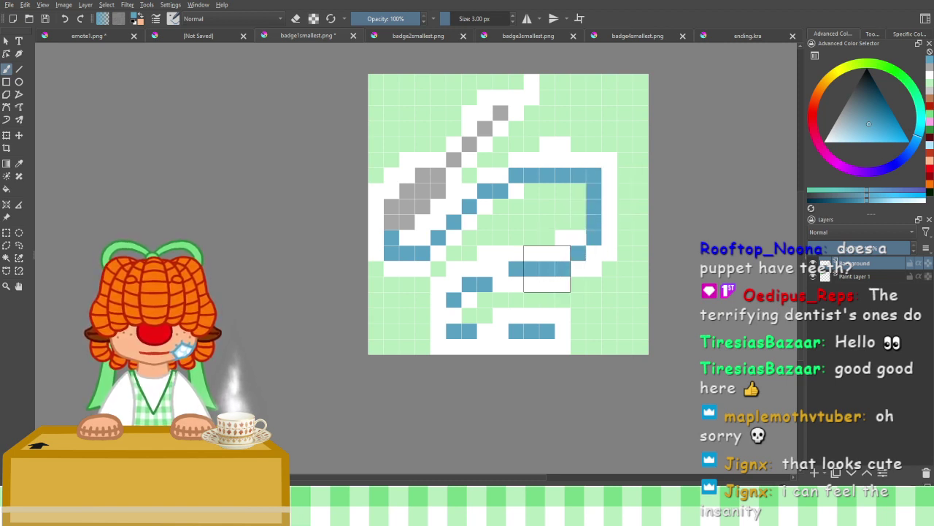
left_click(501, 269)
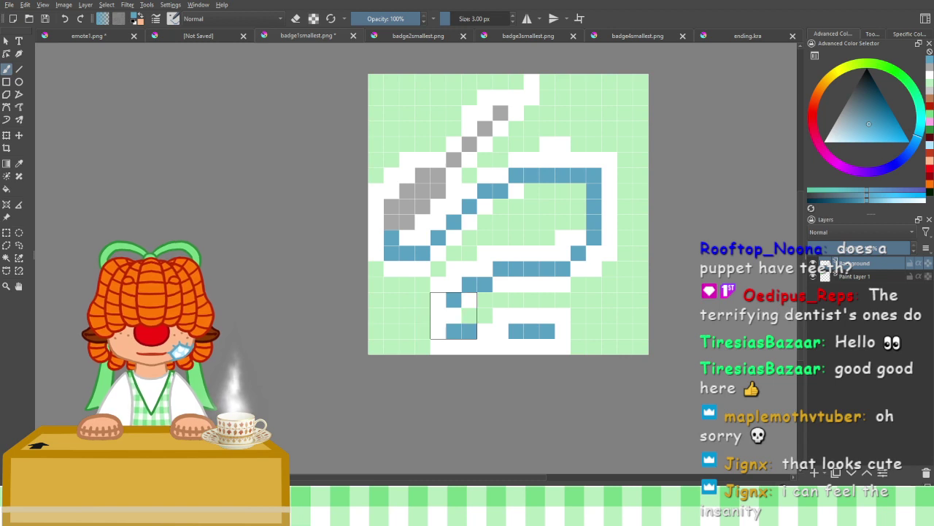
Connect the thread's lower bend to the bottom line with one blue pixel set diagonally outward
left_click(454, 315)
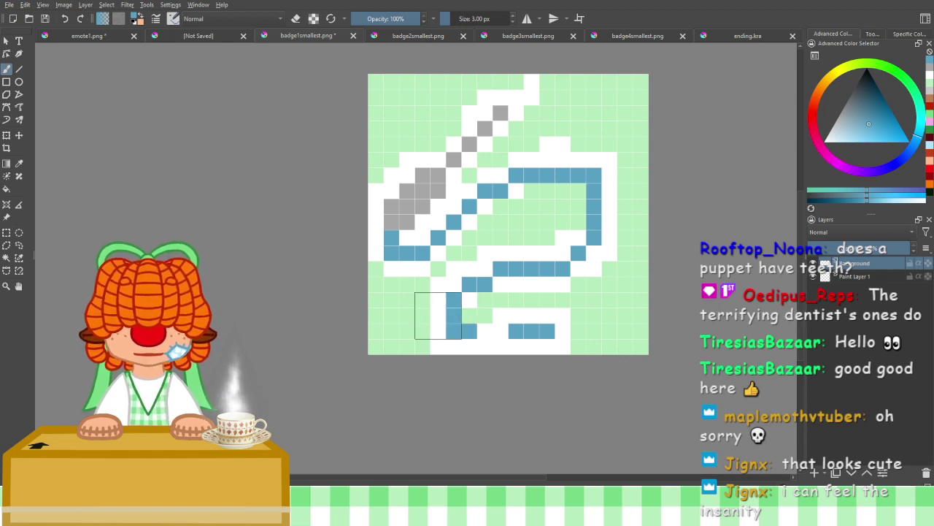
key("ctrl+z")
left_click(438, 316)
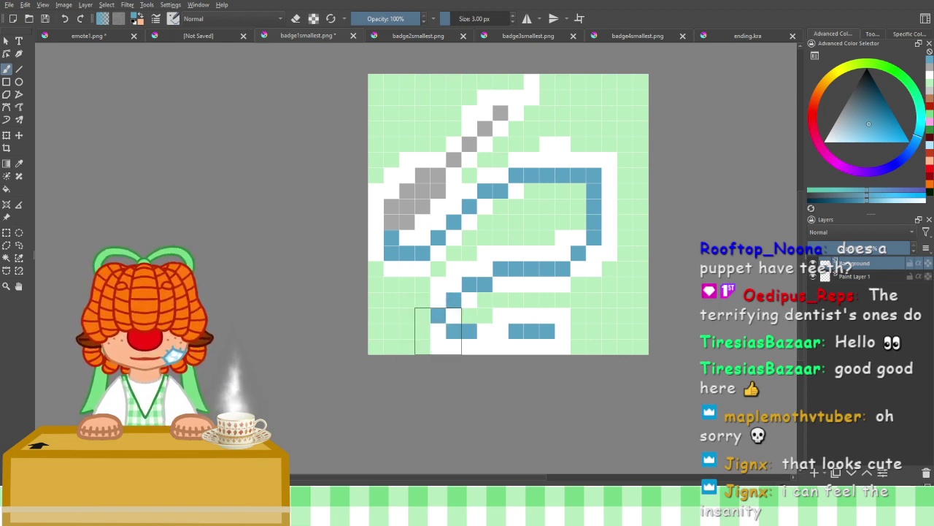
left_click(485, 331)
left_click(501, 331)
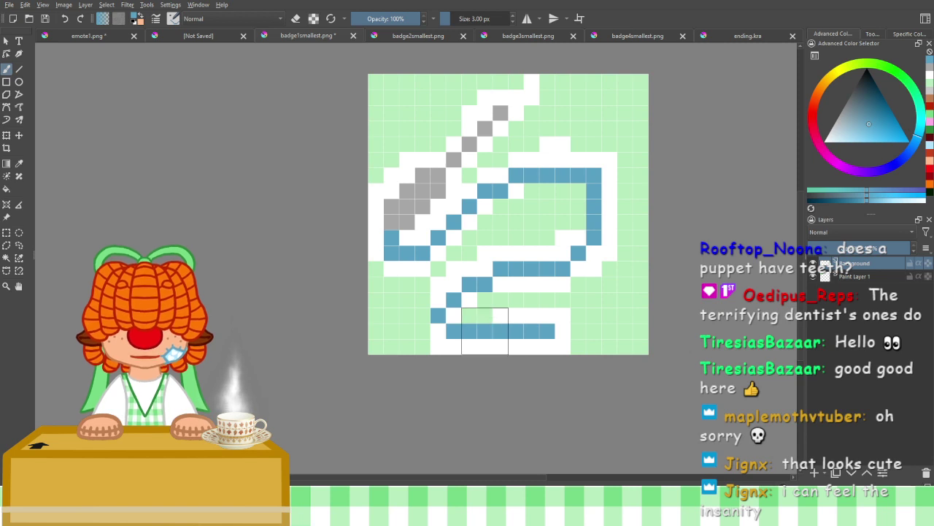
key("ctrl+z")
key("ctrl+z")
left_click(484, 347)
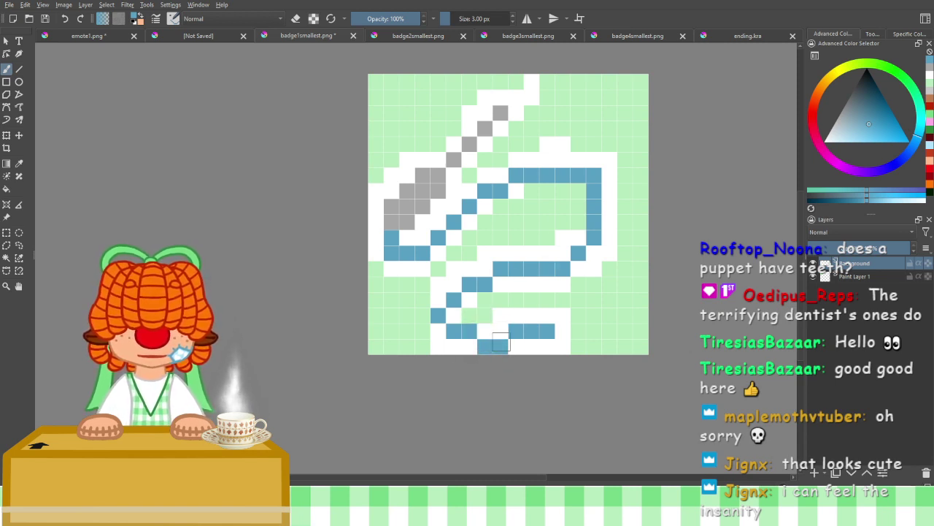
key("ctrl+z")
Fill the two-pixel gap in the bottom blue line and erase the upper-right corner pixel of the loop
left_click(500, 331)
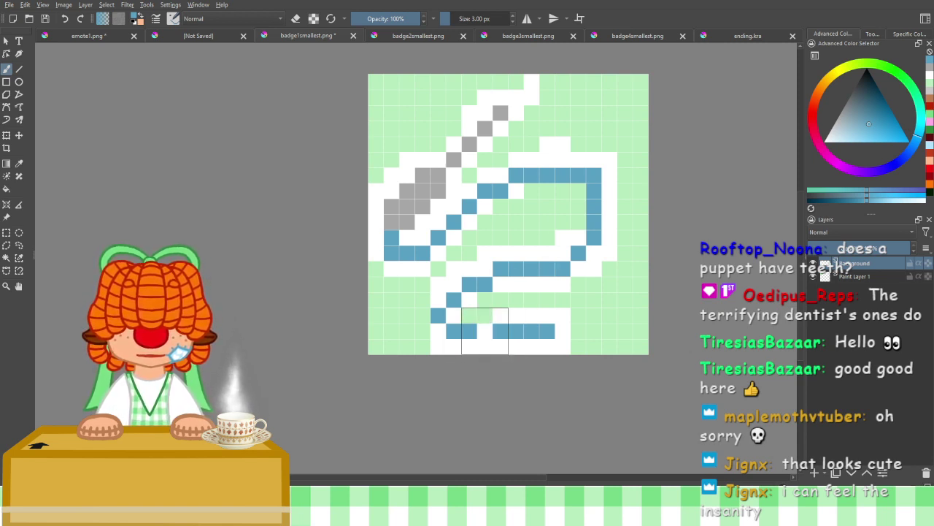
left_click(485, 330)
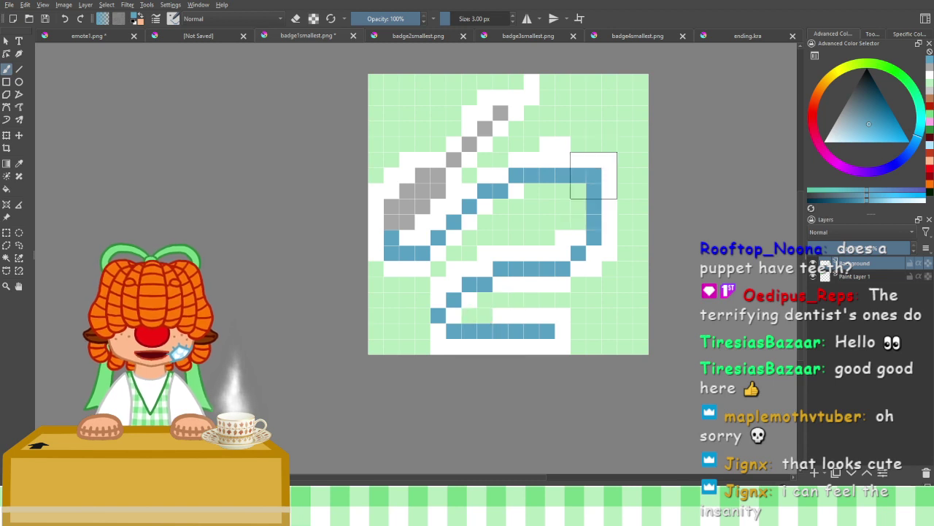
left_click(295, 18)
left_click(593, 171)
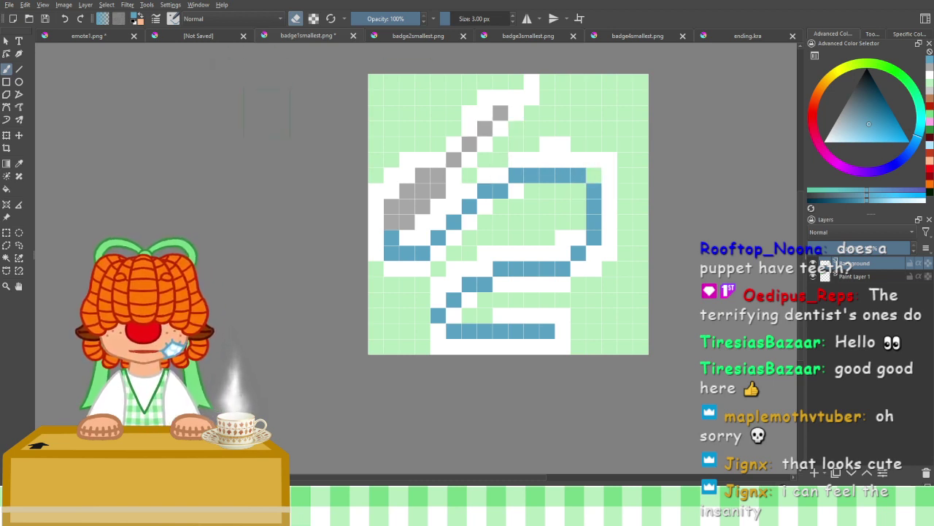
left_click(295, 19)
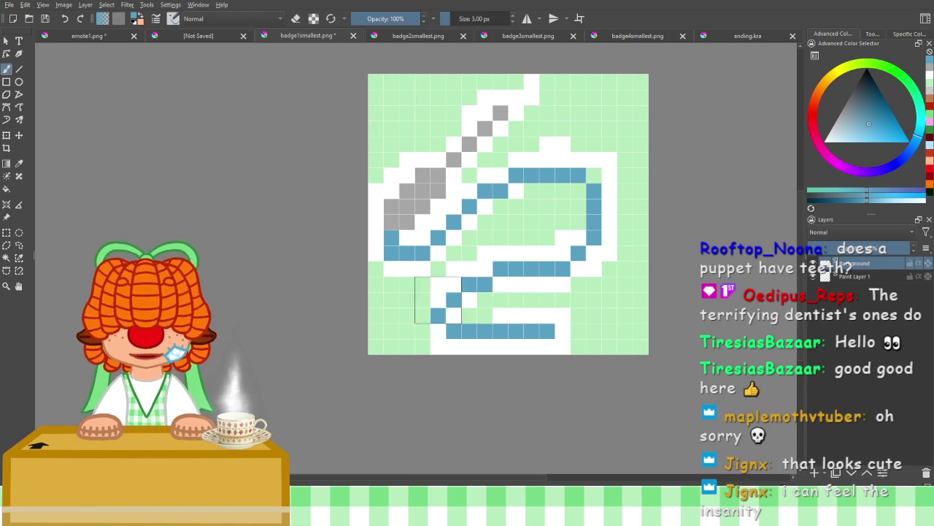
Add a blue pixel on the outer side of the thread's lower bend, comparing the badge with and without it at small size
left_click(438, 299)
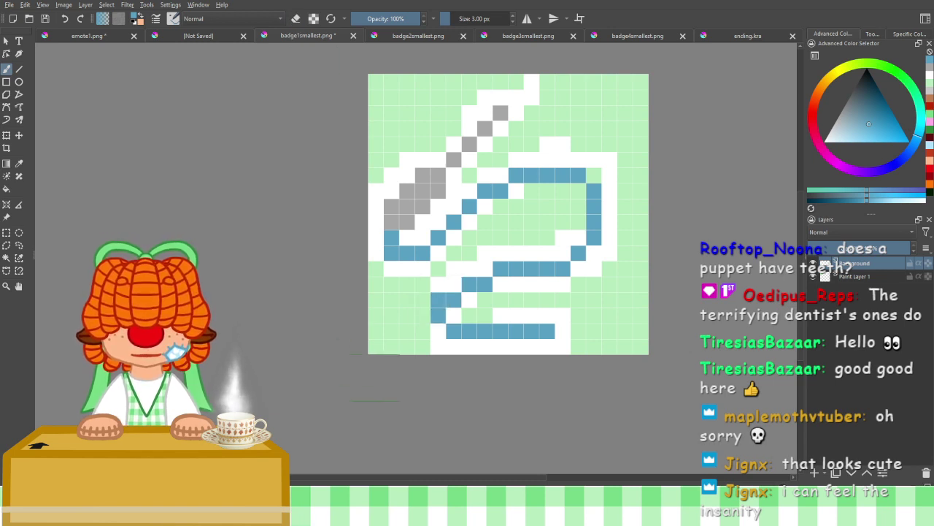
key("ctrl+z")
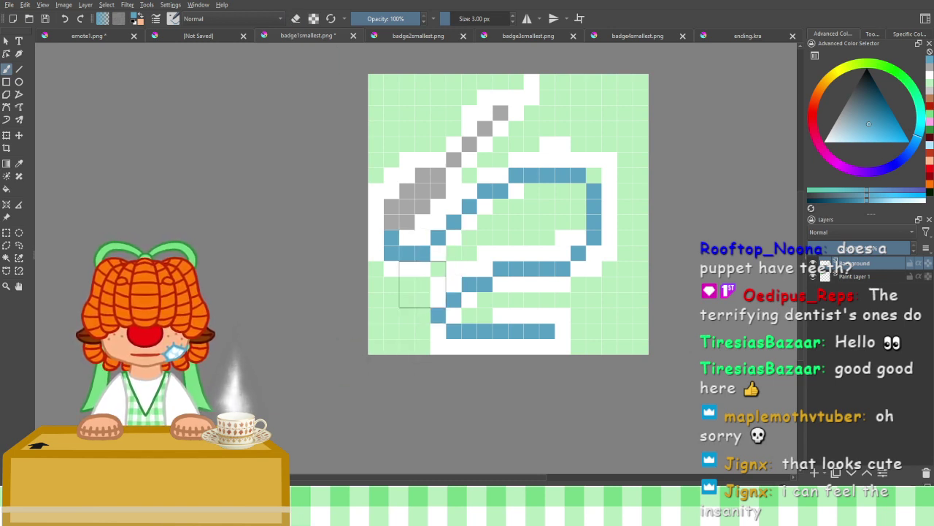
left_click(81, 19)
left_click(67, 19)
left_click(82, 20)
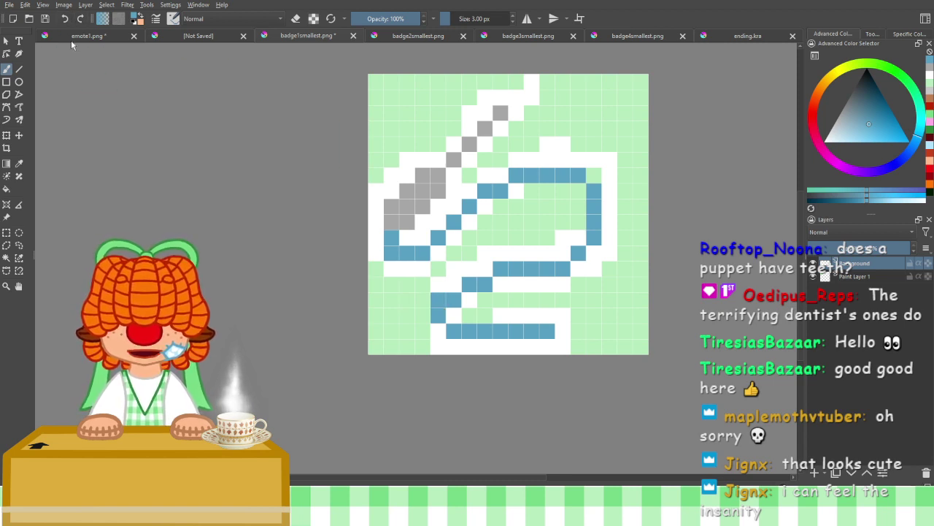
scroll(217, 195, "down", 5)
left_click_drag(249, 196, 398, 214)
scroll(343, 186, "down", 3)
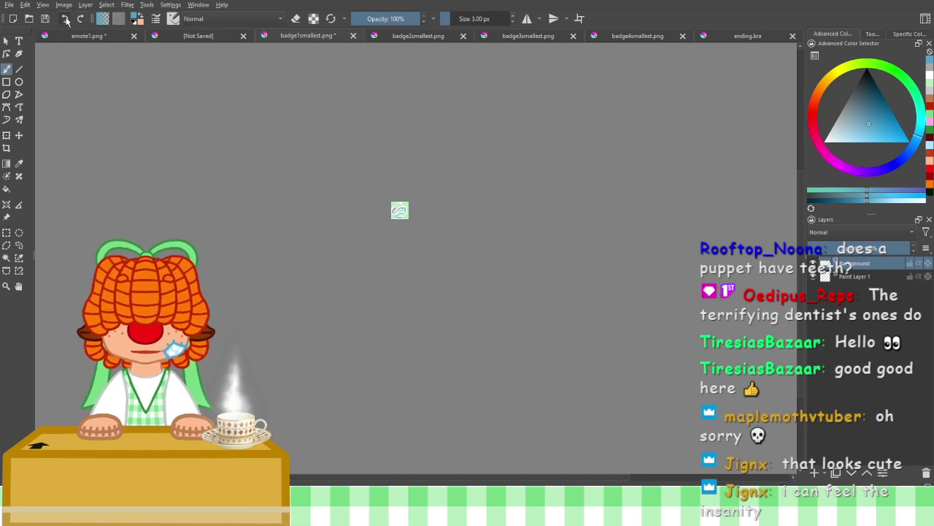
scroll(415, 194, "up", 9)
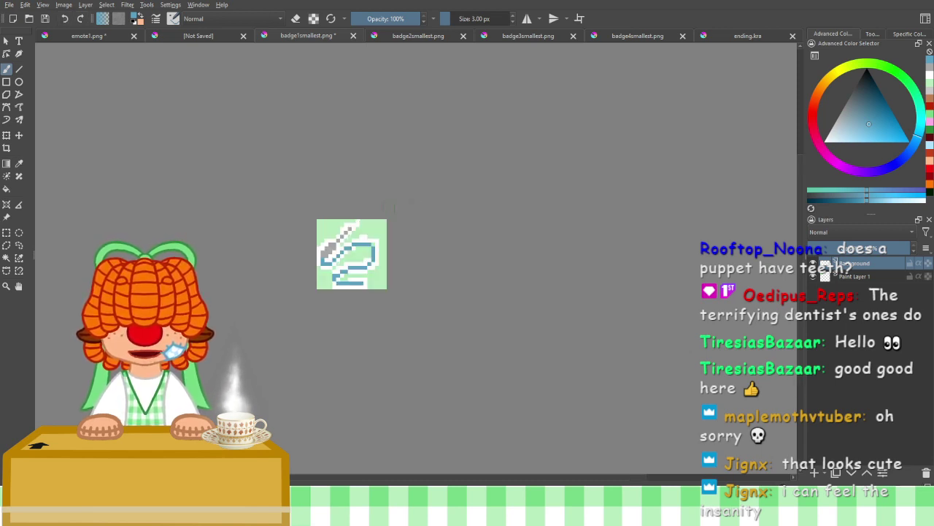
Switch to white and fill the loop's upper-right corner pixel and the inner outline beneath the thread's upper line
left_click_drag(486, 200, 537, 211)
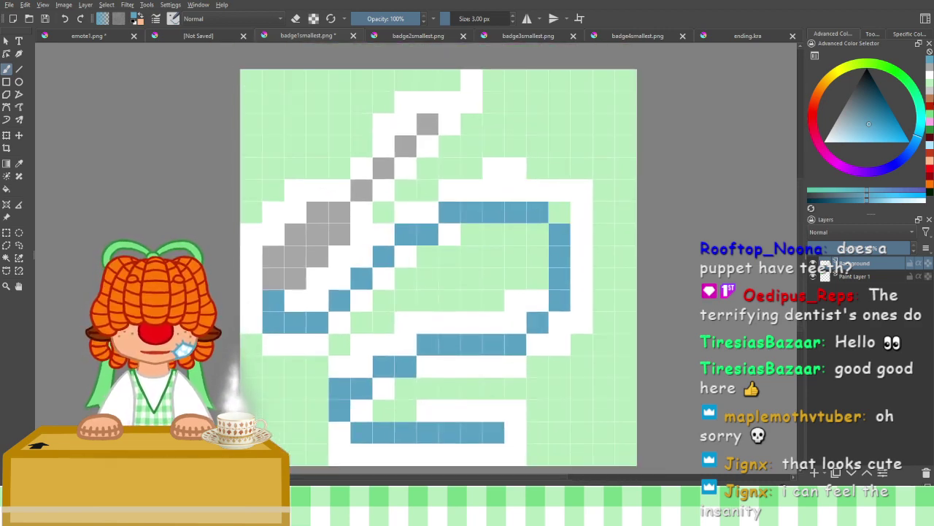
left_click(929, 80)
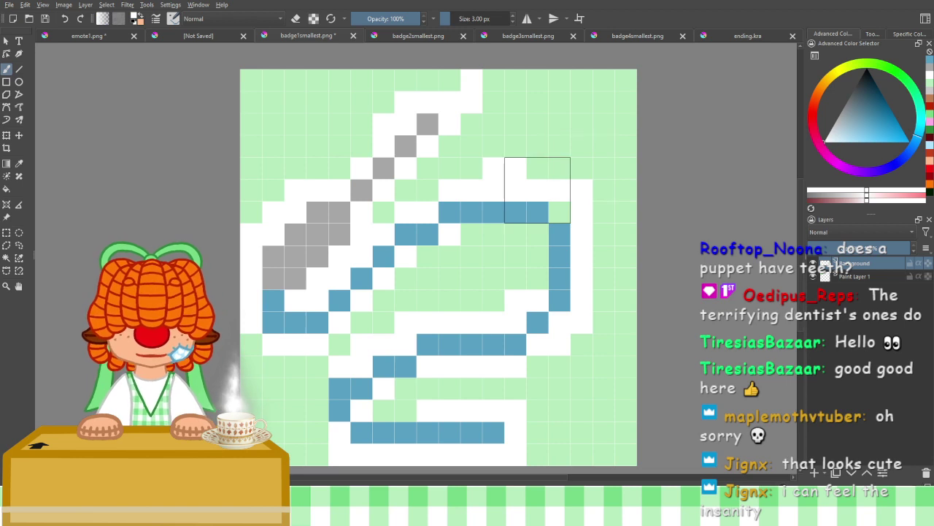
left_click(559, 210)
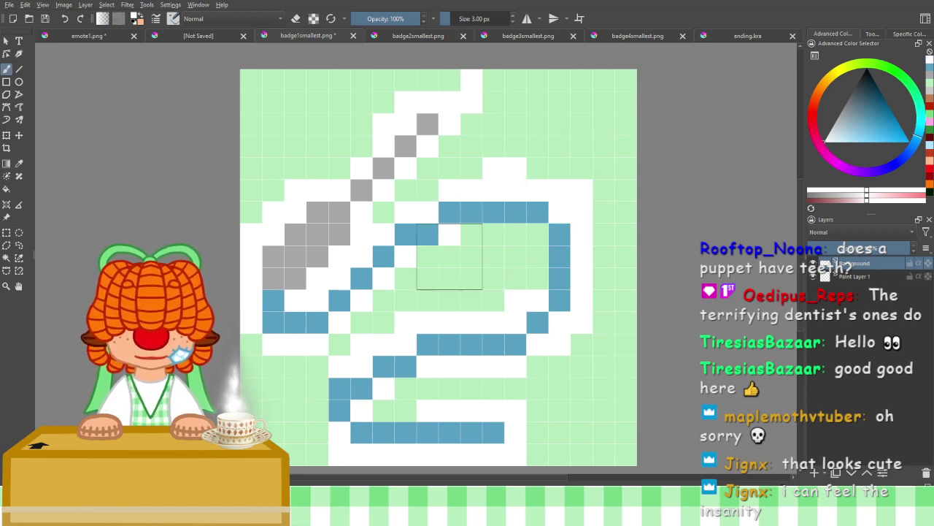
left_click_drag(466, 240, 536, 235)
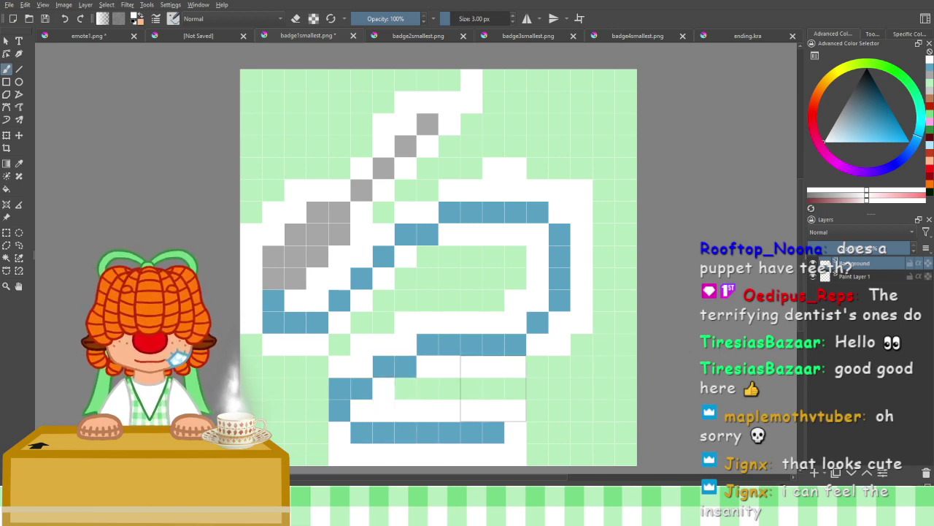
Add white outline pixels outside the thread's lower bend, along the inner side of the diagonal strand, and between the two lower strands
left_click_drag(497, 377, 532, 314)
left_click_drag(351, 324, 348, 344)
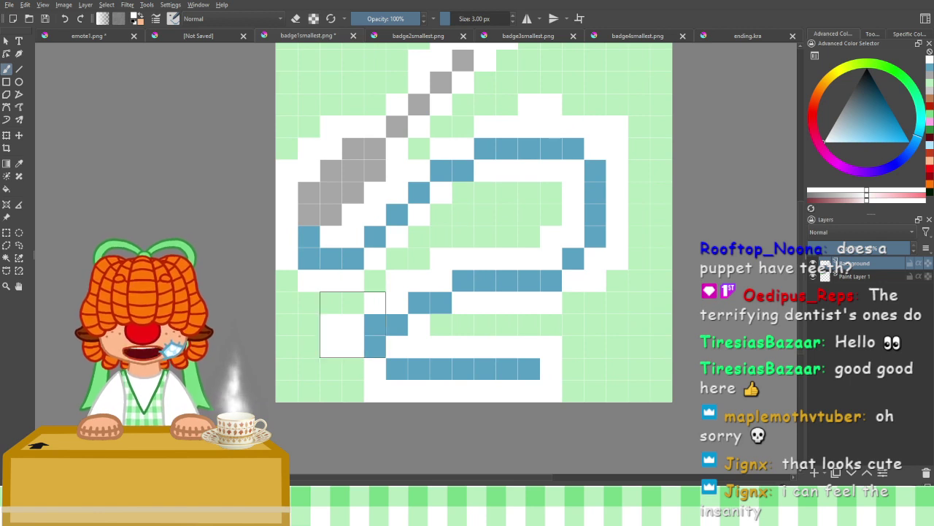
left_click(464, 192)
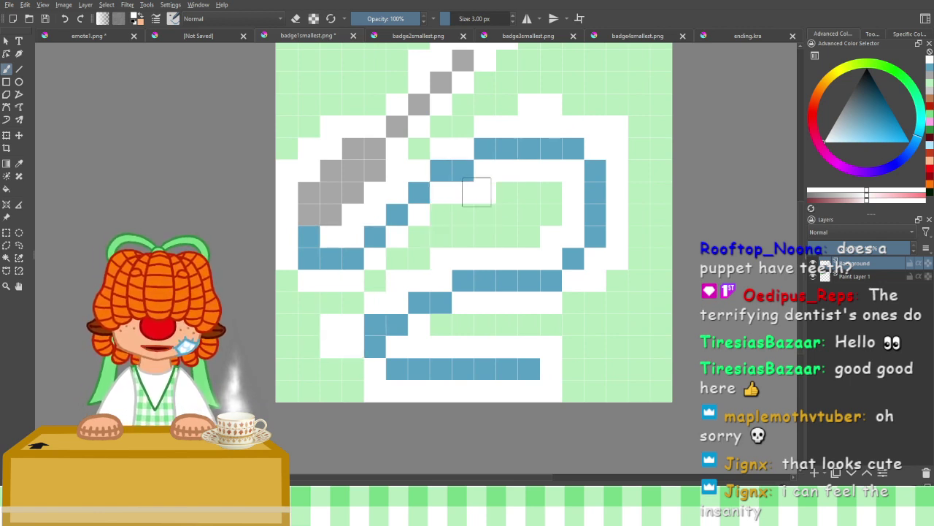
left_click_drag(447, 129, 444, 164)
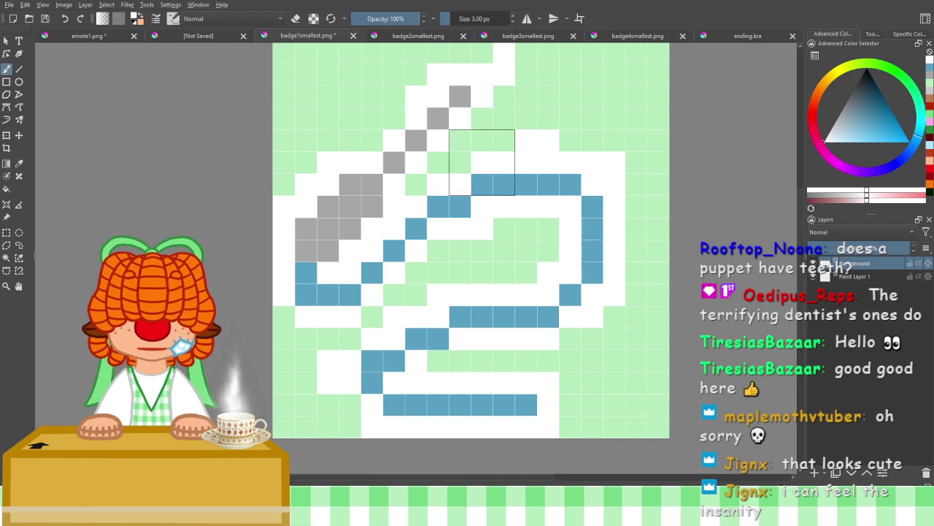
left_click_drag(441, 228, 490, 179)
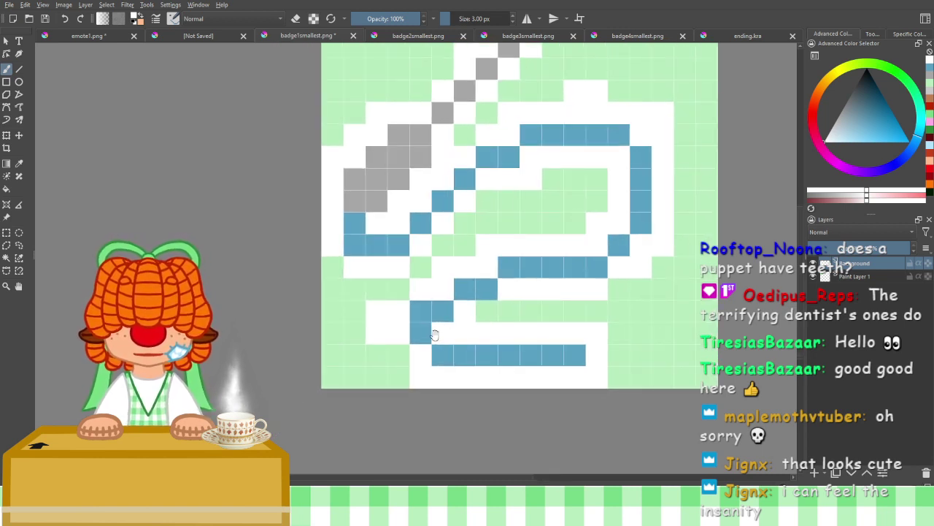
left_click_drag(434, 334, 435, 296)
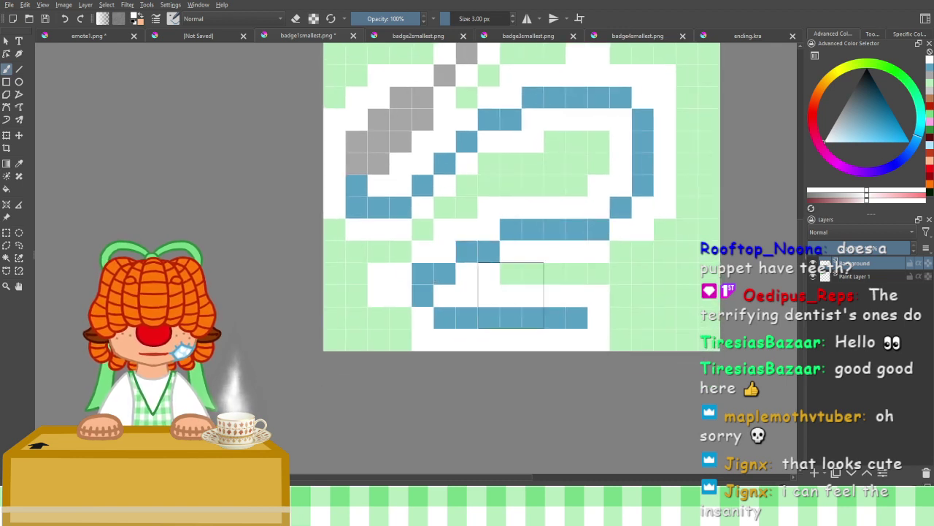
left_click(511, 274)
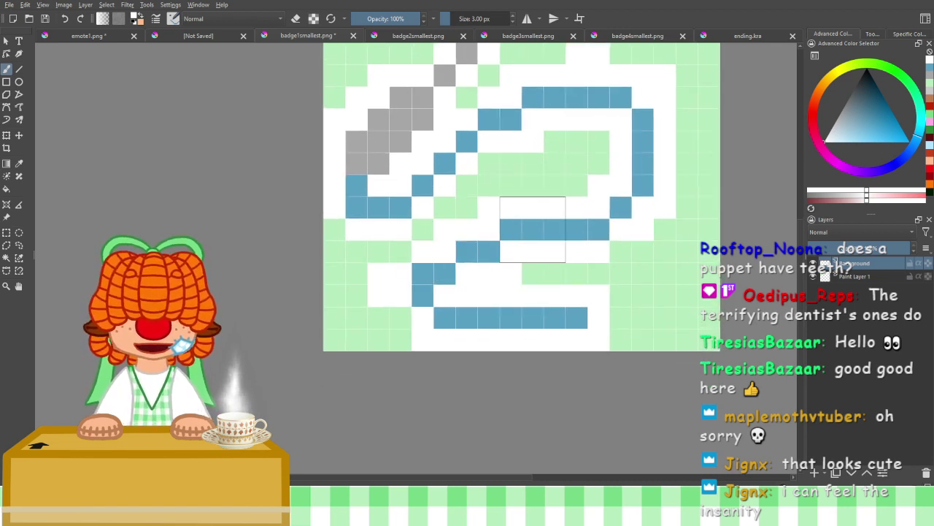
Erase the excess white bump above the loop and the outline's protruding corner pixels at the loop, lower bend and thread end
left_click_drag(522, 204, 475, 273)
scroll(492, 239, "down", 2)
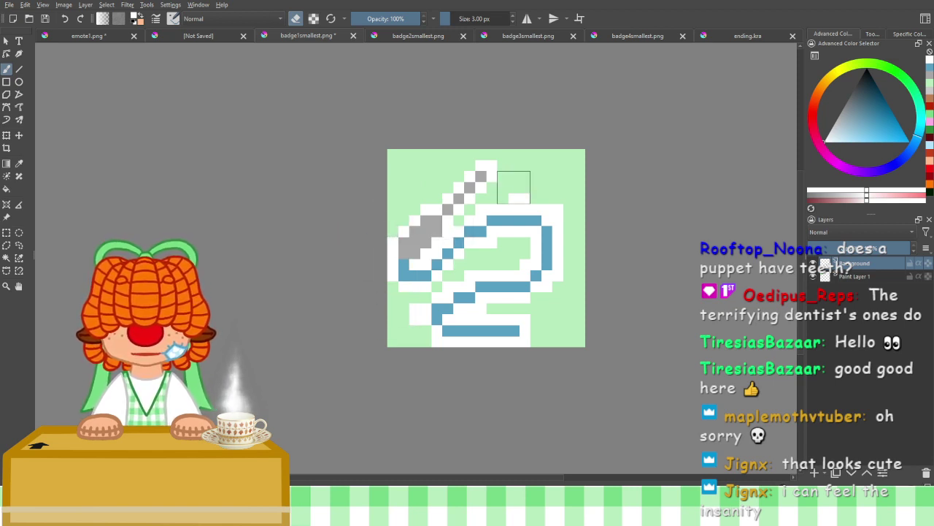
left_click_drag(514, 198, 565, 209)
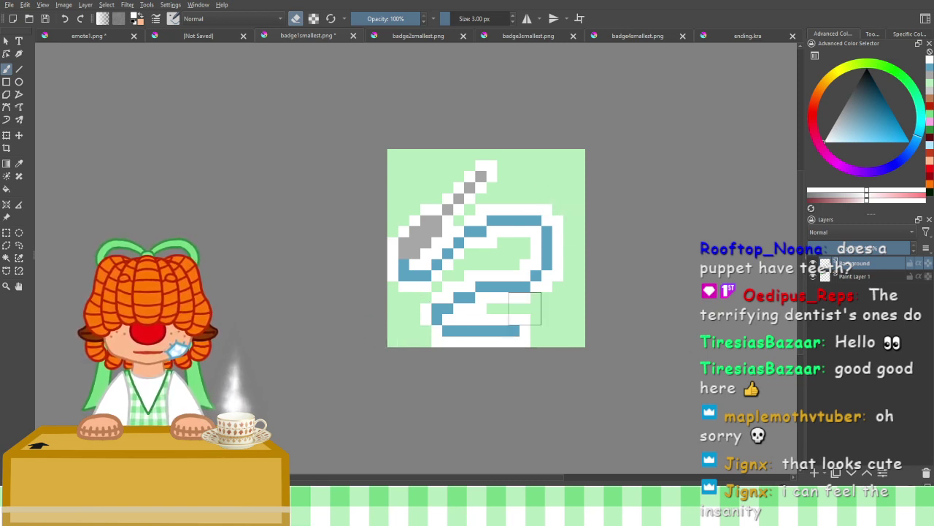
left_click_drag(526, 316, 537, 327)
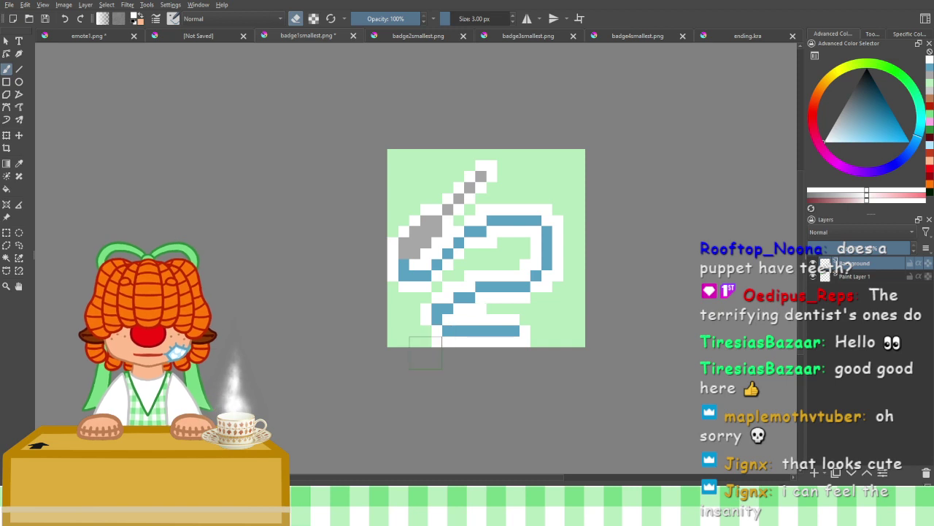
key("ctrl+y")
key("ctrl+y")
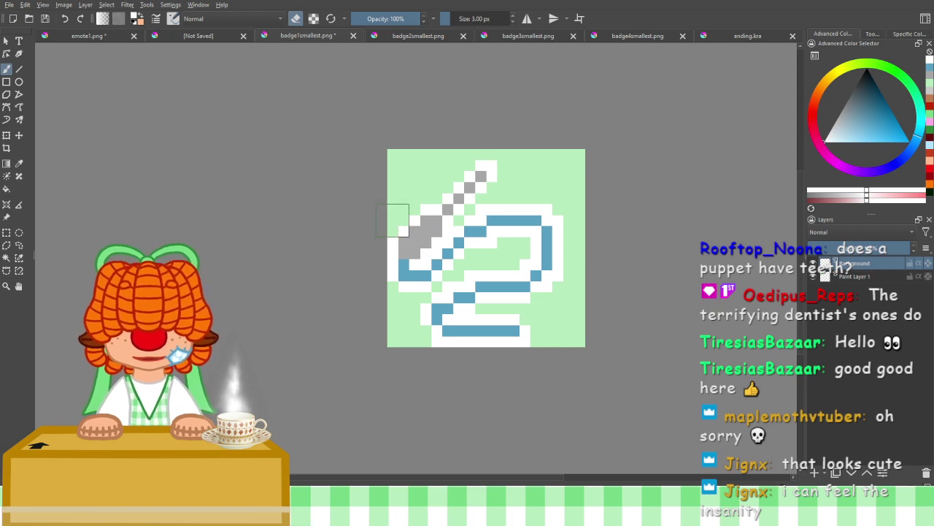
Examine the whole badge at several zoom levels to judge how the needle and thread read at small size
scroll(393, 221, "down", 3)
mouse_move(388, 261)
left_mouse_down()
mouse_move(465, 198)
mouse_move(424, 272)
left_mouse_up()
scroll(464, 198, "up", 1)
scroll(465, 199, "up", 1)
scroll(442, 248, "up", 1)
scroll(479, 229, "up", 2)
scroll(477, 228, "down", 3)
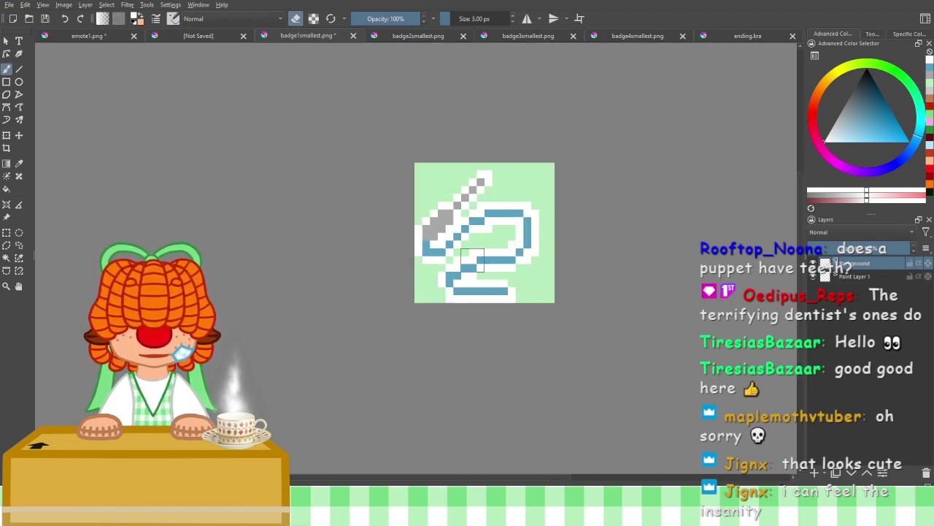
scroll(481, 267, "down", 6)
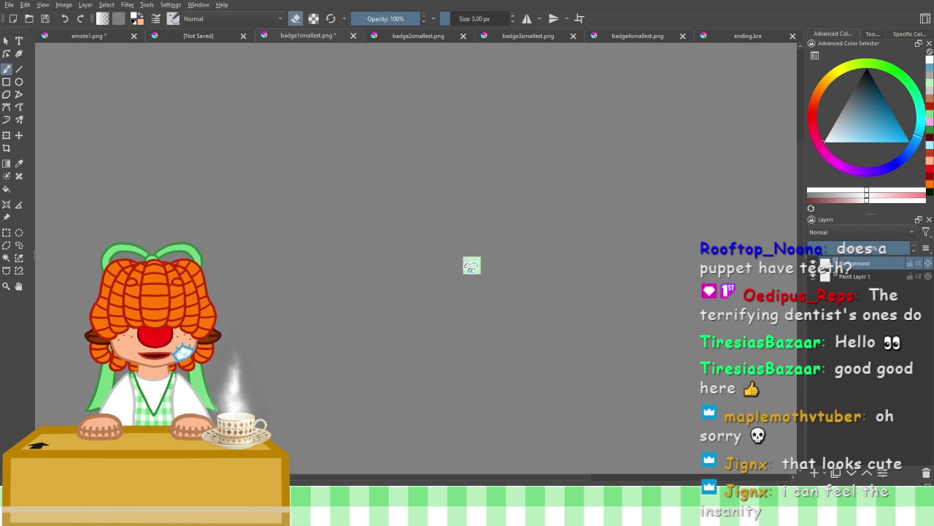
left_click_drag(486, 293, 492, 276)
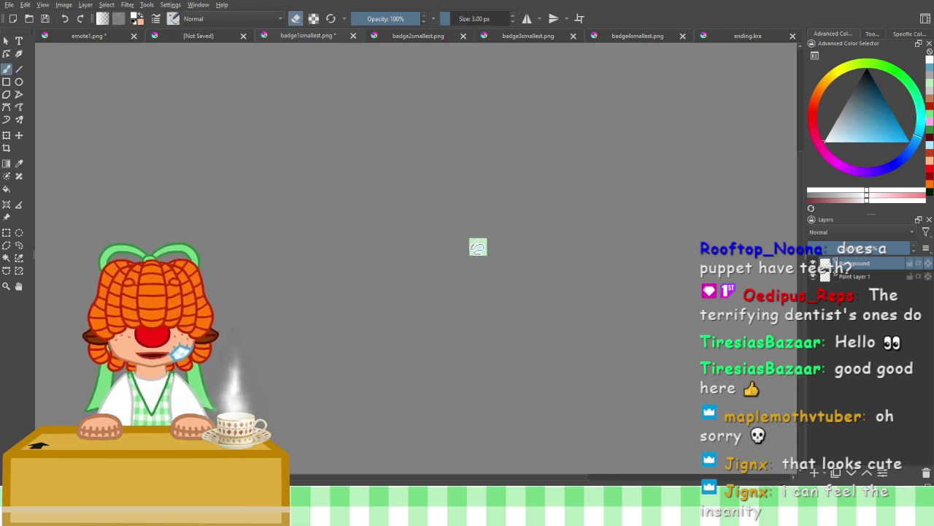
scroll(334, 64, "up", 1)
scroll(489, 219, "down", 3)
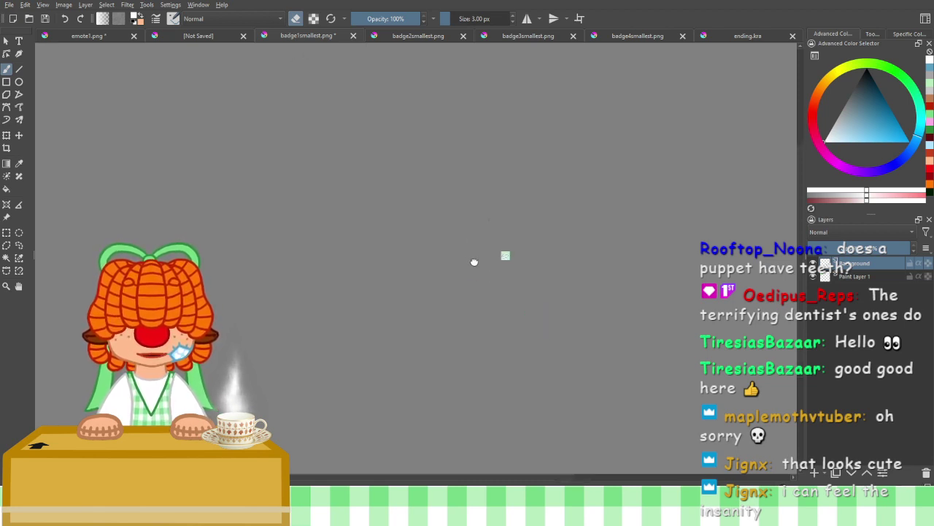
left_click_drag(474, 261, 457, 251)
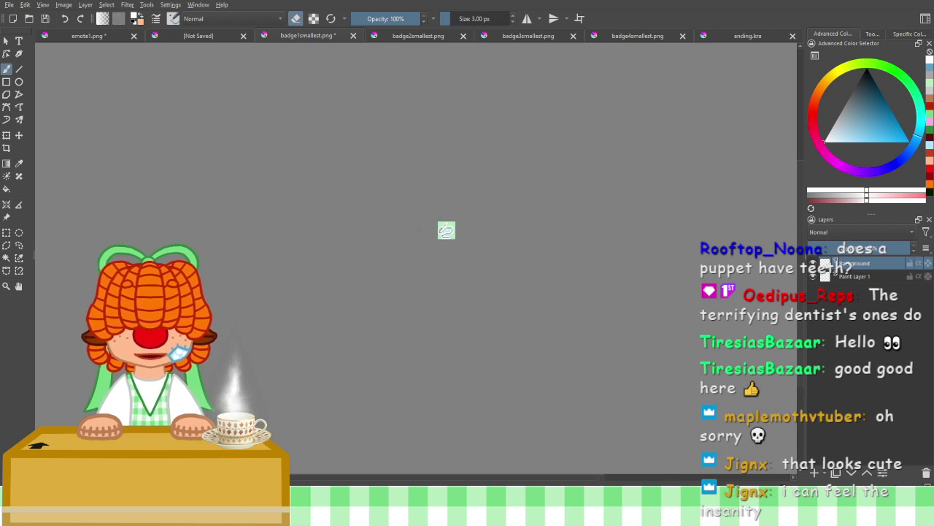
scroll(445, 258, "up", 3)
left_click_drag(459, 178, 451, 245)
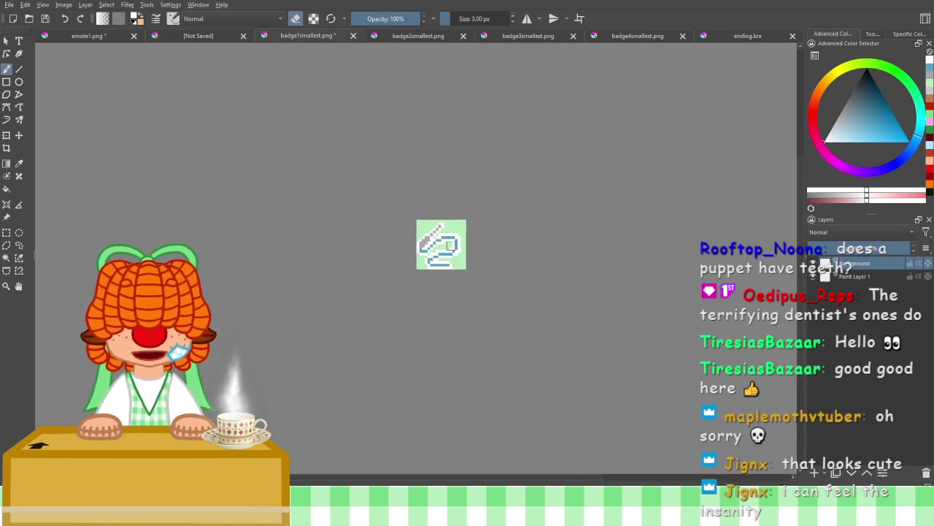
Delete the light green background layer, Paint Layer 1, from badge1smallest.png
scroll(451, 245, "up", 3)
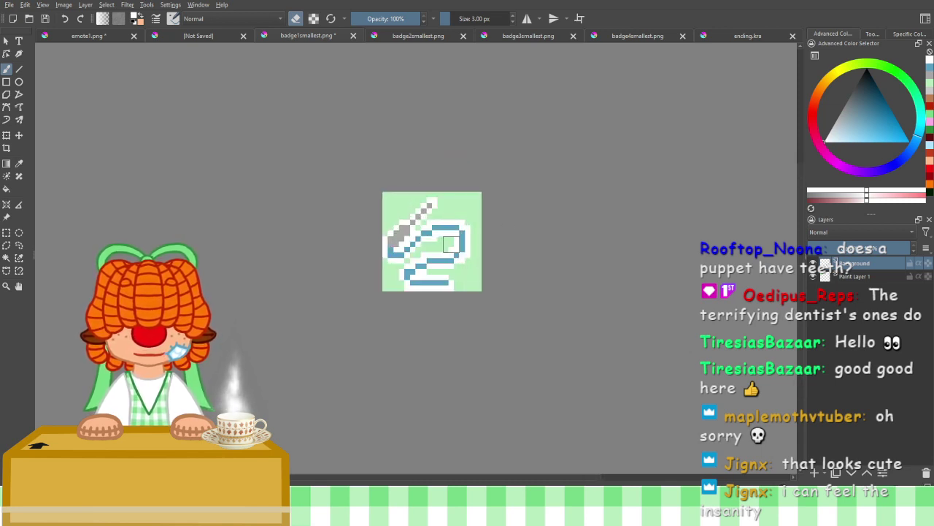
left_click(386, 37)
scroll(454, 229, "down", 2)
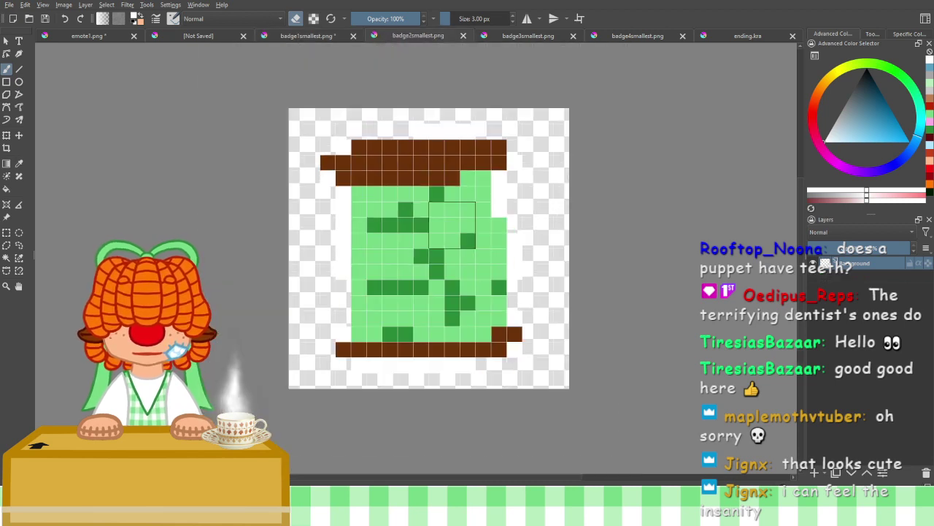
left_click_drag(455, 229, 462, 216)
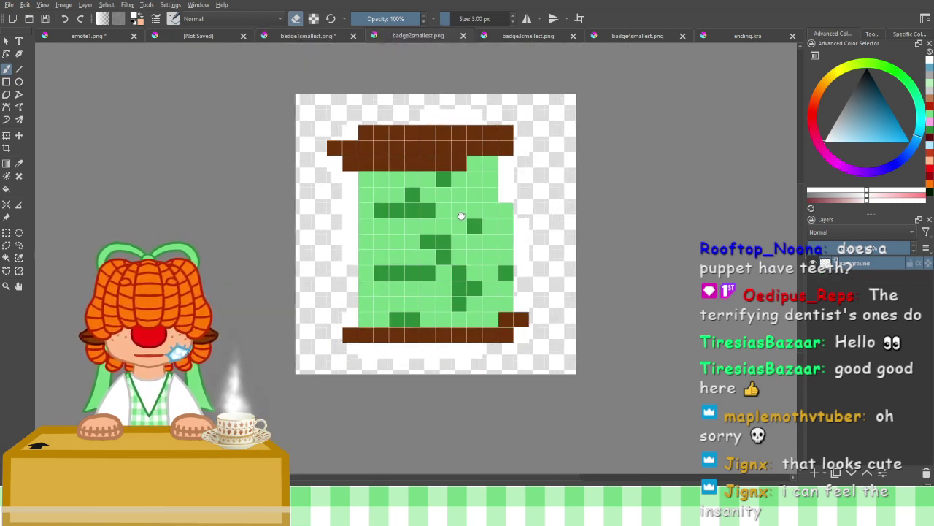
left_click(324, 35)
left_click(855, 277)
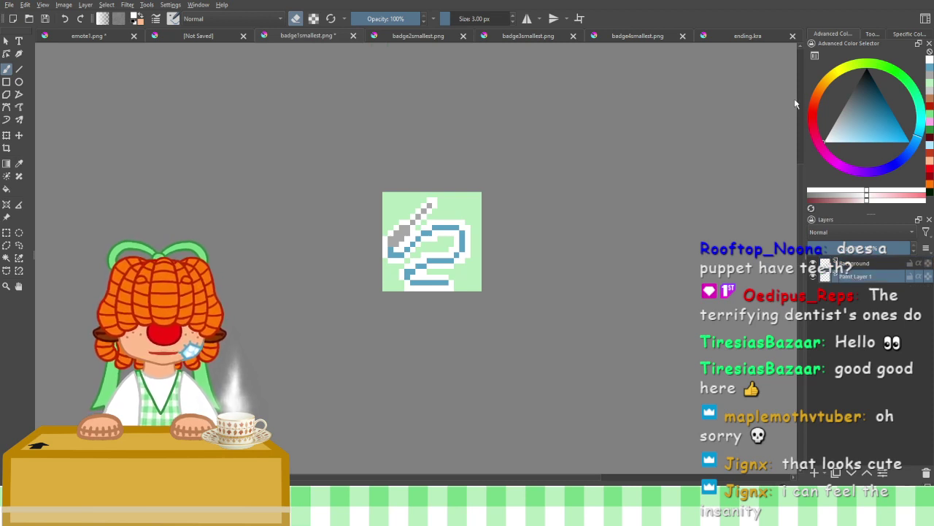
key("shift+Delete")
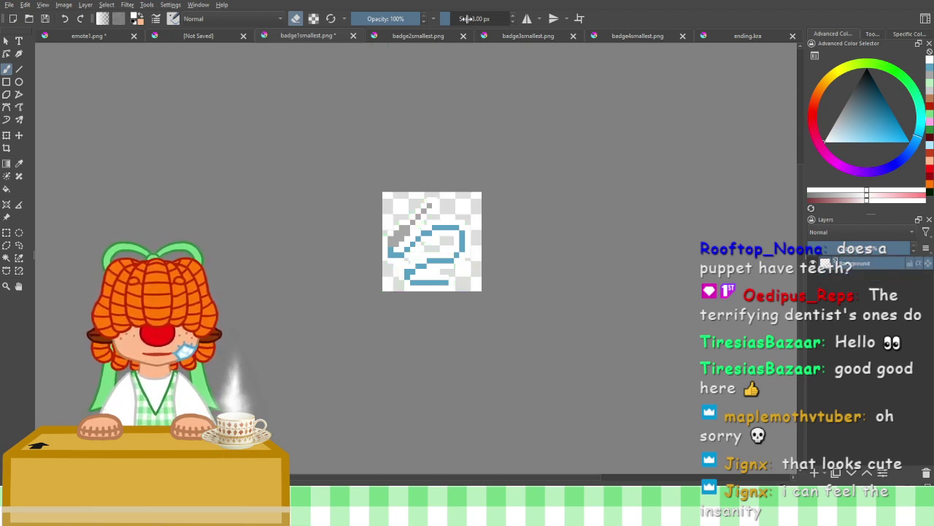
In badge2smallest.png, add a paint layer beneath the Background layer and fill it with light pink
left_click(411, 37)
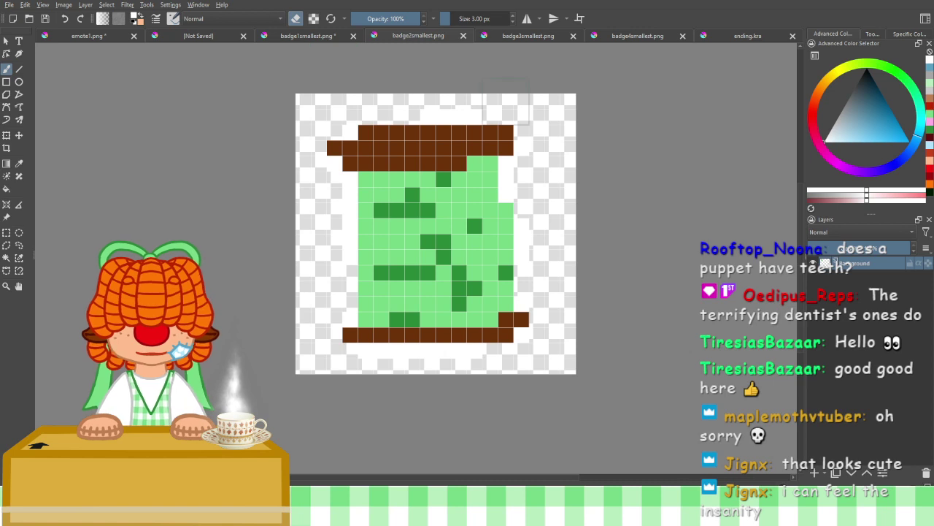
left_click(927, 122)
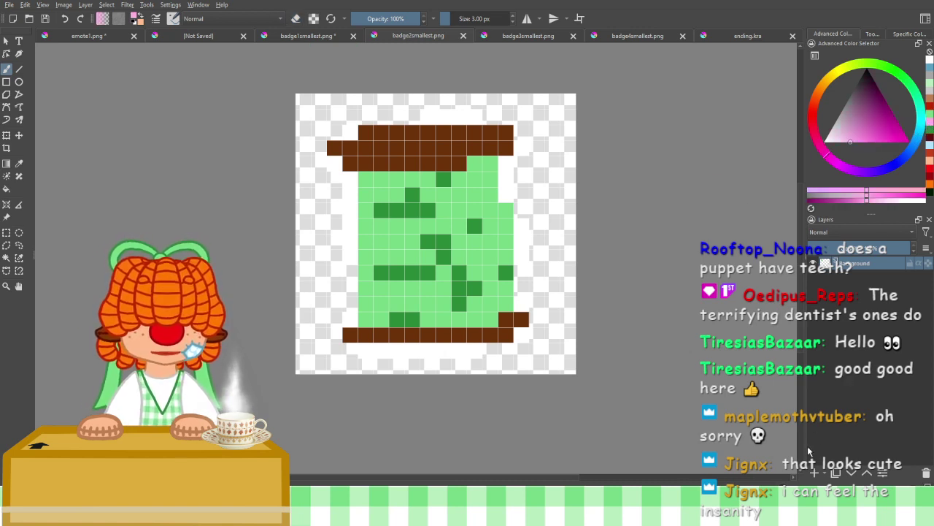
key("Insert")
left_click_drag(856, 264, 855, 283)
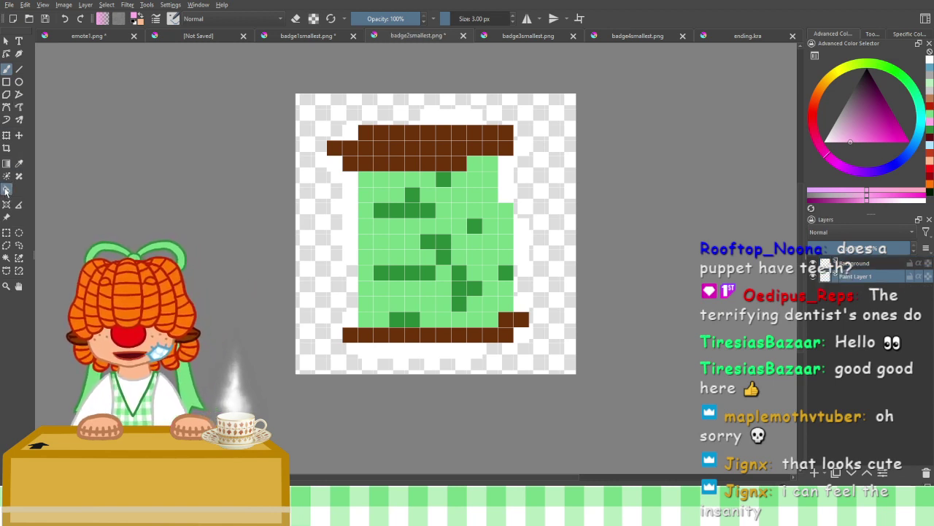
left_click(5, 190)
left_click(532, 162)
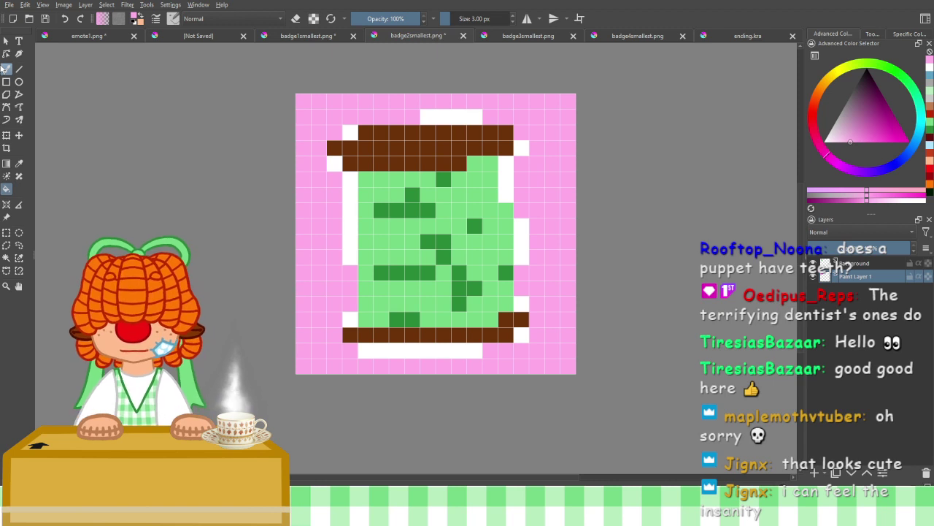
left_click(6, 68)
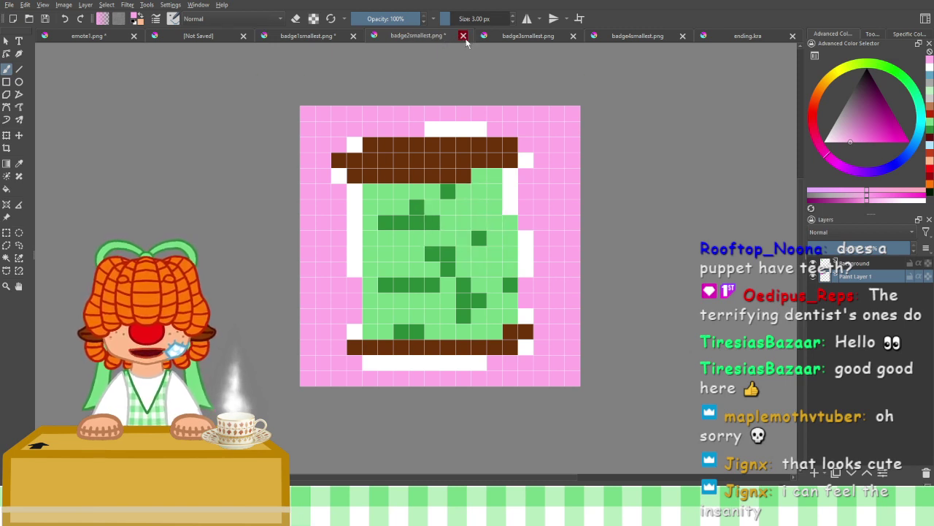
left_click(551, 39)
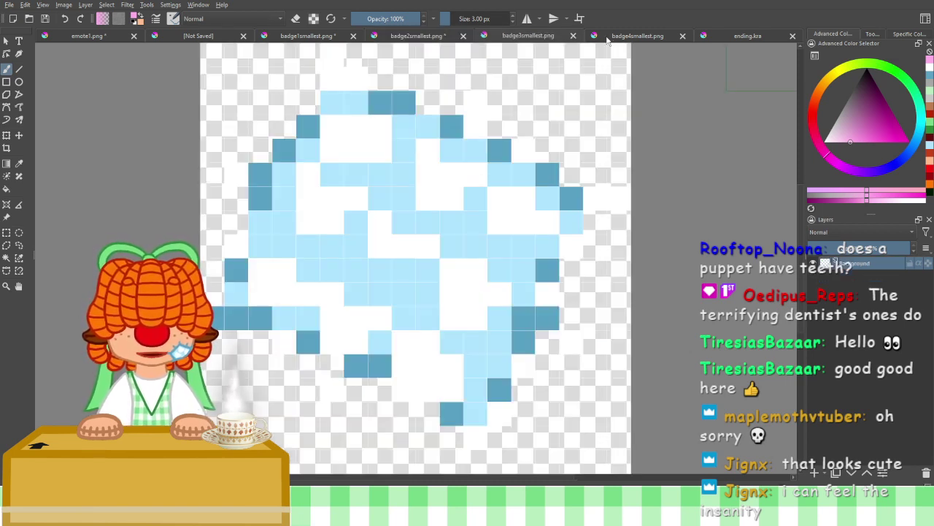
left_click(607, 39)
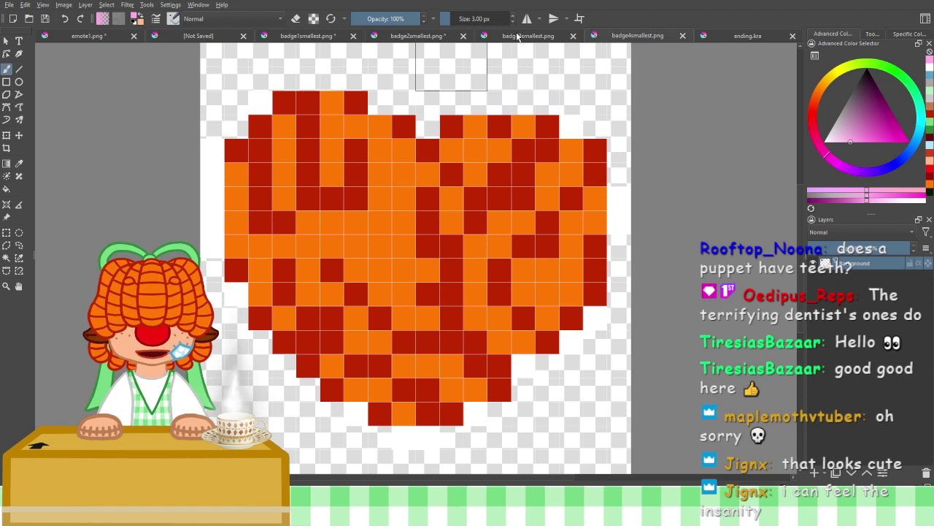
left_click(416, 36)
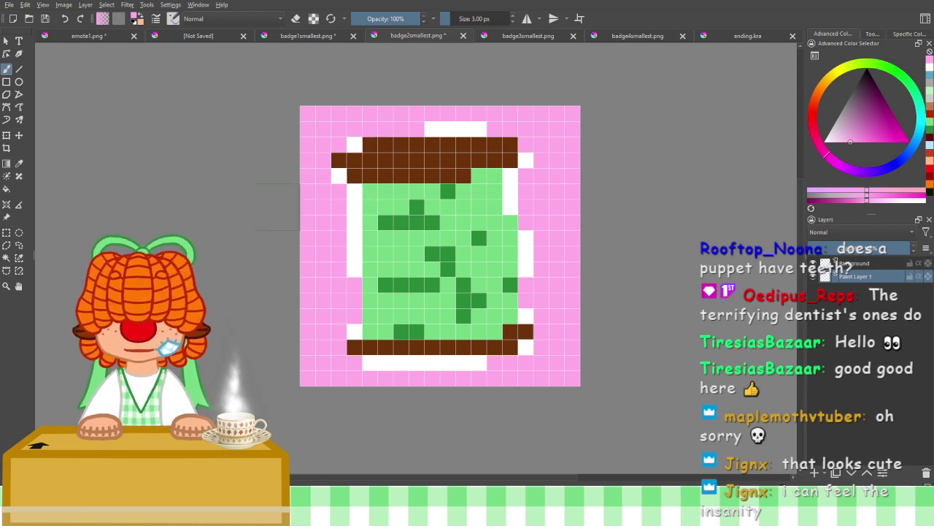
On the Background layer, extend the white outline across the full top of the spool's upper brown rim
left_click(860, 263)
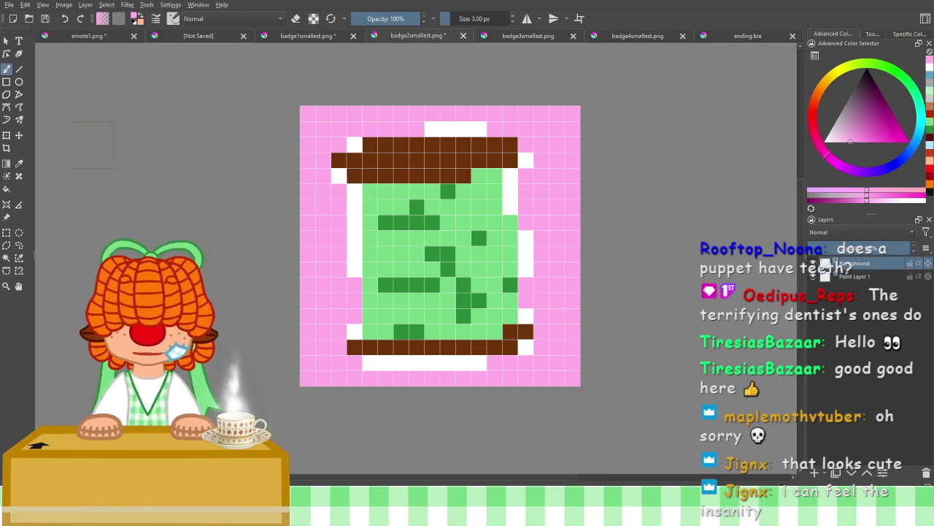
left_click(19, 165)
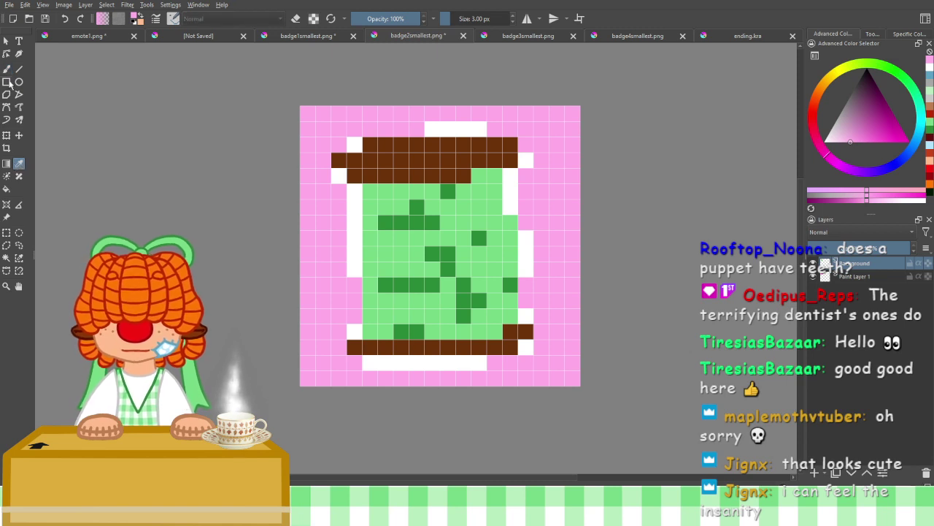
left_click(6, 70)
left_click(20, 166)
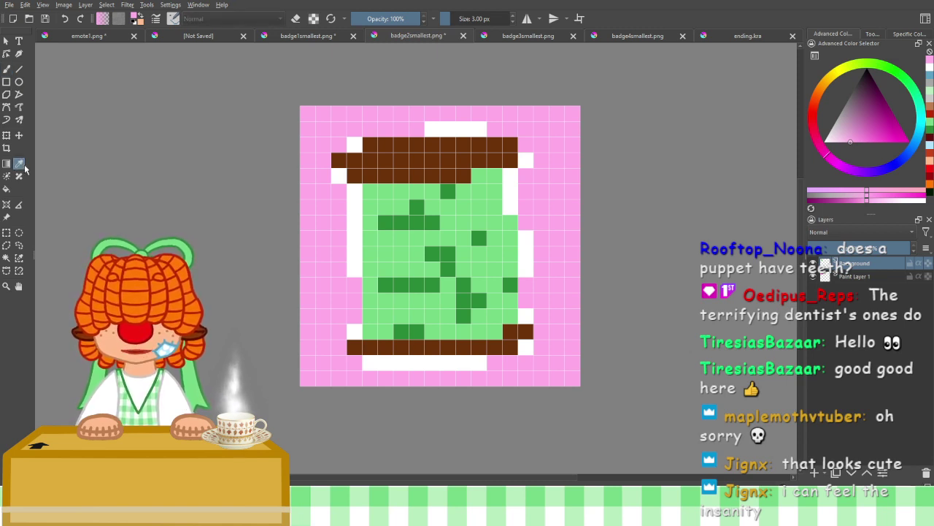
left_click(5, 69)
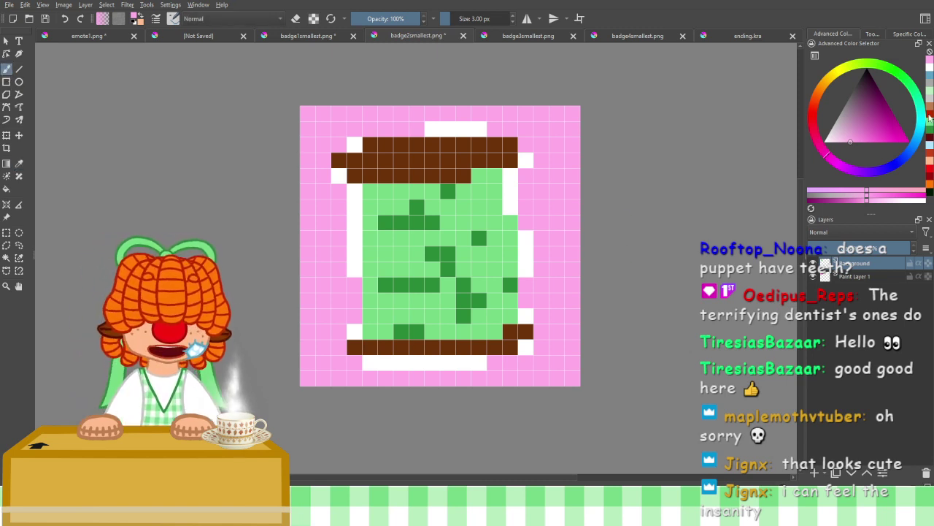
left_click(930, 69)
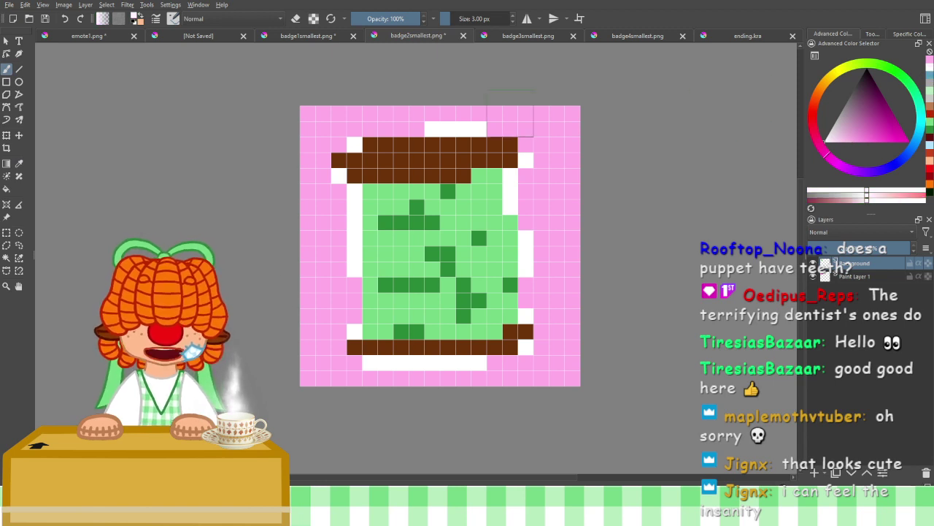
left_click(494, 129)
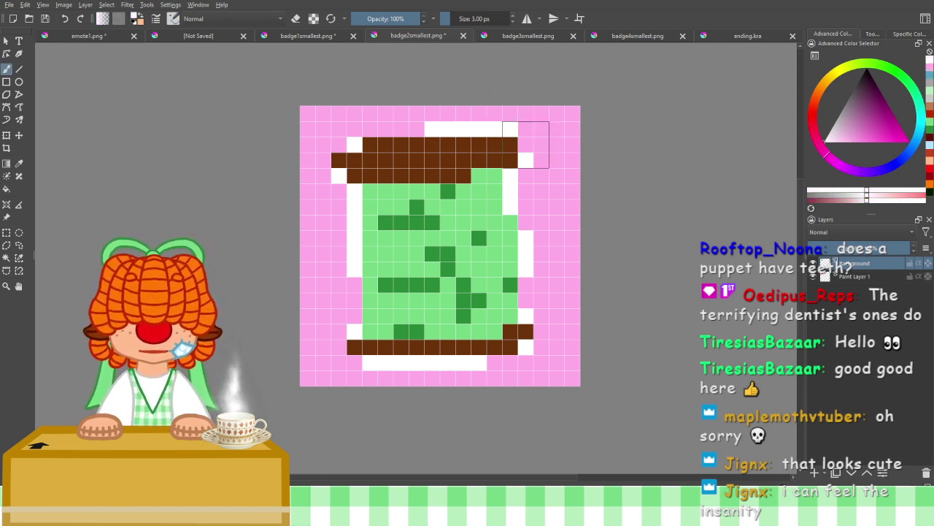
left_click_drag(417, 129, 373, 129)
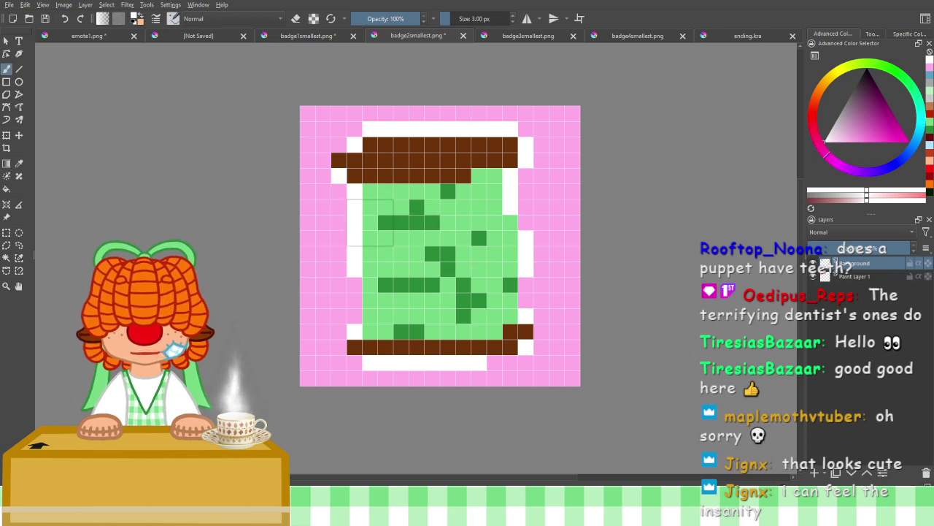
Close the white outline gaps down the spool's left side, beneath its lower brown rim and along its right side
left_click_drag(354, 254, 354, 316)
left_click(338, 346)
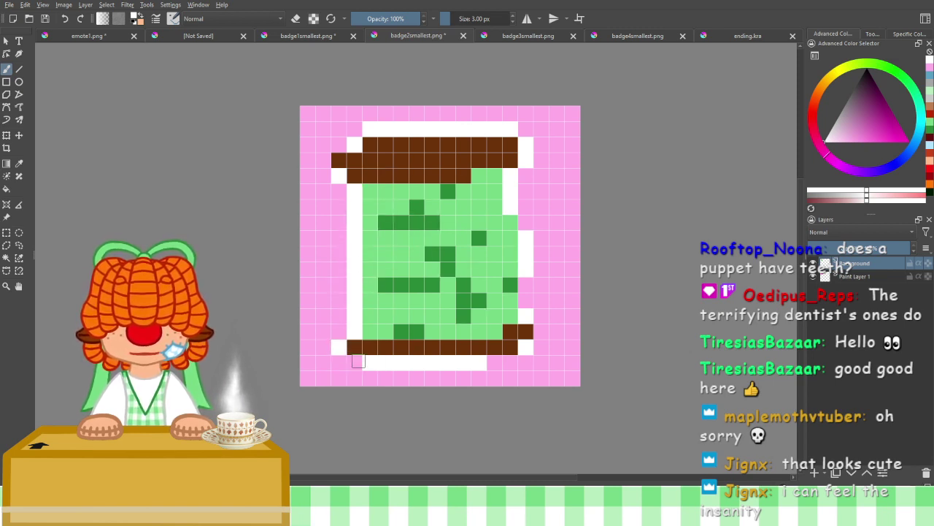
left_click(354, 360)
left_click_drag(489, 364, 509, 365)
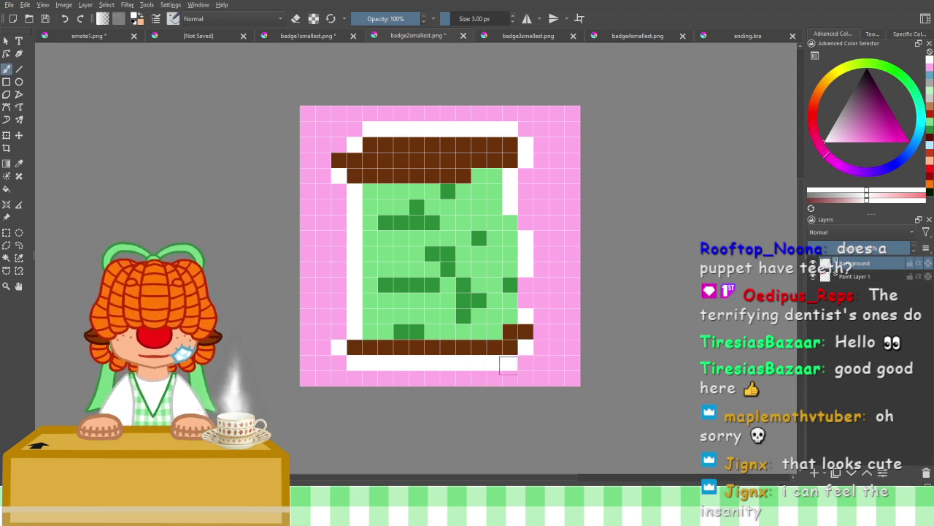
left_click(541, 331)
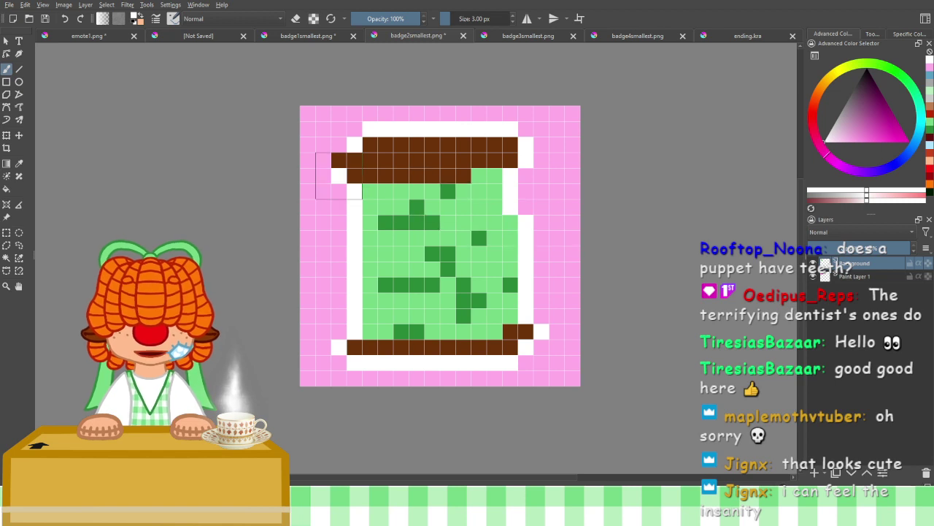
Thicken the white outline around the left end of the upper rim and both ends of the lower rim
left_click(339, 145)
left_click(323, 161)
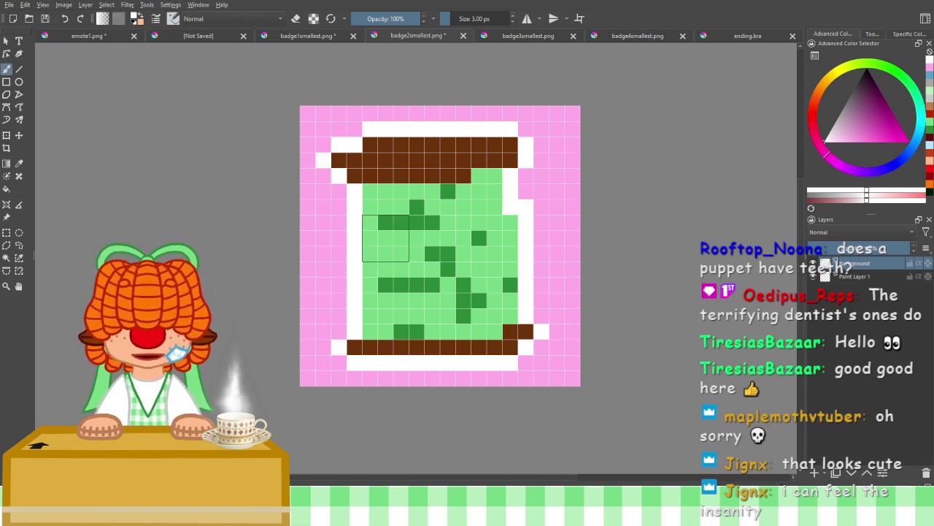
left_click(339, 189)
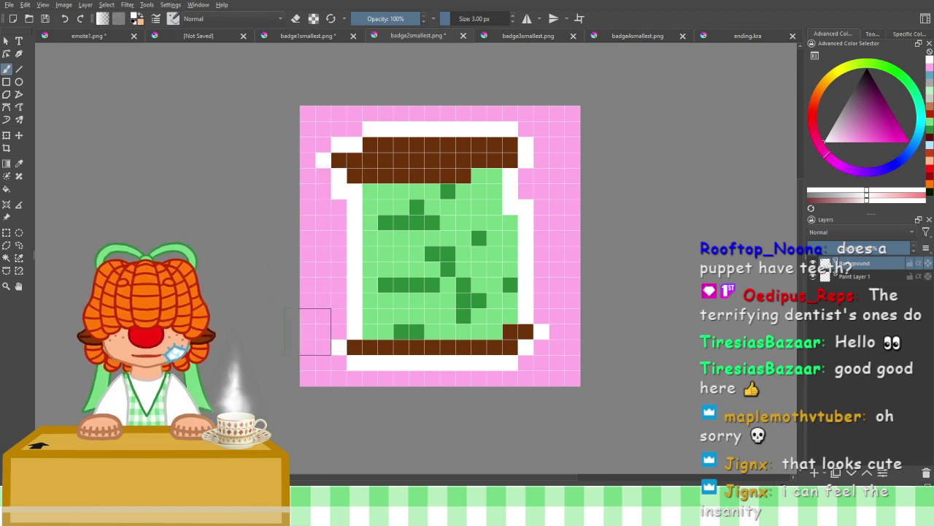
left_click(541, 316)
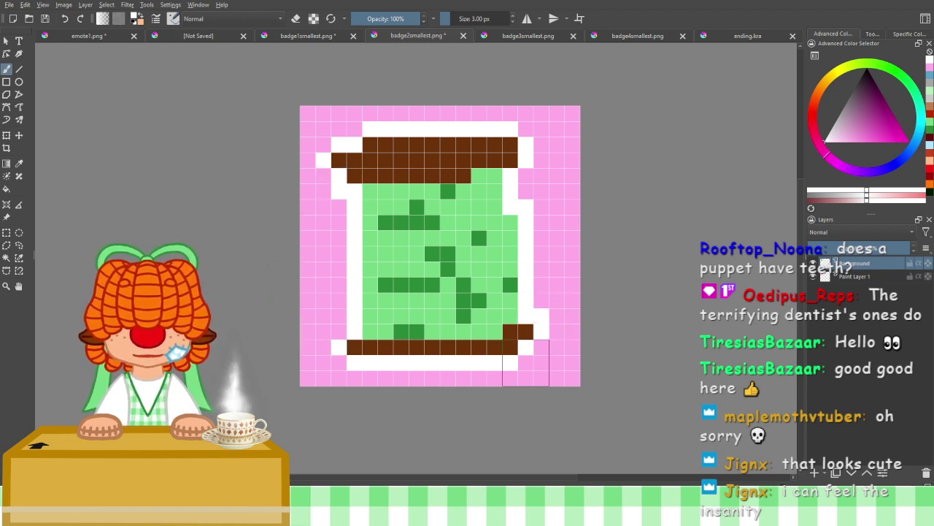
left_click(541, 346)
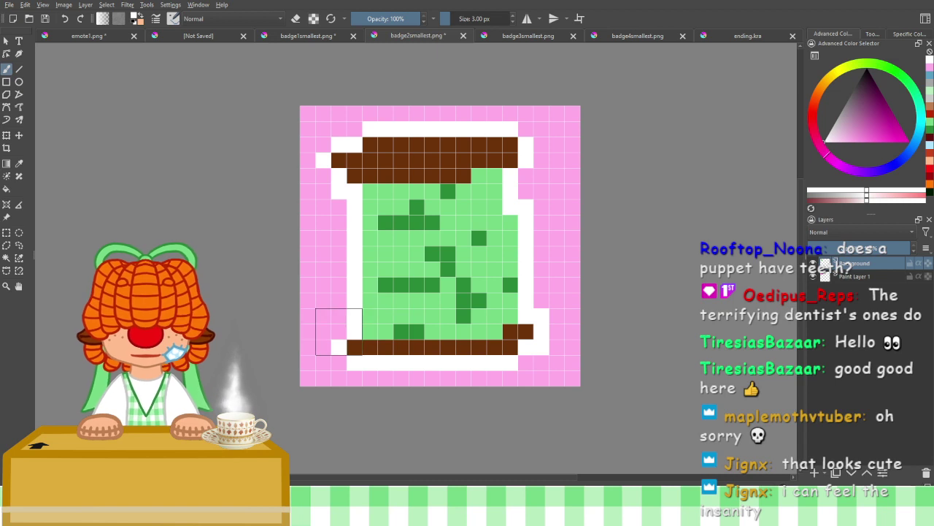
left_click(339, 331)
left_click(339, 363)
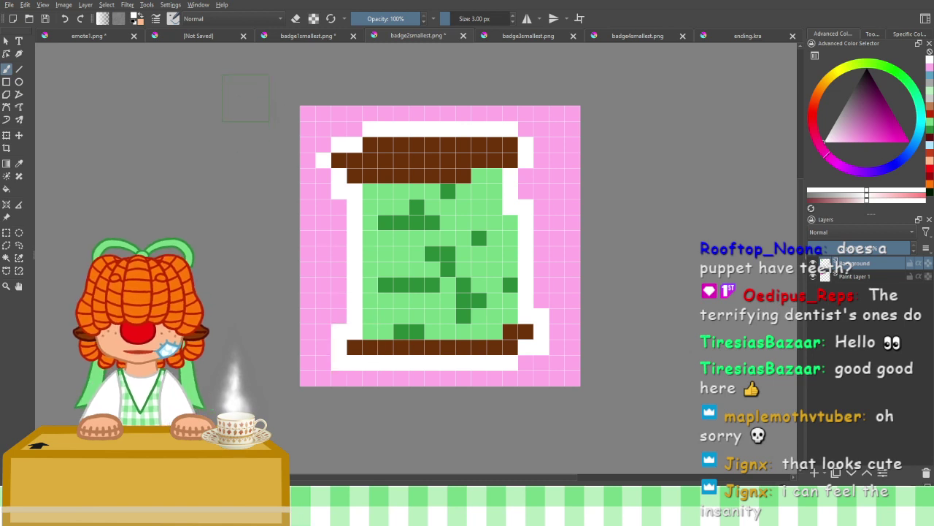
Add dark green pixels to the right-hand thread marks and extend the two long stripes to the spool's left edge
left_click(930, 138)
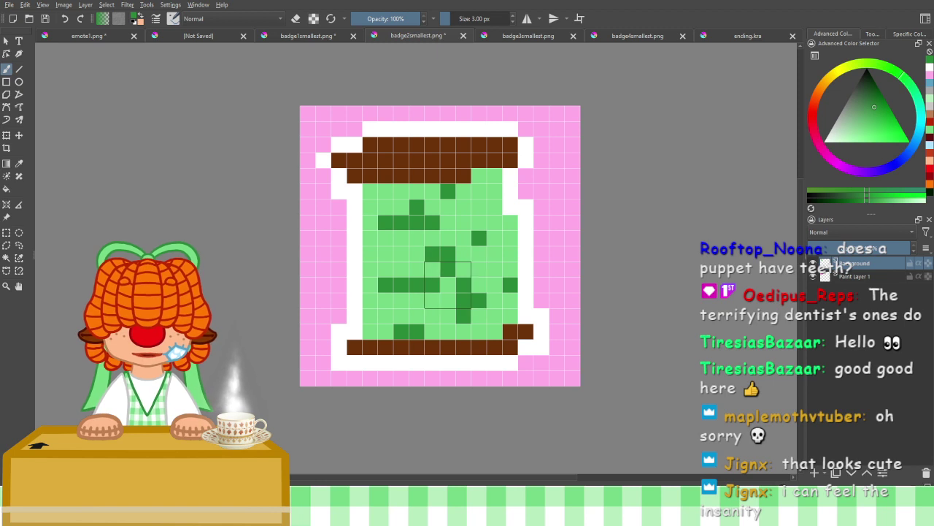
left_click(447, 285)
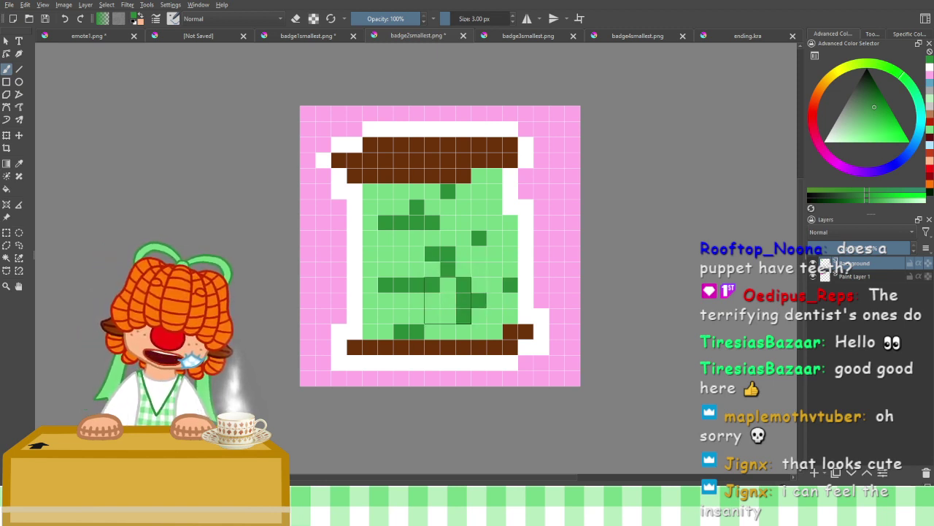
left_click(447, 285)
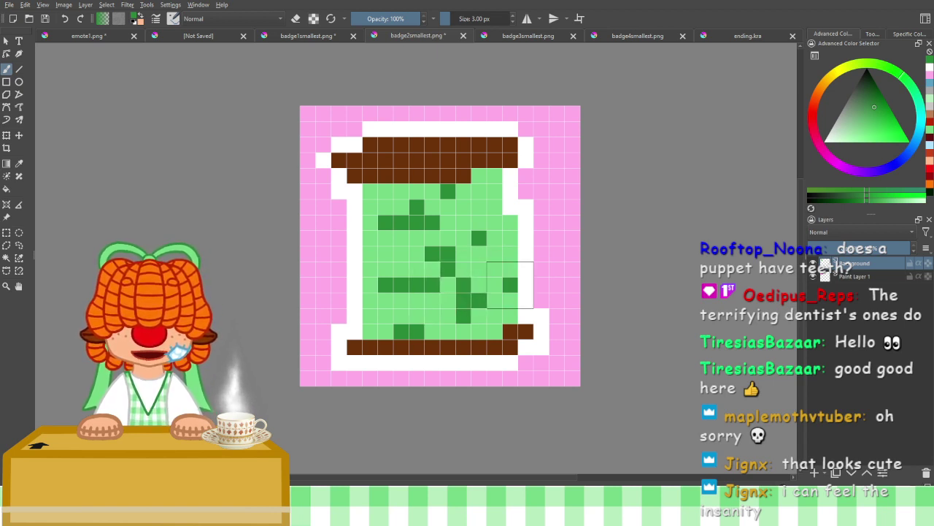
left_click(495, 299)
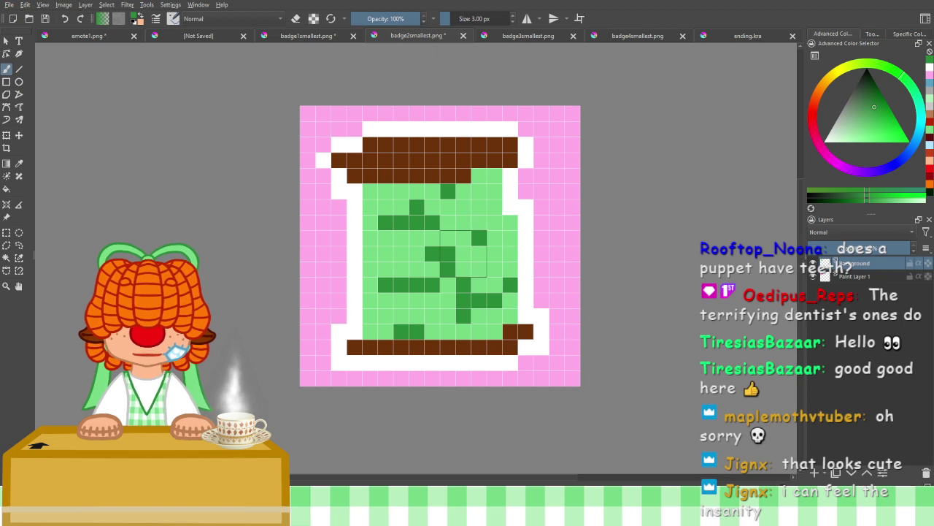
left_click(464, 238)
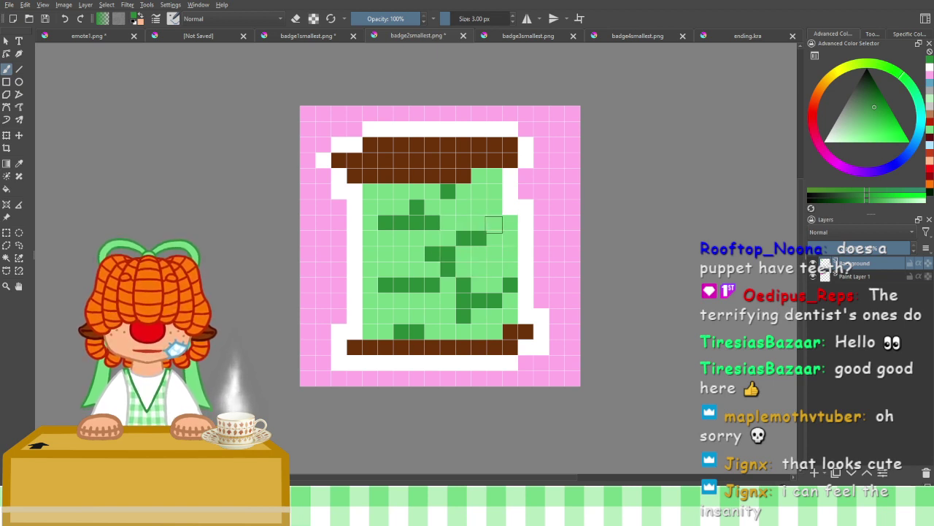
left_click(494, 223)
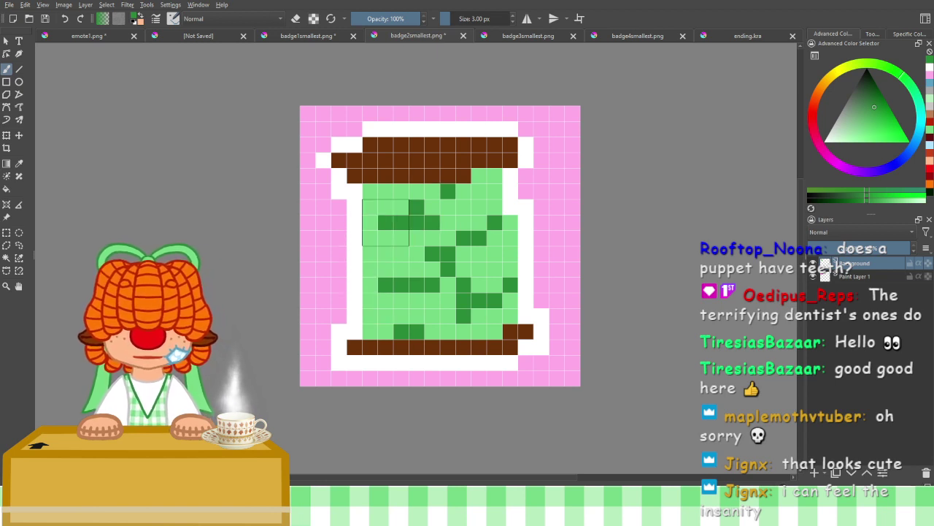
left_click(370, 222)
left_click(370, 284)
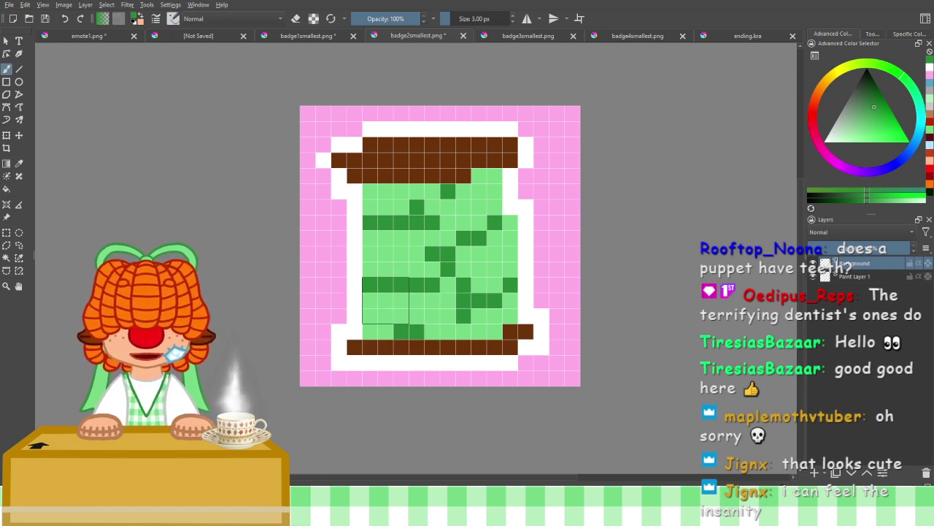
Add dark green pixels below the lower stripe's left end and beside the top thread mark, and extend both long stripes rightward
left_click(386, 315)
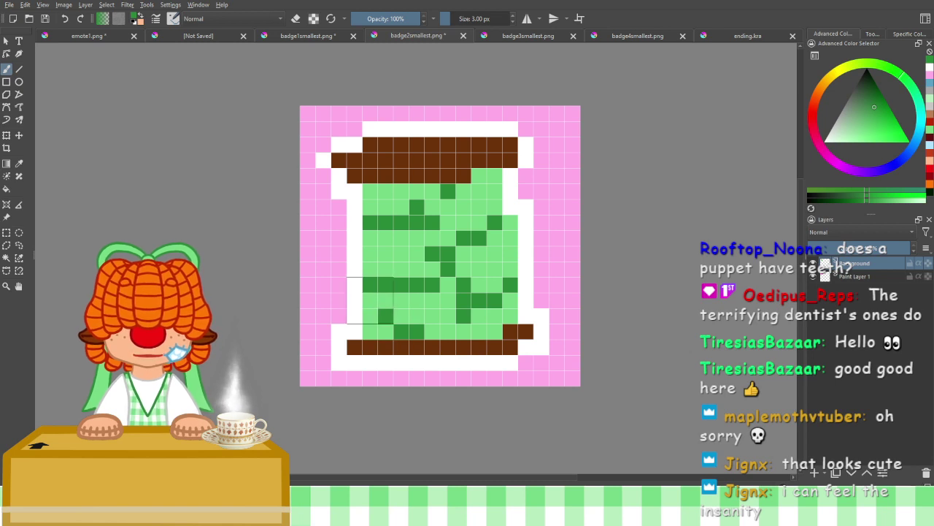
left_click(370, 299)
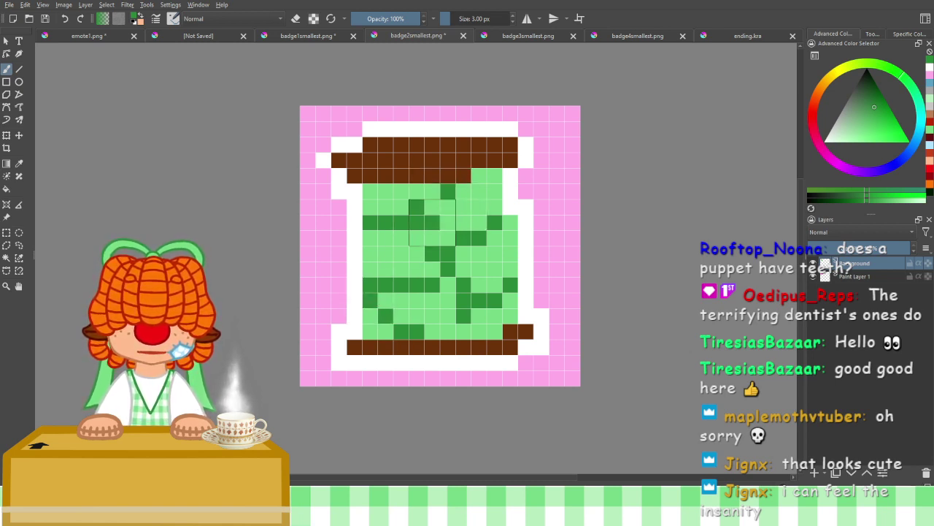
left_click(448, 222)
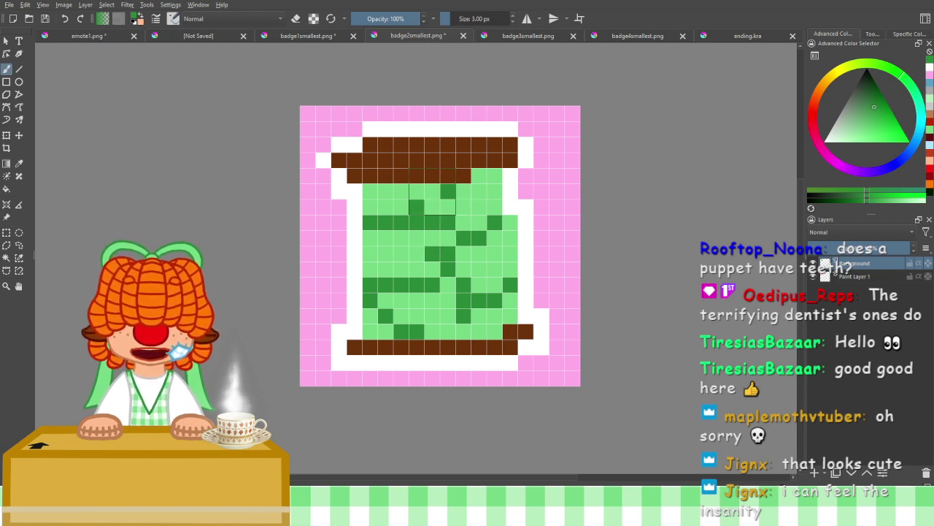
left_click(432, 191)
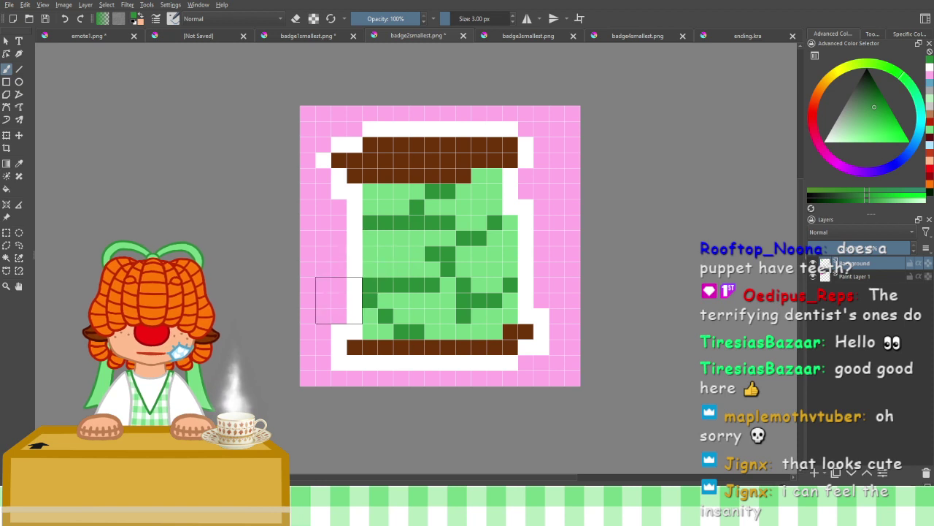
left_click(447, 284)
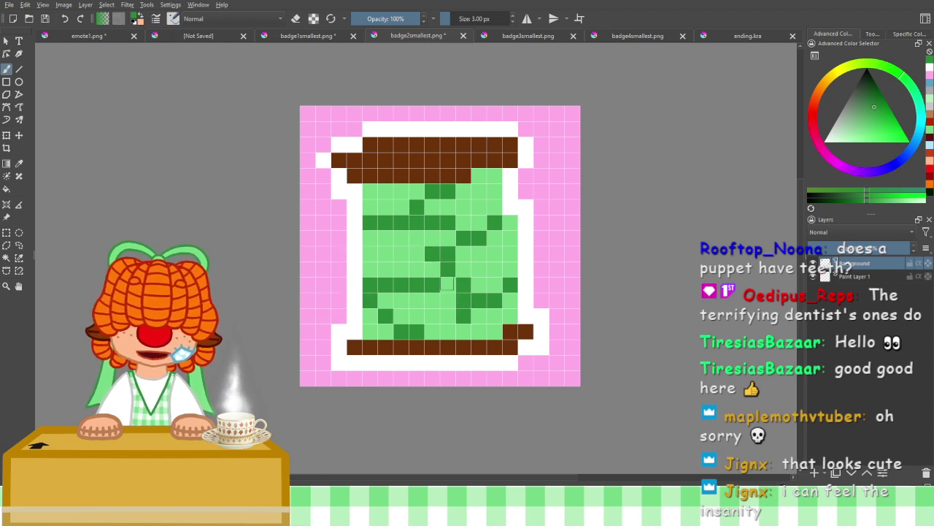
Reshape the central thread mark into a diagonal and refine the lower-right mark using dark green and light green pixels
left_click(447, 253)
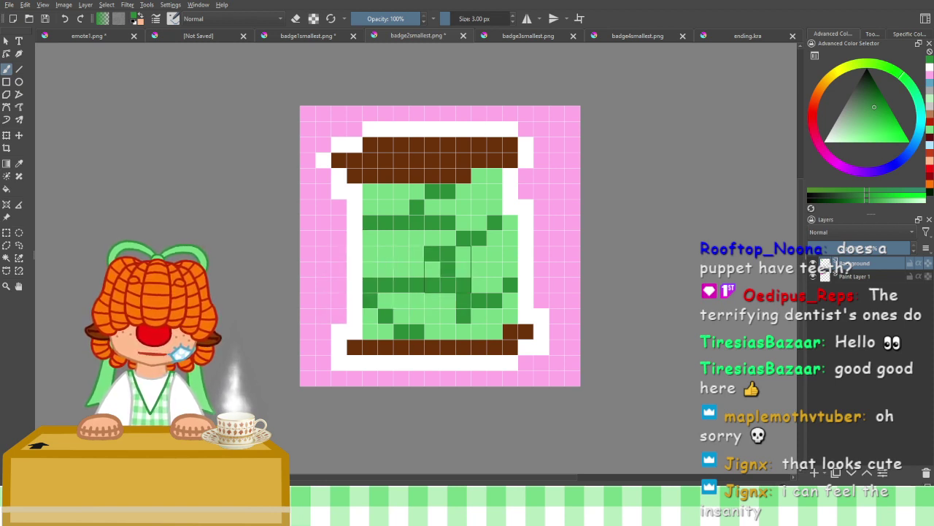
left_click(433, 269)
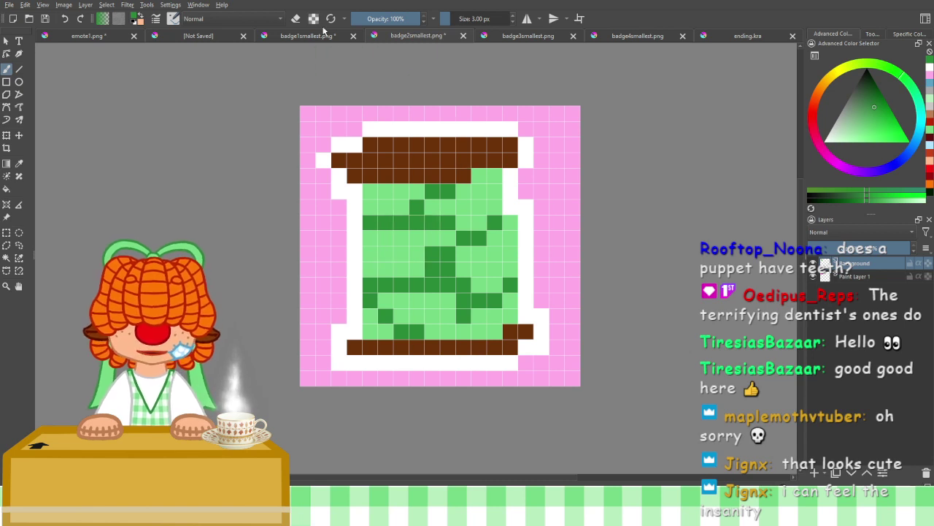
left_click(930, 134)
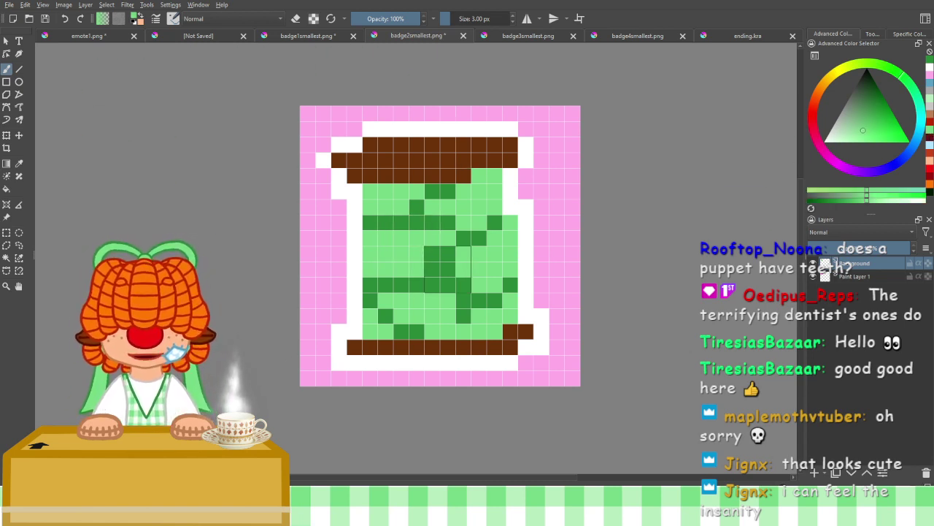
left_click(448, 269)
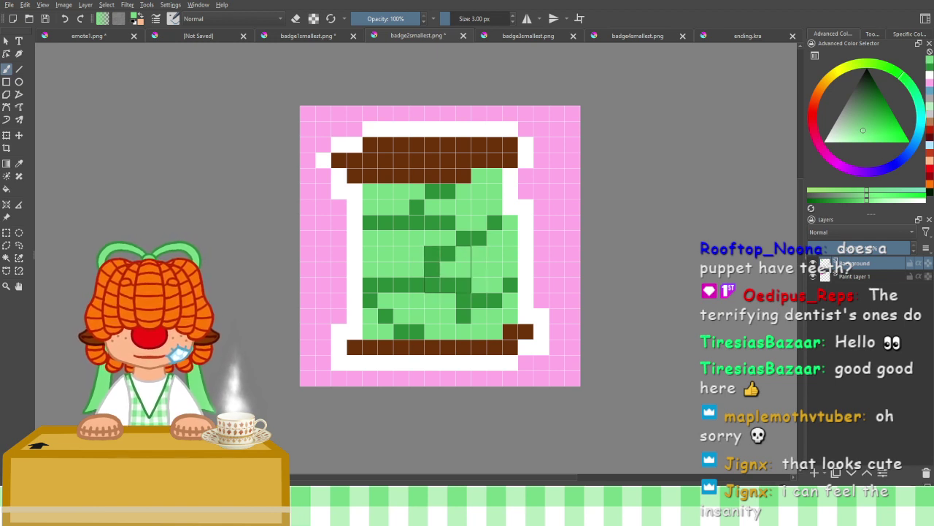
left_click(433, 254)
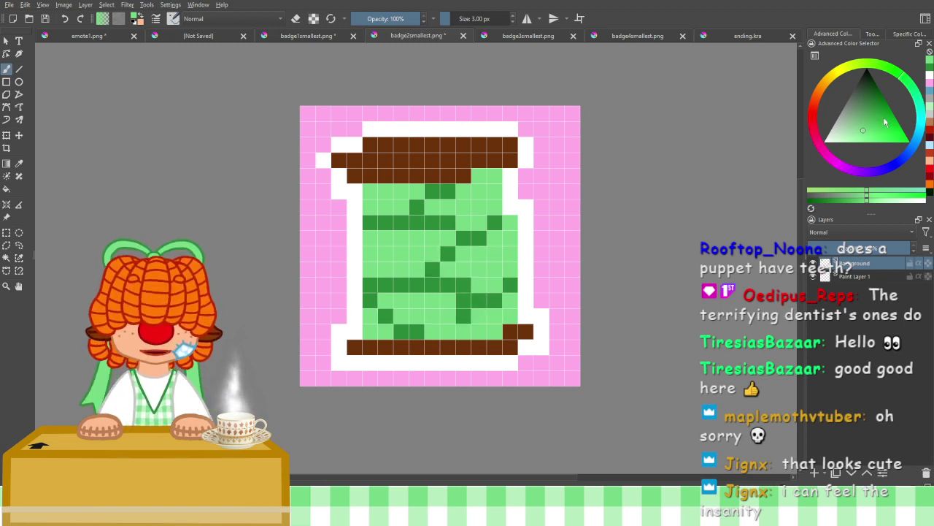
left_click(930, 74)
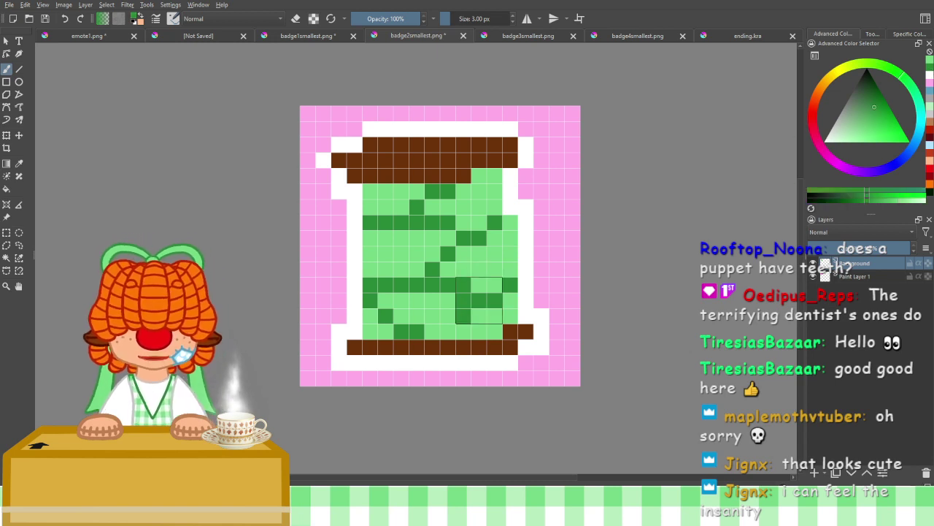
left_click(930, 70)
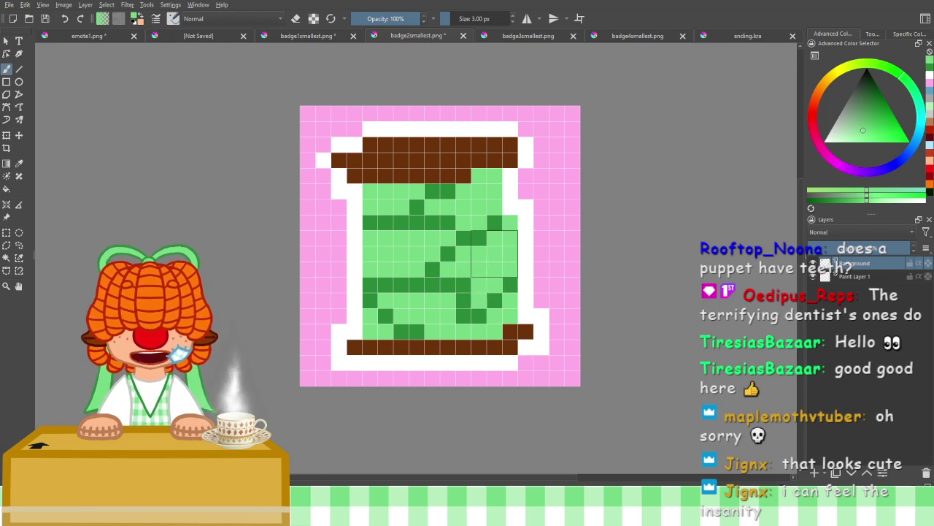
Examine the spool badge at reduced and enlarged sizes to judge its thread pattern and outline
scroll(494, 253, "down", 6)
left_click_drag(508, 280, 489, 215)
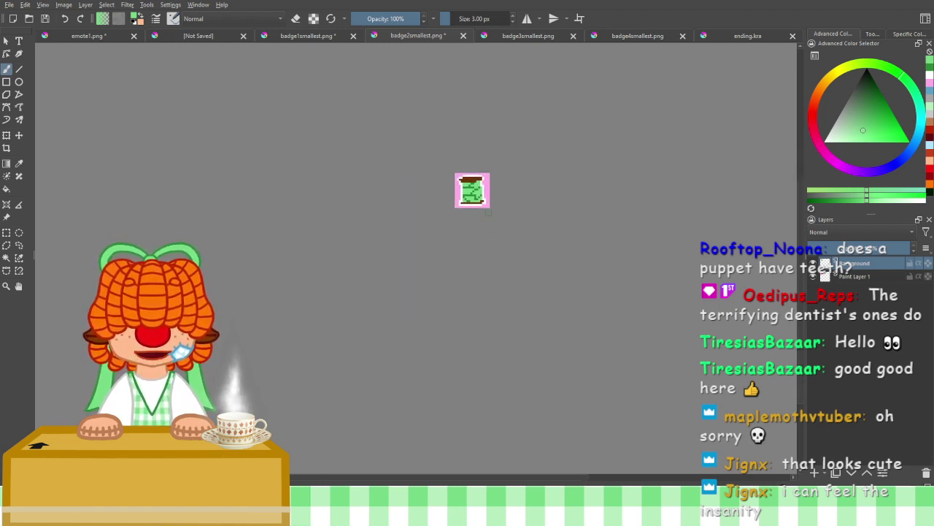
scroll(490, 211, "down", 2)
scroll(482, 201, "up", 2)
scroll(478, 201, "up", 1)
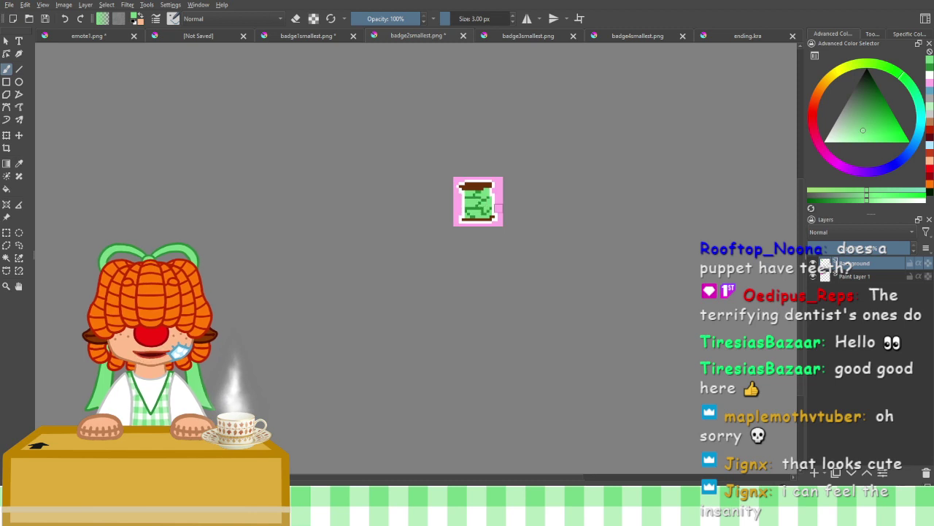
scroll(478, 219, "up", 5)
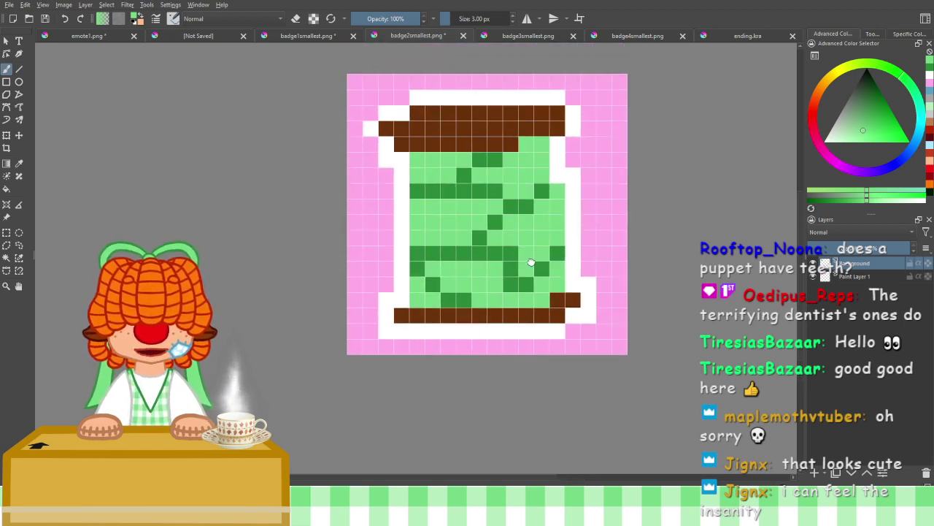
scroll(530, 211, "down", 5)
scroll(545, 160, "up", 4)
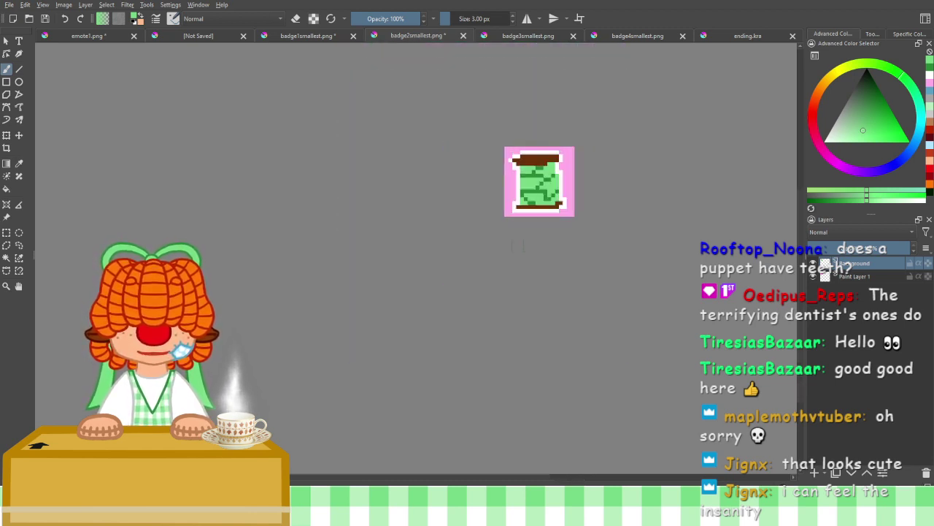
left_click_drag(546, 153, 425, 384)
left_click_drag(450, 272, 465, 241)
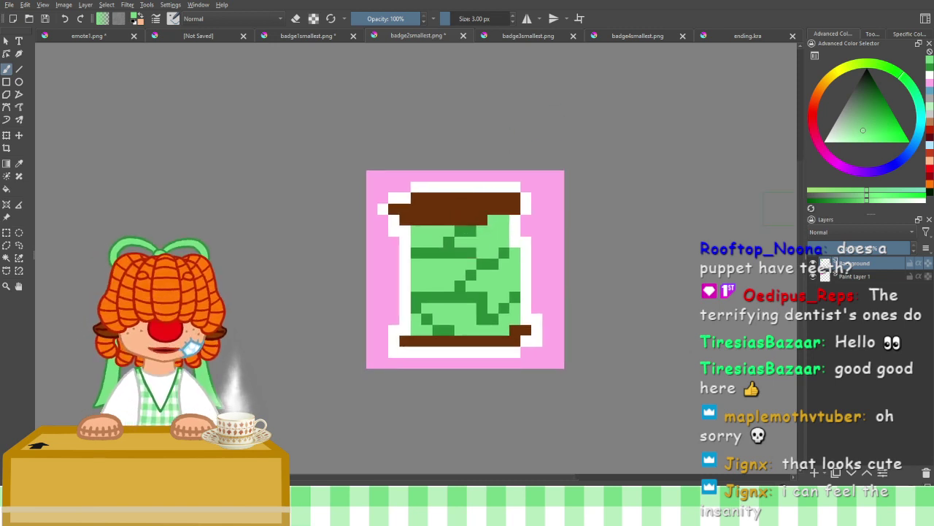
Sample the upper rim's brown and paint a row six pixels wide over the white outline above the rim
left_click(18, 167)
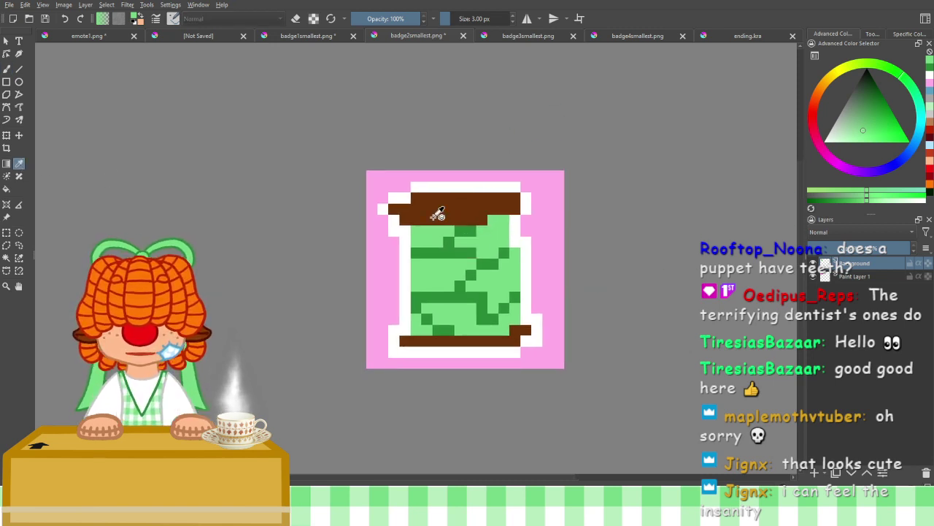
left_click(436, 209)
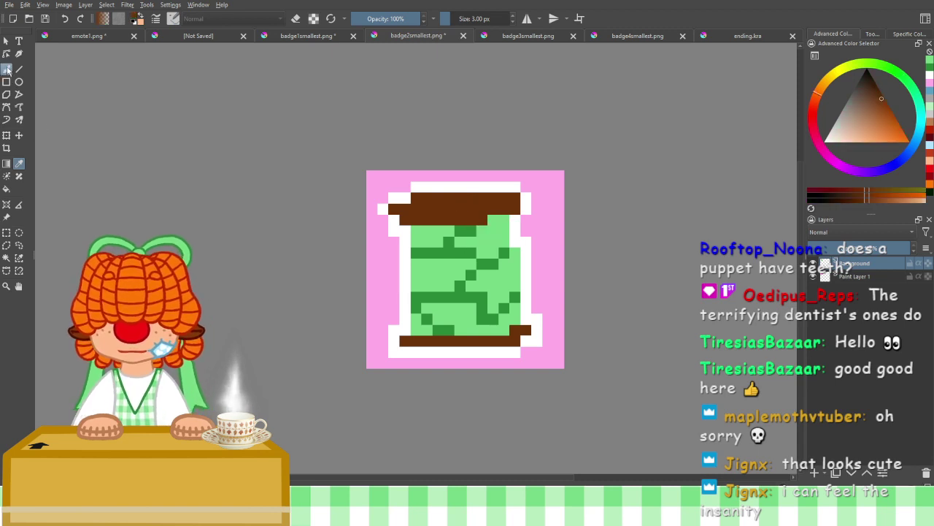
left_click(7, 70)
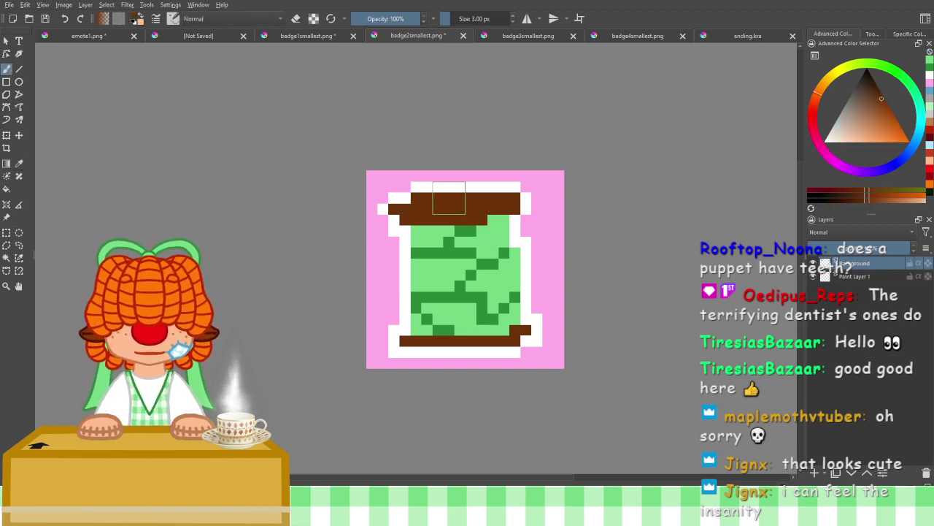
left_click_drag(457, 187, 501, 194)
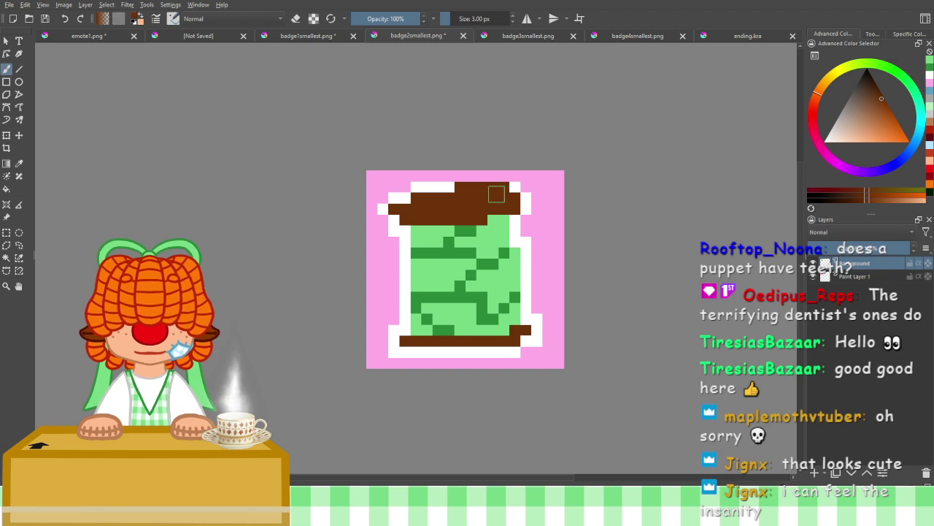
left_click(451, 189)
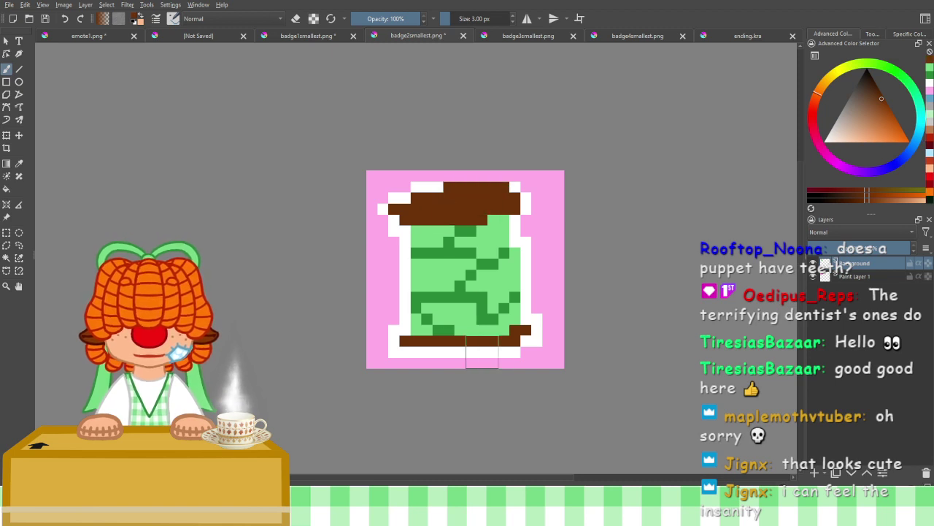
Try to thicken the spool's lower rim with a shorter brown row beneath it
left_click_drag(473, 346, 428, 349)
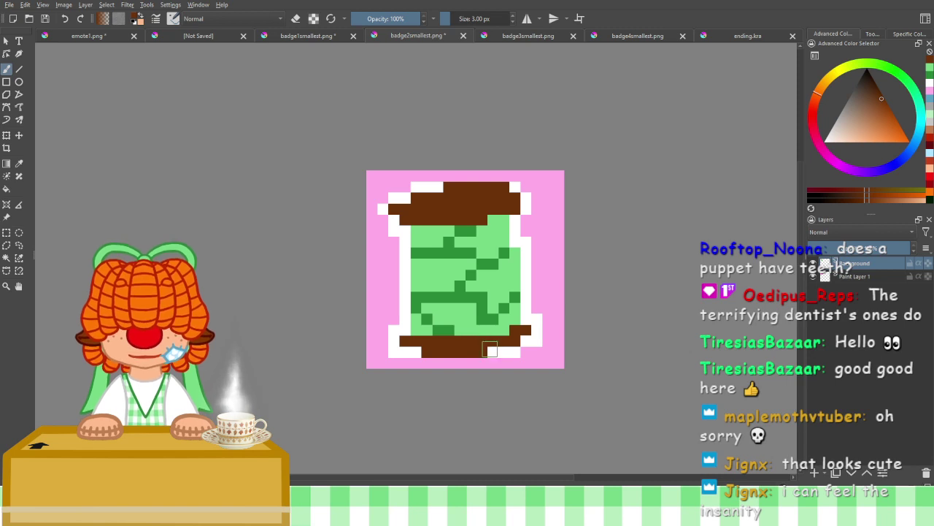
left_click_drag(490, 348, 483, 350)
key("ctrl+z")
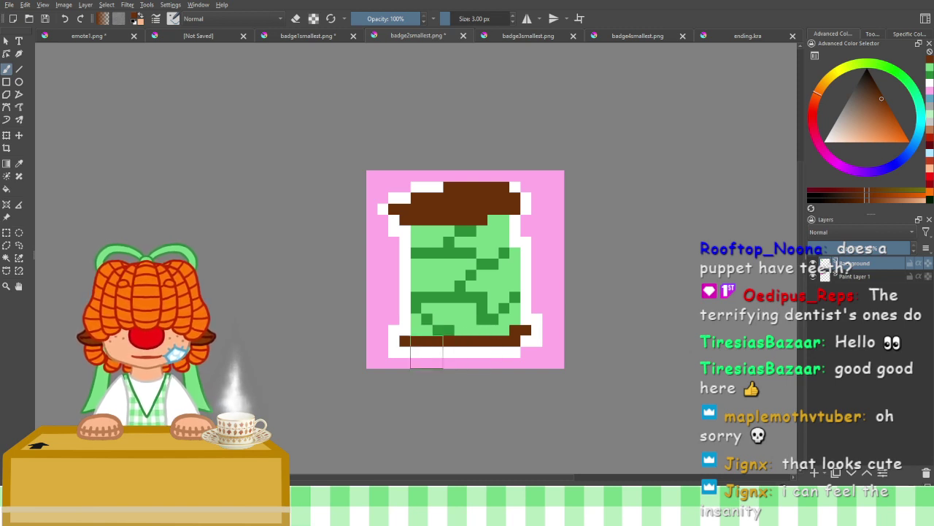
left_click_drag(417, 348, 456, 349)
key("ctrl+z")
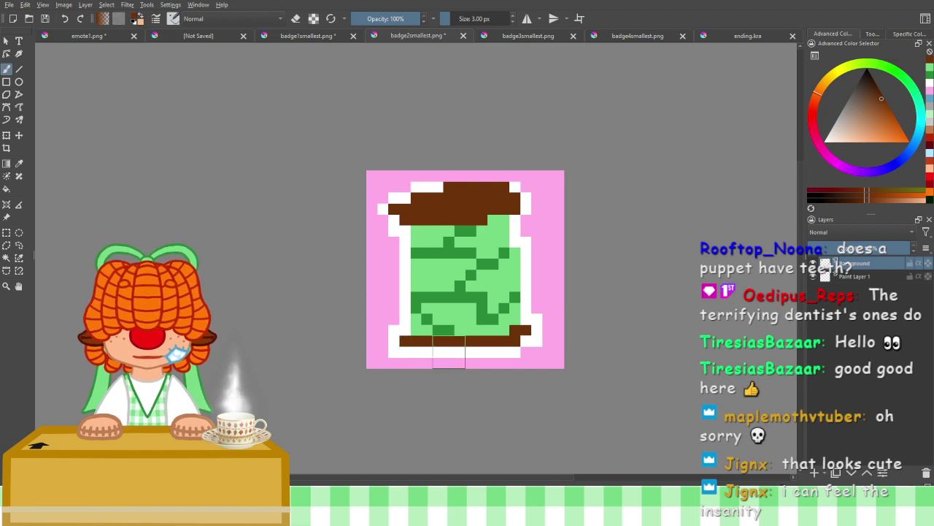
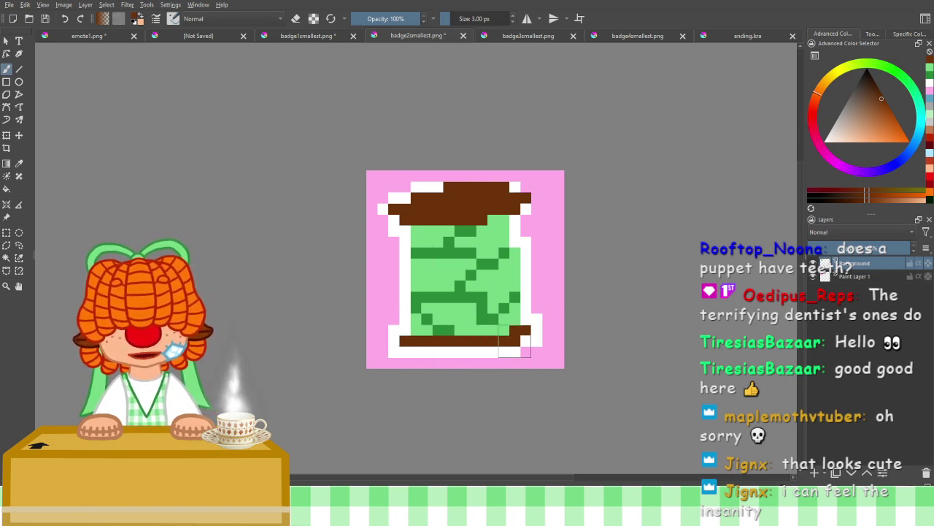
left_click_drag(515, 329, 500, 335)
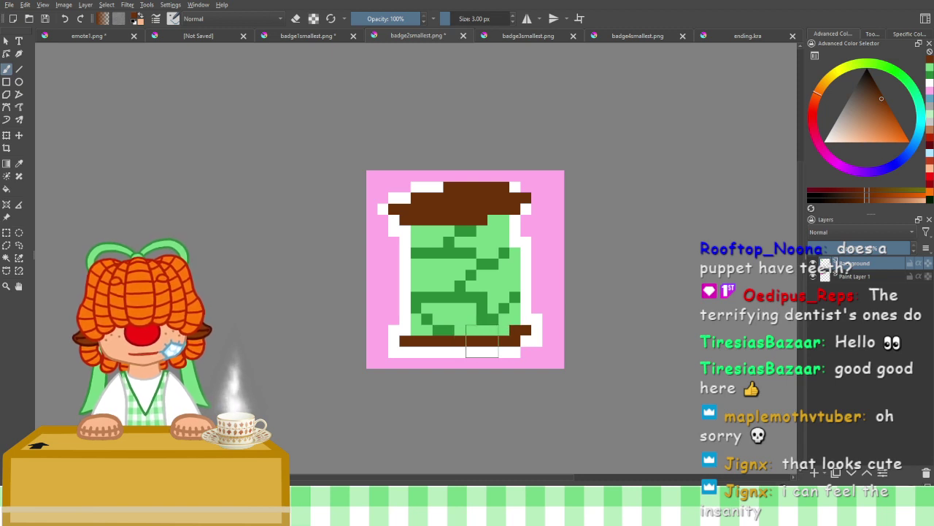
mouse_move(493, 351)
left_mouse_down()
mouse_move(478, 344)
mouse_move(427, 351)
left_mouse_up()
key("ctrl+z")
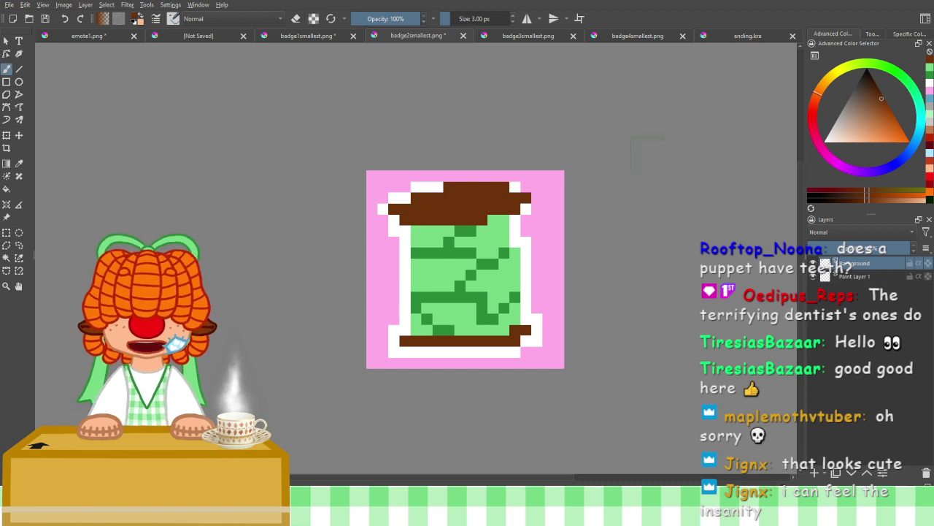
Extend the white outline above the raised part of the upper rim and around the rim's right end
left_click(930, 86)
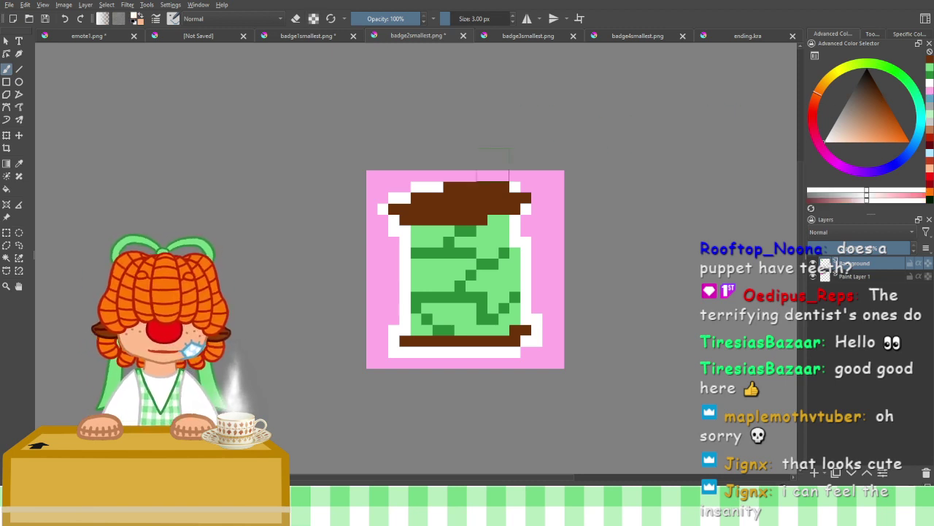
left_click_drag(461, 175, 496, 175)
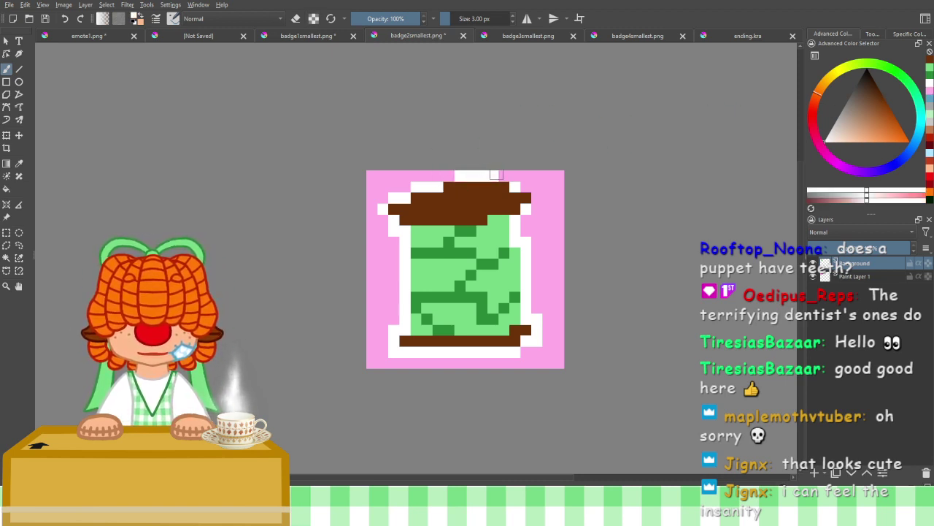
left_click(449, 176)
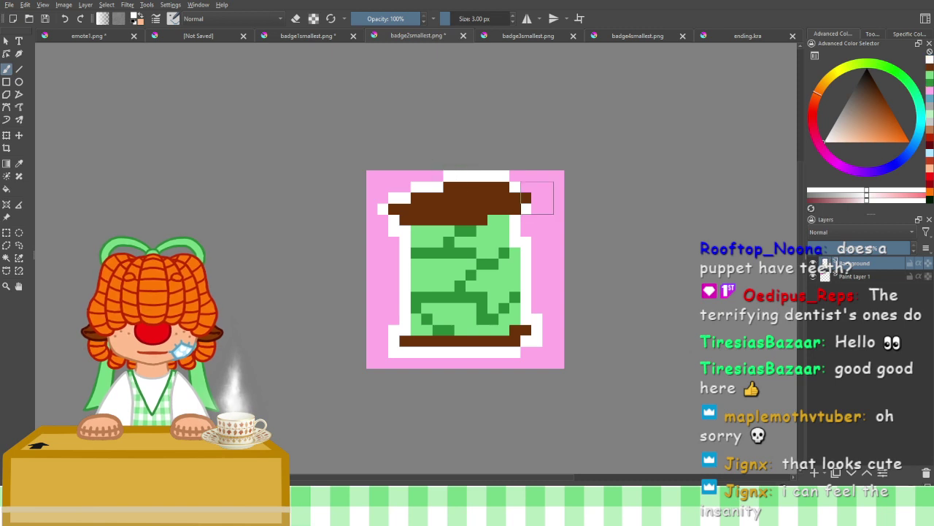
left_click(537, 197)
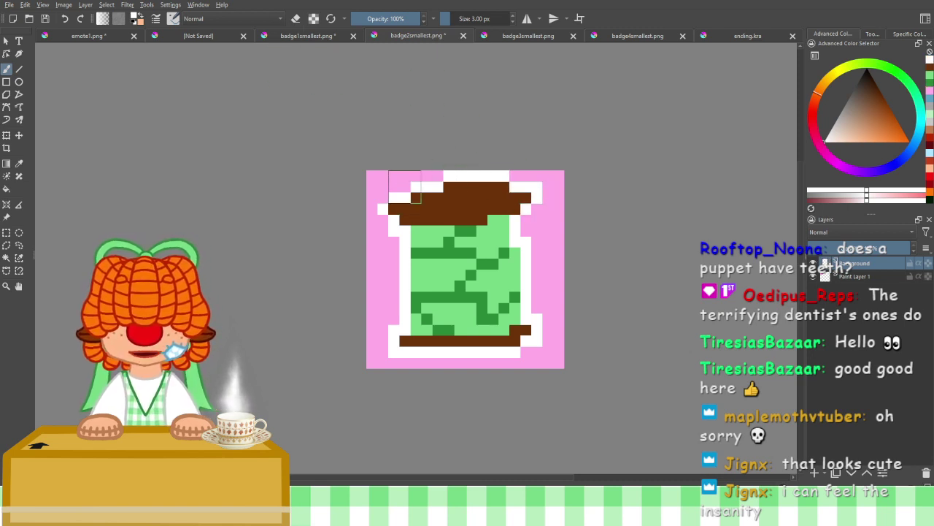
scroll(394, 198, "down", 8)
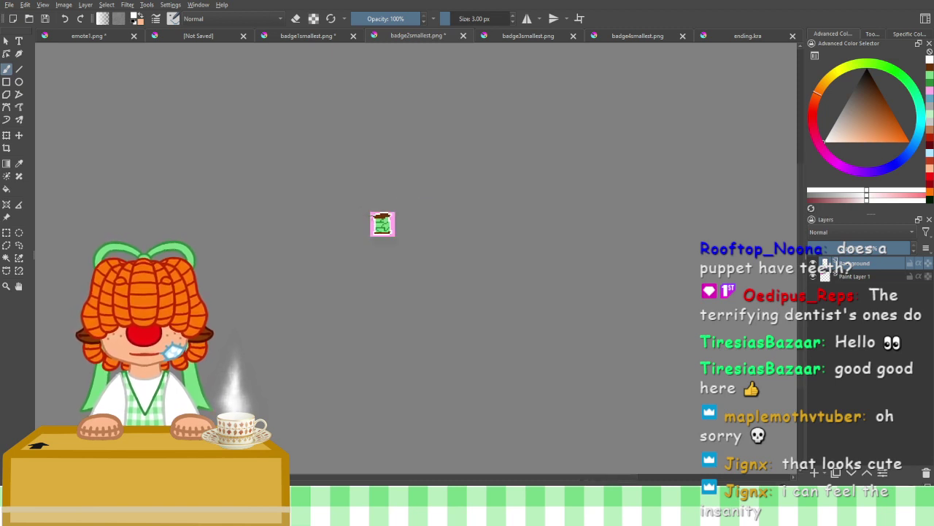
scroll(322, 204, "up", 4)
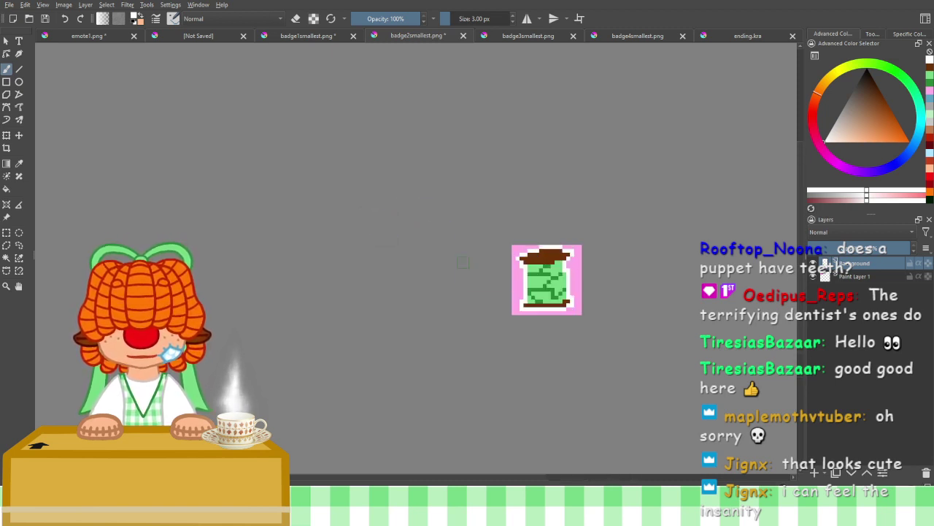
scroll(502, 276, "up", 1)
left_click_drag(504, 274, 433, 232)
scroll(452, 272, "down", 5)
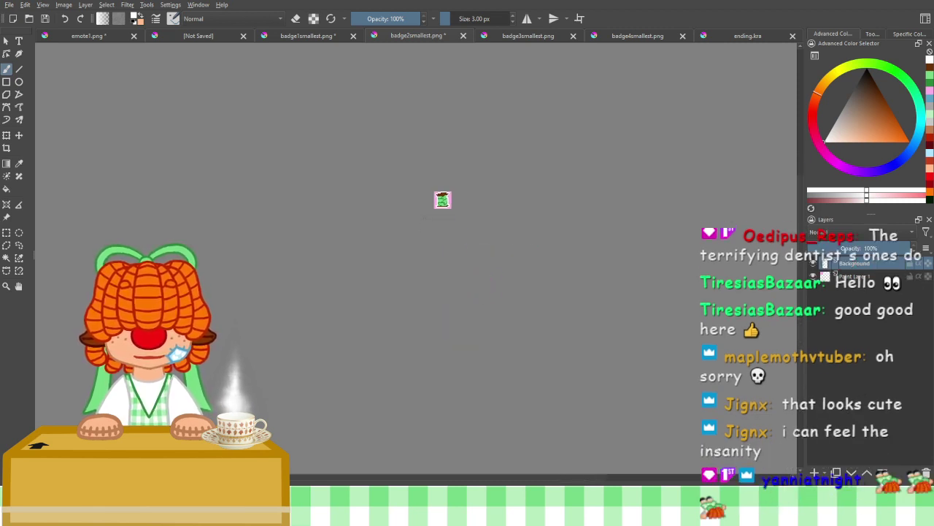
Paint a brown row six pixels wide over the white outline directly beneath the spool's lower rim
scroll(427, 222, "up", 7)
left_click_drag(485, 205, 423, 339)
scroll(446, 290, "up", 3)
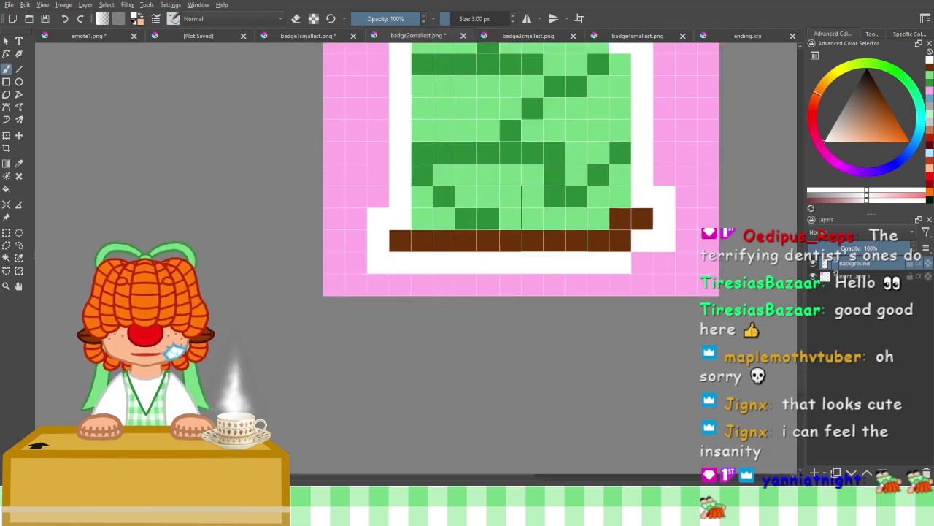
left_click(930, 73)
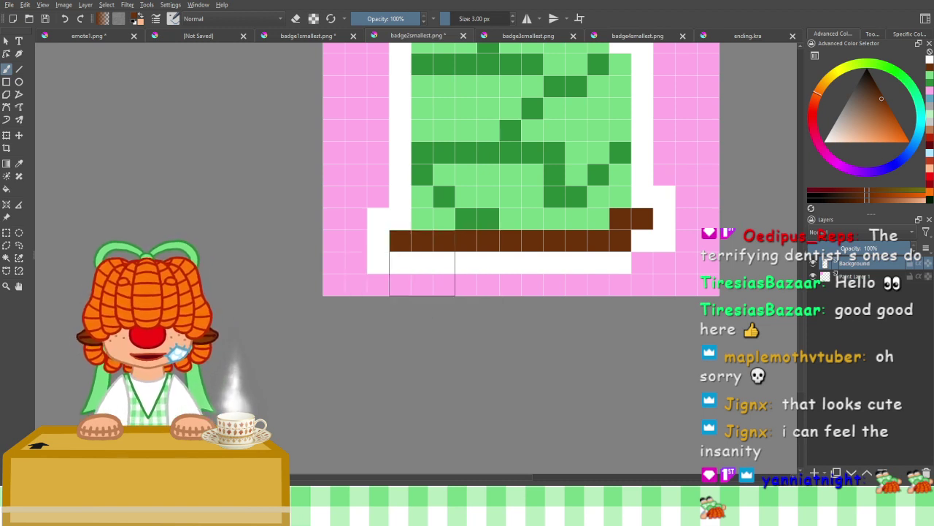
left_click_drag(444, 262, 559, 262)
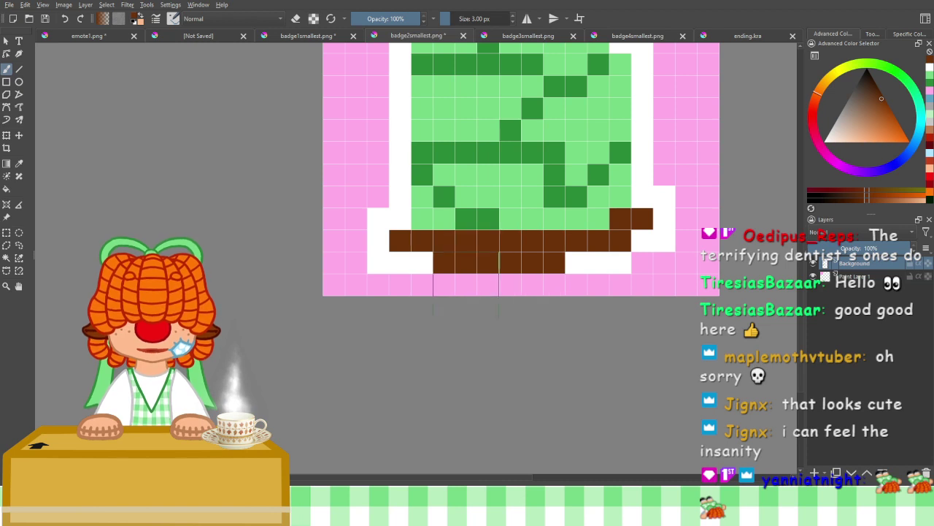
Paint six light green pixels over the middle of the lower rim's old brown row so the thread reaches the new row
scroll(400, 284, "down", 2)
left_click_drag(388, 277, 384, 302)
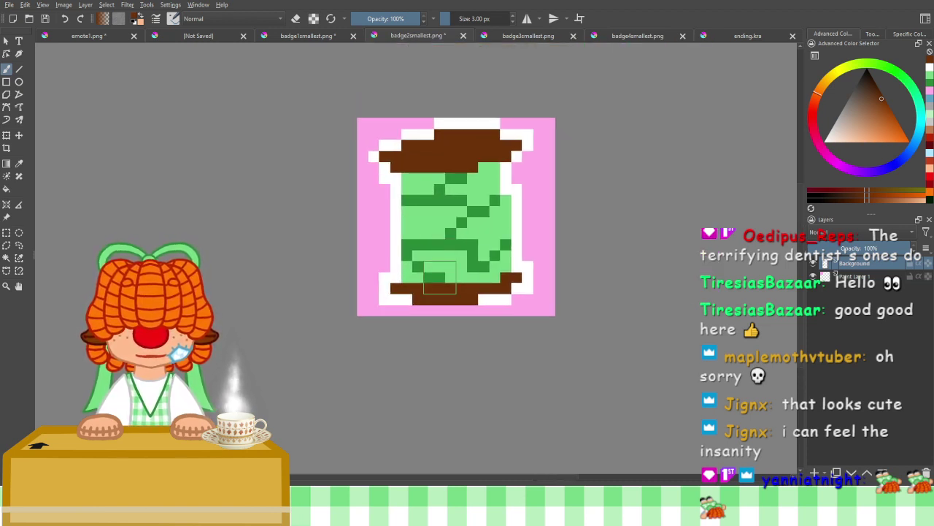
left_click_drag(439, 277, 441, 266)
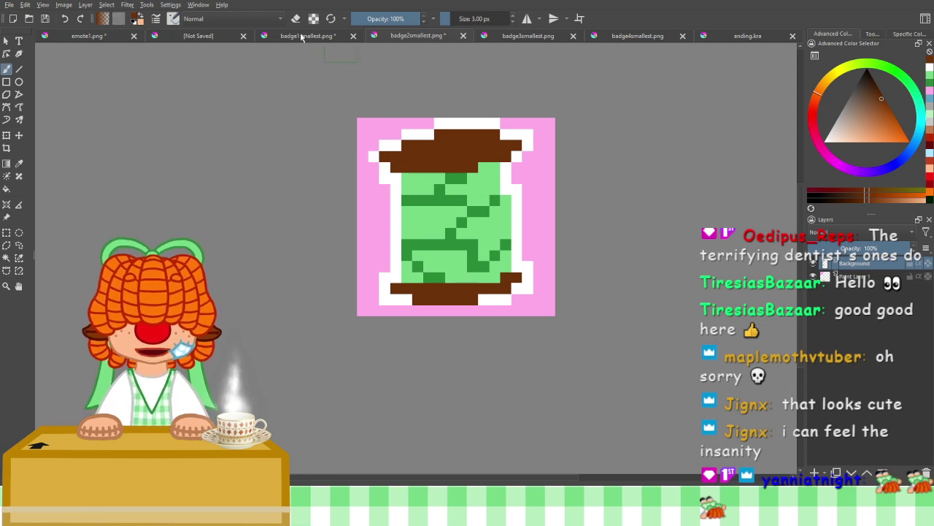
left_click(930, 74)
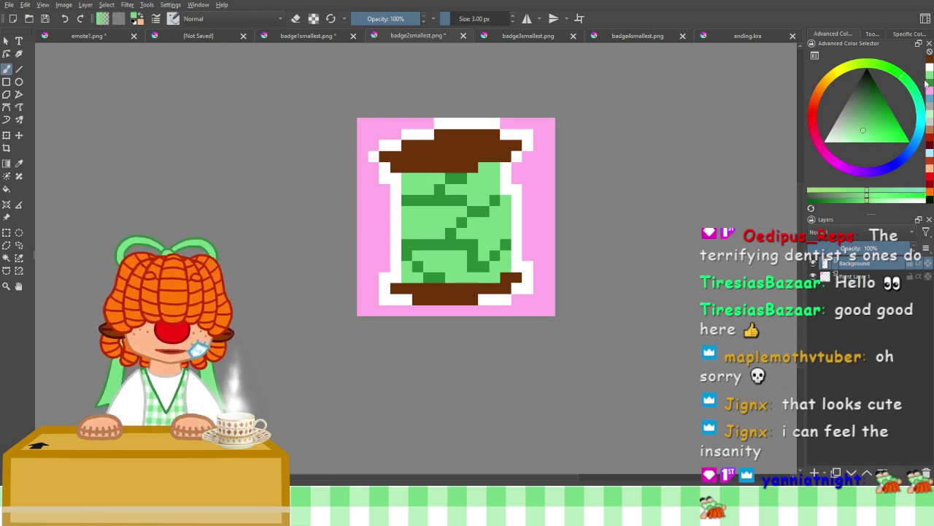
left_click_drag(471, 287, 425, 289)
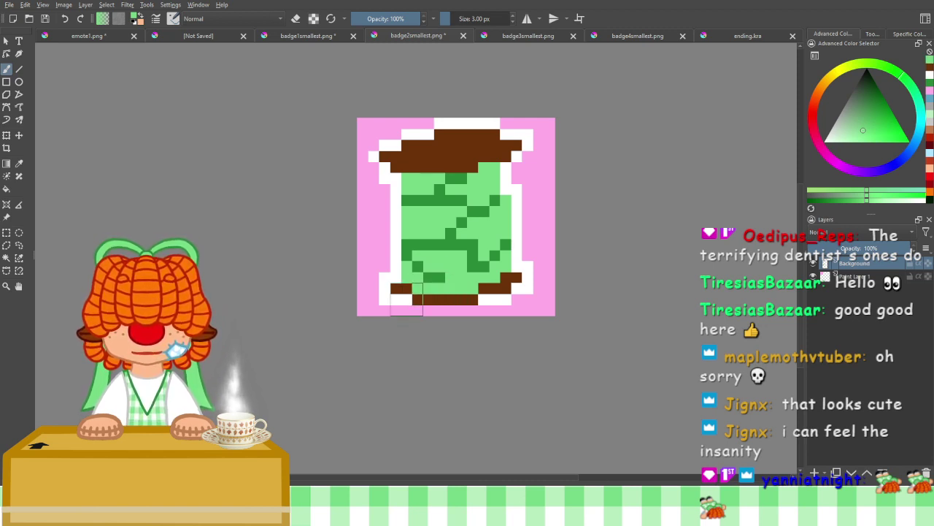
key("ctrl+z")
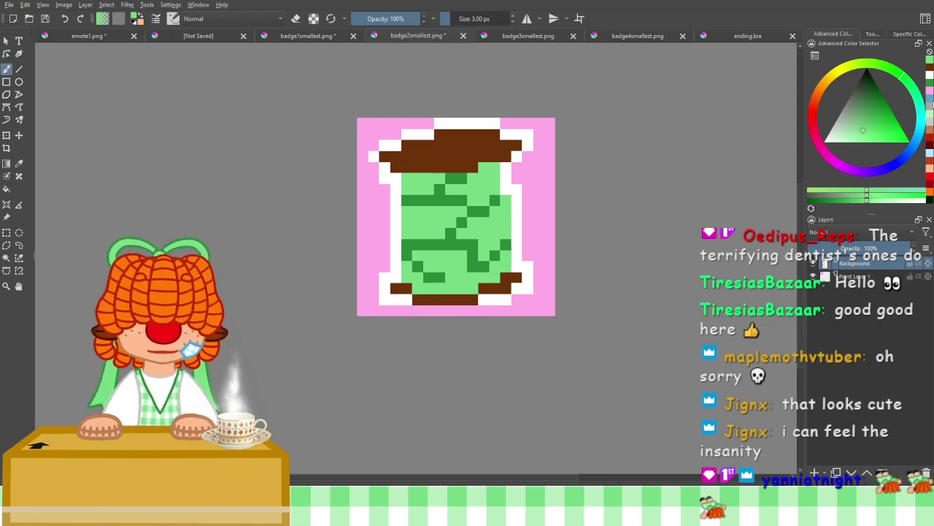
Paint a white outline row beneath the lower rim's bottom row and erase its surplus pixel at the right end
left_click(927, 88)
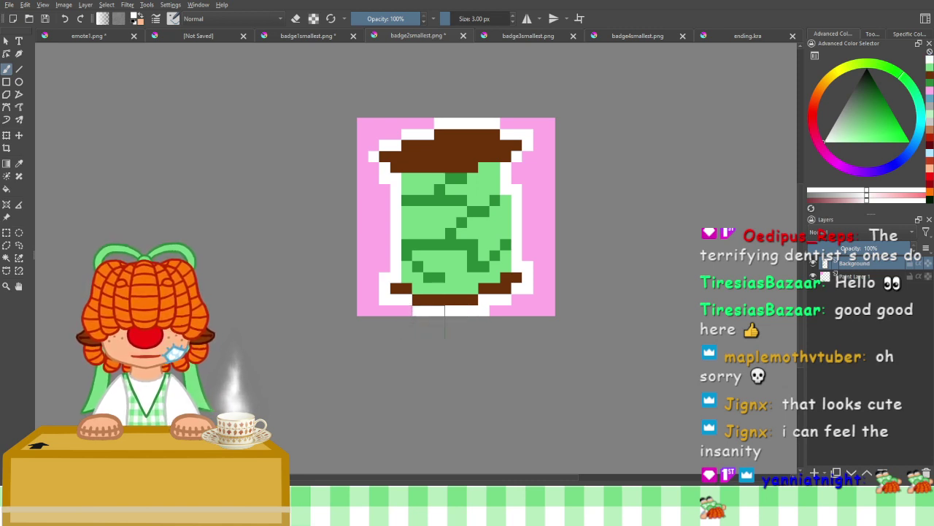
left_click(296, 20)
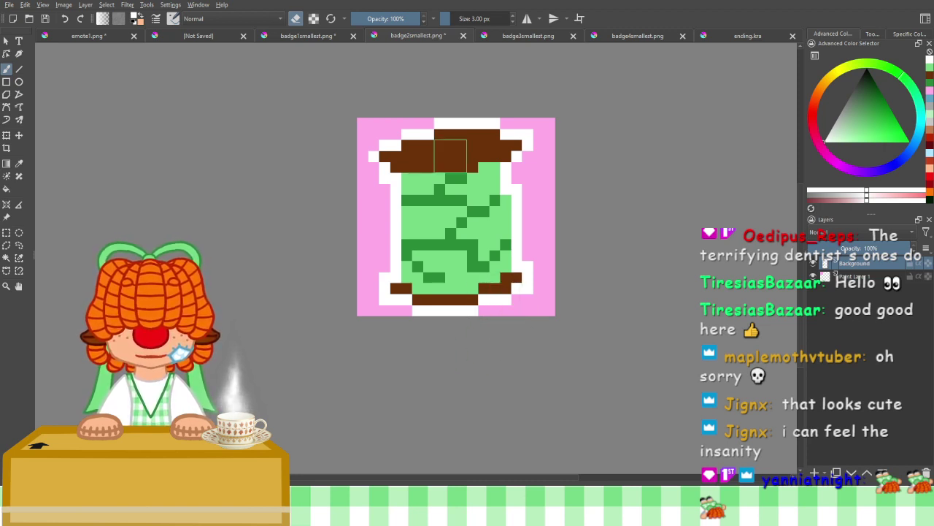
key("e")
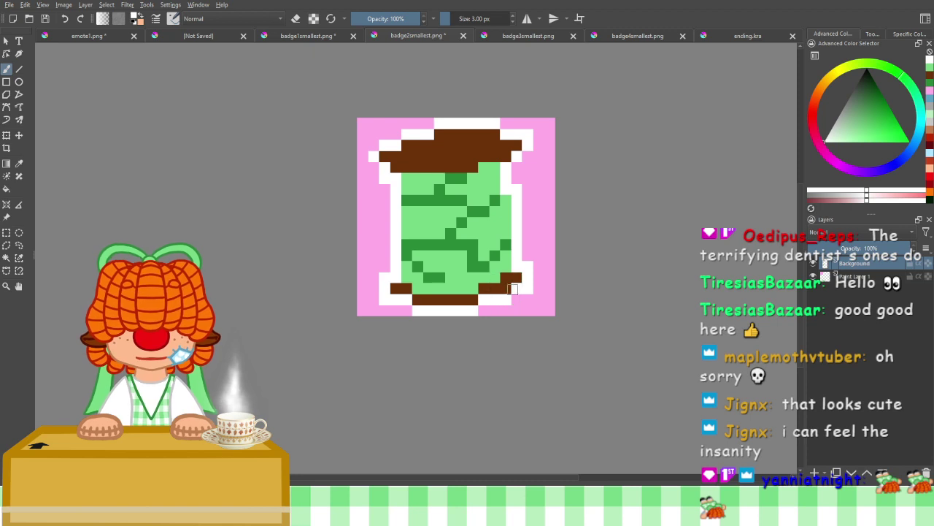
left_click(512, 289)
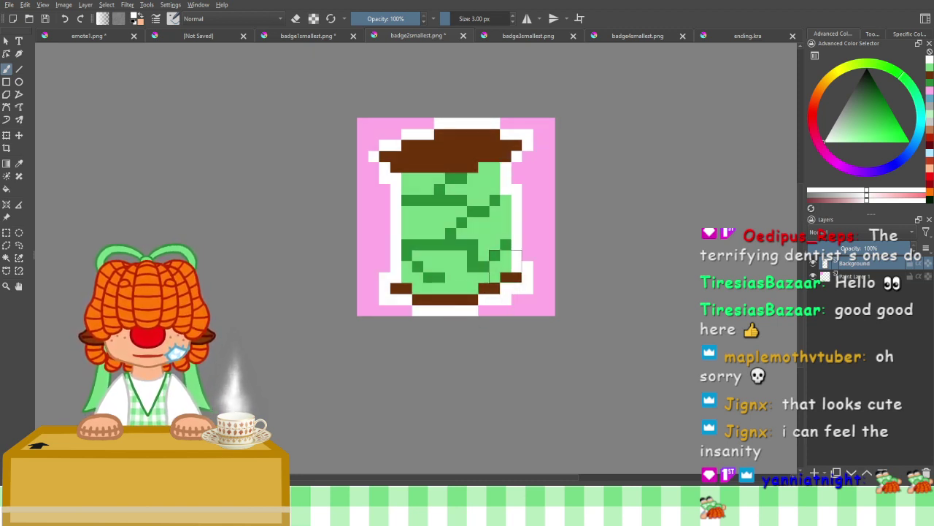
left_click(81, 20)
left_click(65, 20)
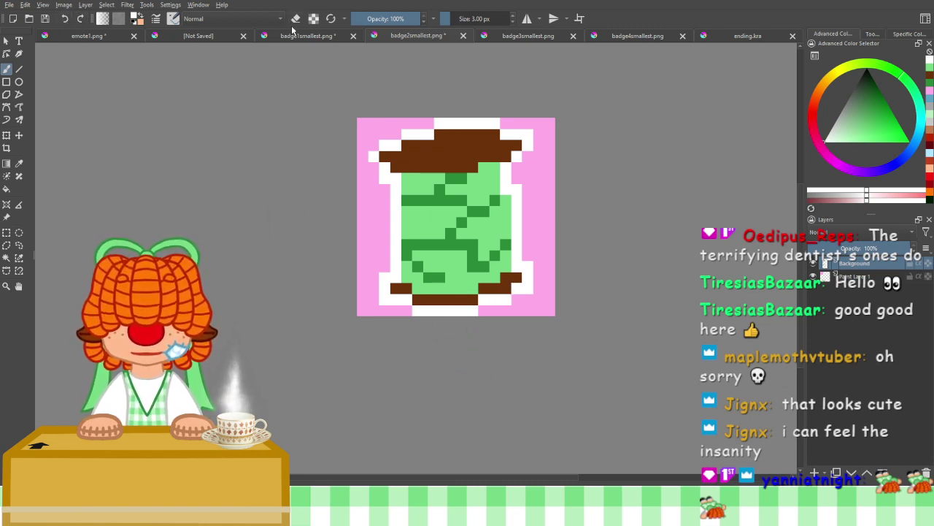
Extend the lower rim's bottom row by one brown pixel at its right end
left_click(930, 77)
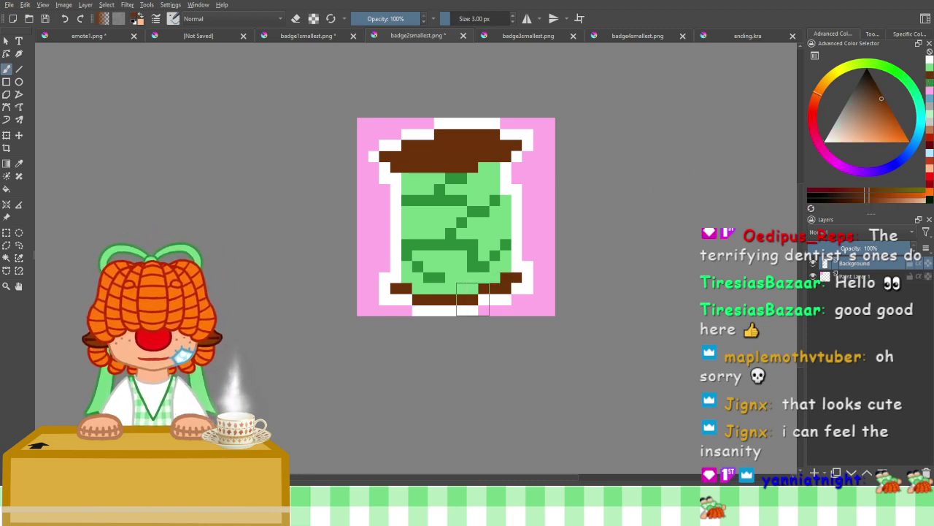
left_click(483, 298)
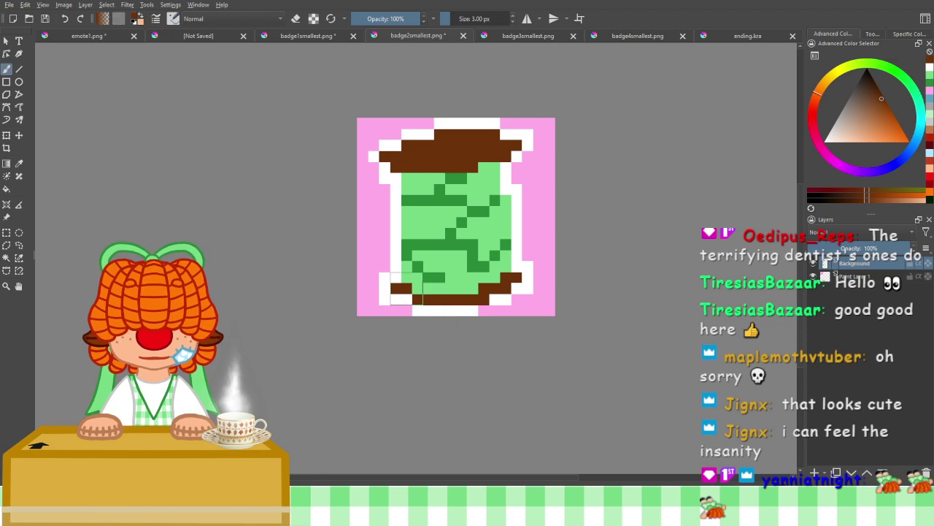
left_click(406, 299)
key("ctrl+z")
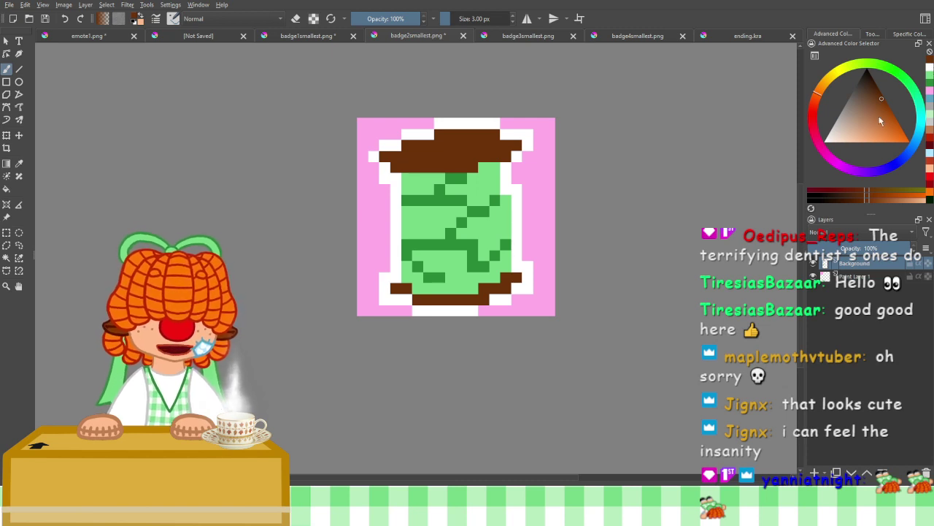
Extend the white outline beneath the lower rim by one pixel at each end, erasing the excess at the right
left_click(930, 69)
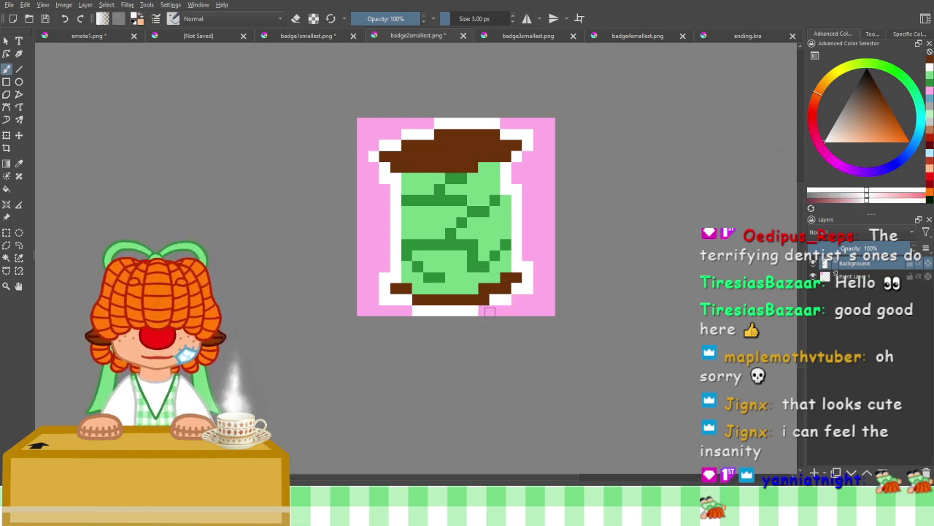
left_click_drag(489, 313, 483, 311)
left_click(407, 313)
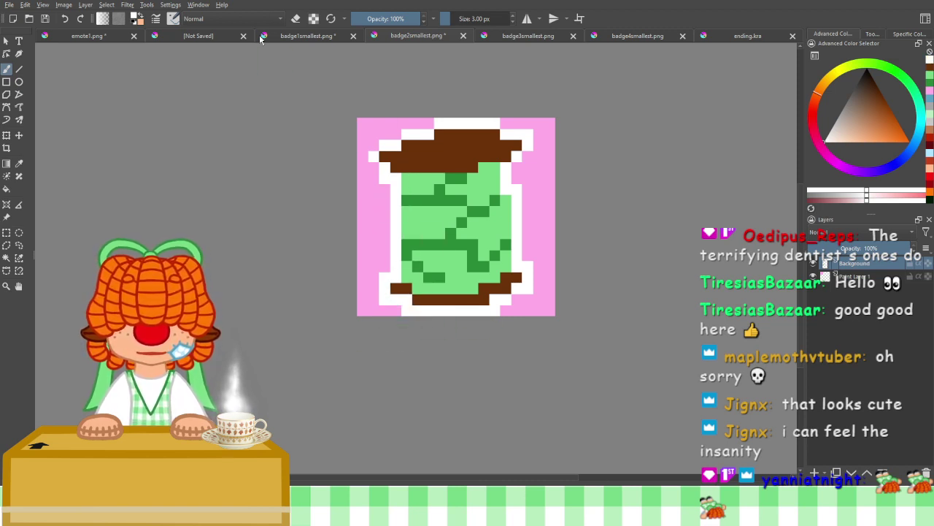
left_click(297, 18)
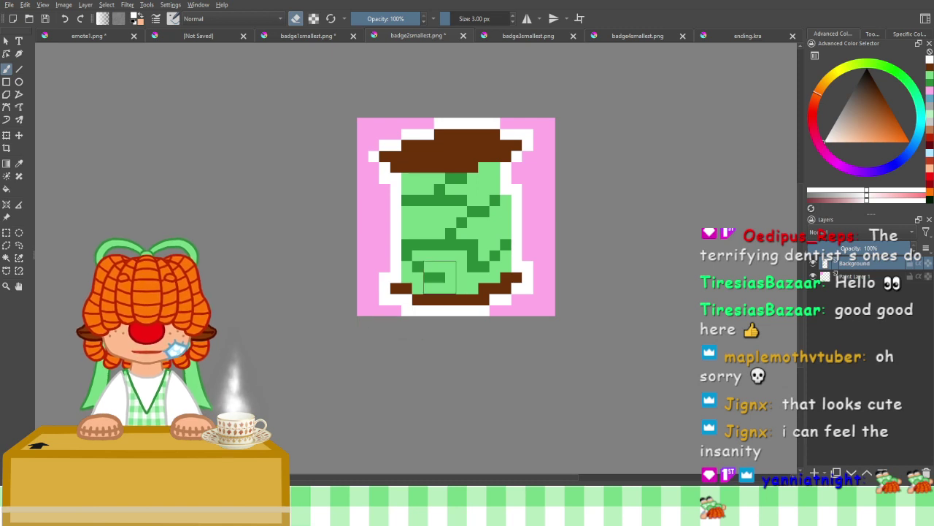
Turn off erasing and examine the spool's reshaped lower rim and outline at reduced and enlarged sizes
scroll(407, 138, "down", 4)
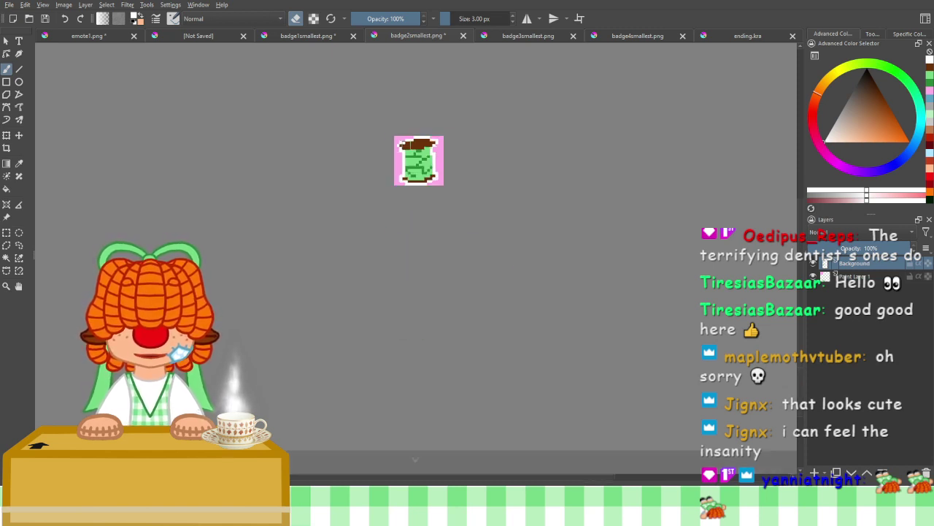
mouse_move(407, 142)
left_mouse_down()
mouse_move(412, 169)
mouse_move(412, 155)
left_mouse_up()
scroll(412, 170, "up", 4)
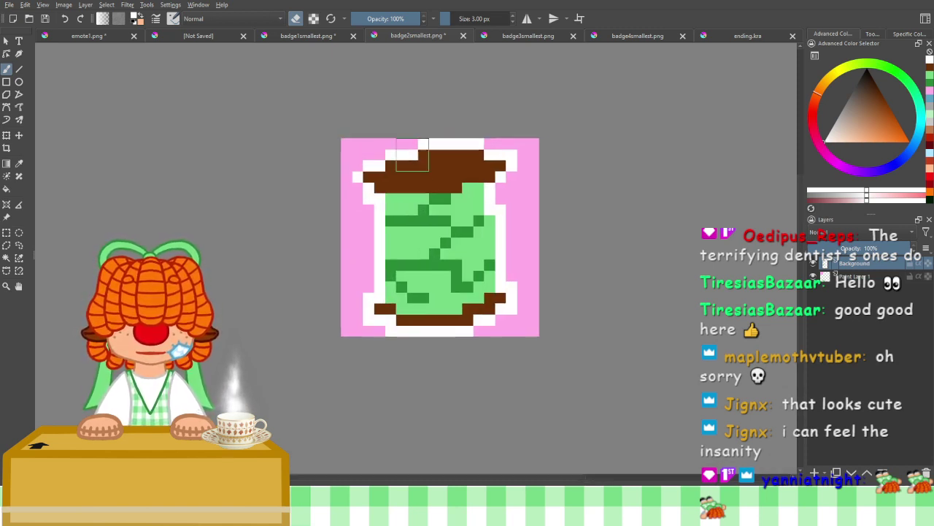
left_click(294, 20)
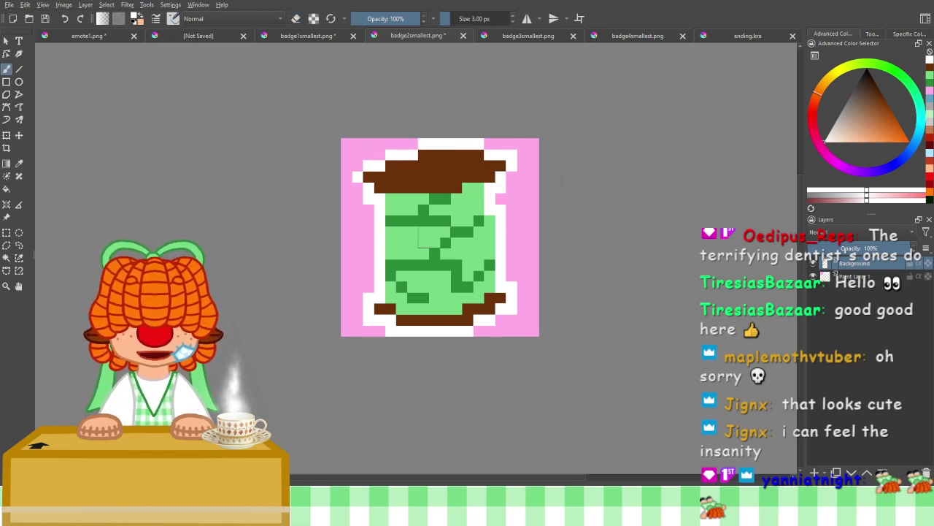
scroll(431, 238, "down", 3)
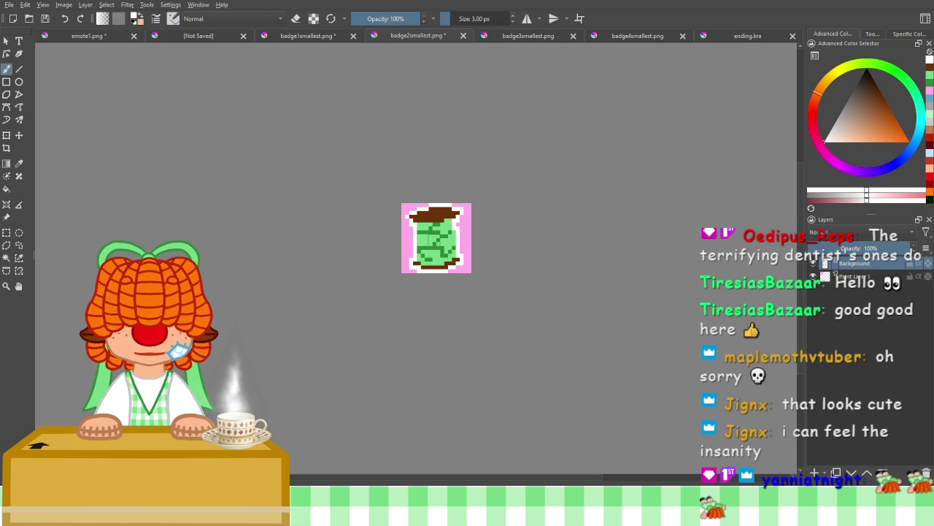
scroll(434, 243, "up", 4)
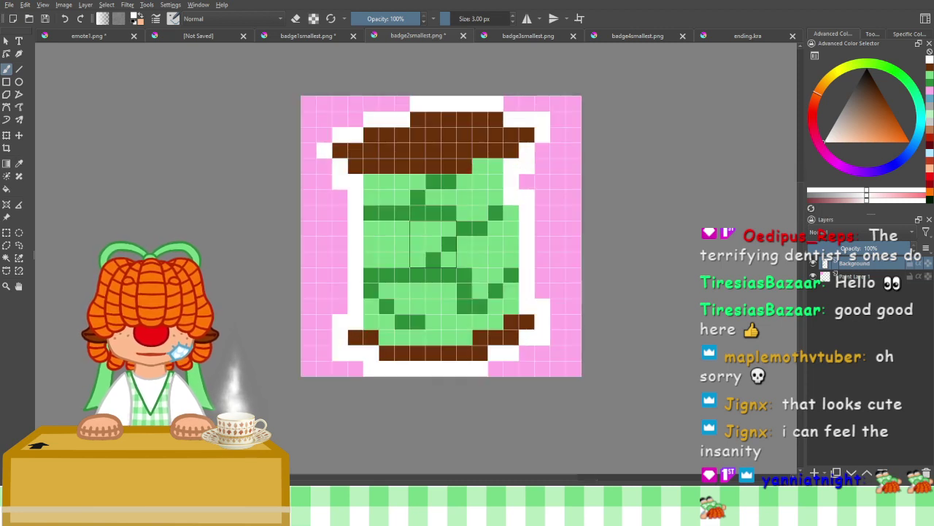
scroll(433, 243, "down", 4)
scroll(433, 243, "up", 3)
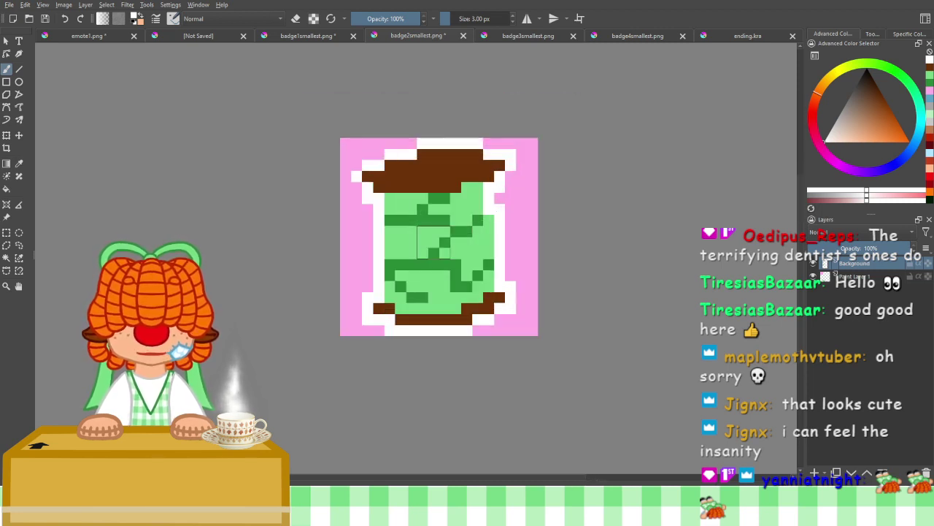
left_click_drag(434, 243, 419, 273)
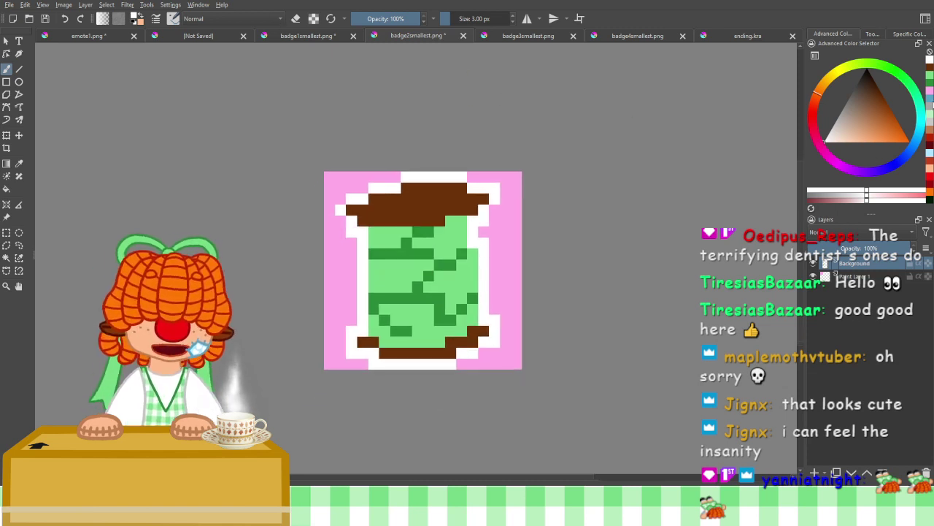
Extend the thread's right edge upward by one light green pixel and fill the gap in the white outline beside it
left_click(929, 76)
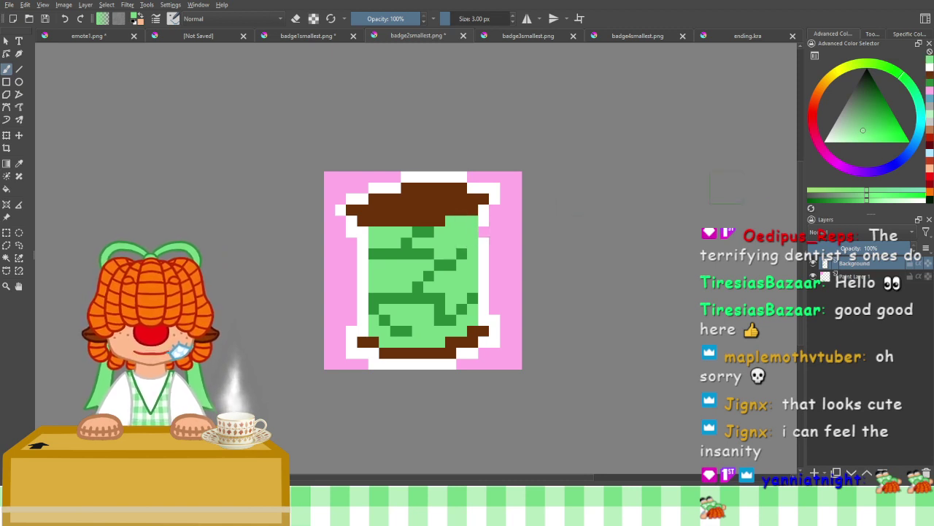
left_click(930, 67)
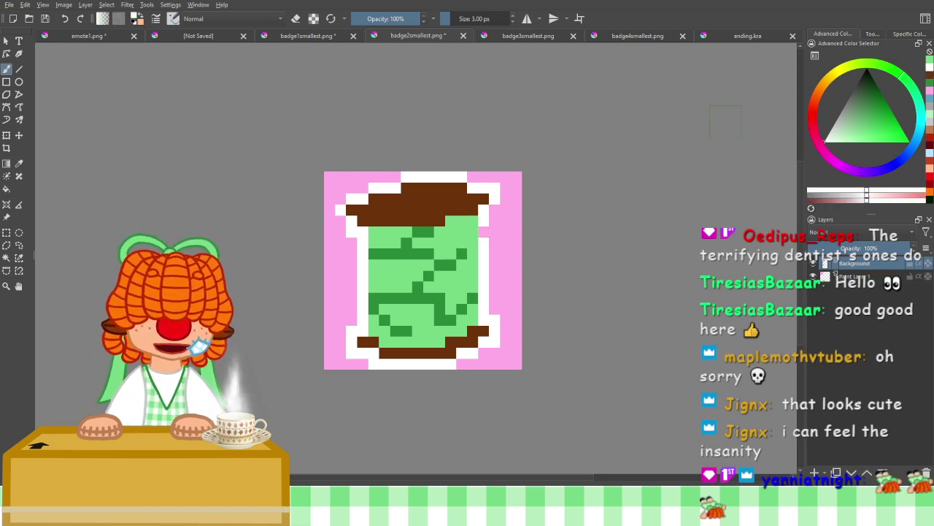
left_click(484, 231)
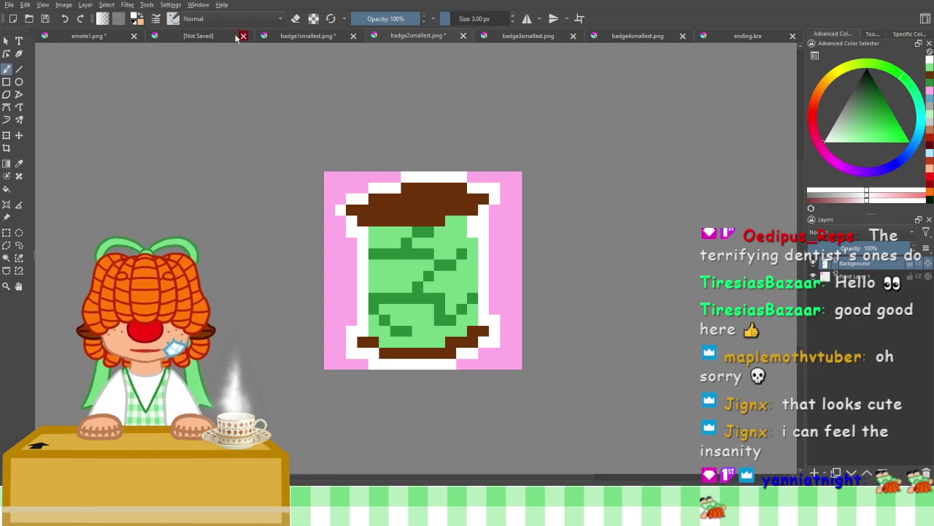
Continue the upper-right dark green thread mark diagonally upward by one pixel to the spool's right edge
left_click(930, 84)
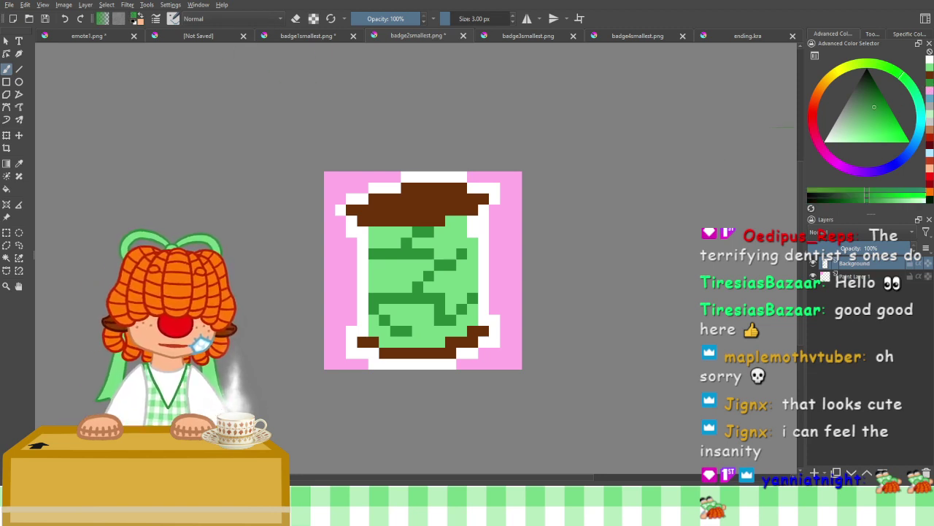
left_click_drag(462, 244, 472, 243)
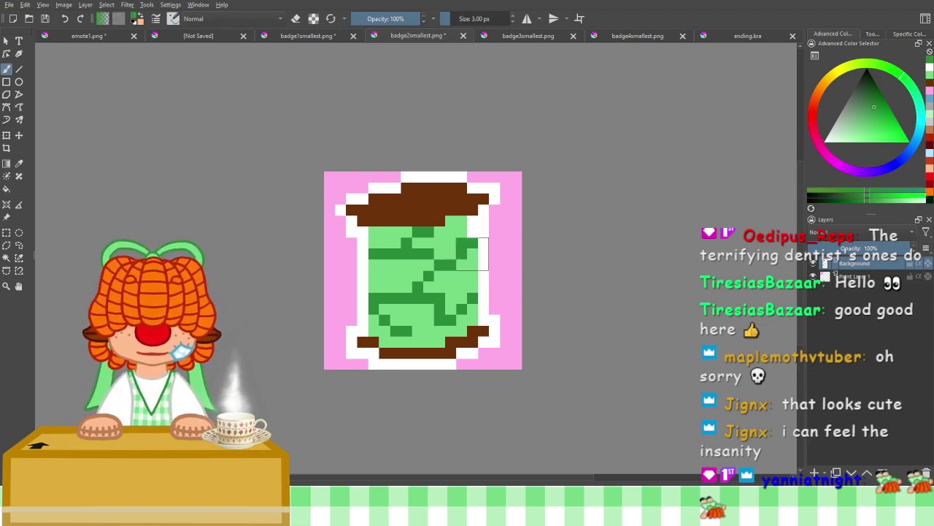
key("ctrl+z")
left_click(473, 243)
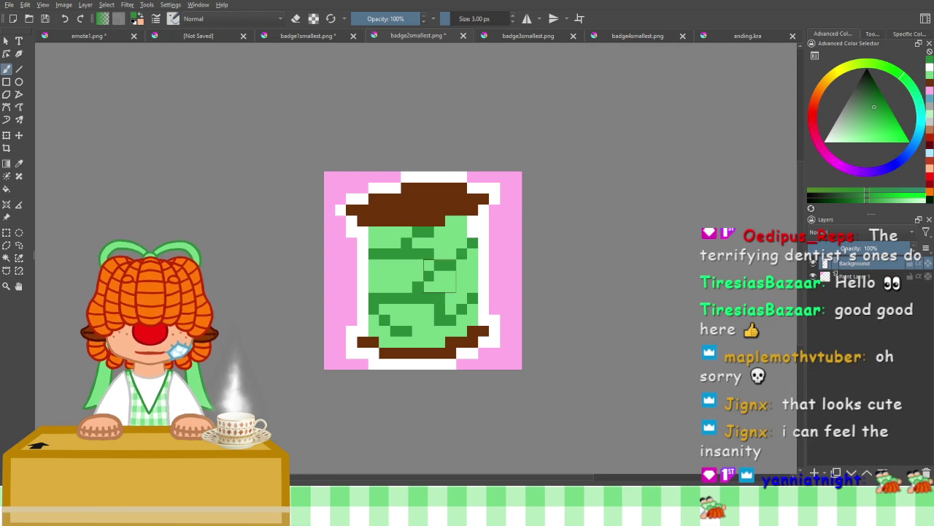
Examine the spool badge at a reduced size and delete its temporary pink background layer
scroll(459, 254, "down", 5)
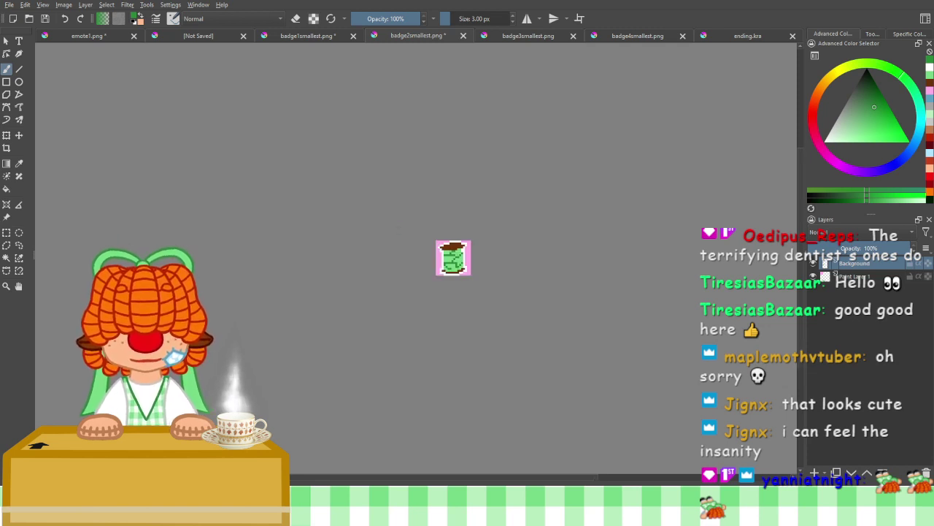
scroll(399, 223, "up", 4)
left_click_drag(521, 336, 353, 125)
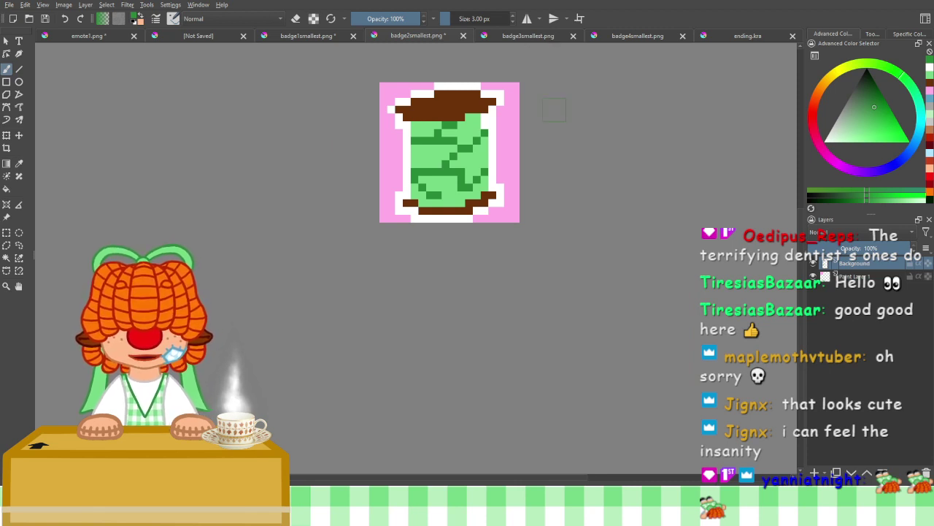
left_click(854, 277)
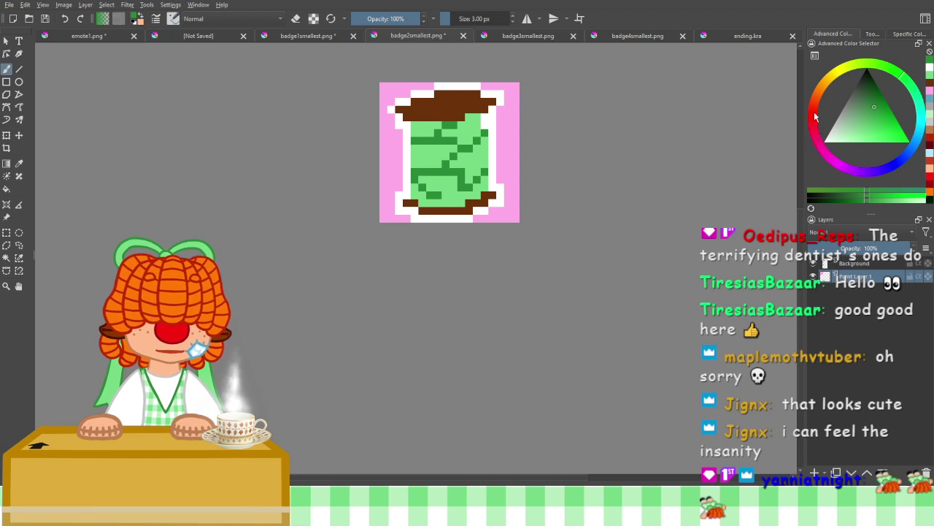
key("shift+Delete")
left_click_drag(542, 184, 541, 236)
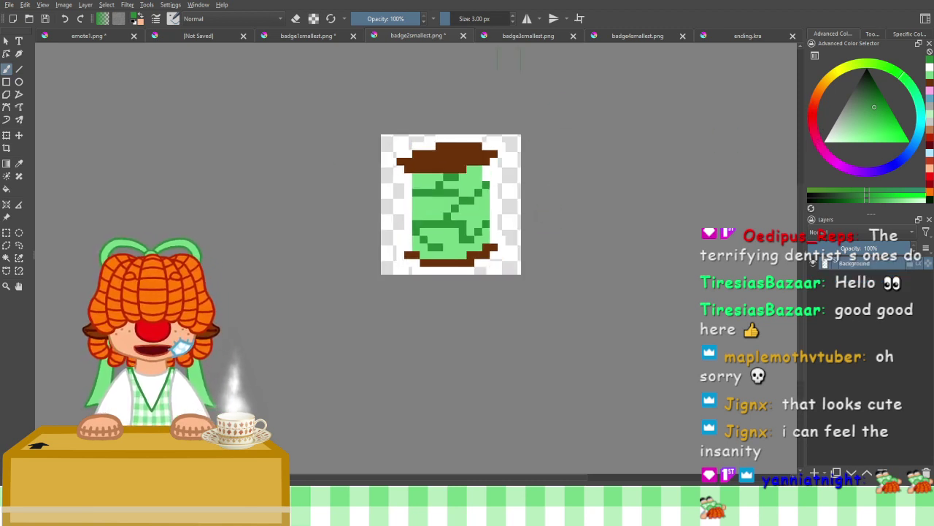
Switch to badge3smallest.png and examine the light blue badge at reduced and enlarged sizes
left_click(526, 36)
scroll(479, 230, "down", 3)
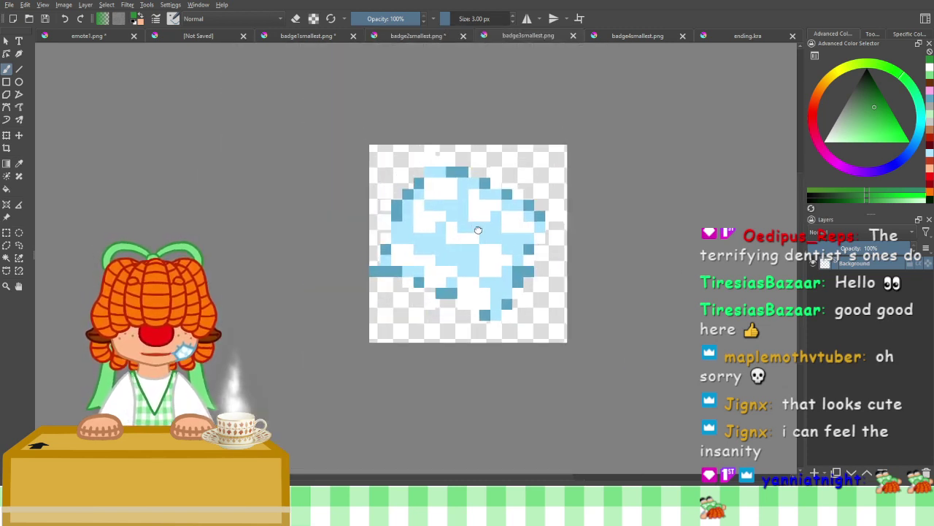
scroll(478, 232, "down", 3)
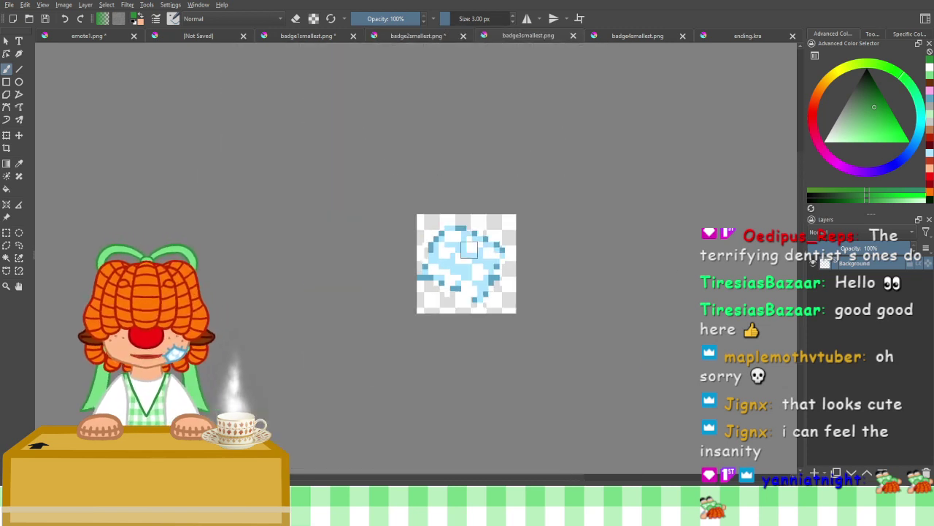
scroll(469, 249, "up", 5)
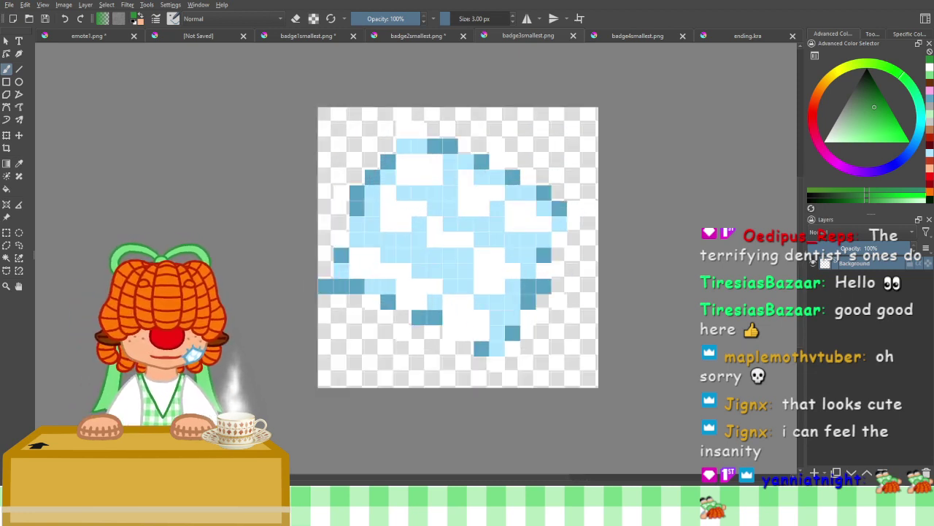
Add a paint layer beneath the blue badge's Background layer and fill it with pink
key("Insert")
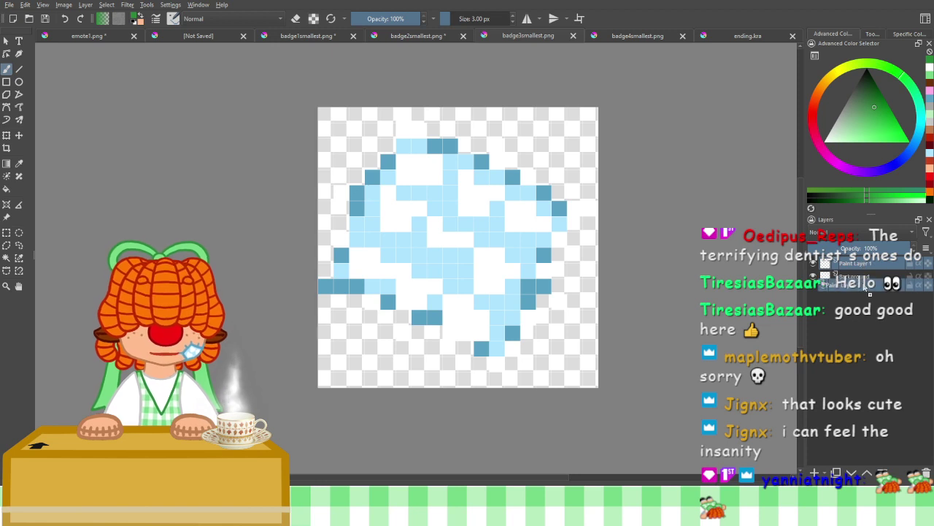
key("ctrl+Page_Down")
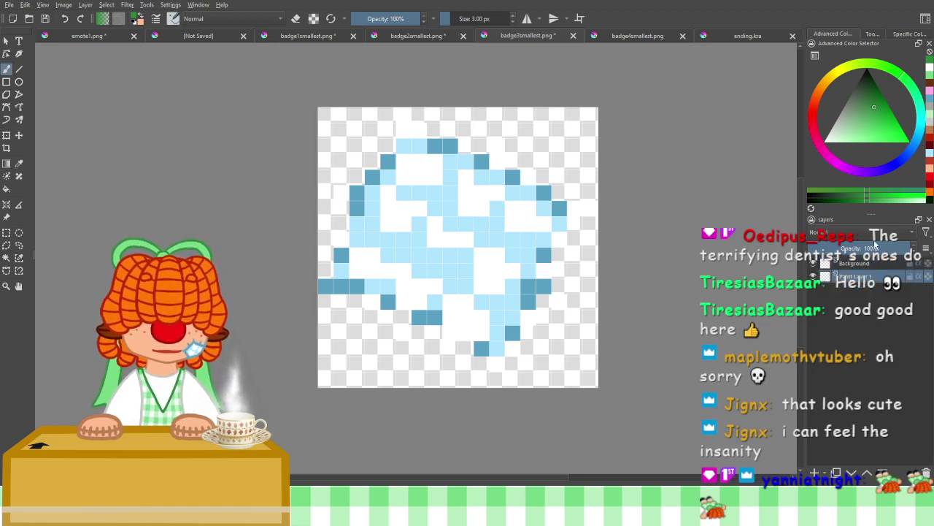
left_click(930, 91)
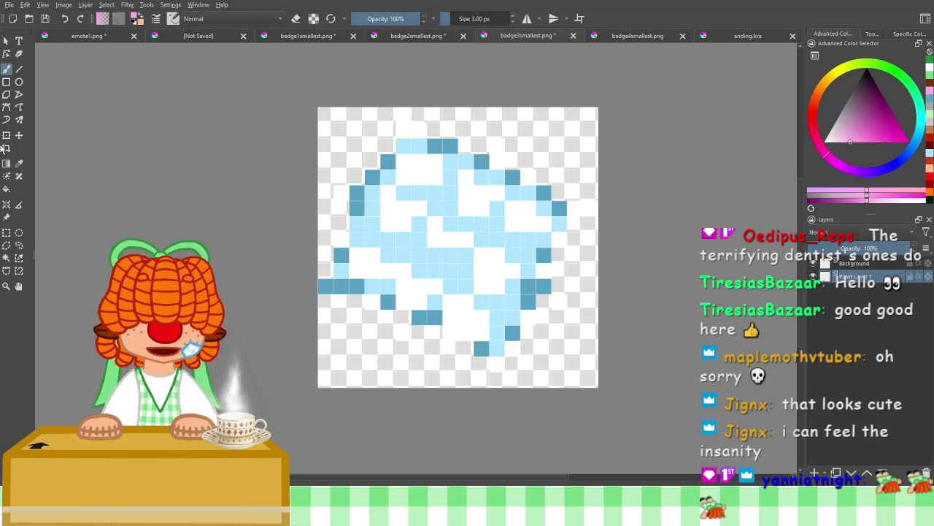
left_click(5, 188)
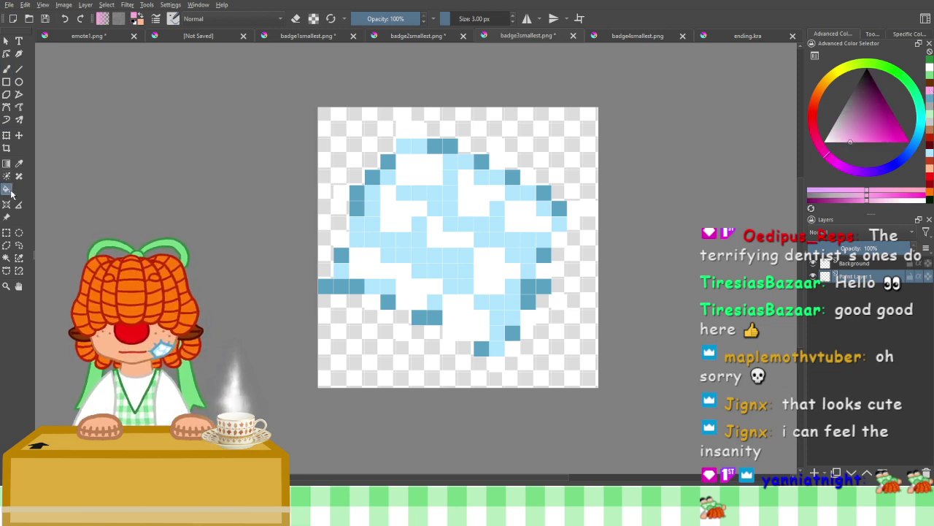
left_click(552, 173)
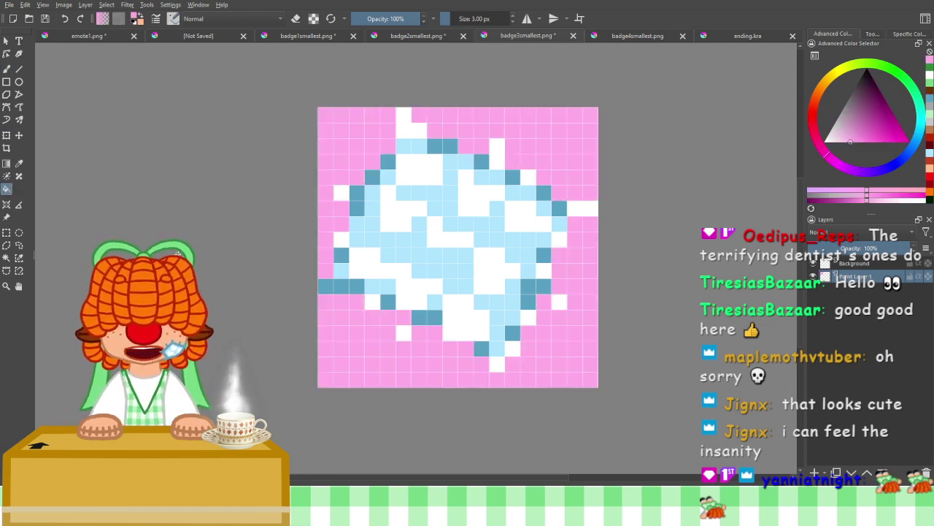
Paint white outline pixels with the brush along the blue badge's top and upper-right edge on the pink layer
left_click(6, 70)
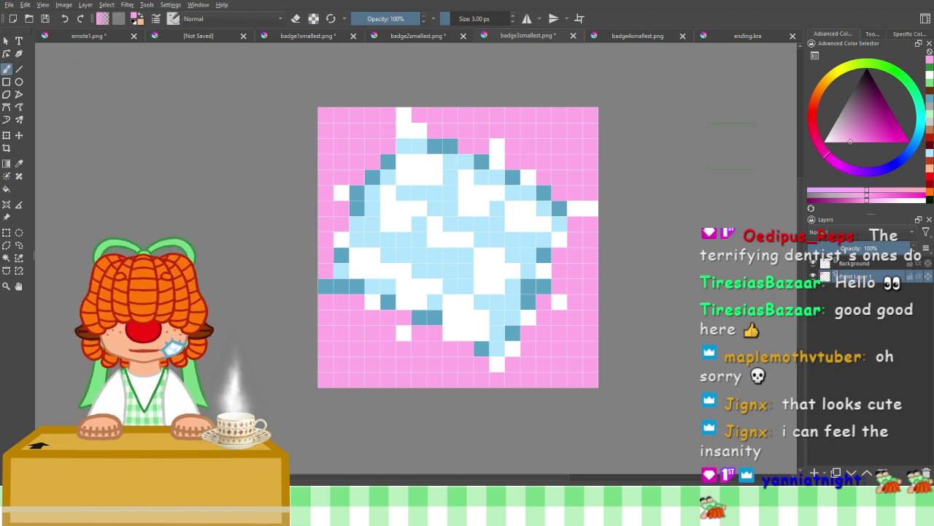
left_click(929, 76)
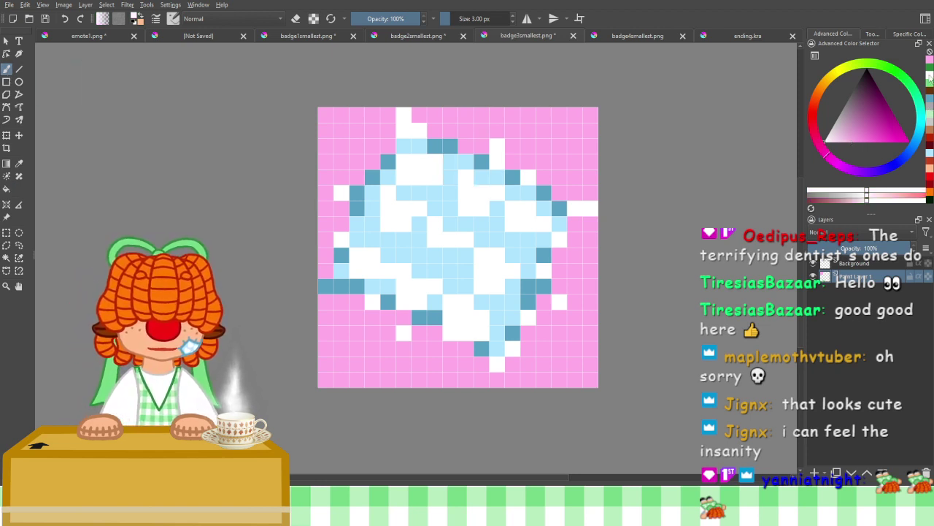
left_click_drag(433, 131, 465, 146)
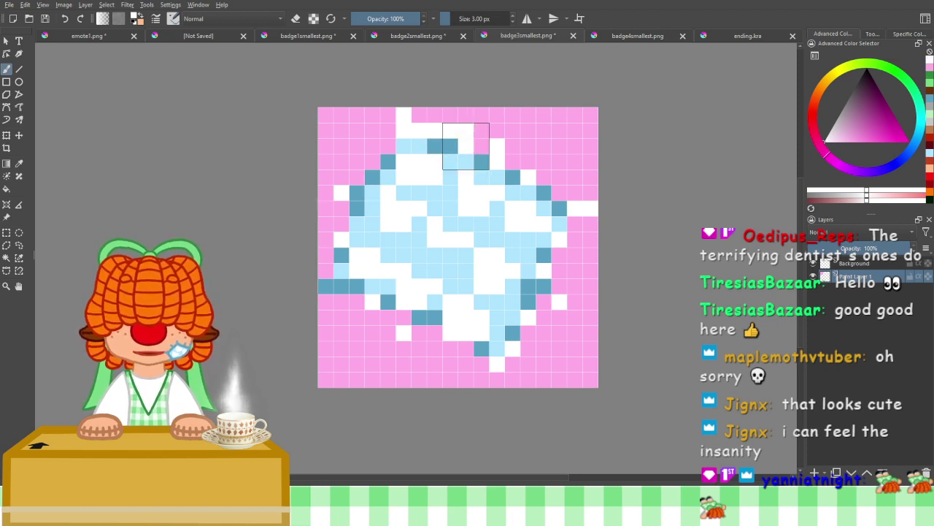
left_click(481, 146)
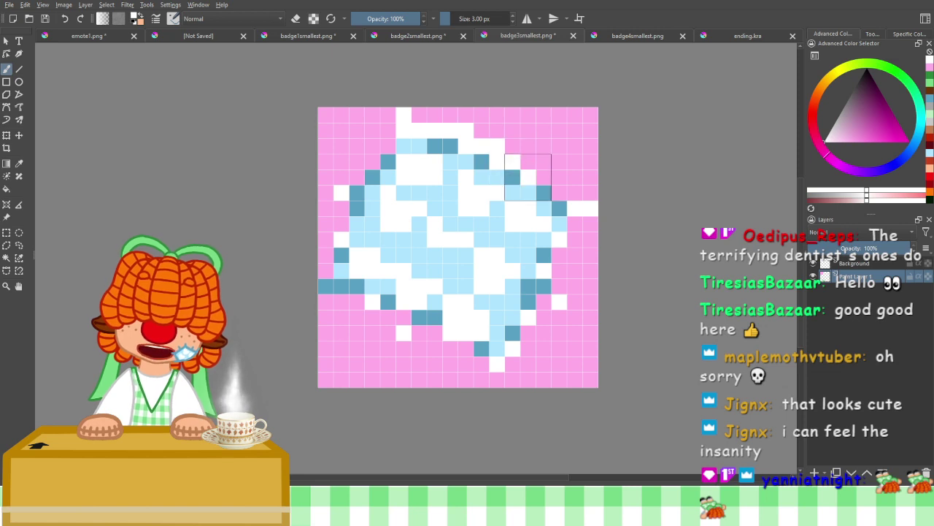
left_click(544, 177)
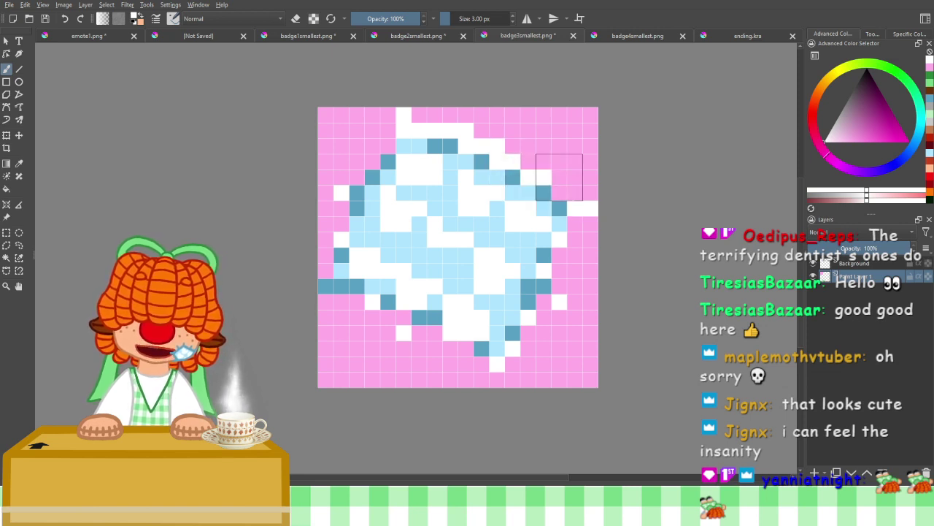
left_click(559, 192)
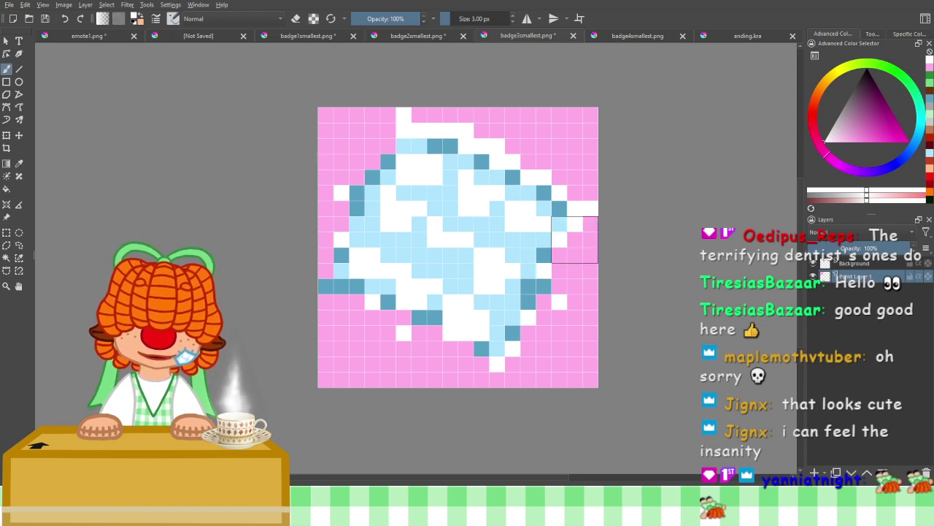
Fill the gaps in the white outline down the blue badge's right and lower-right edge
left_click(560, 255)
left_click(560, 271)
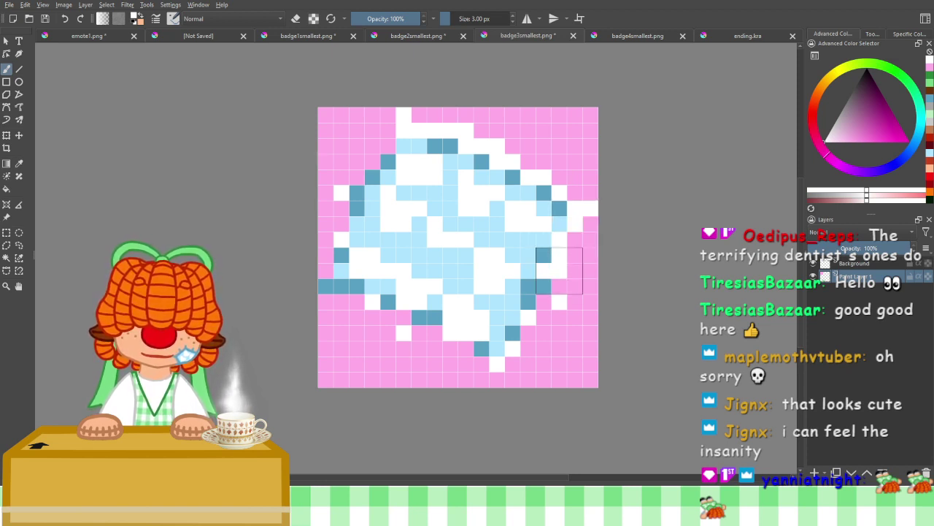
left_click(544, 302)
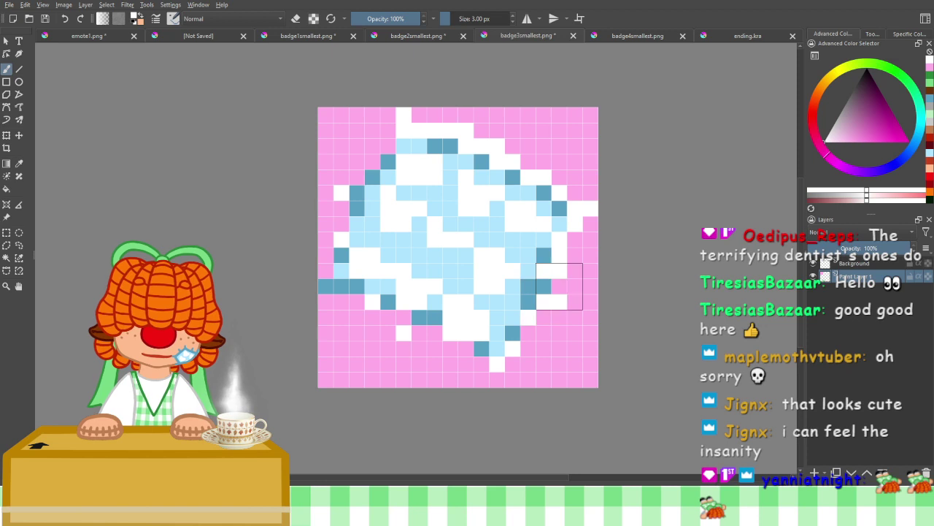
left_click(559, 286)
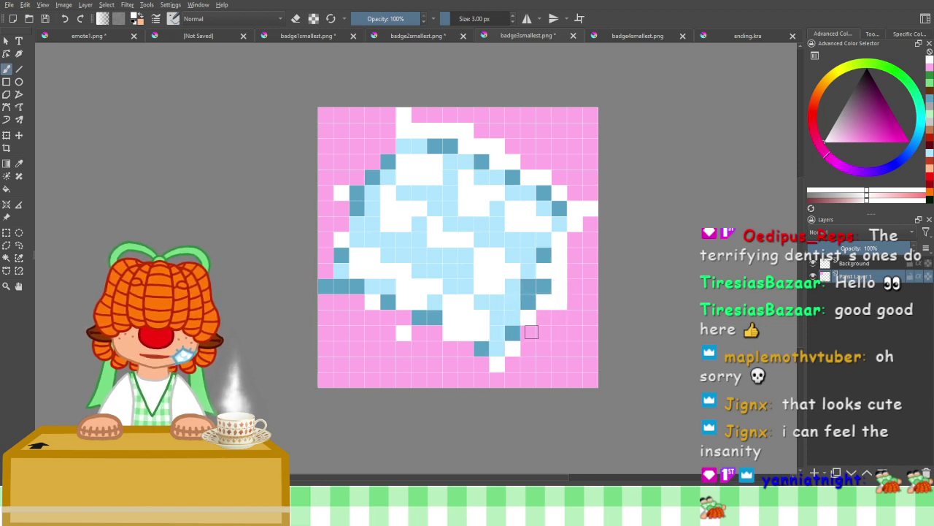
left_click(531, 336)
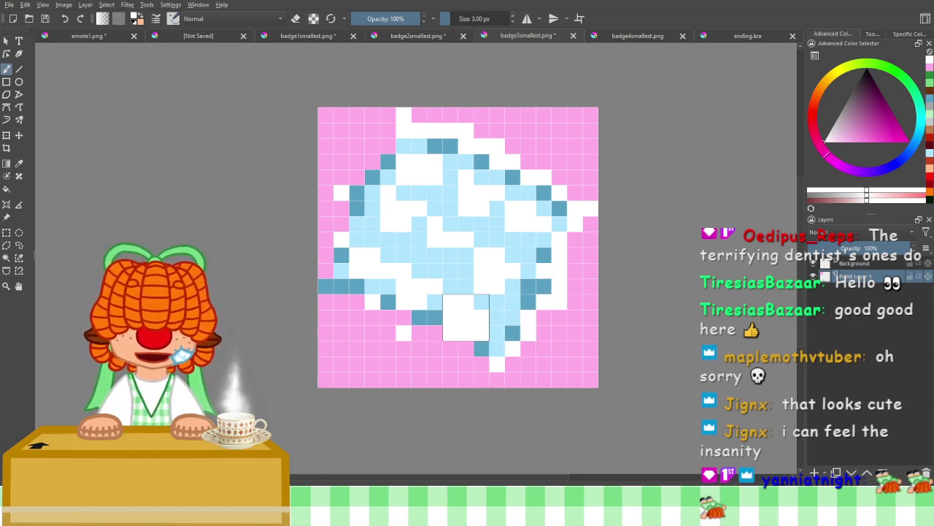
Extend the white outline along the blue badge's bottom and lower-left edge to the canvas border
left_click(434, 332)
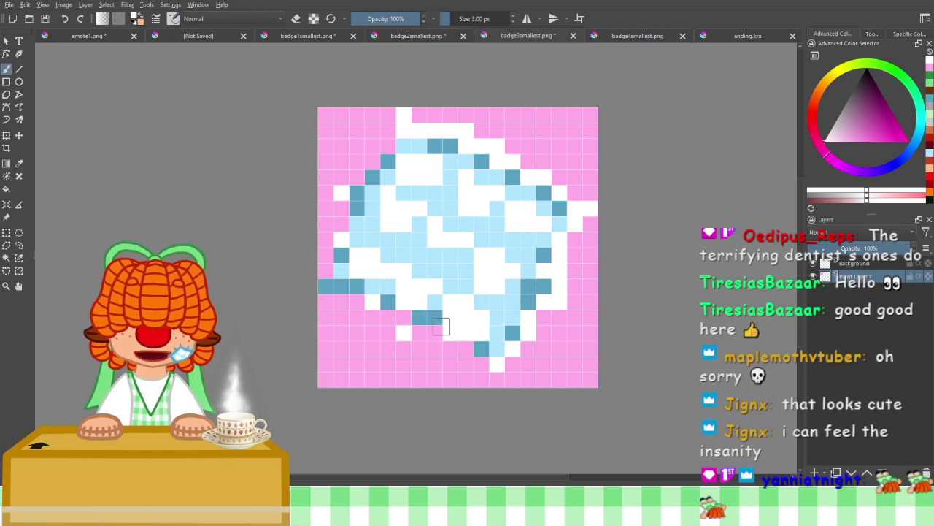
left_click_drag(448, 335, 475, 363)
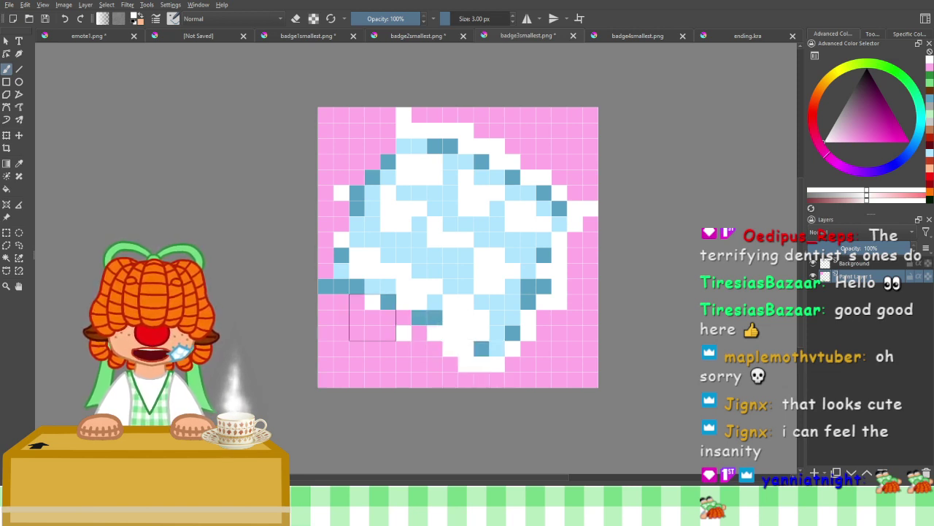
left_click_drag(426, 332, 418, 330)
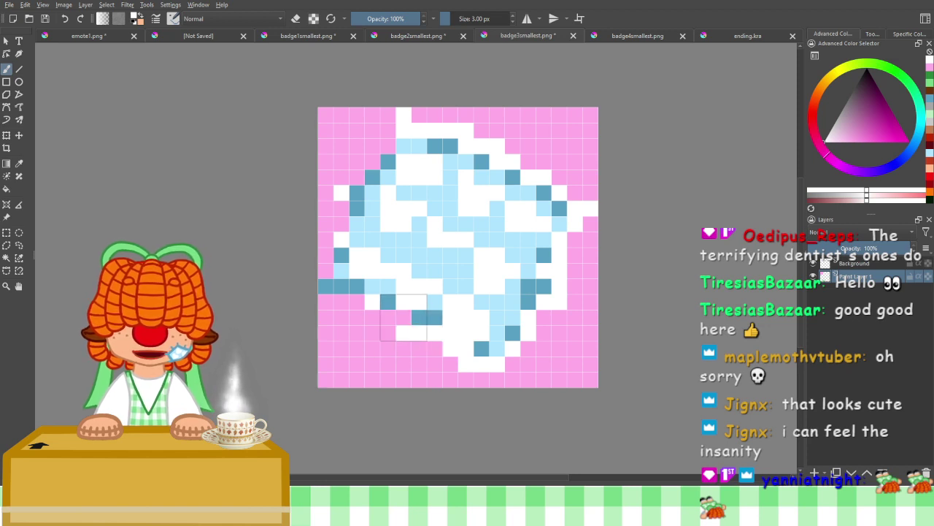
left_click(400, 317)
left_click(390, 313)
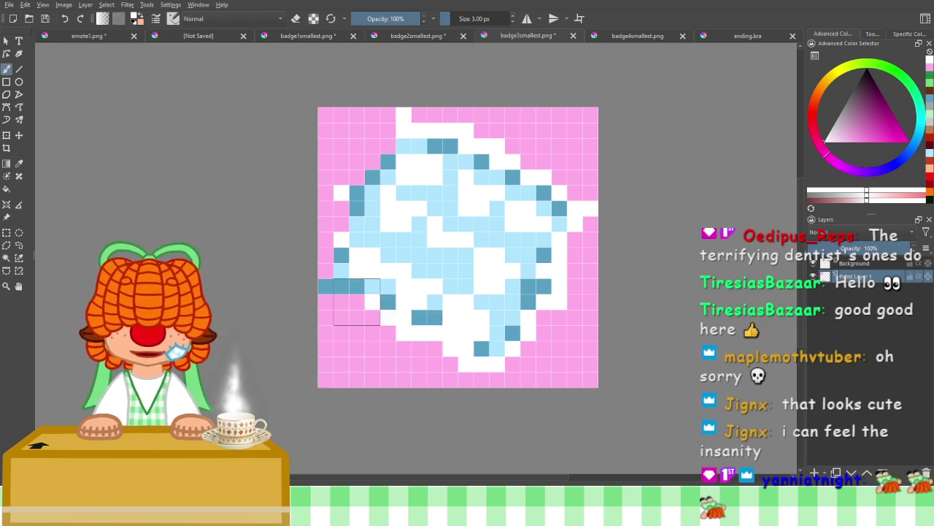
left_click_drag(364, 300, 343, 297)
left_click(326, 301)
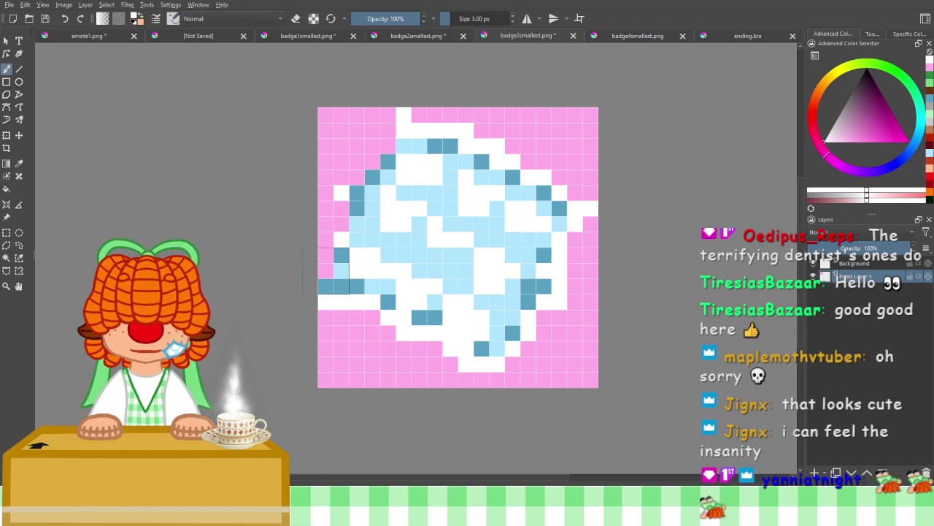
Close the white outline up the blue badge's left side and around its upper-left edge
left_click(326, 255)
left_click(326, 271)
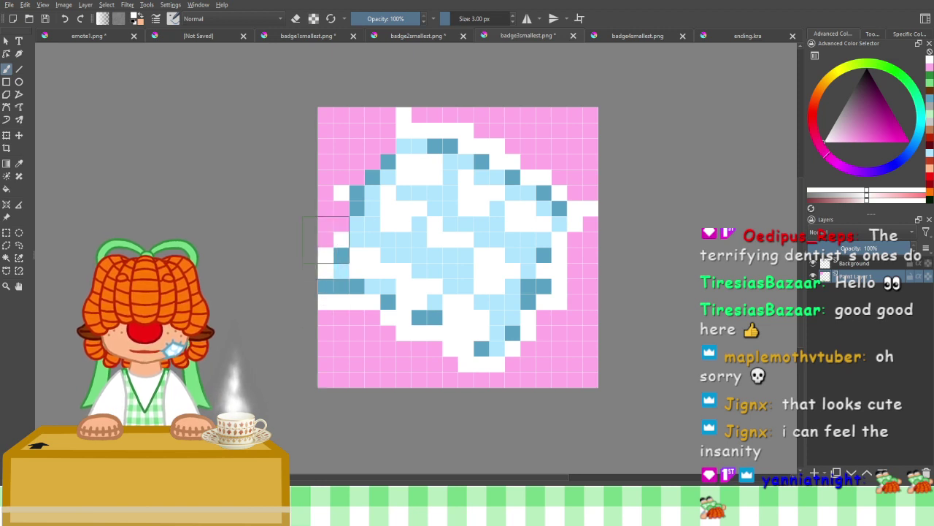
left_click(342, 223)
left_click(342, 209)
left_click(357, 177)
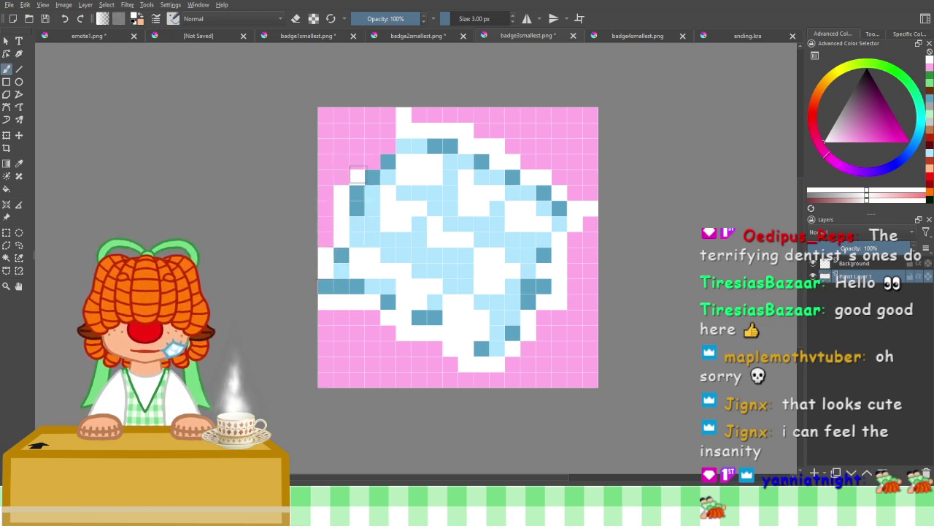
left_click(372, 161)
left_click(388, 146)
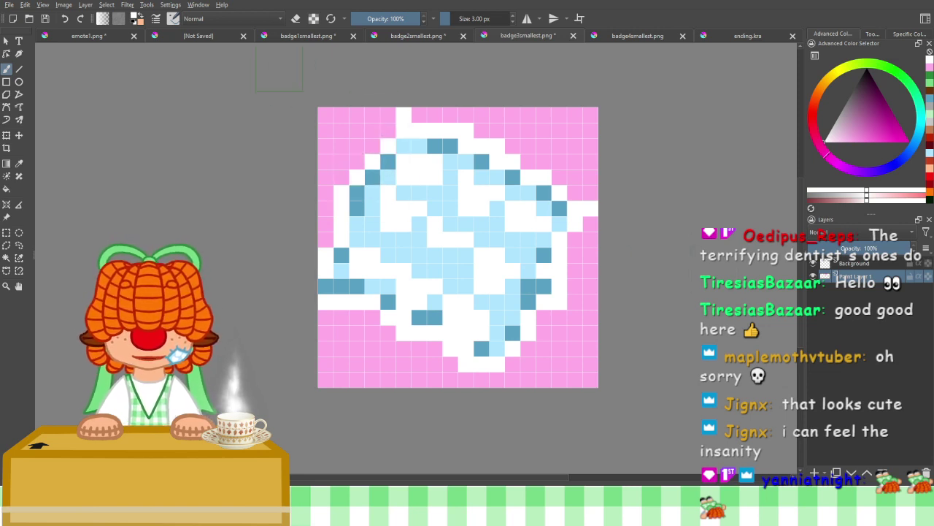
left_click(928, 98)
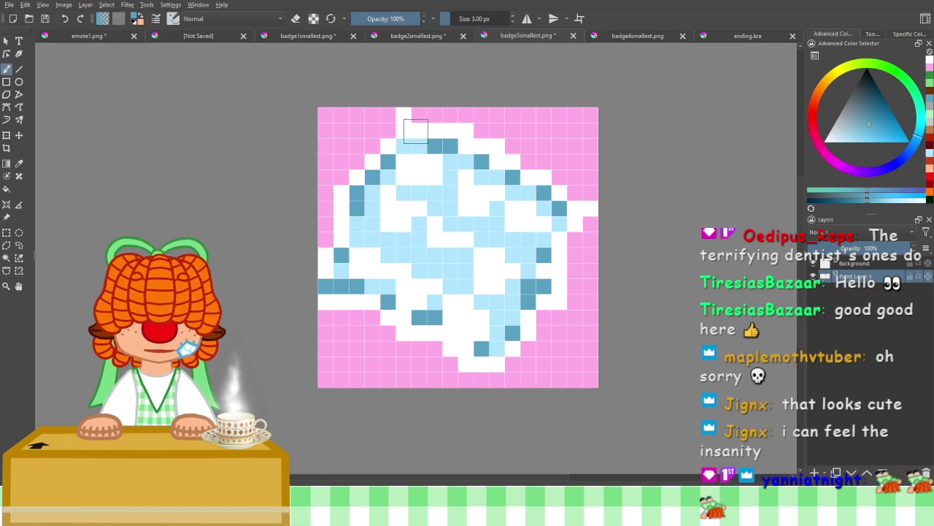
mouse_move(416, 132)
left_mouse_down()
mouse_move(416, 158)
mouse_move(436, 133)
mouse_move(414, 132)
mouse_move(401, 147)
mouse_move(434, 159)
mouse_move(427, 132)
left_mouse_up()
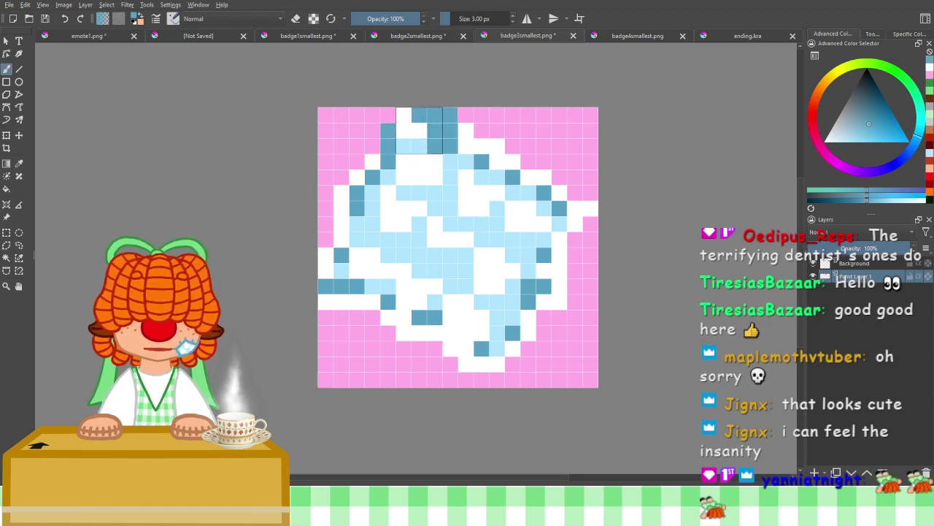
key("ctrl+z")
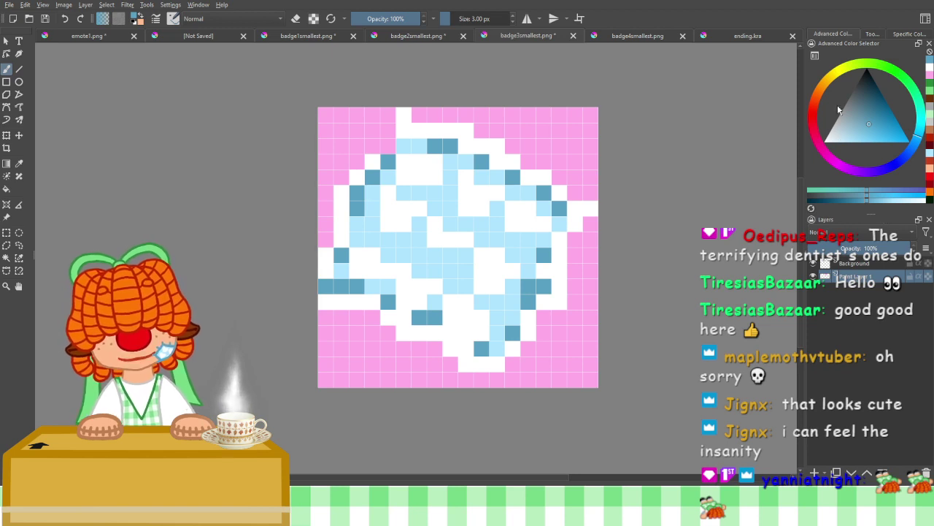
Delete the pink layer carrying the misplaced outline and fill a new paint layer beneath the badge with the same pink
key("shift+Delete")
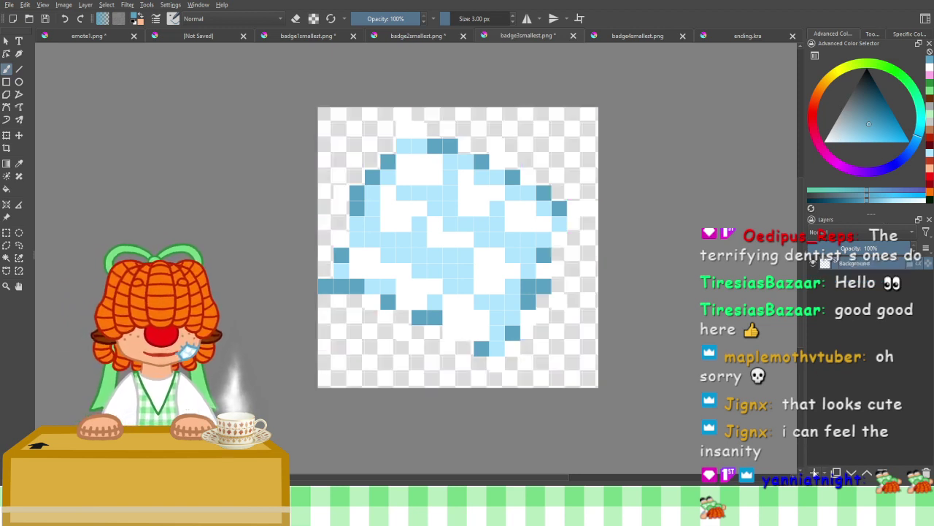
left_click(814, 472)
left_click_drag(849, 287, 846, 288)
left_click(930, 76)
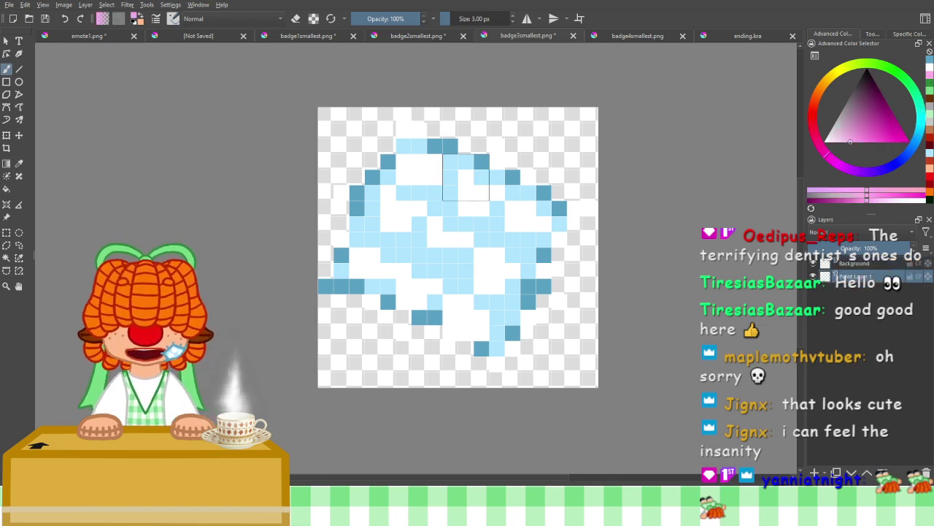
left_click(5, 190)
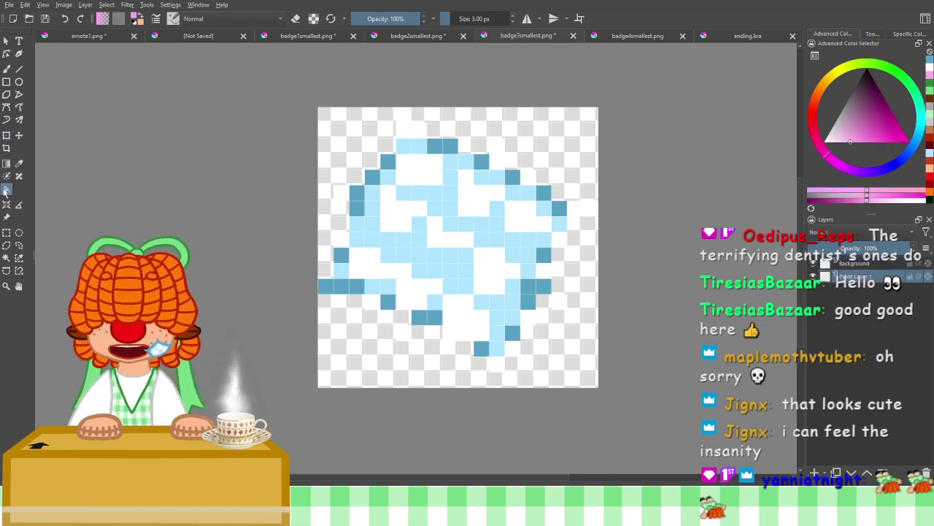
left_click(543, 144)
Paint white outline pixels with the brush on the Background layer along the badge's top and upper-right edge
left_click(880, 265)
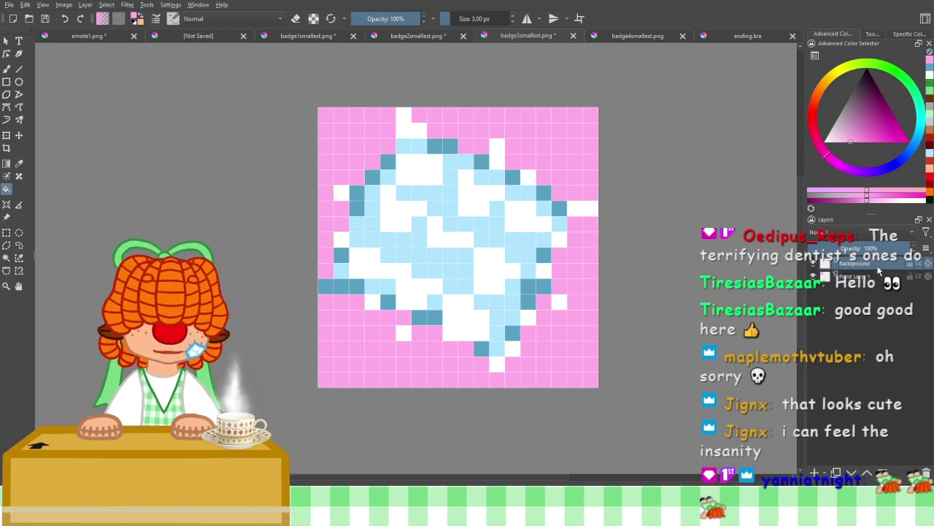
left_click(931, 83)
left_click(932, 76)
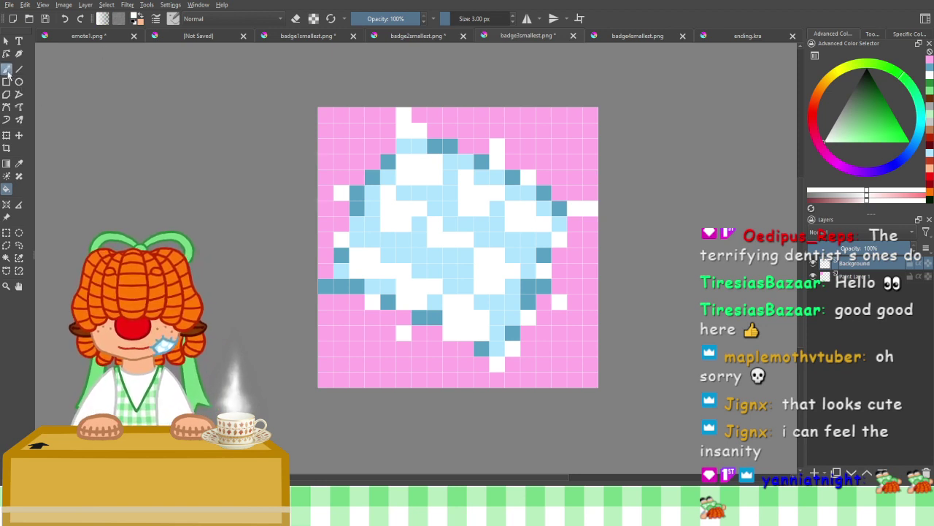
left_click(6, 70)
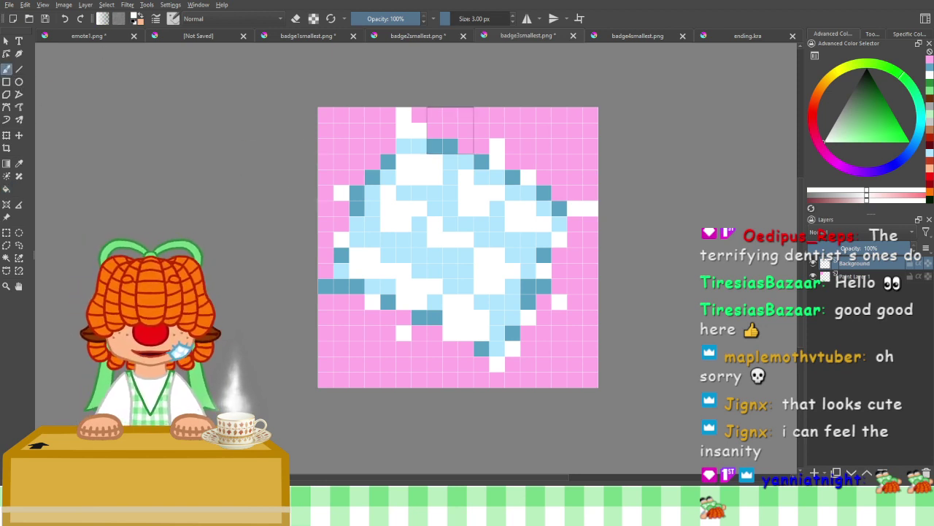
left_click(434, 129)
left_click(449, 130)
left_click(466, 146)
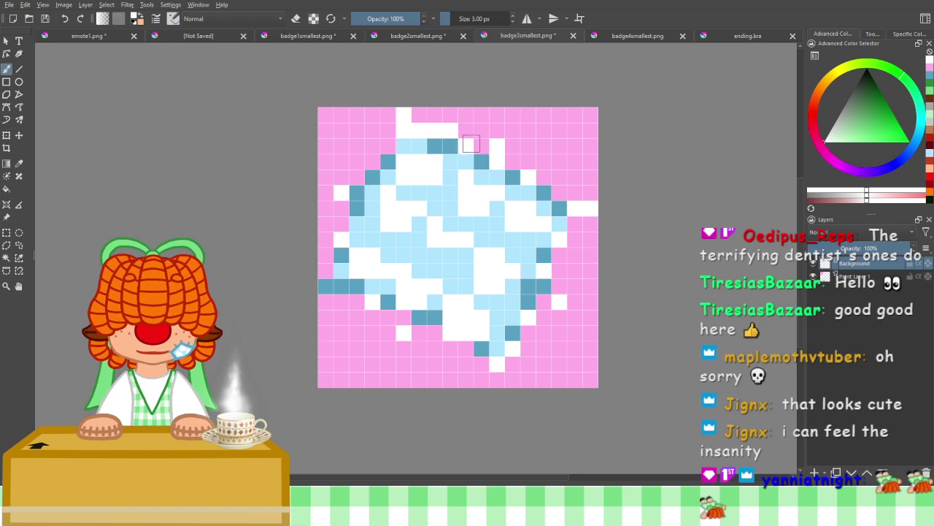
left_click(481, 146)
left_click(515, 160)
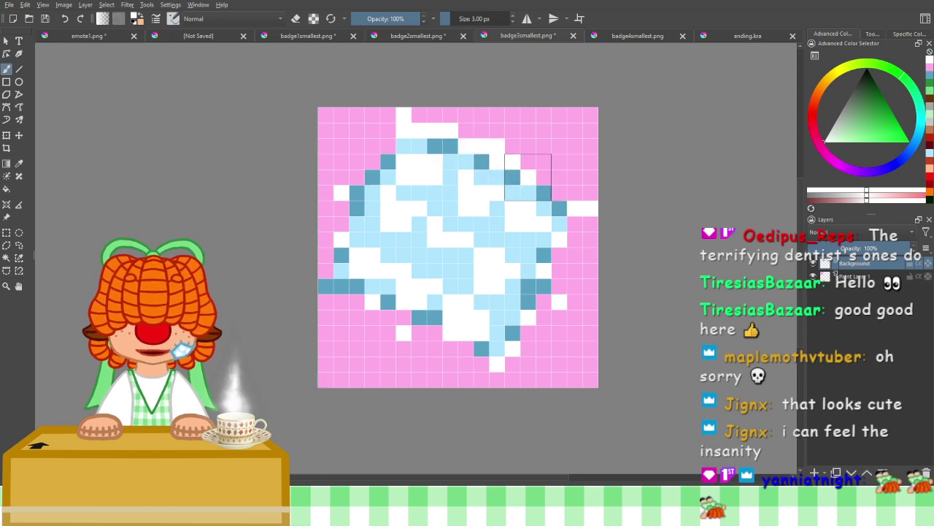
left_click(543, 176)
left_click_drag(559, 190, 575, 192)
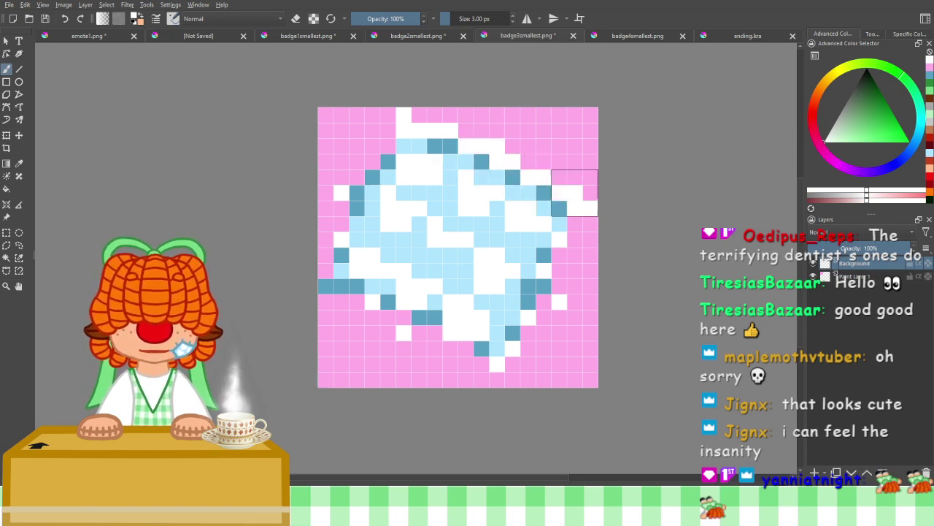
Fill the gaps in the Background layer's white outline down the badge's right and lower-right edge
left_click(575, 223)
left_click(559, 254)
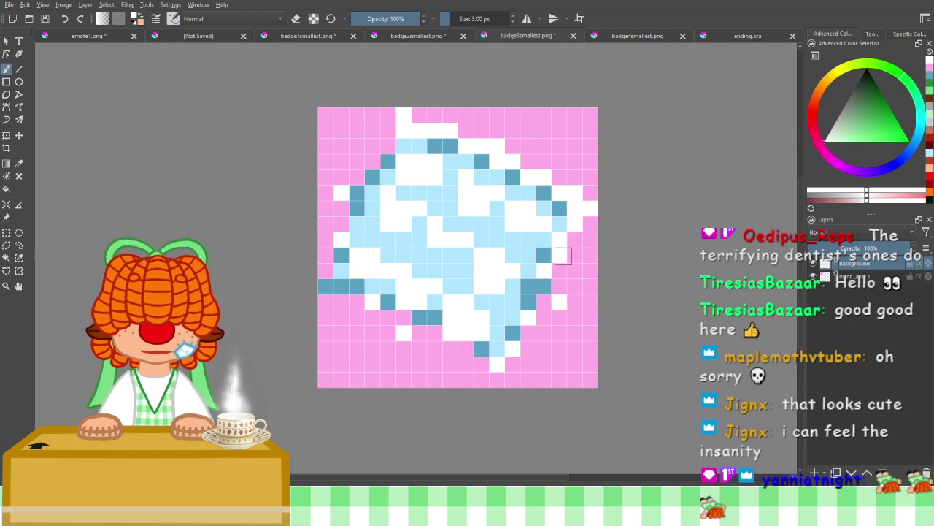
left_click(559, 270)
left_click(560, 287)
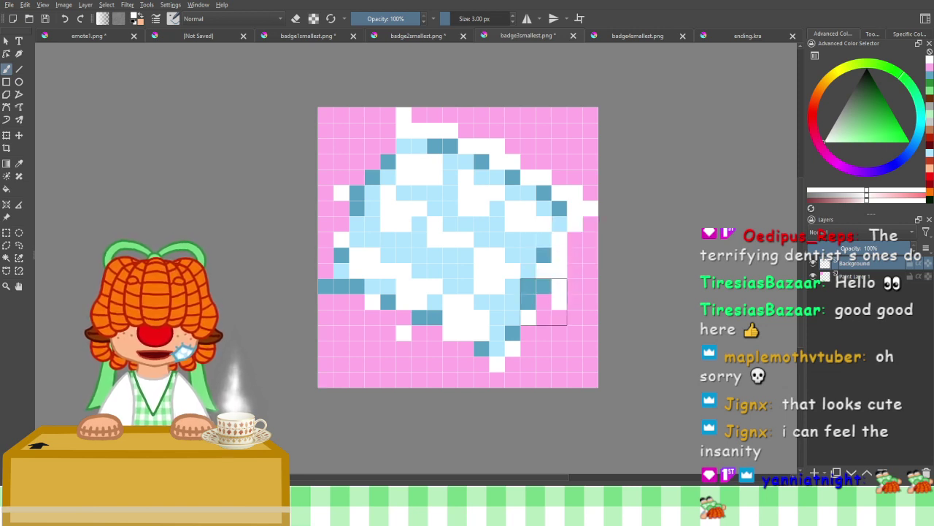
left_click(543, 302)
left_click(542, 314)
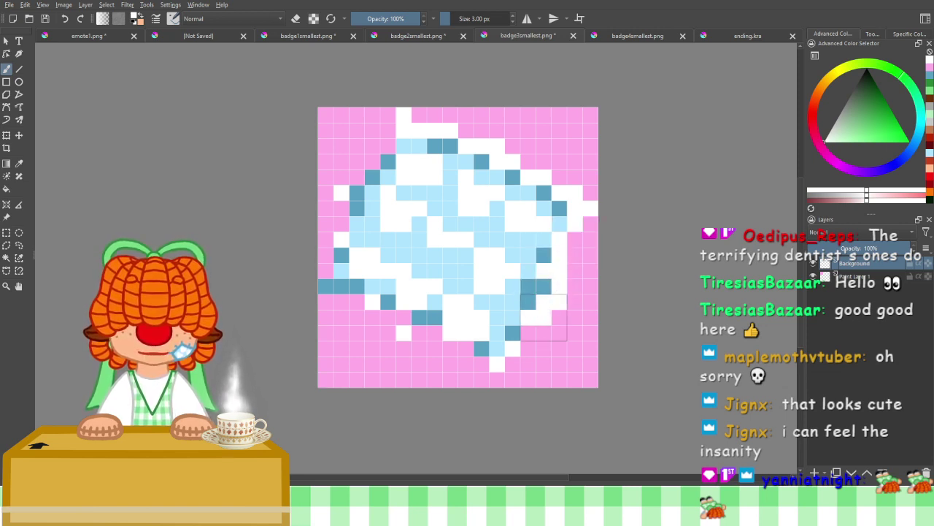
left_click(529, 333)
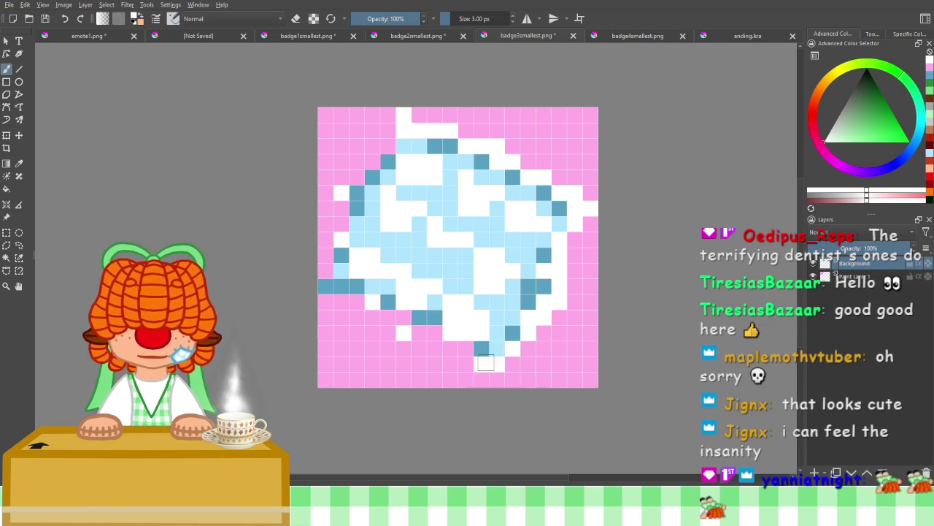
Continue the white outline along the badge's bottom and lower-left edge and around the corner at the canvas border
mouse_move(466, 348)
left_mouse_down()
mouse_move(388, 318)
mouse_move(403, 315)
mouse_move(356, 318)
mouse_move(372, 317)
mouse_move(356, 318)
mouse_move(357, 302)
mouse_move(330, 301)
left_mouse_up()
left_click(372, 317)
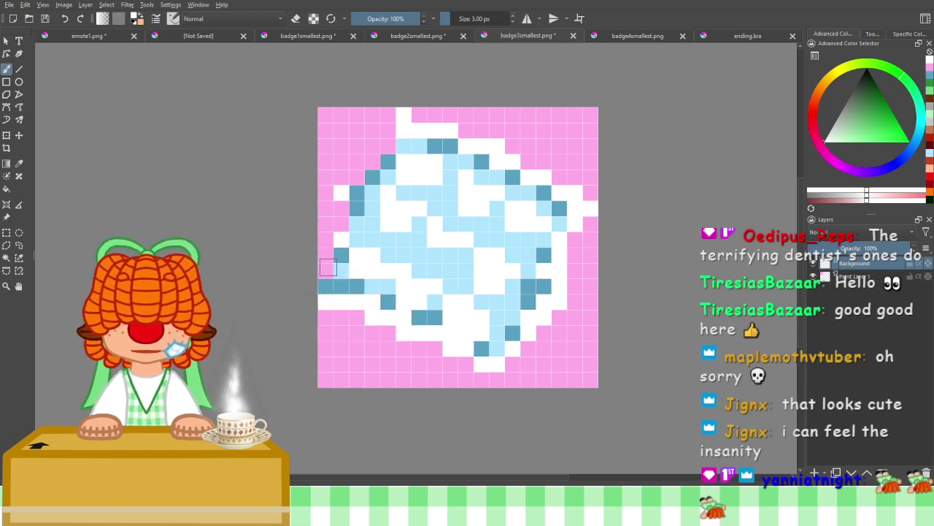
mouse_move(328, 268)
left_mouse_down()
mouse_move(325, 253)
mouse_move(326, 271)
left_mouse_up()
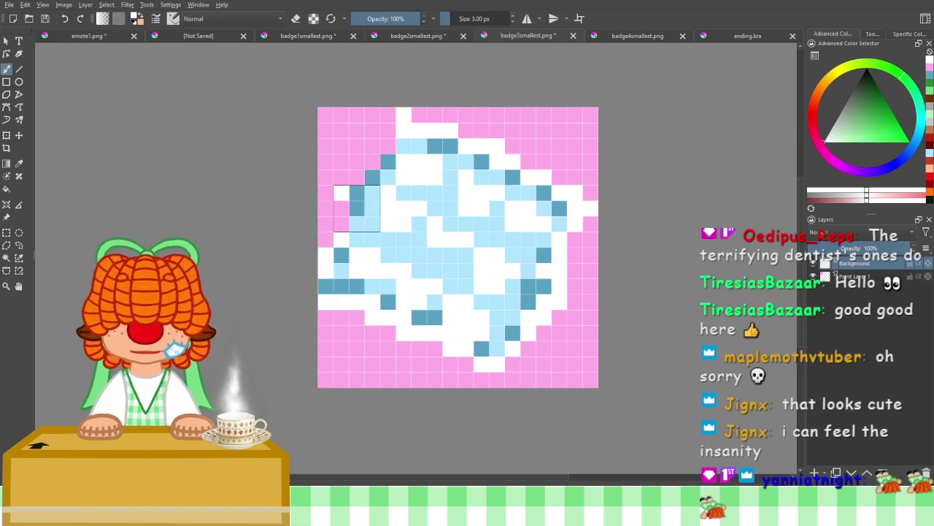
Close the white outline up the badge's left side and around its upper-left corner
left_click_drag(350, 200, 341, 224)
left_click(360, 174)
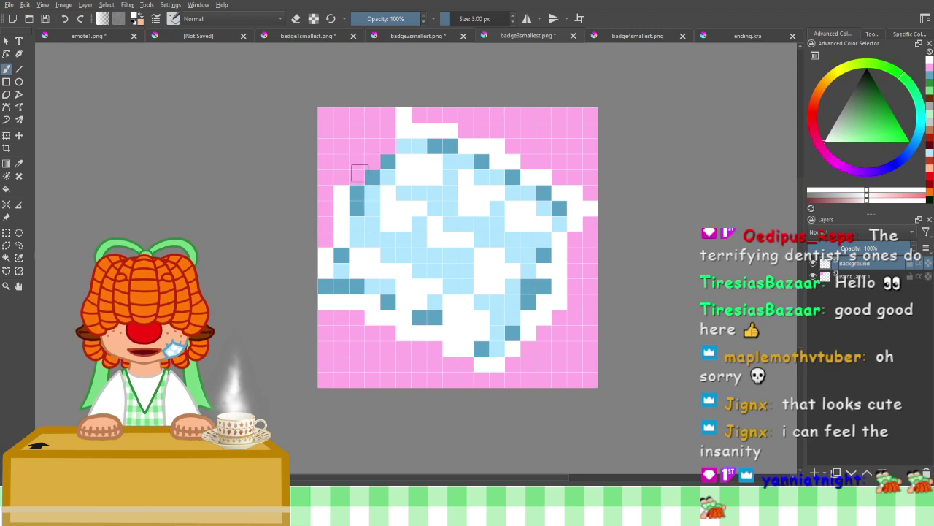
left_click(373, 161)
left_click(388, 146)
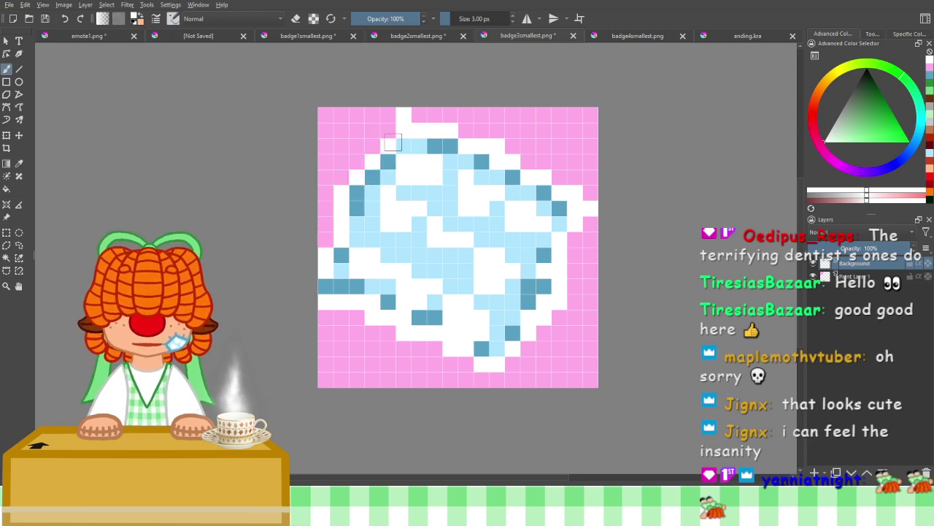
mouse_move(387, 130)
left_mouse_down()
mouse_move(387, 147)
mouse_move(341, 115)
left_mouse_up()
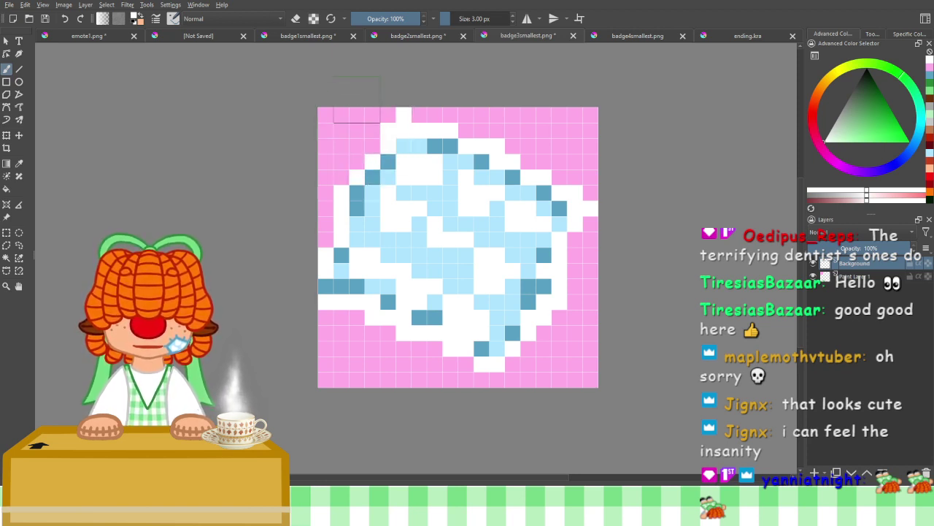
Fill the gaps in the dark blue contour along the badge's upper-right edge and around its right corner
left_click(931, 78)
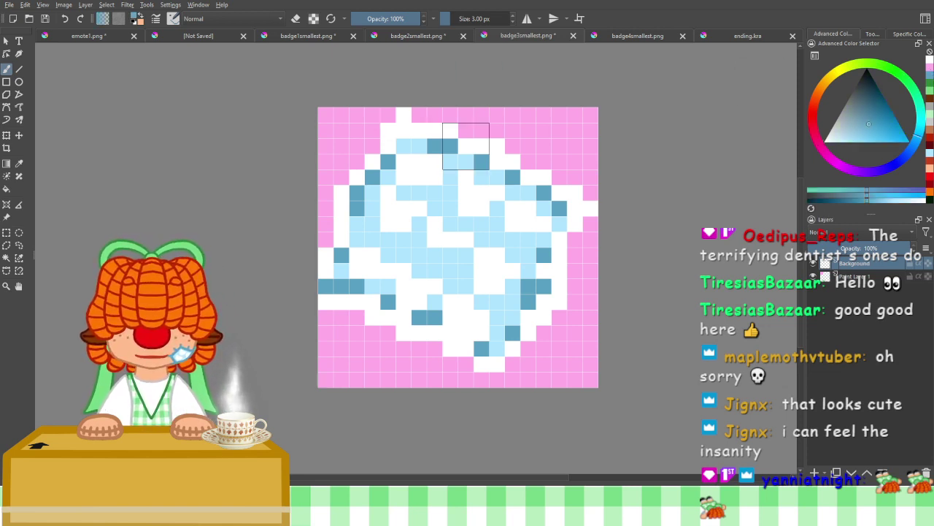
left_click_drag(465, 146, 528, 194)
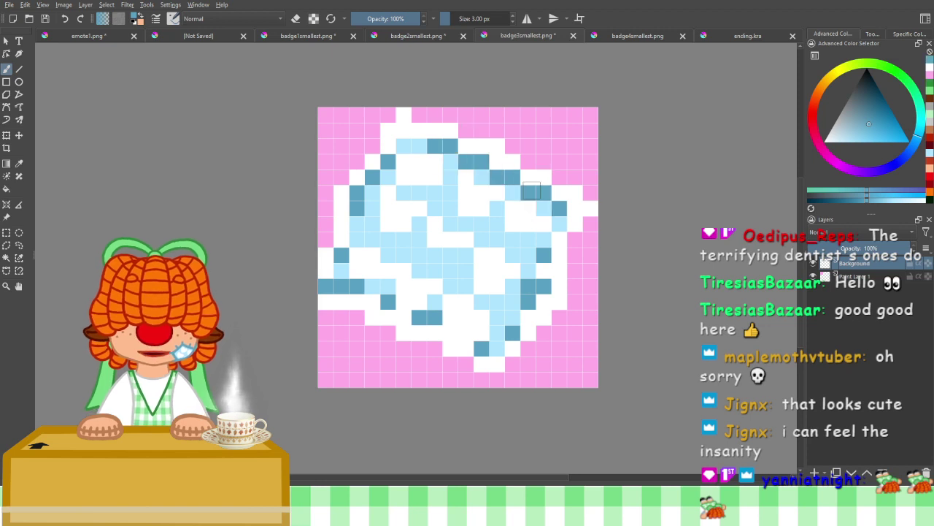
left_click(575, 208)
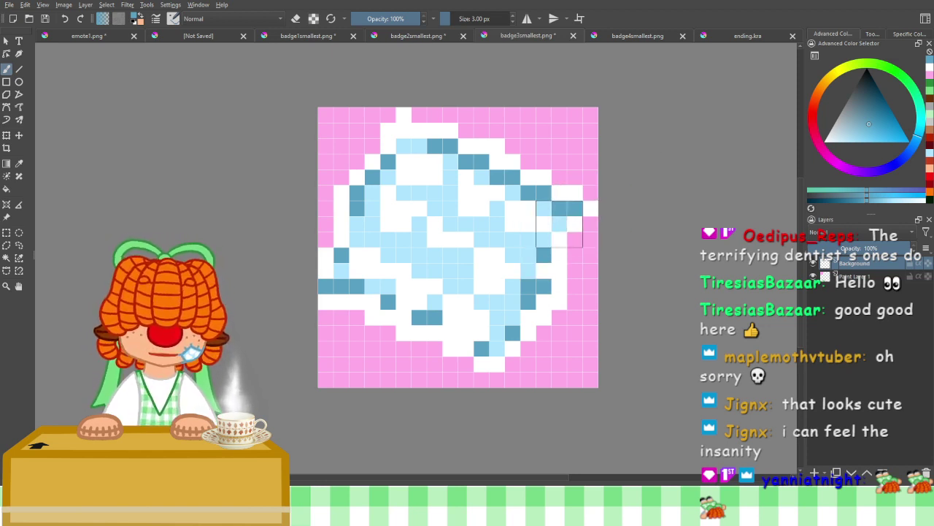
left_click(560, 224)
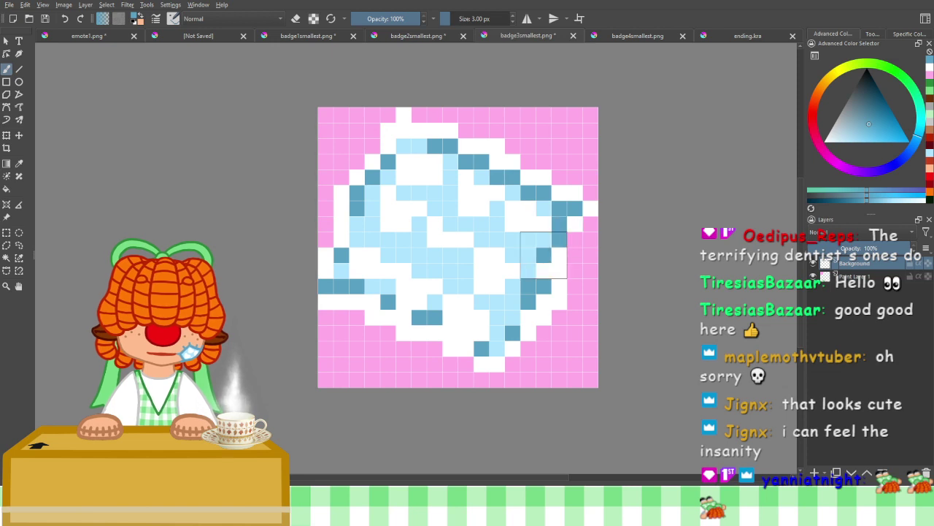
left_click(555, 242)
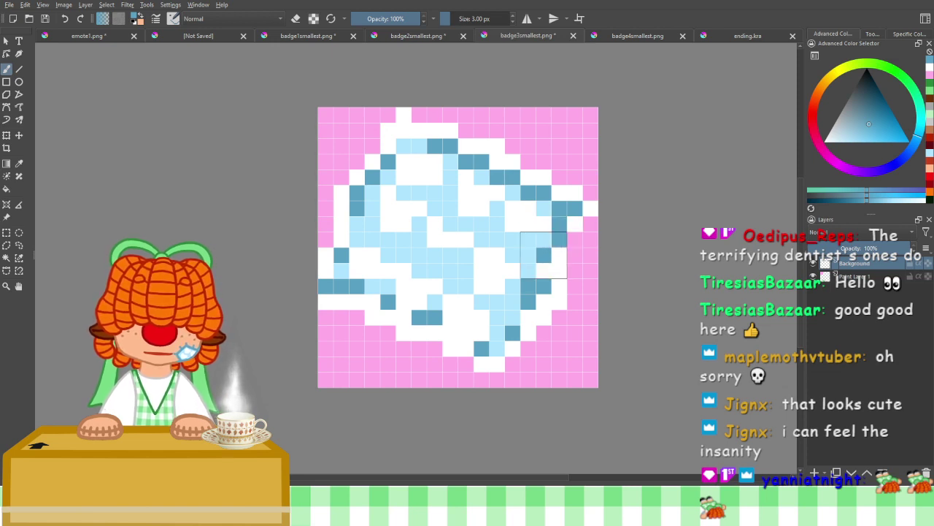
Try extending the dark blue contour straight down the badge's lower-right side, check it at a smaller zoom, and undo those pixels
left_click(541, 274)
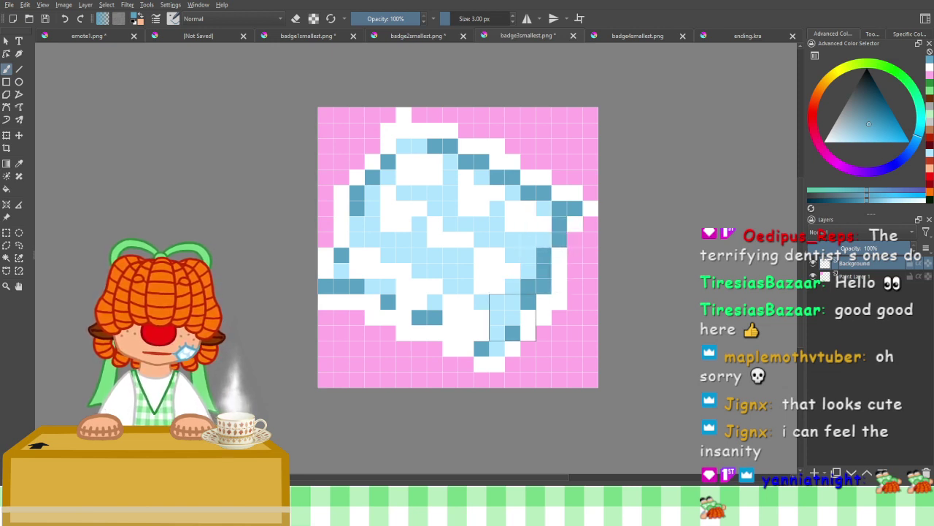
left_click(527, 318)
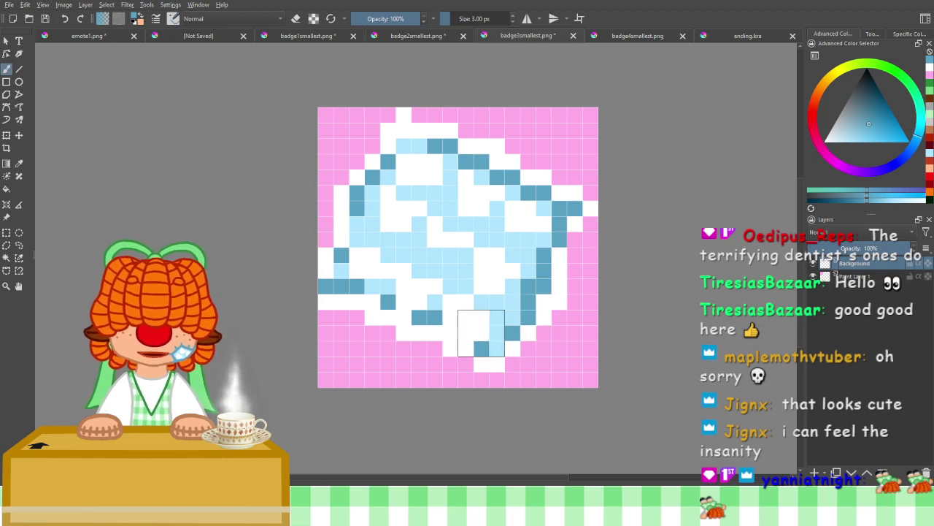
scroll(482, 330, "down", 7)
scroll(501, 347, "up", 4)
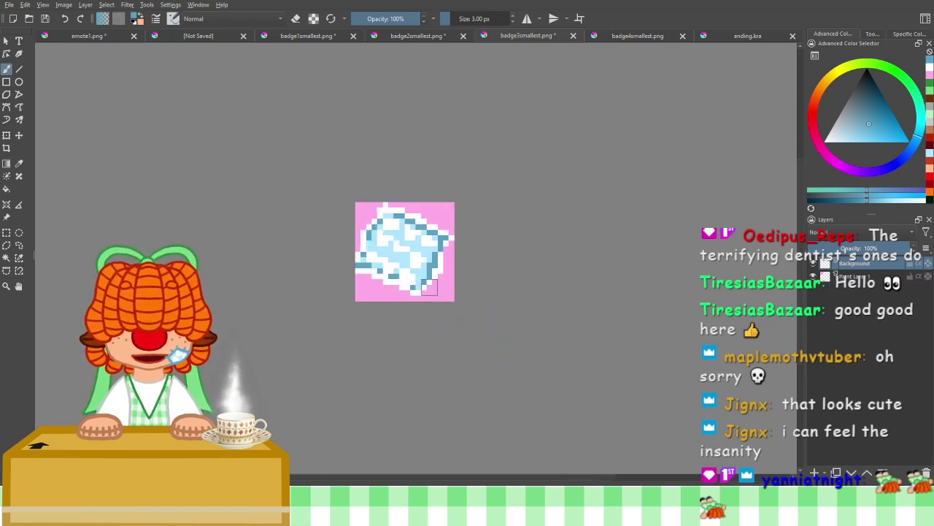
scroll(429, 287, "up", 2)
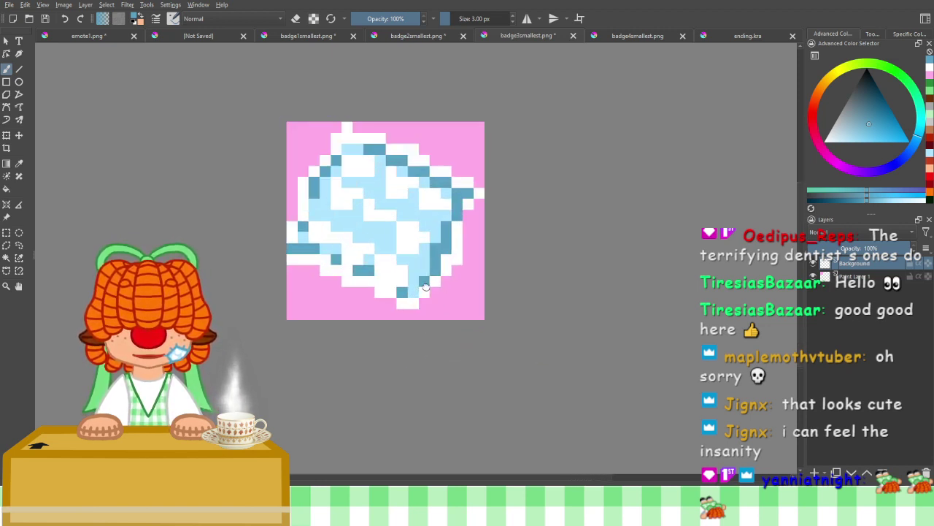
left_click(62, 22)
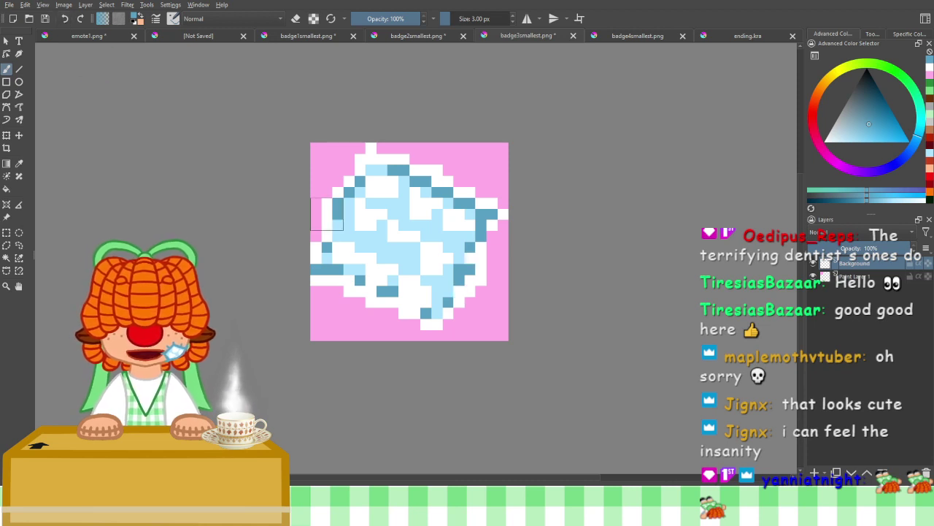
Paint the dark blue contour one pixel further inward down the badge's lower-right side
scroll(327, 213, "up", 1)
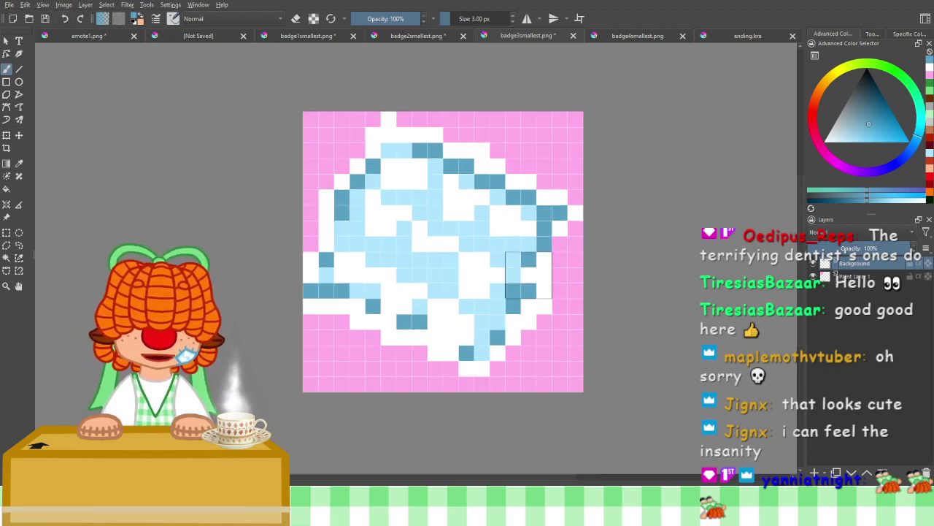
left_click(516, 277)
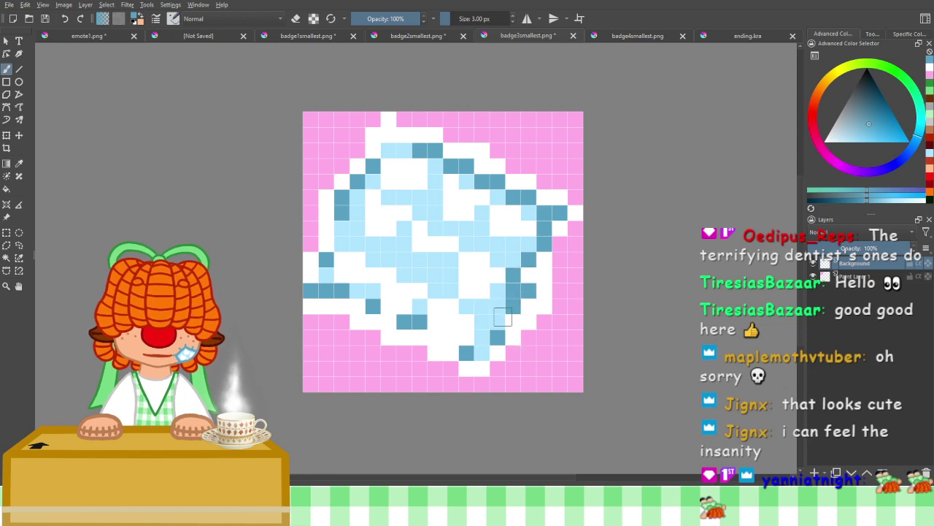
left_click(501, 321)
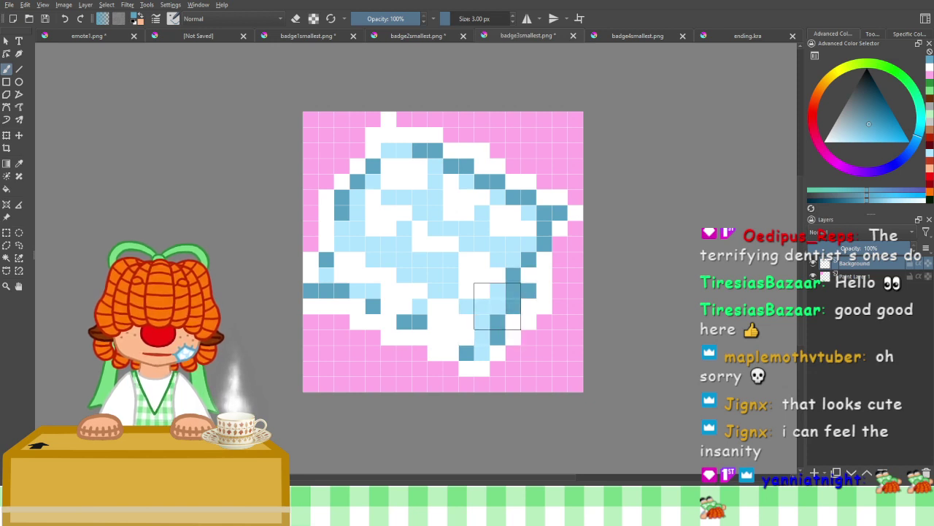
left_click(497, 307)
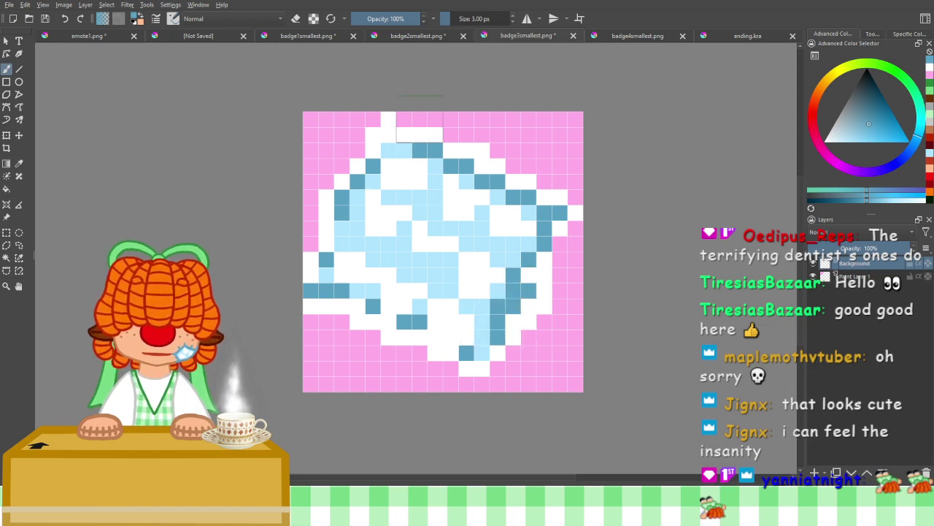
left_click(497, 337)
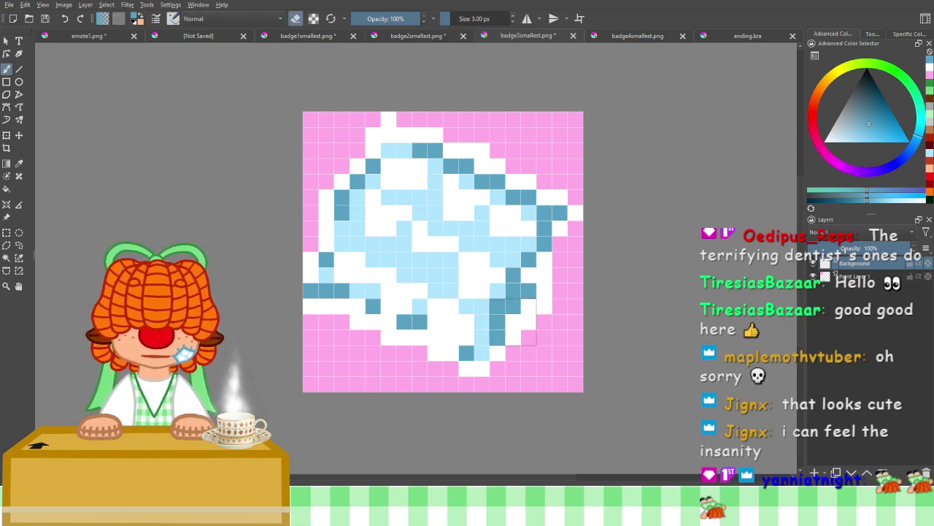
Erase the extra dark blue pixel inside the badge's lower-right edge and repaint that spot white
left_click(513, 308)
left_click(295, 18)
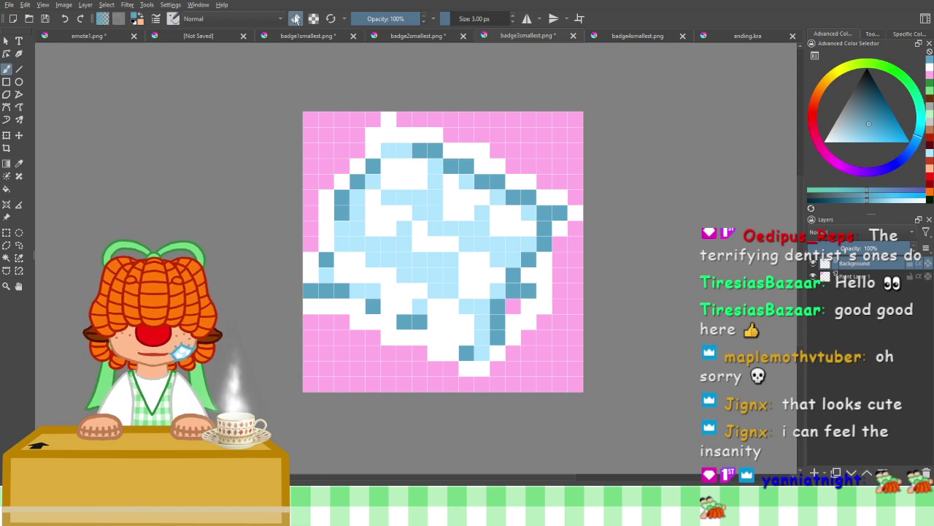
left_click(929, 73)
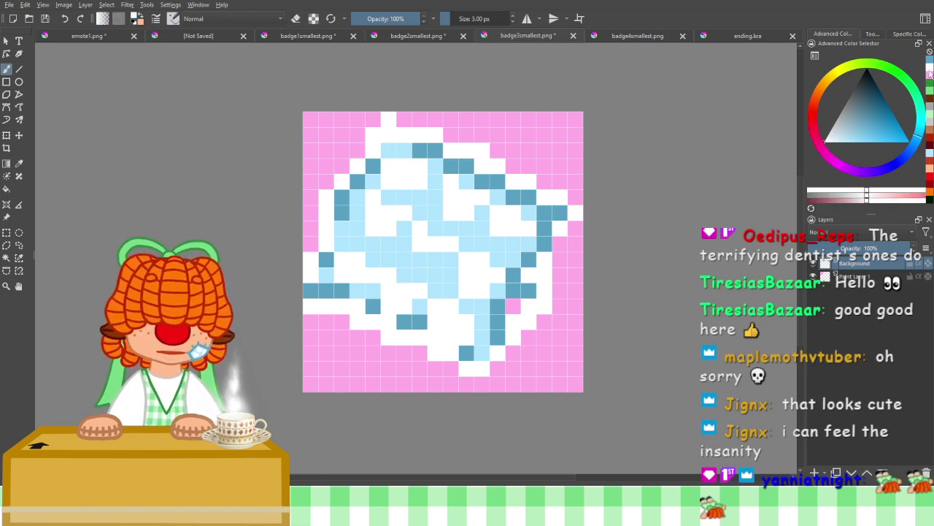
left_click(513, 306)
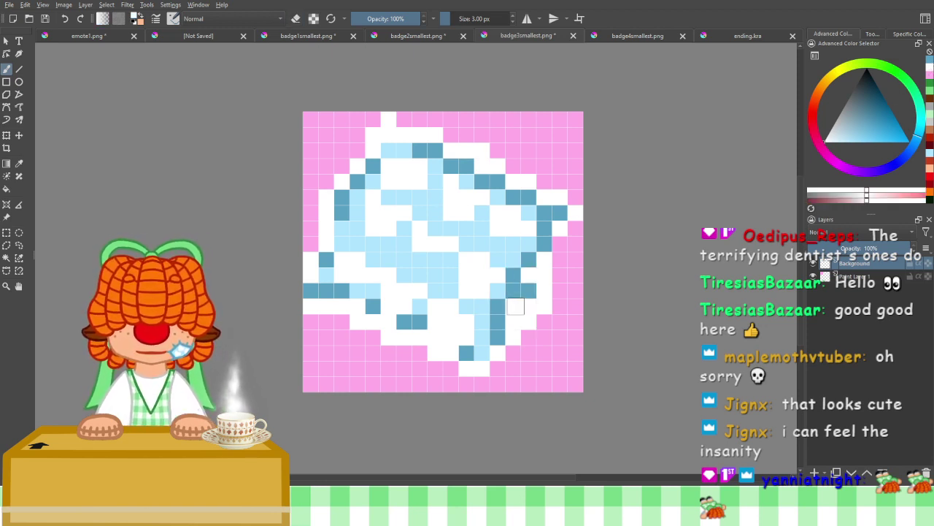
Fill the gaps in the dark blue contour around the badge's bottom corner and along its lower-left edge
left_click(929, 73)
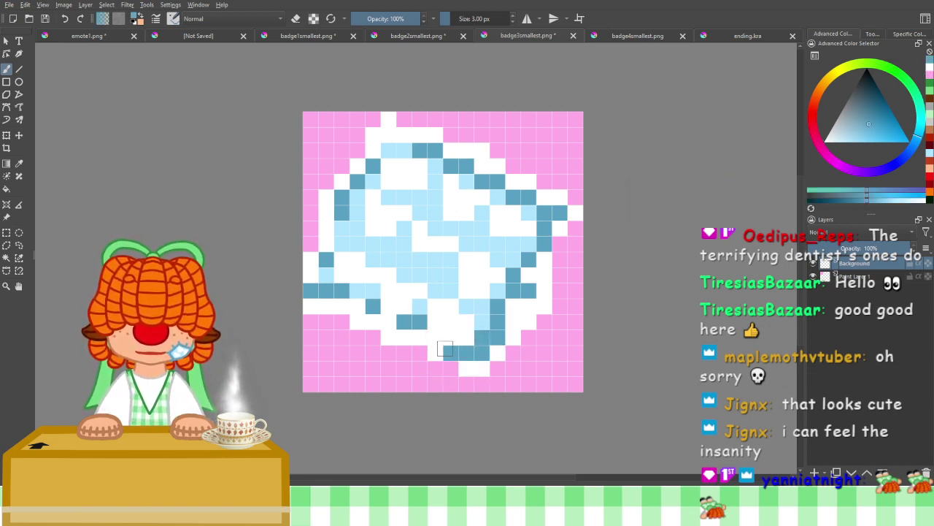
left_click(450, 338)
left_click(435, 338)
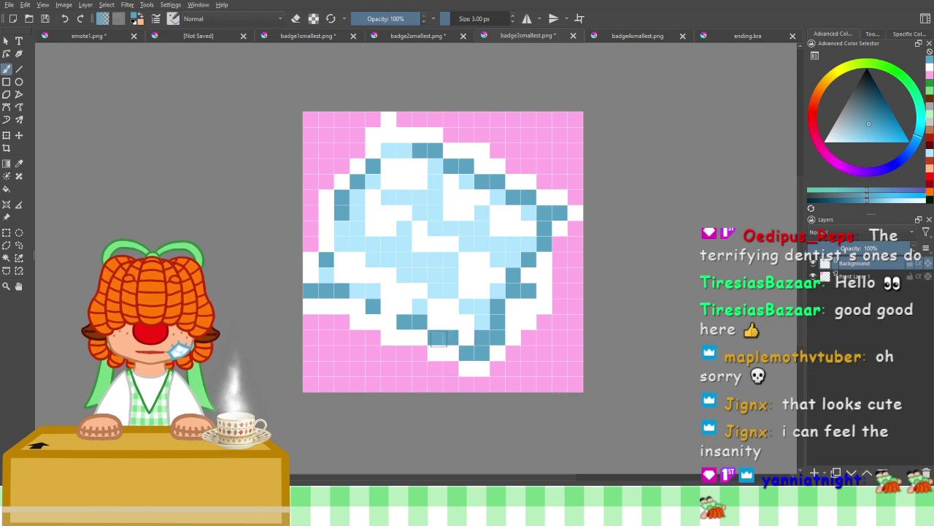
left_click(390, 320)
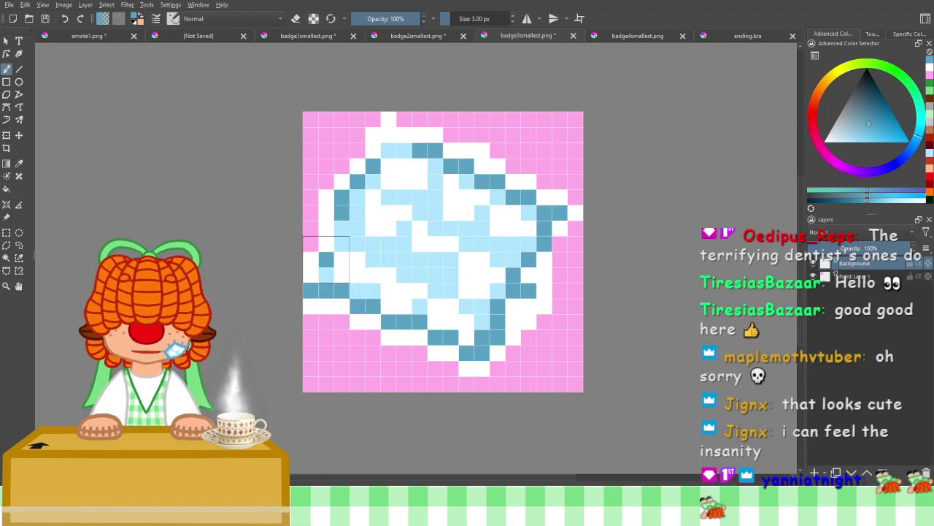
Complete the dark blue contour up the badge's left side and around its top corner point
left_click_drag(327, 227, 322, 274)
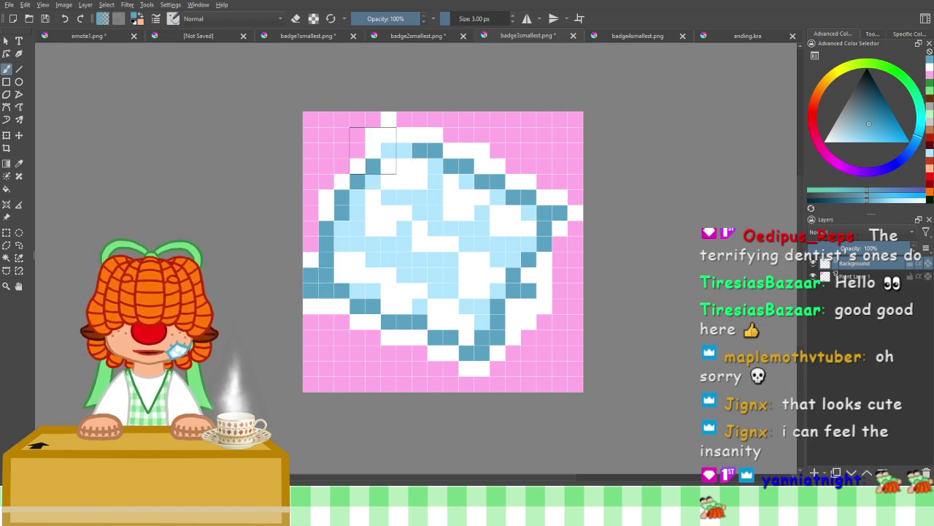
left_click_drag(386, 154, 392, 137)
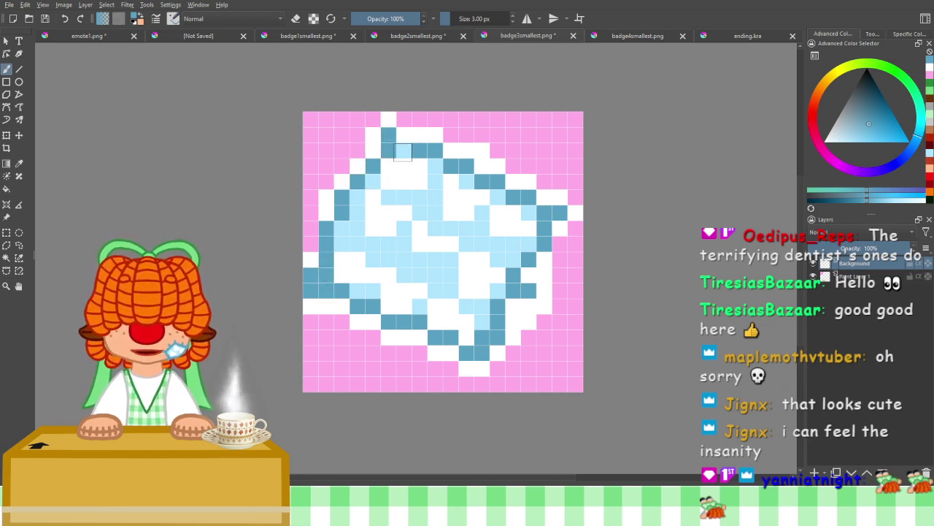
left_click(404, 151)
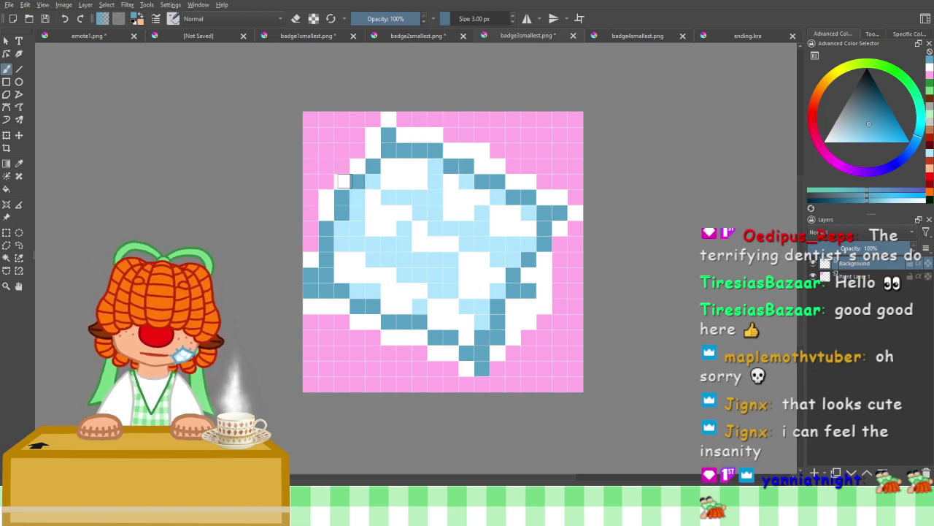
Paint white around the badge's bottom tip and over the excess dark blue pixels at its left corner
scroll(327, 202, "down", 4)
scroll(326, 210, "down", 2)
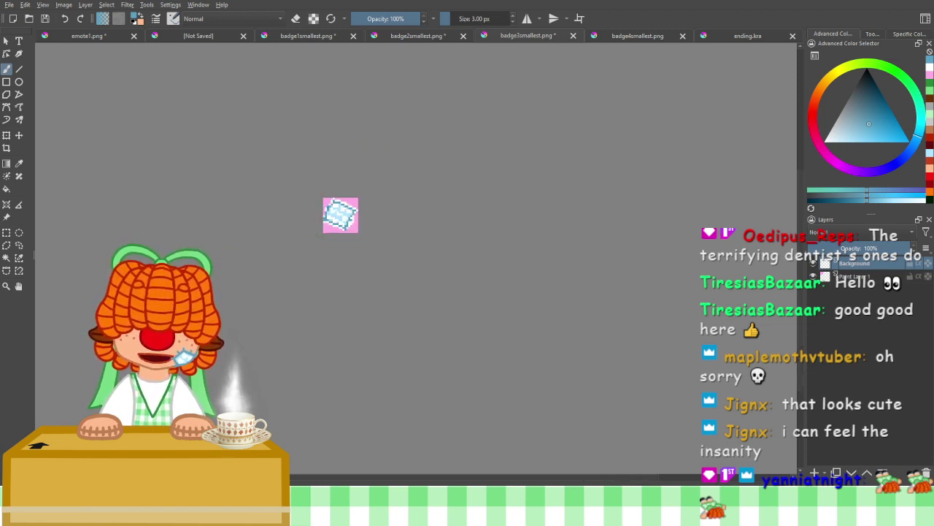
mouse_move(324, 232)
left_mouse_down()
mouse_move(400, 204)
mouse_move(351, 358)
left_mouse_up()
scroll(400, 205, "up", 5)
left_click_drag(436, 260, 467, 241)
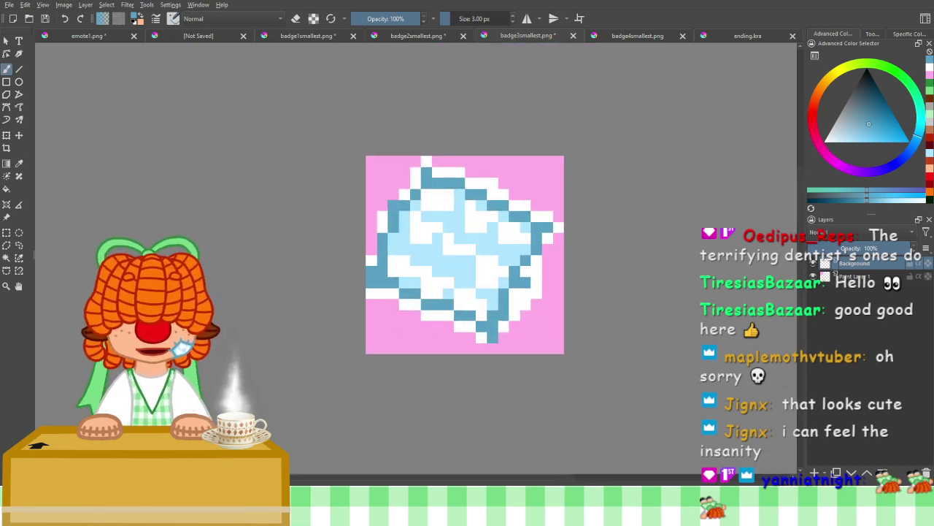
left_click(931, 67)
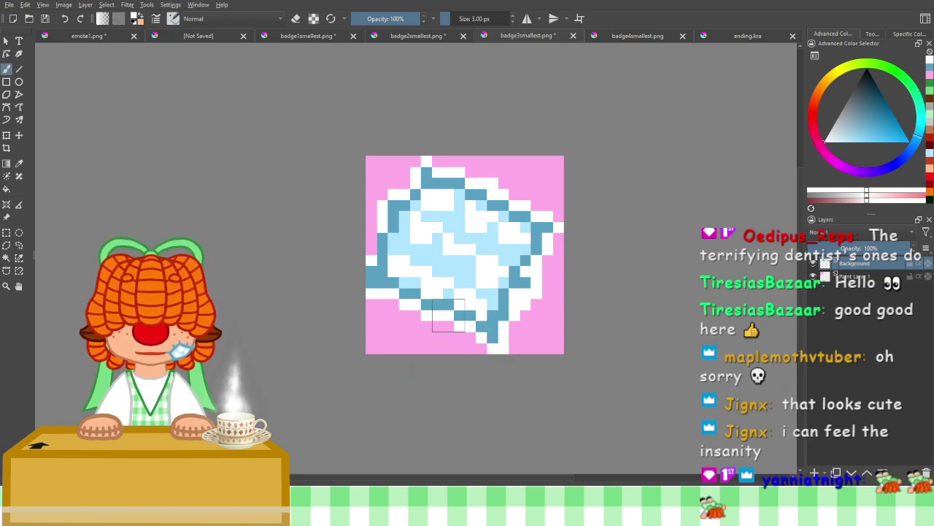
left_click_drag(482, 310, 459, 286)
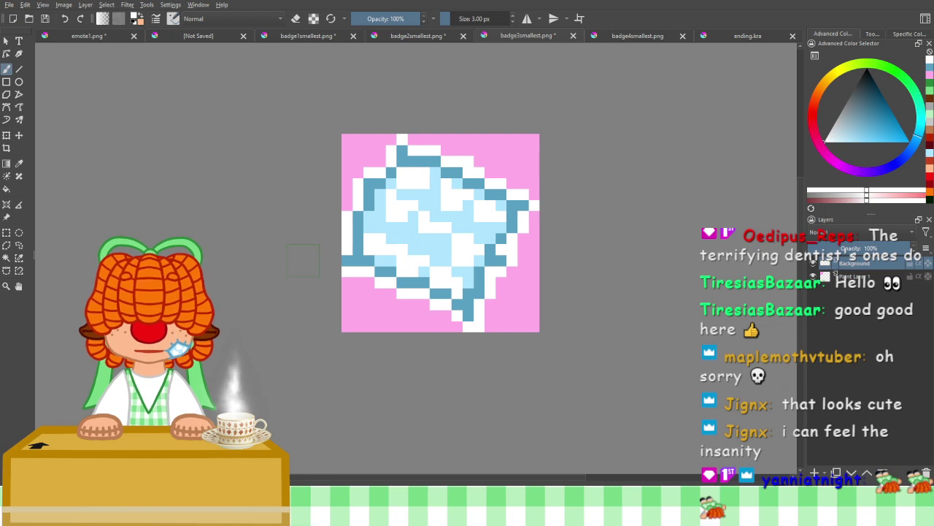
Rework the badge's inner shading with white pixels across the middle and light blue pixels in the upper centre
scroll(314, 249, "down", 5)
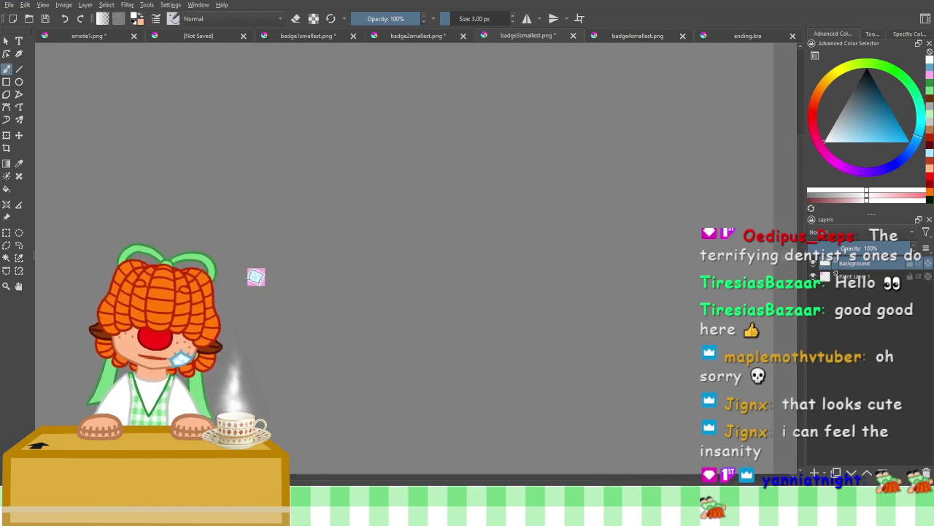
scroll(324, 299, "up", 6)
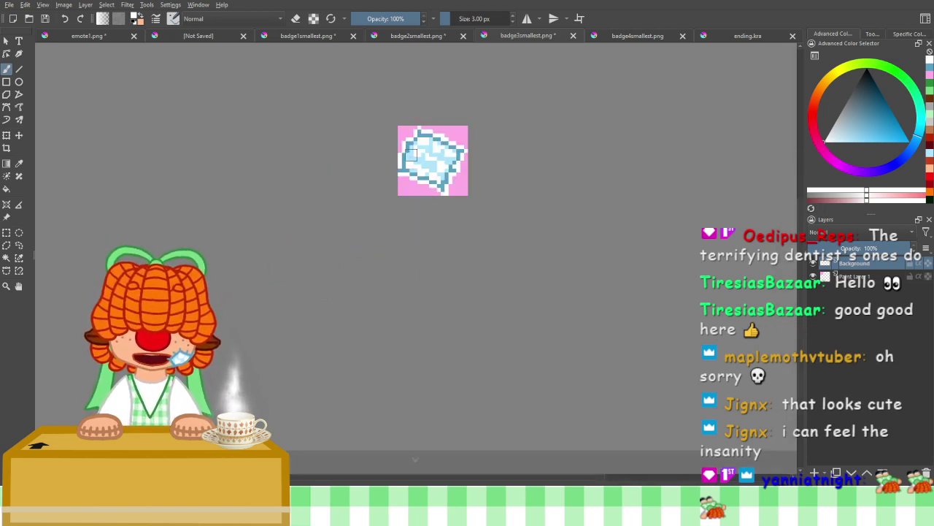
scroll(409, 156, "up", 2)
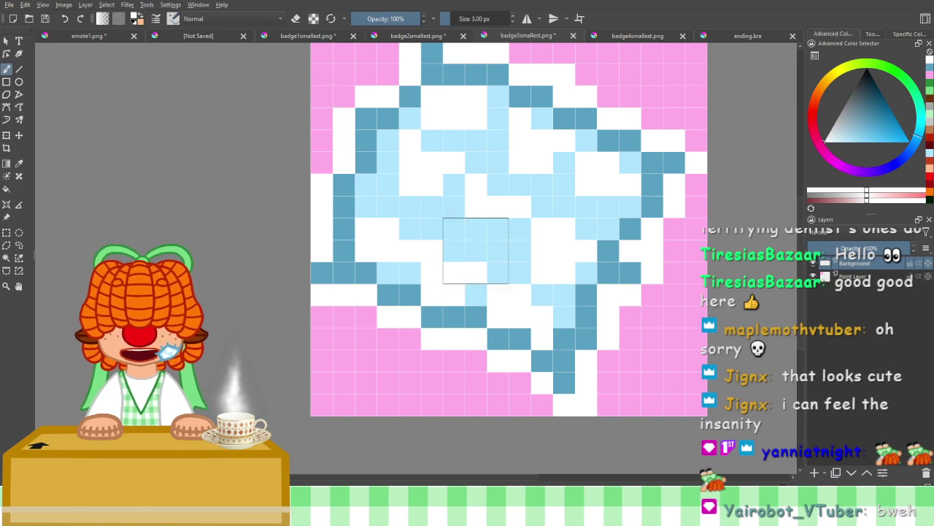
left_click_drag(498, 220, 479, 223)
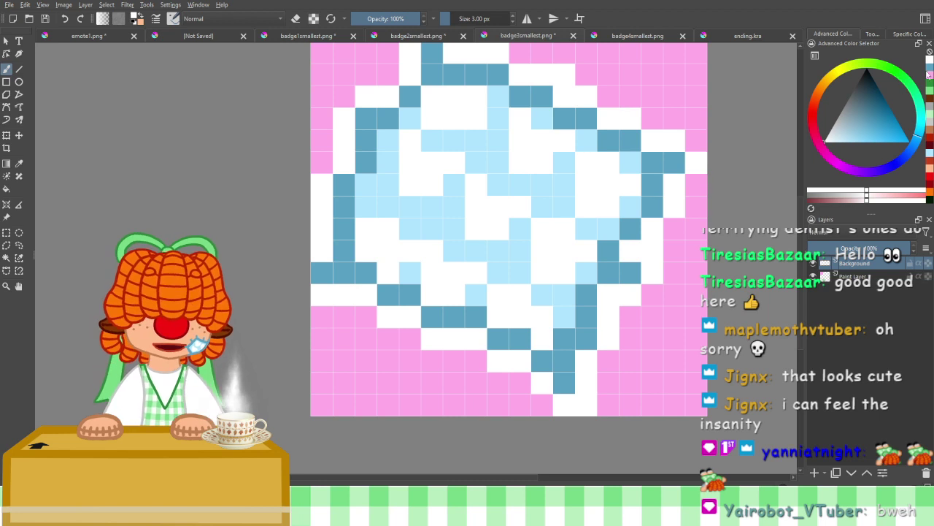
left_click(930, 154)
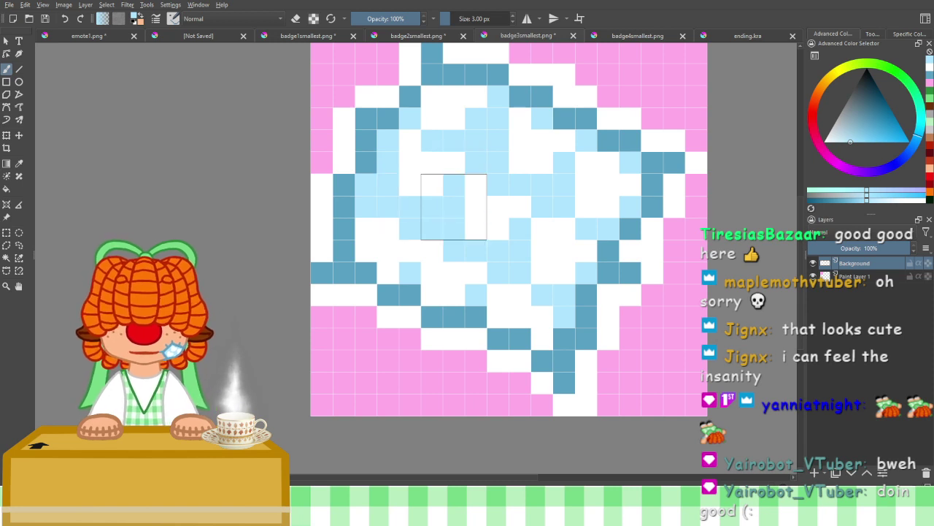
Check the finished light blue badge at smaller zooms and delete its pink backing layer
scroll(445, 206, "down", 5)
left_click_drag(423, 238, 416, 239)
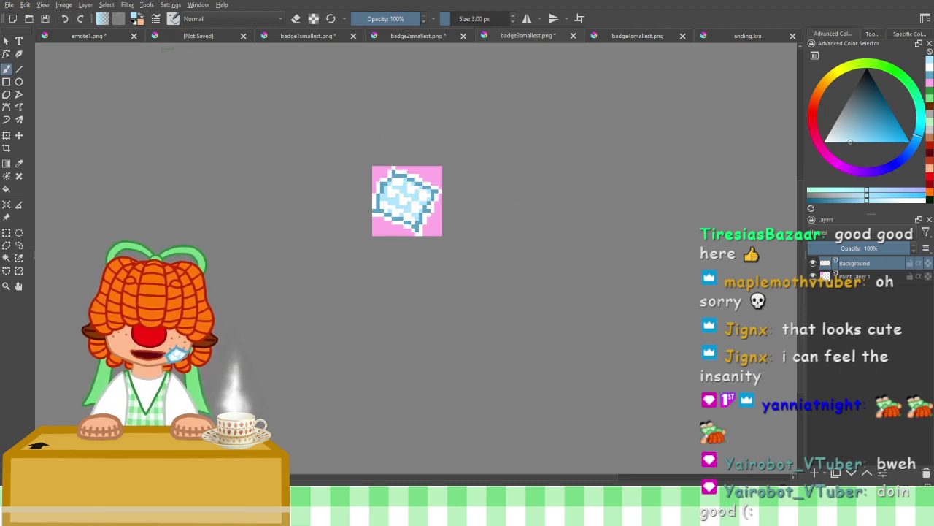
scroll(443, 240, "up", 1)
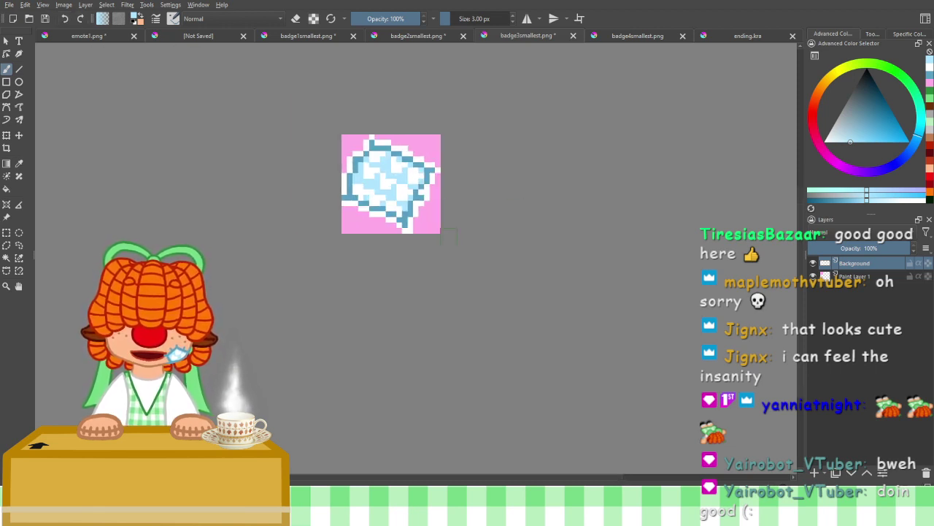
scroll(443, 241, "down", 4)
scroll(437, 223, "up", 6)
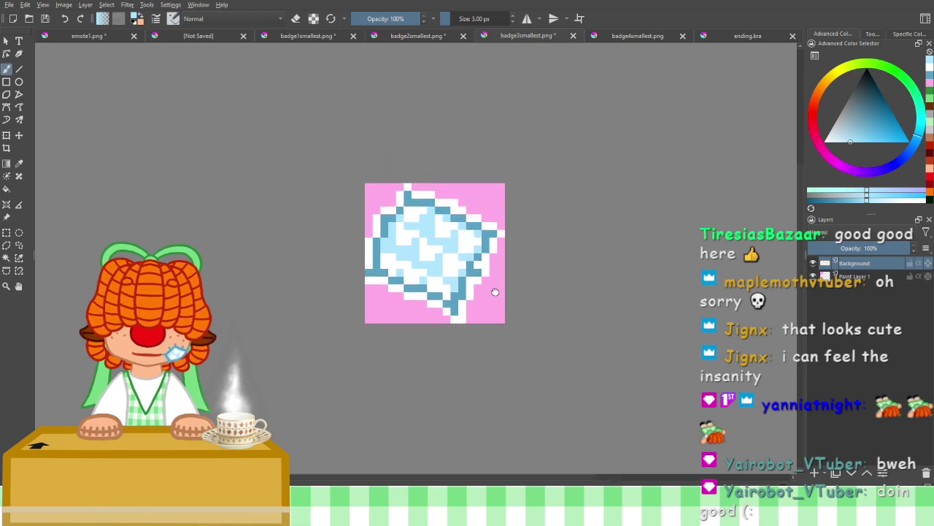
left_click_drag(446, 263, 516, 292)
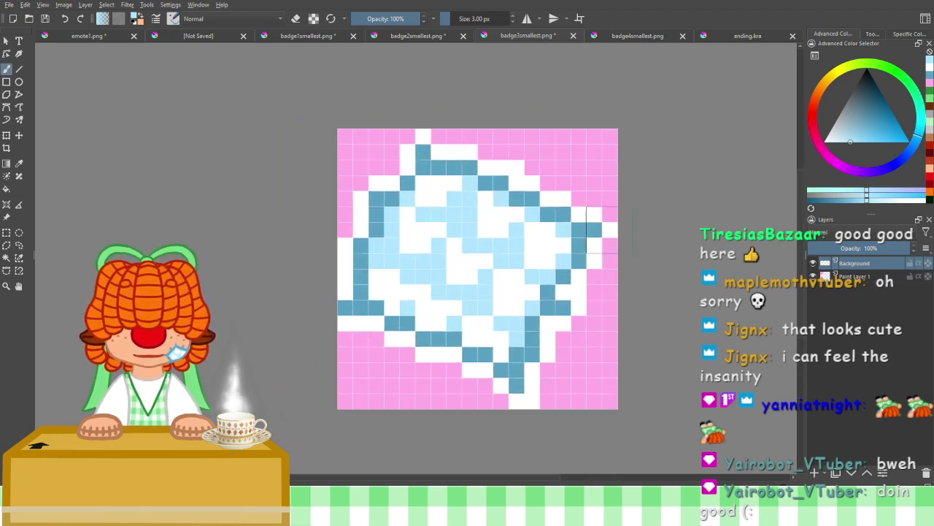
left_click(854, 281)
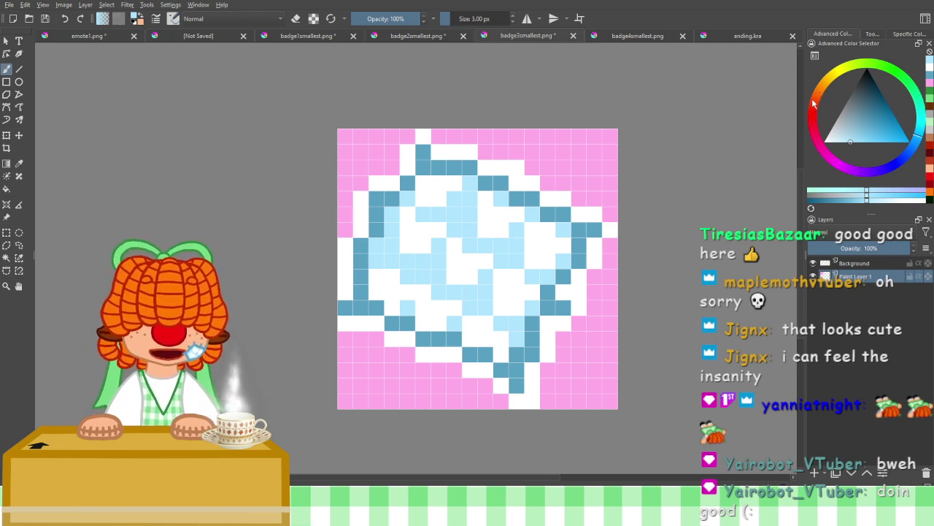
key("shift+Delete")
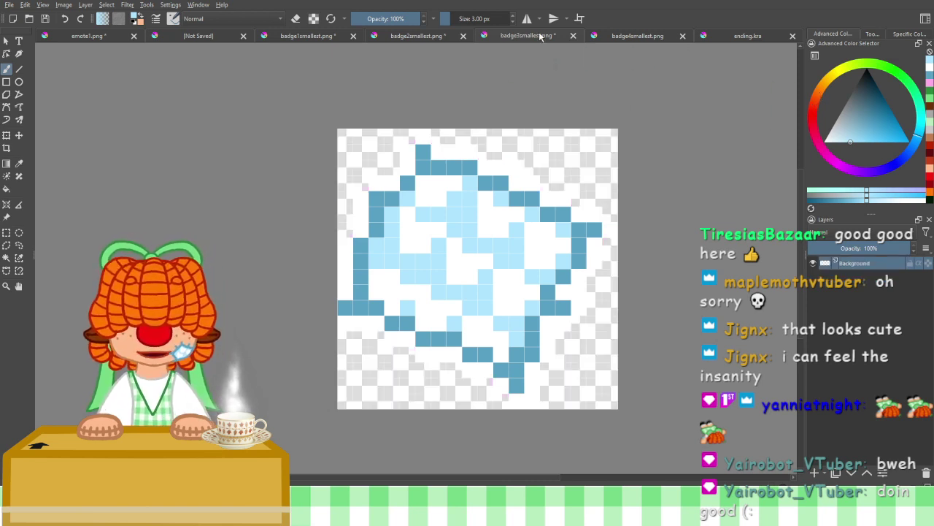
Switch to the badge4smallest image and add one new paint layer beneath the heart's Background layer
left_click(650, 38)
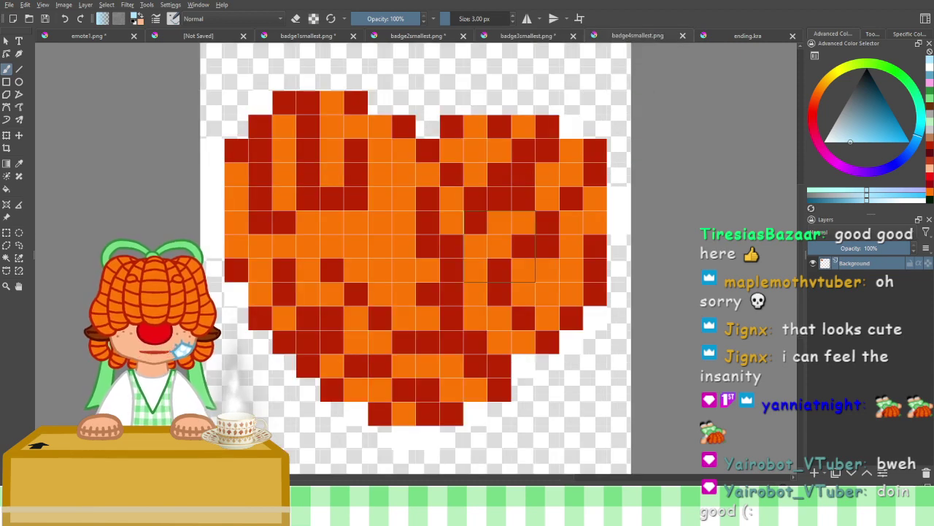
left_click_drag(505, 247, 544, 217)
scroll(545, 218, "down", 5)
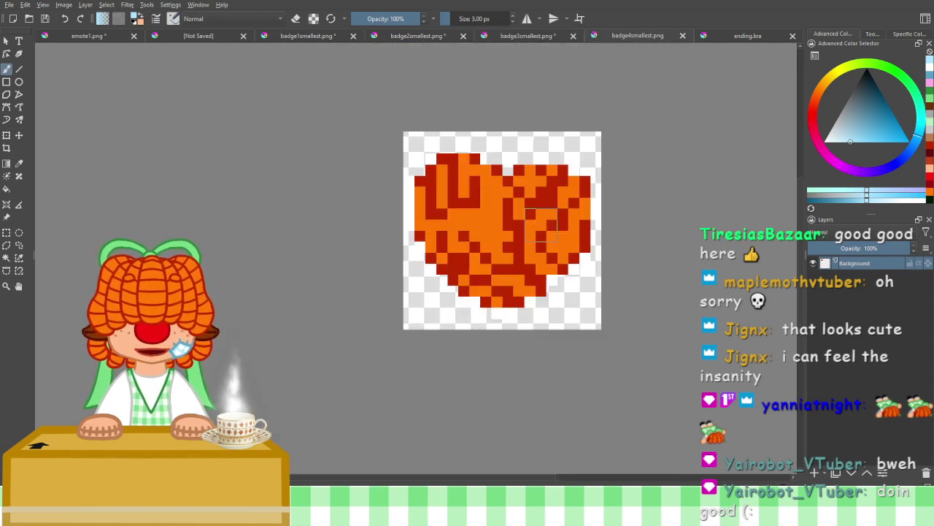
scroll(545, 223, "up", 3)
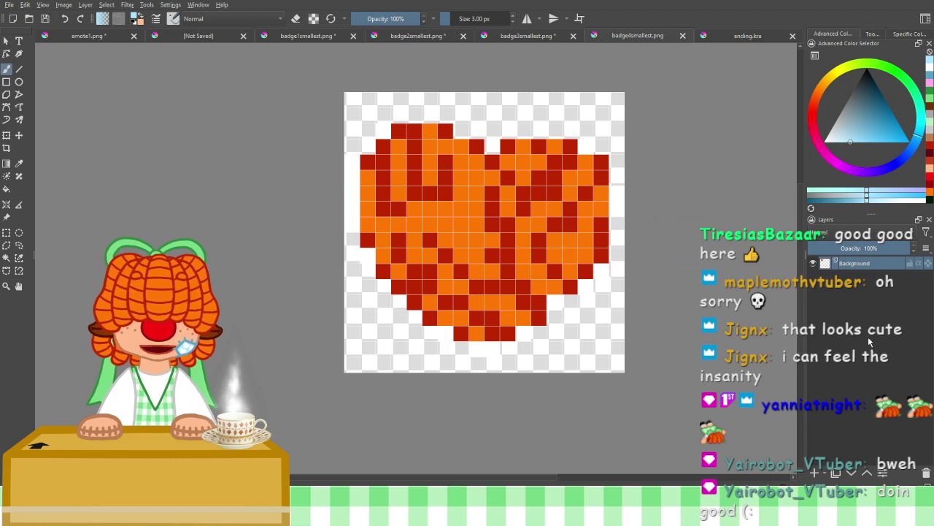
left_click(814, 472)
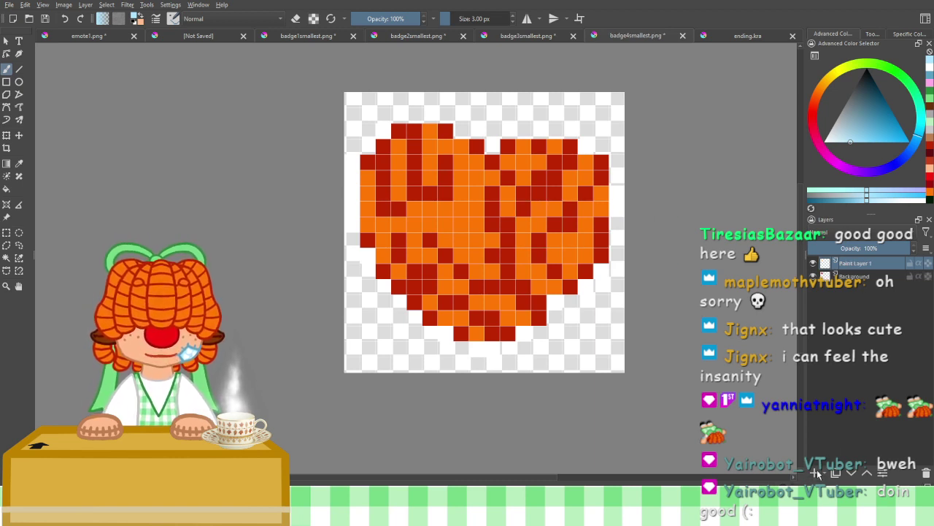
left_click(815, 472)
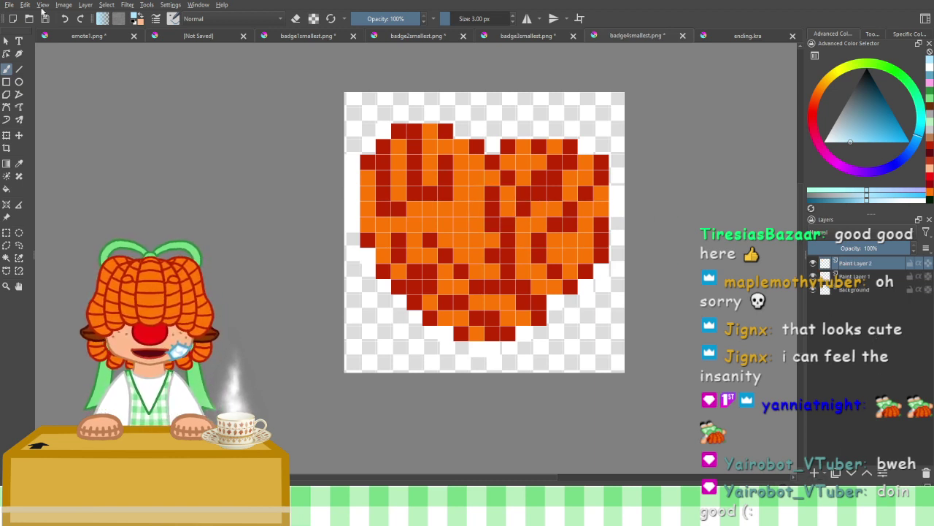
left_click(69, 19)
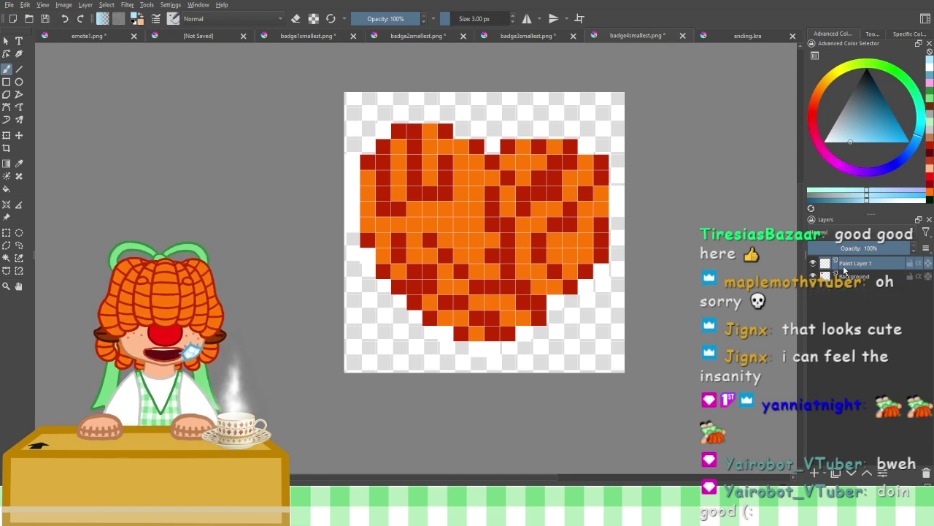
left_click_drag(843, 266, 849, 285)
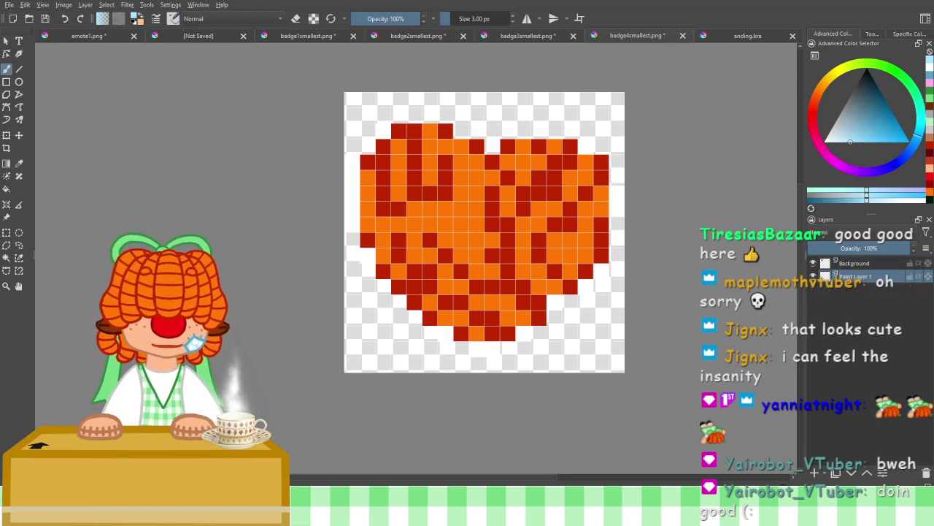
Fill the new bottom layer with pink and make the heart's Background layer active for brush painting
left_click(931, 83)
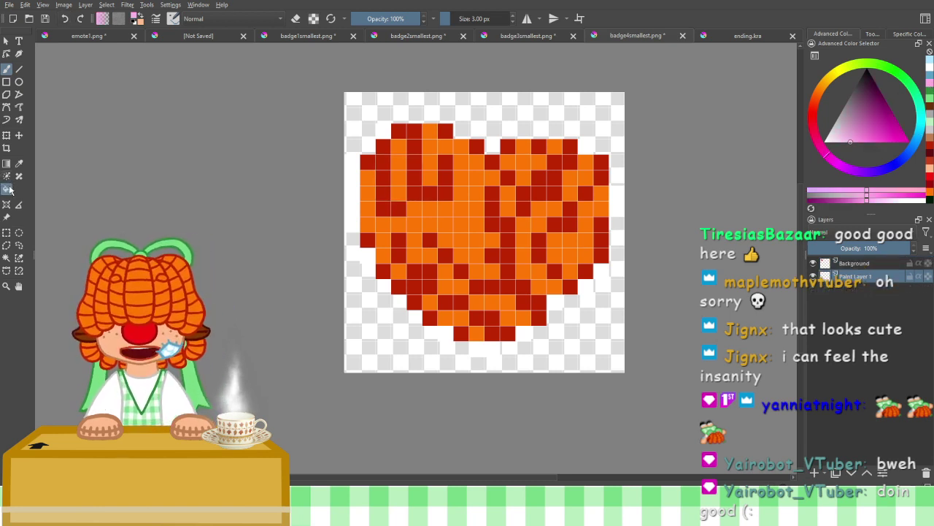
left_click(8, 189)
left_click(591, 129)
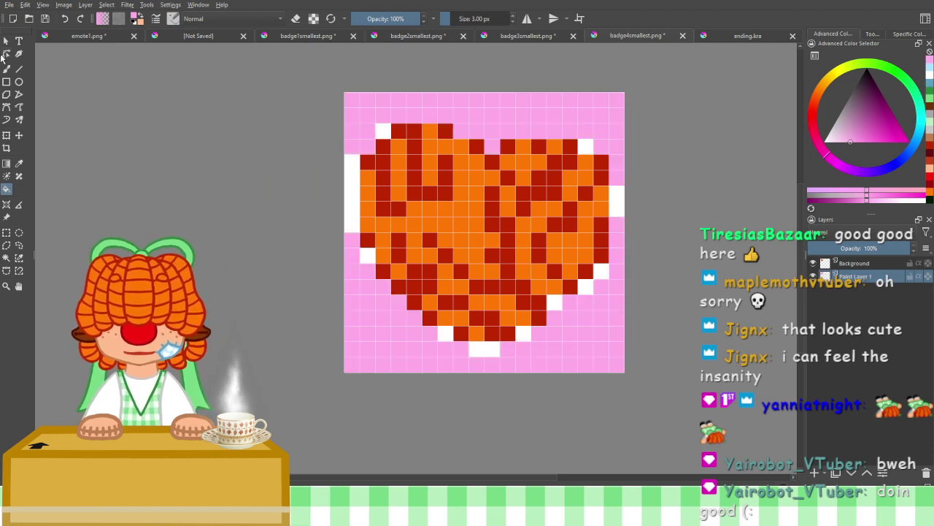
left_click(7, 69)
left_click(859, 267)
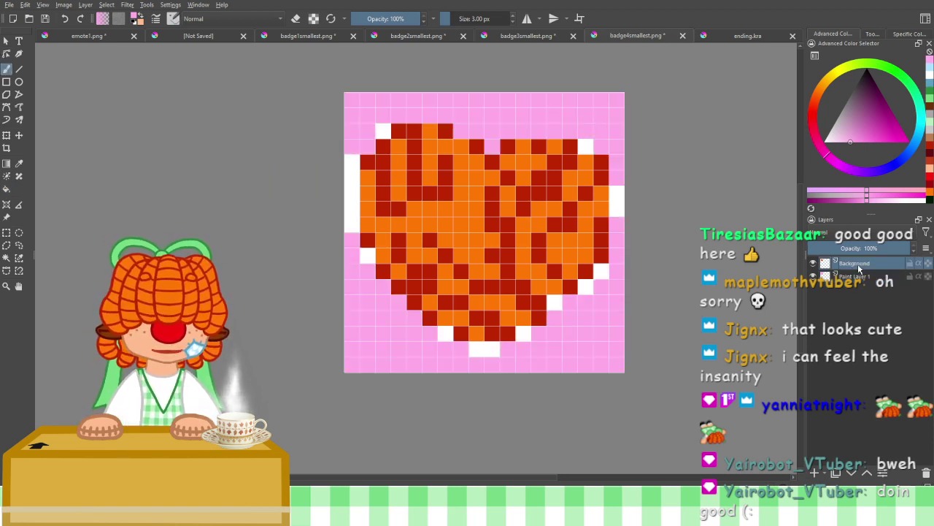
scroll(475, 193, "up", 1)
scroll(477, 193, "down", 1)
left_click_drag(477, 209, 523, 230)
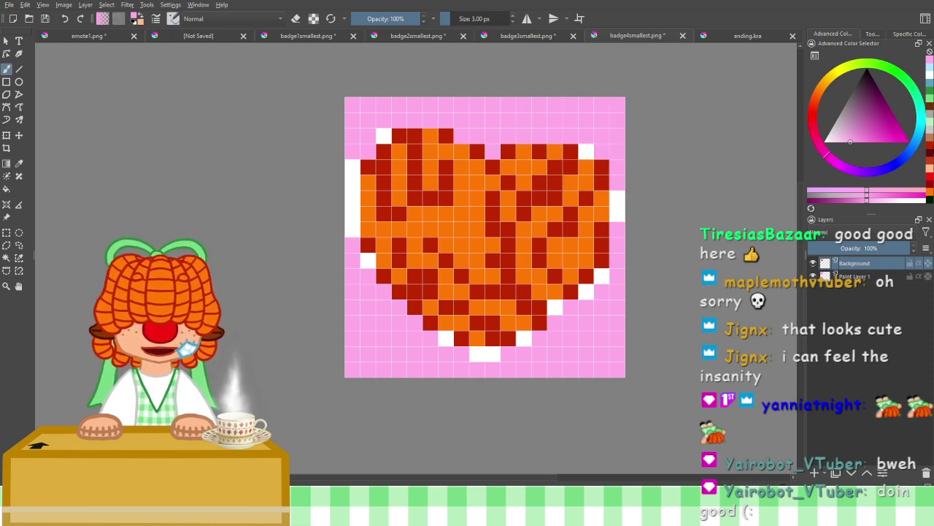
Paint a white pixel outline over the heart's upper right lobe and down its right side
left_click(931, 75)
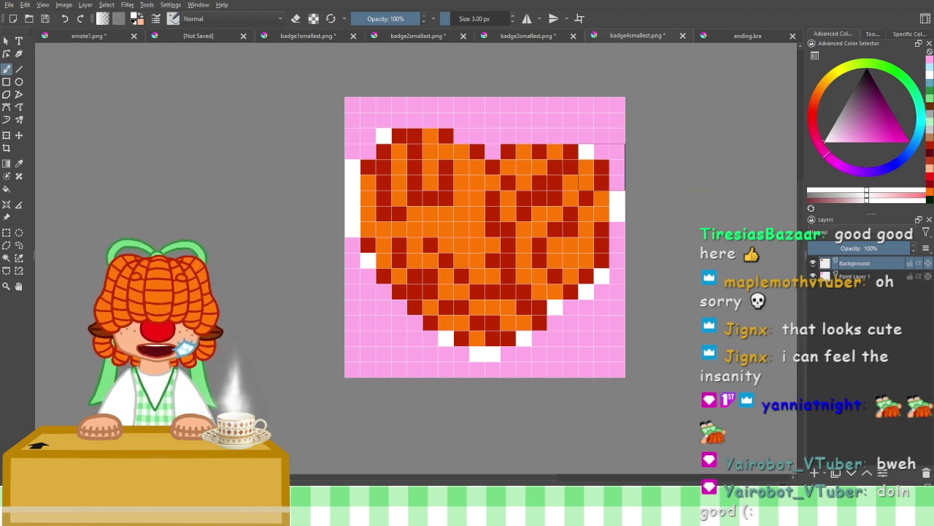
left_click_drag(511, 135, 554, 134)
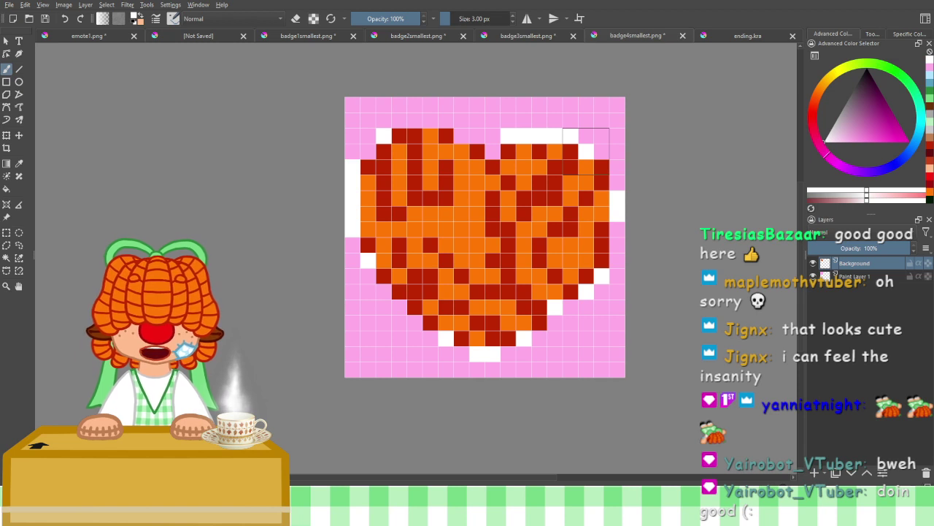
left_click(600, 152)
mouse_move(618, 171)
left_mouse_down()
mouse_move(617, 259)
mouse_move(617, 206)
mouse_move(617, 260)
left_mouse_up()
left_click(618, 183)
left_click(570, 307)
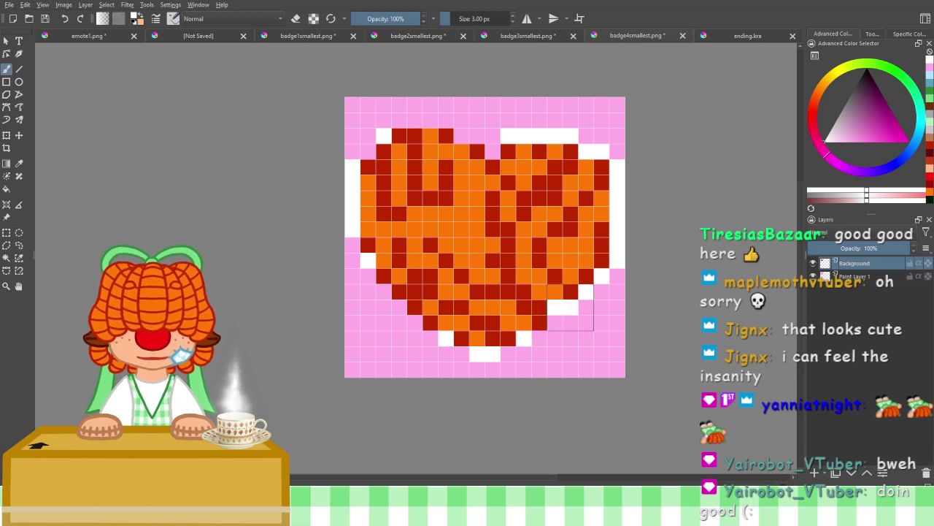
left_click(555, 321)
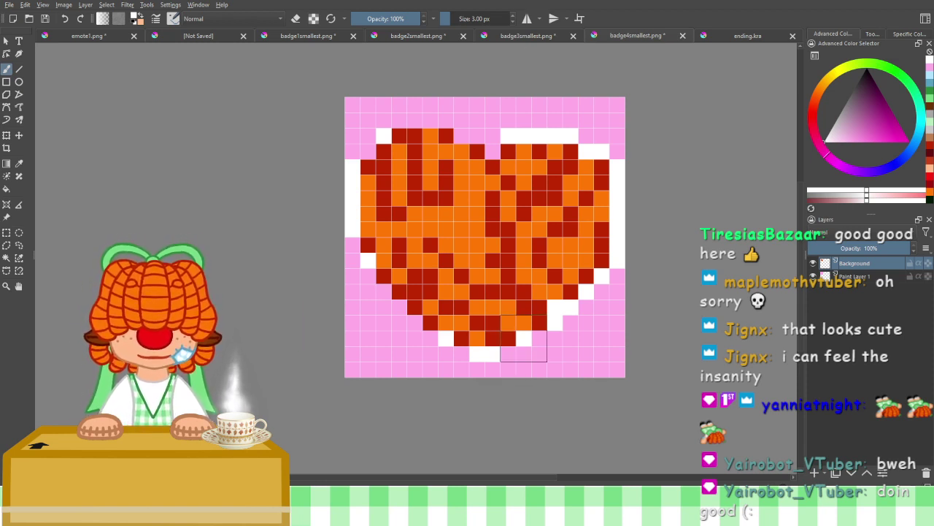
Extend the white outline around the heart's bottom tip and up its lower left edge
left_click(540, 338)
left_click(508, 353)
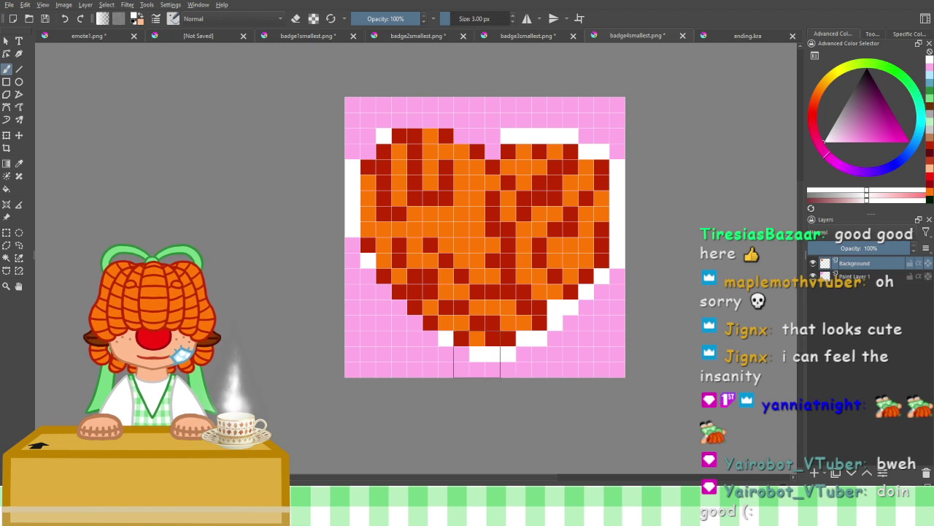
left_click(461, 353)
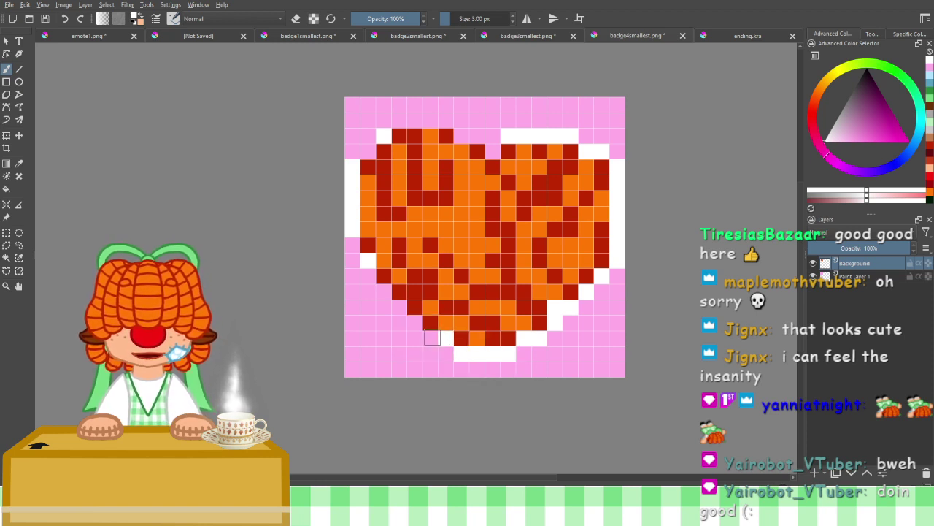
left_click(431, 337)
left_click(410, 320)
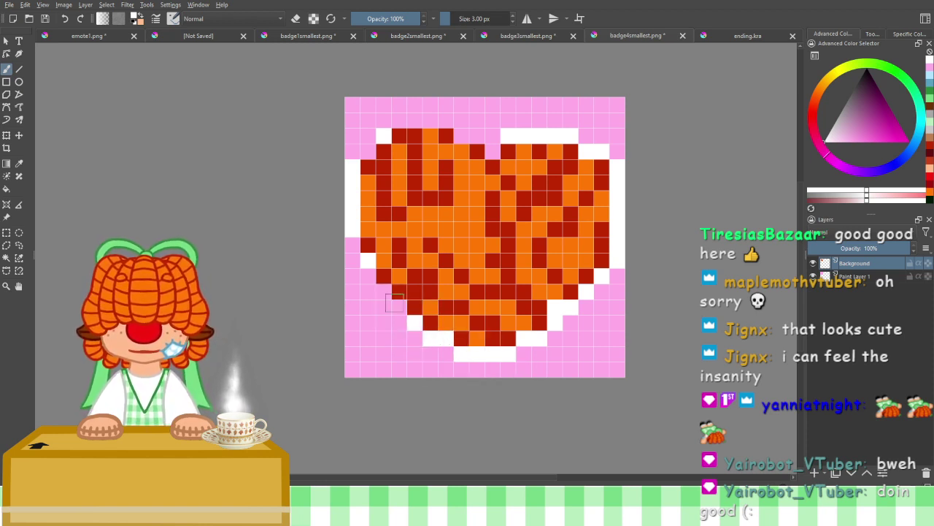
left_click_drag(395, 303, 384, 306)
left_click(384, 291)
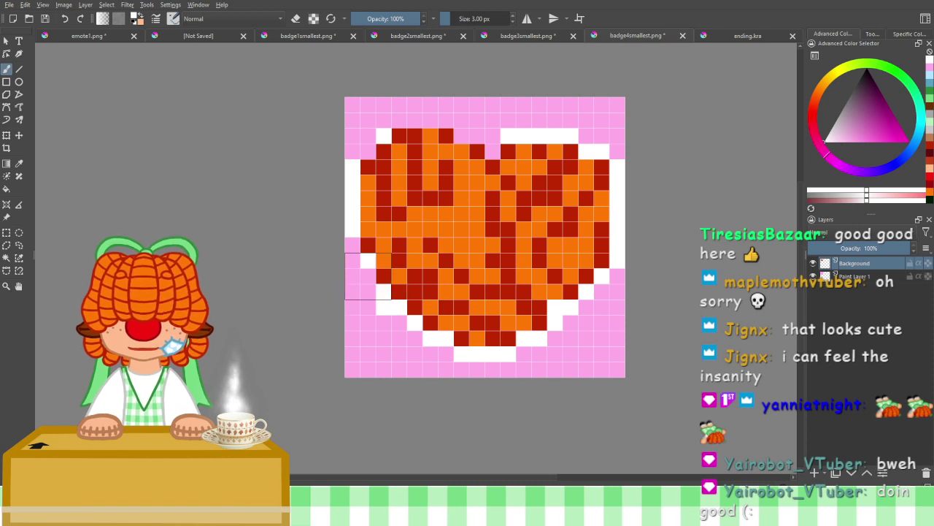
left_click(368, 276)
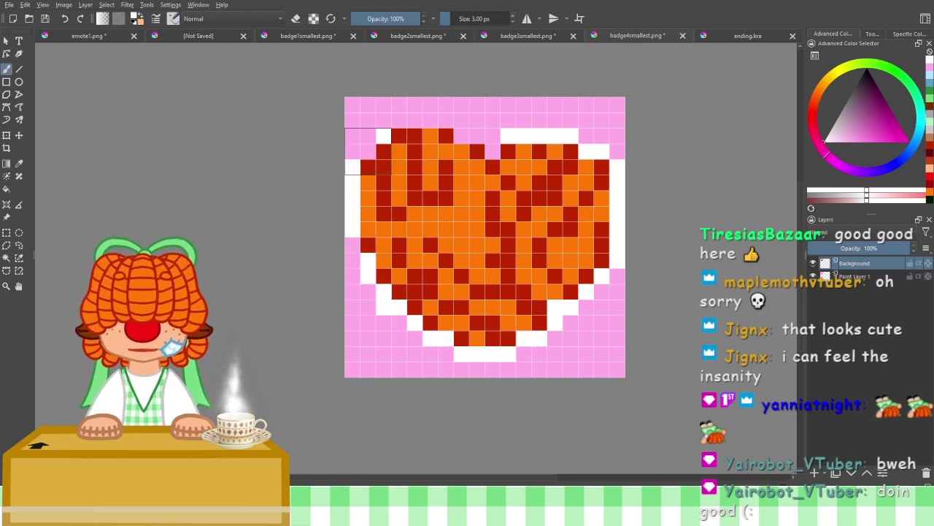
Close the white outline along the heart's left side, over the upper left lobe and in the notch between the lobes
left_click(368, 152)
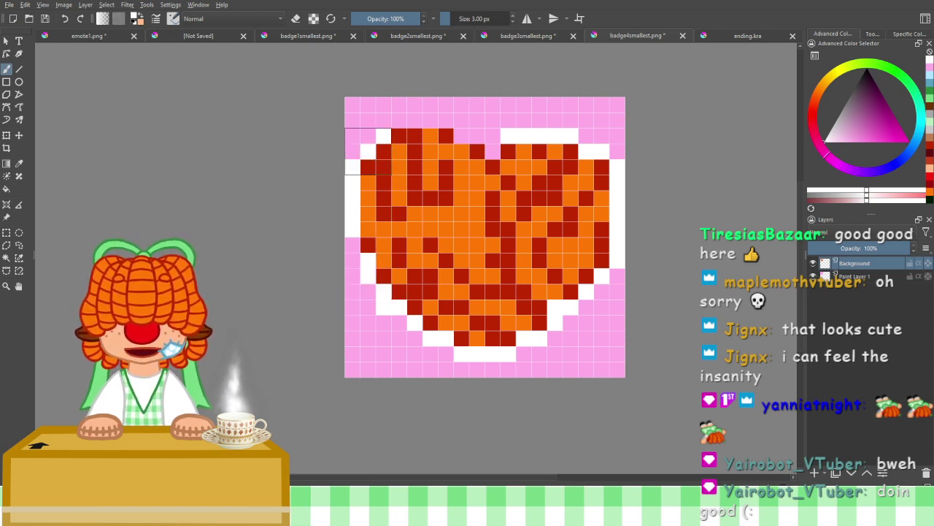
mouse_move(399, 121)
left_mouse_down()
mouse_move(446, 120)
mouse_move(477, 136)
left_mouse_up()
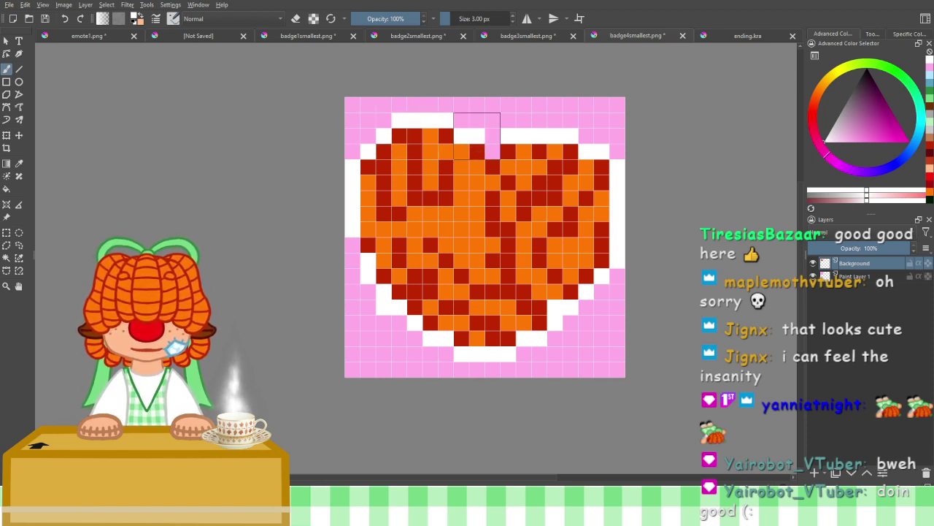
left_click(492, 152)
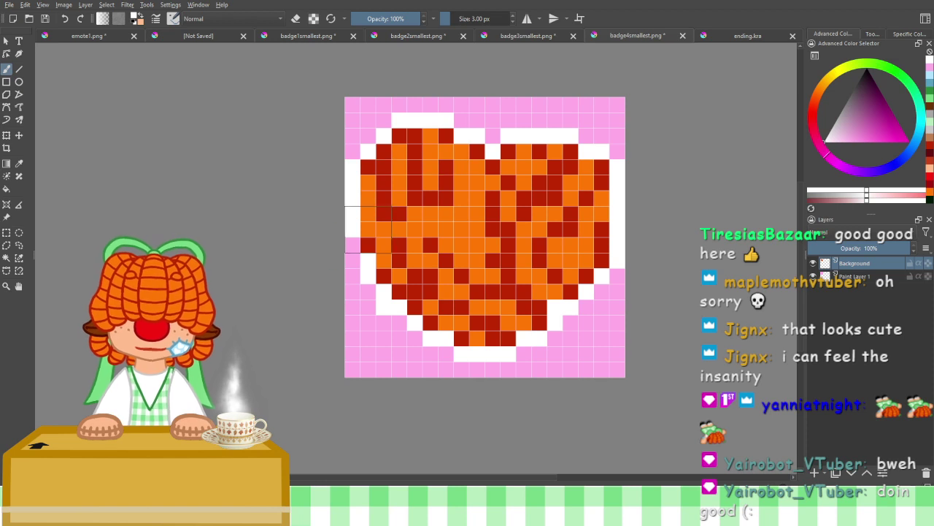
left_click(353, 244)
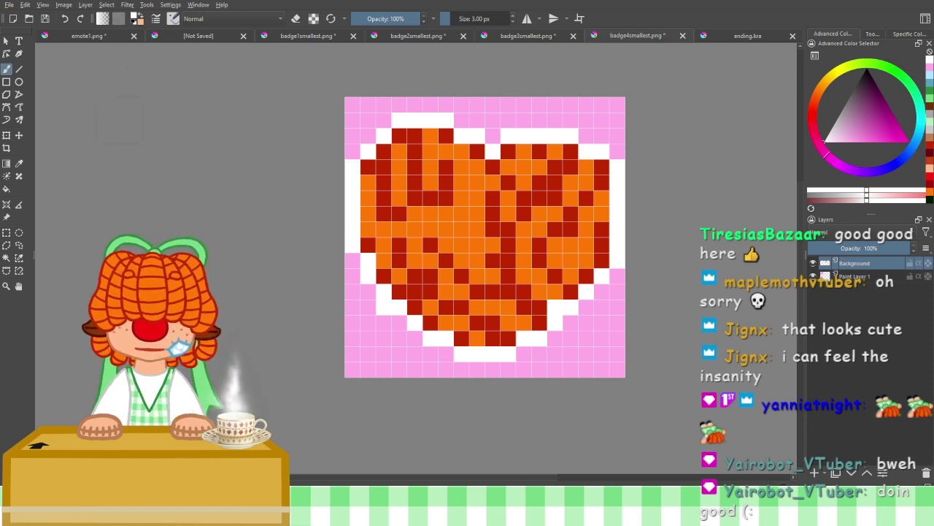
Sample the heart's dark red and fill the orange gaps along its right edge, both upper lobes and left edge
left_click(19, 164)
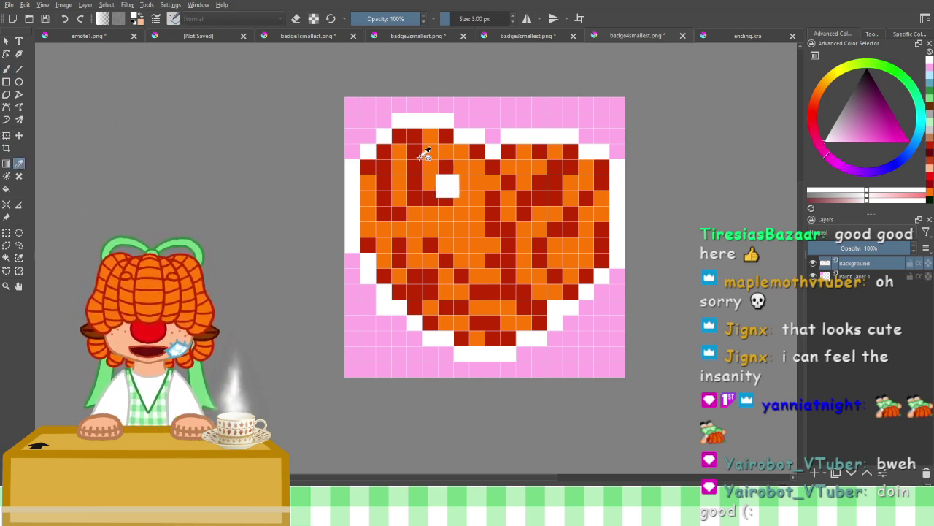
left_click(413, 155)
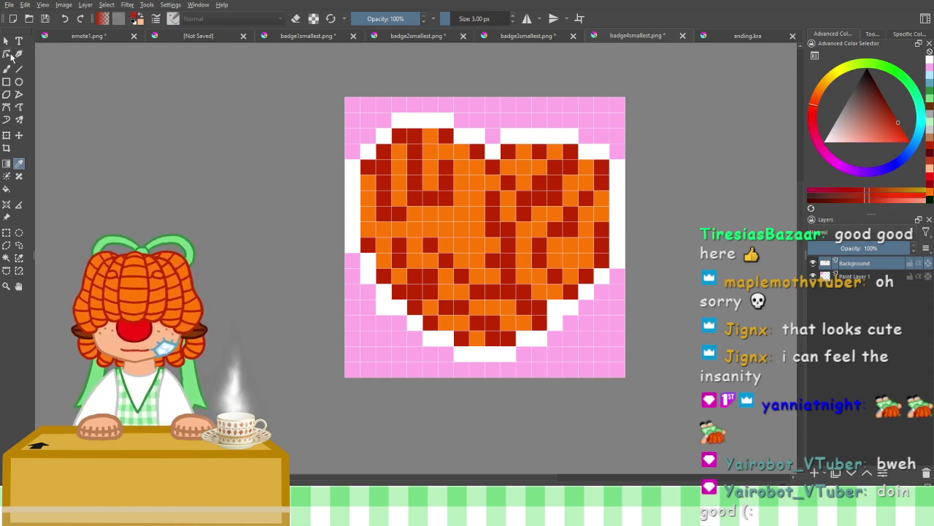
left_click(5, 69)
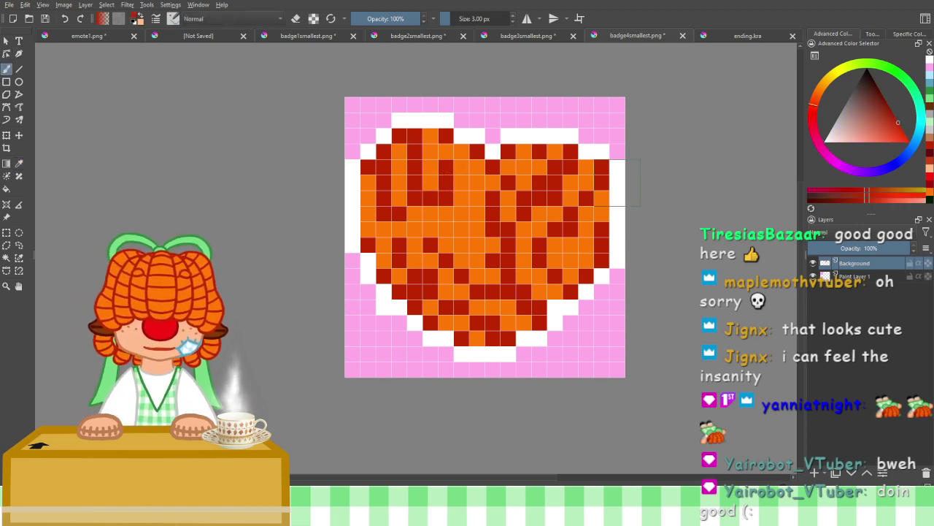
left_click_drag(603, 192, 601, 214)
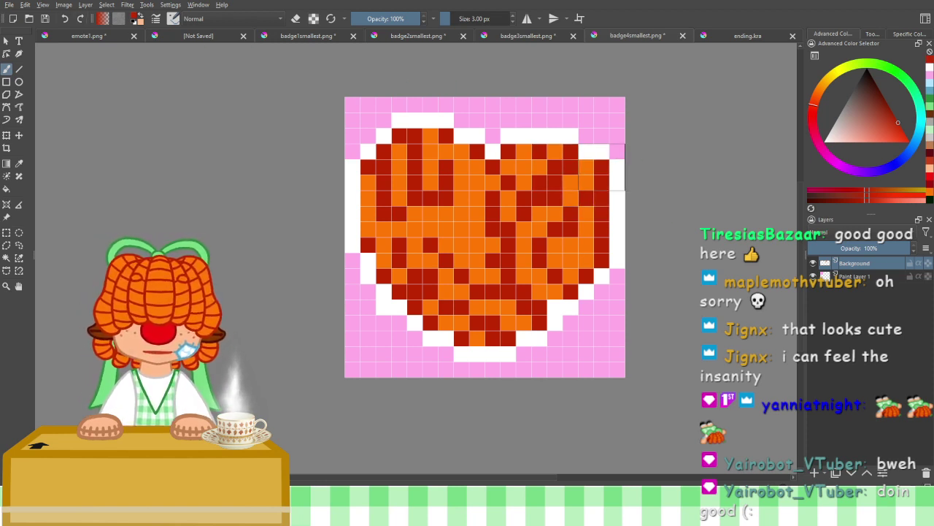
left_click_drag(554, 151, 525, 151)
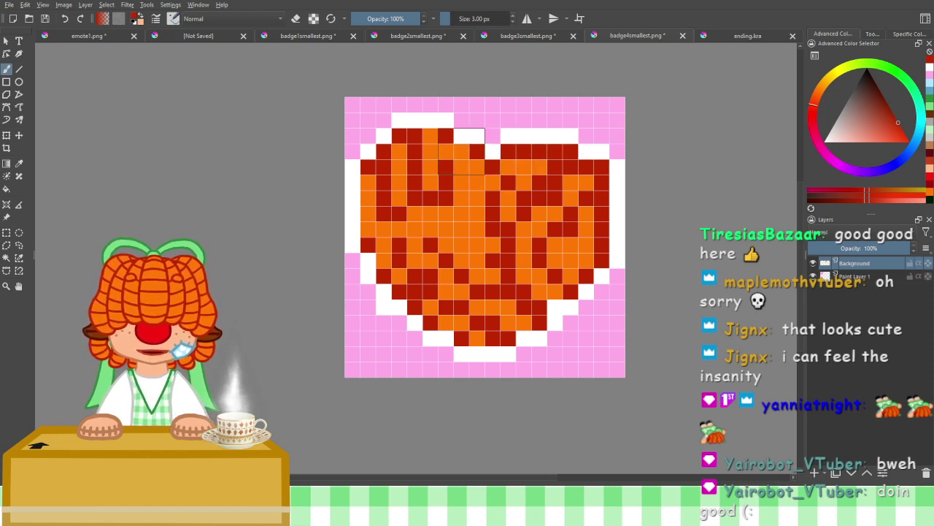
left_click(461, 151)
left_click(423, 136)
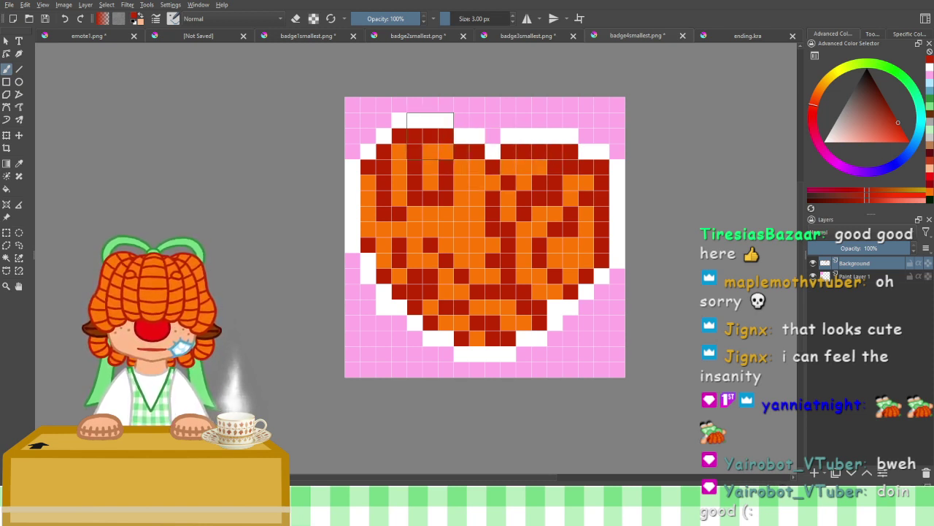
left_click_drag(369, 184, 369, 230)
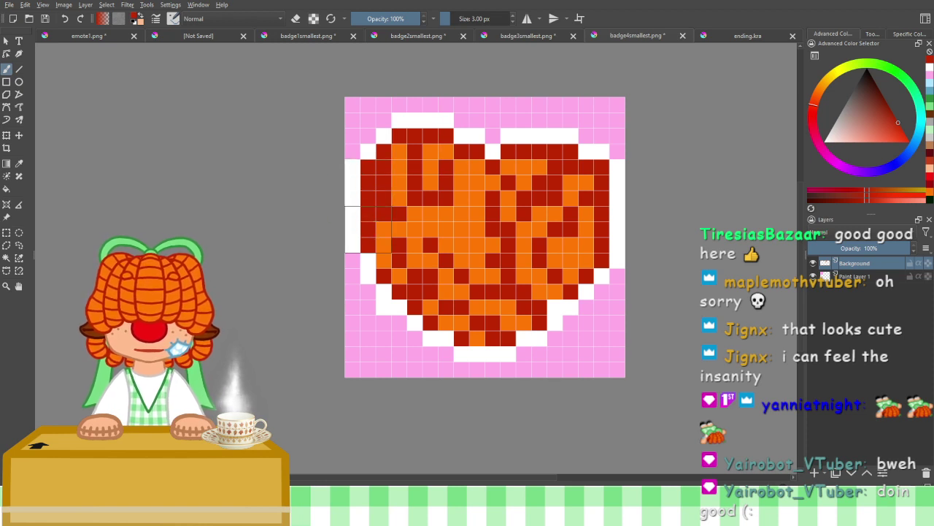
Complete the dark red outline along the heart's lower edges and undo a trial extension of the bottom tip
left_click(384, 260)
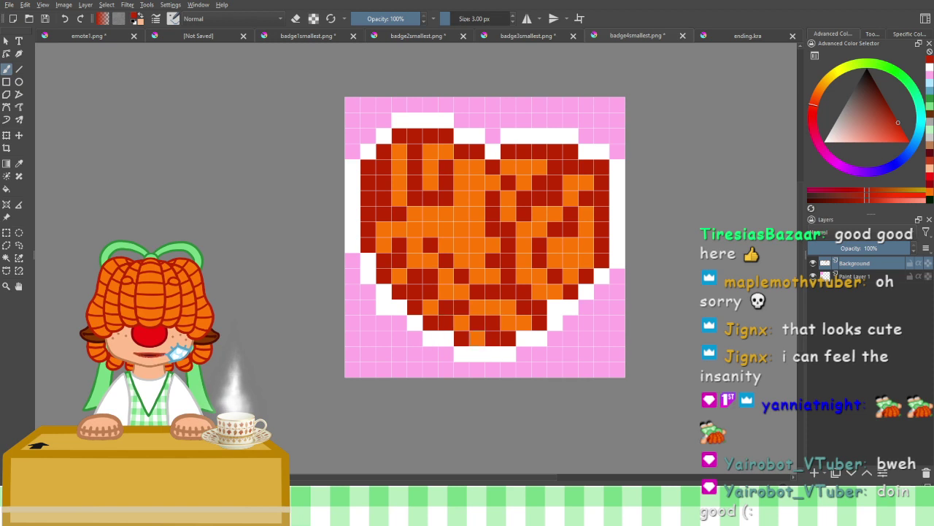
left_click(477, 338)
left_click(523, 323)
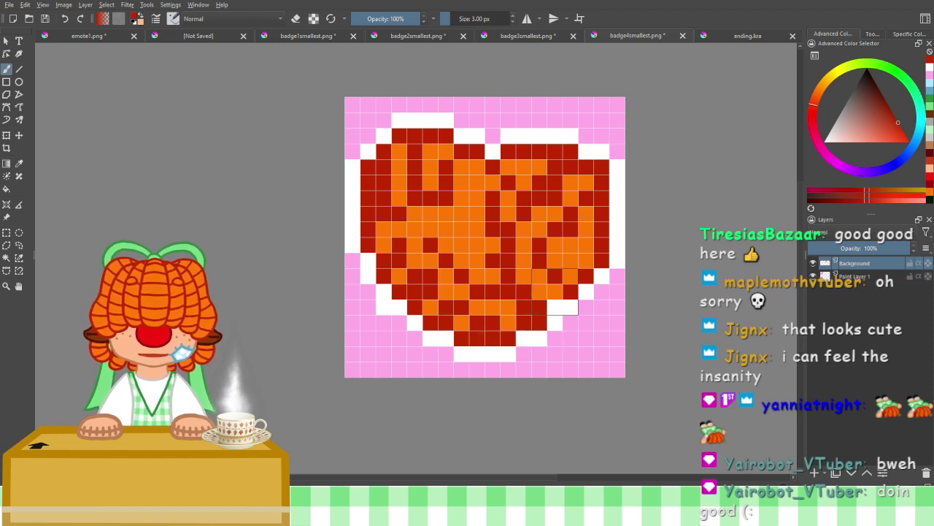
left_click(554, 291)
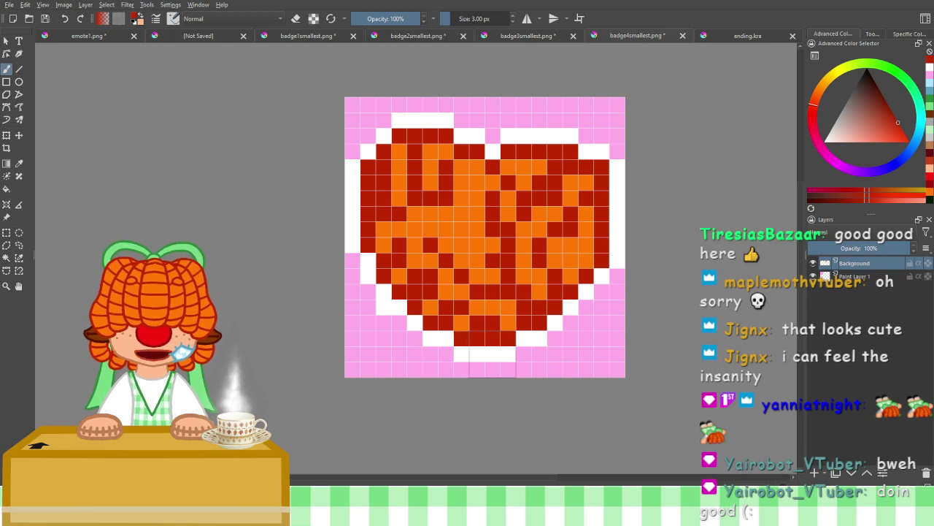
left_click_drag(494, 353, 479, 351)
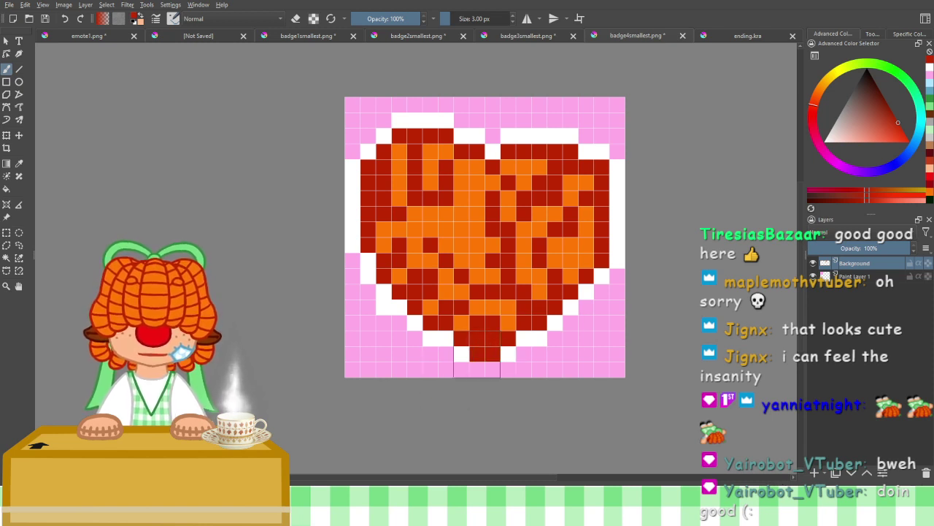
key("ctrl+z")
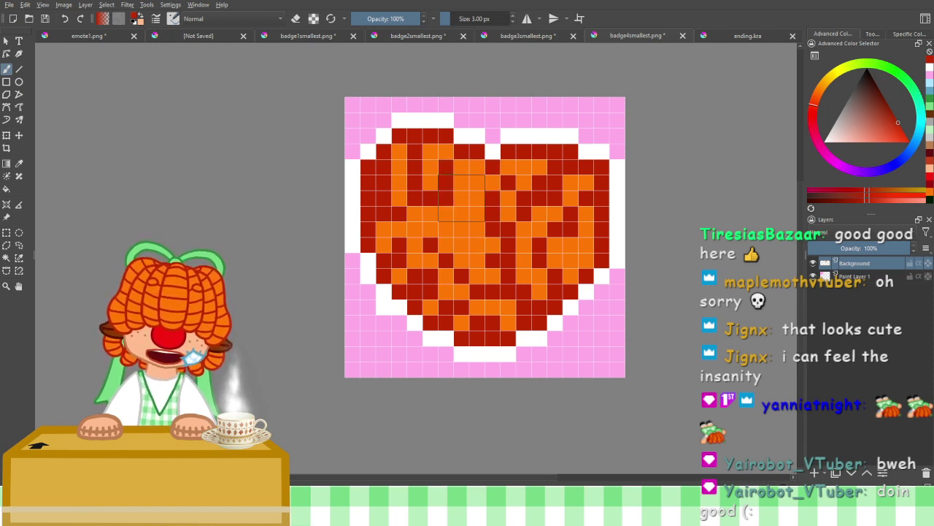
Rework the inner line pattern at the heart's centre and left half with dark red pixels, sampling the heart's orange for corrections
mouse_move(464, 199)
left_mouse_down()
mouse_move(478, 199)
mouse_move(478, 213)
left_mouse_up()
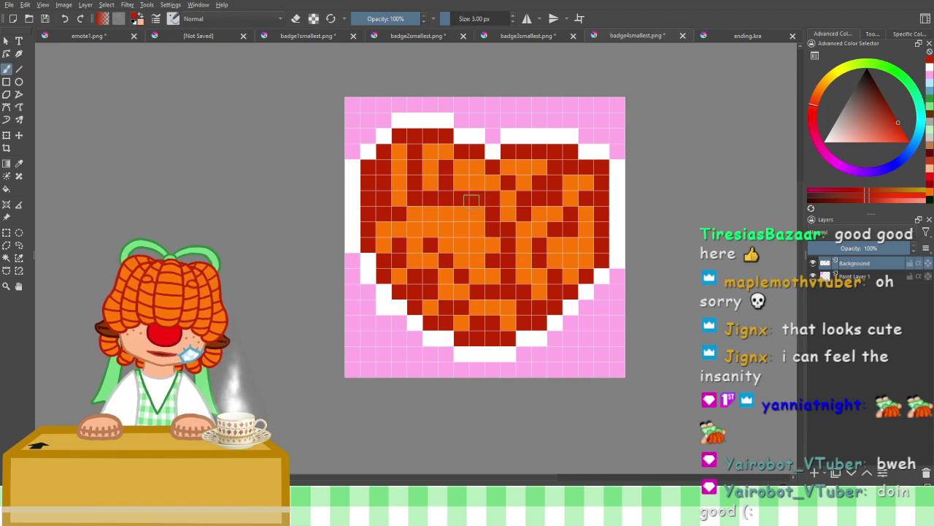
mouse_move(462, 198)
left_mouse_down()
mouse_move(462, 211)
mouse_move(476, 213)
left_mouse_up()
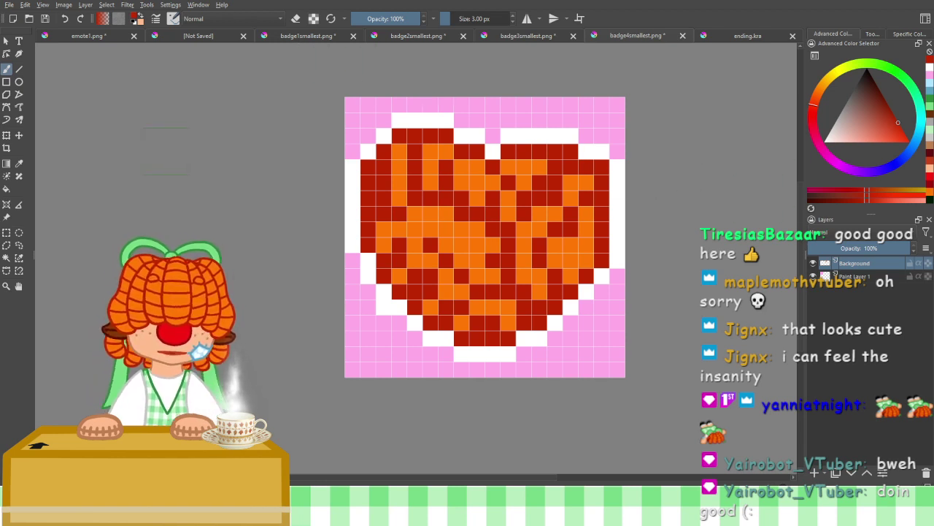
left_click(19, 167)
left_click(482, 169)
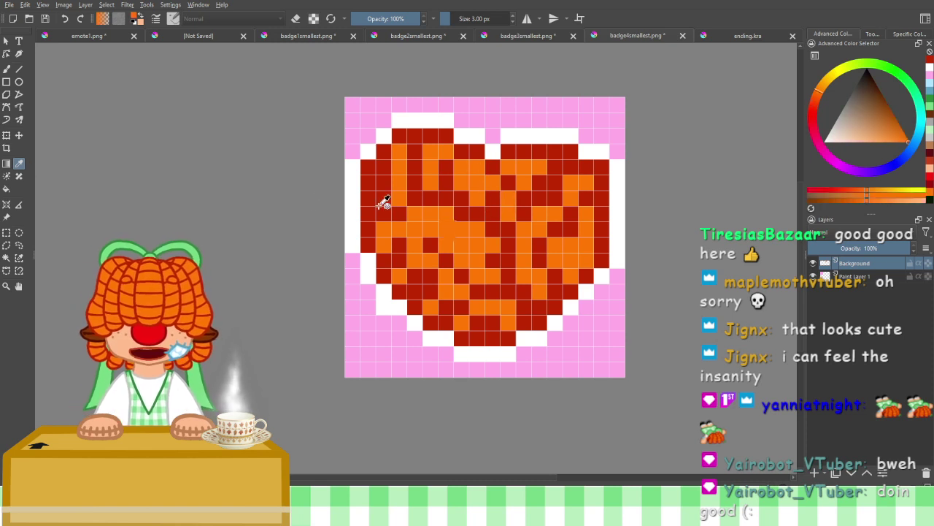
left_click(6, 68)
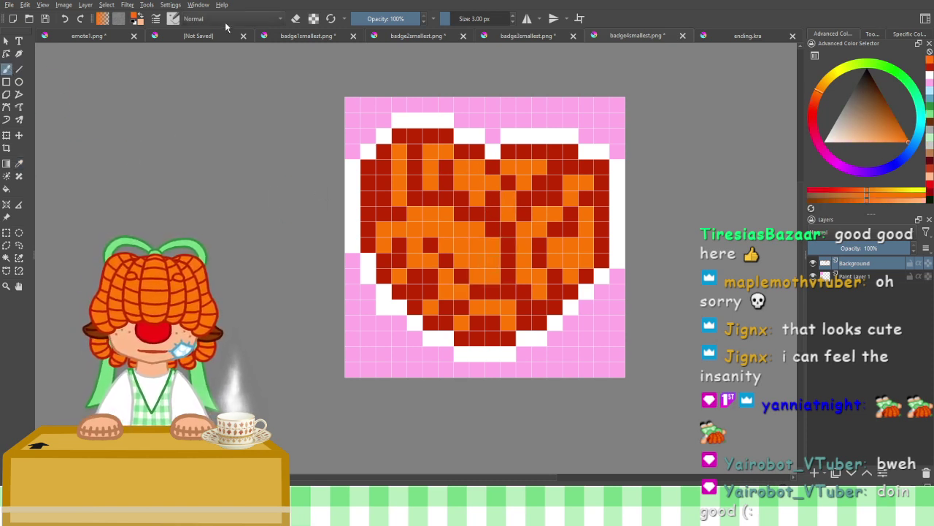
left_click(929, 66)
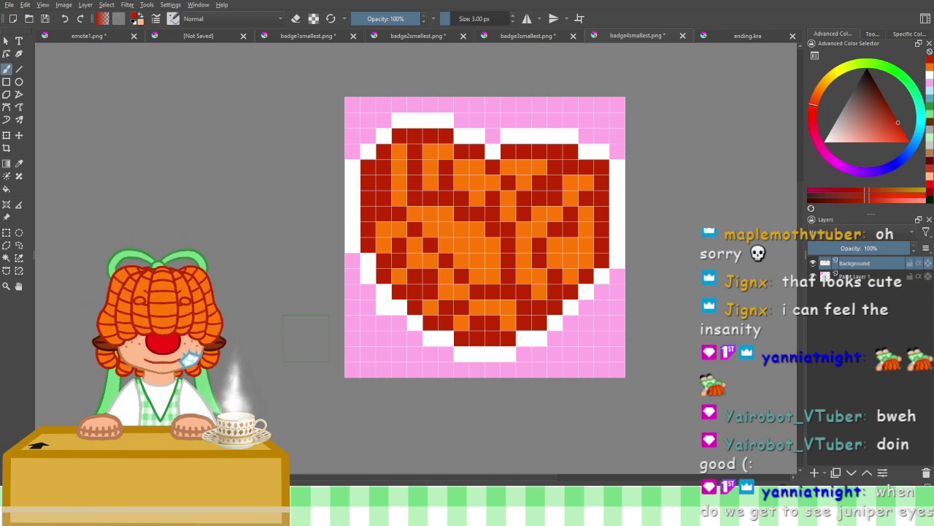
Touch up the dark red inner lines in the heart's right lobe and check the badge at a smaller zoom
key("ctrl+plus")
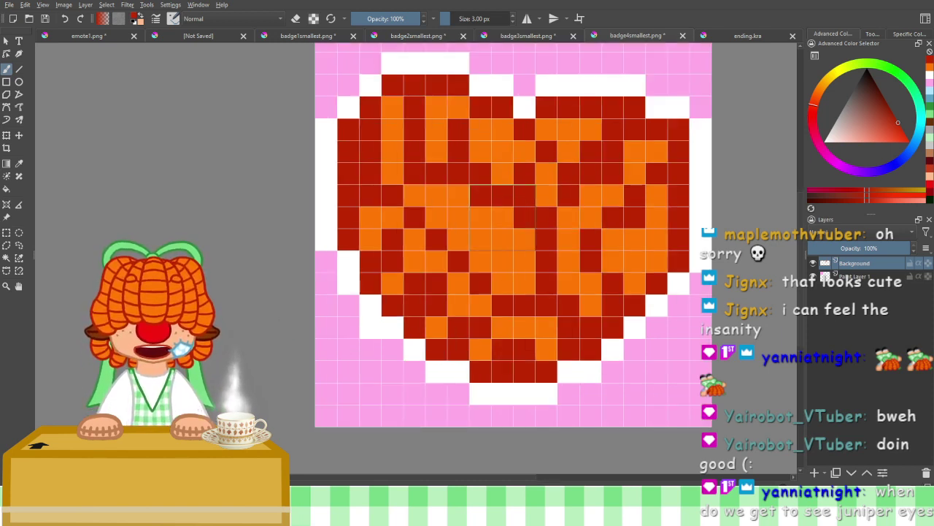
key("ctrl+minus")
left_click_drag(520, 176, 489, 233)
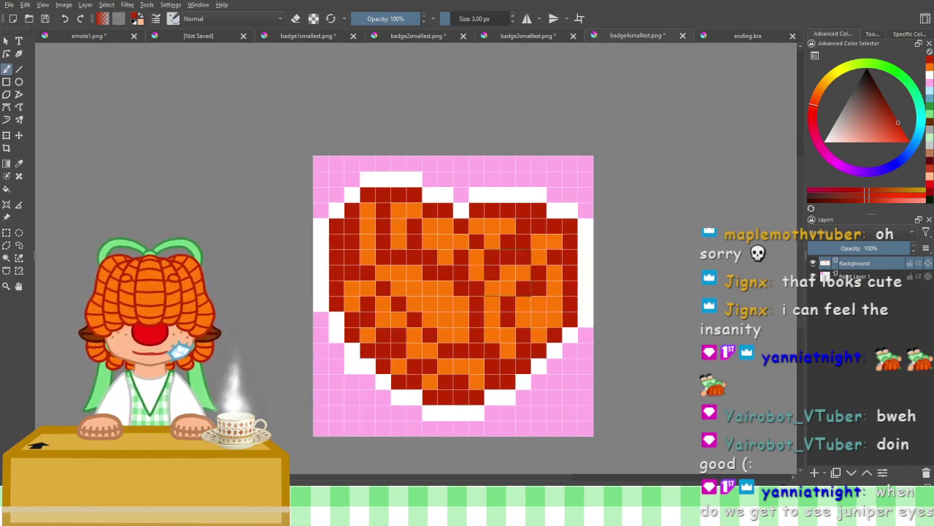
left_click_drag(497, 276, 500, 270)
left_click_drag(527, 225, 527, 215)
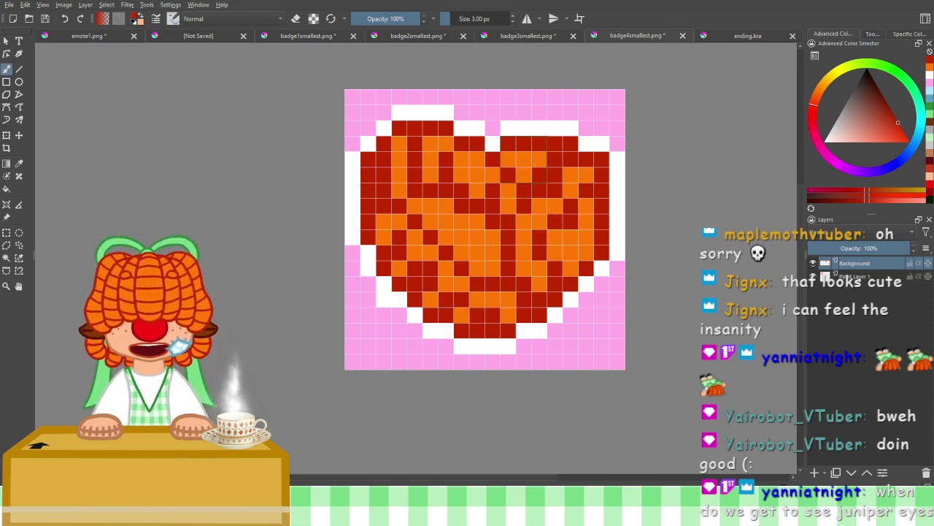
scroll(509, 156, "down", 5)
scroll(516, 145, "down", 4)
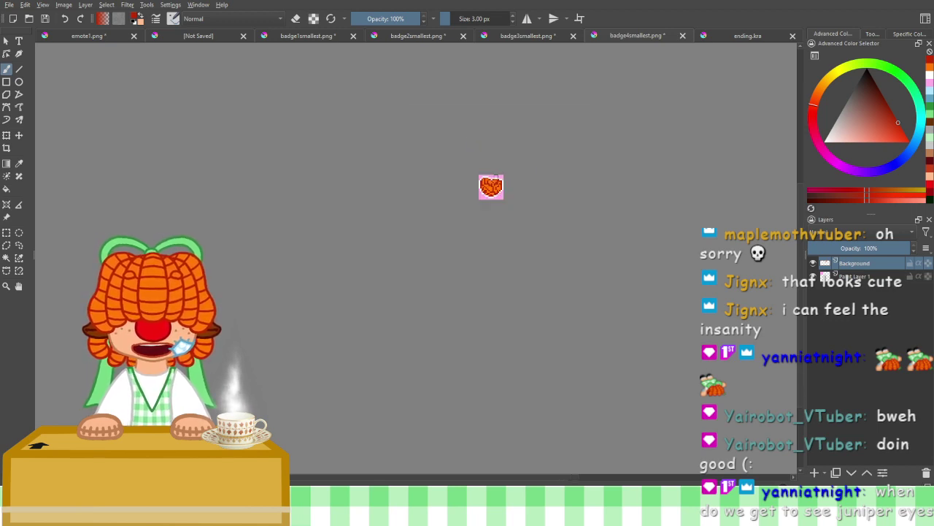
scroll(492, 175, "up", 8)
scroll(456, 252, "down", 2)
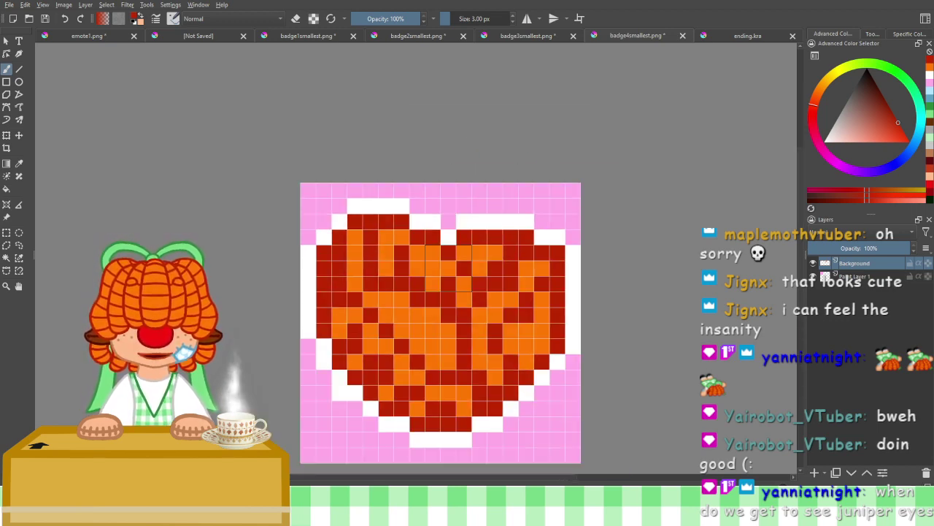
Extend the dark red inner lines through the heart's centre and left half, switching between the recent orange and dark red colours
left_click_drag(454, 297, 493, 234)
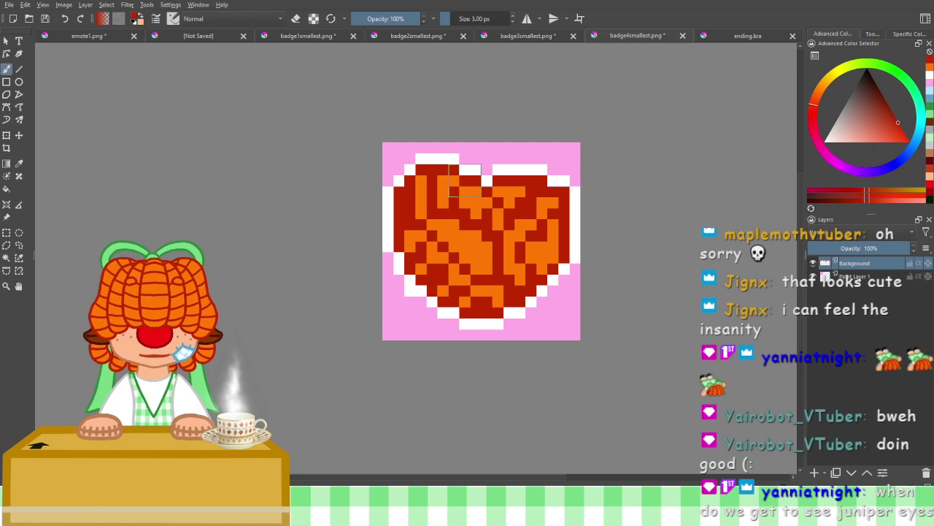
scroll(453, 214, "up", 1)
scroll(462, 165, "up", 1)
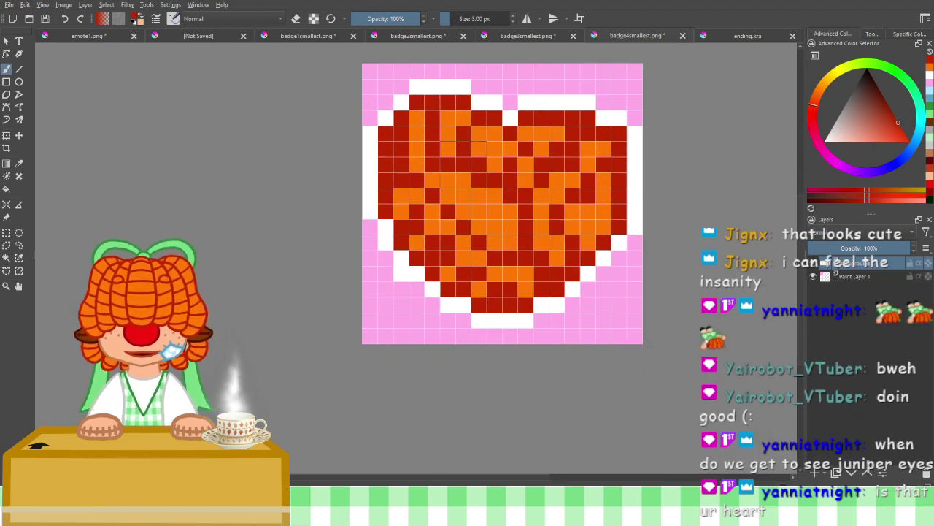
scroll(463, 164, "up", 1)
scroll(465, 166, "down", 2)
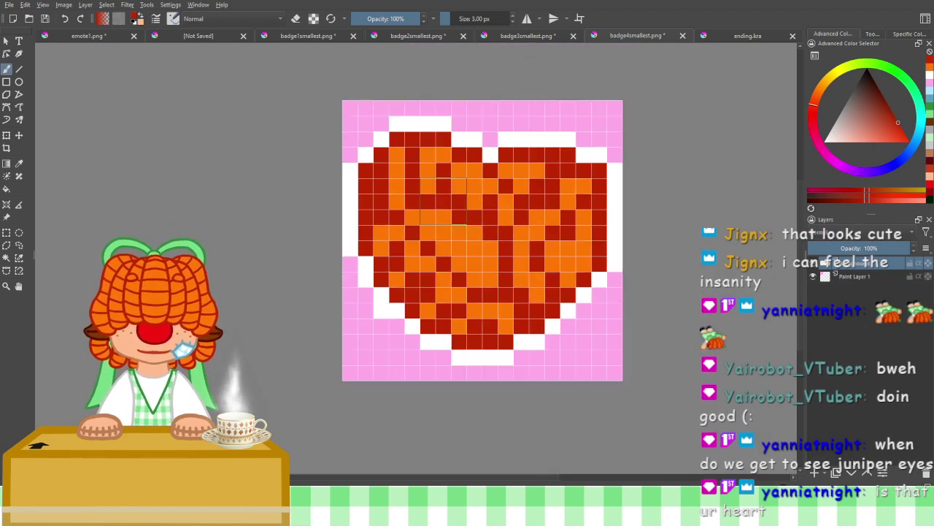
left_click_drag(458, 185, 434, 195)
scroll(434, 195, "up", 1)
scroll(434, 195, "down", 1)
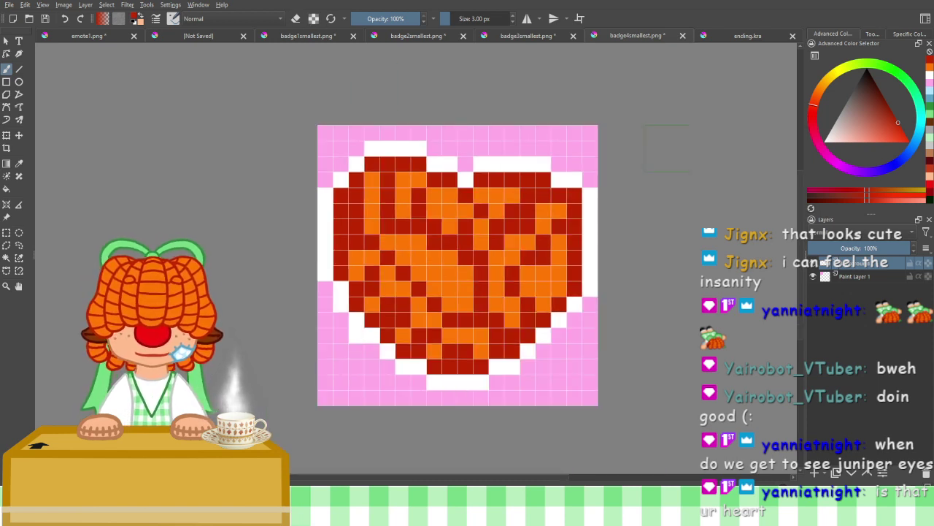
left_click(929, 72)
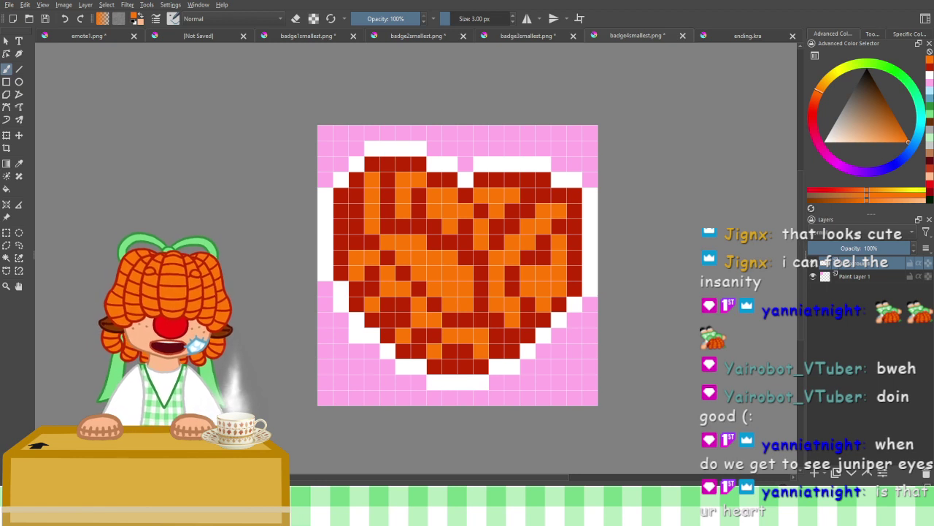
left_click(929, 74)
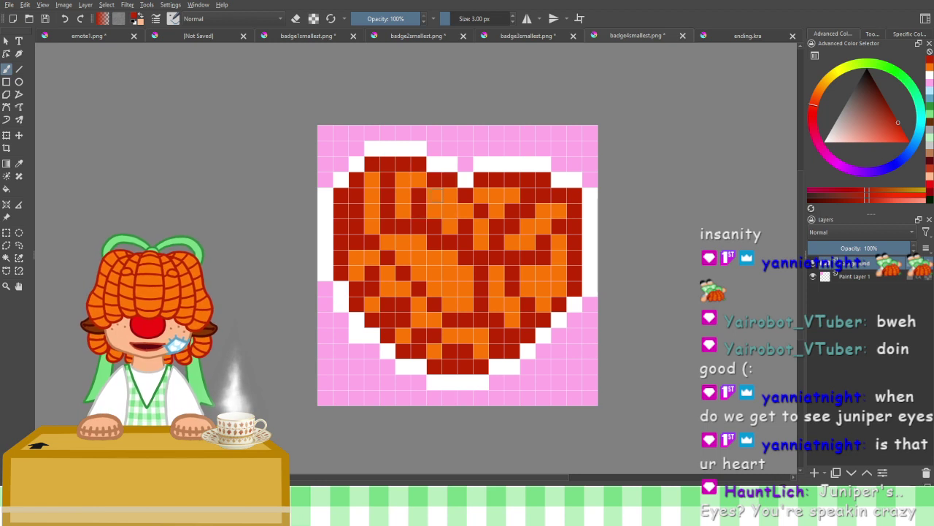
left_click(434, 195)
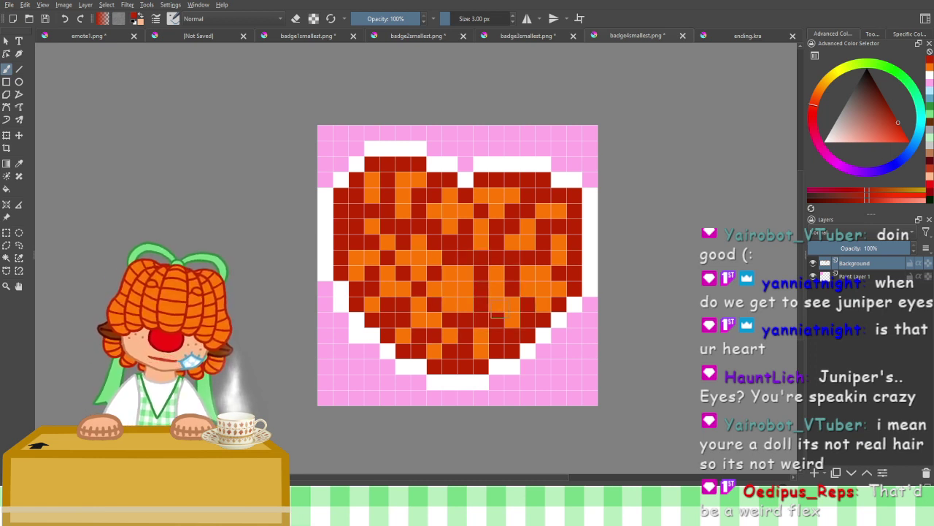
Examine the heart badge's inner line pattern at very small and enlarged sizes
scroll(413, 340, "down", 2)
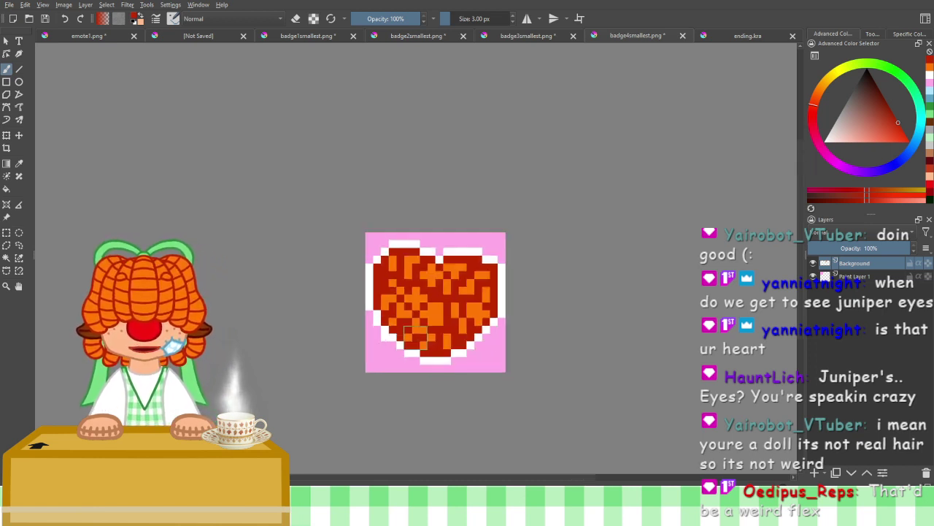
scroll(415, 338, "down", 3)
left_click_drag(416, 337, 471, 228)
scroll(471, 227, "down", 1)
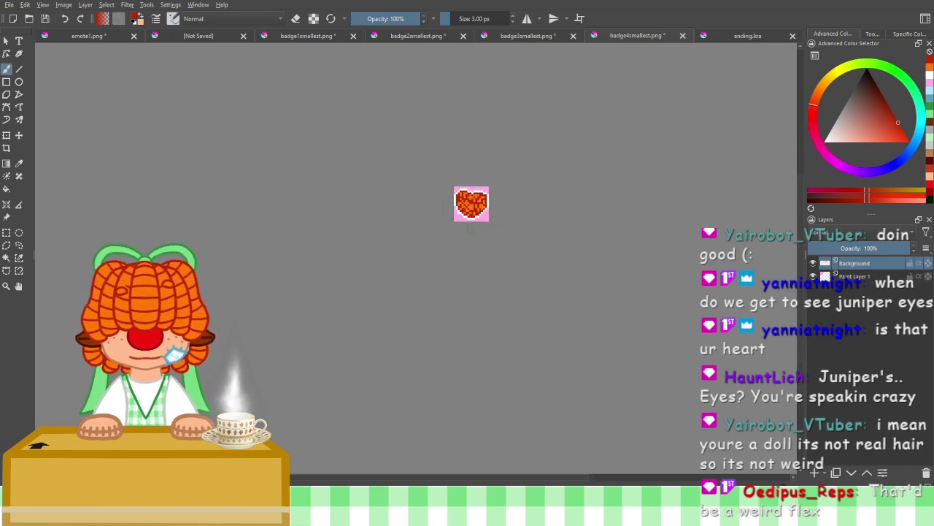
scroll(470, 228, "up", 2)
scroll(469, 208, "down", 1)
left_click_drag(468, 202, 467, 231)
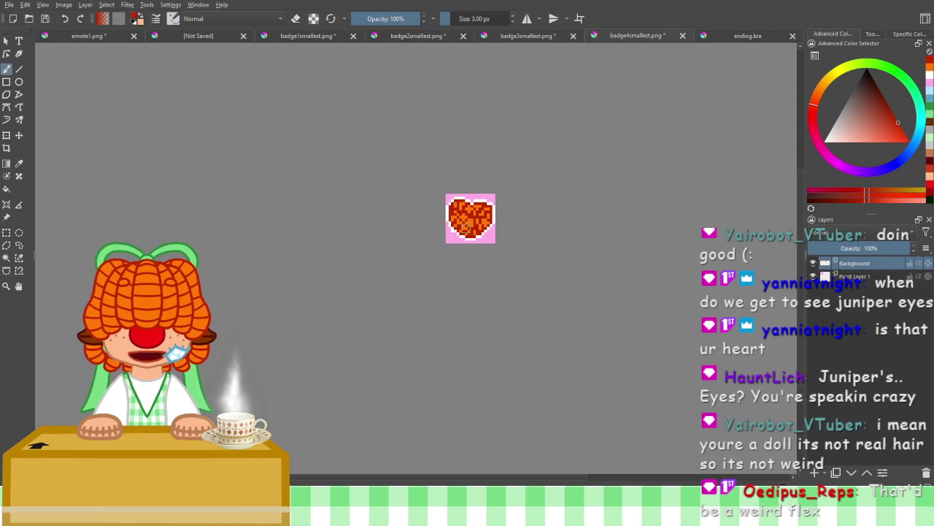
scroll(465, 225, "up", 3)
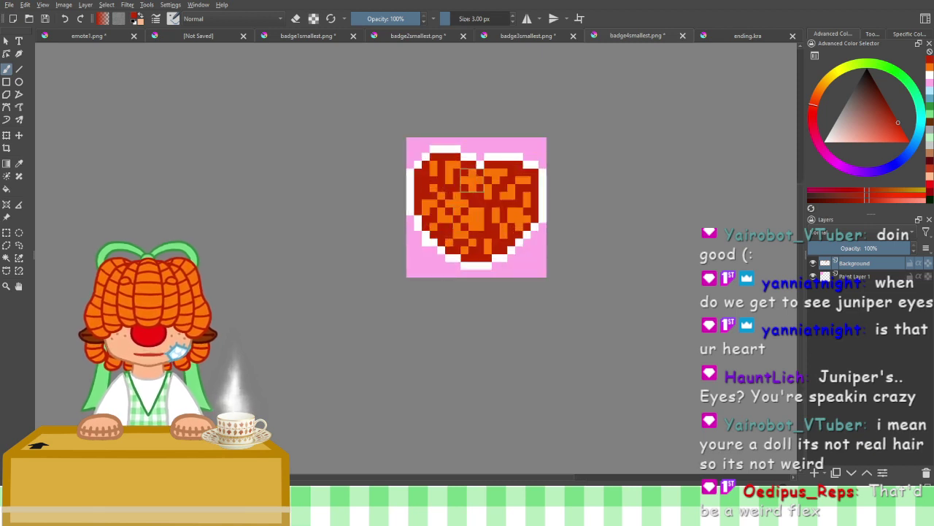
left_click_drag(458, 219, 447, 260)
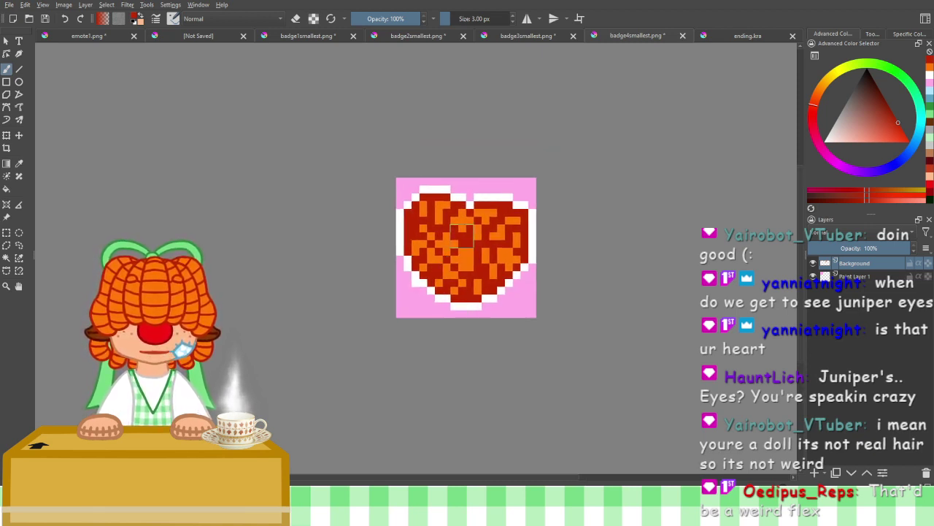
scroll(497, 223, "down", 5)
left_click_drag(486, 250, 413, 182)
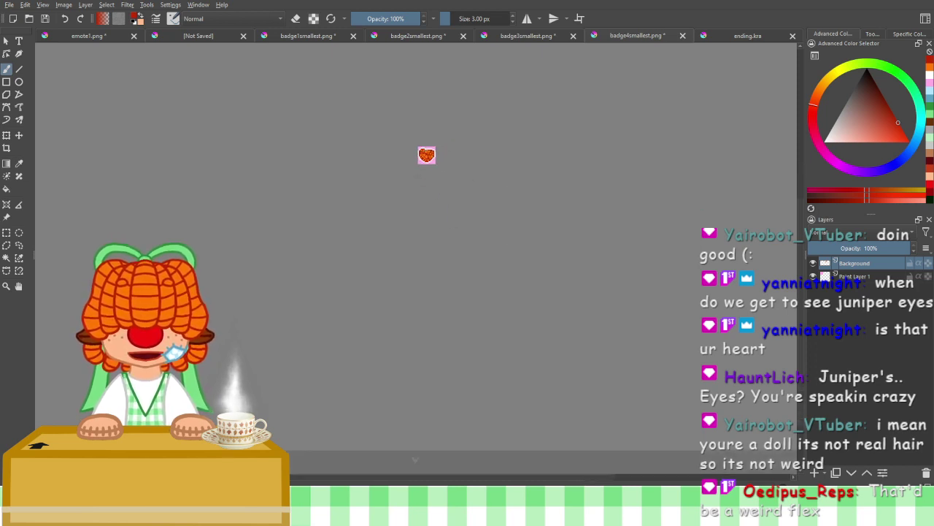
scroll(419, 176, "up", 5)
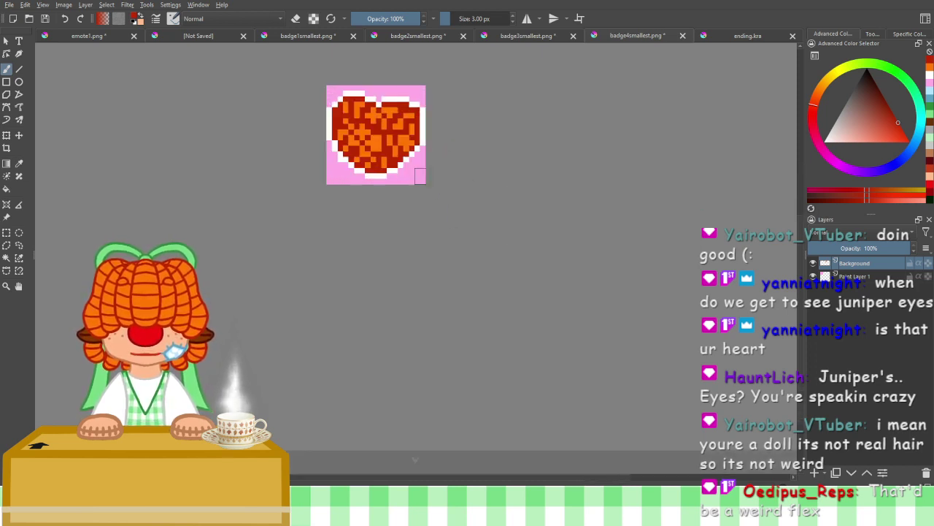
left_click_drag(416, 207, 483, 257)
scroll(448, 229, "up", 3)
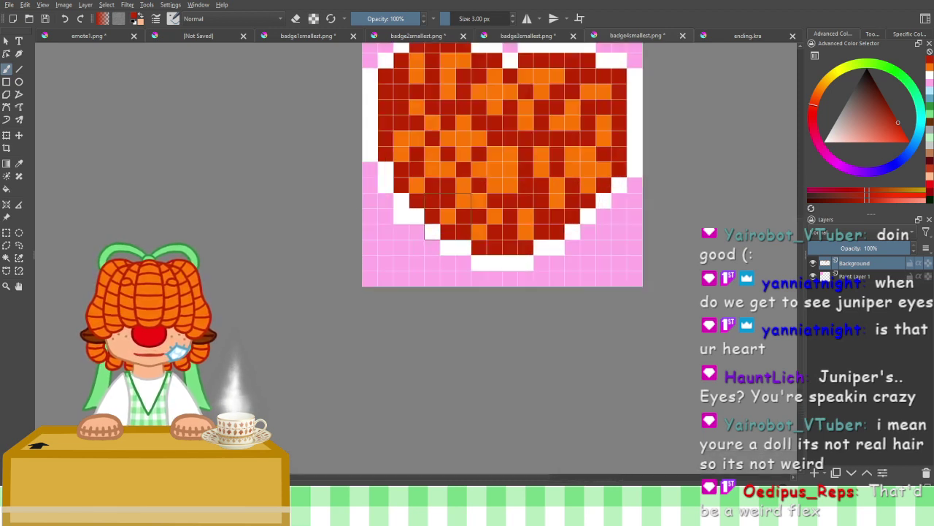
Delete the pink backdrop layer, Paint Layer 1, from the heart badge
left_click_drag(464, 198, 446, 280)
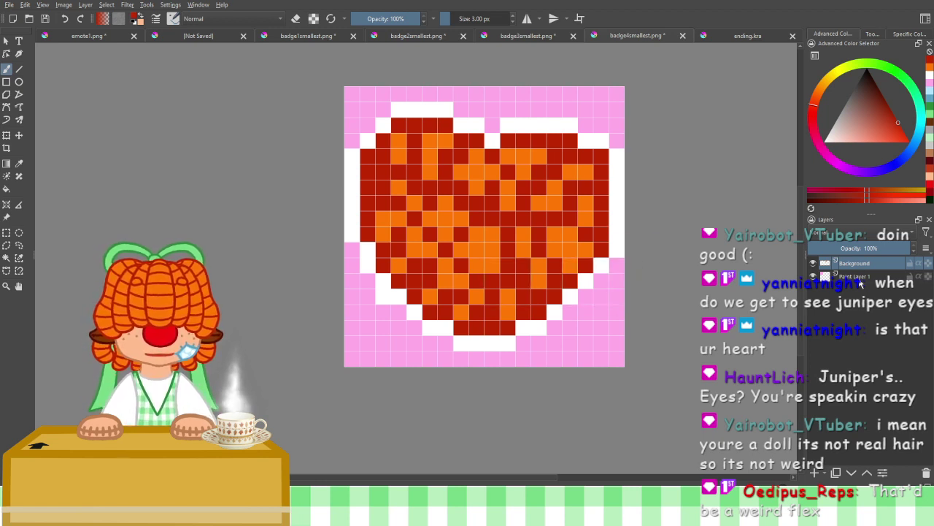
left_click(860, 278)
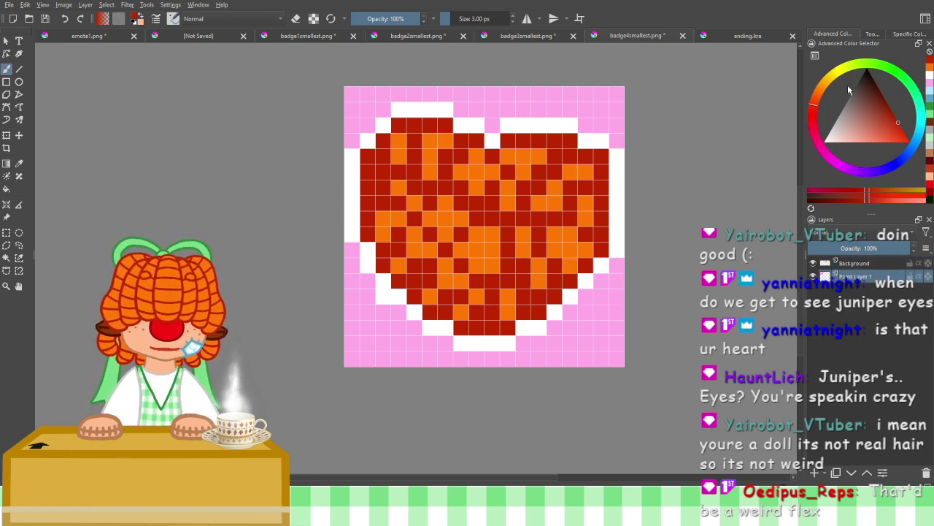
key("shift+Delete")
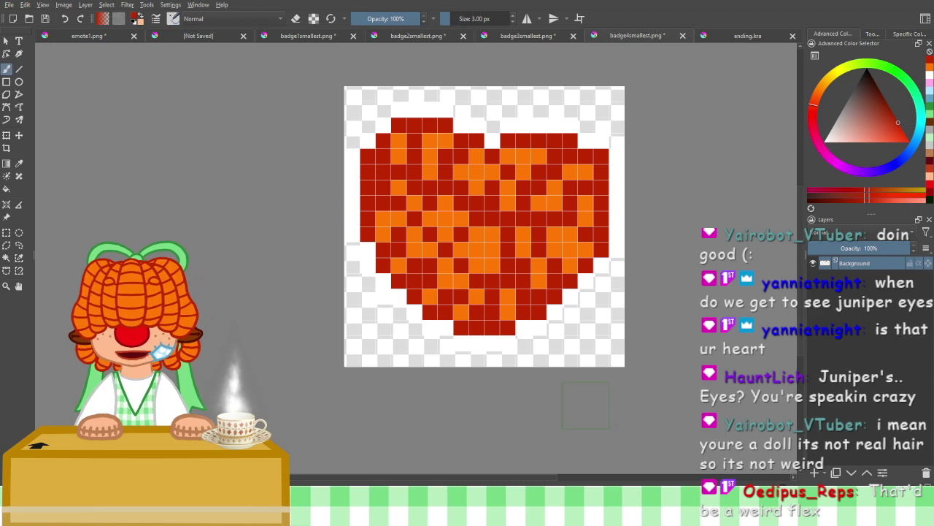
Switch to the ending.kra document and look over the seated doll and the surrounding sketch
left_click(727, 41)
scroll(546, 189, "down", 4)
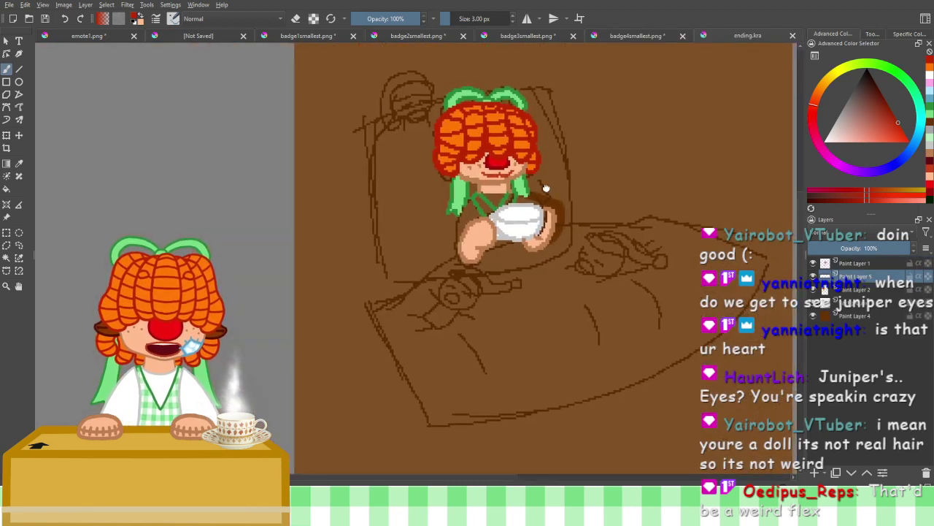
left_click_drag(546, 188, 503, 223)
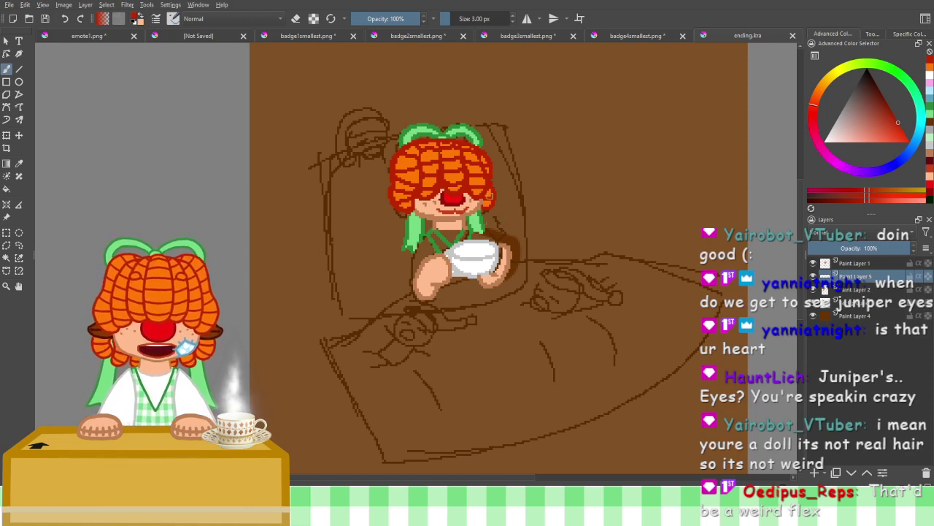
scroll(489, 195, "up", 2)
scroll(476, 292, "down", 6)
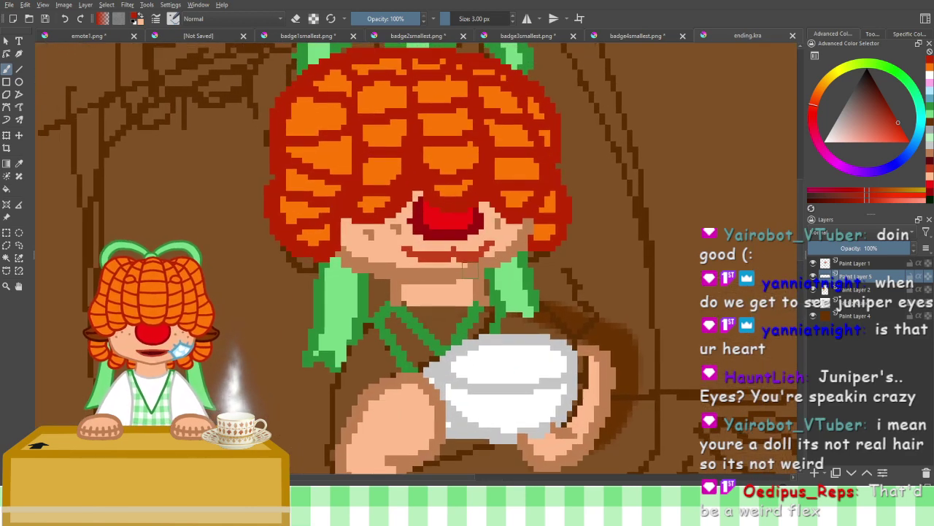
scroll(498, 199, "up", 4)
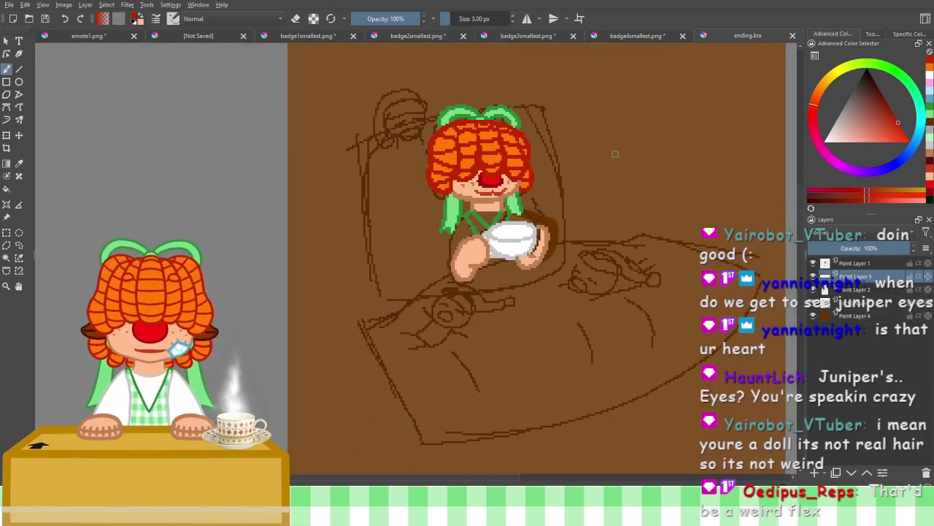
left_click_drag(594, 286, 596, 248)
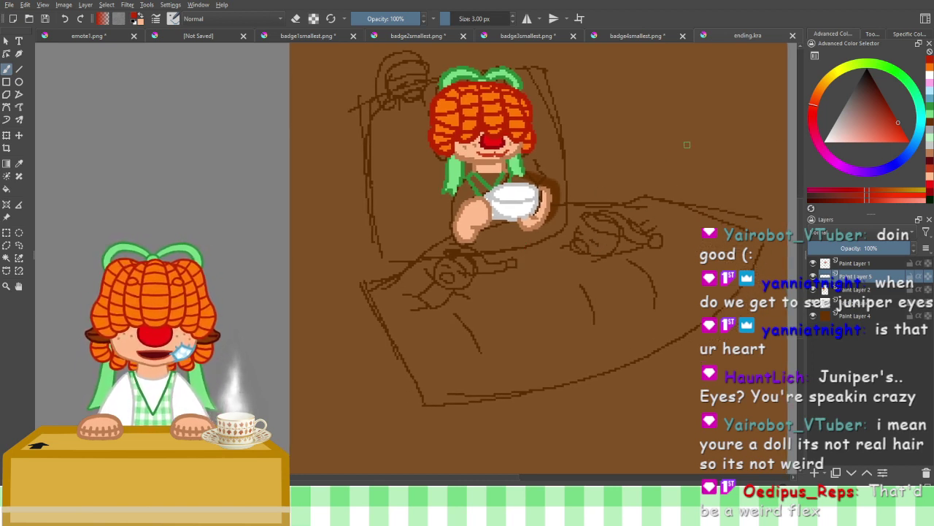
Examine the doll's white cup and hands up close and in relation to the rest of the ending scene
scroll(503, 234, "up", 3)
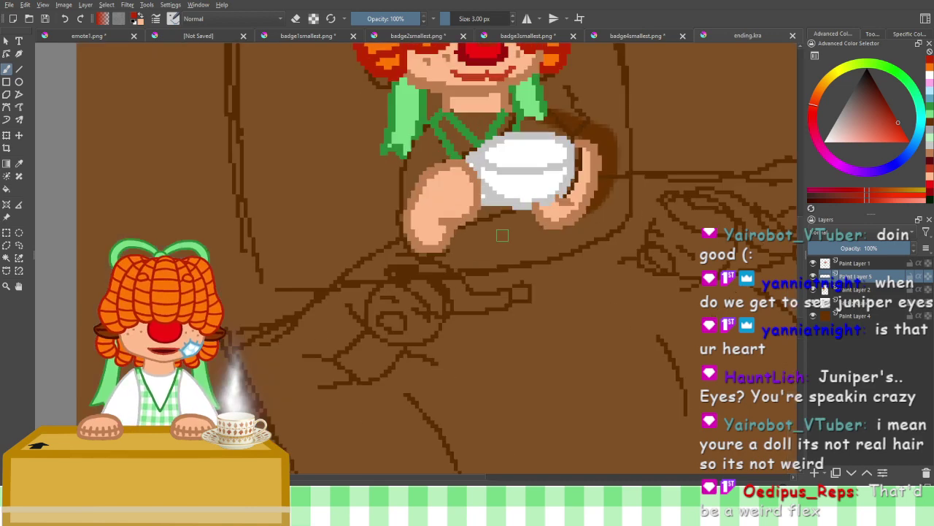
left_click_drag(542, 149, 517, 200)
left_click_drag(546, 132, 546, 140)
scroll(546, 139, "down", 4)
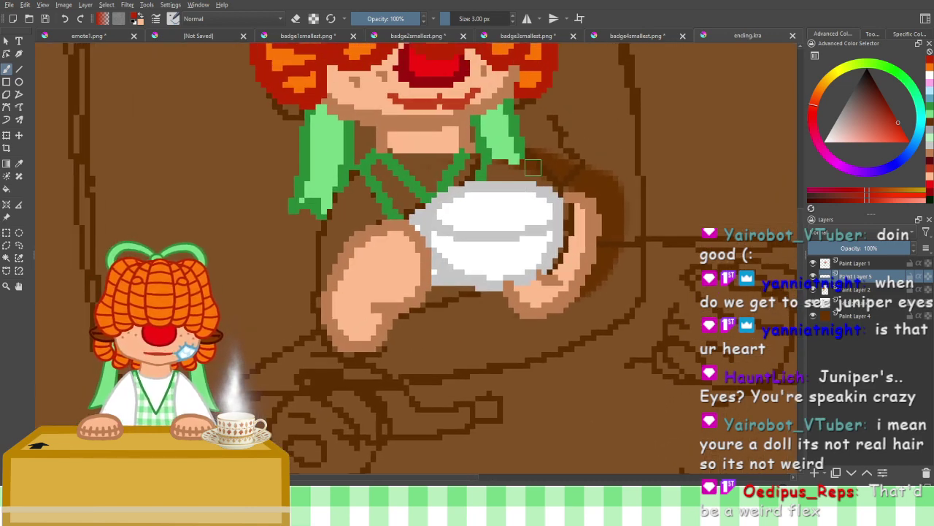
scroll(496, 264, "down", 4)
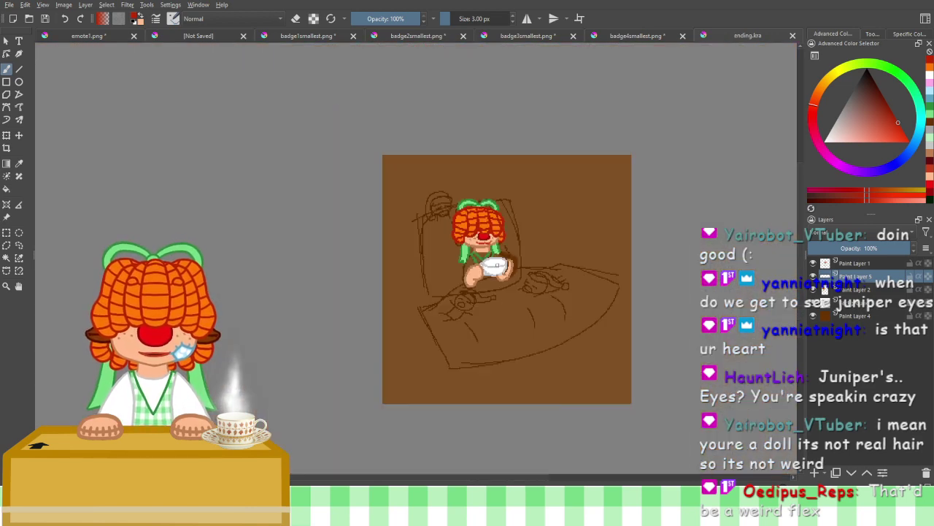
scroll(479, 207, "up", 3)
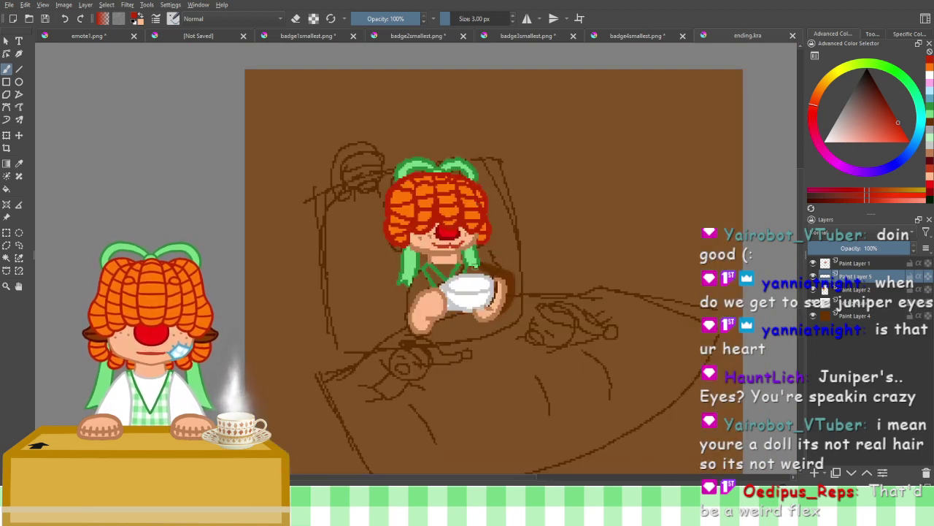
left_click_drag(479, 208, 489, 187)
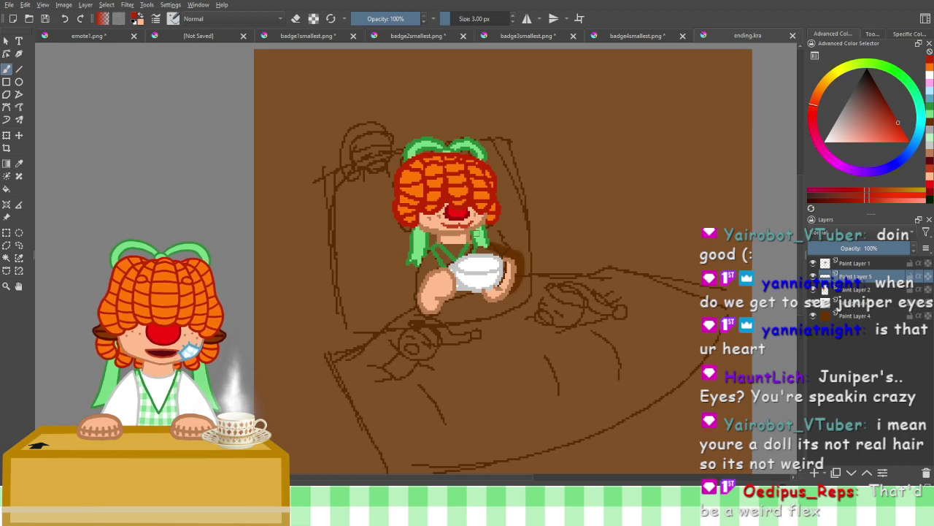
scroll(472, 283, "up", 2)
scroll(473, 204, "down", 1)
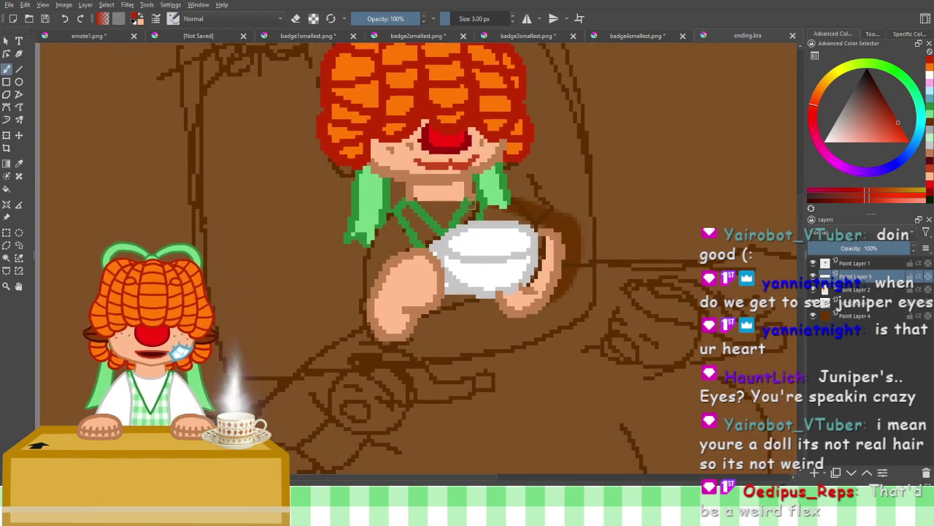
scroll(485, 216, "down", 3)
scroll(478, 227, "up", 2)
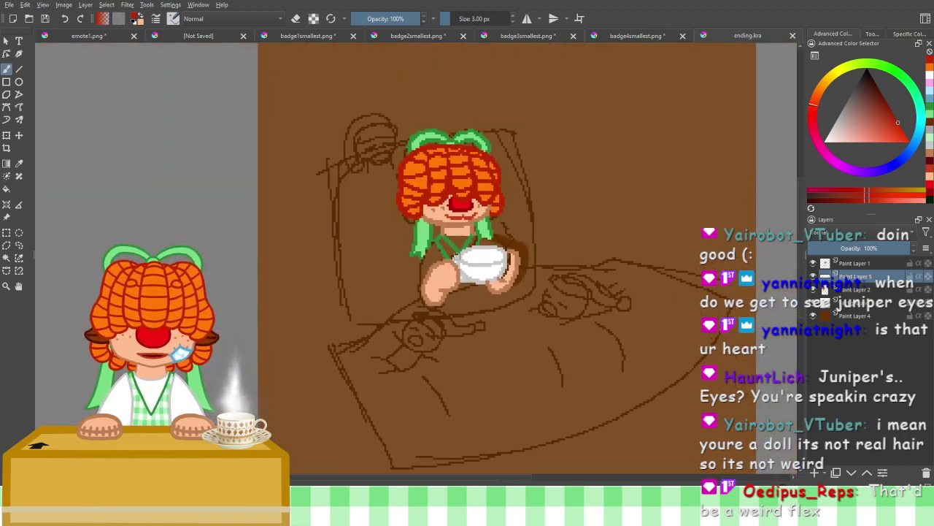
scroll(459, 260, "up", 2)
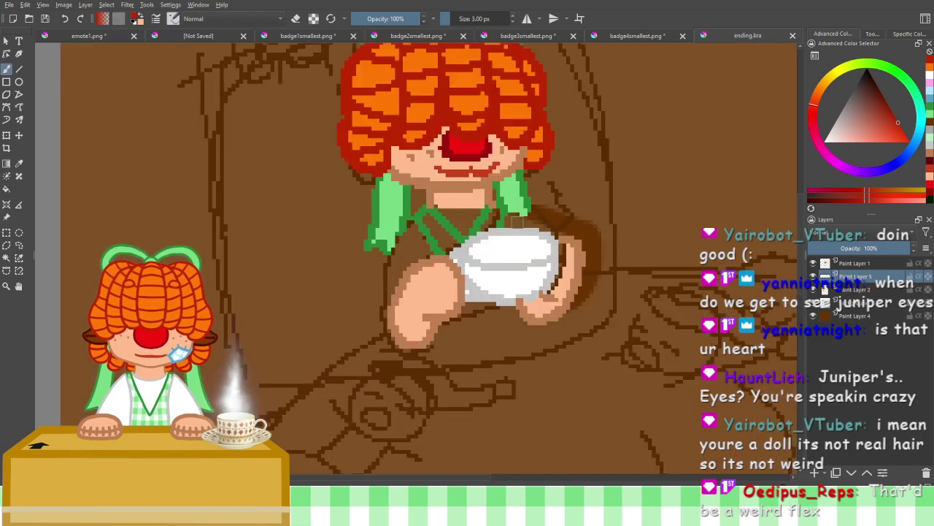
left_click_drag(518, 223, 508, 268)
scroll(500, 288, "down", 2)
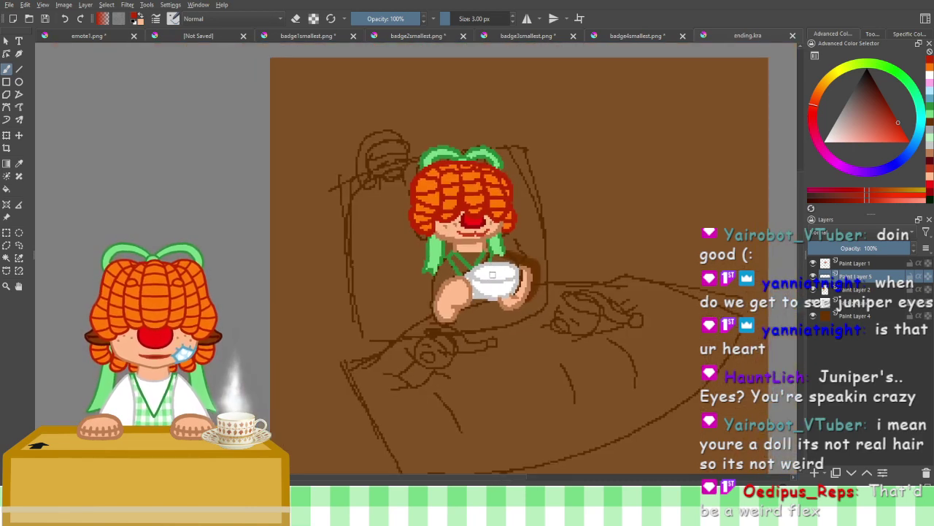
scroll(499, 288, "up", 3)
scroll(494, 248, "up", 1)
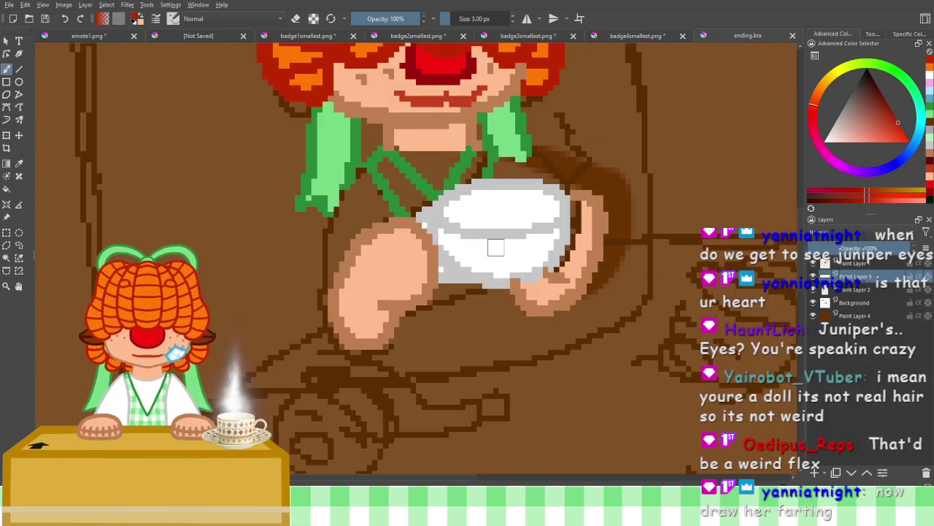
scroll(516, 231, "up", 1)
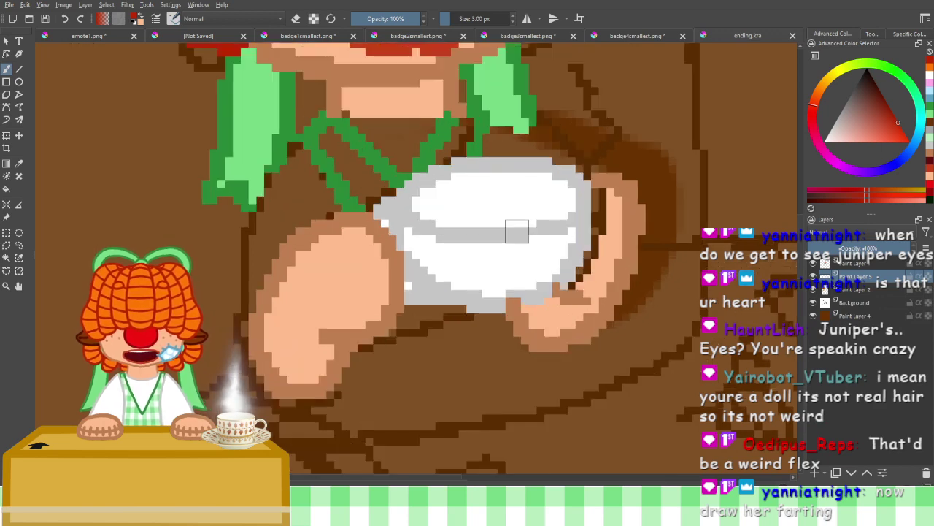
left_click_drag(538, 292, 475, 294)
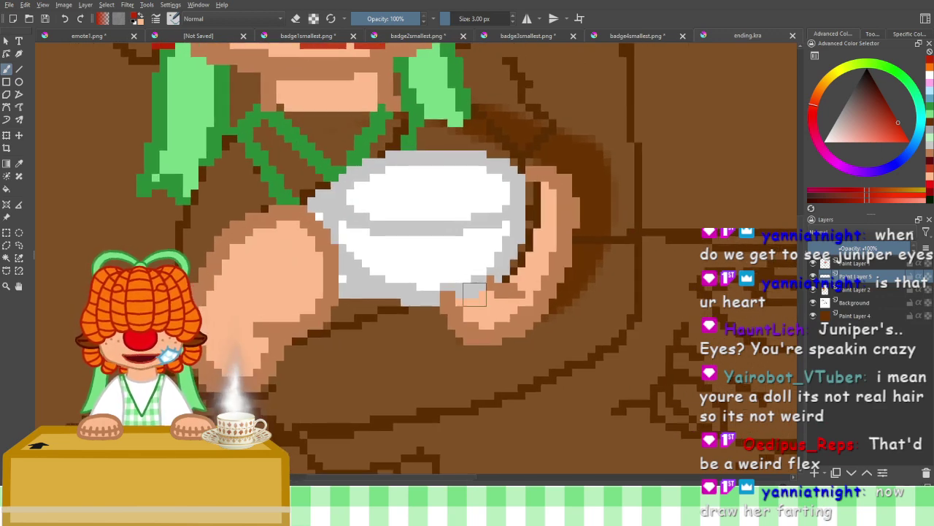
Sample the light grey shading colour from the doll's cup for freehand painting
scroll(473, 292, "down", 2)
scroll(471, 289, "up", 1)
scroll(467, 286, "up", 1)
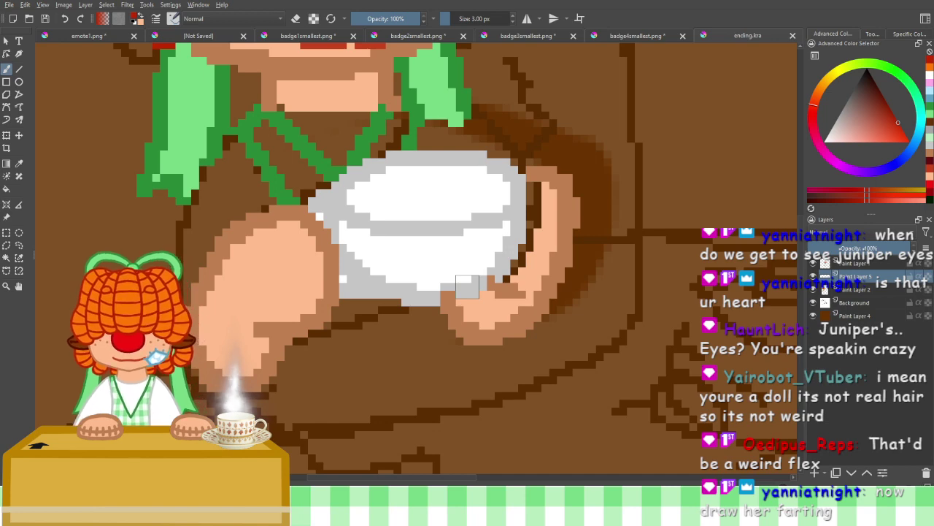
scroll(467, 287, "down", 3)
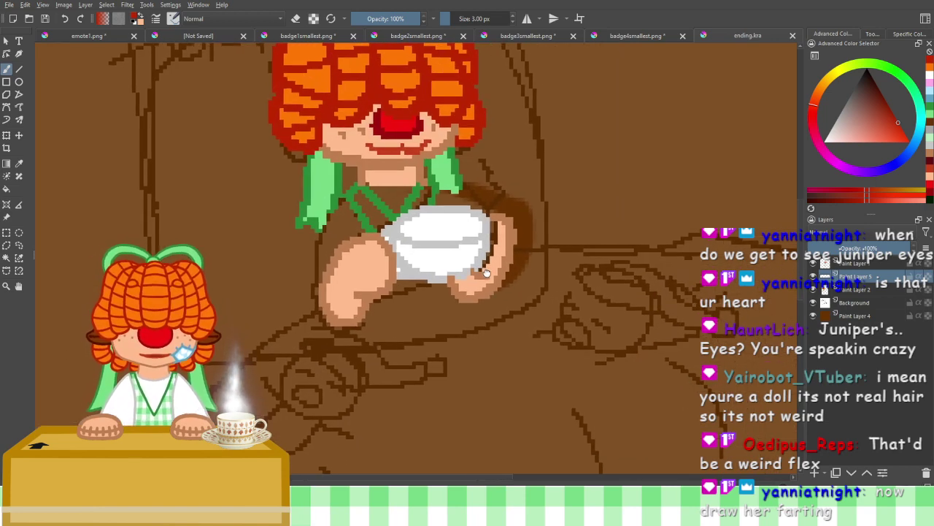
scroll(497, 287, "up", 3)
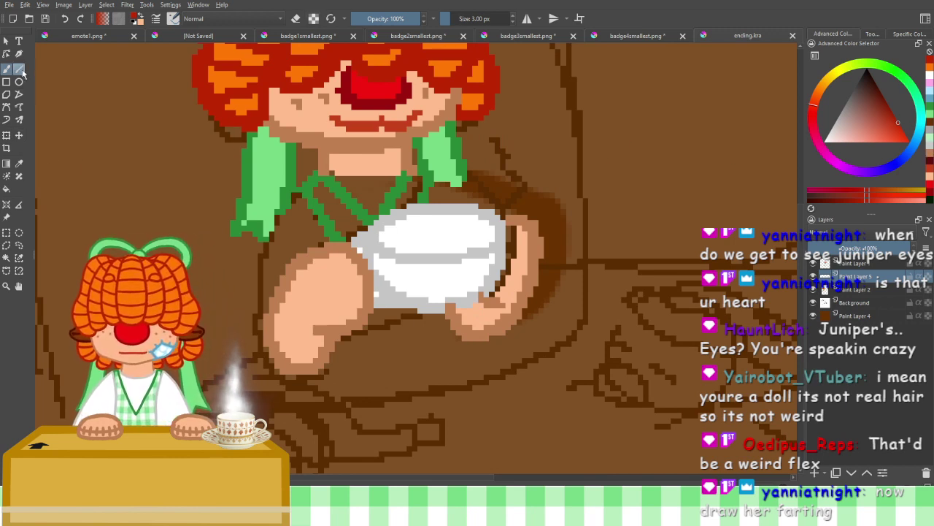
left_click(19, 164)
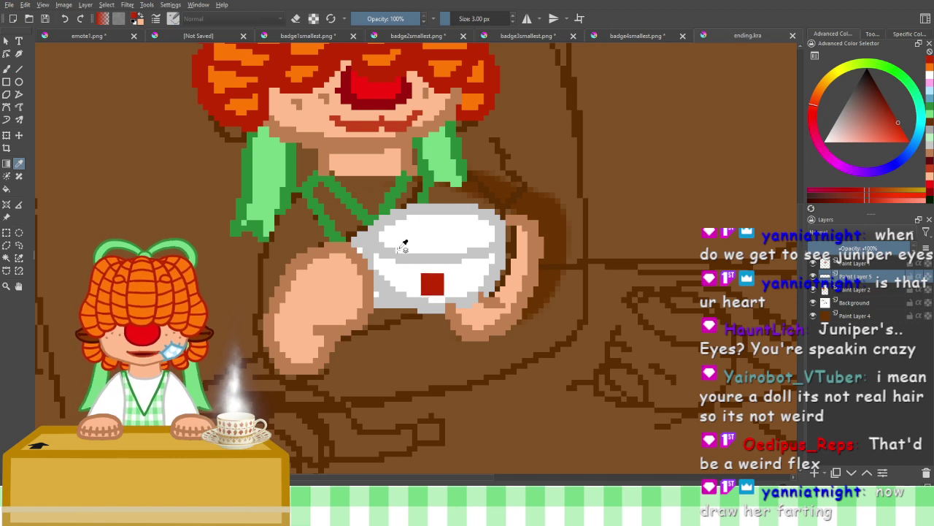
left_click(364, 245)
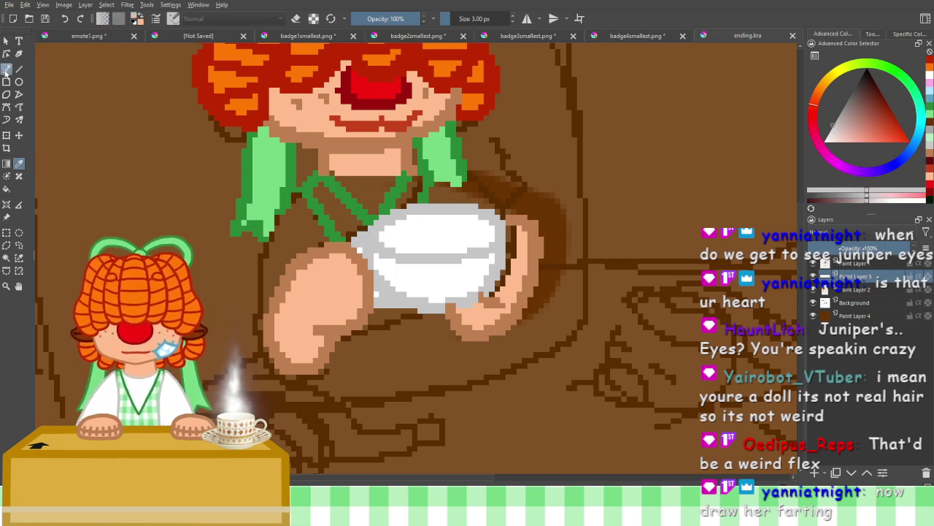
left_click(6, 69)
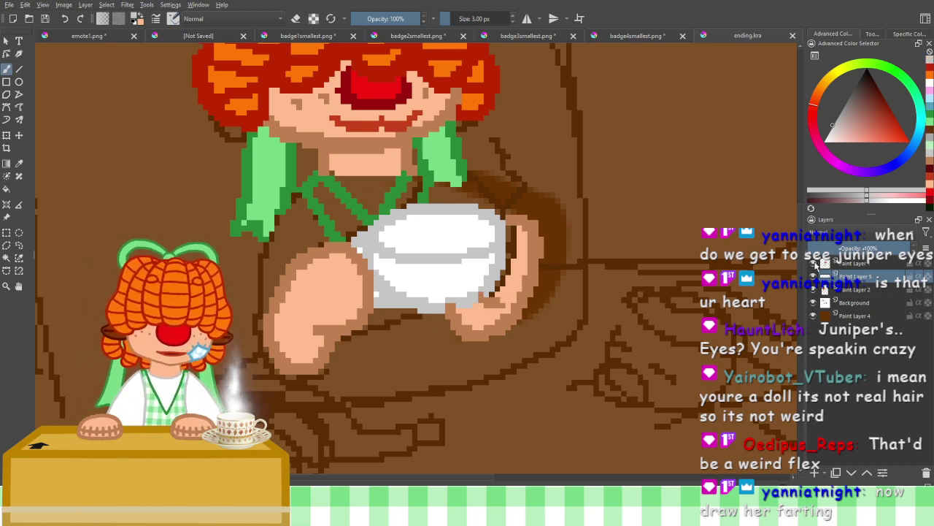
Check the upper layers by toggling their visibility, then paint light grey on Paint Layer 1 along the cup's lower edge beside the right-hand hand
left_click(813, 264)
left_click(813, 264)
left_click(811, 264)
left_click(813, 263)
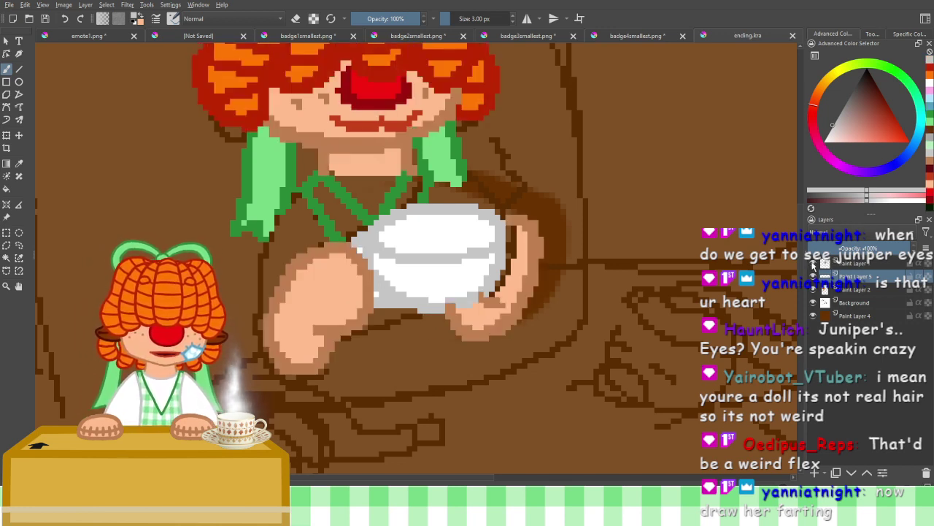
left_click(814, 284)
left_click(814, 284)
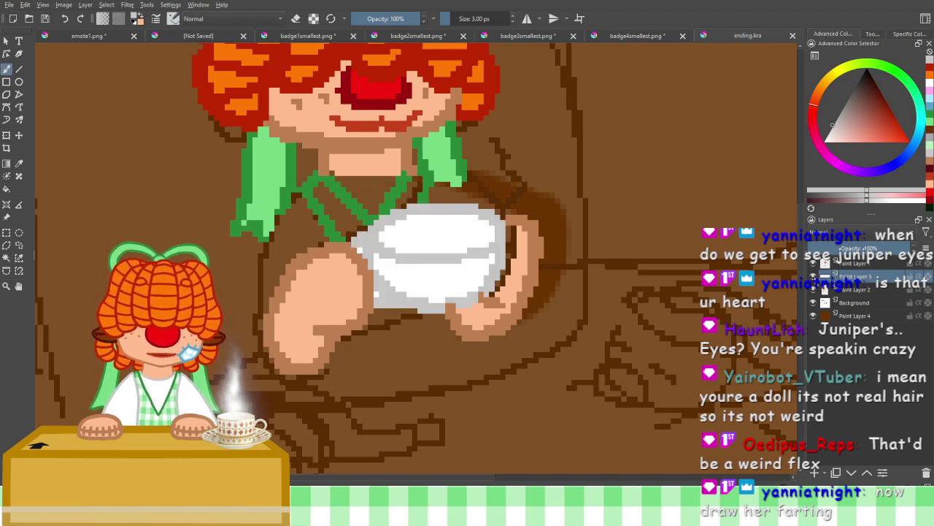
left_click(828, 265)
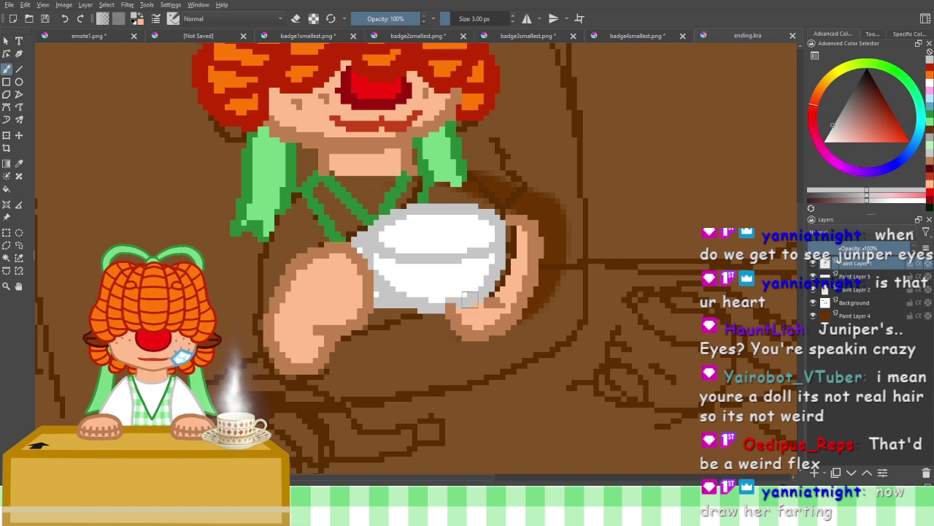
left_click(447, 303)
left_click(451, 306)
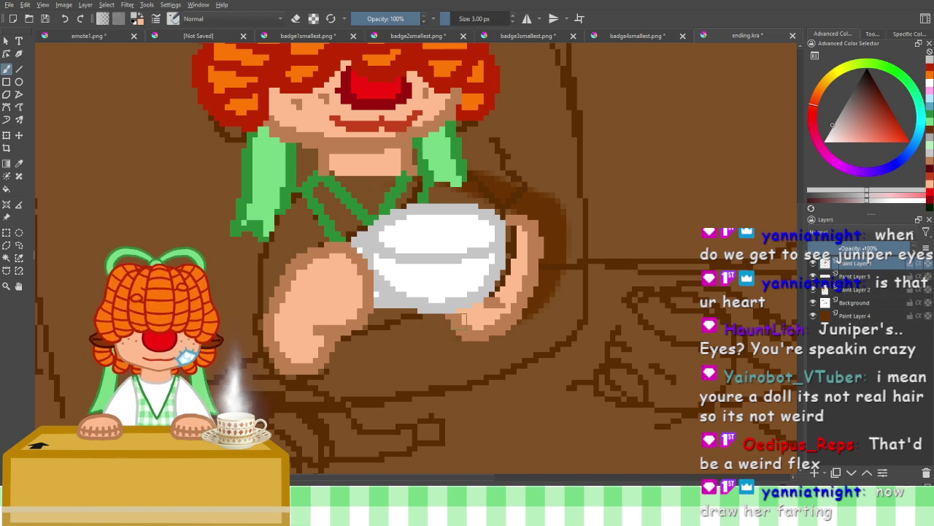
Examine the repainted cup edge and hand up close and in relation to the whole doll
key("plus")
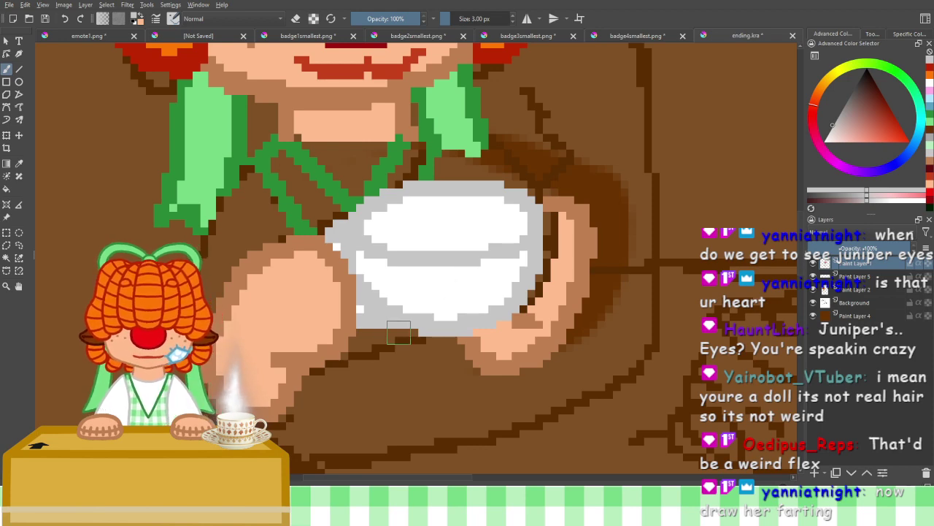
key("minus")
key("minus")
key("minus")
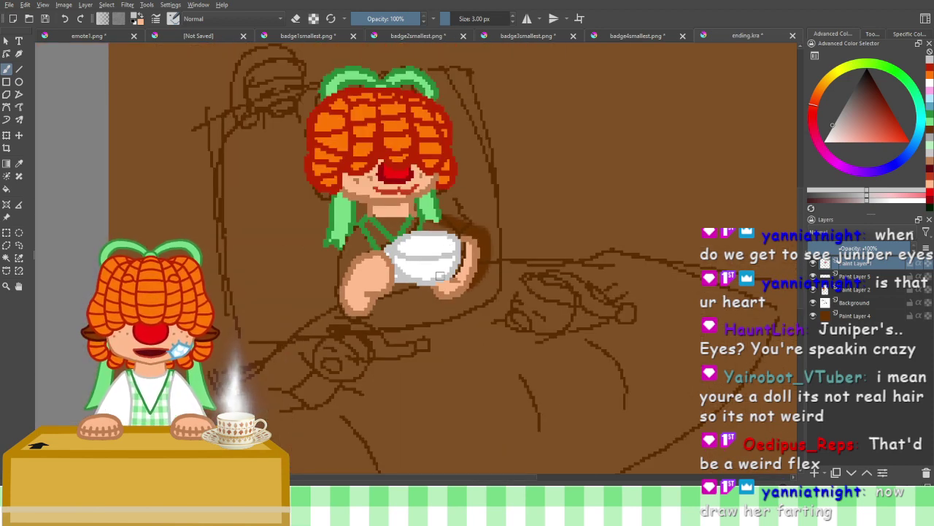
key("plus")
key("plus")
key("plus")
key("plus")
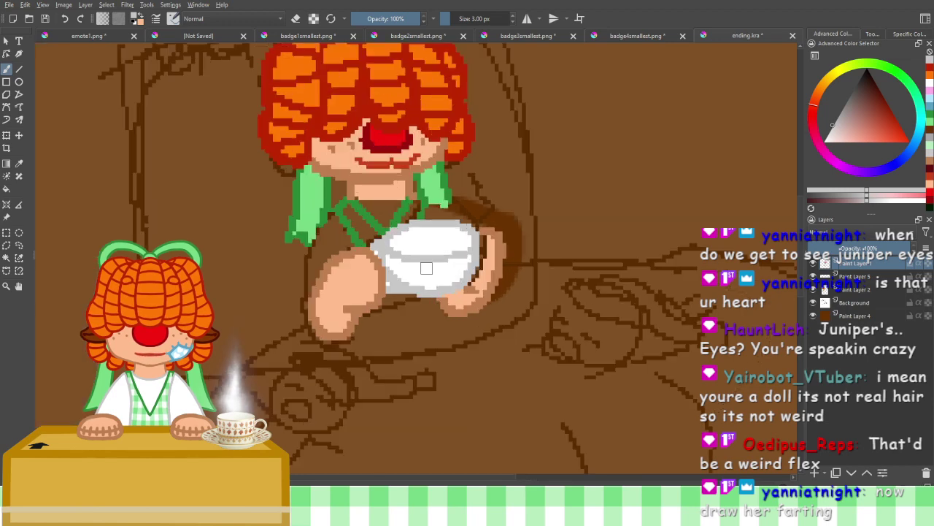
key("minus")
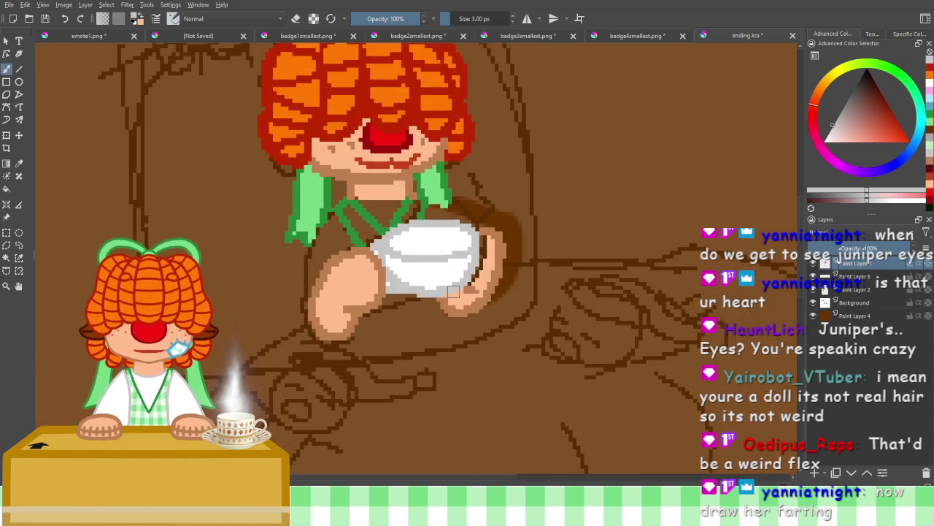
left_click_drag(419, 190, 476, 290)
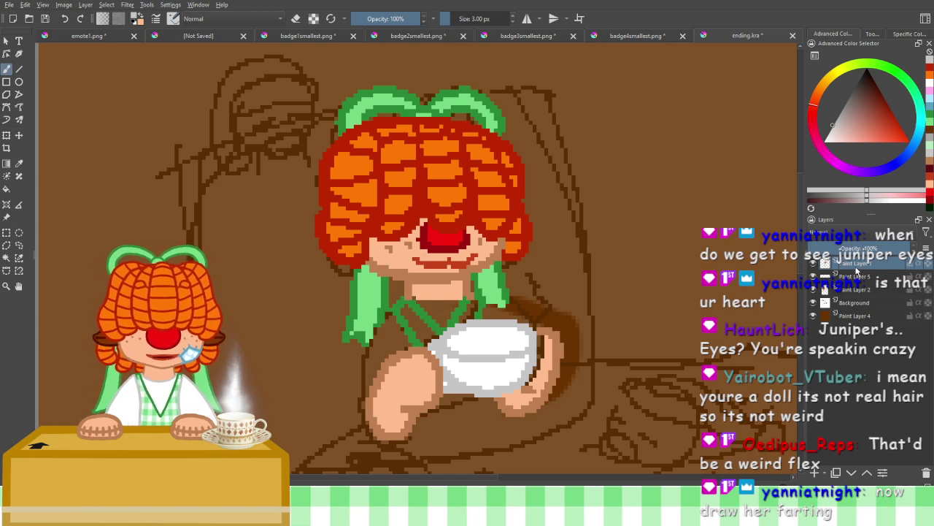
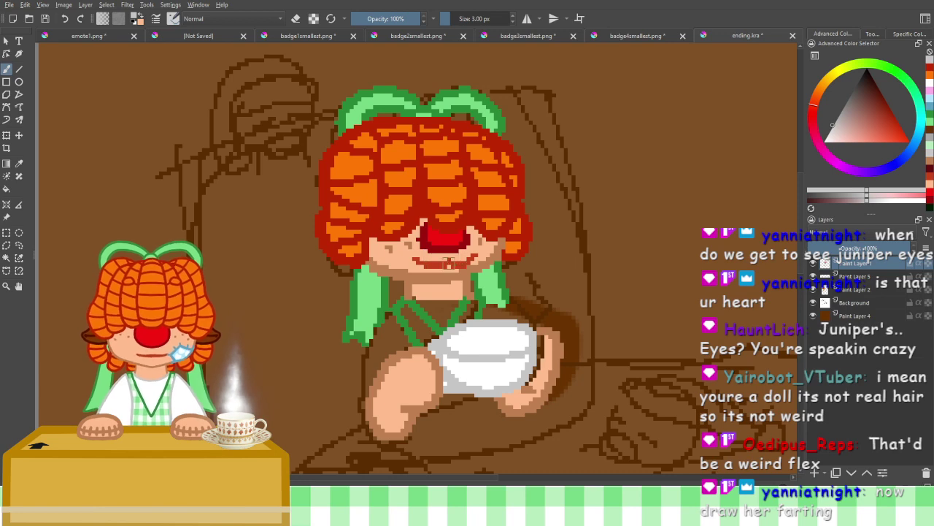
Toggle Paint Layers 5 and 2 to find the doll's face, select Paint Layer 2 and choose the light peach skin colour
scroll(446, 266, "up", 1)
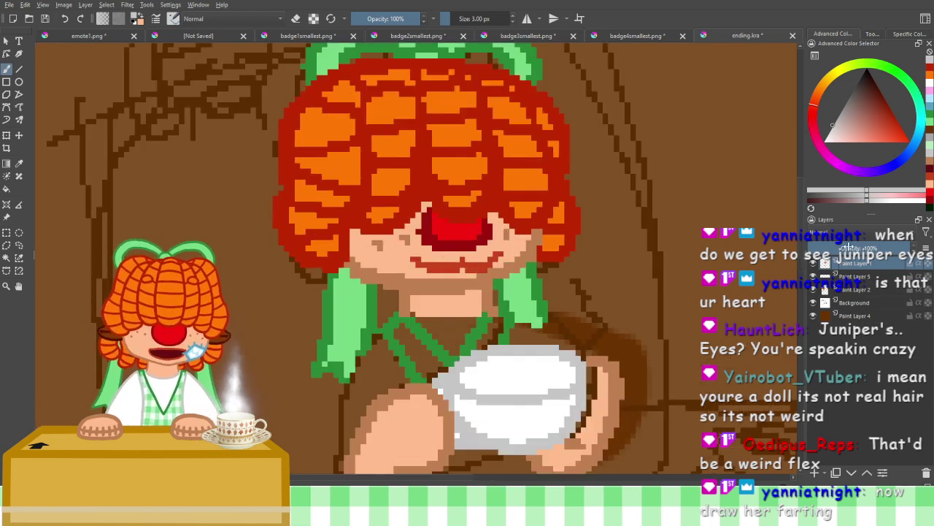
left_click(815, 277)
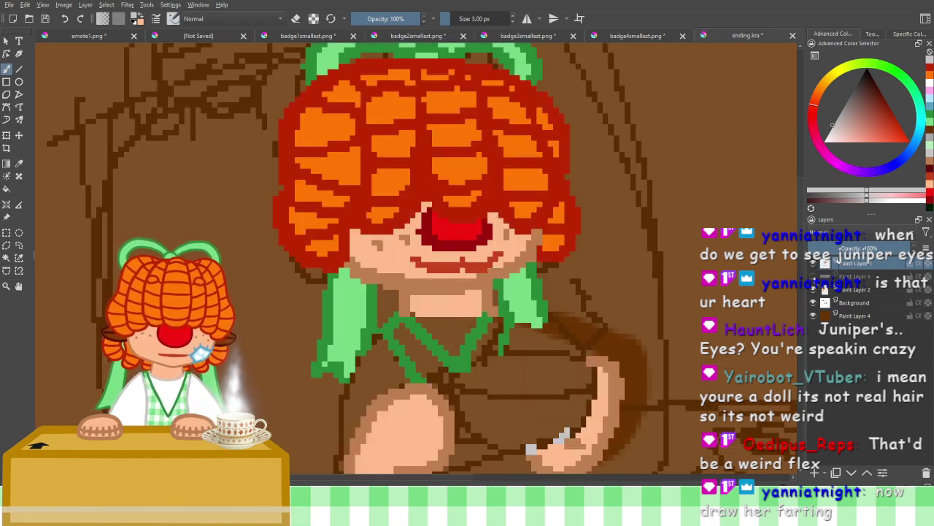
left_click(815, 276)
left_click(815, 289)
left_click(814, 289)
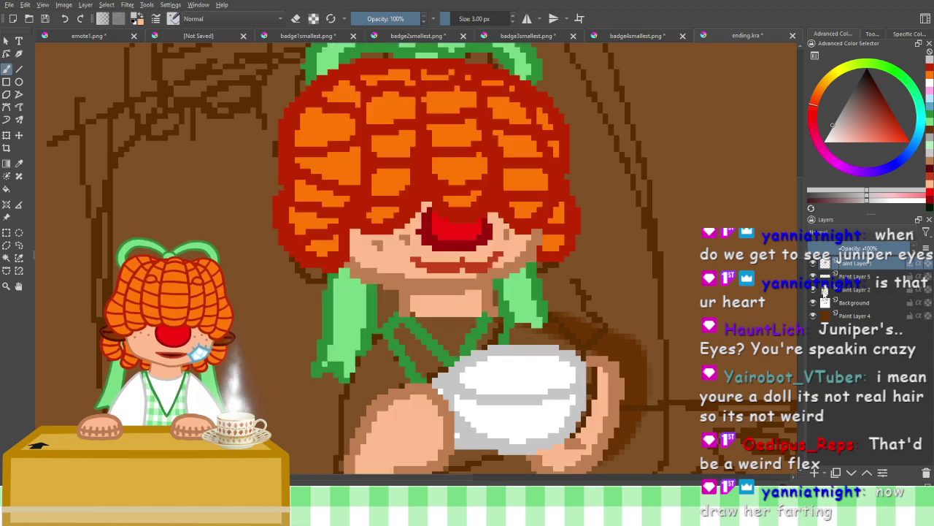
left_click(825, 289)
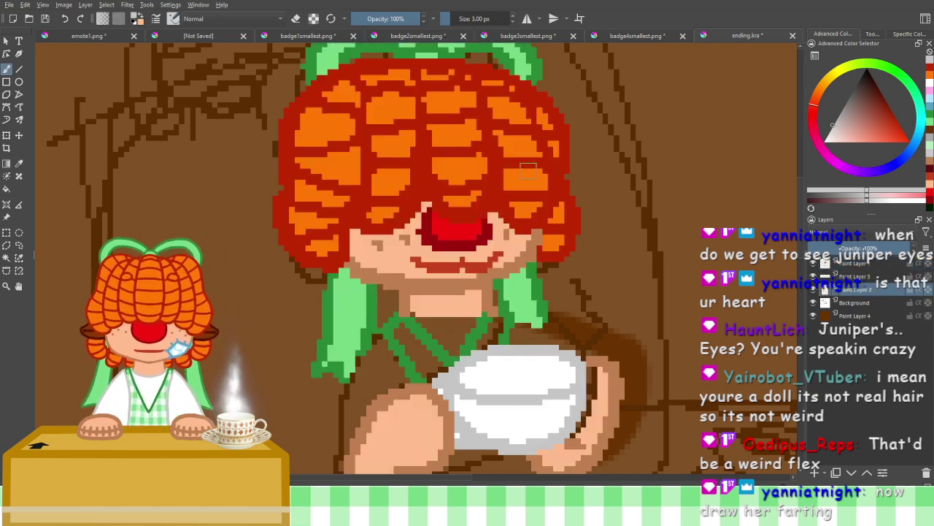
left_click(928, 190)
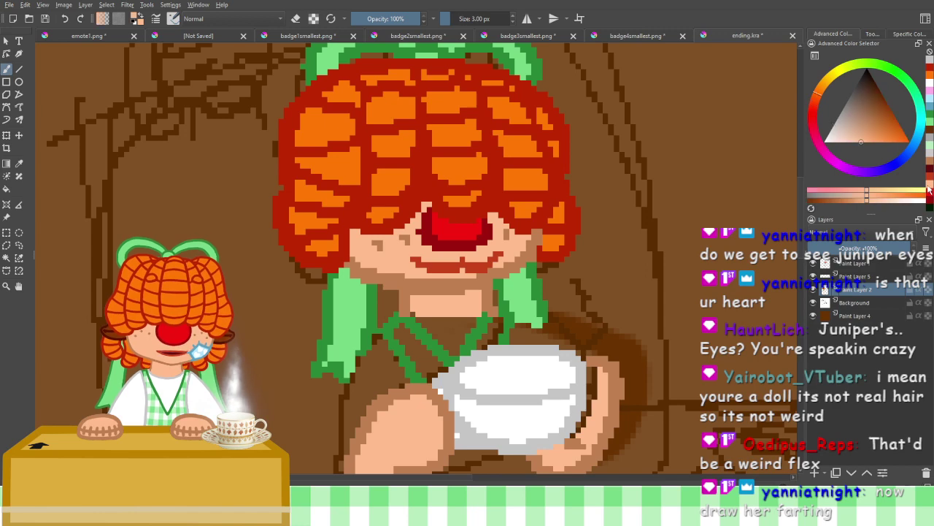
Try thinning the doll's red mouth with light peach strokes, compare it with and without them, and undo them
key("plus")
key("plus")
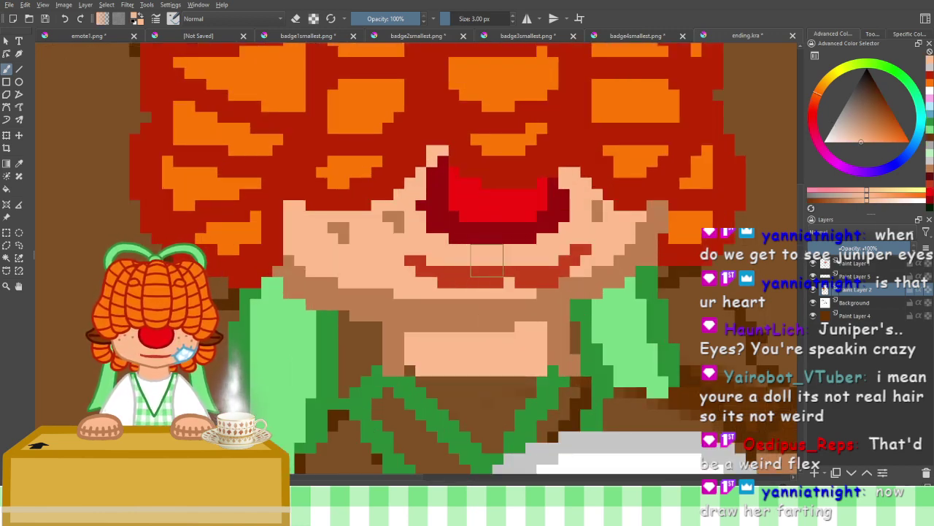
left_click(520, 272)
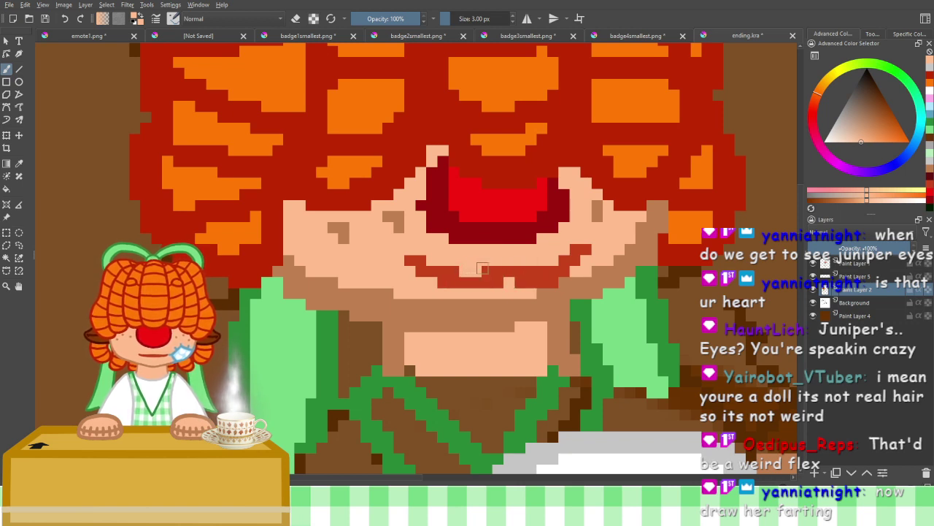
left_click(484, 270)
left_click_drag(542, 271, 532, 271)
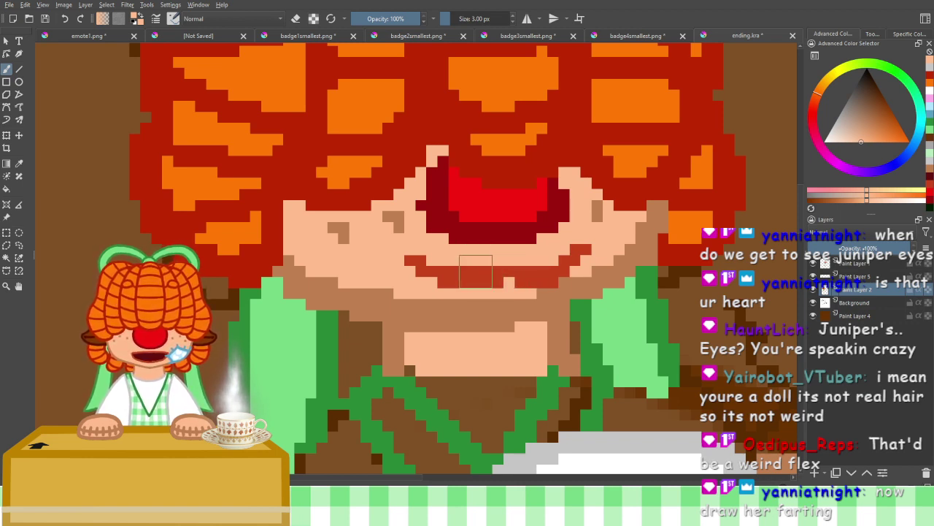
left_click(81, 21)
left_click(81, 24)
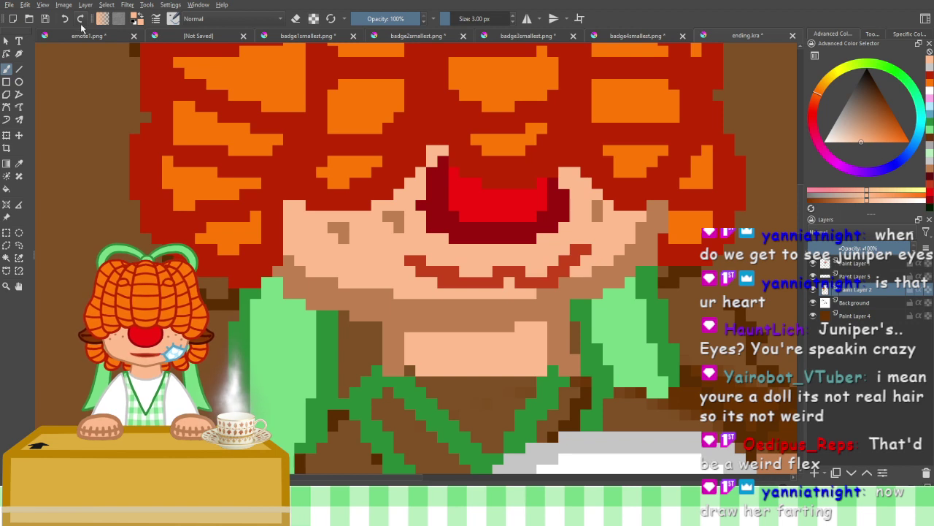
left_click(70, 22)
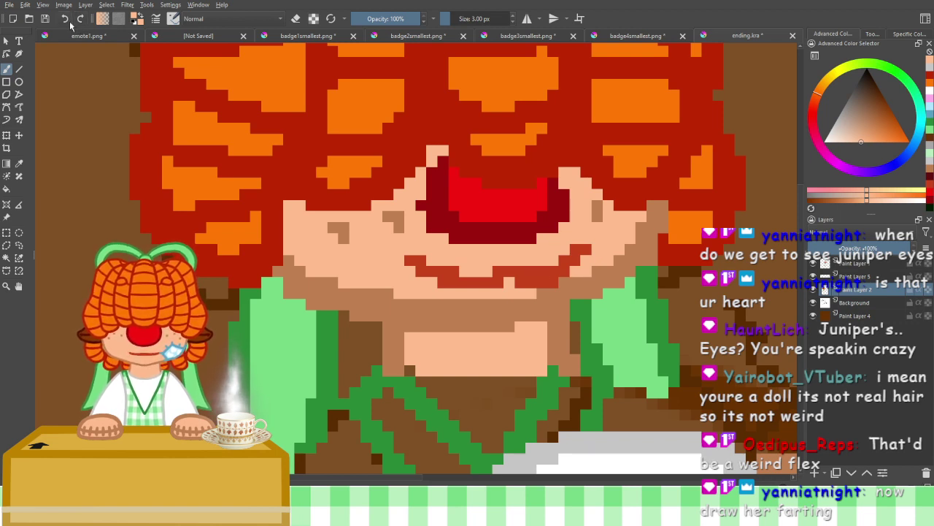
left_click(70, 23)
Sample the mouth's red and thicken the middle of its upper edge on Paint Layer 2
scroll(553, 260, "down", 5)
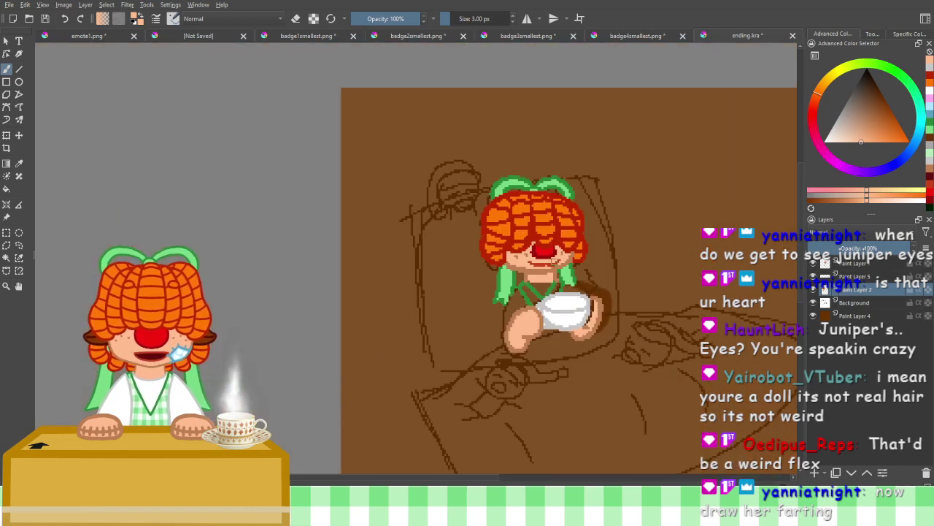
left_click_drag(553, 261, 500, 257)
scroll(498, 255, "up", 6)
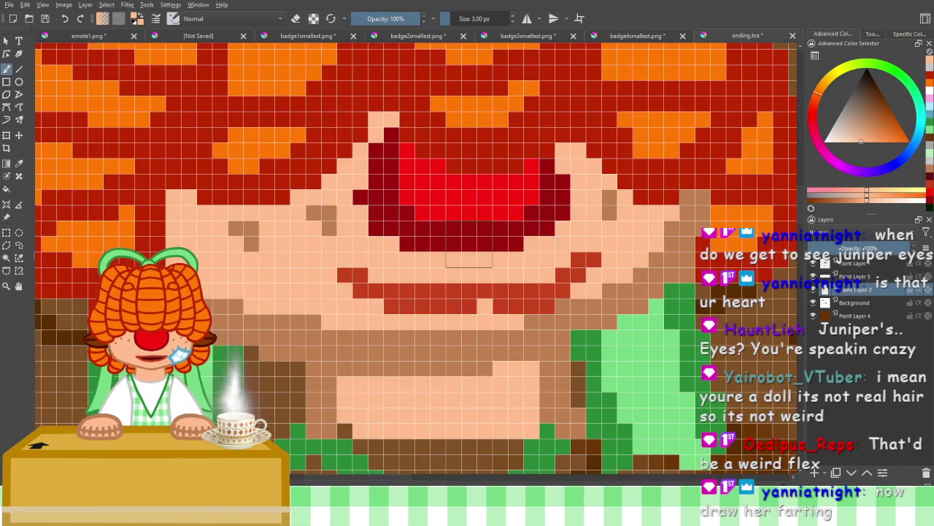
key("minus")
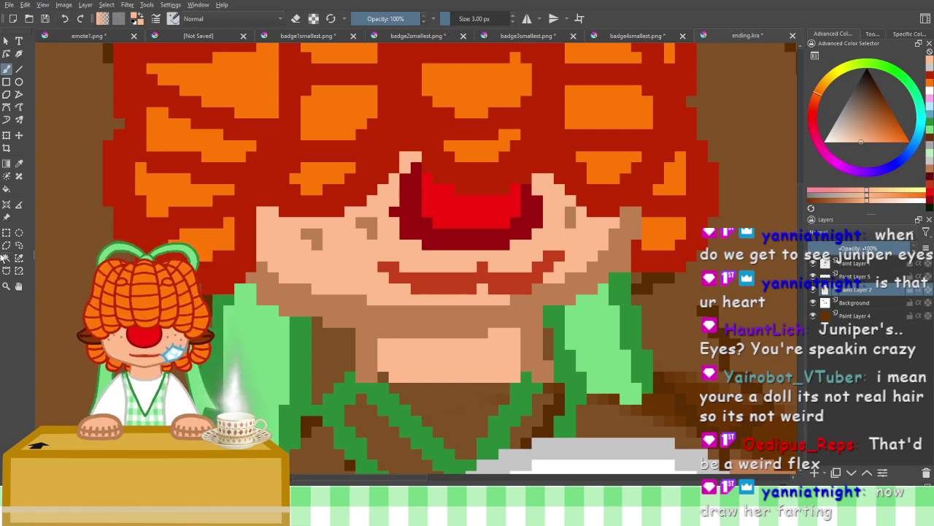
left_click(19, 164)
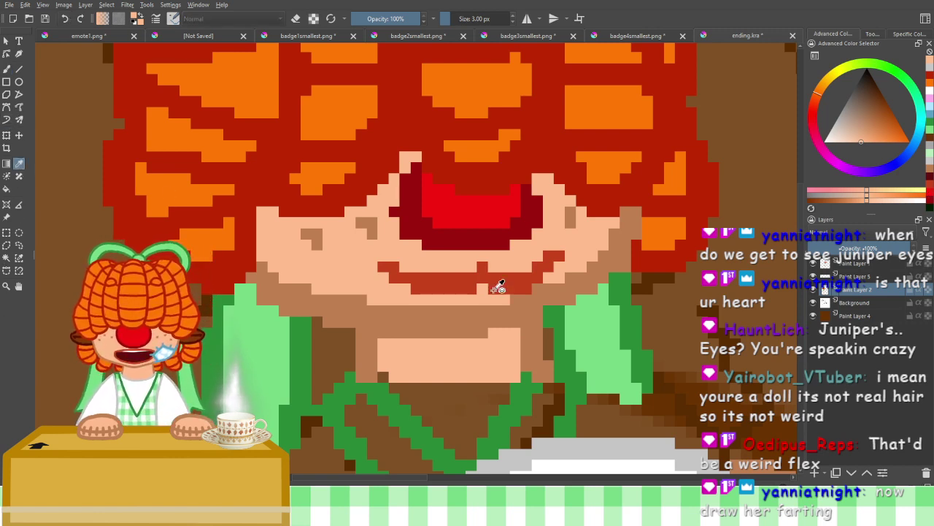
left_click(467, 276)
key("b")
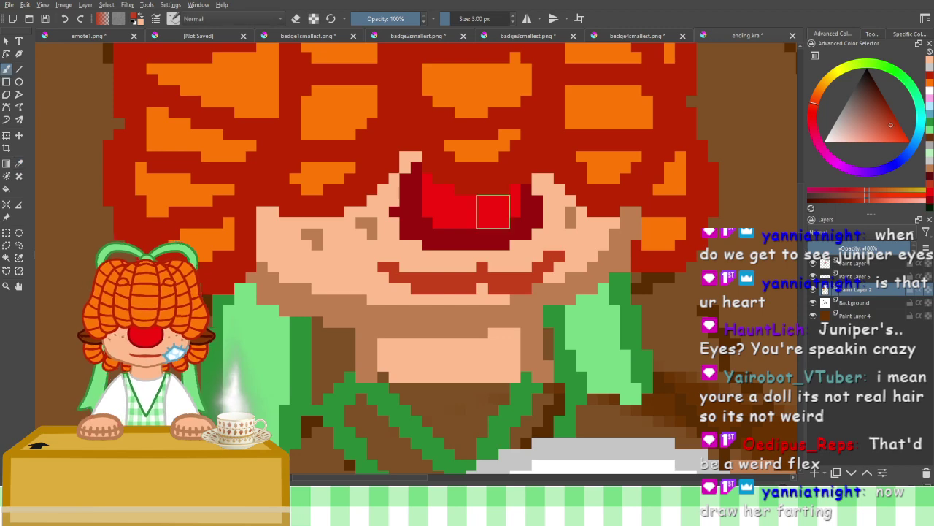
mouse_move(483, 267)
left_mouse_down()
mouse_move(470, 270)
mouse_move(497, 270)
left_mouse_up()
Extend the mouth's left corner outward and upward in red, and switch the colour back to light peach
scroll(401, 312, "down", 5)
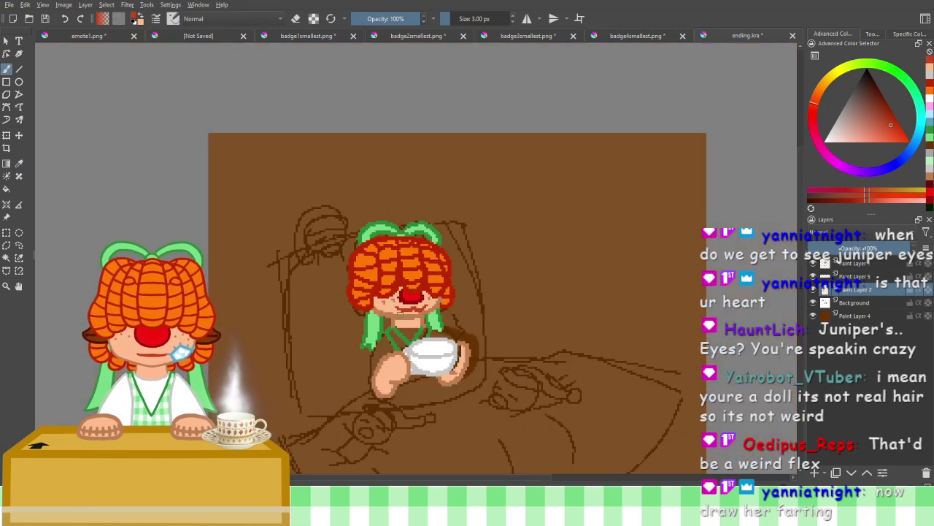
scroll(411, 296, "up", 5)
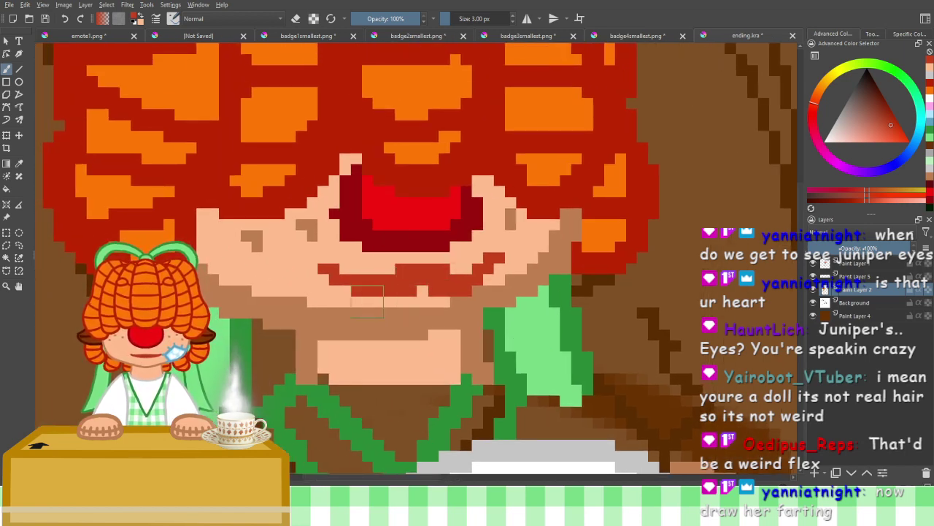
mouse_move(357, 269)
left_mouse_down()
mouse_move(364, 278)
mouse_move(313, 260)
left_mouse_up()
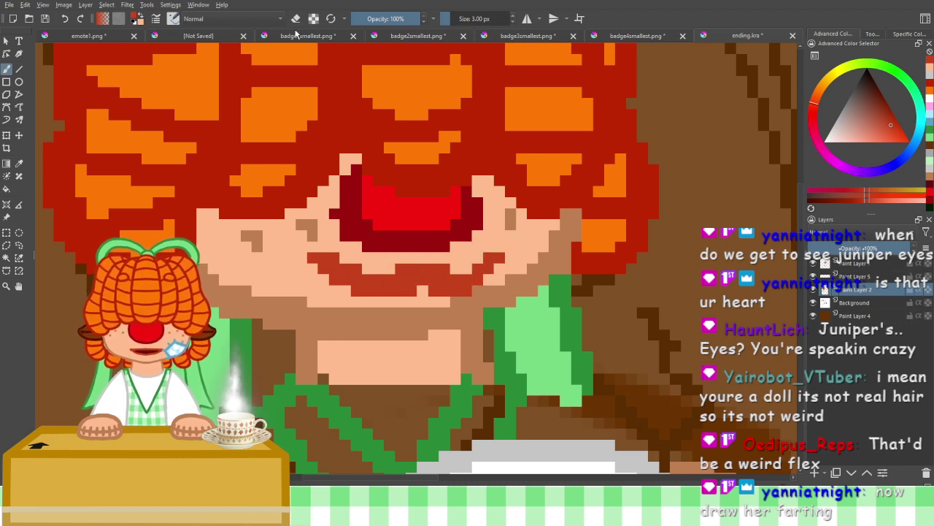
left_click(931, 70)
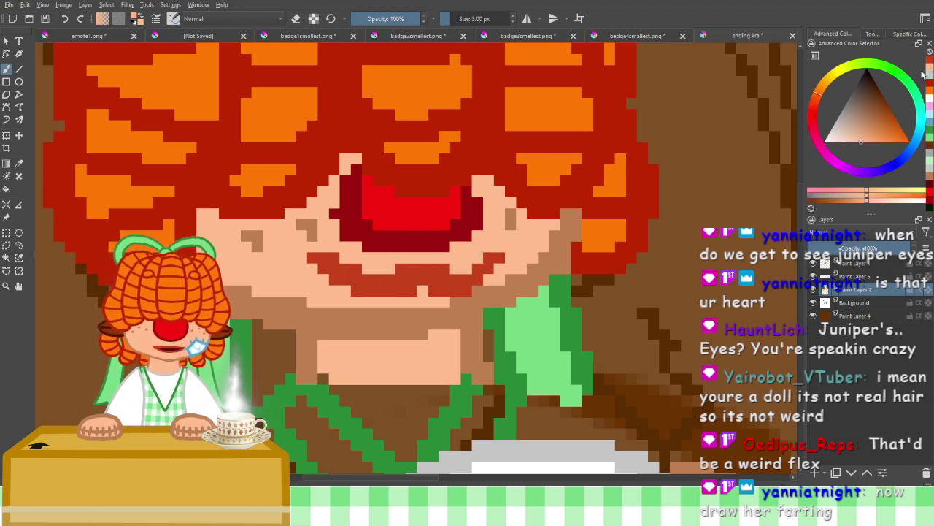
Try trimming the left corner of the doll's red mouth with light peach on Paint Layer 2
left_click(360, 267)
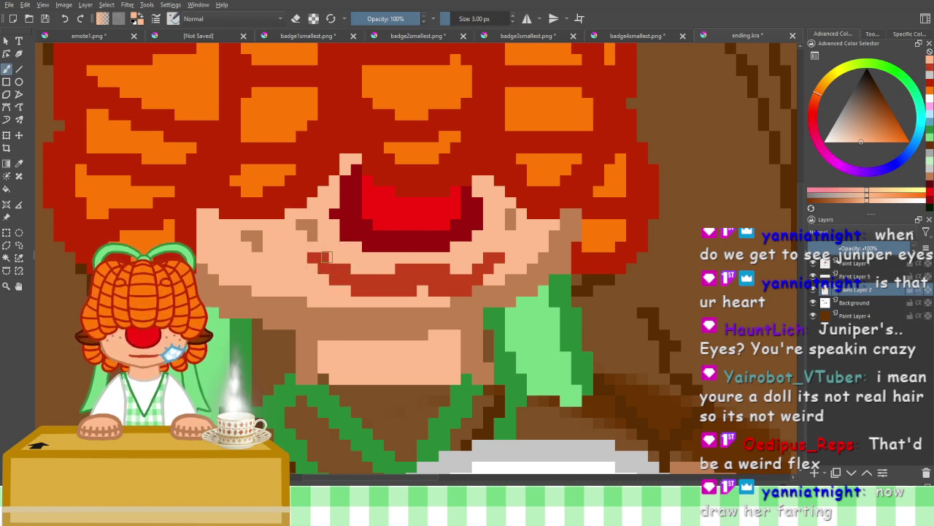
scroll(280, 313, "down", 3)
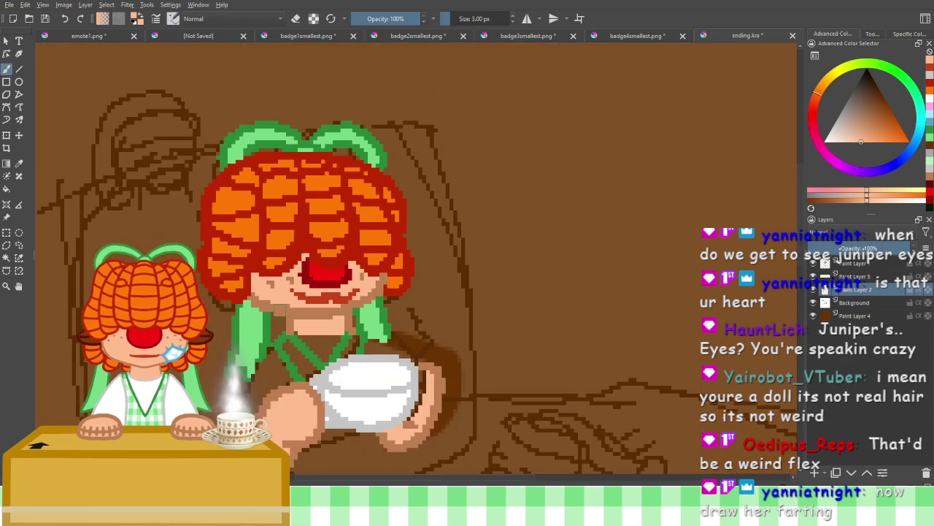
scroll(295, 281, "up", 5)
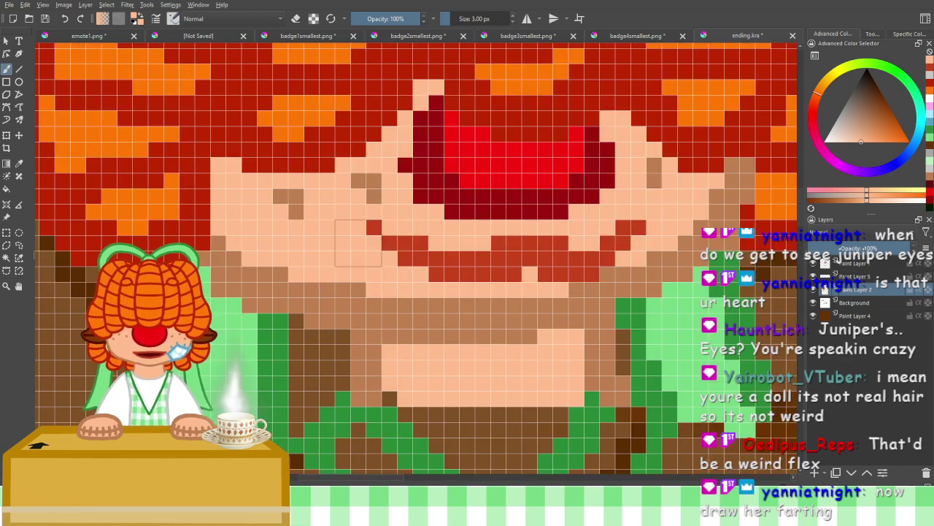
left_click_drag(435, 212, 390, 230)
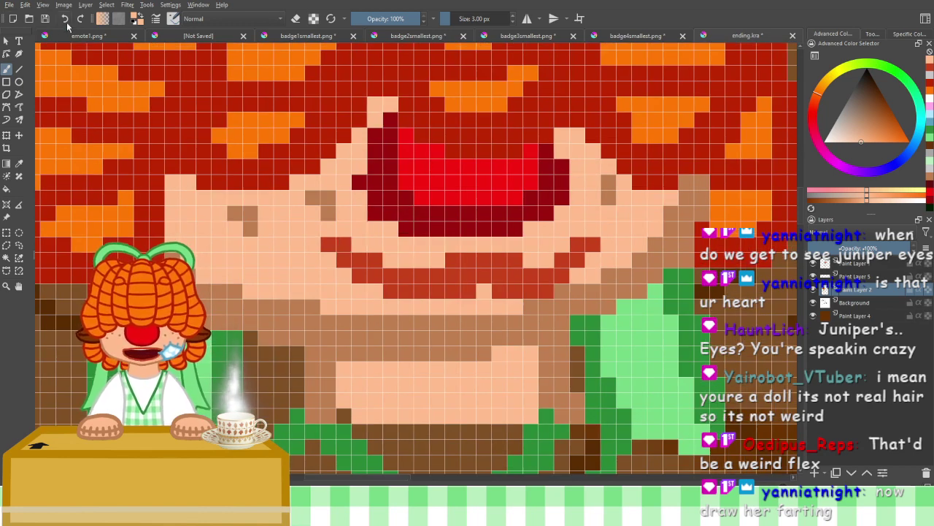
scroll(242, 239, "down", 4)
scroll(241, 239, "up", 3)
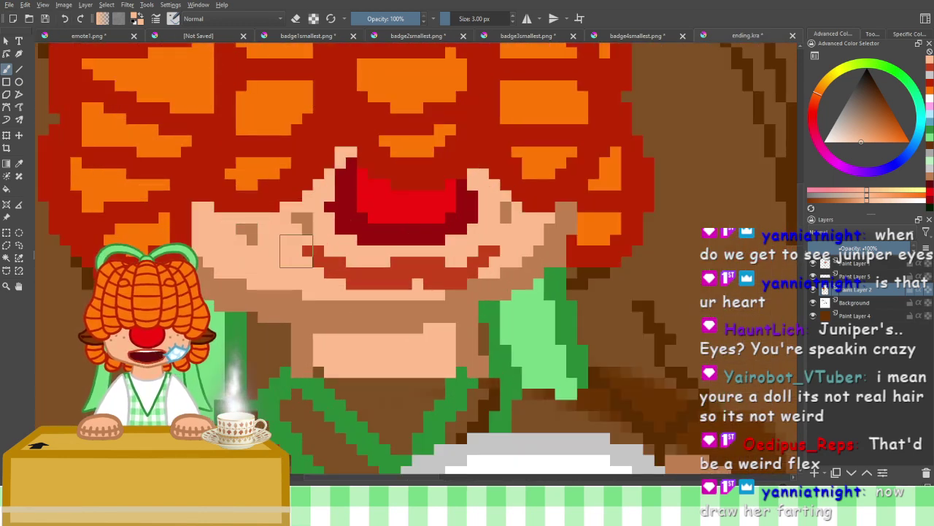
scroll(296, 251, "up", 2)
scroll(295, 252, "down", 3)
scroll(329, 260, "up", 2)
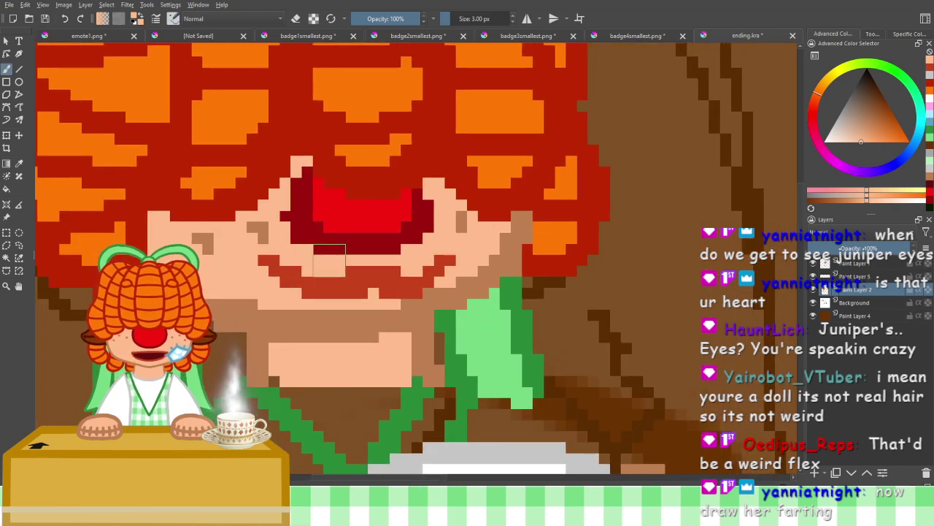
scroll(329, 259, "up", 1)
scroll(329, 260, "up", 1)
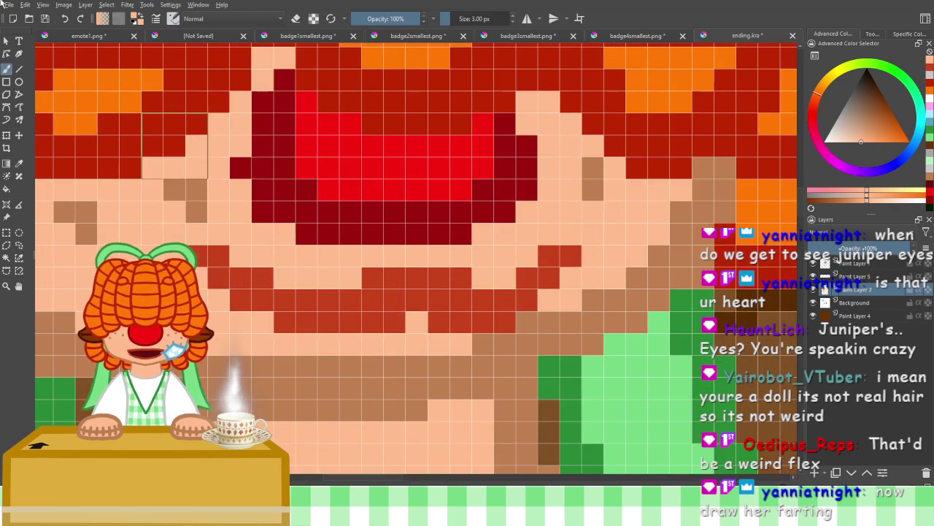
Compare the mouth with and without the left-corner trimming, and undo the trimming
left_click(66, 21)
left_click(81, 22)
scroll(169, 171, "down", 3)
scroll(172, 170, "up", 2)
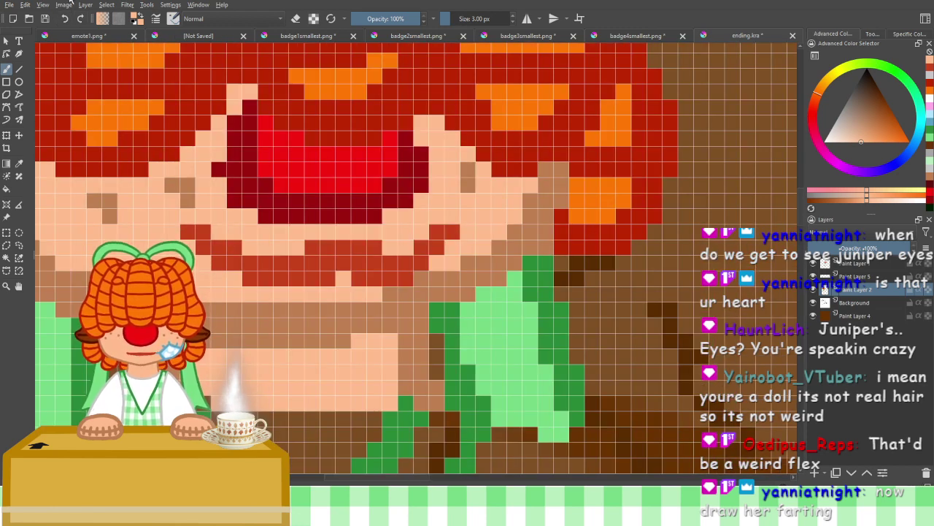
left_click(66, 24)
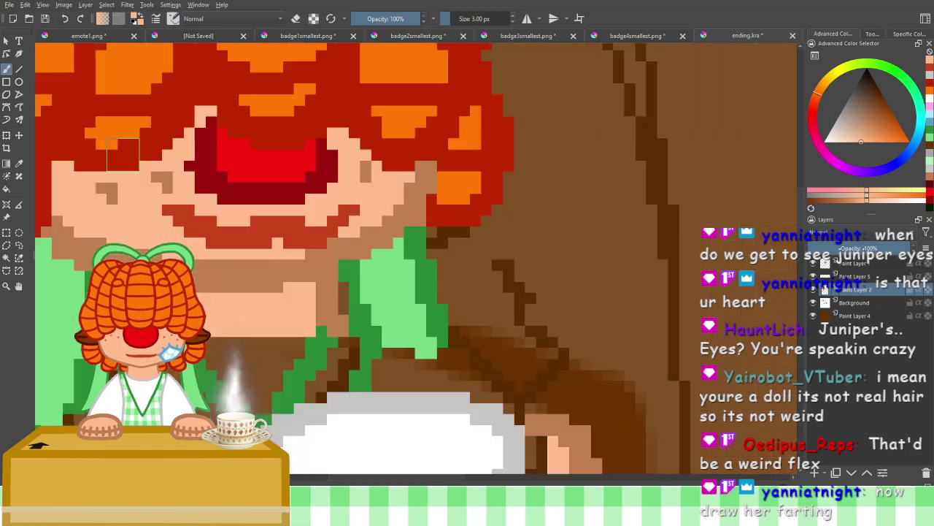
scroll(116, 146, "down", 2)
scroll(122, 156, "up", 4)
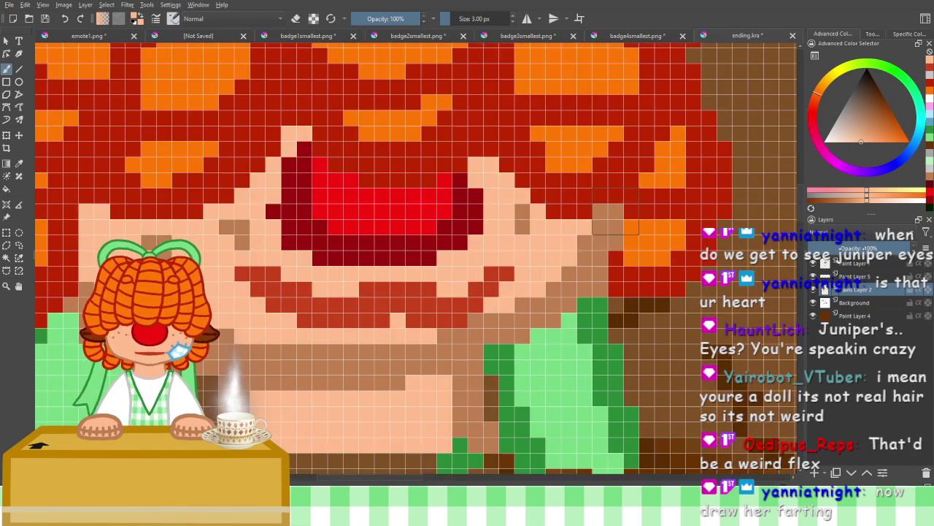
Switch to the mouth's red and extend its right corner upward and outward to match the other side
left_click(929, 70)
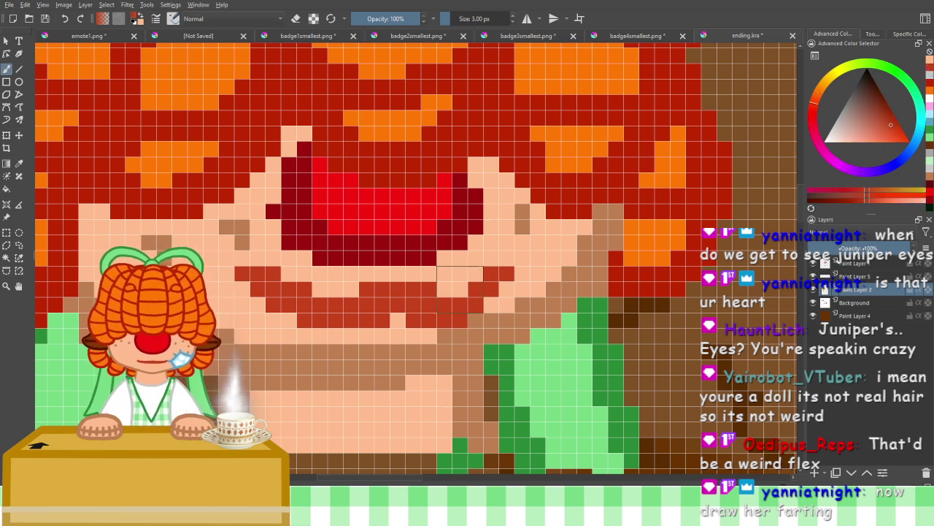
mouse_move(464, 291)
left_mouse_down()
mouse_move(486, 275)
mouse_move(475, 275)
left_mouse_up()
scroll(382, 349, "down", 5)
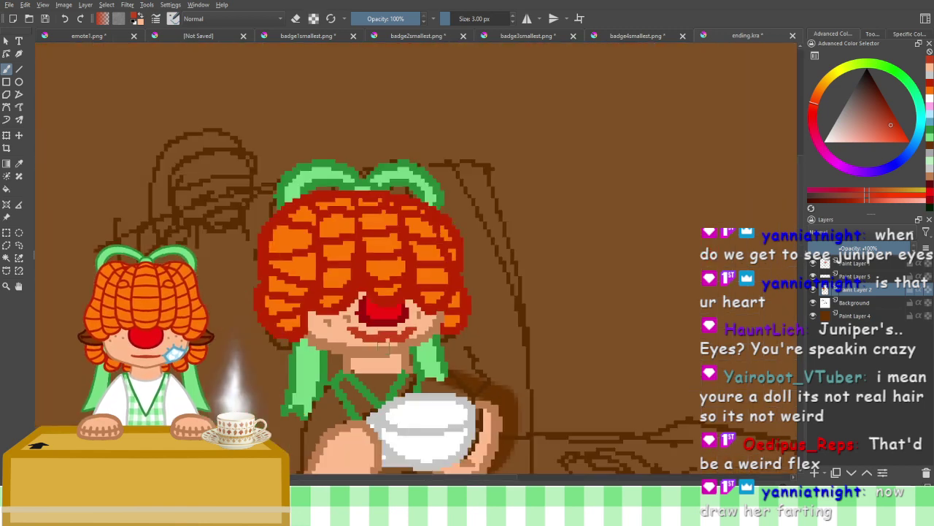
scroll(383, 349, "up", 4)
scroll(383, 349, "up", 3)
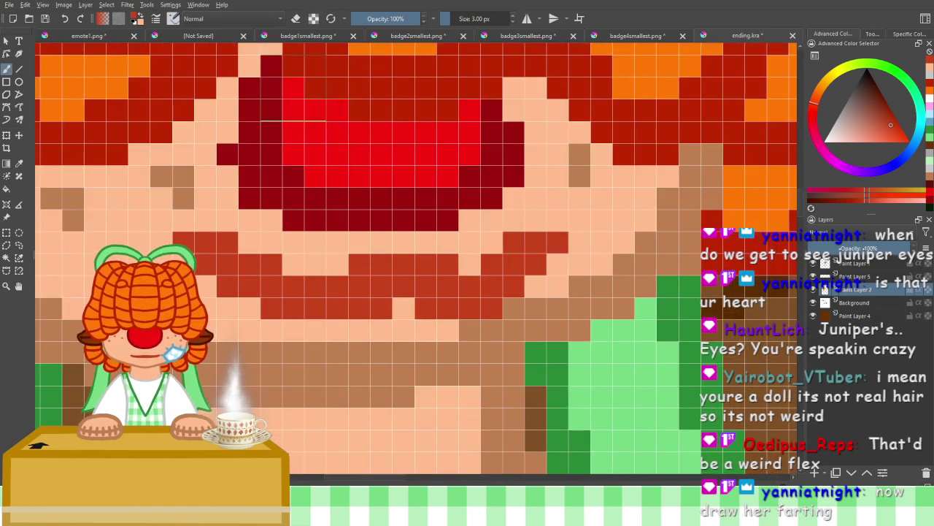
Switch back to light peach and paint over the doll's entire red mouth on Paint Layer 2
left_click(140, 15)
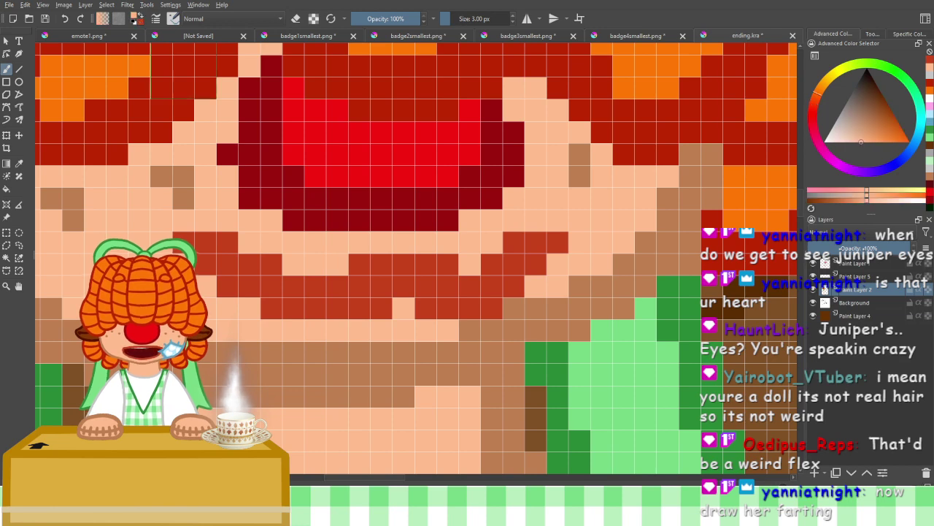
left_click(360, 265)
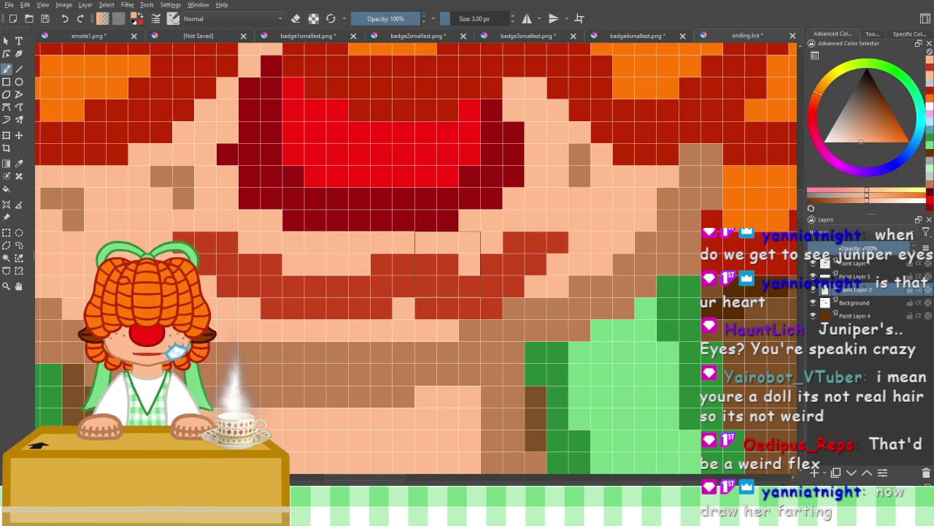
scroll(403, 308, "down", 3)
scroll(407, 305, "down", 1)
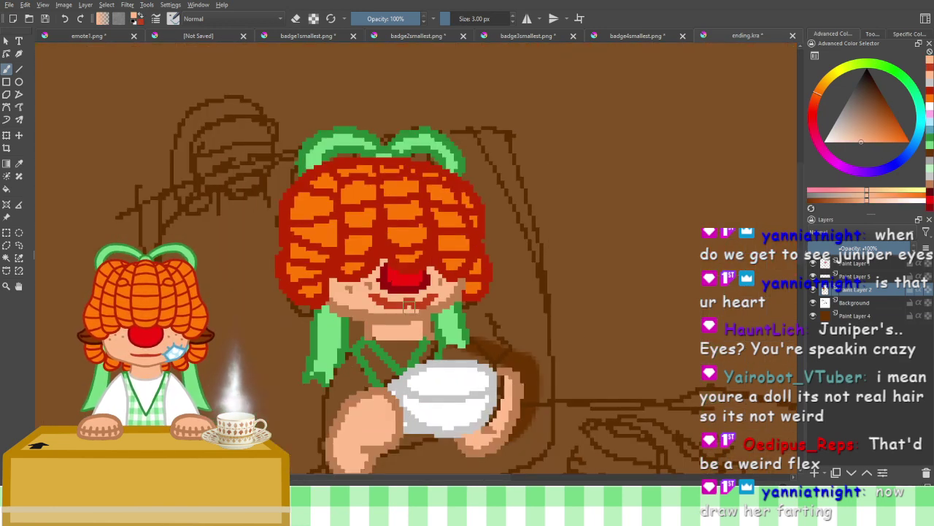
scroll(405, 307, "up", 3)
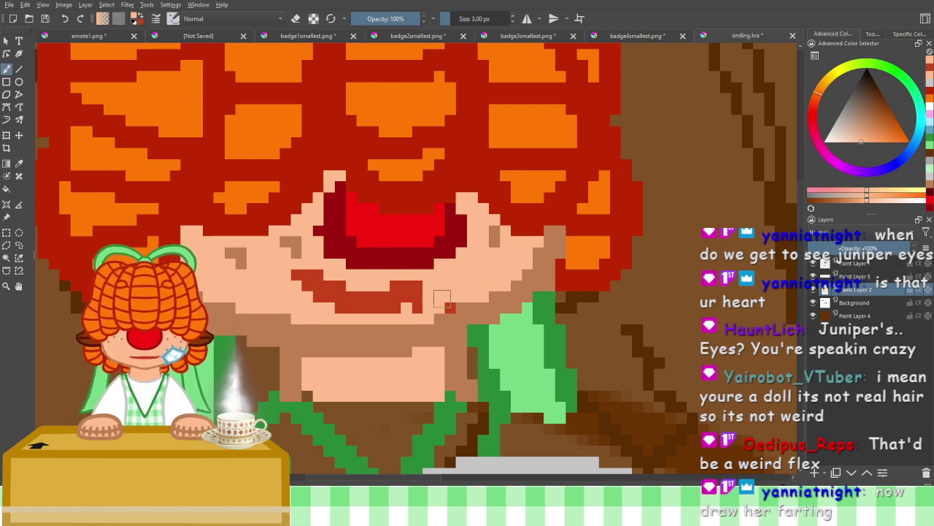
mouse_move(407, 304)
left_mouse_down()
mouse_move(339, 298)
mouse_move(310, 286)
mouse_move(313, 271)
left_mouse_up()
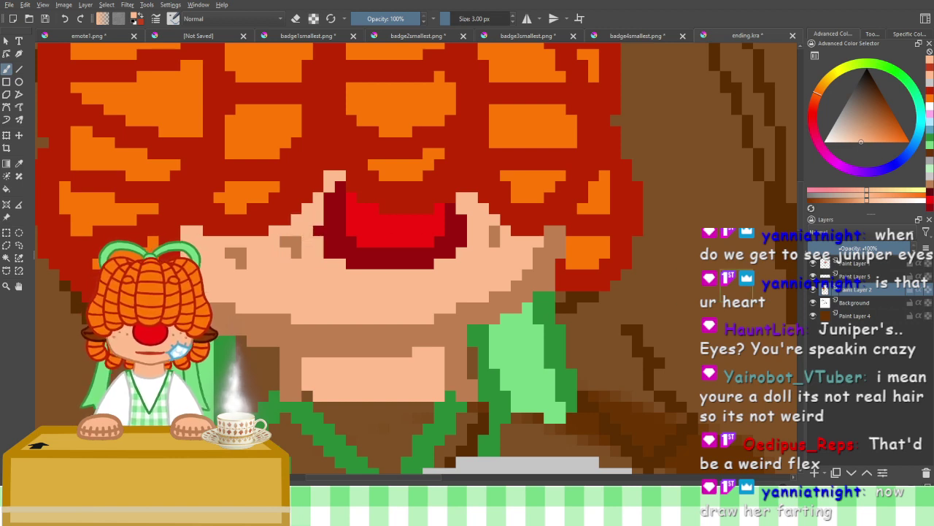
Select the topmost paint layer and erase the stray dark red pixel protruding from the nose's left edge
left_click(861, 263)
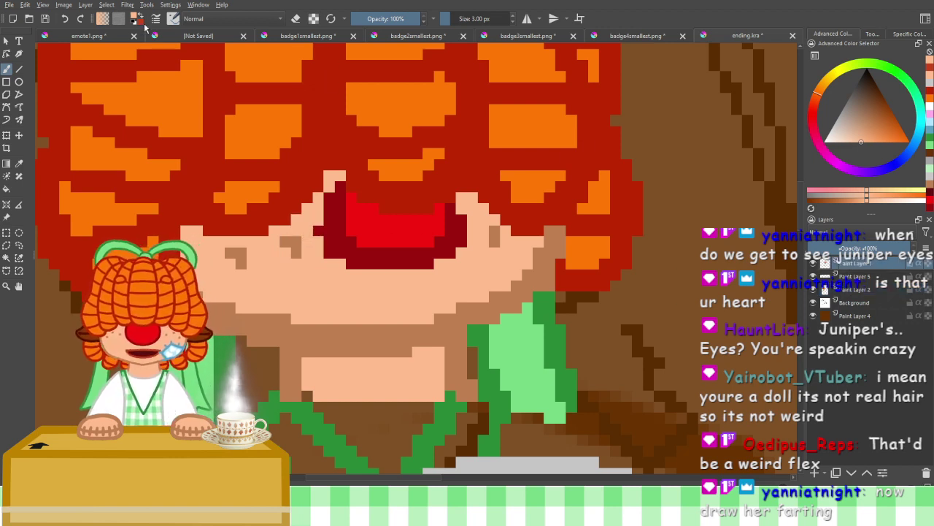
left_click(296, 19)
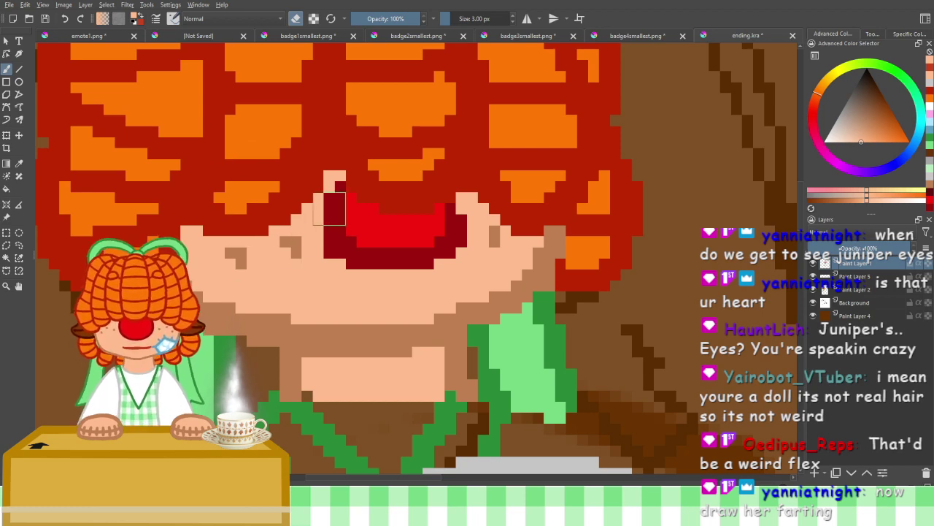
scroll(450, 285, "down", 3)
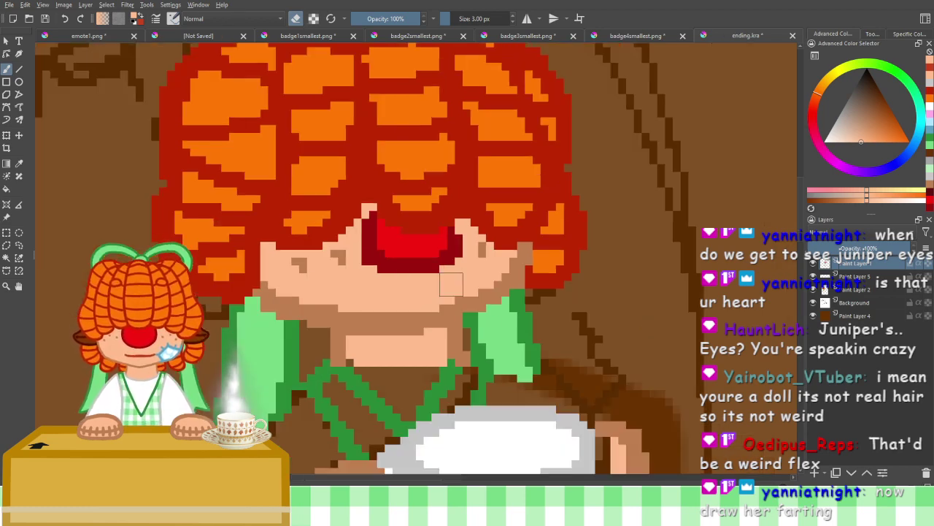
scroll(450, 285, "up", 3)
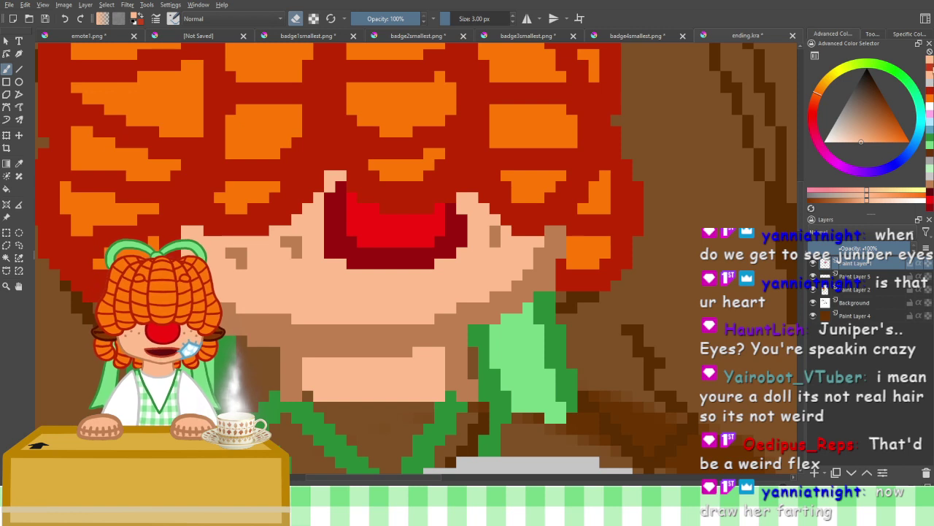
Draw a new red mouth below the nose with a flat line, single raised corner pixels and a shorter lower row
left_click(930, 73)
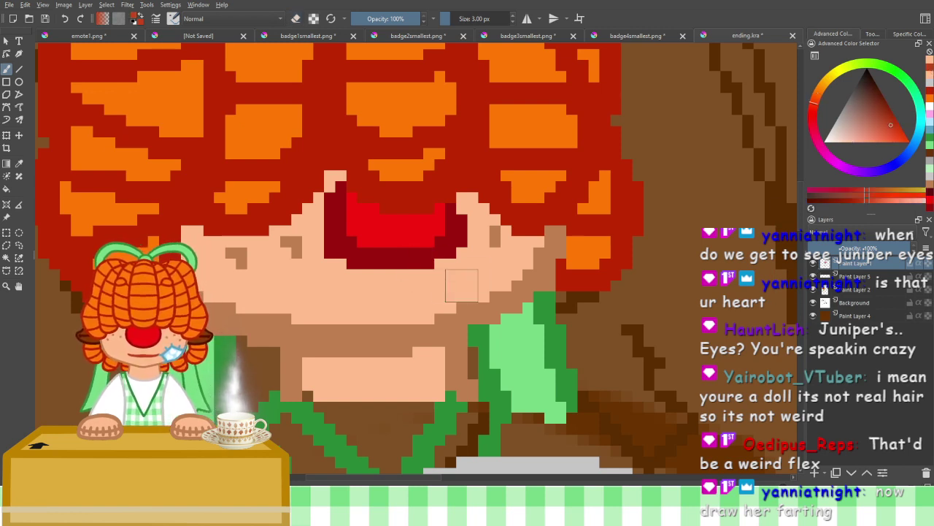
mouse_move(462, 286)
left_mouse_down()
mouse_move(419, 297)
mouse_move(349, 296)
mouse_move(341, 285)
mouse_move(330, 297)
left_mouse_up()
key("ctrl+z")
left_click(318, 285)
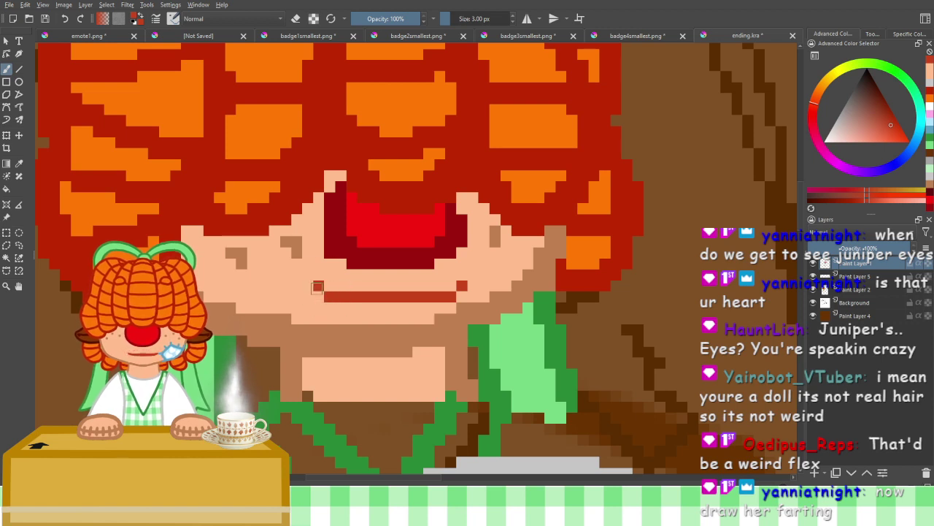
left_click_drag(352, 308, 427, 305)
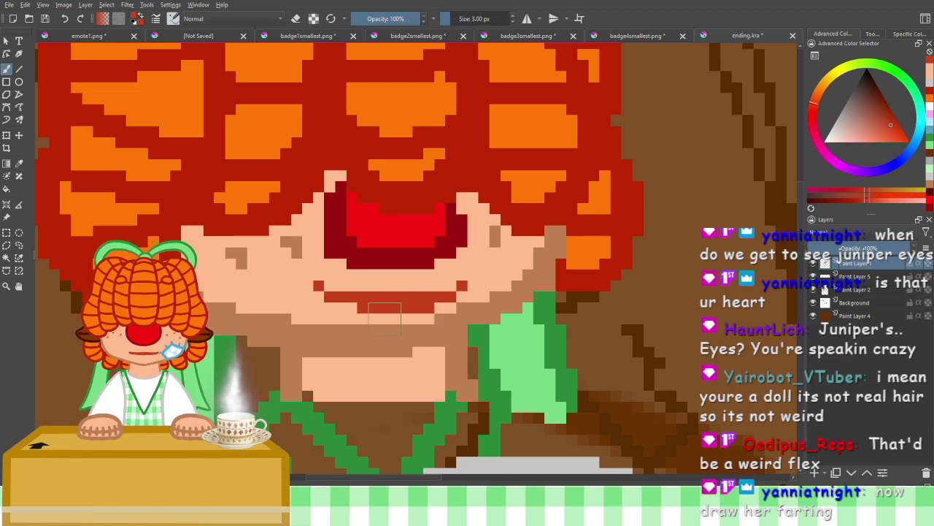
scroll(384, 319, "down", 4)
scroll(385, 319, "up", 5)
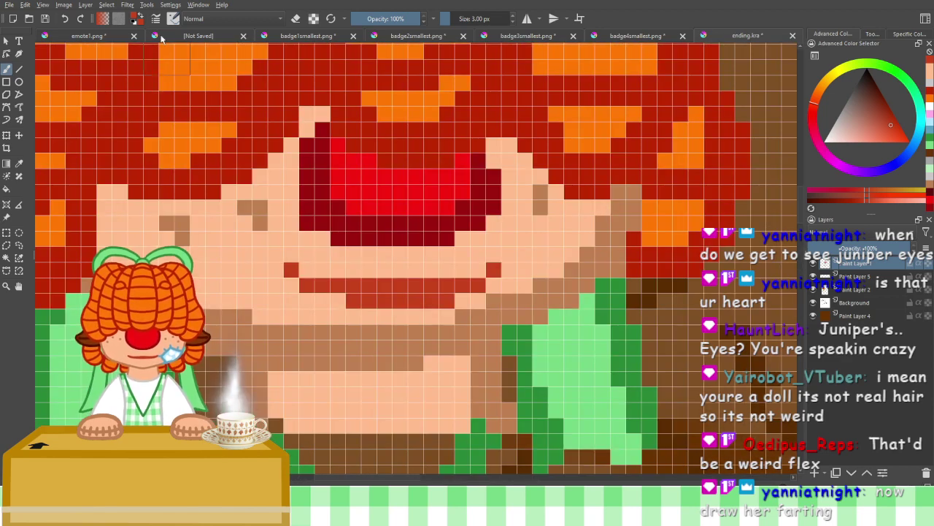
Reshape the new mouth by erasing the middle of its upper row and restoring a small red section at its centre
left_click(65, 19)
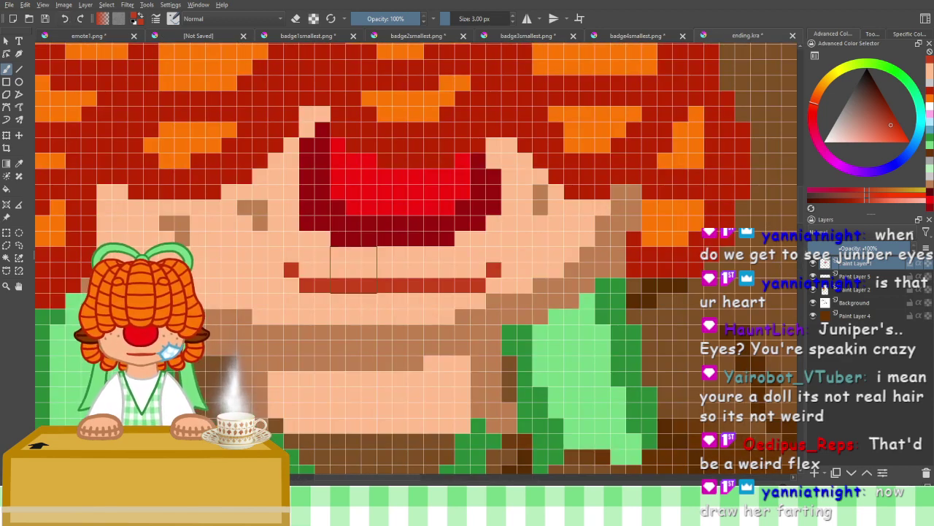
left_click(82, 19)
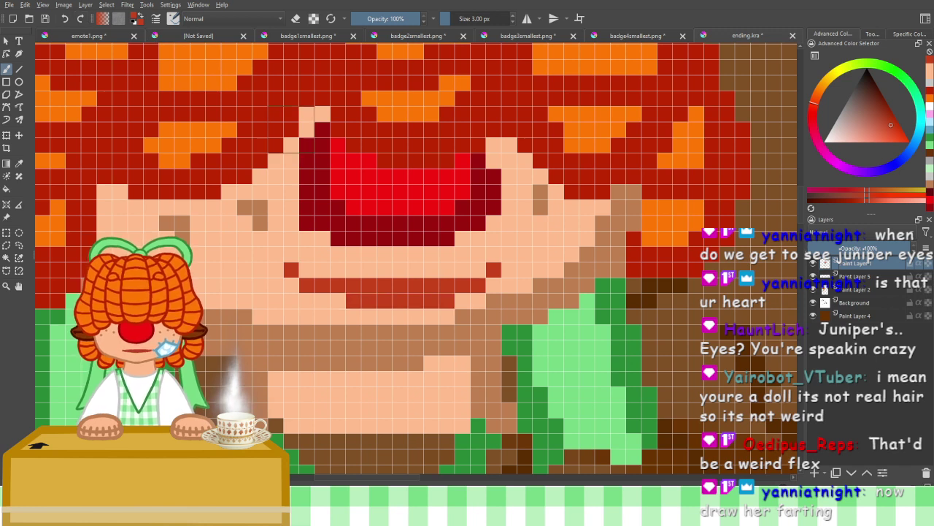
left_click(295, 19)
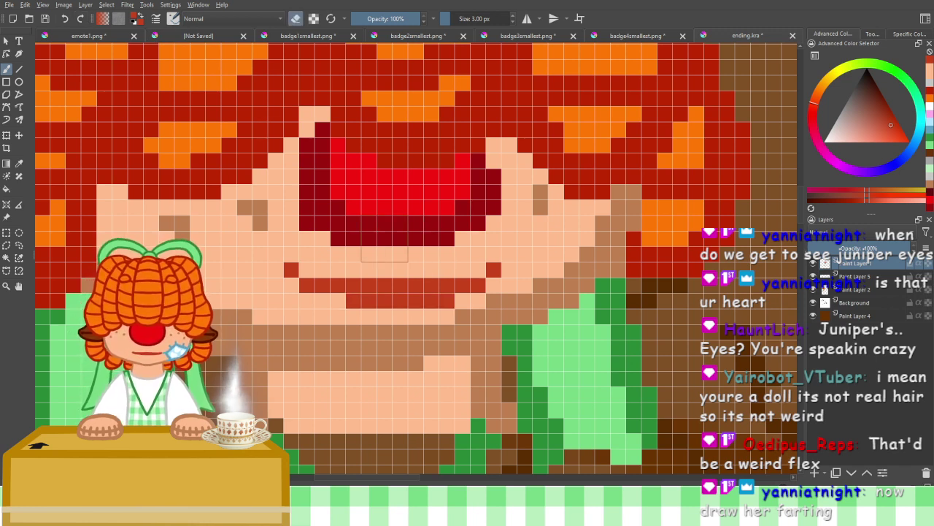
mouse_move(417, 279)
left_mouse_down()
mouse_move(372, 281)
mouse_move(447, 280)
mouse_move(359, 282)
left_mouse_up()
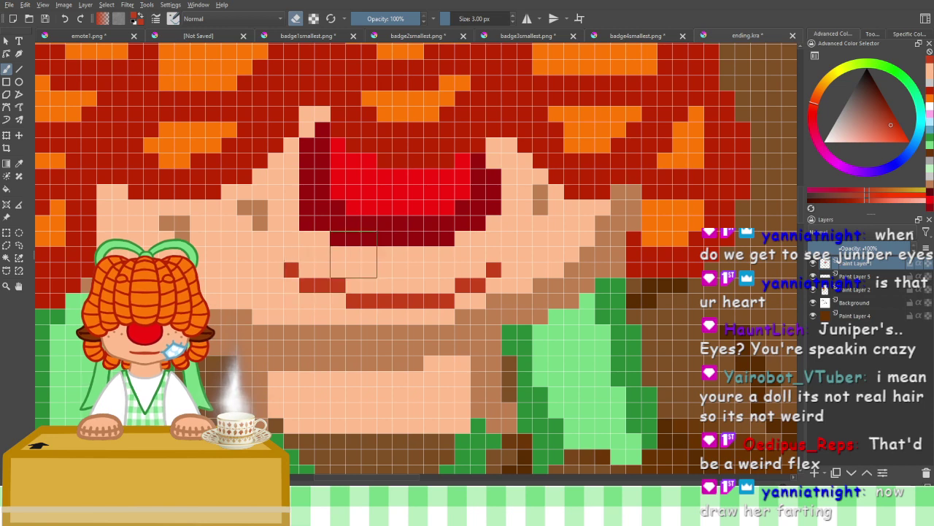
scroll(322, 269, "down", 5)
scroll(358, 252, "up", 5)
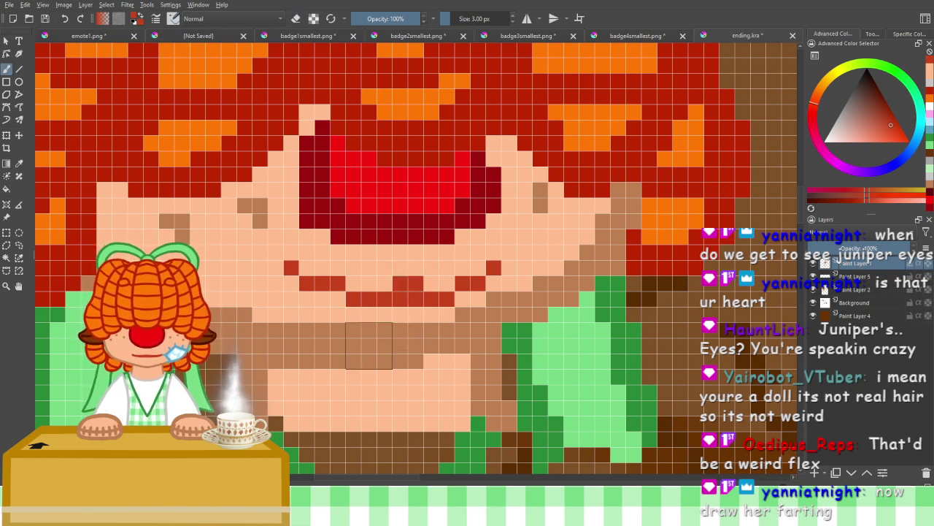
scroll(343, 375, "down", 5)
scroll(341, 375, "up", 5)
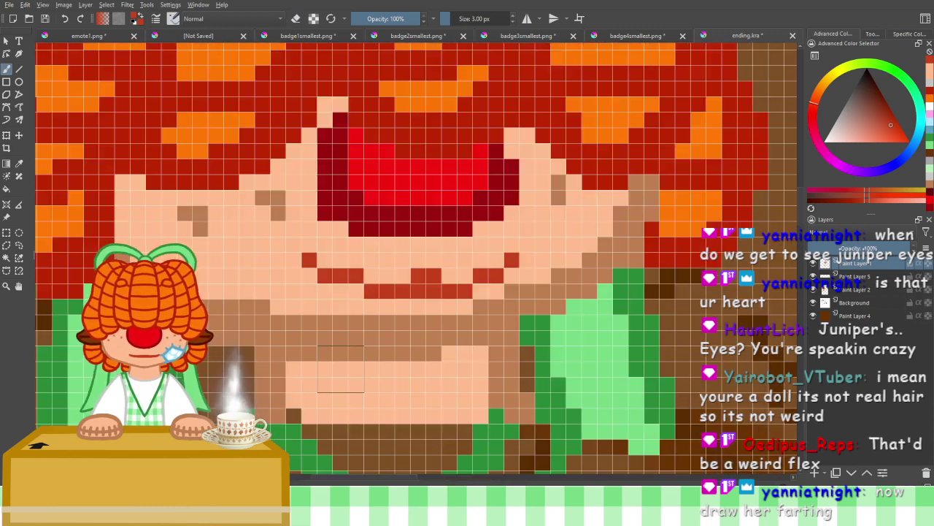
Undo all strokes of the newly drawn red mouth, leaving the lower face plain peach
left_click(64, 20)
left_click(64, 19)
left_click(64, 19)
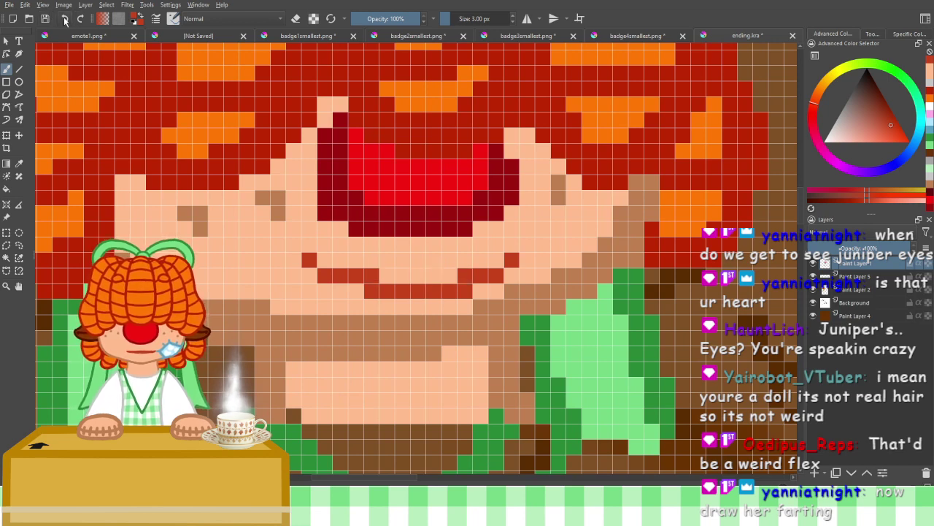
left_click(64, 20)
left_click(64, 20)
left_click(64, 20)
left_click(64, 20)
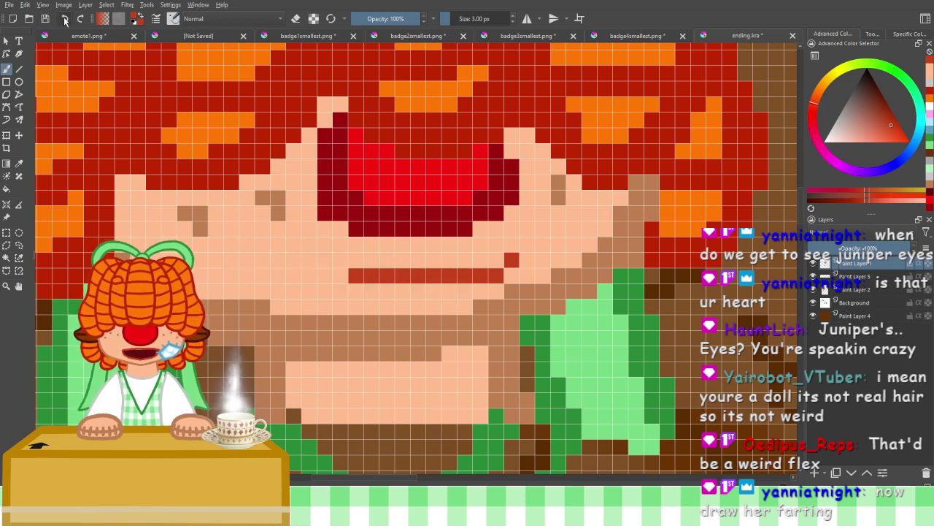
left_click(64, 19)
left_click(65, 20)
left_click(64, 19)
scroll(369, 312, "down", 5)
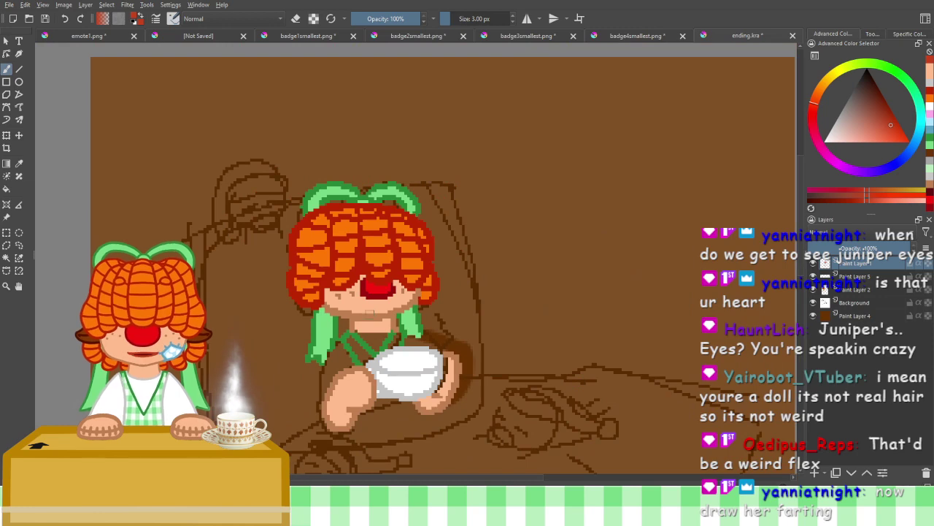
Sample the light grey outline colour of the white sleeve in emote1.png and return to the ending.kra document
scroll(369, 311, "down", 1)
scroll(321, 350, "up", 2)
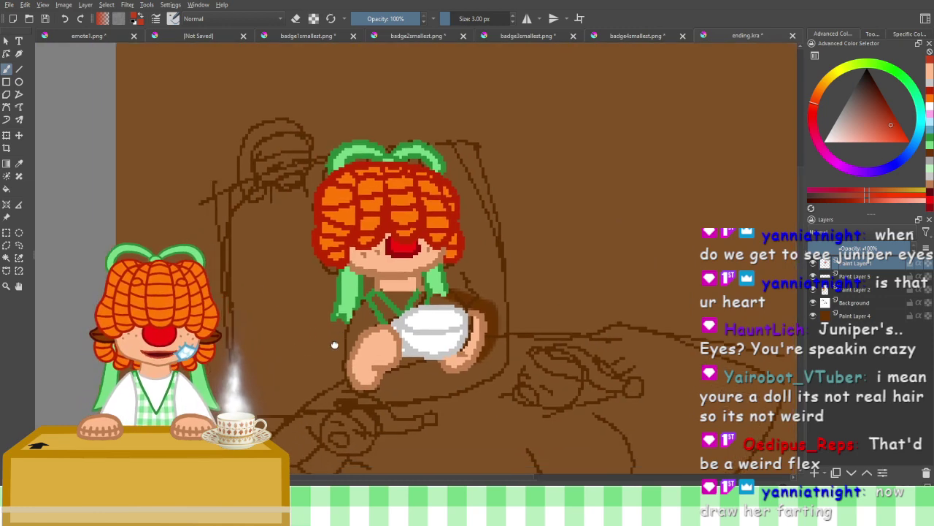
scroll(346, 328, "up", 3)
left_click_drag(509, 235, 464, 275)
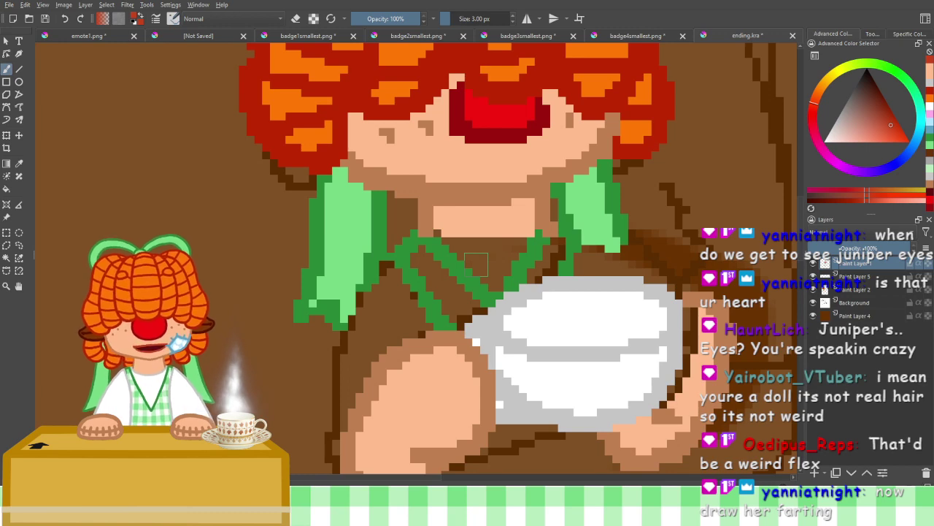
scroll(475, 264, "down", 4)
scroll(481, 270, "up", 4)
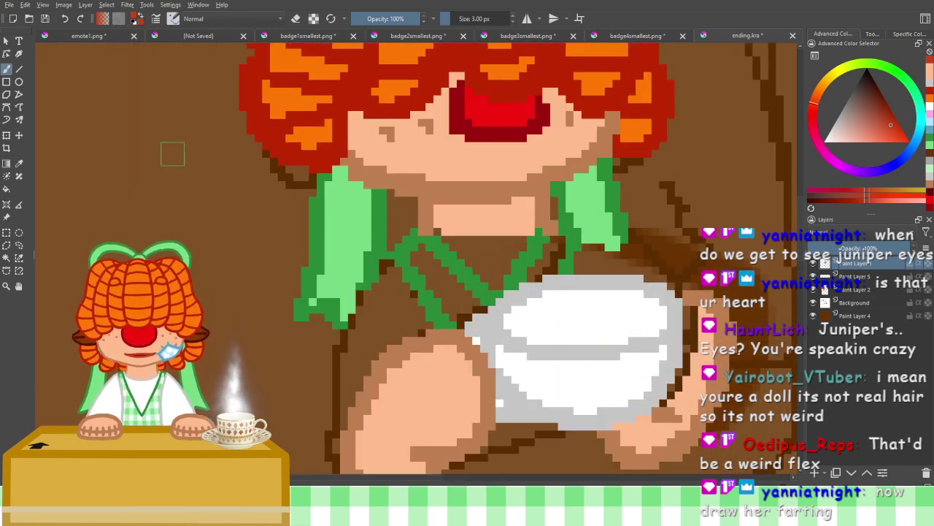
left_click(92, 38)
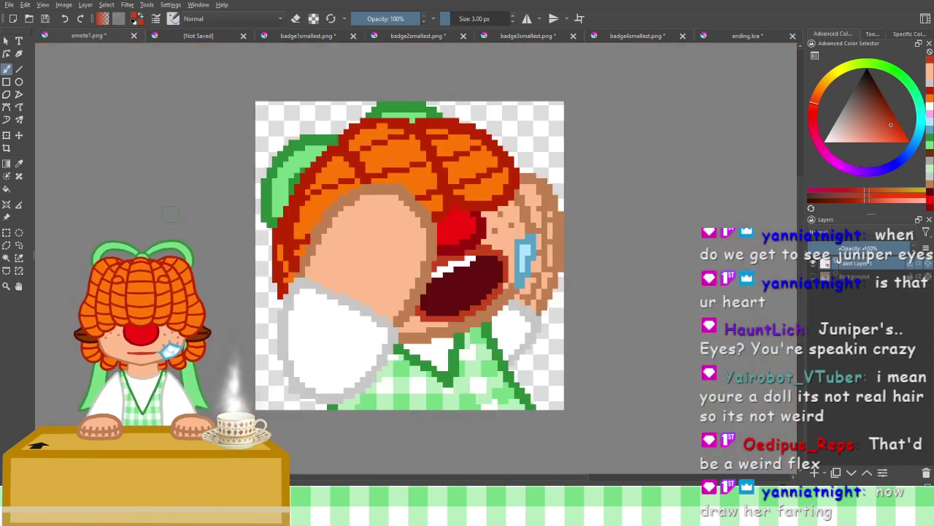
left_click(19, 163)
left_click(318, 292)
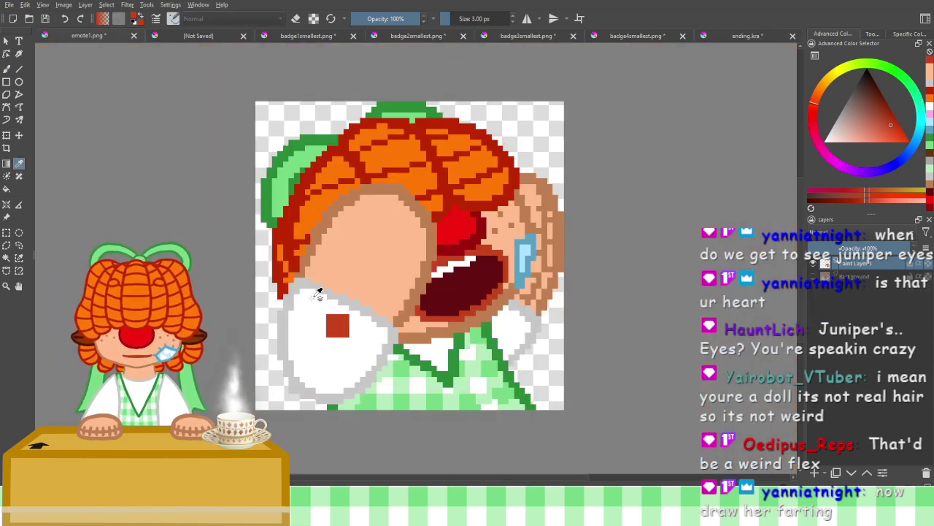
left_click(310, 283)
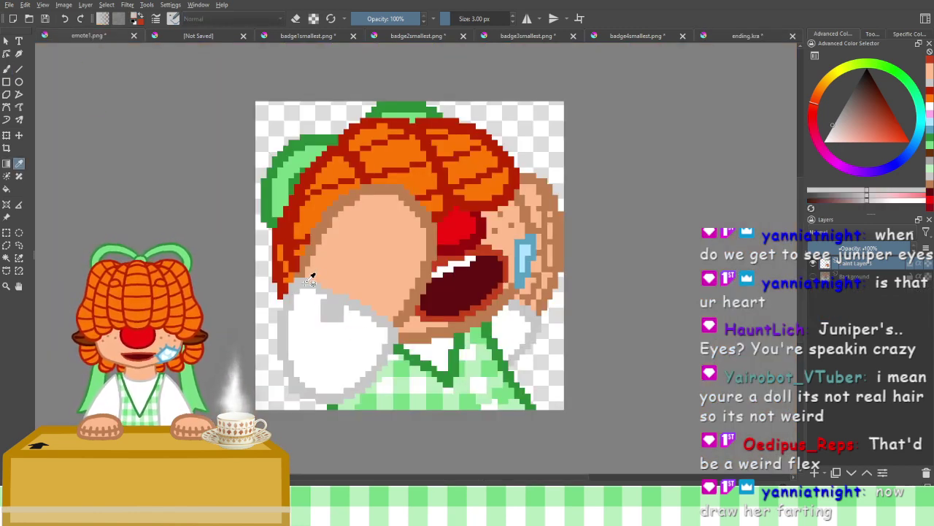
left_click(743, 36)
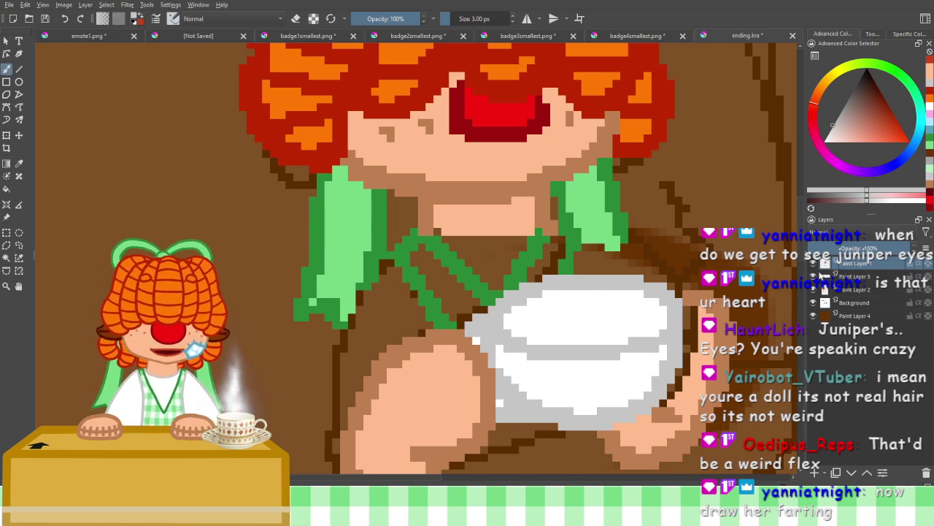
Hide and show each of the three uppermost layers one at a time to check which artwork each contains
left_click(813, 264)
left_click(813, 264)
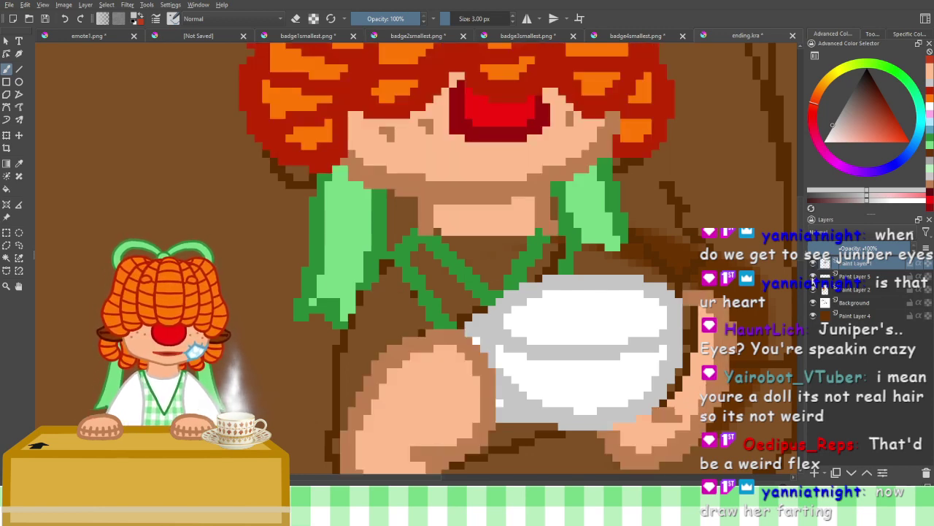
left_click(813, 277)
left_click(814, 277)
left_click(814, 290)
left_click(814, 291)
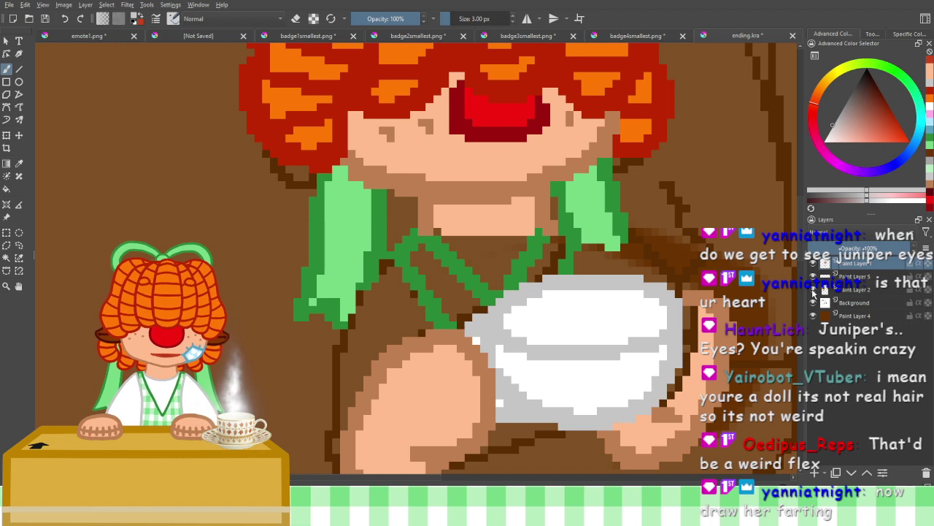
Outline the outer edges of the character's two sleeves in light grey on Paint Layer 1, from the shoulders down to the arms
left_click(813, 264)
left_click(813, 264)
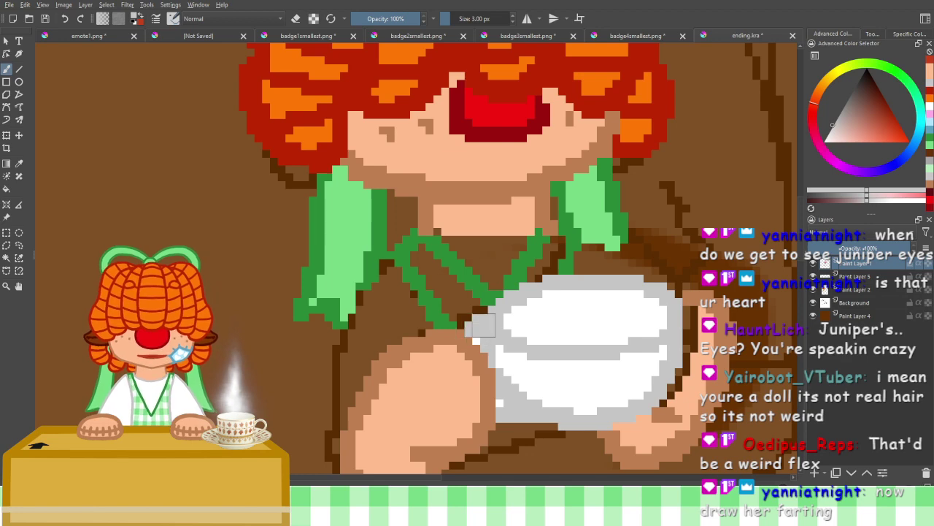
mouse_move(456, 348)
left_mouse_down()
mouse_move(496, 271)
mouse_move(518, 272)
left_mouse_up()
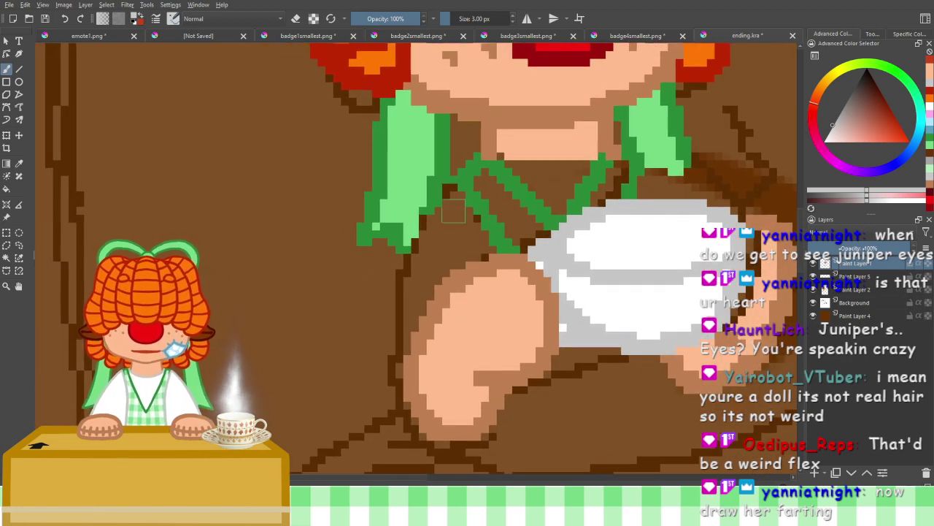
mouse_move(454, 194)
left_mouse_down()
mouse_move(413, 257)
mouse_move(395, 356)
left_mouse_up()
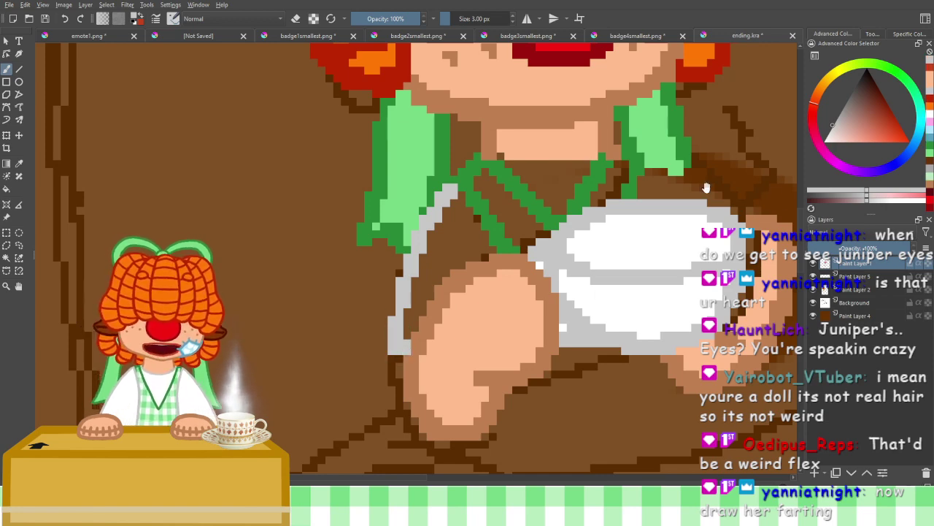
mouse_move(706, 185)
left_mouse_down()
mouse_move(535, 206)
mouse_move(488, 188)
mouse_move(526, 192)
mouse_move(559, 230)
left_mouse_up()
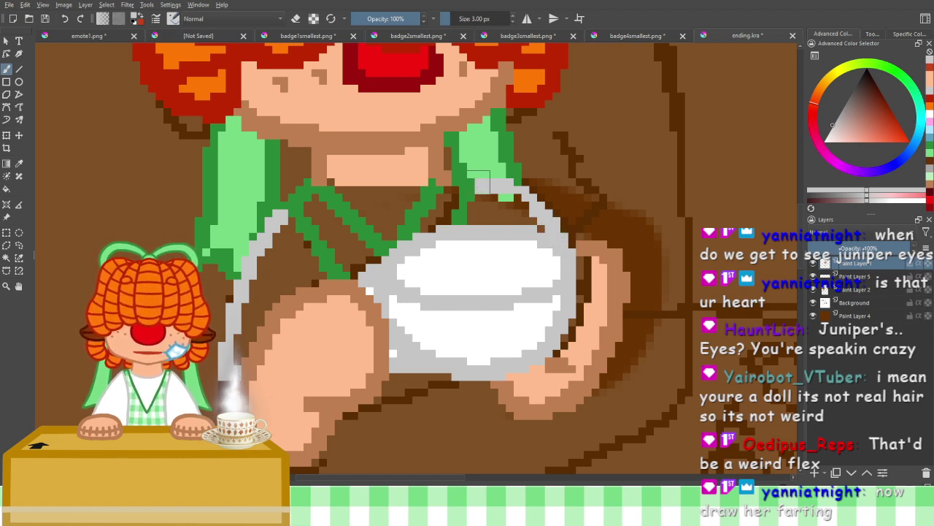
Choose white and try filling the left-hand sleeve on Paint Layer 2, undoing the stroke
left_click(839, 277)
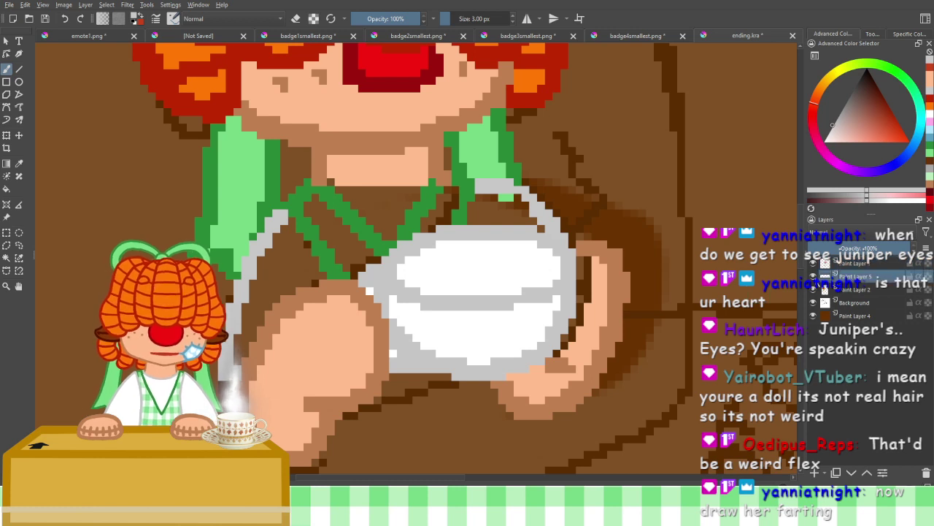
left_click(813, 290)
left_click(814, 289)
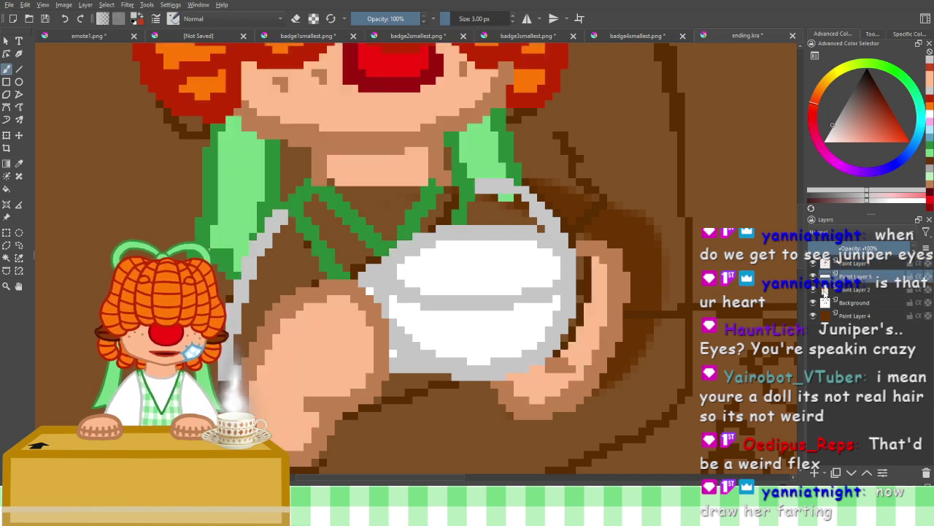
left_click(821, 290)
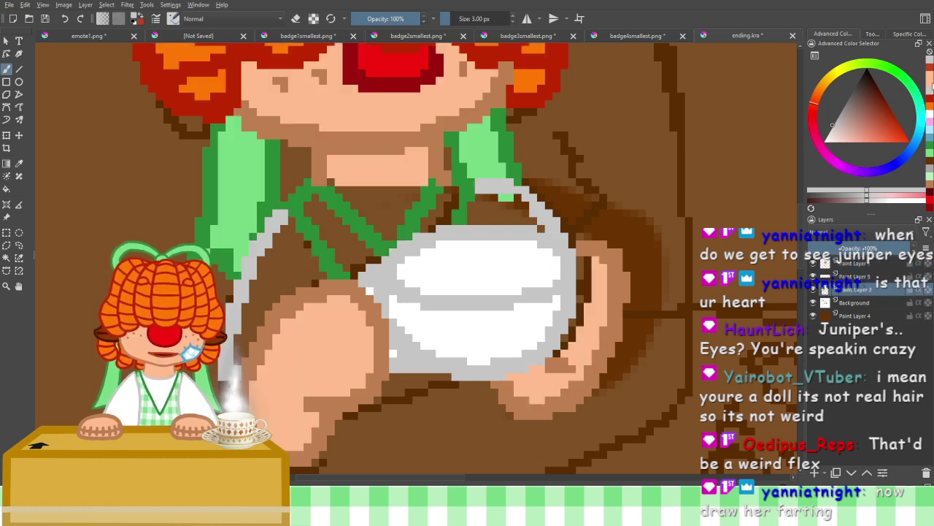
left_click(930, 122)
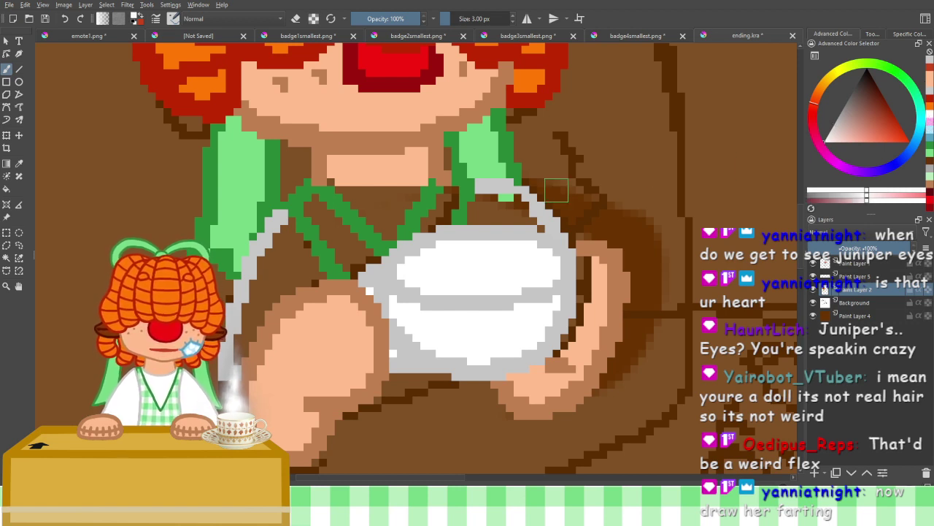
left_click_drag(292, 224, 311, 257)
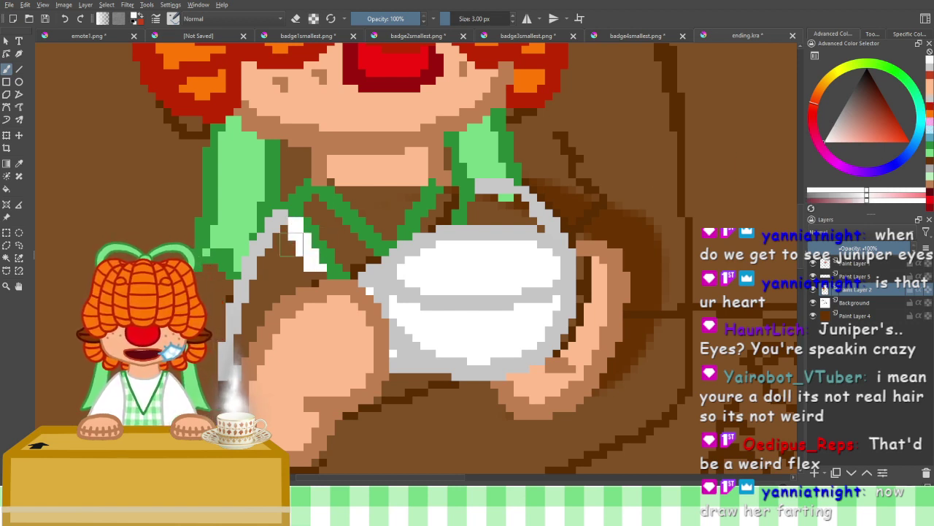
key("ctrl+z")
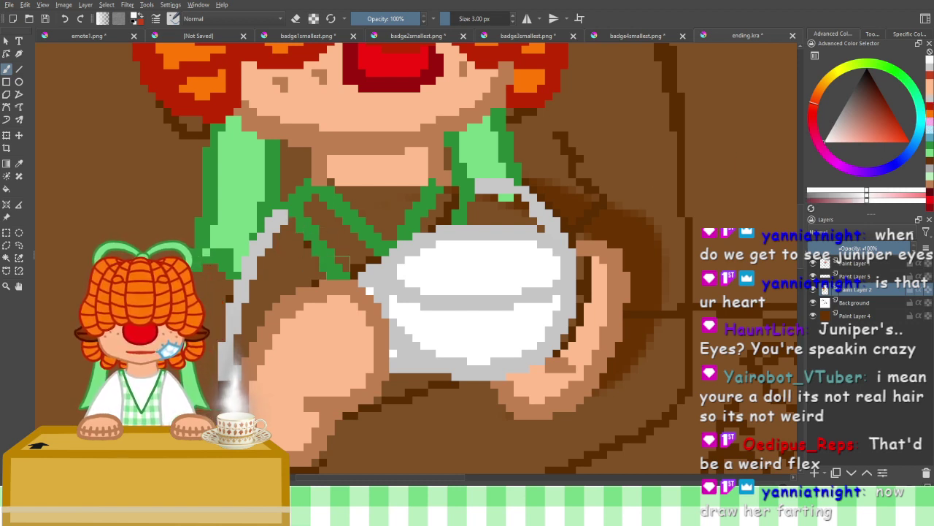
Add a paint layer between Paint Layer 2 and Background and fill both sleeves with white inside the grey outlines
left_click(814, 472)
left_click_drag(864, 304, 863, 305)
mouse_move(276, 229)
left_mouse_down()
mouse_move(301, 250)
mouse_move(281, 216)
mouse_move(327, 285)
mouse_move(292, 289)
left_mouse_up()
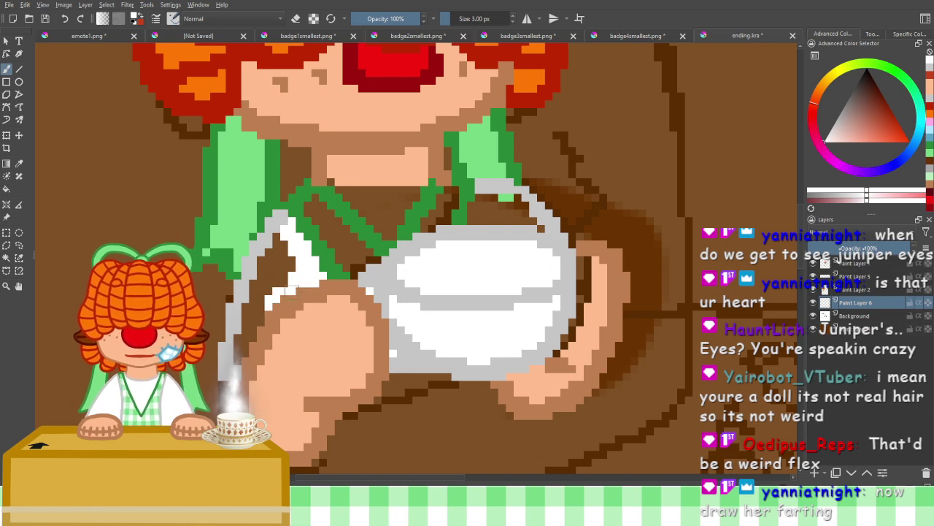
mouse_move(254, 321)
left_mouse_down()
mouse_move(237, 338)
mouse_move(283, 238)
mouse_move(293, 269)
left_mouse_up()
mouse_move(493, 197)
left_mouse_down()
mouse_move(474, 213)
mouse_move(545, 228)
left_mouse_up()
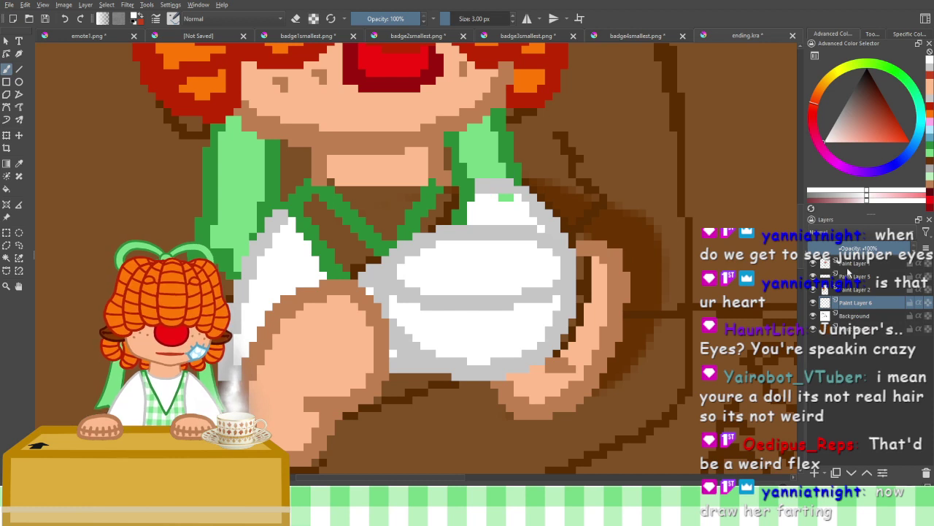
Erase the stray light green pixels showing inside the right-hand sleeve on Paint Layer 2
left_click(846, 267)
left_click(812, 264)
left_click(812, 264)
left_click(812, 276)
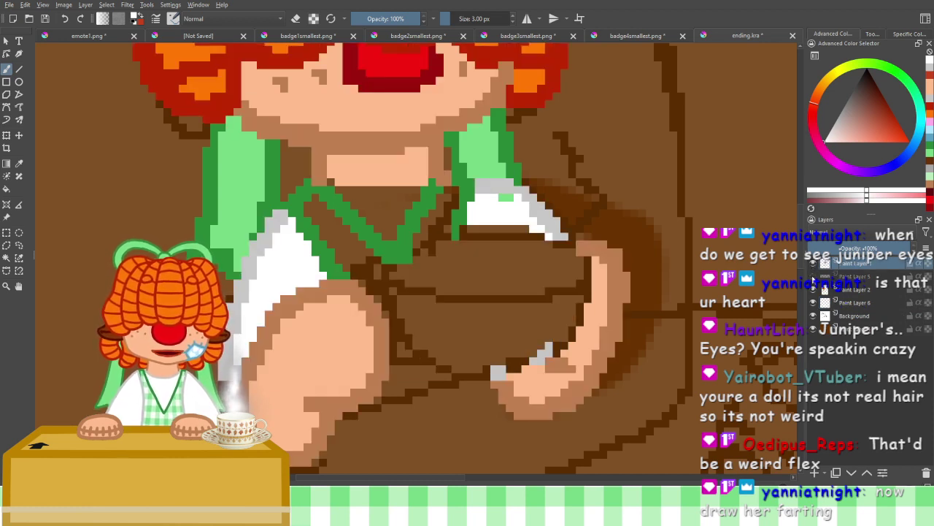
left_click(813, 278)
left_click(829, 290)
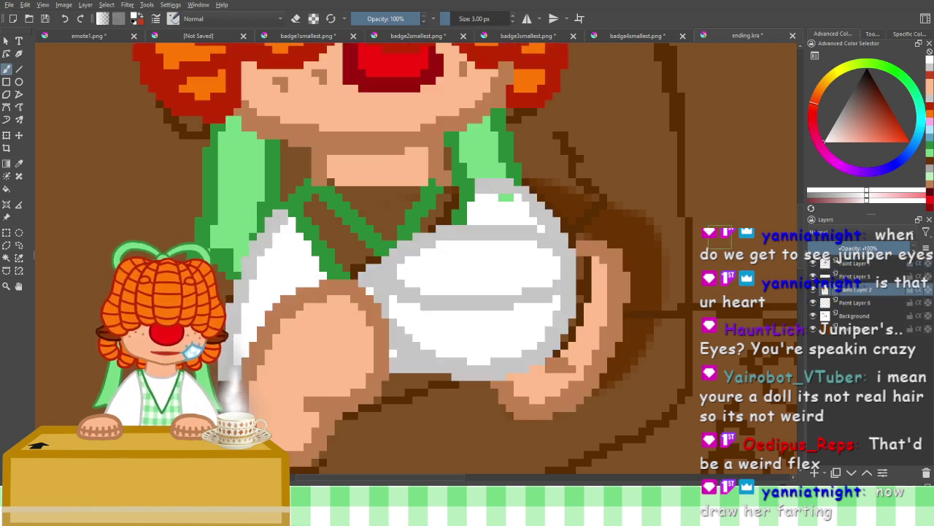
left_click(296, 18)
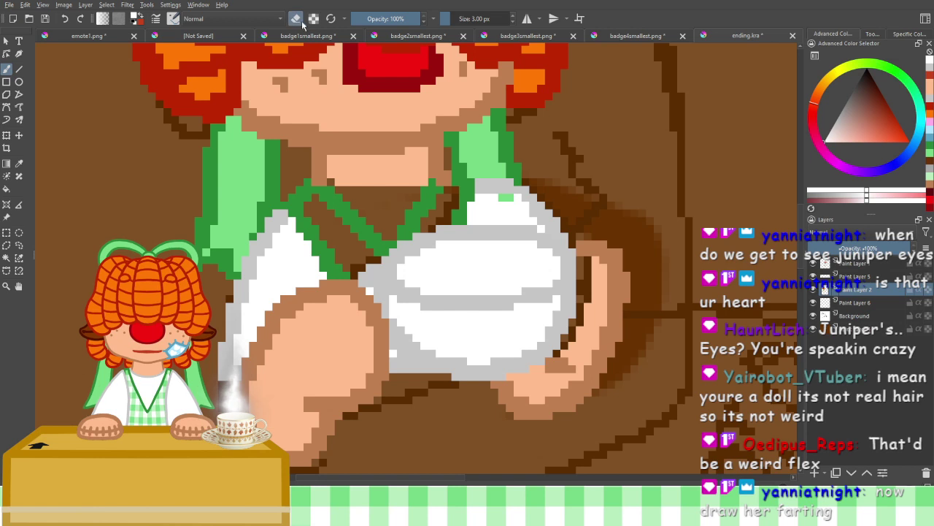
left_click(503, 199)
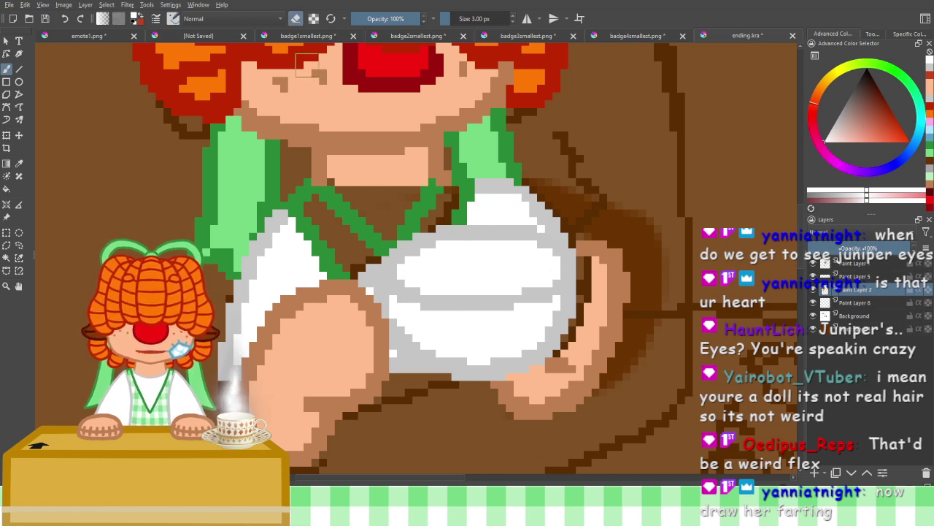
left_click(295, 19)
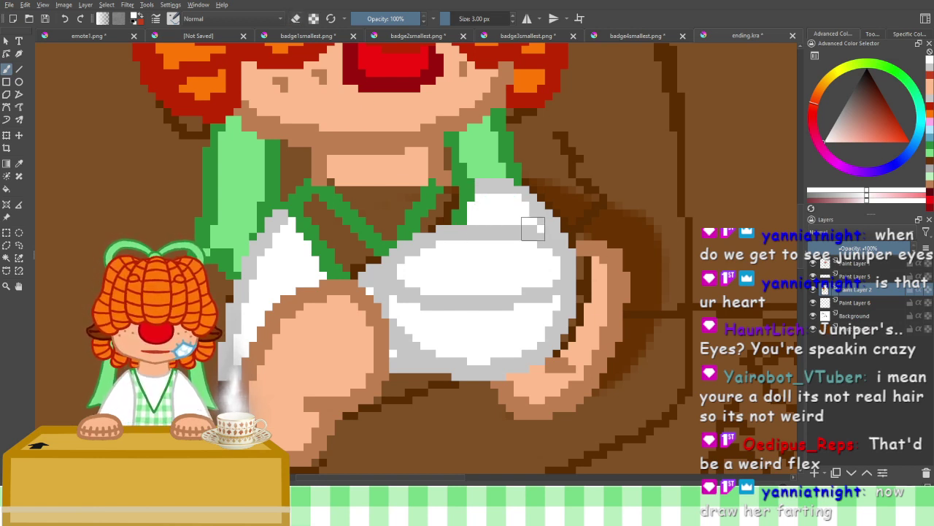
Extend the right-hand sleeve's top outline with a light grey row over the end of the green ribbon on Paint Layer 1
left_click(850, 303)
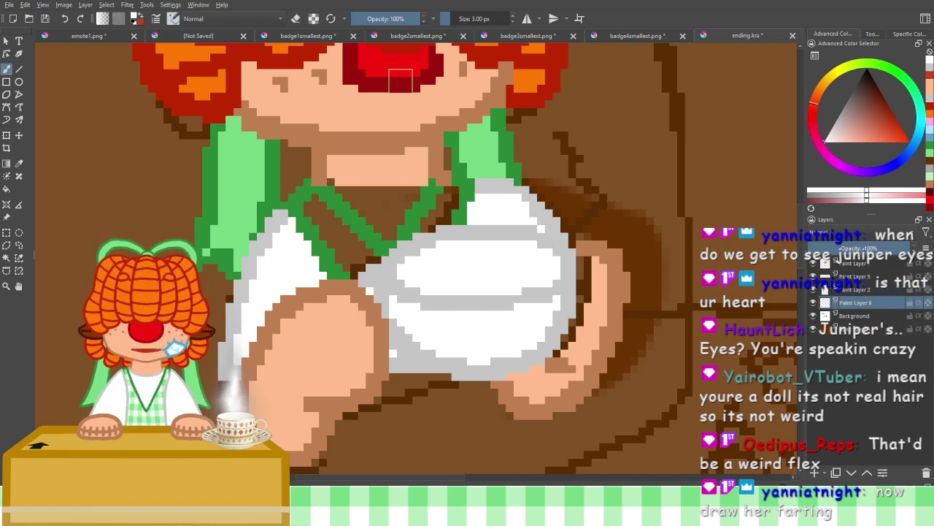
left_click(930, 73)
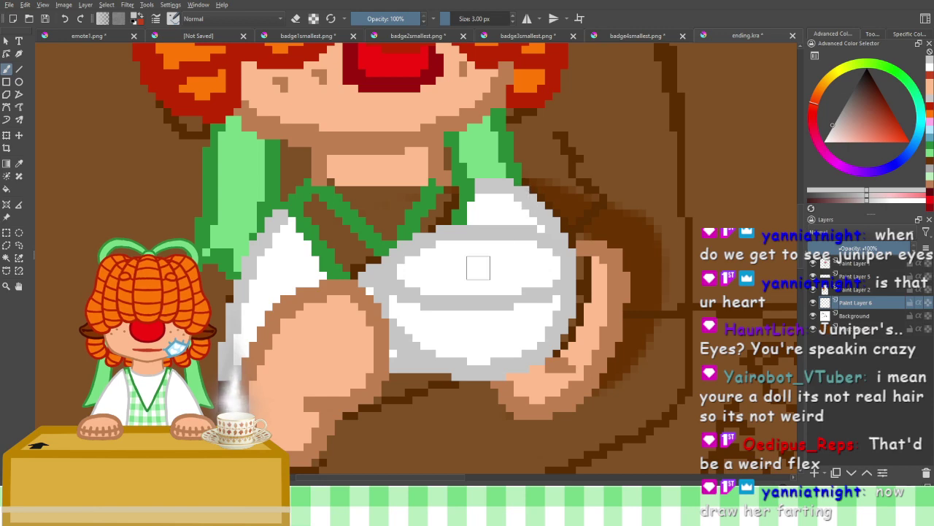
scroll(493, 236, "down", 3)
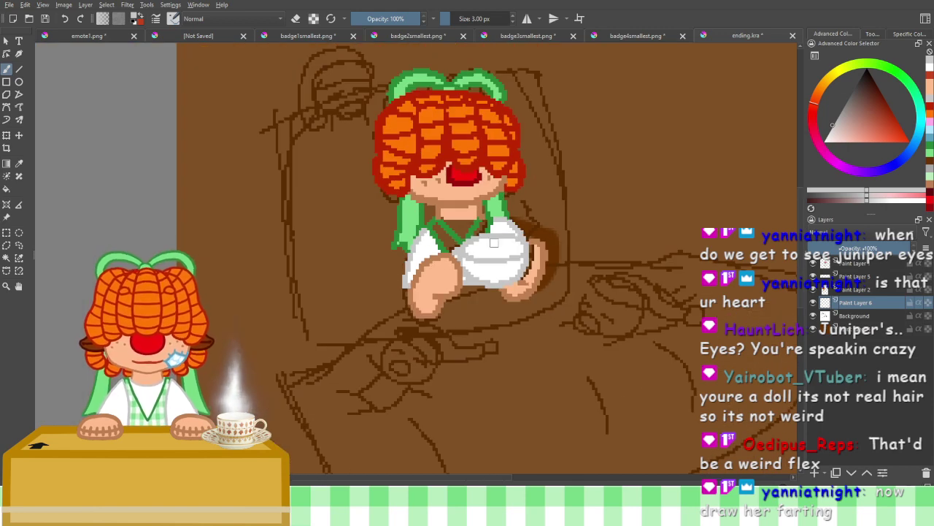
scroll(493, 243, "up", 5)
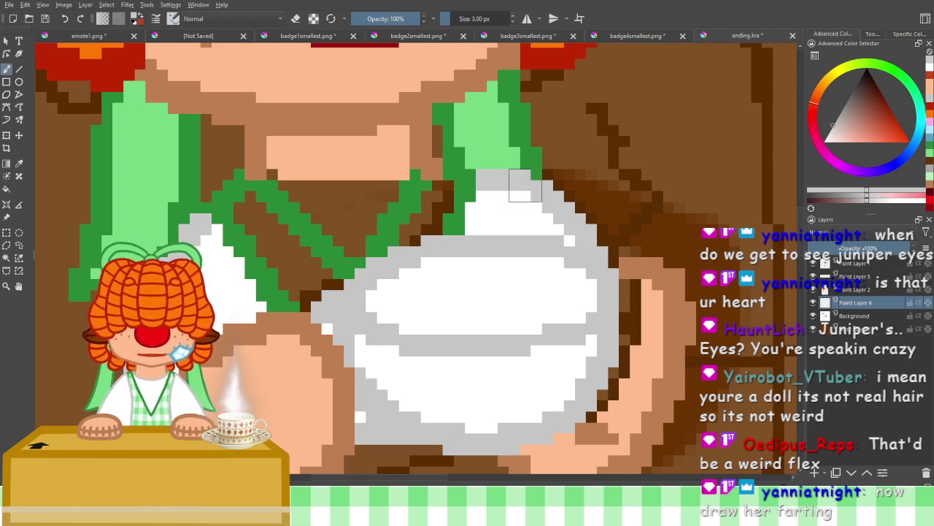
left_click(869, 264)
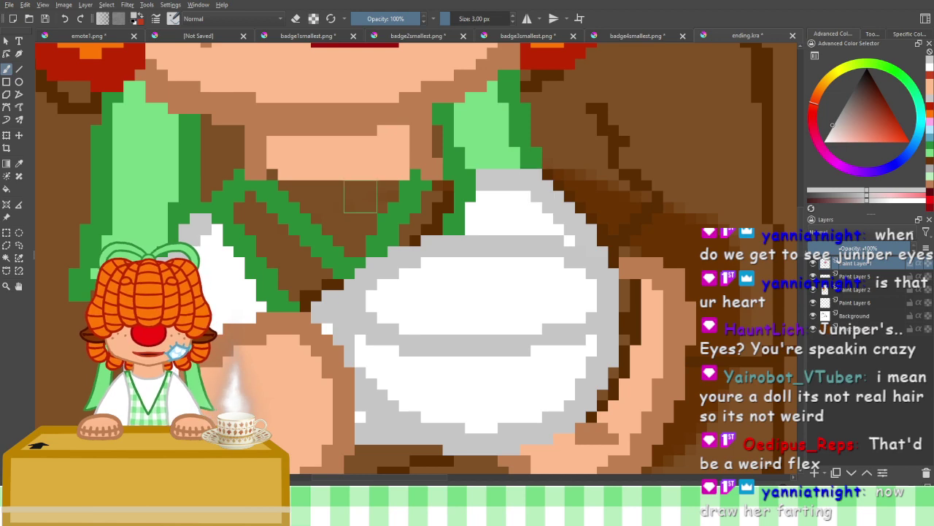
scroll(361, 197, "down", 4)
scroll(252, 186, "up", 2)
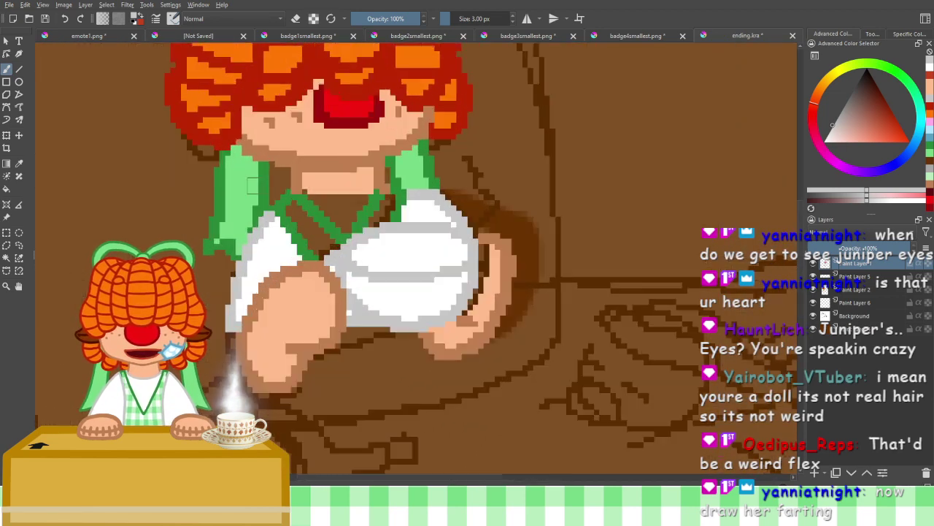
scroll(252, 185, "up", 2)
left_click_drag(363, 177, 171, 214)
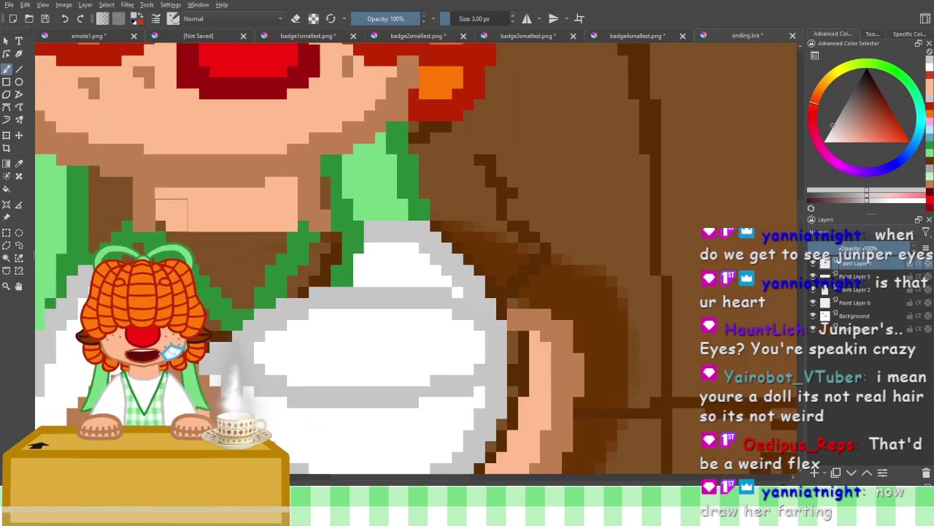
scroll(171, 214, "up", 1)
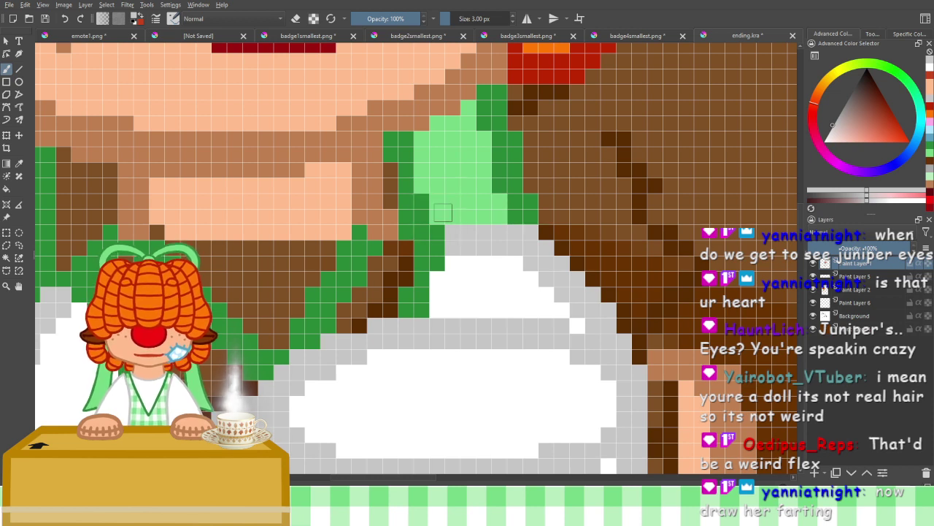
mouse_move(443, 213)
left_mouse_down()
mouse_move(486, 219)
mouse_move(483, 232)
mouse_move(457, 232)
mouse_move(500, 220)
left_mouse_up()
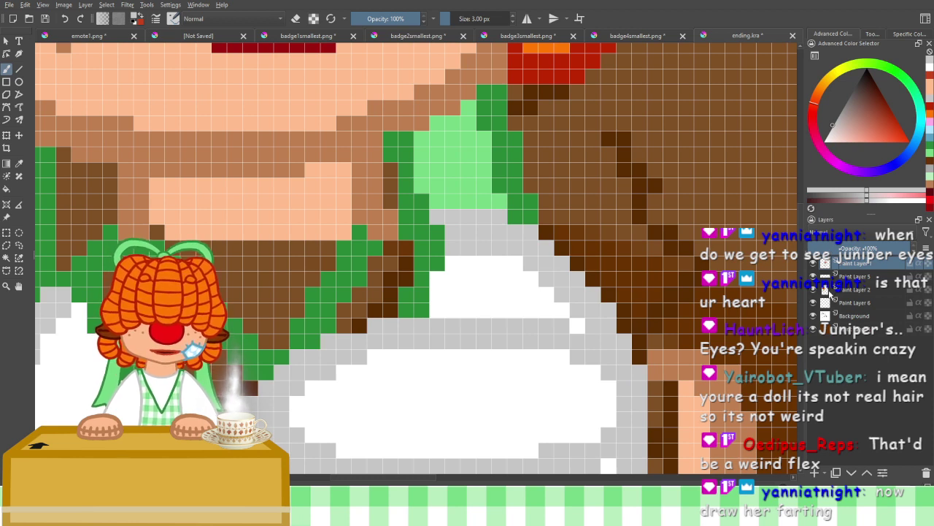
Hide and reshow Paint Layers 6, 2, 5 and 1 to examine which parts of the sleeve and ribbon each one holds
left_click(825, 302)
left_click(814, 302)
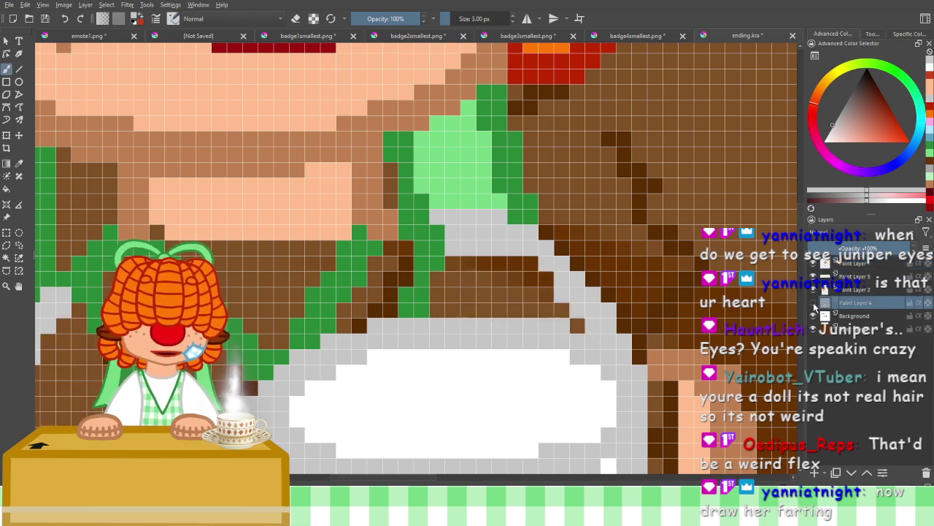
left_click(813, 302)
left_click(815, 289)
left_click(815, 290)
left_click(814, 290)
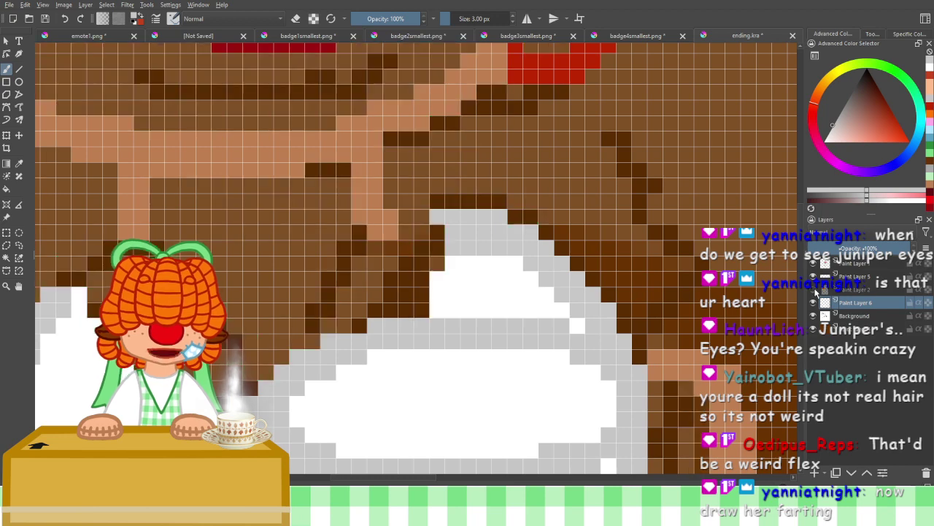
left_click(815, 290)
left_click(814, 289)
left_click(814, 290)
left_click(814, 277)
left_click(814, 277)
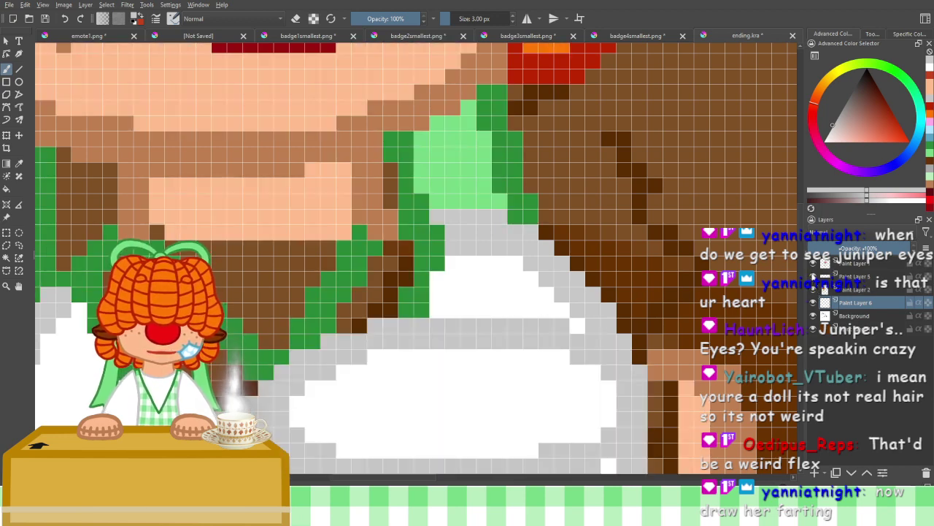
left_click(814, 264)
left_click(815, 264)
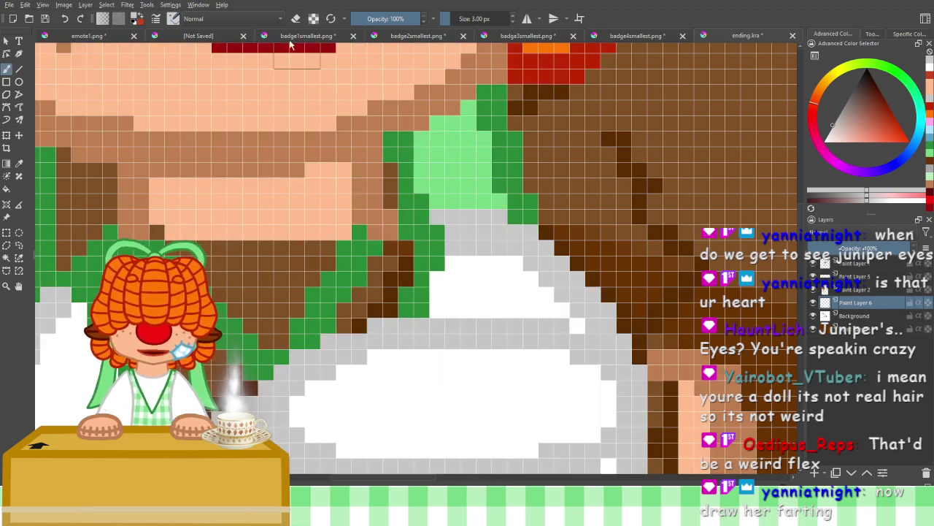
Erase the surplus grey pixels on the inner side of the right-hand sleeve's top outline on Paint Layer 1
left_click(929, 71)
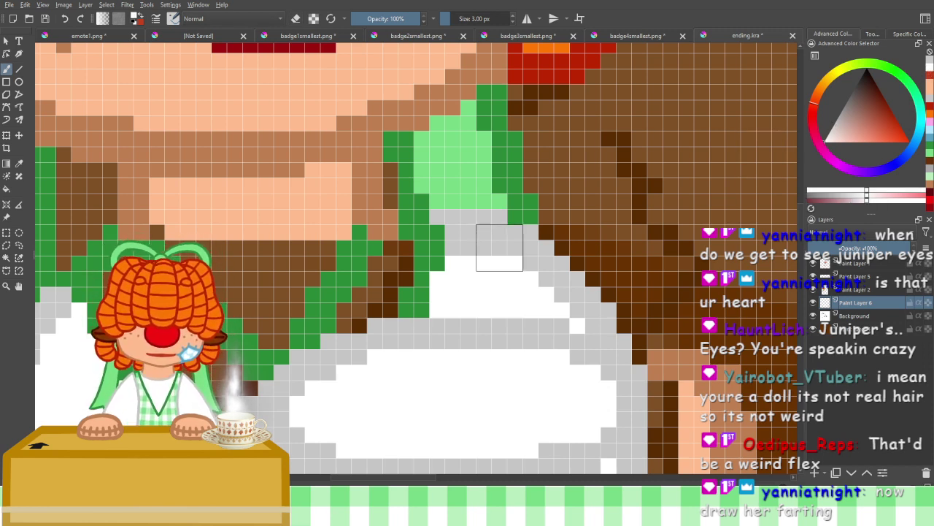
left_click(929, 64)
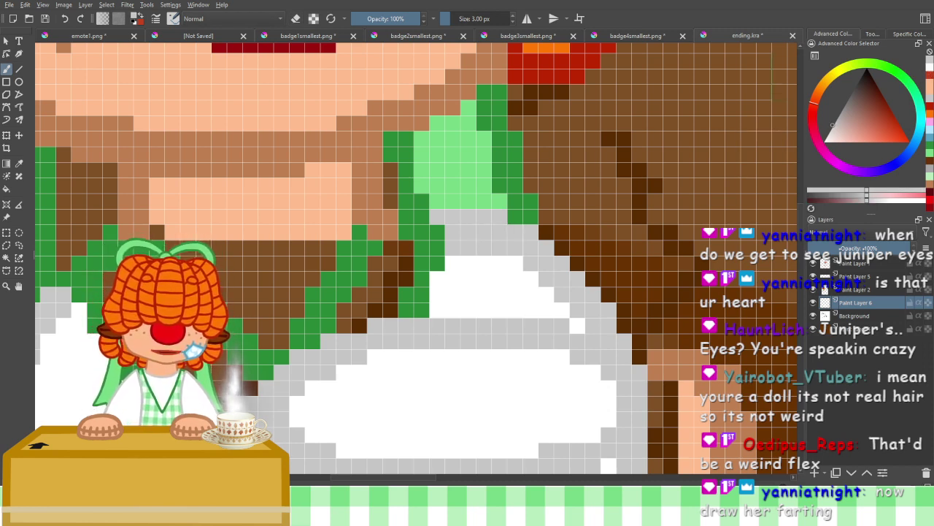
left_click(295, 18)
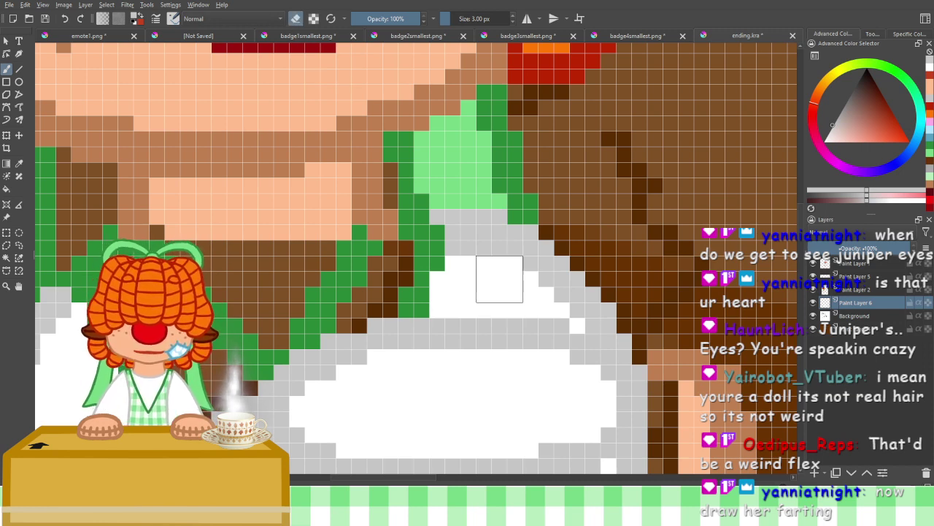
mouse_move(494, 265)
left_mouse_down()
mouse_move(472, 263)
mouse_move(504, 263)
left_mouse_up()
left_click(872, 265)
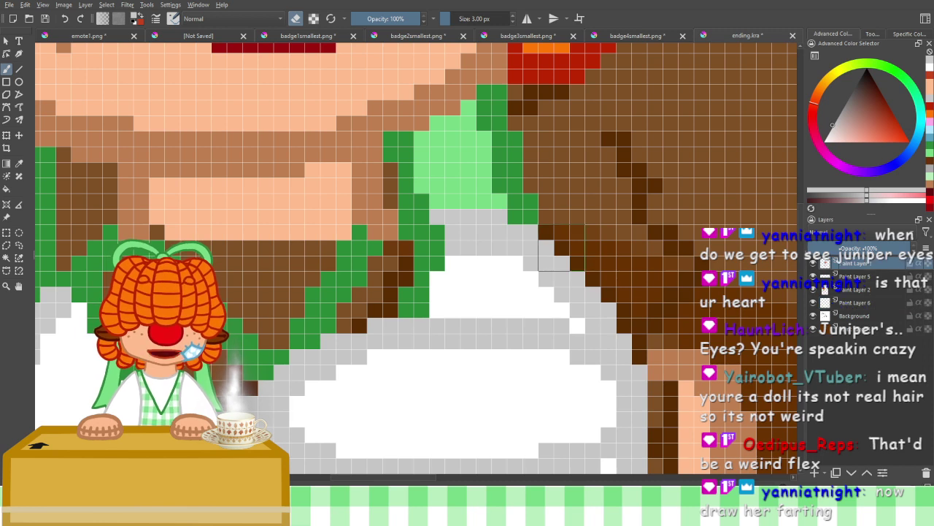
left_click_drag(483, 249, 451, 248)
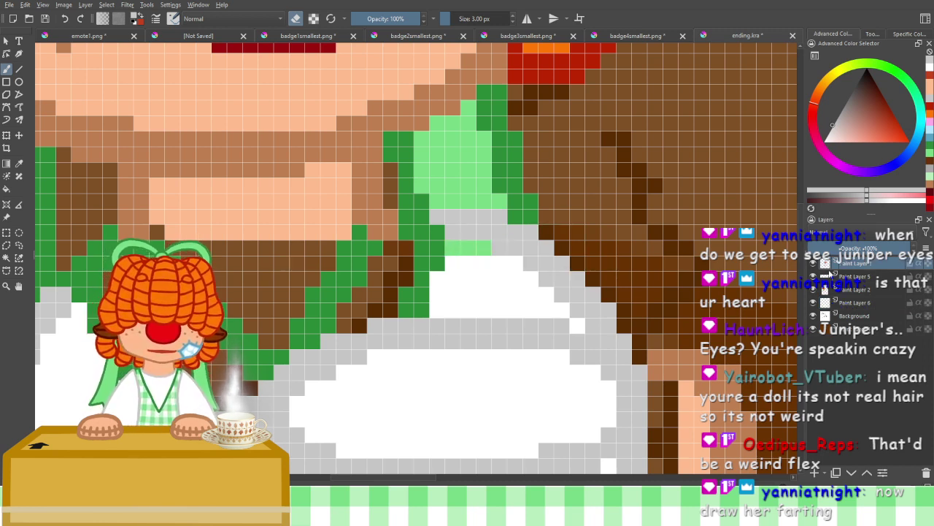
Paint white on Paint Layer 6 in the gap just below the right-hand sleeve's top outline
left_click(814, 303)
left_click(814, 303)
left_click(825, 303)
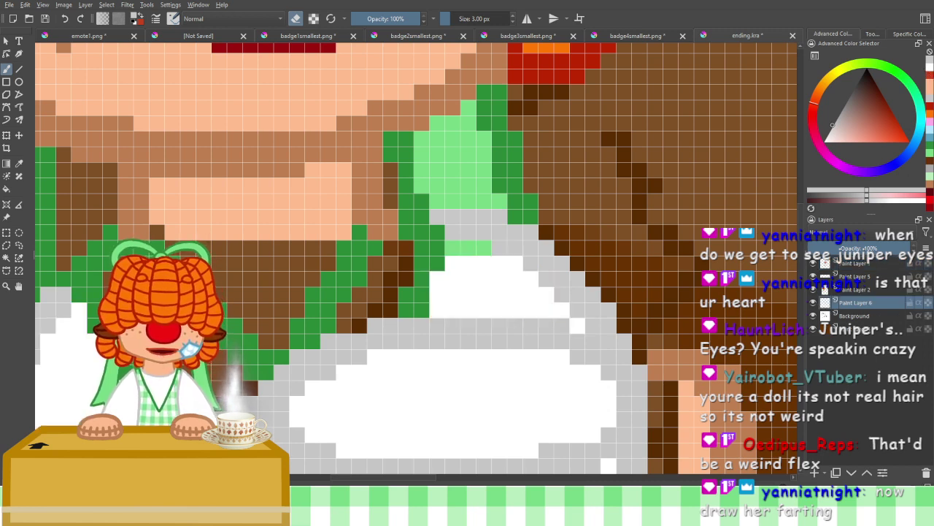
key("e")
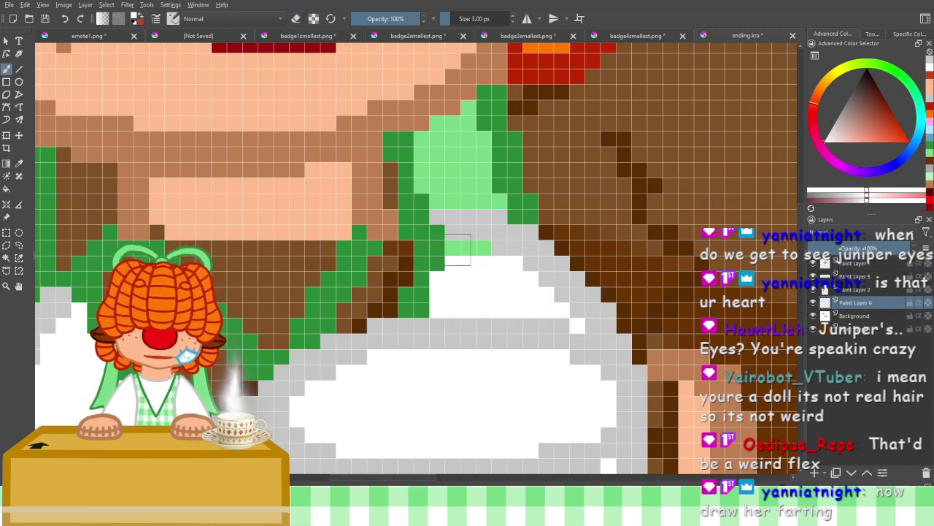
Cover the remaining light green pixels below the right-hand sleeve's top outline with white on Paint Layer 2
left_click(847, 263)
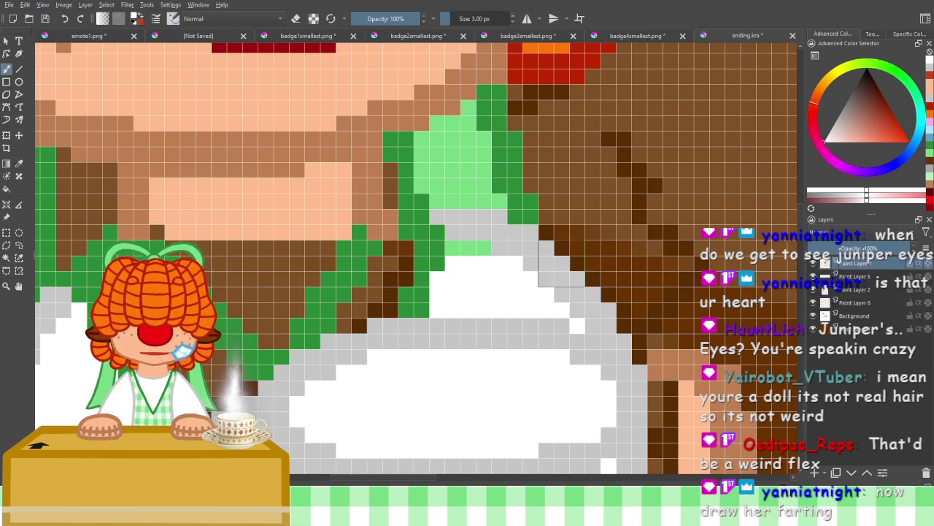
left_click(813, 277)
left_click(813, 276)
left_click(813, 290)
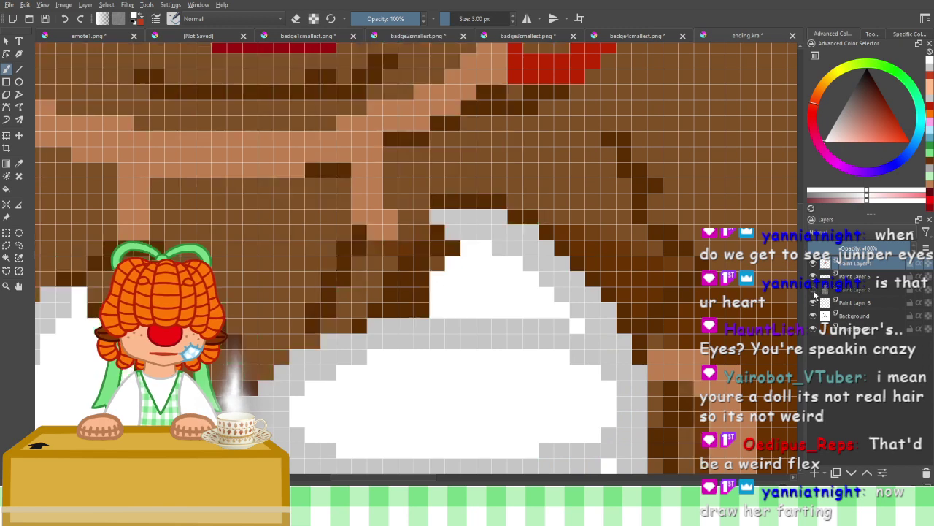
left_click(815, 290)
left_click(828, 290)
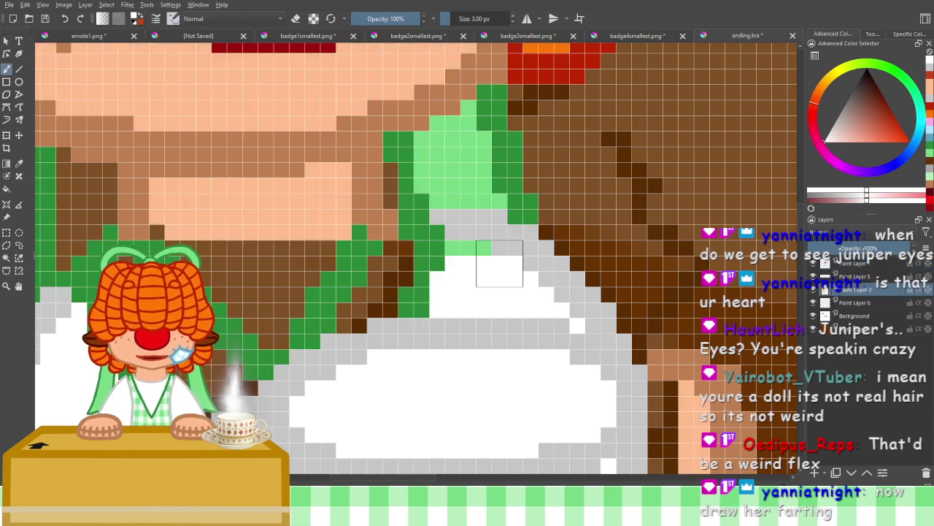
scroll(455, 258, "down", 5)
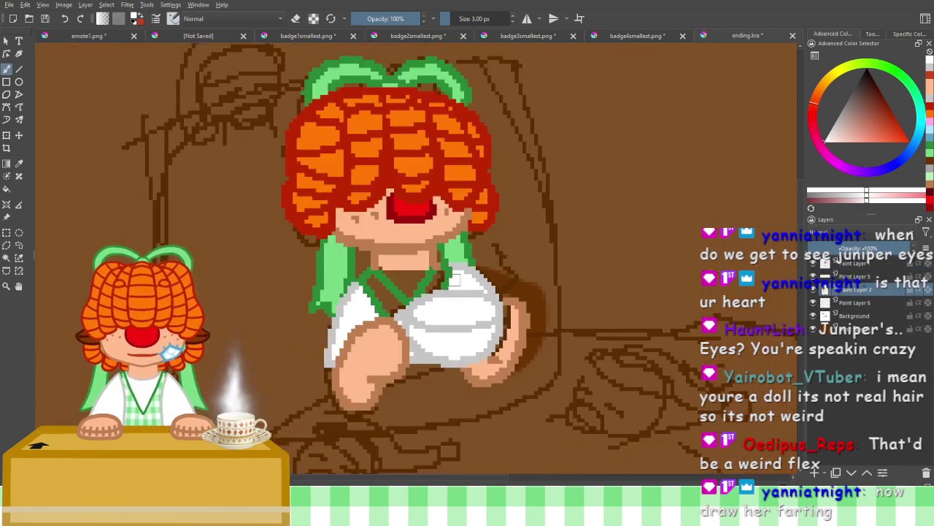
scroll(478, 228, "up", 1)
scroll(478, 229, "up", 5)
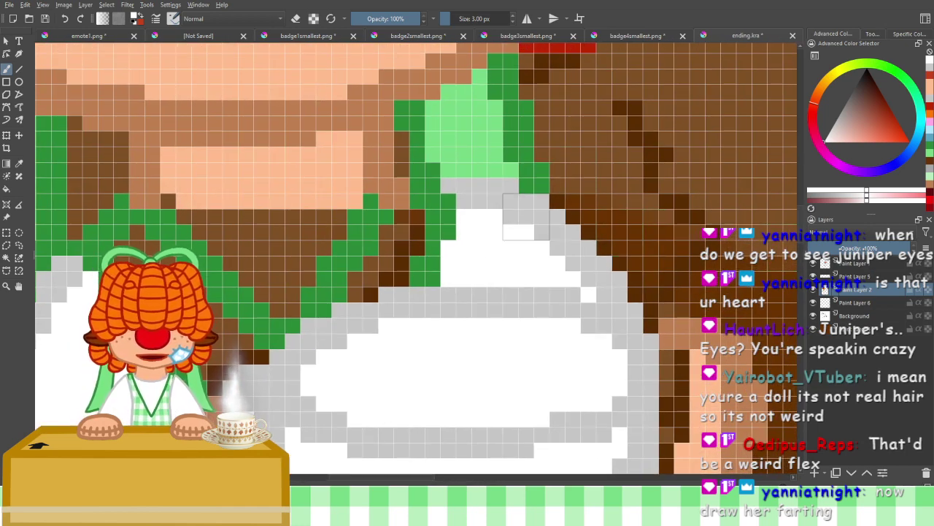
On Paint Layer 1, erase surplus grey inside the right-hand sleeve's top outline and add light grey where it meets the green ribbon outline
left_click(854, 264)
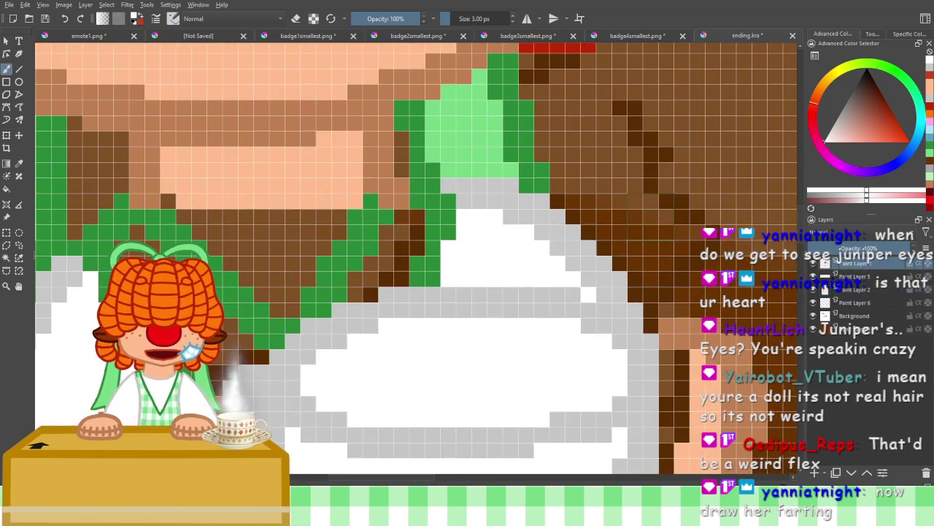
left_click(296, 18)
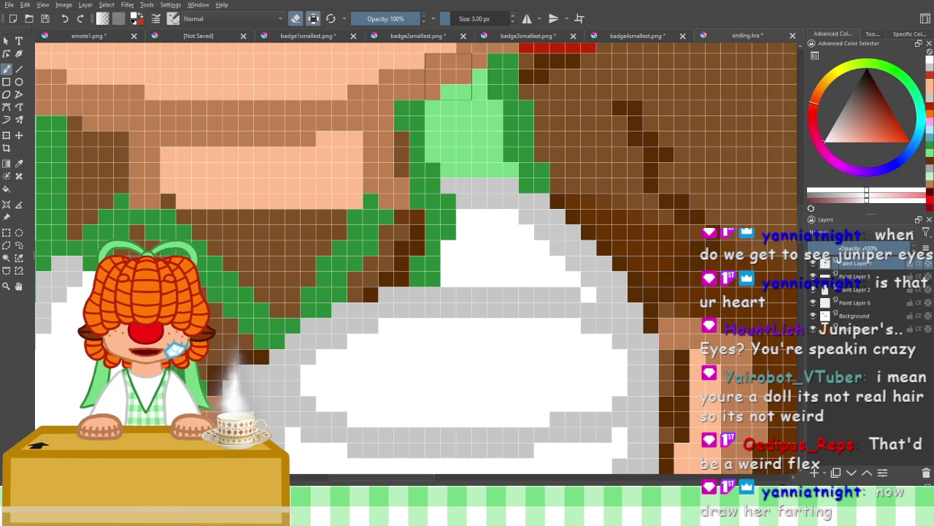
left_click(930, 69)
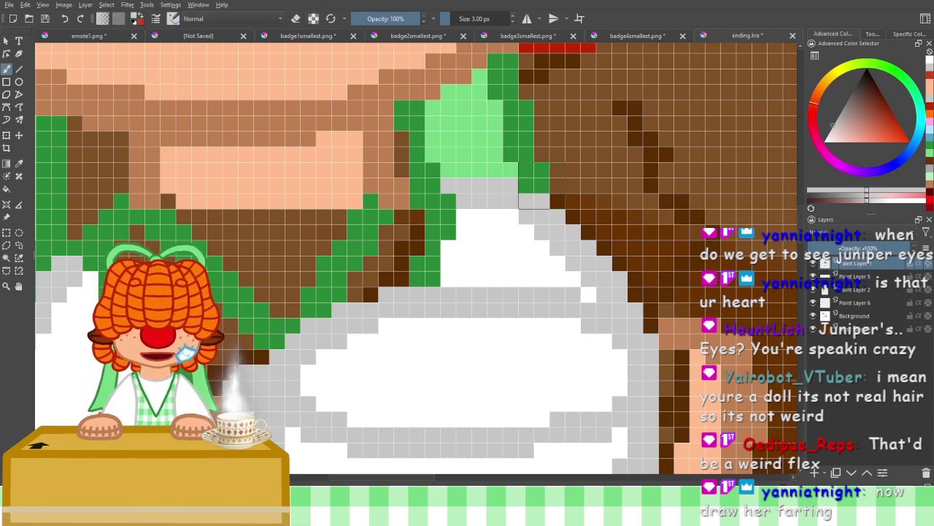
left_click_drag(533, 200, 529, 187)
scroll(503, 234, "down", 5)
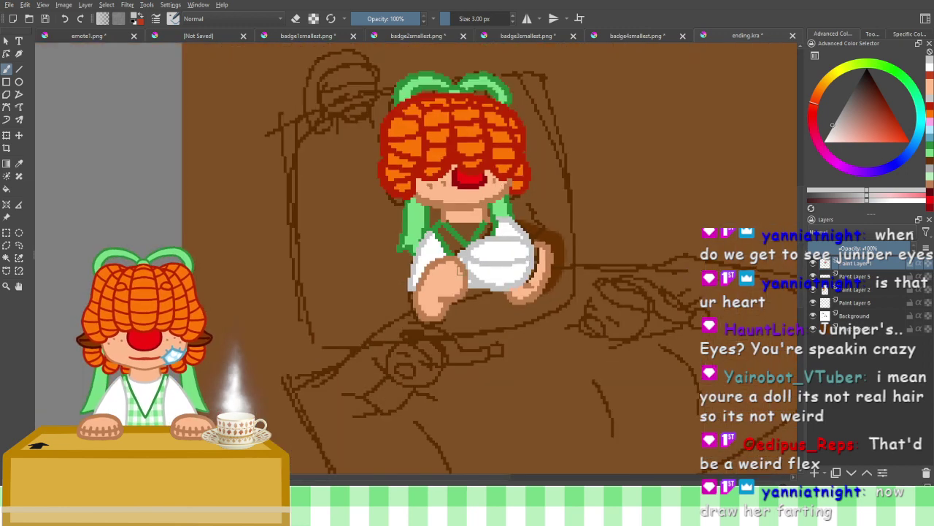
Widen the outer edge of the left-hand hand's outline with the darker skin brown on Paint Layer 1
scroll(457, 270, "up", 4)
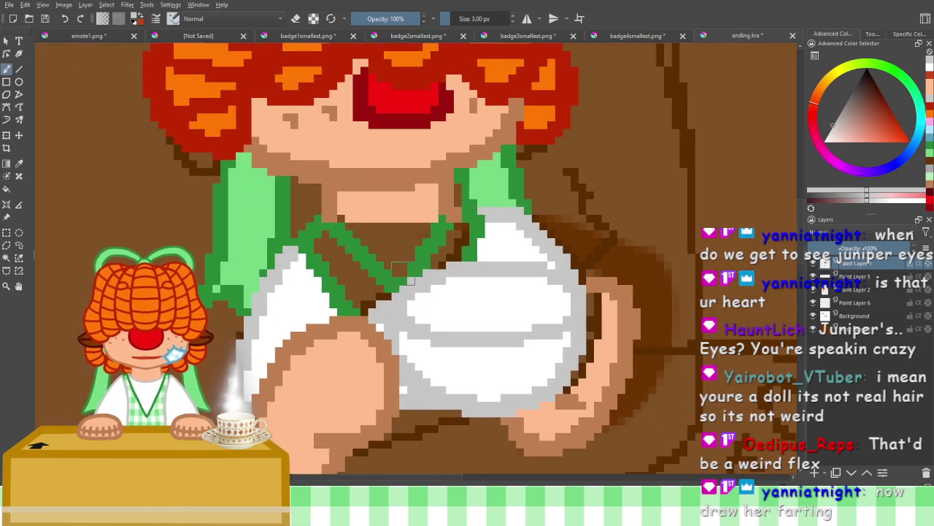
scroll(407, 258, "down", 2)
mouse_move(407, 325)
left_mouse_down()
mouse_move(445, 248)
mouse_move(423, 295)
left_mouse_up()
scroll(417, 301, "up", 2)
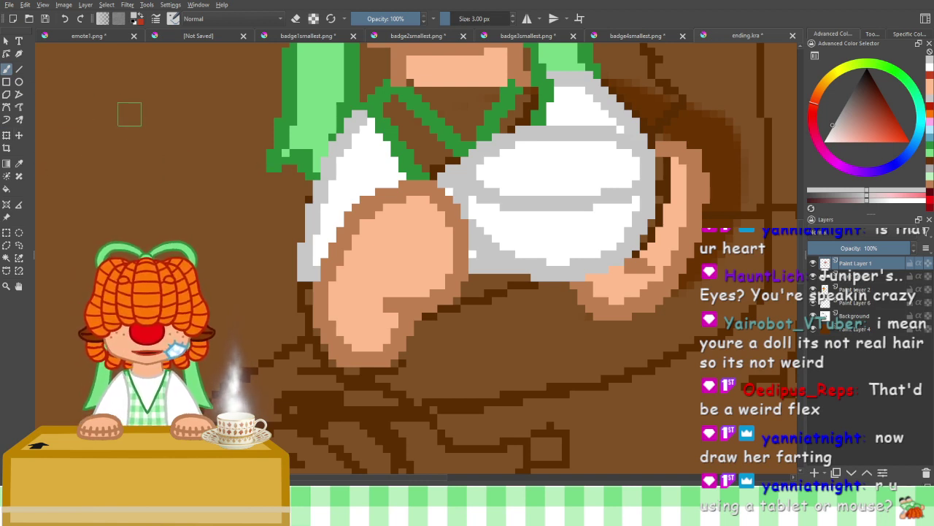
scroll(378, 146, "up", 1)
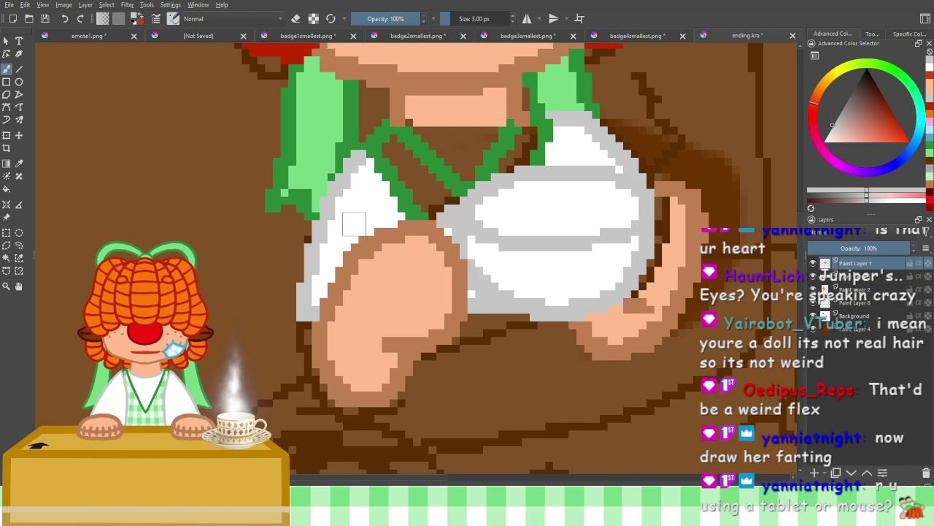
scroll(307, 255, "down", 1)
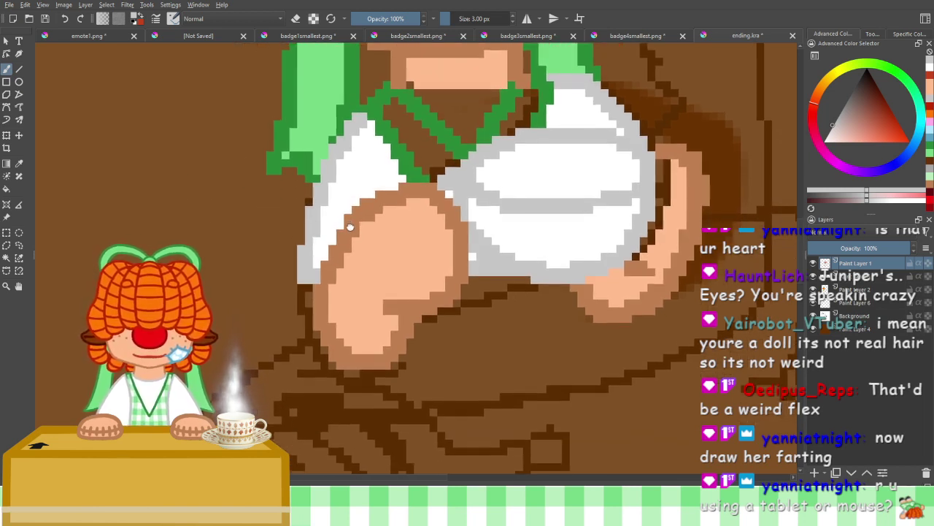
left_click(20, 165)
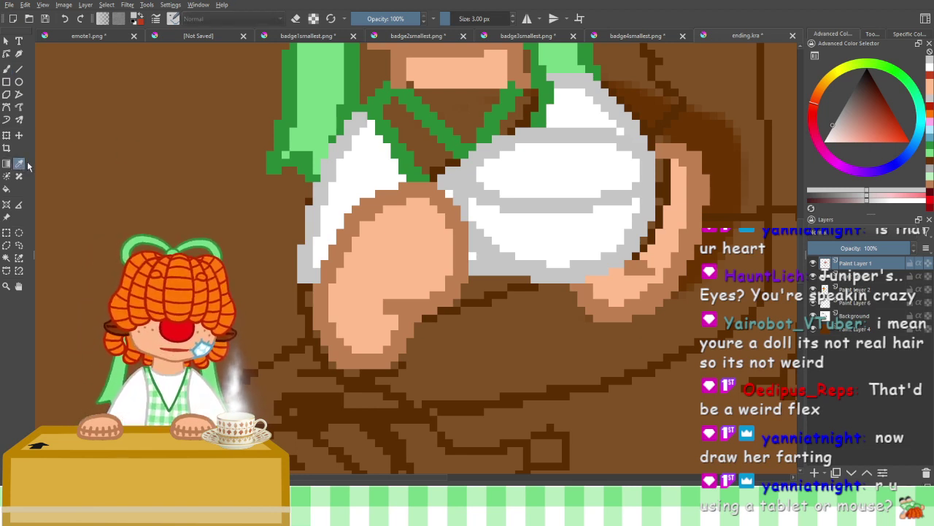
left_click(930, 189)
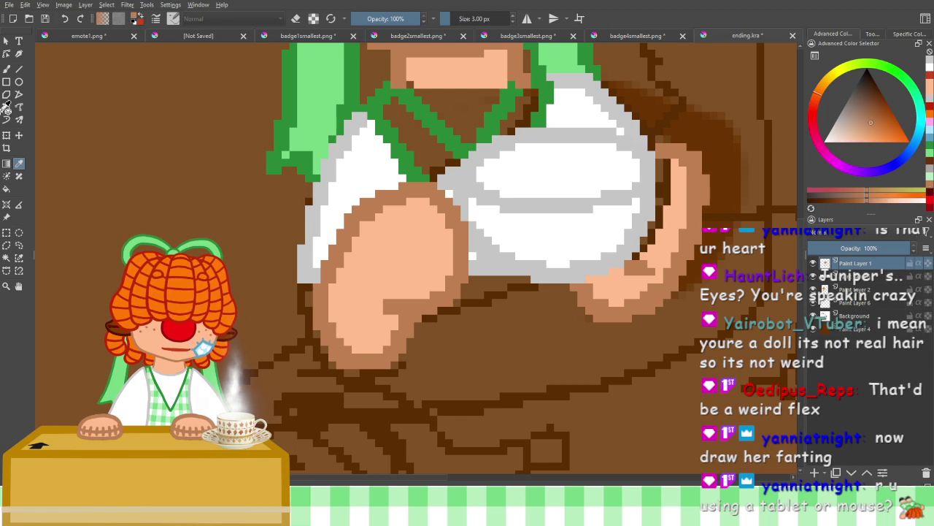
left_click(6, 69)
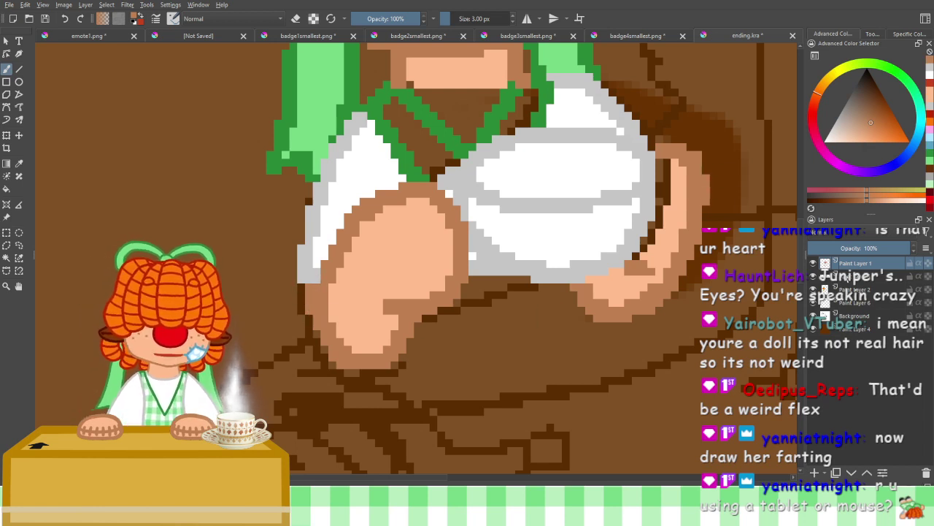
Fill the gap between the right-hand arm and the sleeve with the light skin colour on Paint Layer 2
left_click(814, 291)
left_click(814, 290)
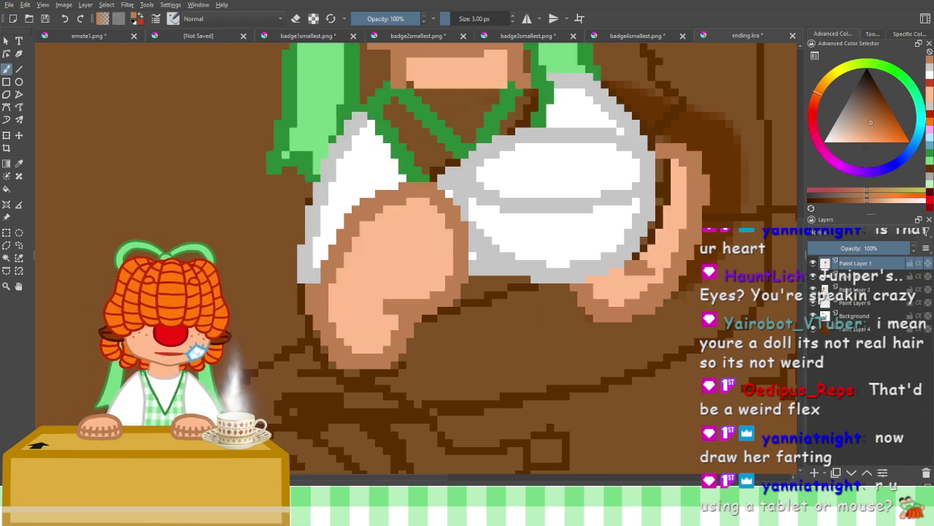
left_click(824, 290)
left_click(928, 98)
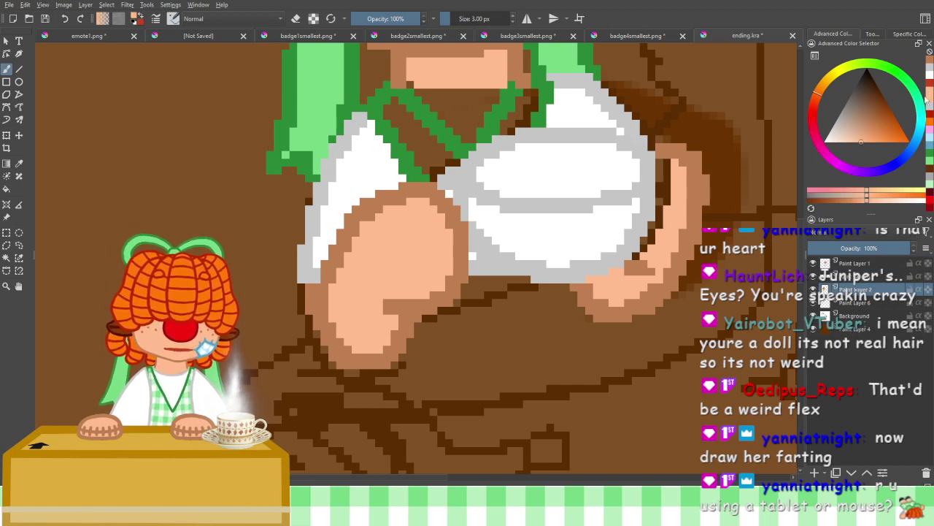
mouse_move(666, 188)
left_mouse_down()
mouse_move(661, 164)
mouse_move(660, 226)
mouse_move(643, 255)
left_mouse_up()
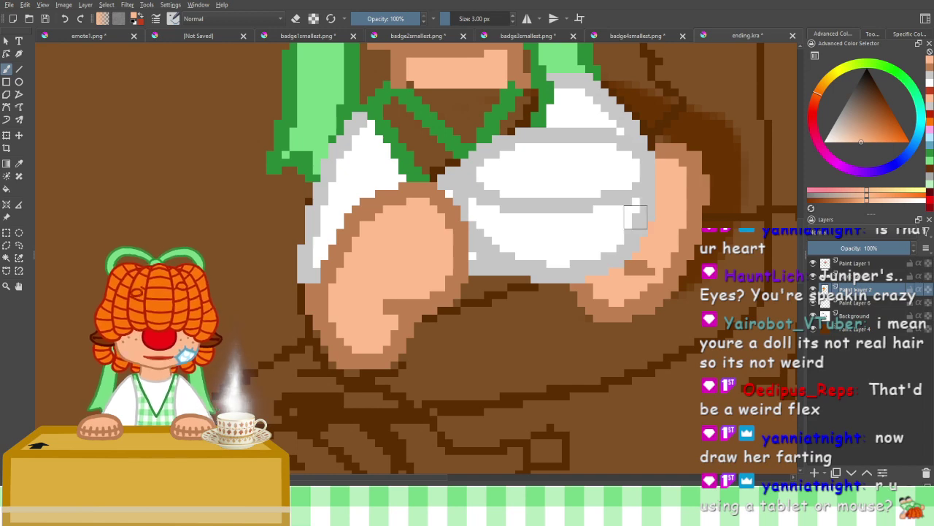
Outline the right-hand arm's inner edge against the white sleeve in the darker skin brown on Paint Layer 1
key("ctrl+plus")
left_click_drag(616, 246, 473, 310)
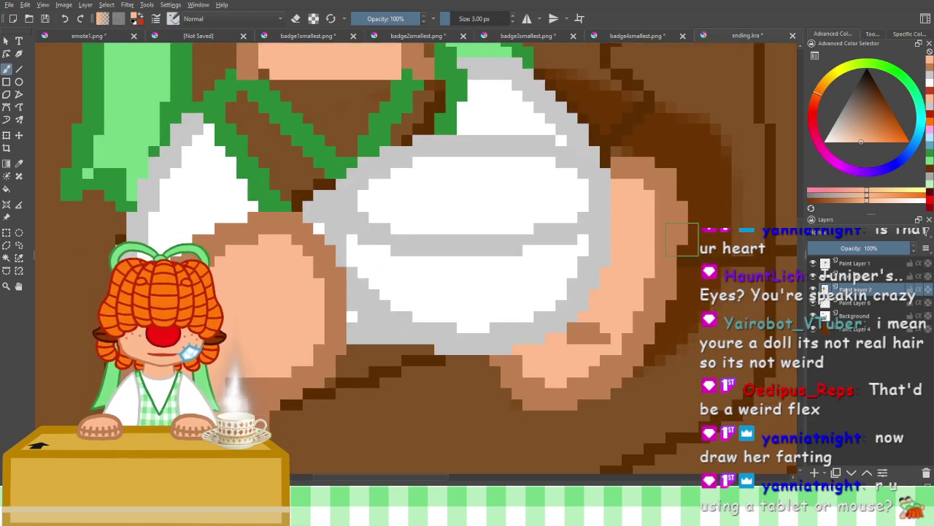
left_click(813, 277)
left_click(813, 278)
left_click(814, 264)
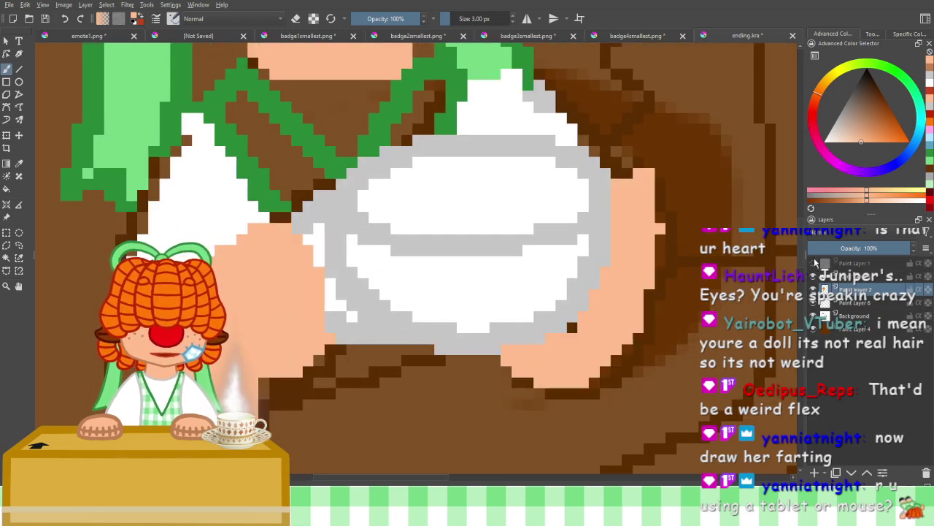
left_click(815, 264)
left_click(825, 265)
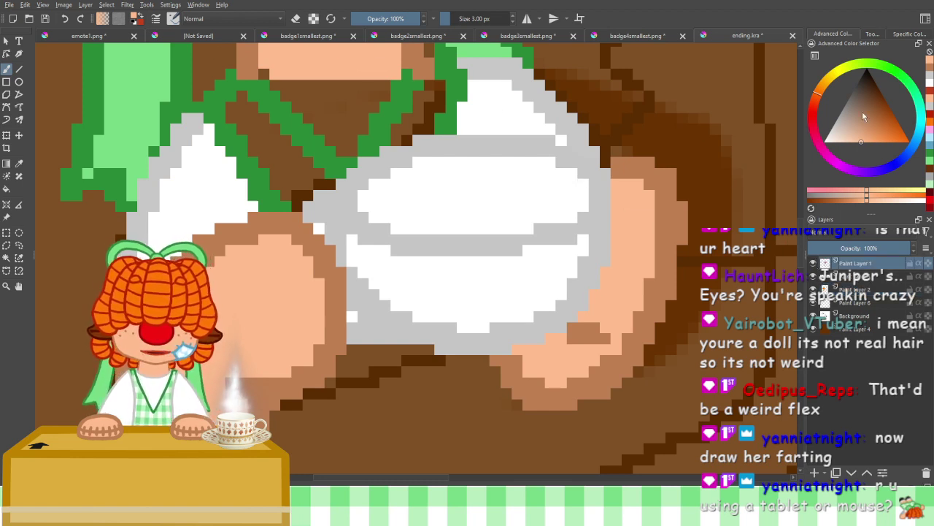
left_click(931, 67)
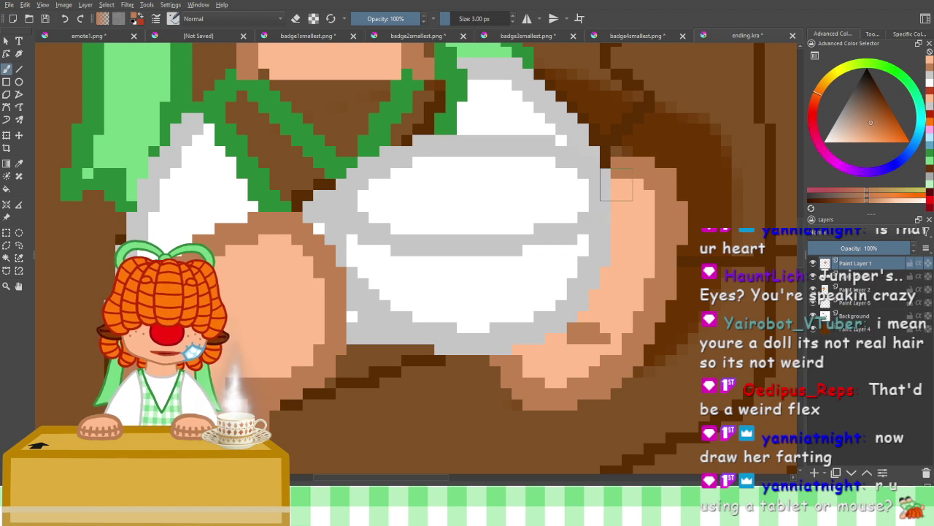
mouse_move(612, 180)
left_mouse_down()
mouse_move(605, 227)
mouse_move(605, 173)
mouse_move(617, 173)
mouse_move(602, 185)
mouse_move(602, 237)
mouse_move(572, 305)
left_mouse_up()
key("ctrl+z")
left_click(602, 185)
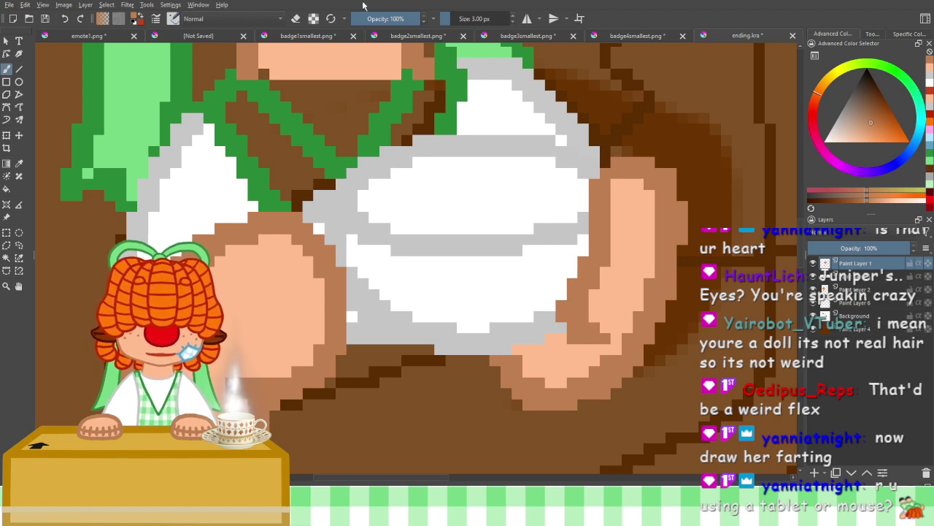
Erase the surplus brown outline pixels where the right-hand arm bends under the sleeve on Paint Layer 1
left_click(295, 19)
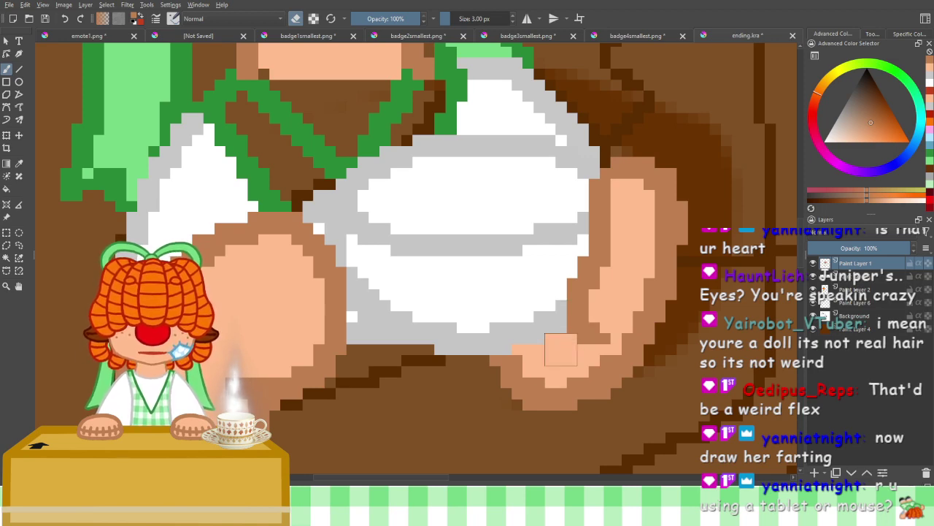
scroll(538, 337, "down", 3)
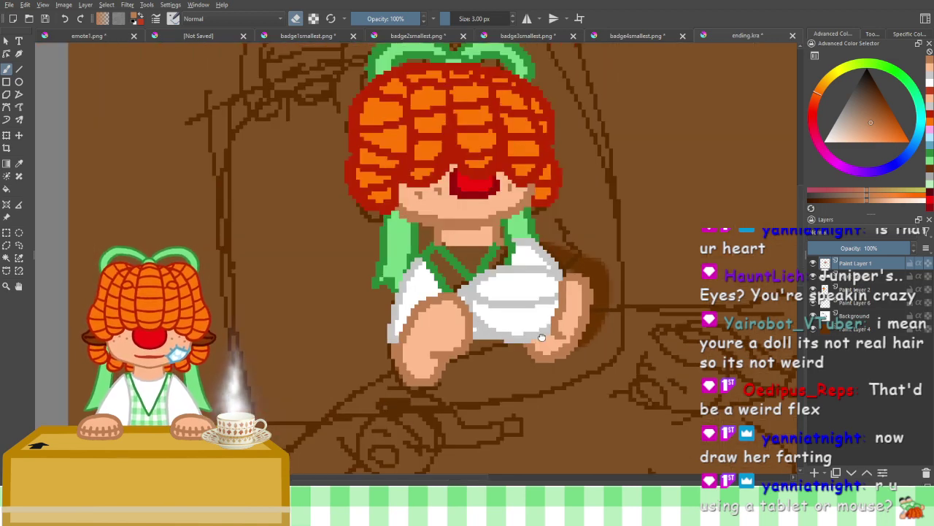
left_click_drag(542, 338, 491, 300)
scroll(495, 254, "down", 2)
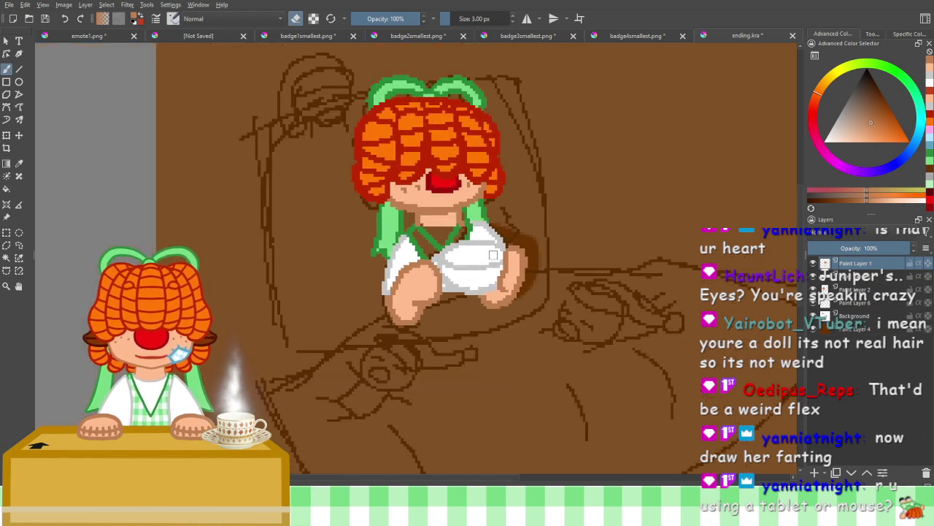
Join the right-hand arm's top outline to the sleeve with darker skin brown pixels on Paint Layer 1
scroll(497, 252, "up", 4)
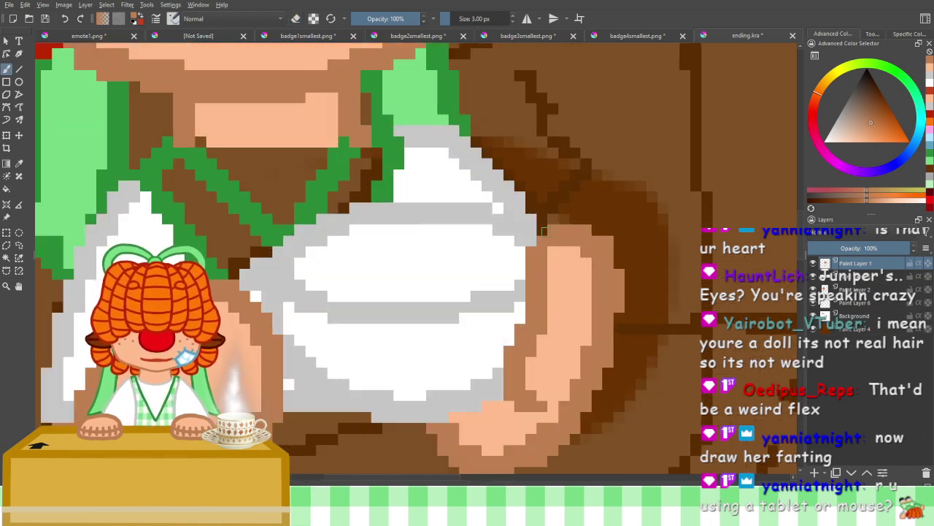
scroll(519, 252, "down", 5)
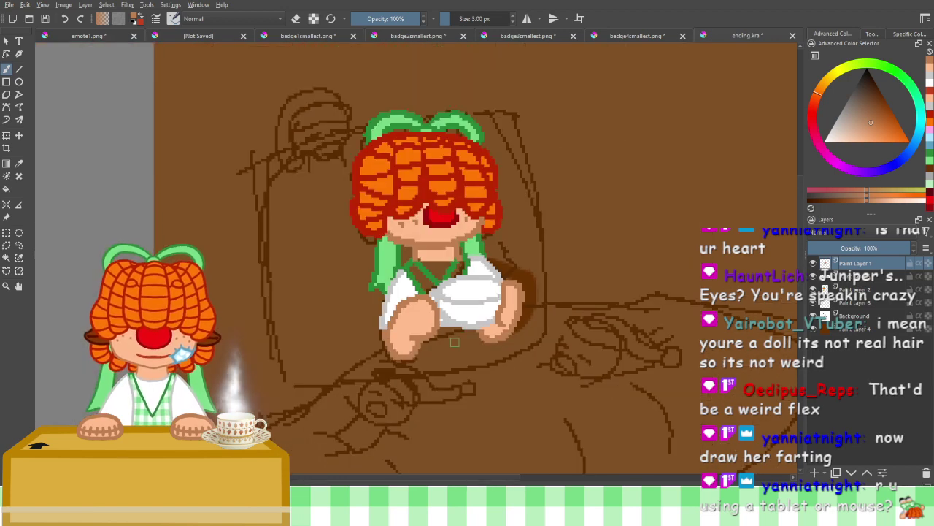
scroll(454, 342, "up", 5)
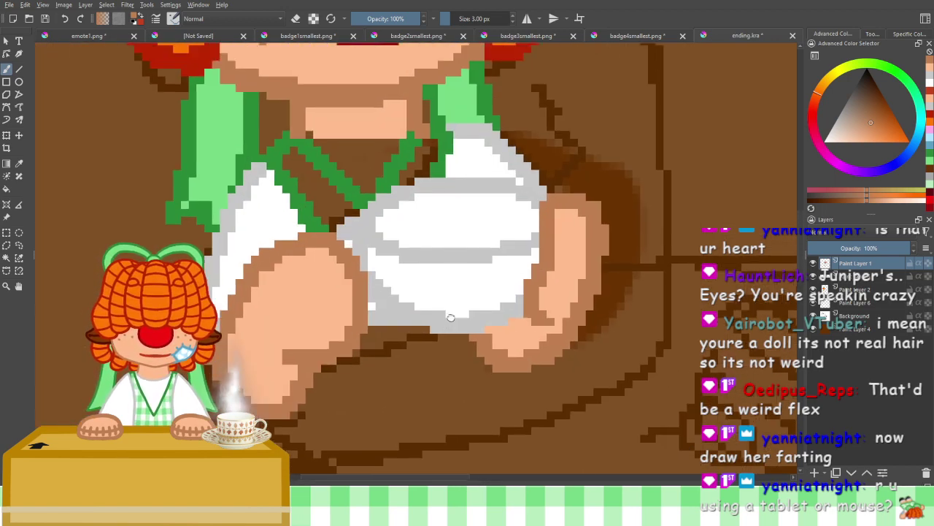
scroll(431, 336, "up", 2)
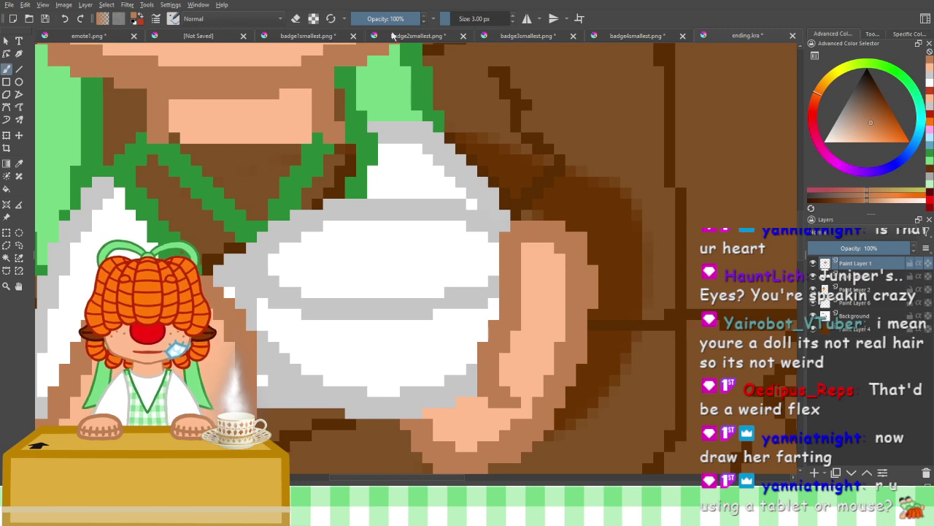
left_click(296, 19)
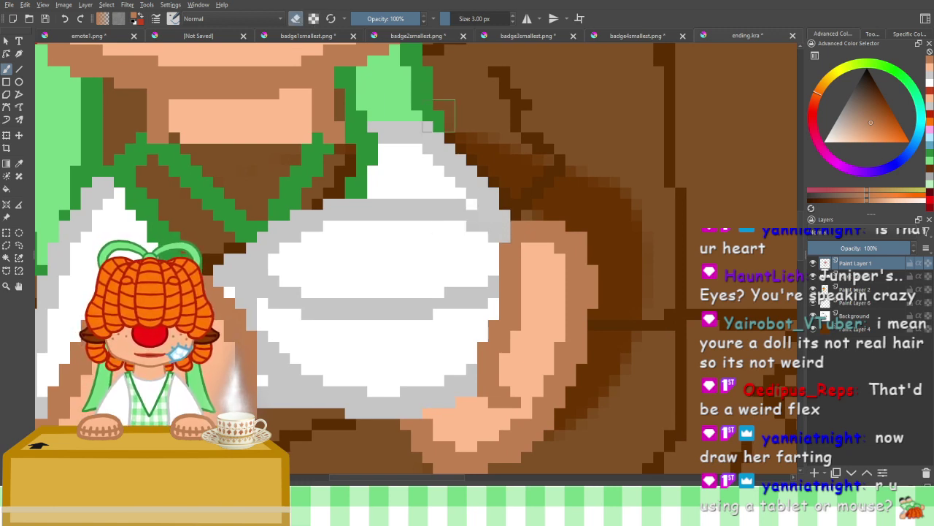
left_click(296, 20)
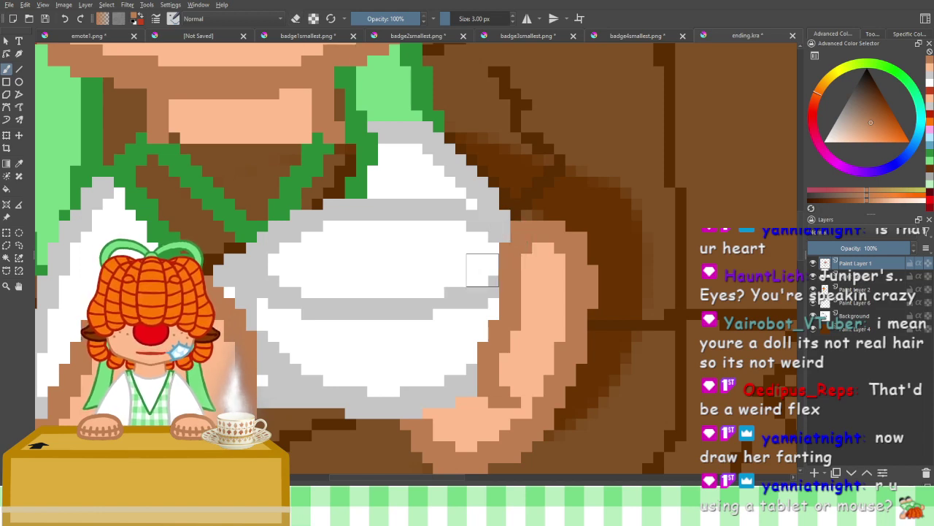
Extend the upper ends of both green collar straps beside the neck with dark green pixels on Paint Layer 1
scroll(483, 270, "down", 6)
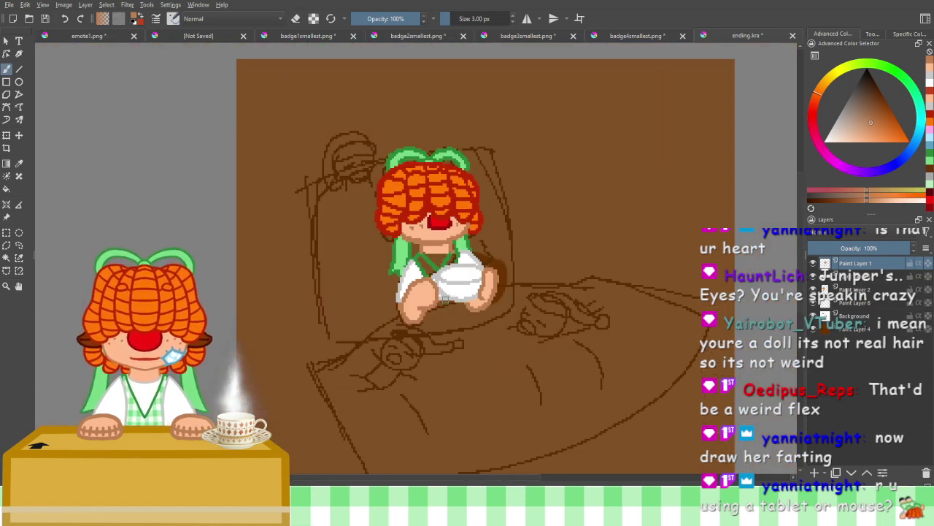
scroll(424, 263, "up", 6)
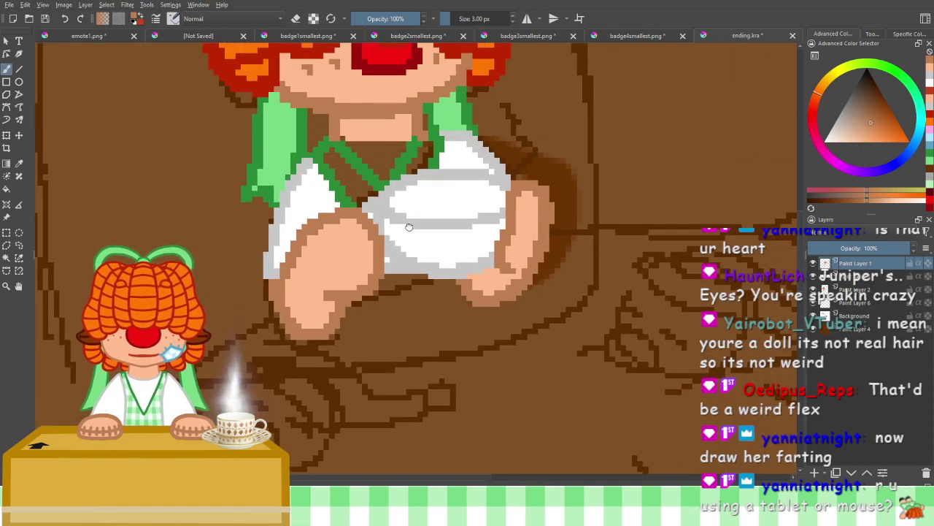
mouse_move(409, 227)
left_mouse_down()
mouse_move(470, 183)
mouse_move(414, 304)
left_mouse_up()
scroll(430, 249, "up", 8)
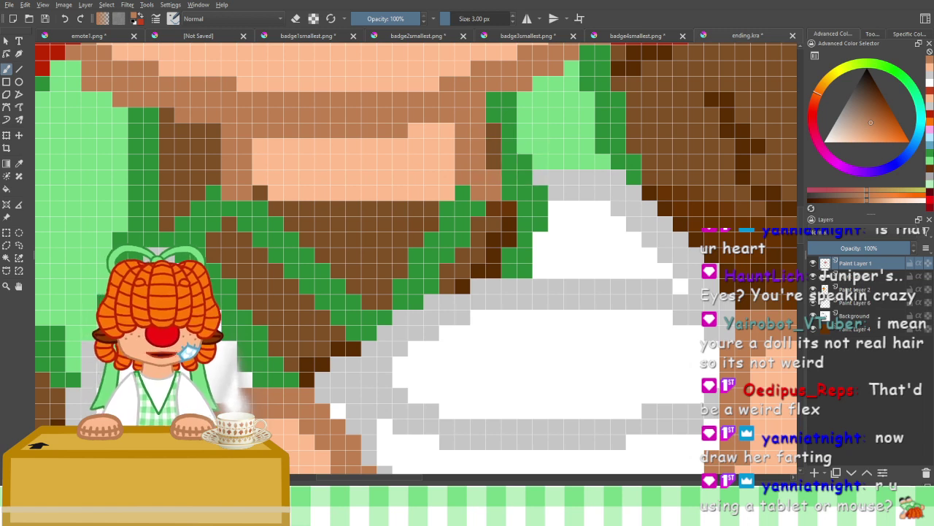
left_click(931, 155)
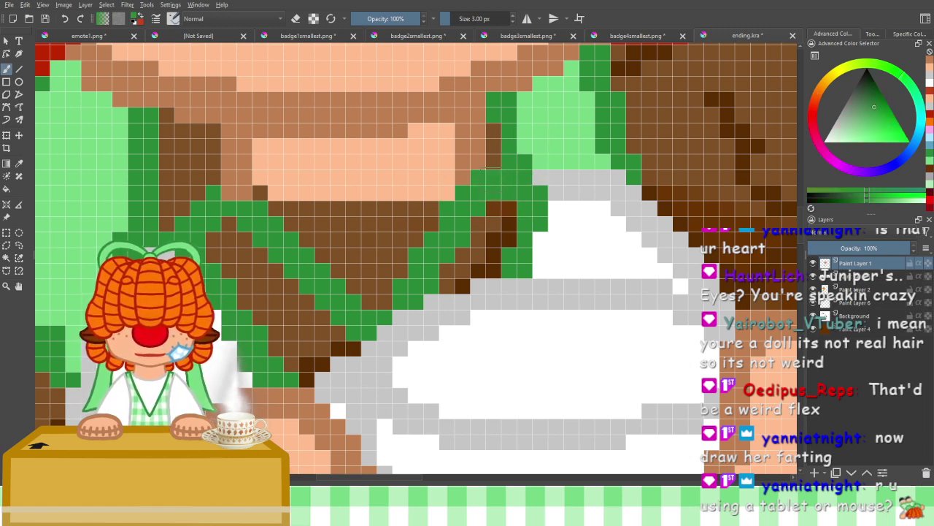
left_click(478, 177)
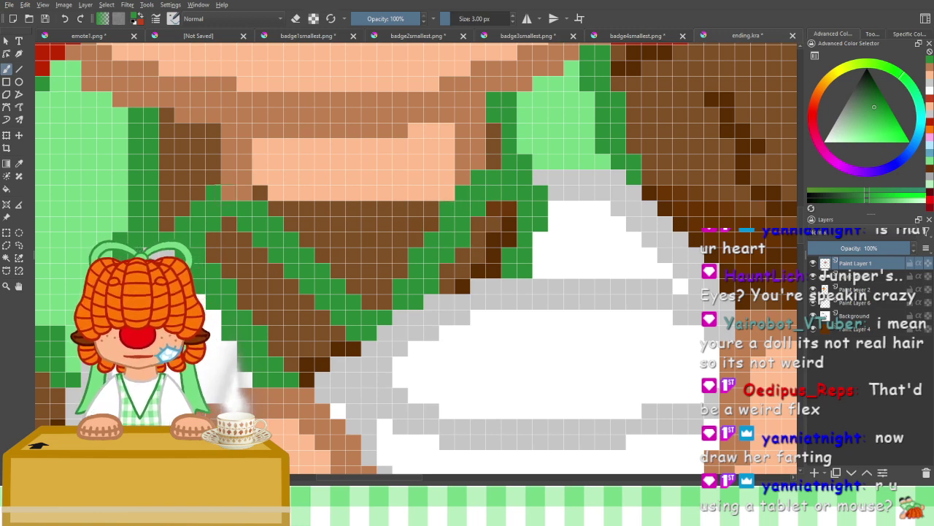
left_click(229, 192)
left_click(245, 208)
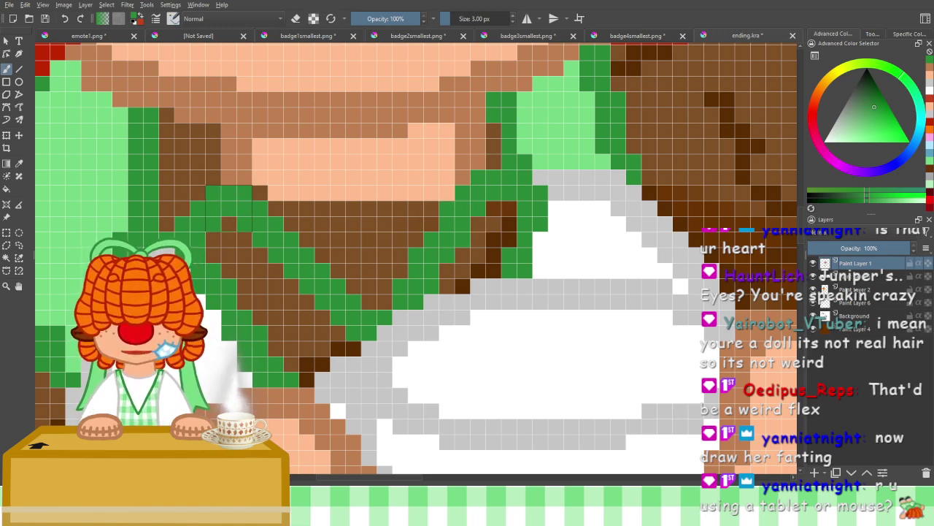
Temporarily hide and show Paint Layers 2, 6 and 5 to check which part of the doll each one holds
scroll(498, 352, "down", 4)
left_click_drag(497, 352, 499, 356)
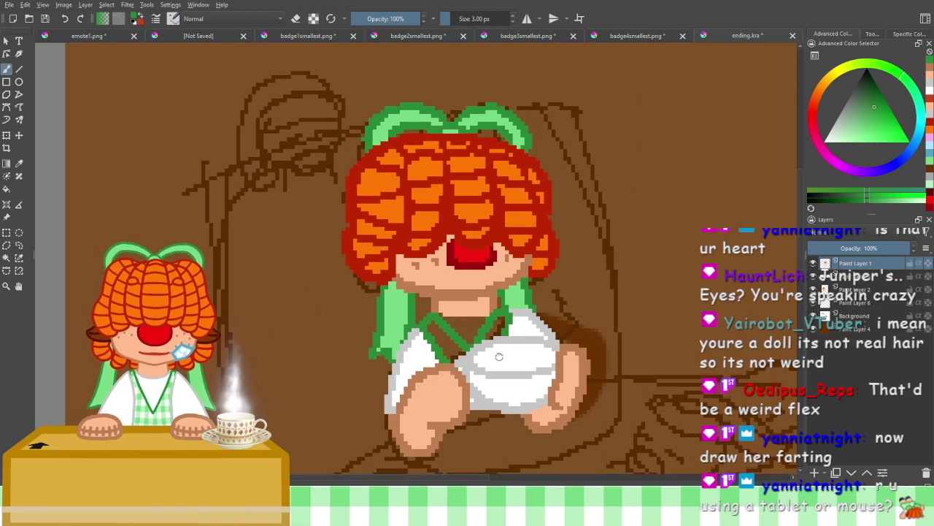
scroll(499, 356, "up", 5)
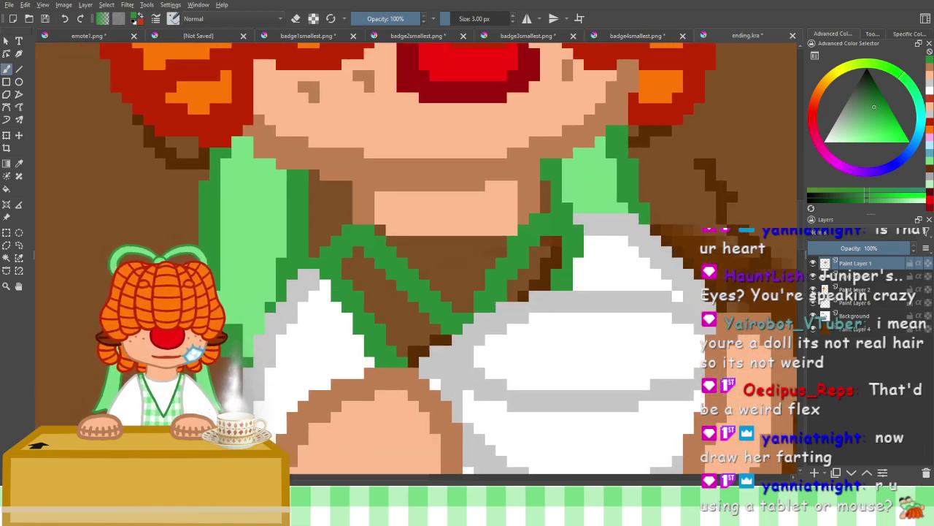
left_click(813, 289)
left_click(813, 289)
left_click(813, 305)
left_click(813, 305)
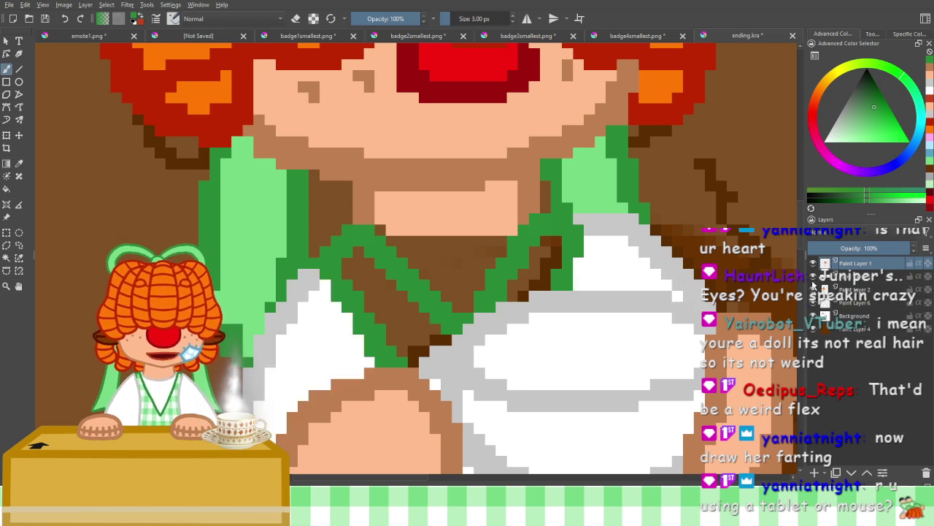
left_click(813, 276)
left_click(813, 277)
left_click(813, 290)
left_click(813, 290)
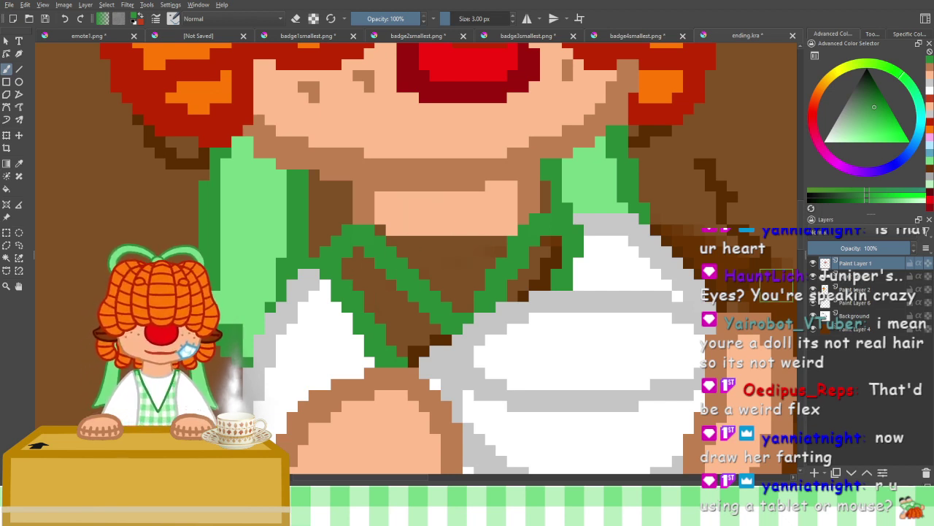
Draw a straight light grey neckline between the two green collar straps below the neck on Paint Layer 1
left_click(929, 87)
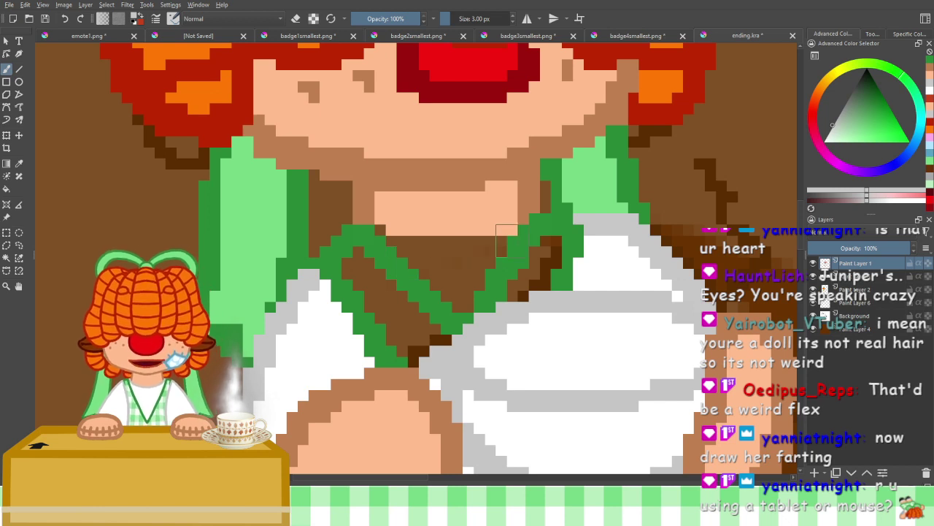
left_click_drag(398, 252, 505, 250)
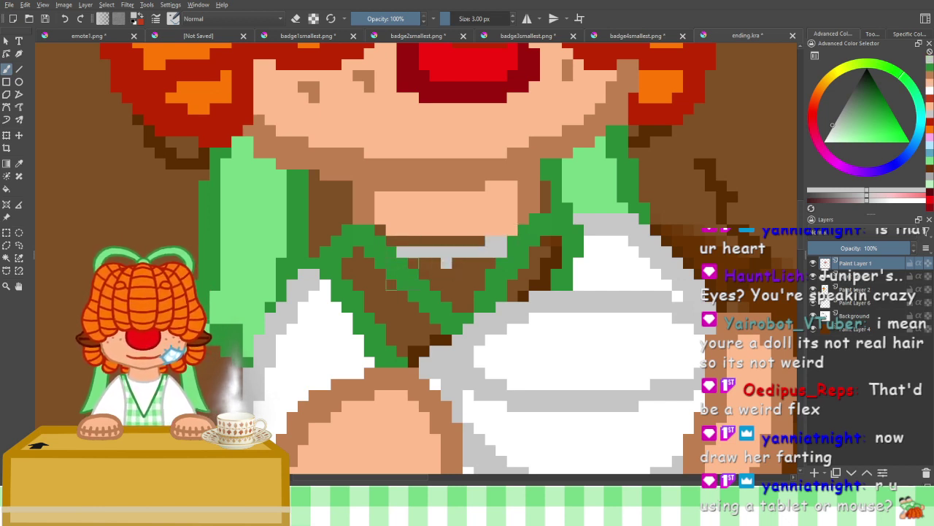
key("ctrl+z")
left_click_drag(402, 251, 497, 247)
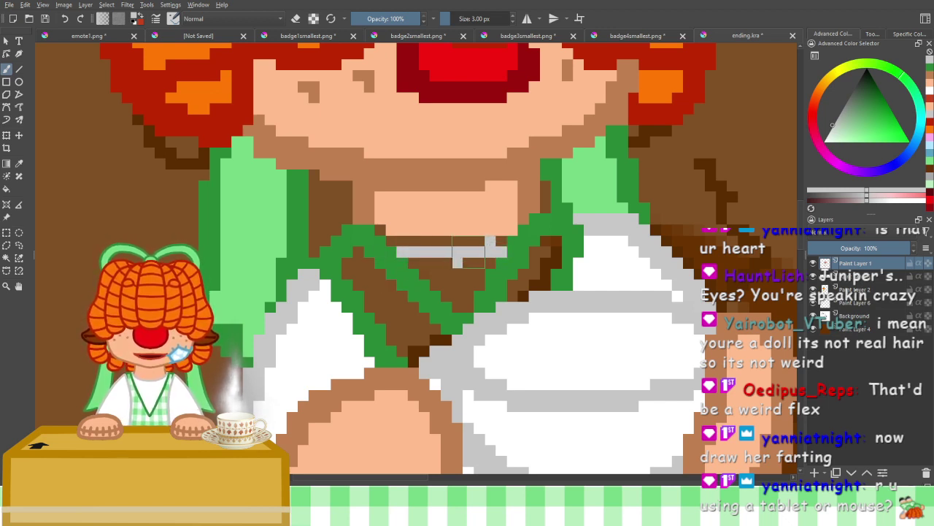
key("ctrl+z")
left_click_drag(403, 253, 498, 253)
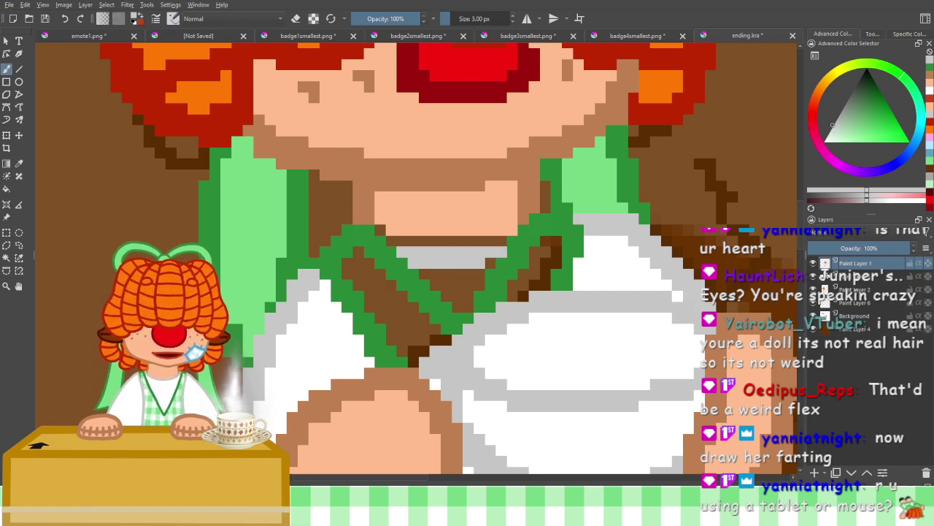
Fill the V-shaped shirt area between the green collar straps with white on Paint Layer 6
left_click(813, 276)
left_click(813, 277)
left_click(813, 289)
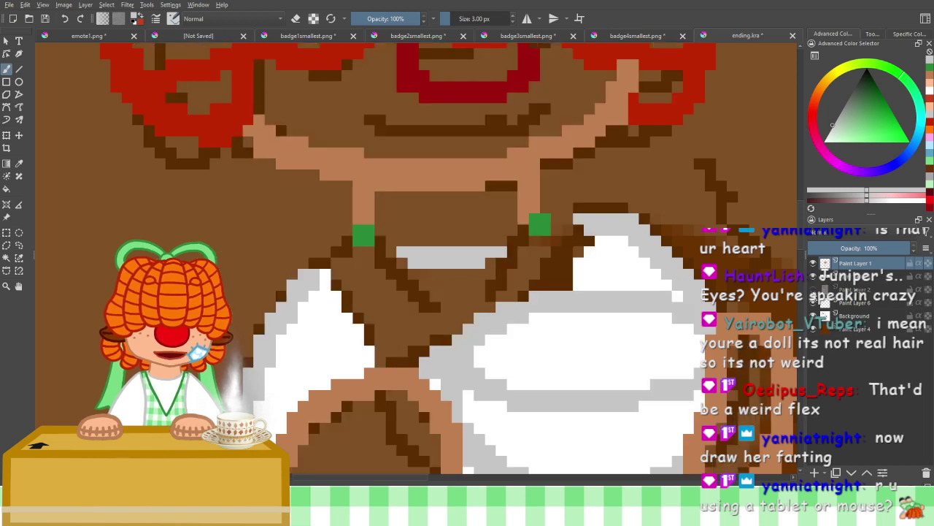
left_click(813, 289)
left_click(824, 290)
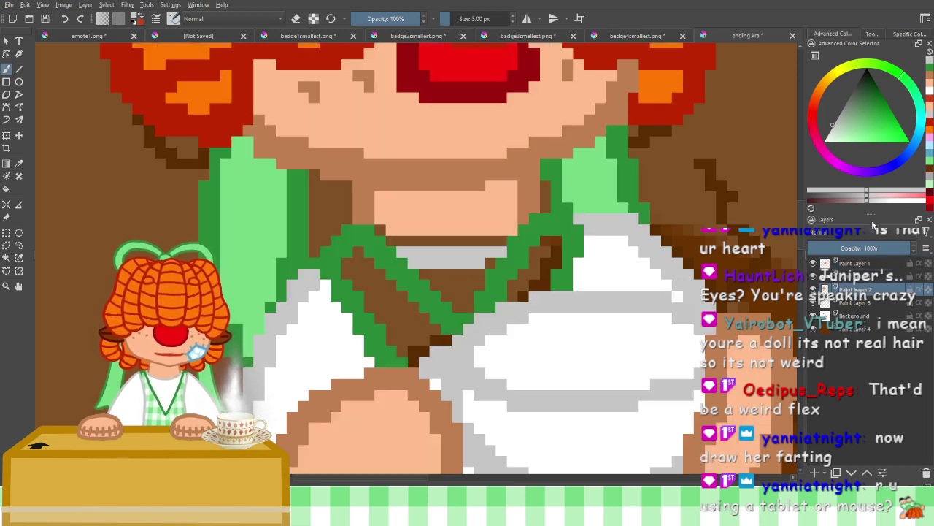
left_click(931, 95)
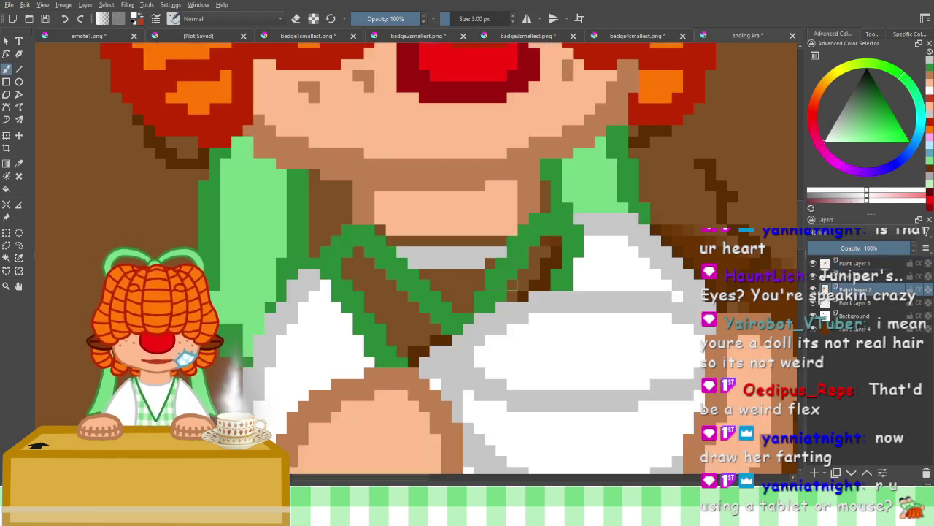
left_click(824, 303)
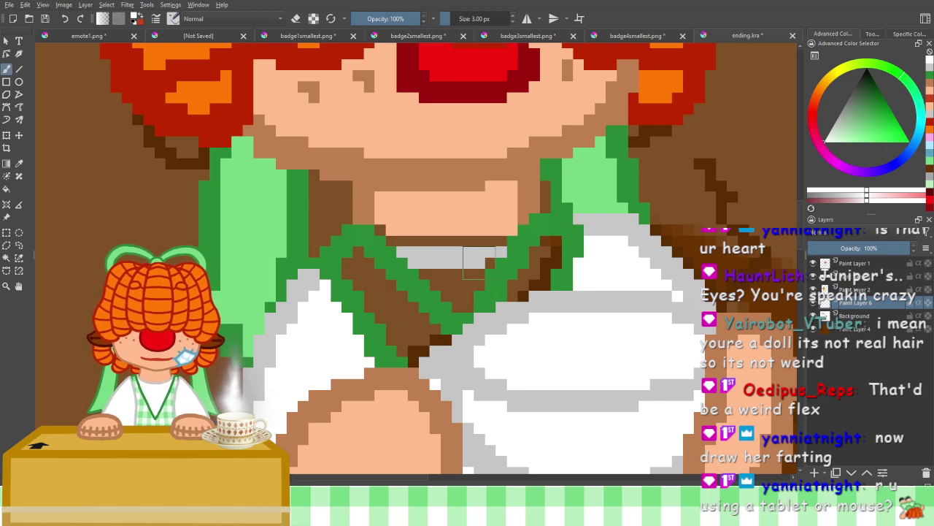
mouse_move(487, 263)
left_mouse_down()
mouse_move(464, 298)
mouse_move(459, 274)
mouse_move(436, 276)
mouse_move(443, 286)
mouse_move(424, 274)
left_mouse_up()
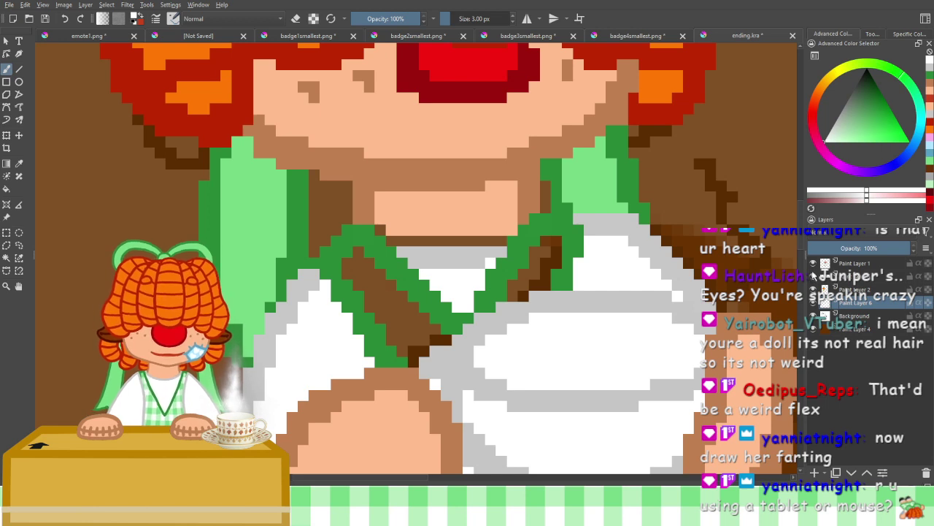
Touch up the light grey neckline at the top of the white V-shaped shirt area on Paint Layer 1
left_click(827, 265)
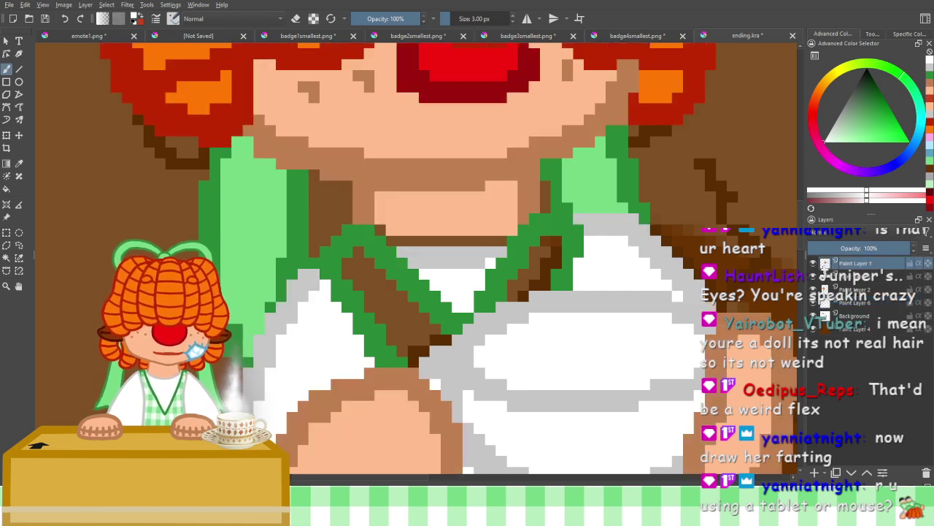
left_click(930, 69)
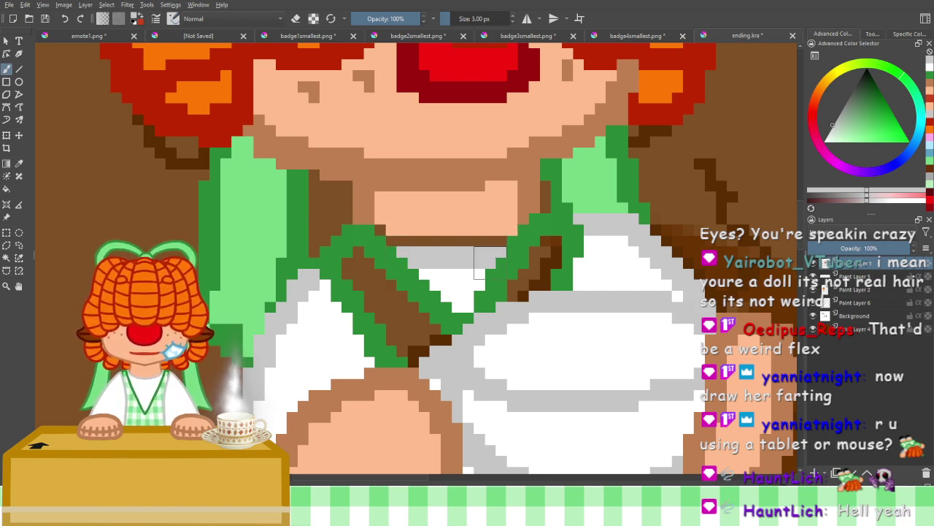
scroll(476, 204, "down", 5)
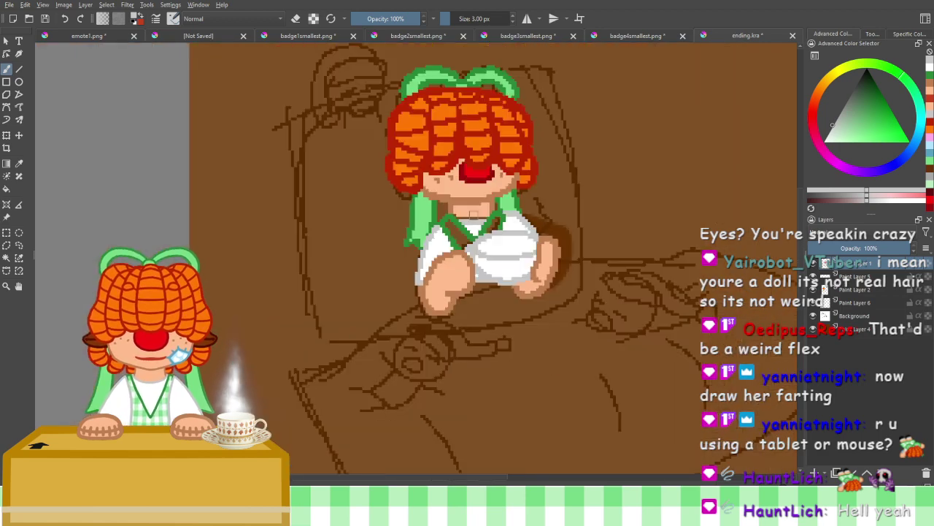
scroll(473, 281, "up", 5)
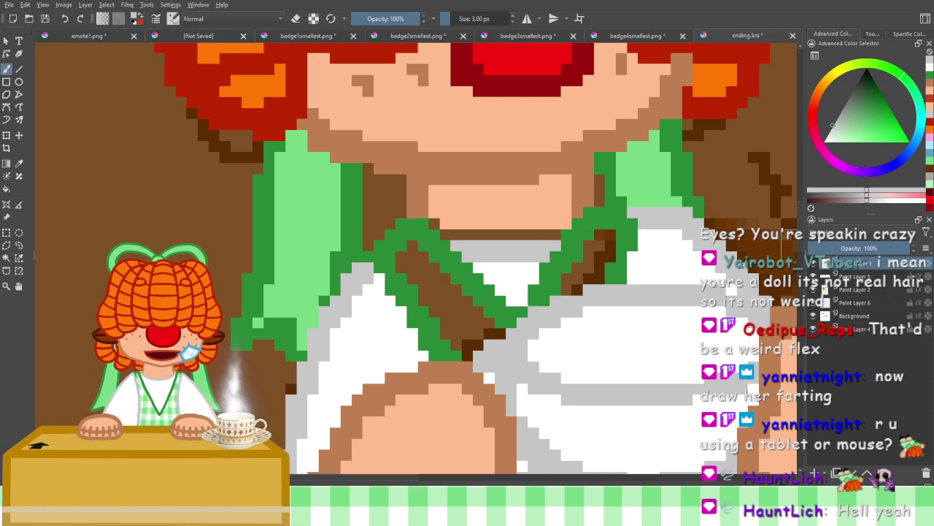
Fill the brown gap between the neck and the grey neckline with the light skin colour on Paint Layer 2
left_click(814, 287)
left_click(814, 288)
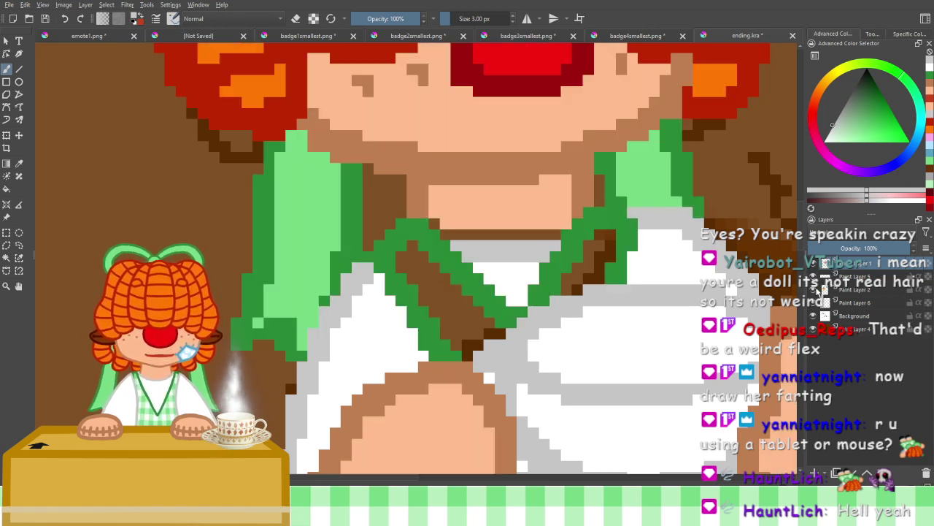
left_click(829, 289)
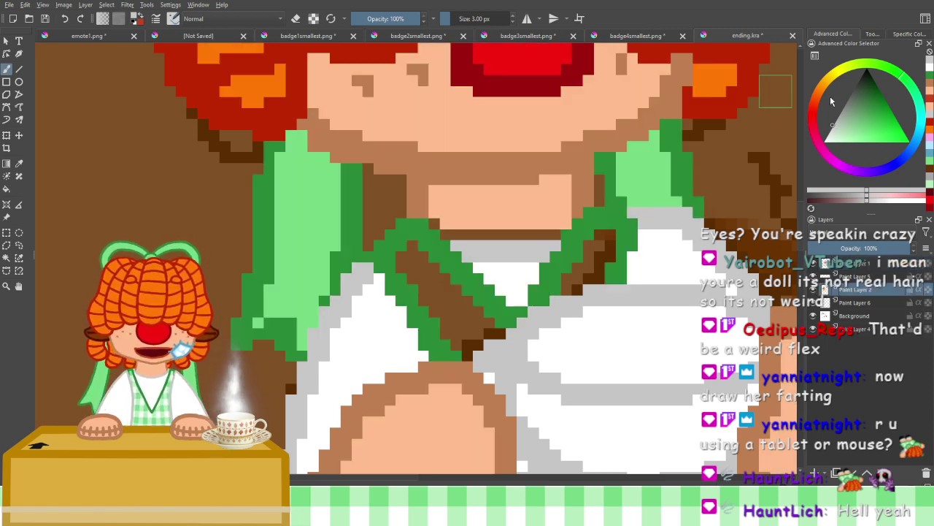
left_click(930, 89)
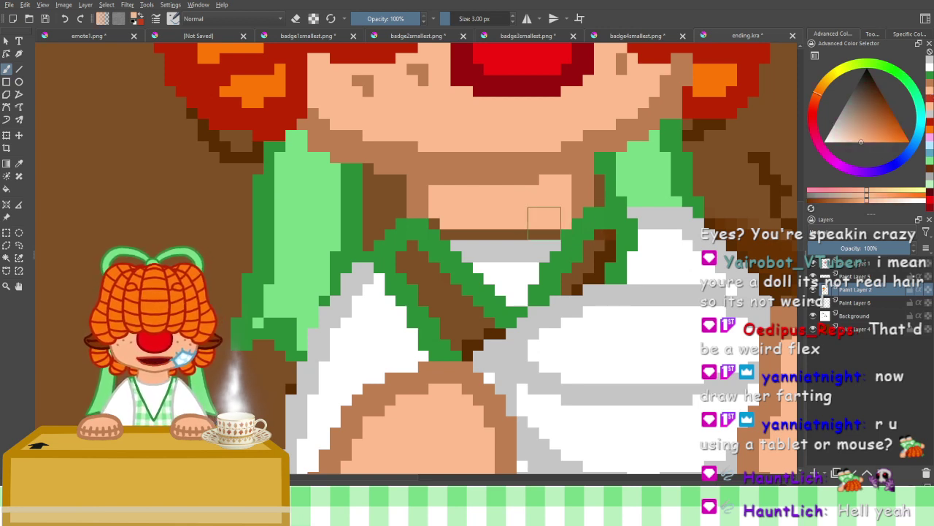
mouse_move(520, 232)
left_mouse_down()
mouse_move(492, 223)
mouse_move(500, 224)
mouse_move(454, 232)
left_mouse_up()
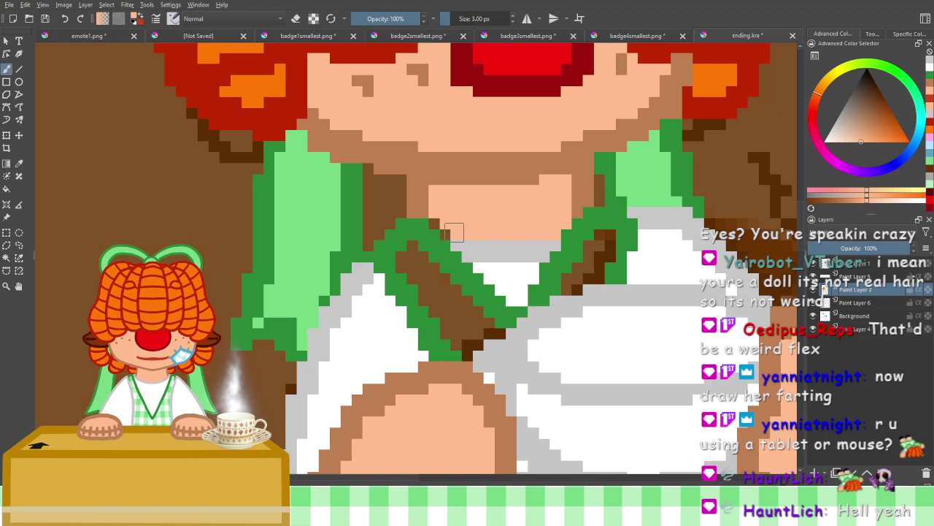
Add a new paint layer directly beneath Paint Layer 6 and choose light grey as the brush colour
scroll(454, 232, "down", 4)
mouse_move(440, 270)
left_mouse_down()
mouse_move(411, 217)
mouse_move(431, 260)
left_mouse_up()
scroll(410, 216, "up", 2)
scroll(431, 260, "down", 3)
scroll(431, 259, "up", 3)
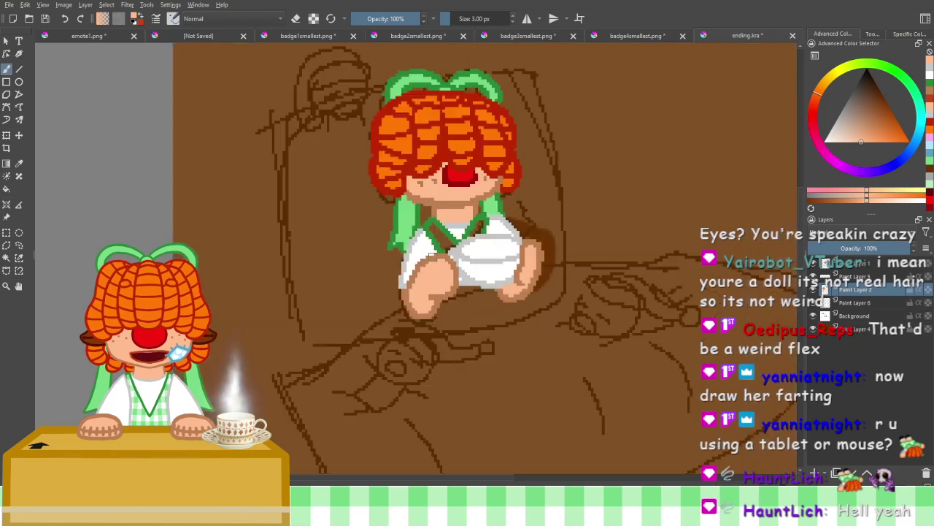
left_click_drag(412, 213, 415, 275)
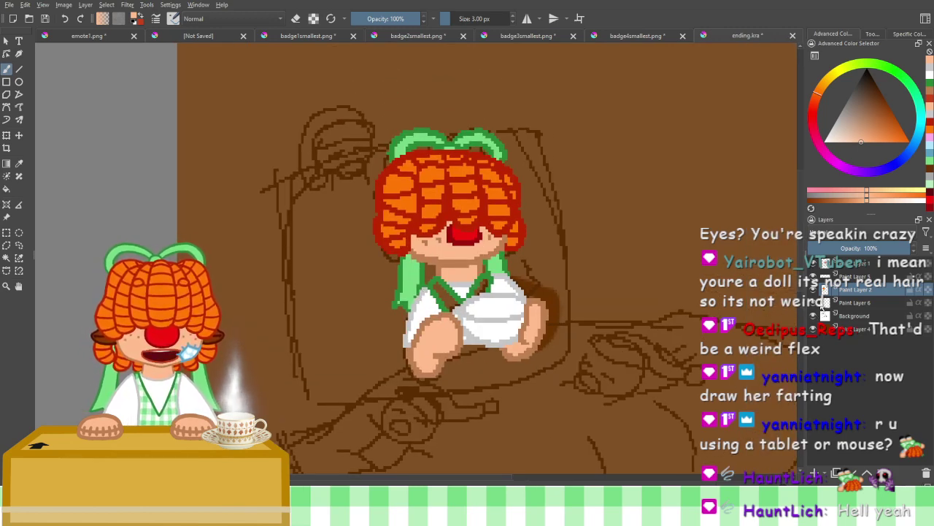
left_click(824, 301)
key("Insert")
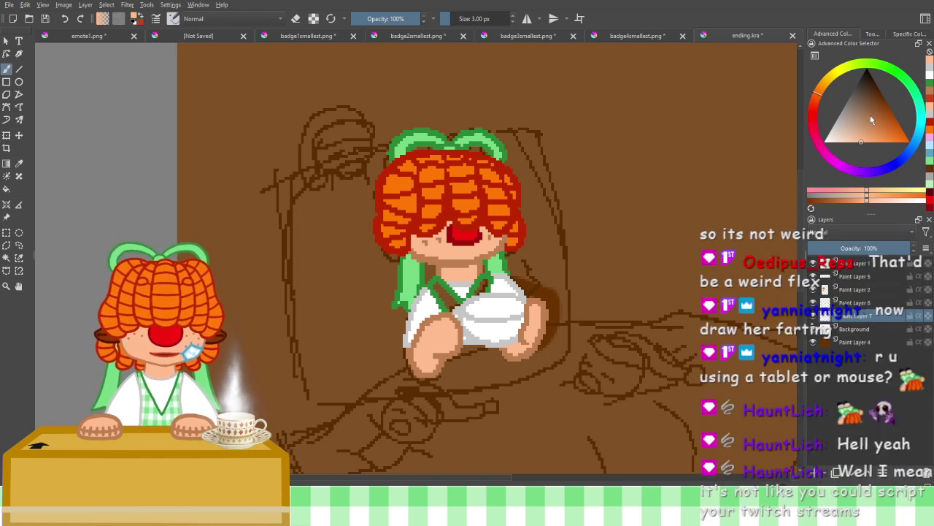
left_click(929, 71)
left_click_drag(509, 189, 513, 166)
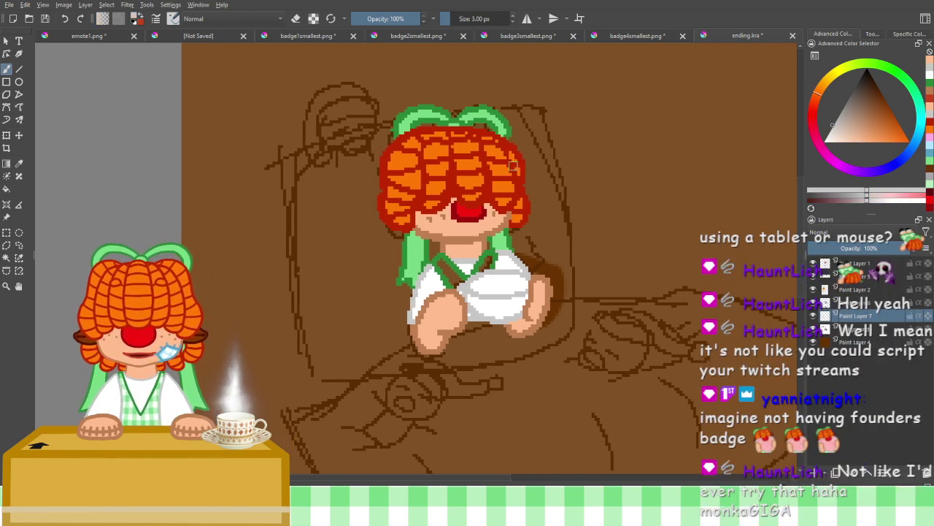
scroll(513, 166, "up", 2)
scroll(514, 166, "down", 2)
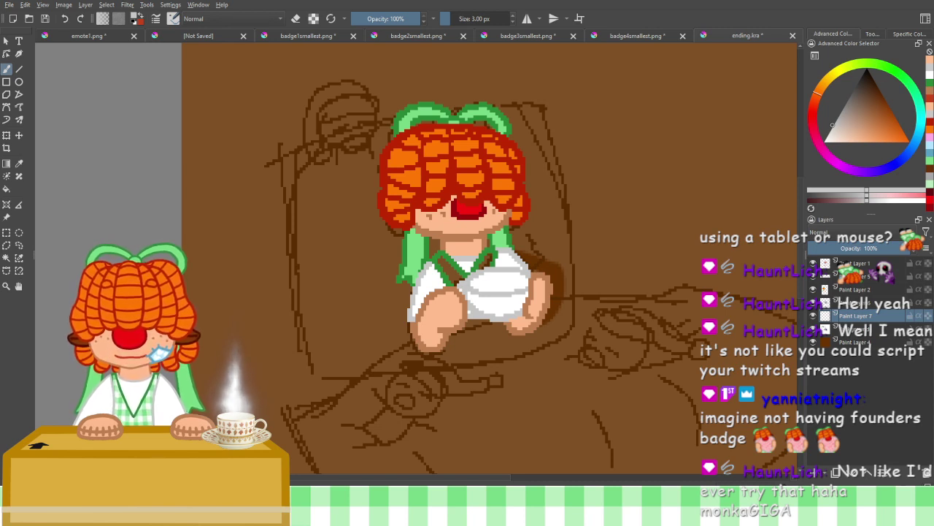
left_click_drag(332, 248, 327, 294)
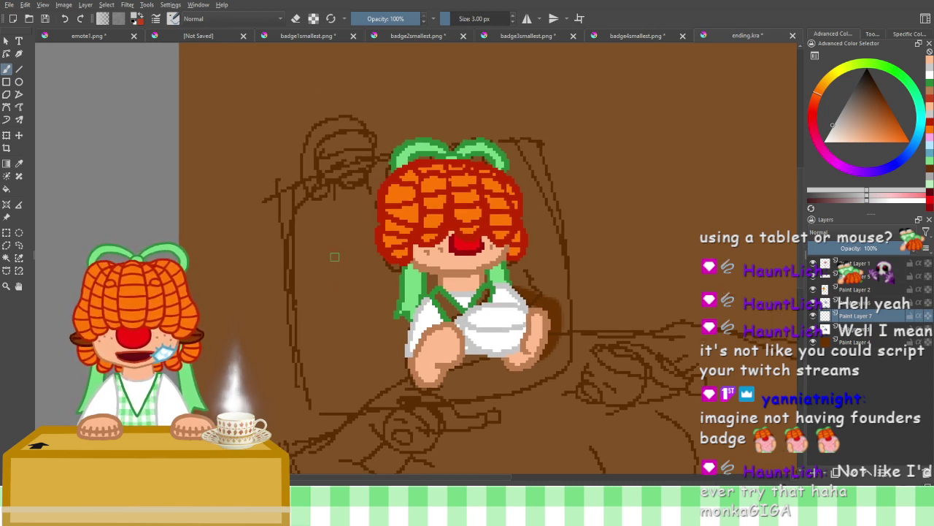
scroll(335, 256, "up", 2)
scroll(355, 235, "down", 3)
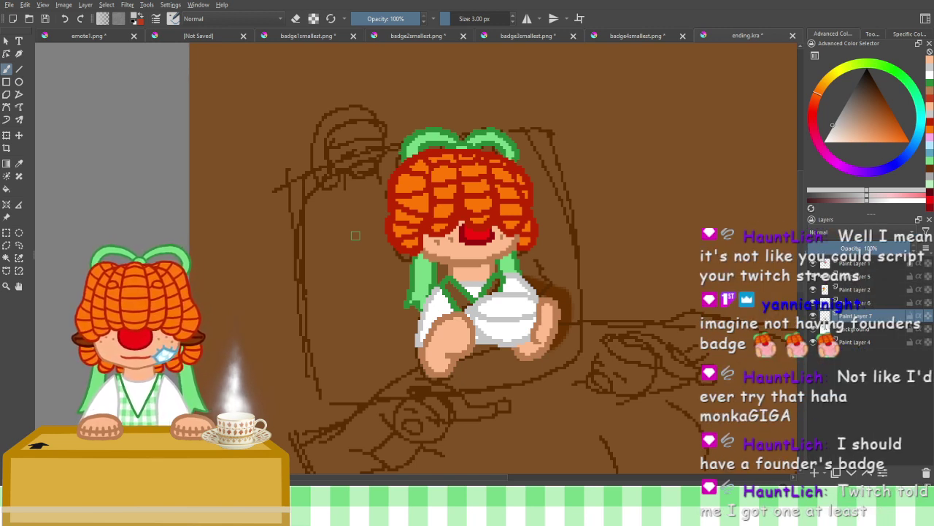
scroll(355, 232, "up", 1)
scroll(378, 199, "up", 1)
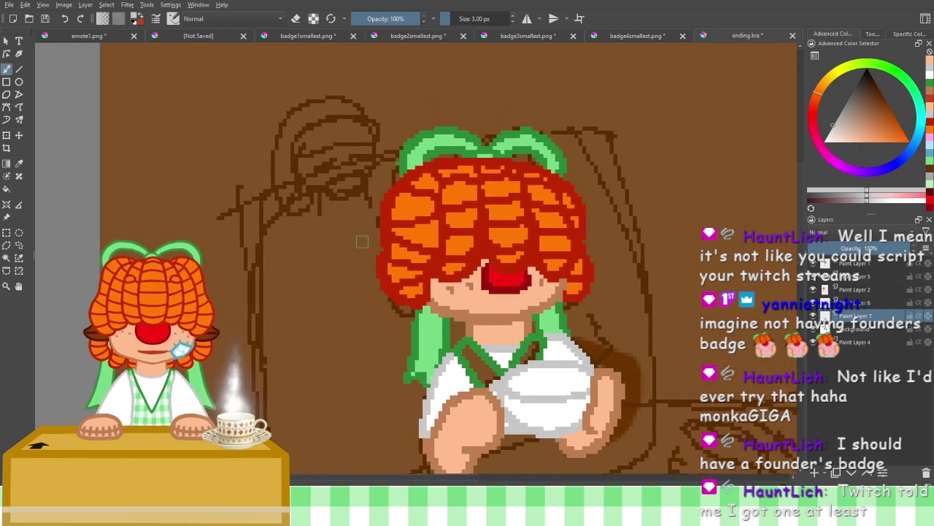
left_click_drag(379, 248, 421, 187)
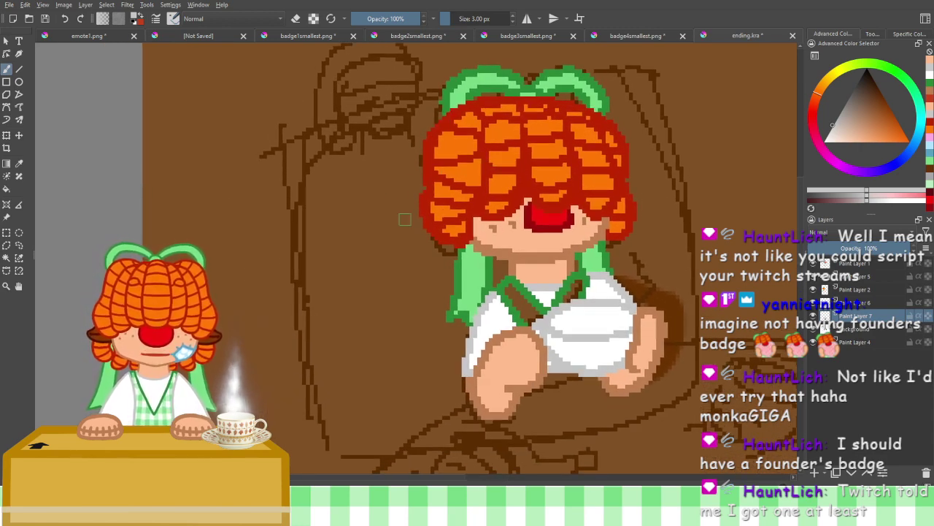
scroll(429, 197, "down", 2)
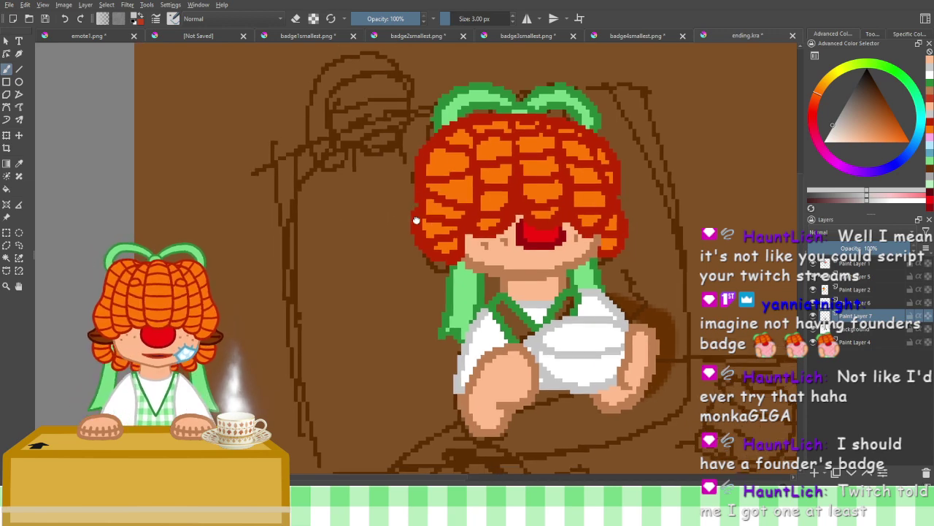
left_click_drag(416, 220, 421, 198)
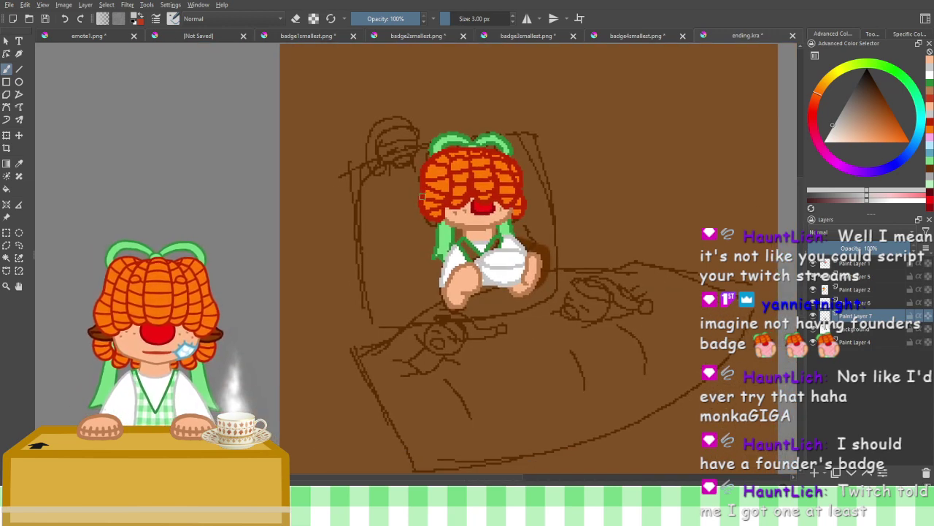
scroll(422, 197, "up", 1)
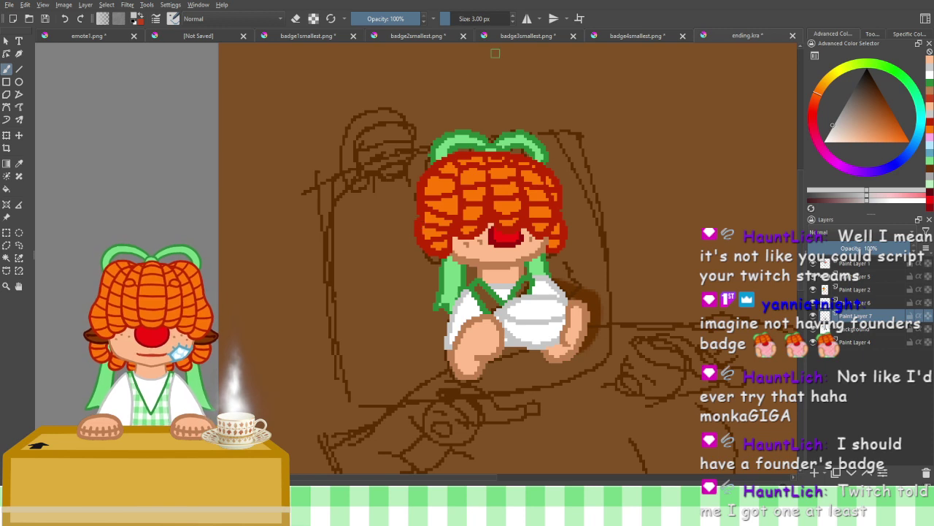
mouse_move(330, 163)
left_mouse_down()
mouse_move(385, 142)
mouse_move(551, 109)
left_mouse_up()
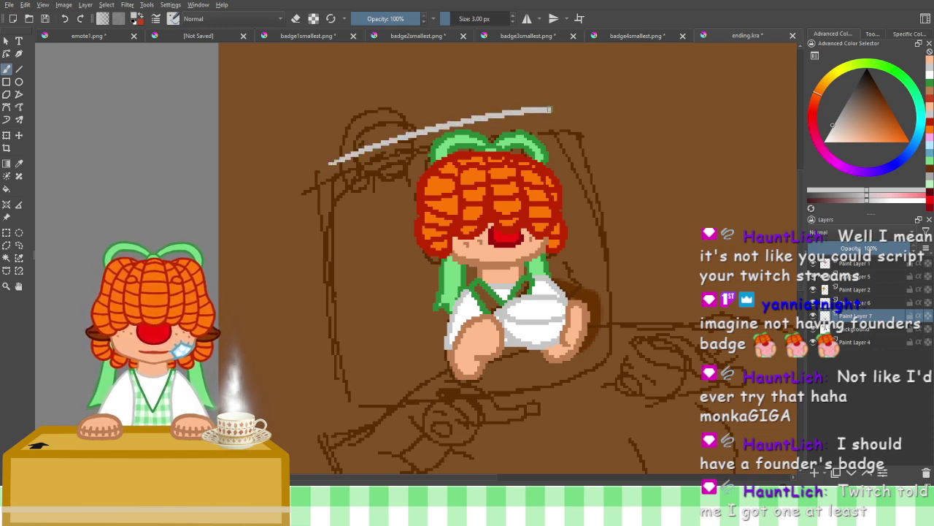
key("ctrl+z")
mouse_move(338, 175)
left_mouse_down()
mouse_move(419, 155)
mouse_move(597, 145)
left_mouse_up()
key("ctrl+z")
mouse_move(330, 179)
left_mouse_down()
mouse_move(436, 136)
mouse_move(574, 120)
left_mouse_up()
key("ctrl+z")
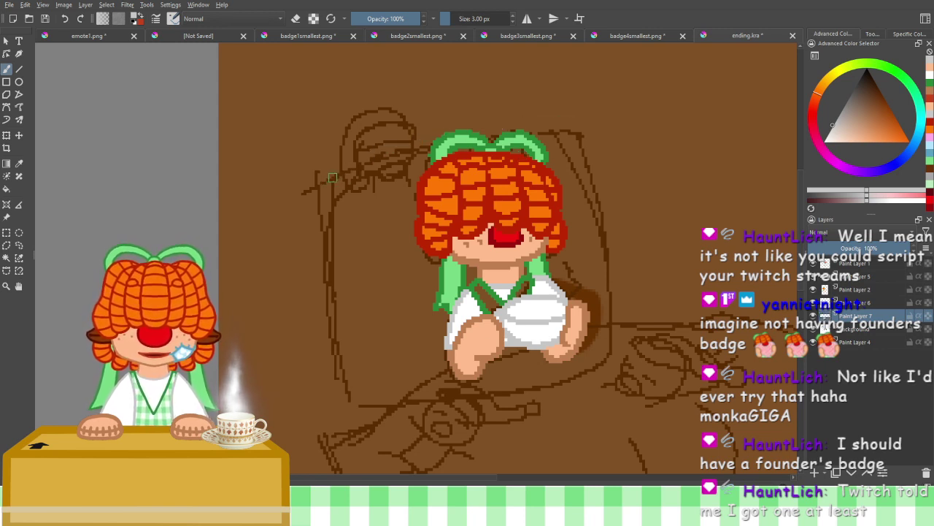
Outline the four-sided pillow behind the doll in light grey on Paint Layer 7 and fill it with white
mouse_move(326, 175)
left_mouse_down()
mouse_move(424, 149)
mouse_move(562, 137)
left_mouse_up()
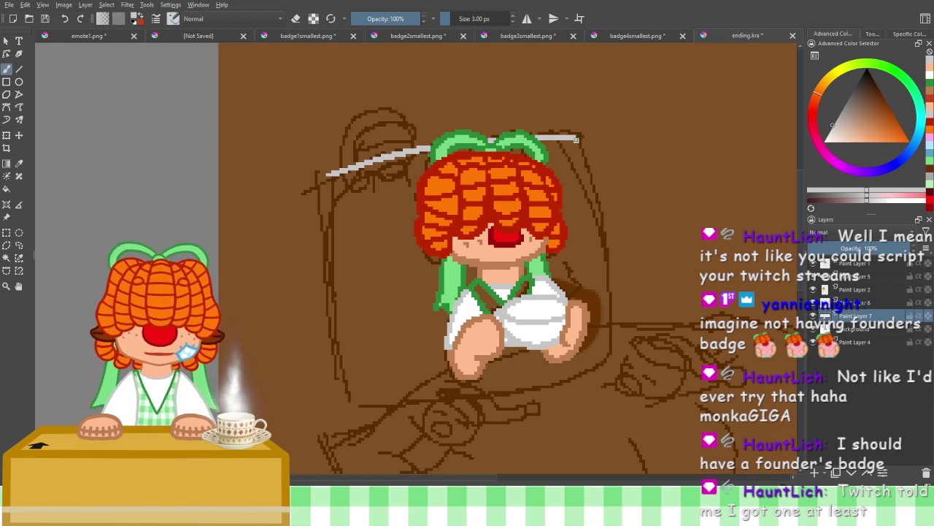
mouse_move(579, 138)
left_mouse_down()
mouse_move(611, 246)
mouse_move(621, 354)
left_mouse_up()
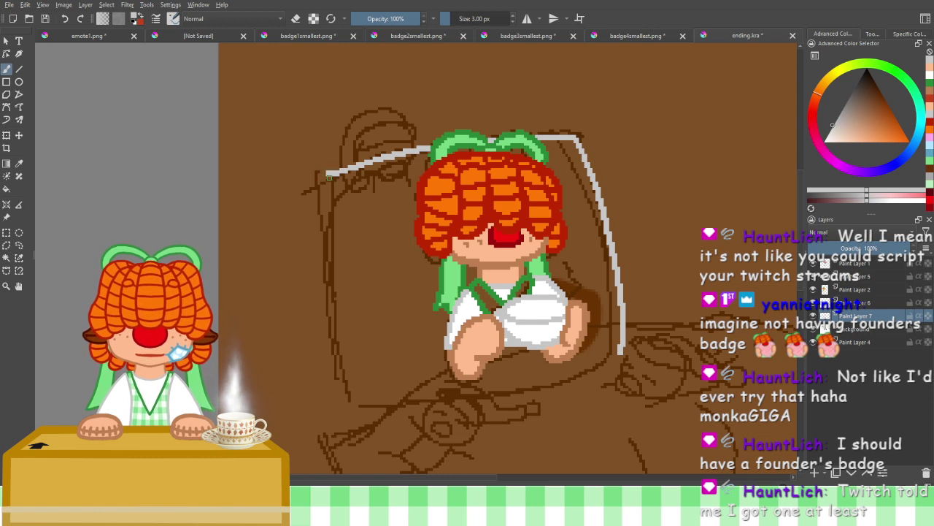
left_click_drag(328, 176, 360, 402)
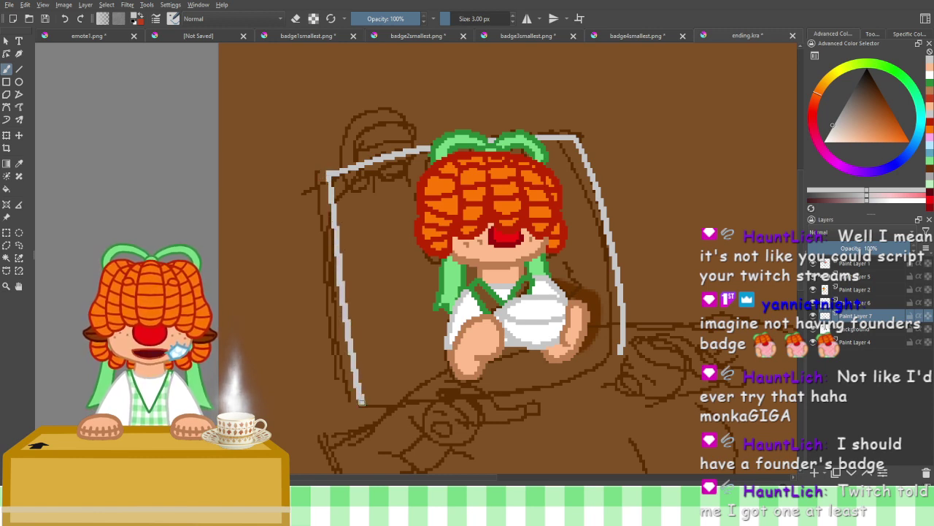
mouse_move(622, 351)
left_mouse_down()
mouse_move(500, 394)
mouse_move(360, 402)
left_mouse_up()
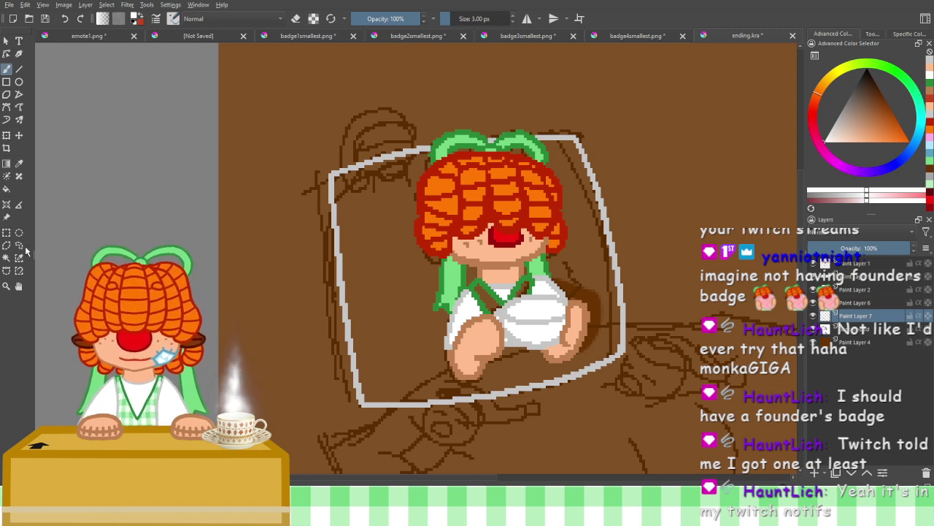
left_click(7, 188)
left_click(356, 252)
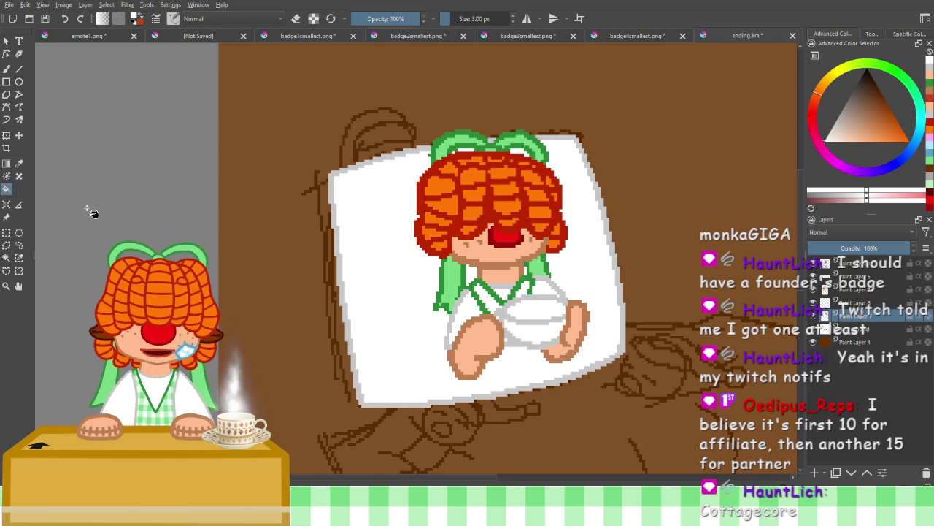
scroll(343, 299, "down", 1)
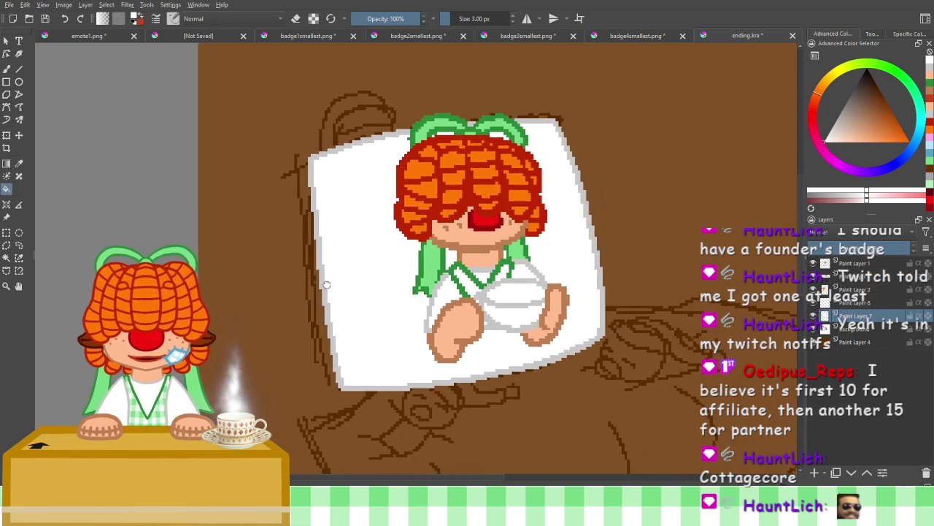
scroll(416, 292, "down", 1)
scroll(425, 291, "up", 1)
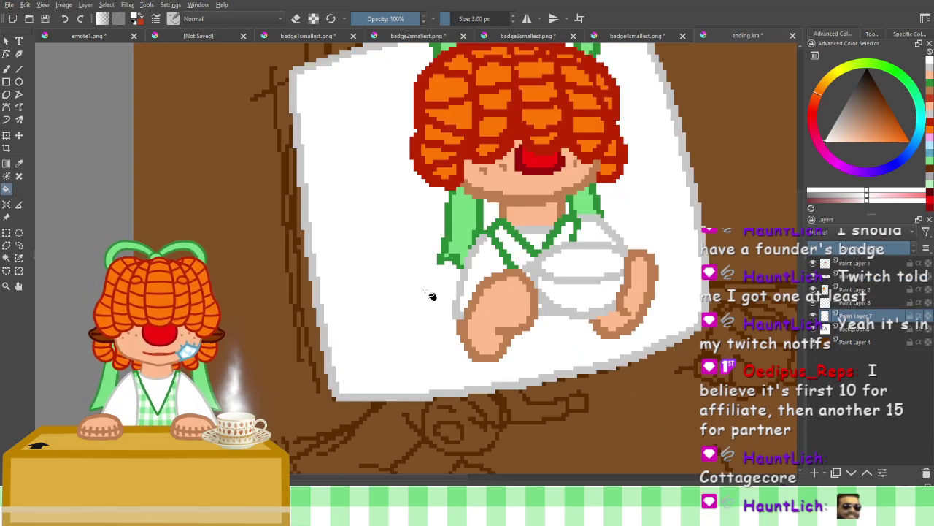
left_click_drag(424, 291, 412, 326)
scroll(412, 325, "down", 1)
scroll(419, 331, "up", 1)
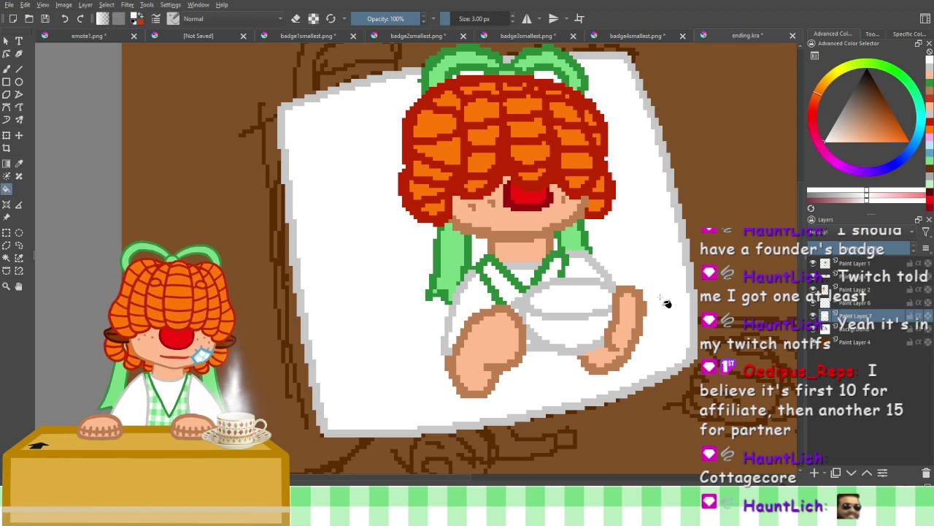
scroll(679, 312, "down", 3)
scroll(525, 247, "up", 3)
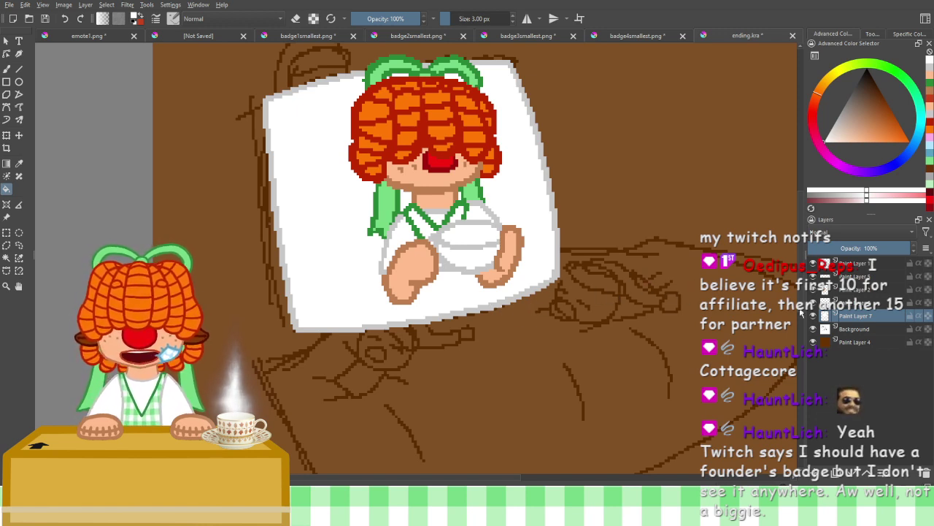
Add a new paint layer directly above Paint Layer 7 and set up the brush with a light brown colour
left_click(826, 466)
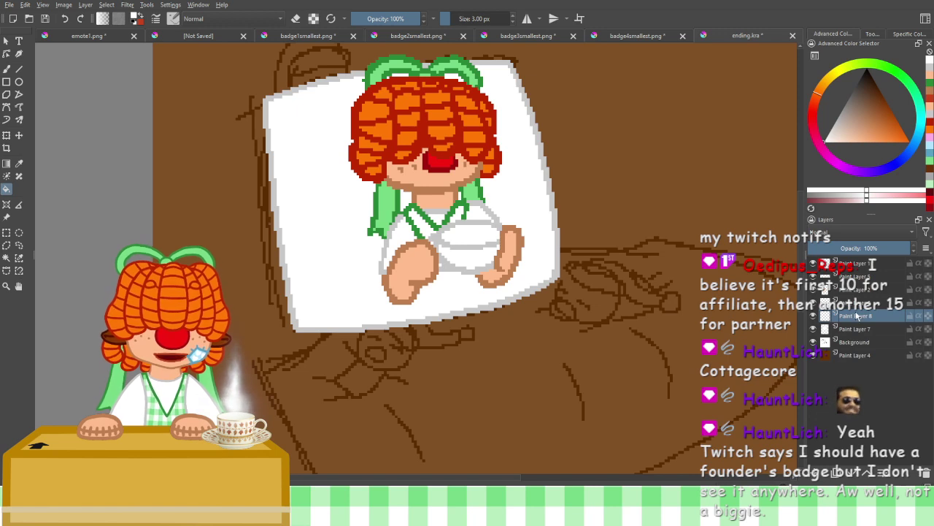
mouse_move(857, 315)
left_mouse_down()
mouse_move(847, 334)
mouse_move(845, 314)
mouse_move(861, 320)
left_mouse_up()
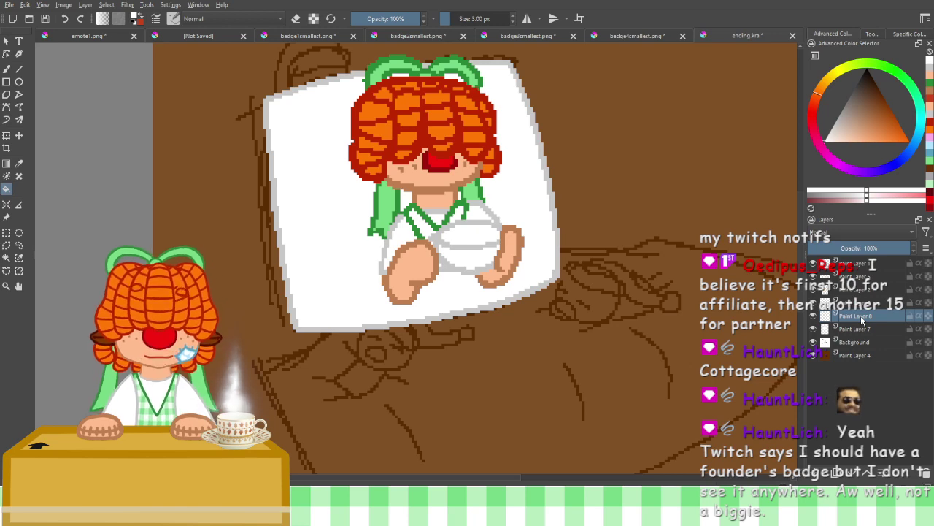
scroll(519, 308, "up", 1)
scroll(516, 321, "down", 1)
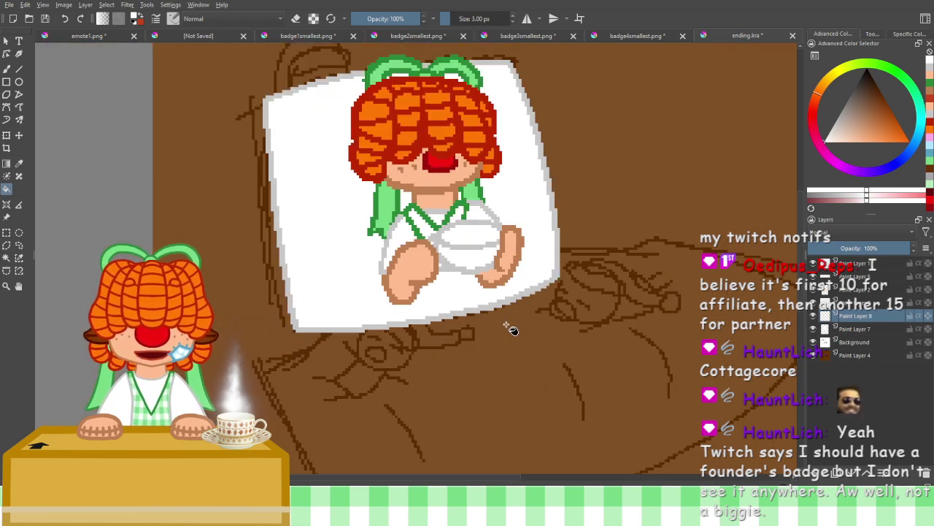
left_click_drag(507, 324, 566, 327)
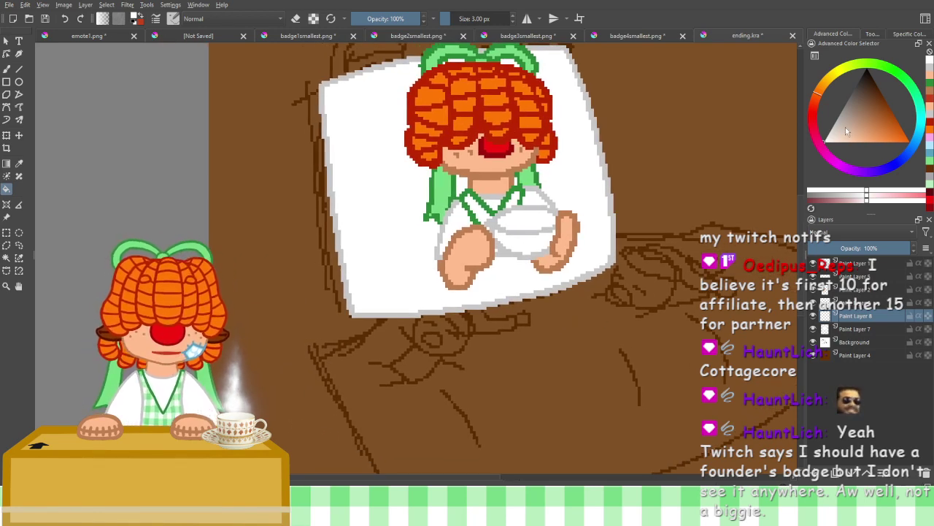
left_click(929, 94)
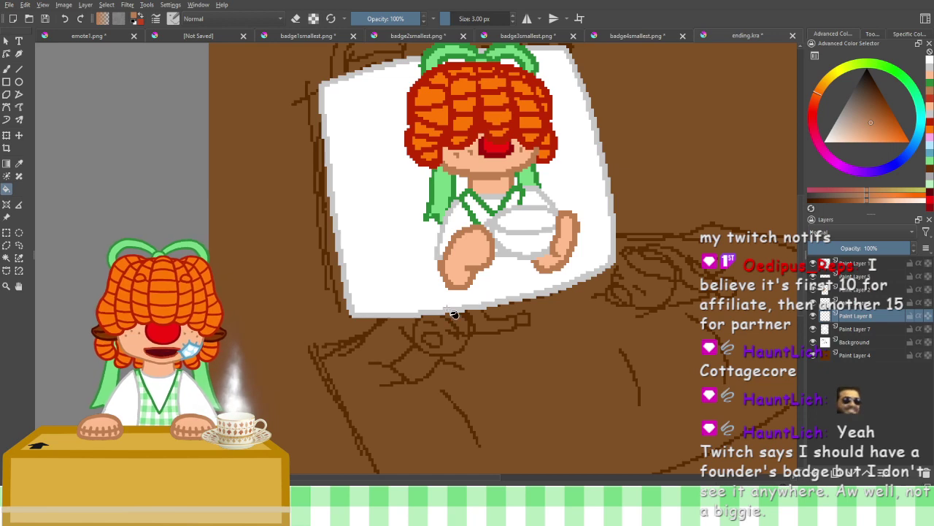
mouse_move(407, 344)
left_mouse_down()
mouse_move(423, 324)
mouse_move(360, 265)
left_mouse_up()
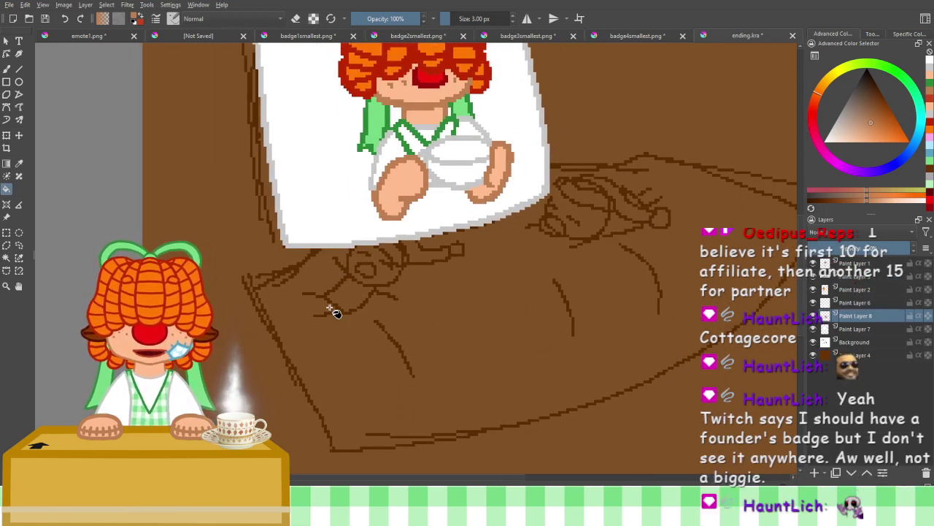
left_click(5, 68)
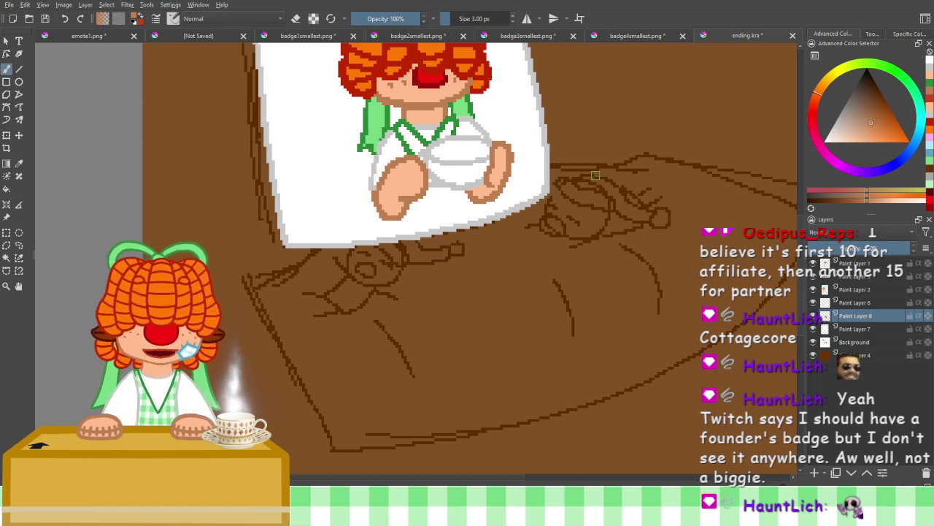
Draw the blanket's upper edge and left side in dark brown over the sketch on Paint Layer 8
left_click_drag(656, 151, 566, 177)
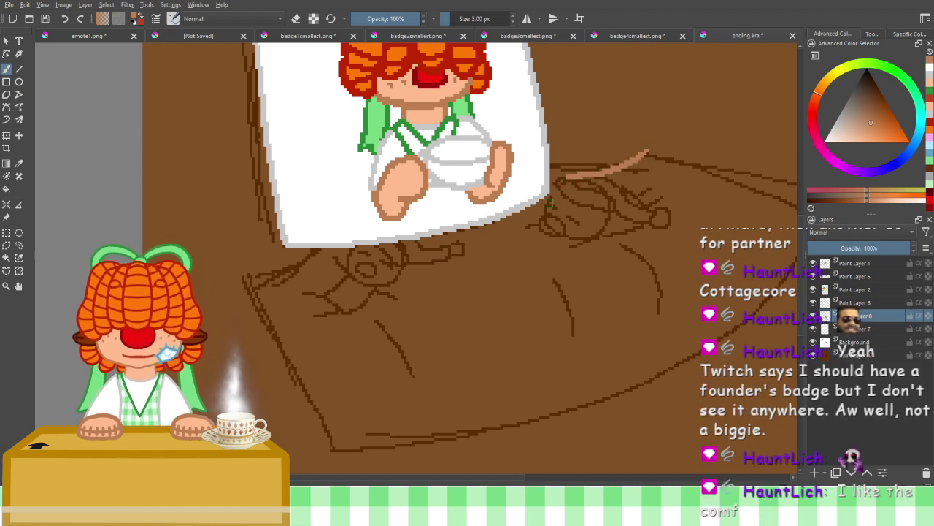
key("ctrl+z")
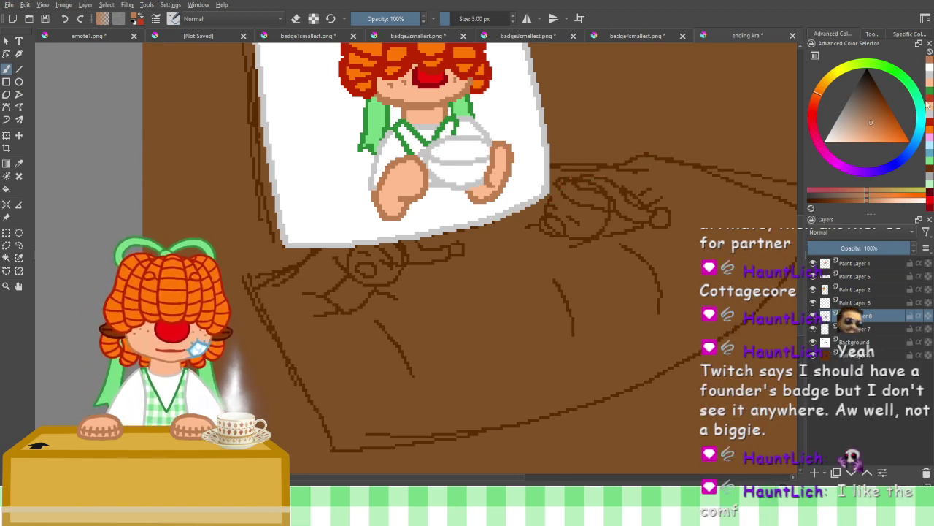
left_click(931, 175)
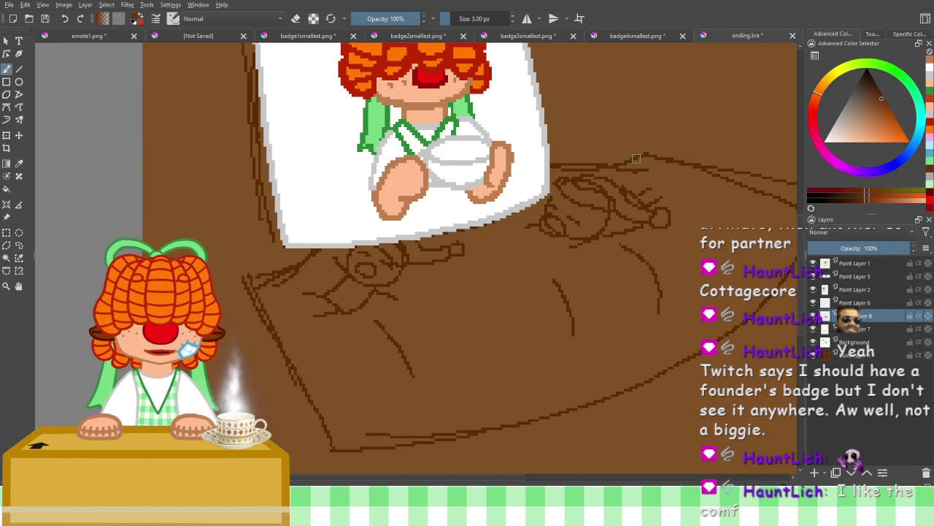
left_click_drag(644, 154, 575, 167)
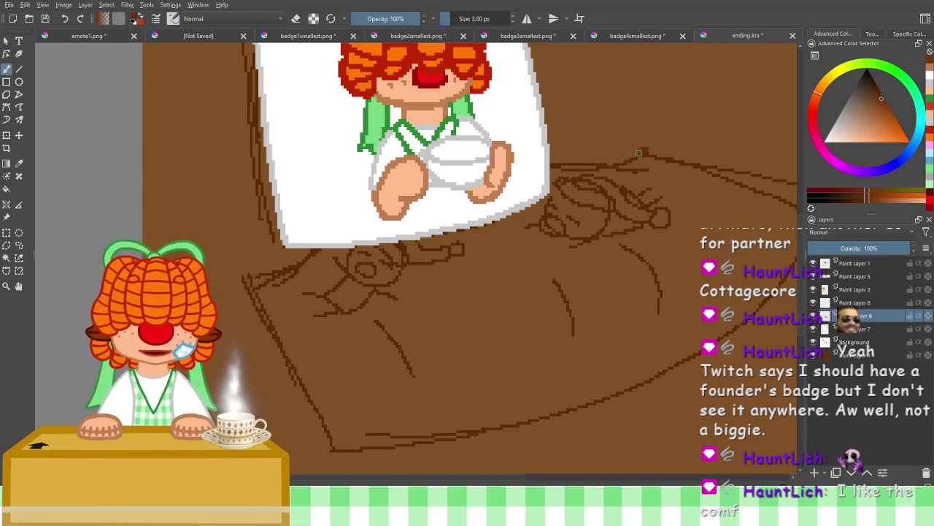
mouse_move(639, 153)
left_mouse_down()
mouse_move(257, 259)
mouse_move(330, 446)
left_mouse_up()
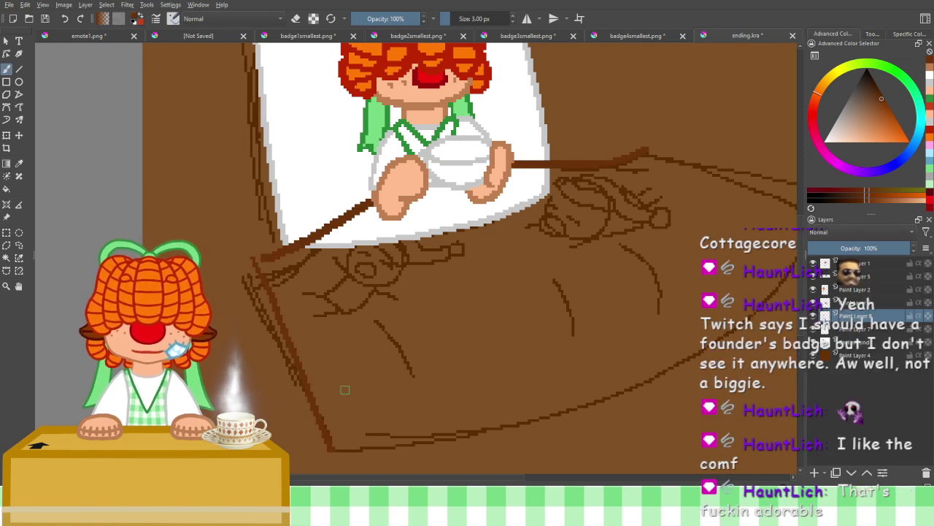
Close the blanket outline in dark brown along its upper right edge and long curved lower edge
mouse_move(542, 257)
left_mouse_down()
mouse_move(416, 270)
mouse_move(320, 260)
left_mouse_up()
mouse_move(422, 153)
left_mouse_down()
mouse_move(504, 184)
mouse_move(597, 246)
left_mouse_up()
left_click_drag(392, 329, 552, 271)
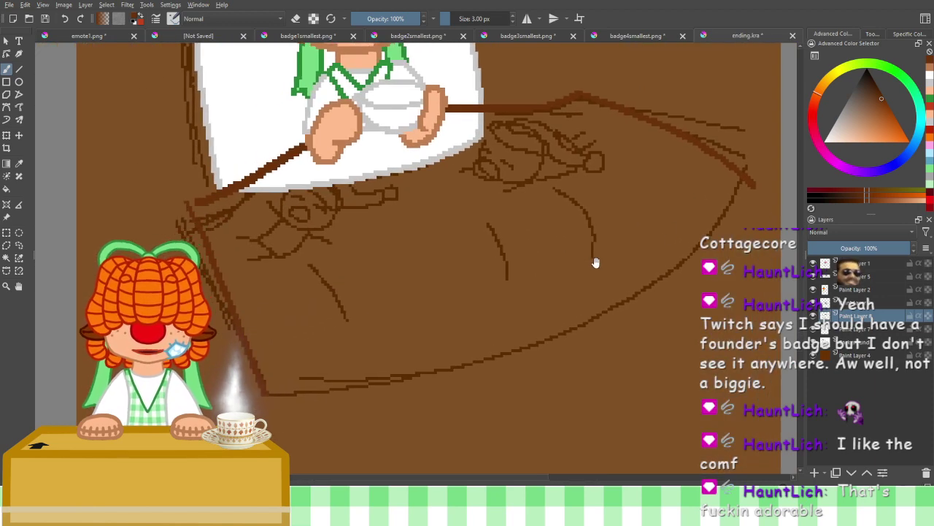
mouse_move(756, 188)
left_mouse_down()
mouse_move(734, 212)
mouse_move(570, 303)
left_mouse_up()
key("ctrl+z")
mouse_move(756, 186)
left_mouse_down()
mouse_move(616, 315)
mouse_move(509, 361)
mouse_move(407, 387)
mouse_move(278, 394)
left_mouse_up()
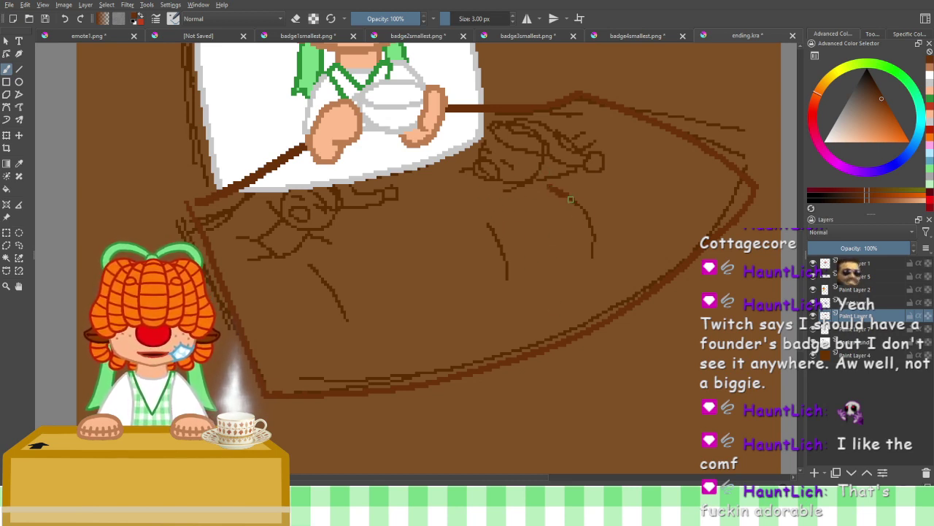
Try to trace the blanket's three curved fold lines in dark brown over the sketch
left_click_drag(571, 199, 574, 260)
key("ctrl+z")
left_click_drag(551, 185, 594, 258)
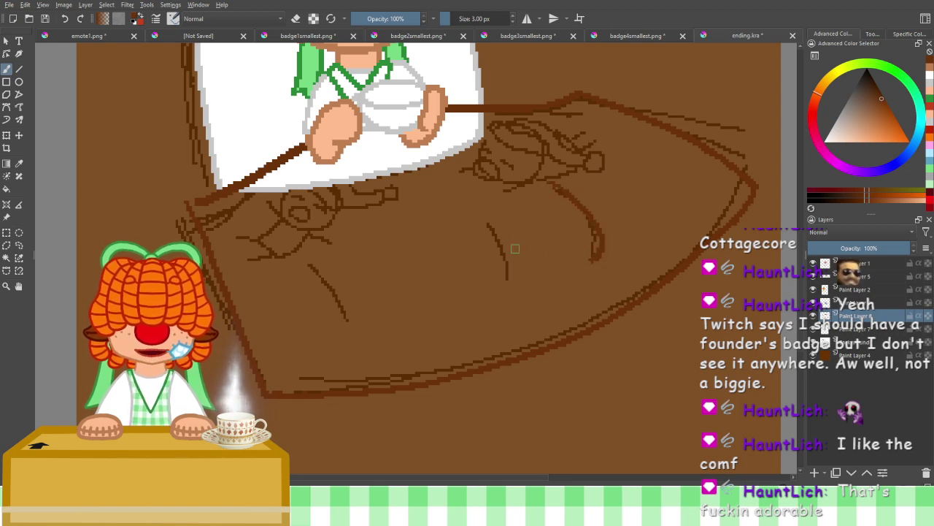
key("ctrl+z")
mouse_move(486, 214)
left_mouse_down()
mouse_move(474, 290)
mouse_move(533, 355)
left_mouse_up()
key("ctrl+z")
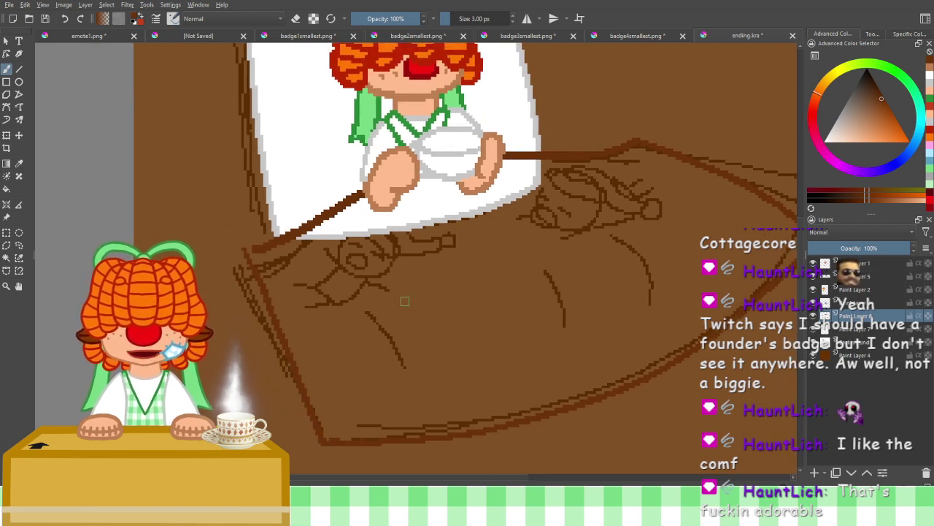
mouse_move(353, 213)
left_mouse_down()
mouse_move(377, 331)
mouse_move(403, 365)
left_mouse_up()
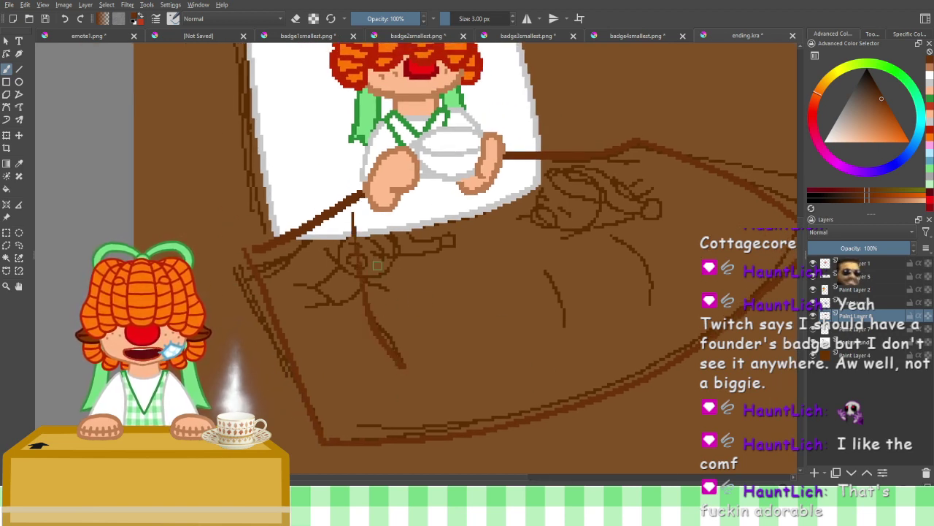
key("ctrl+z")
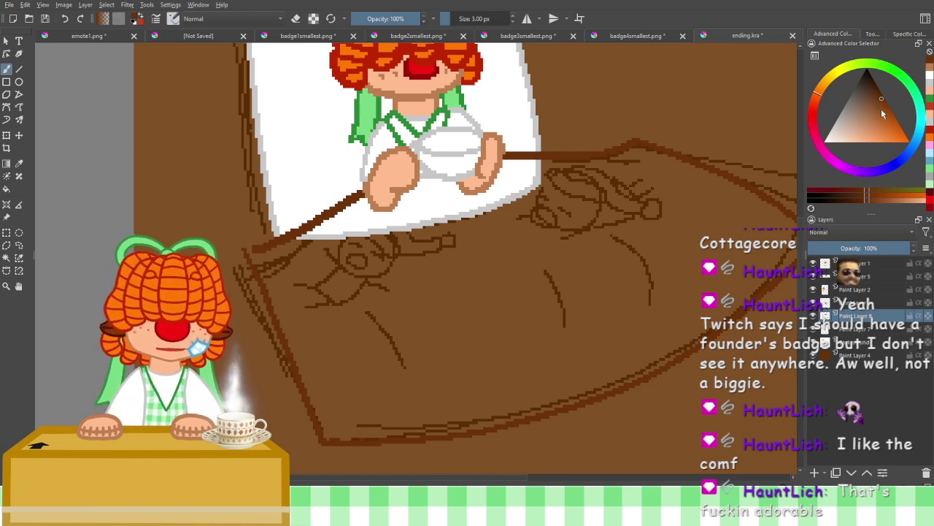
Choose a lighter orange-brown brush colour and toggle the visibility of Paint Layer 8 off and back on
left_click_drag(883, 113, 879, 130)
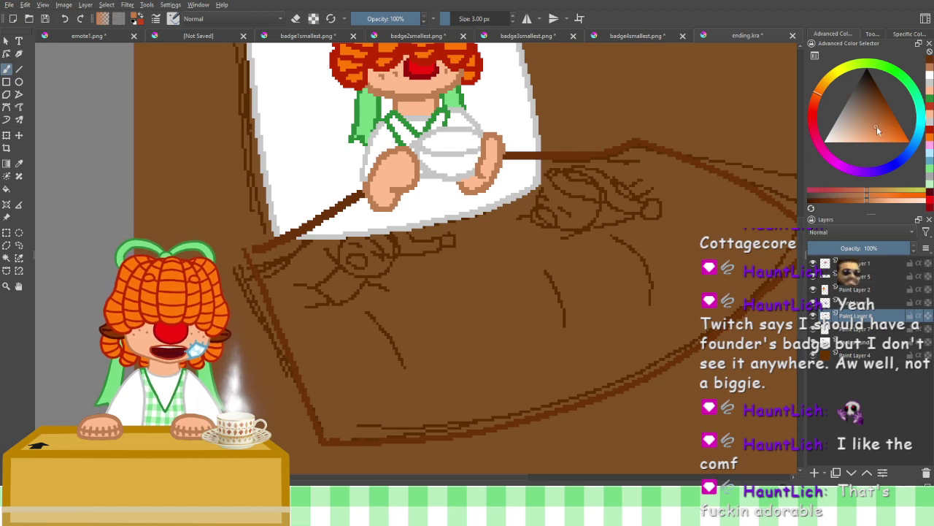
left_click(815, 315)
left_click(814, 316)
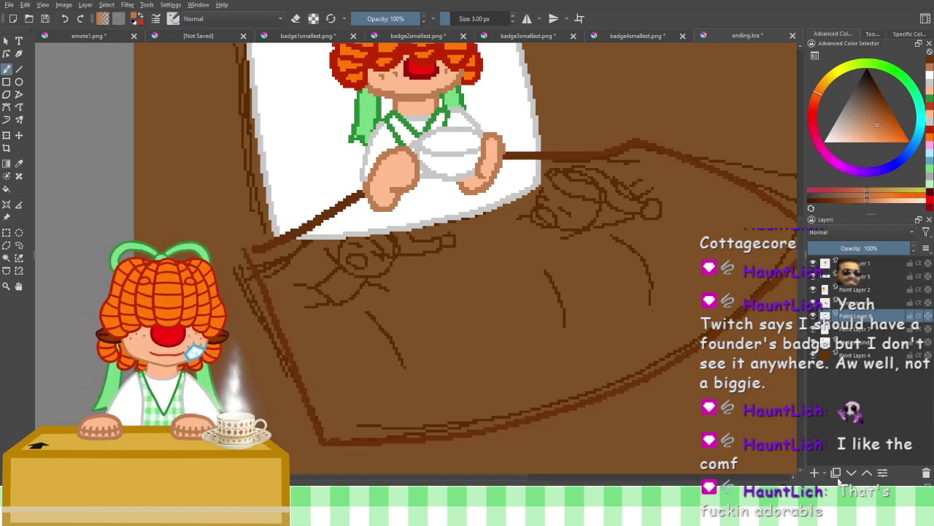
Add a paint layer beneath the blanket outline layer and paint a light orange-brown band inside the blanket's upper and right edges
left_click(814, 473)
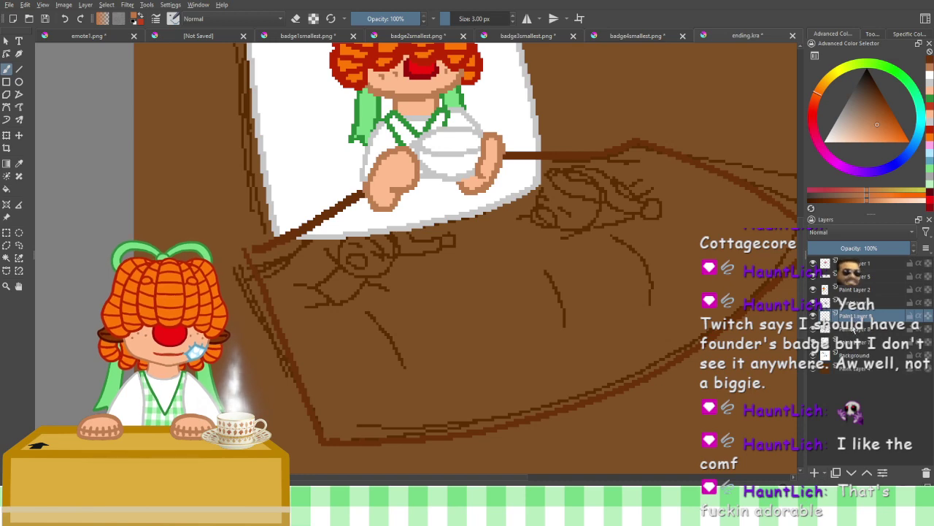
left_click_drag(853, 328, 851, 336)
scroll(640, 282, "down", 1)
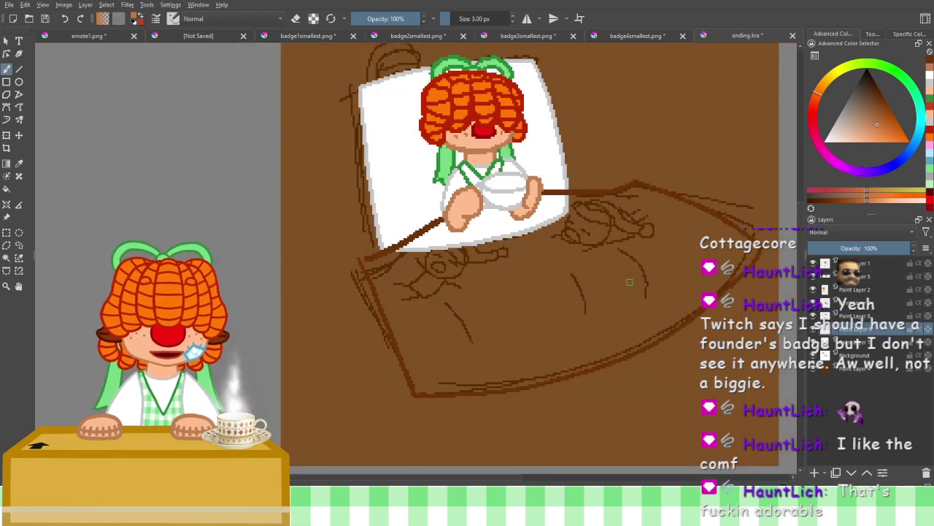
left_click_drag(599, 286, 558, 288)
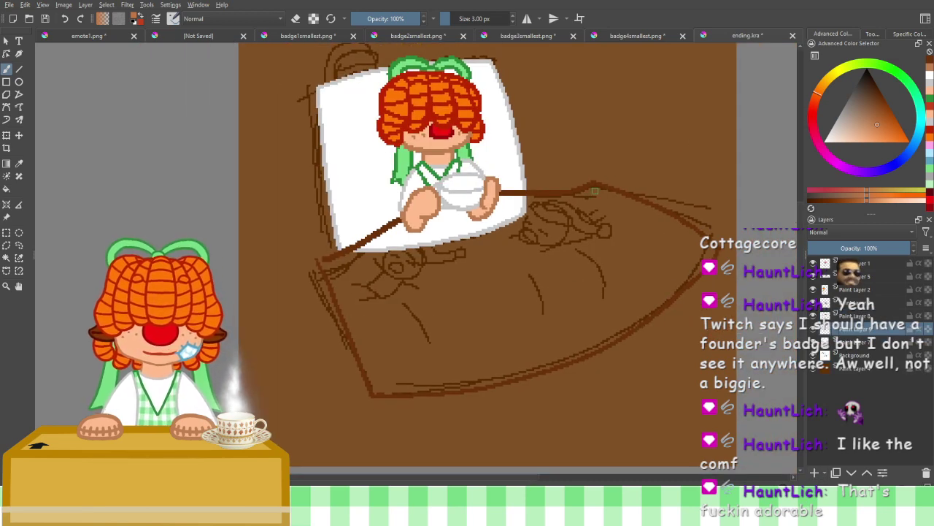
mouse_move(595, 191)
left_mouse_down()
mouse_move(641, 216)
mouse_move(616, 192)
mouse_move(679, 221)
left_mouse_up()
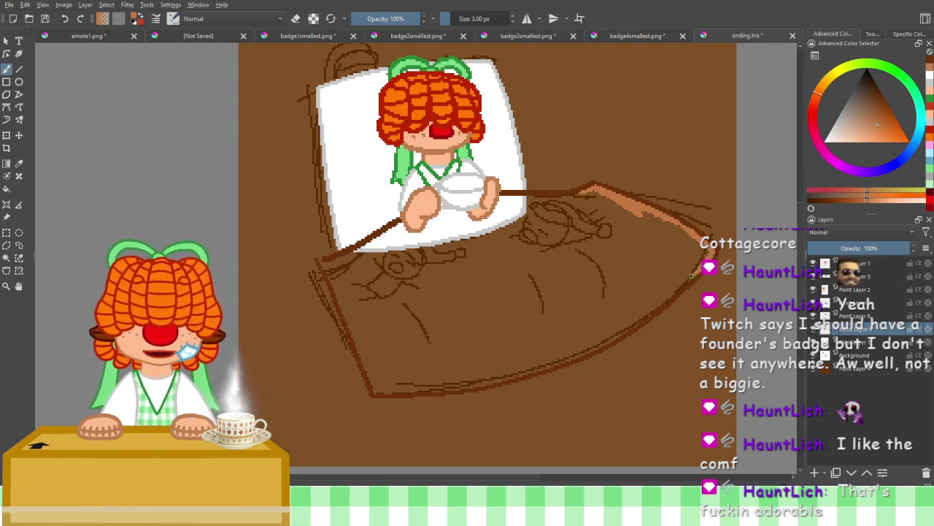
mouse_move(687, 281)
left_mouse_down()
mouse_move(591, 347)
mouse_move(555, 358)
left_mouse_up()
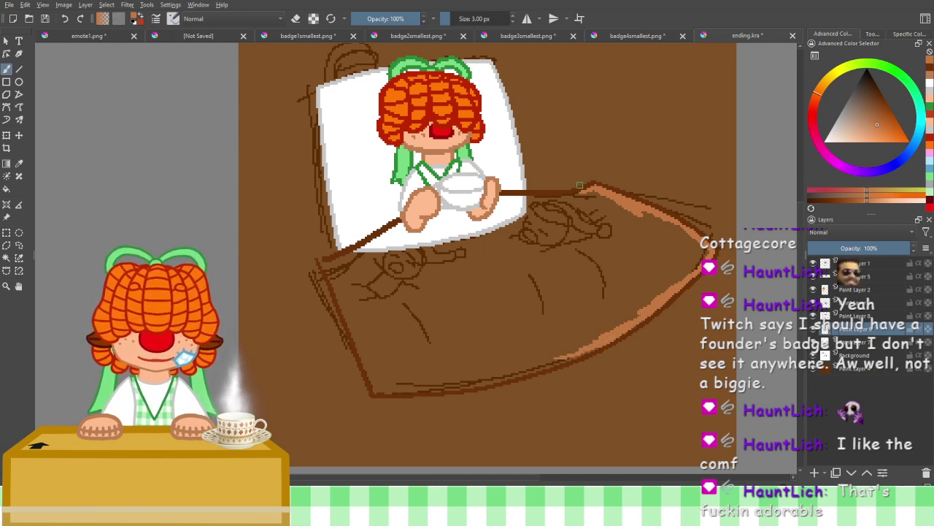
mouse_move(585, 195)
left_mouse_down()
mouse_move(510, 200)
mouse_move(543, 197)
left_mouse_up()
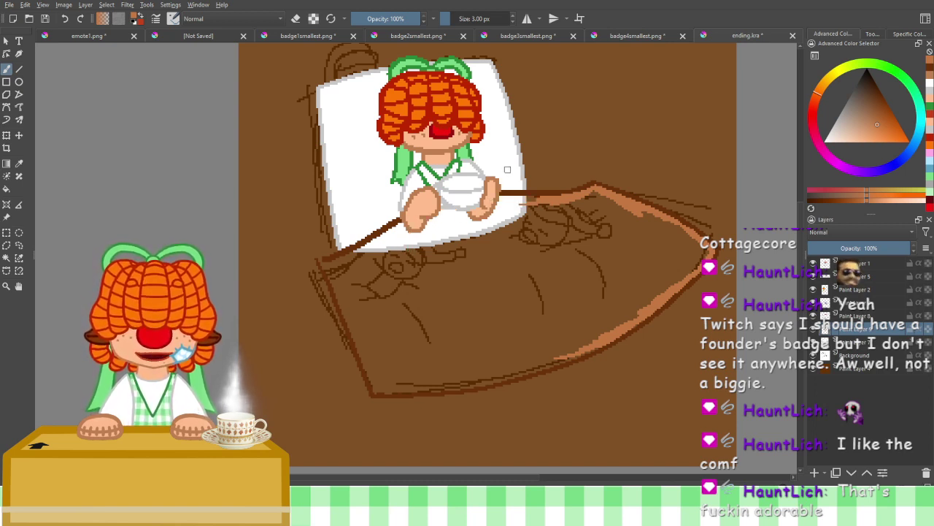
Choose a more saturated orange-brown and recolour the painted blanket band with the Fill tool
left_click(886, 129)
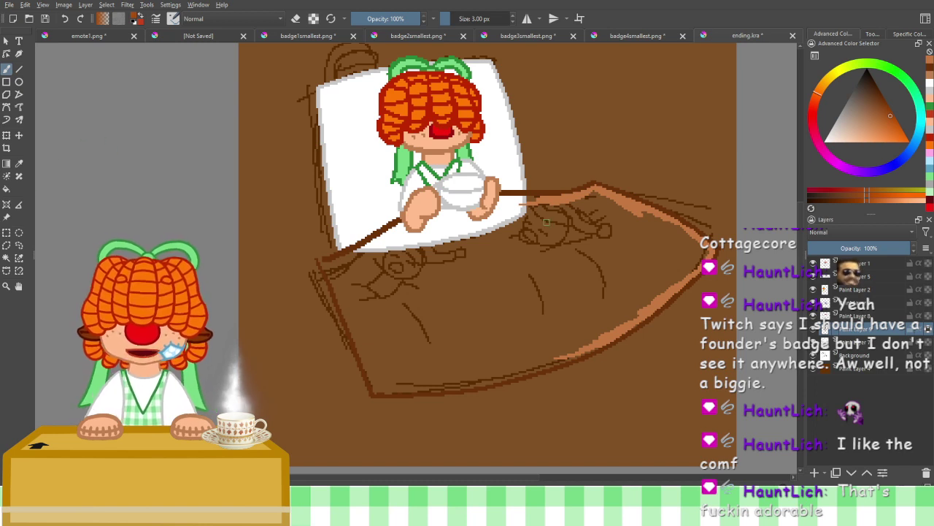
left_click(7, 189)
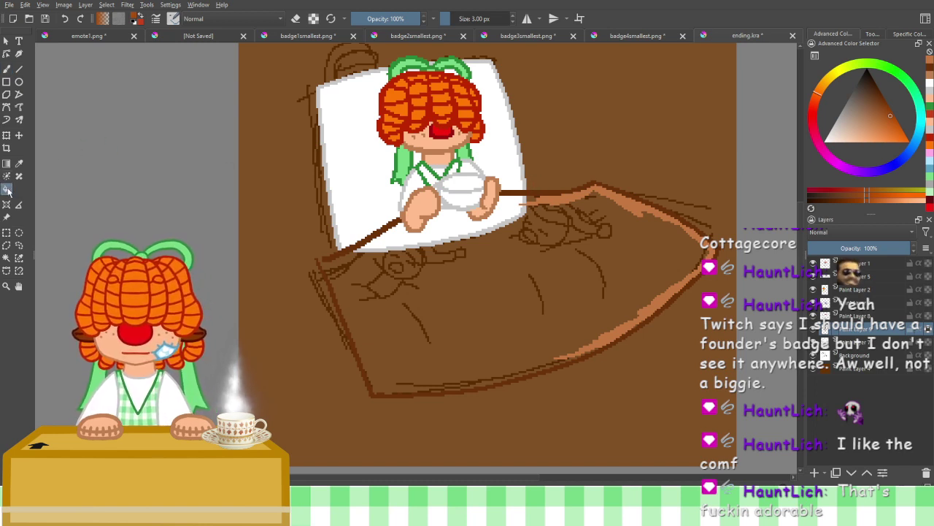
left_click(614, 195)
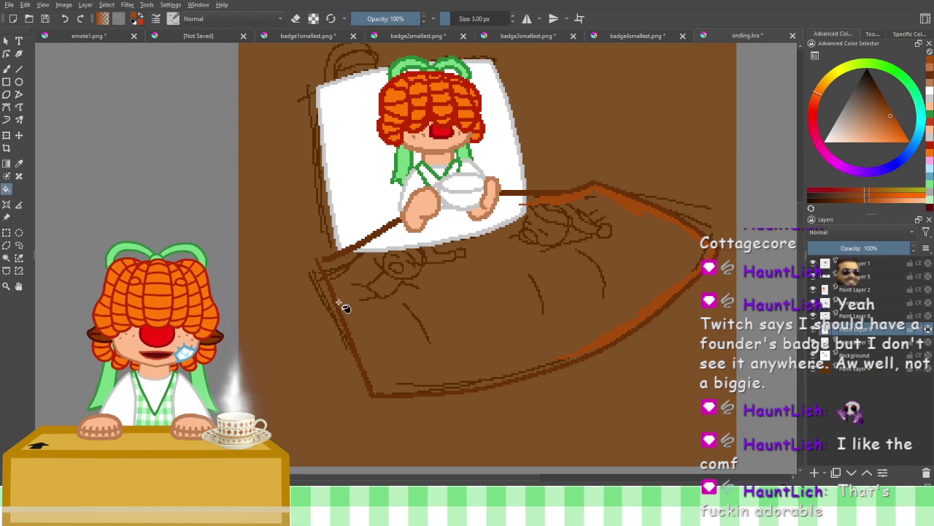
Continue the orange-brown band around the rest of the blanket outline with the brush and fill the blanket's interior
left_click(7, 68)
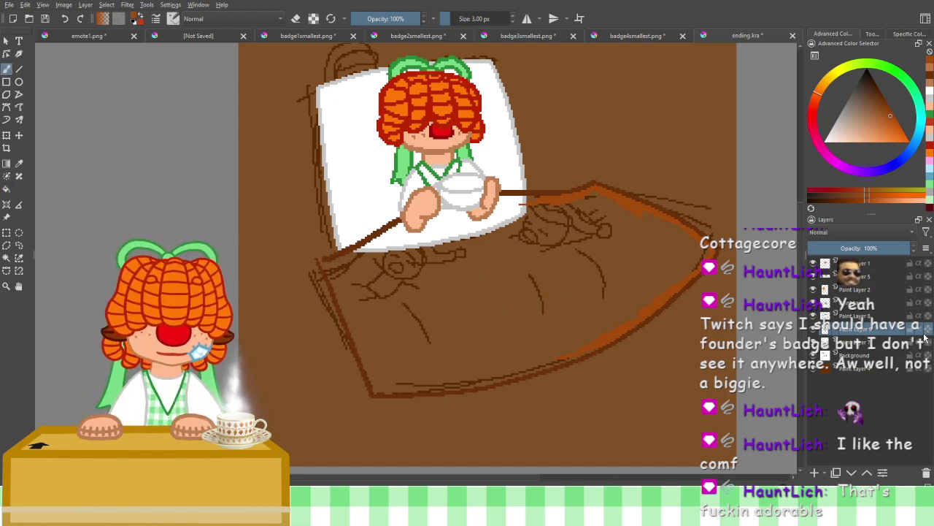
left_click_drag(538, 201, 494, 201)
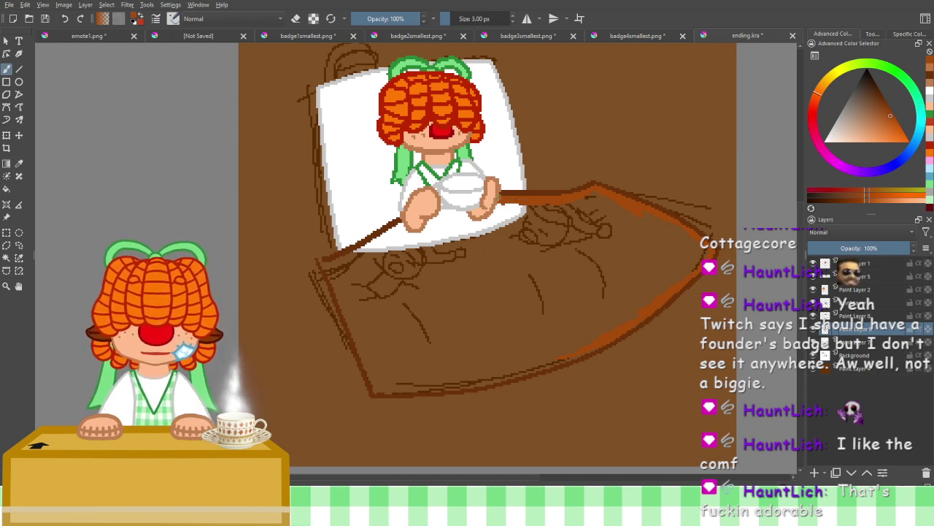
left_click_drag(433, 217, 462, 210)
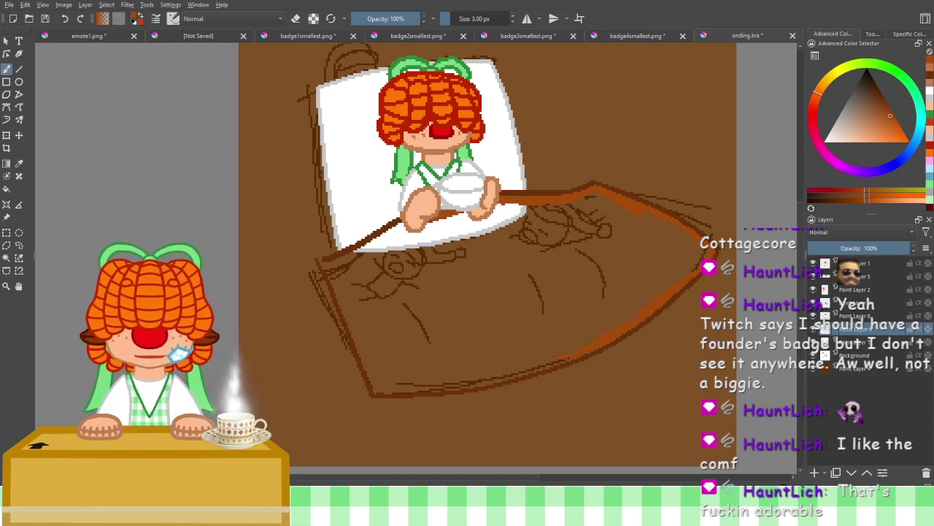
mouse_move(405, 225)
left_mouse_down()
mouse_move(399, 230)
mouse_move(415, 224)
mouse_move(358, 252)
left_mouse_up()
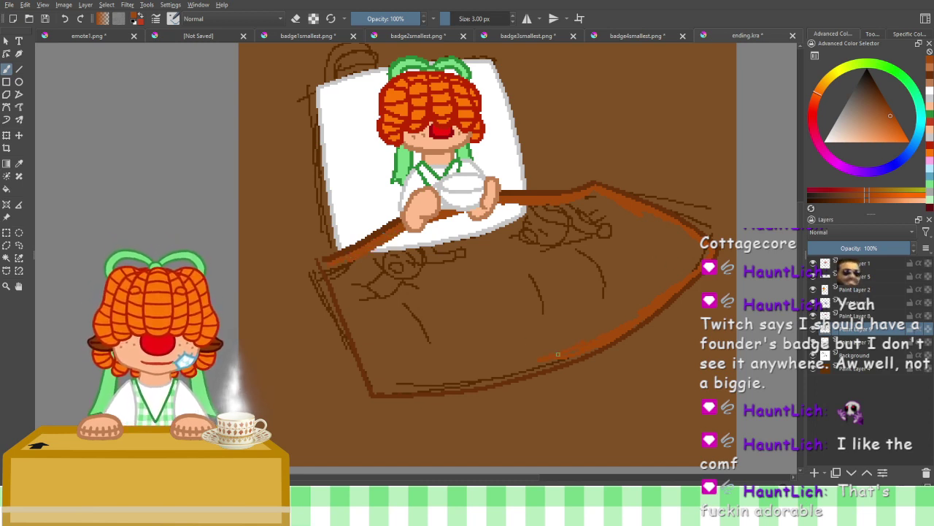
left_click_drag(570, 354, 560, 359)
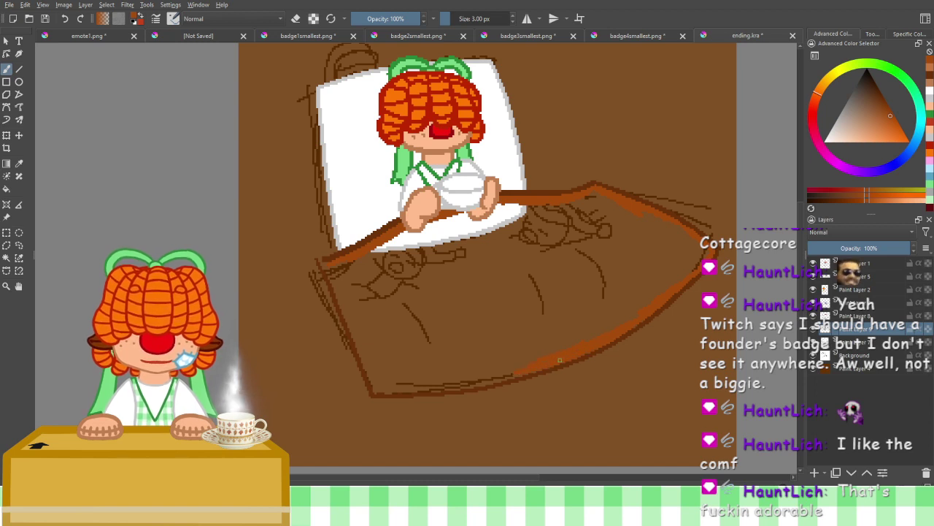
mouse_move(491, 381)
left_mouse_down()
mouse_move(545, 367)
mouse_move(456, 381)
left_mouse_up()
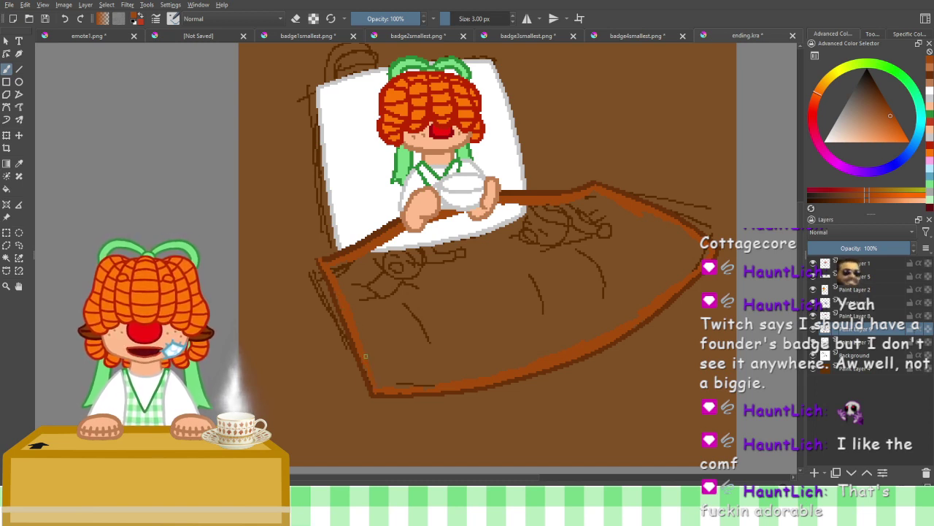
left_click(7, 188)
left_click(427, 297)
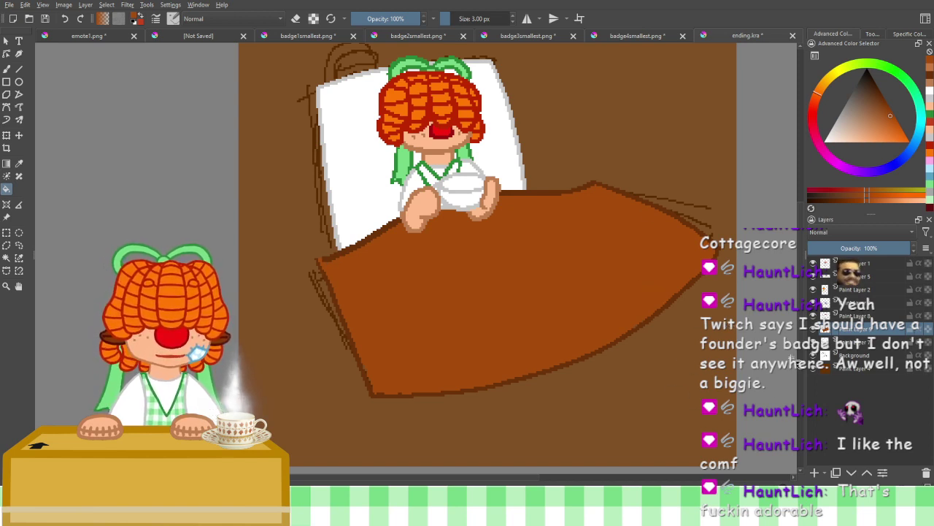
Move the Background sketch layer above the blanket layers and toggle its visibility off and back on
mouse_move(852, 356)
left_mouse_down()
mouse_move(850, 316)
mouse_move(813, 313)
left_mouse_up()
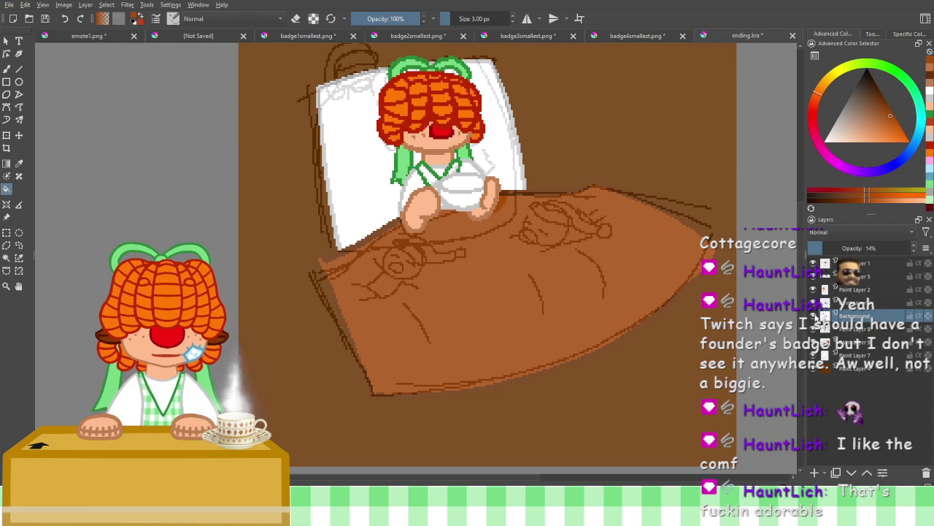
left_click(816, 315)
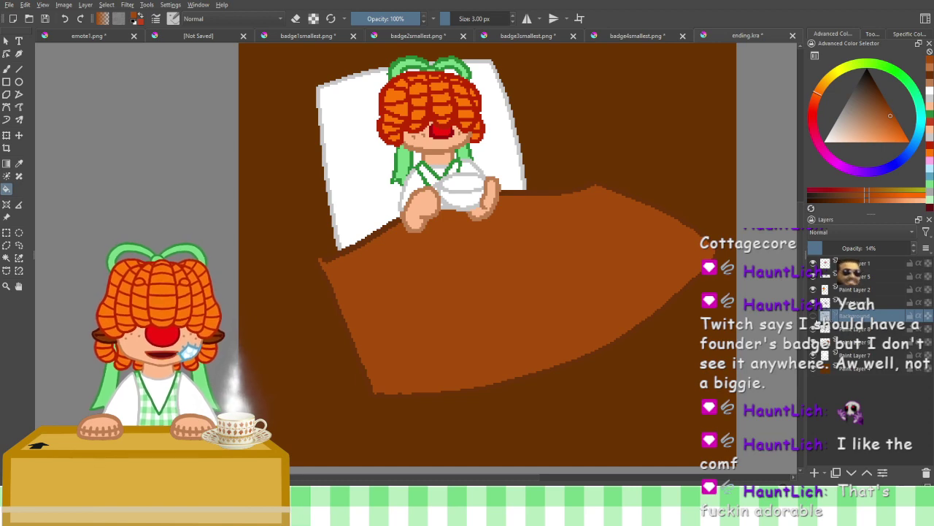
left_click(815, 319)
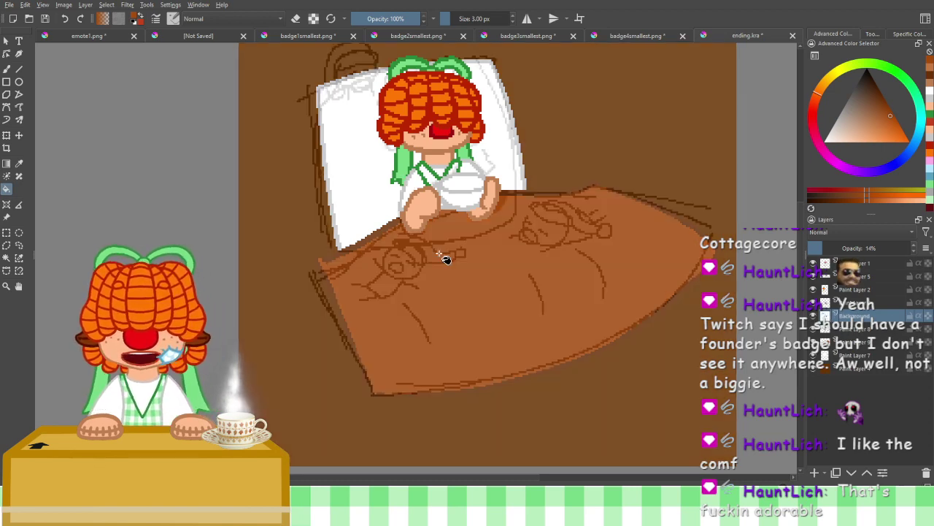
scroll(475, 263, "down", 2)
scroll(559, 307, "up", 2)
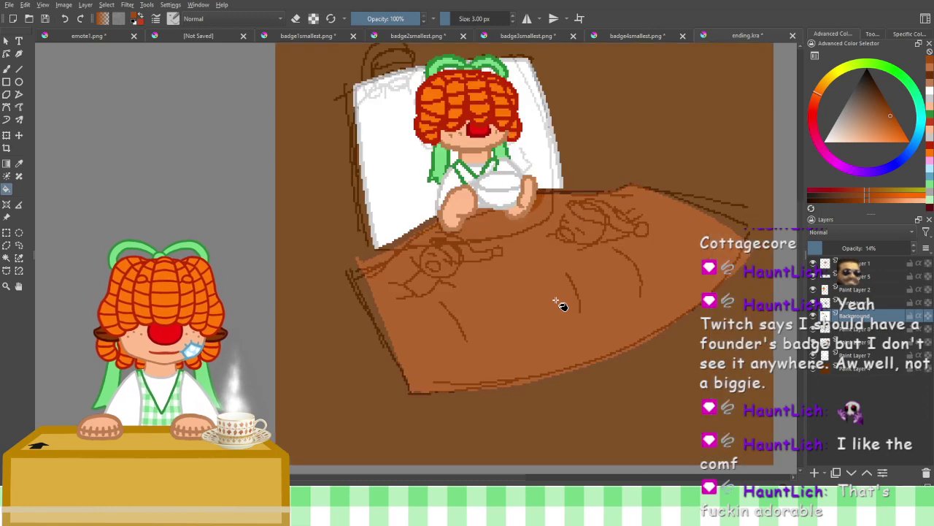
scroll(559, 307, "up", 3)
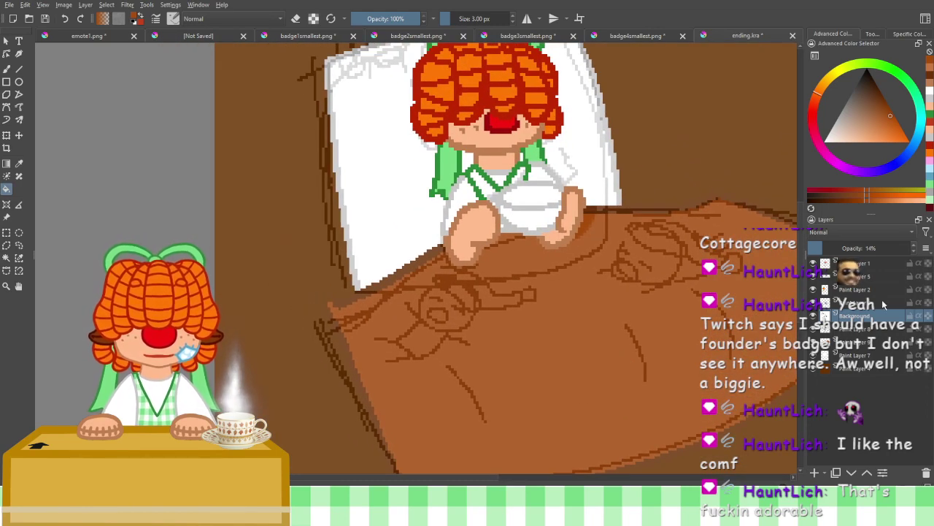
Add a new paint layer above the Background sketch and choose a dark grey colour for the brush
left_click(815, 473)
left_click_drag(623, 250, 606, 322)
left_click_drag(399, 260, 391, 227)
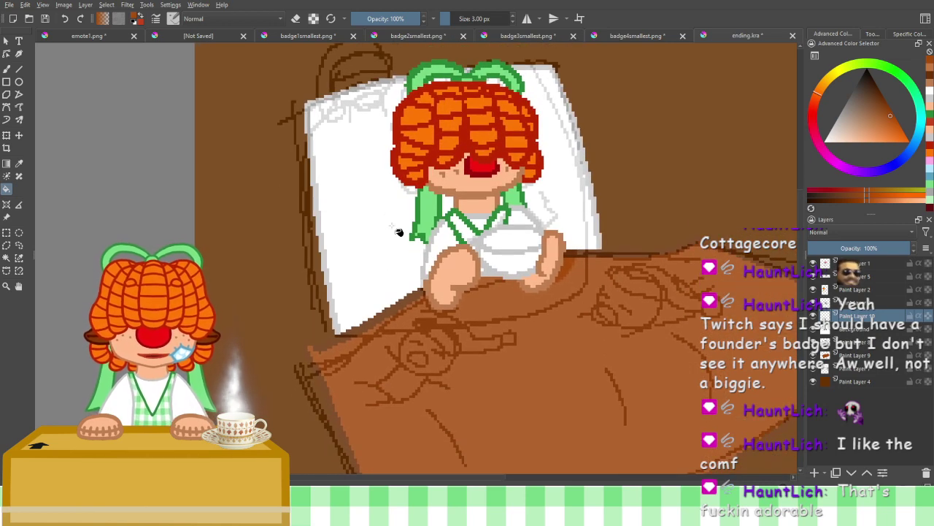
left_click_drag(518, 348, 496, 317)
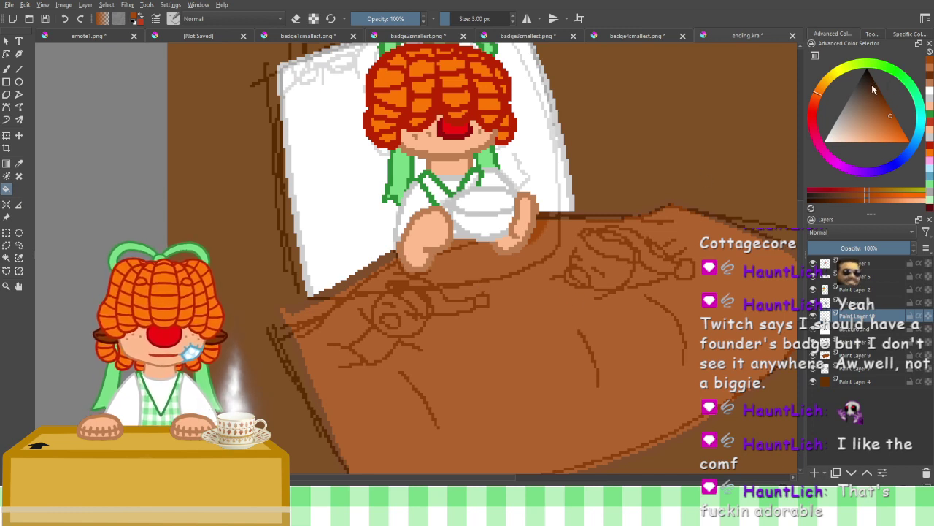
mouse_move(873, 89)
left_mouse_down()
mouse_move(862, 81)
mouse_move(815, 103)
left_mouse_up()
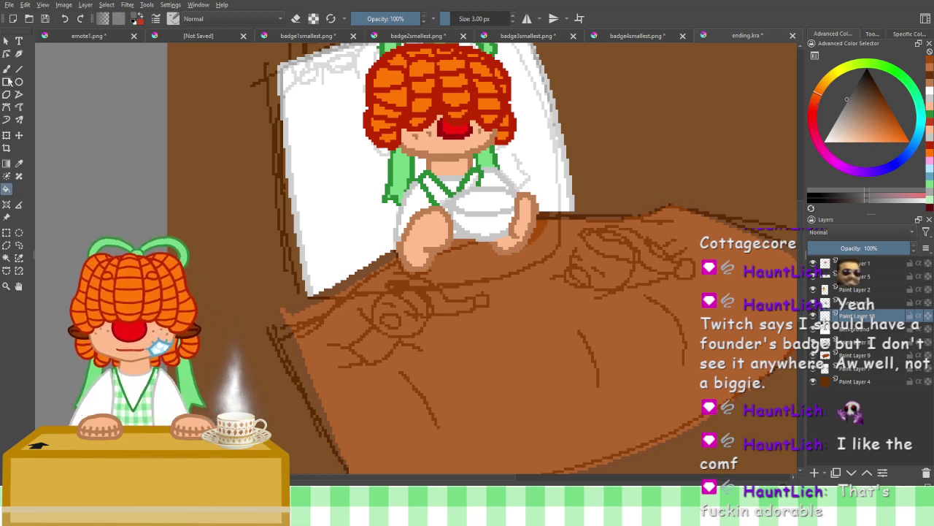
left_click(7, 69)
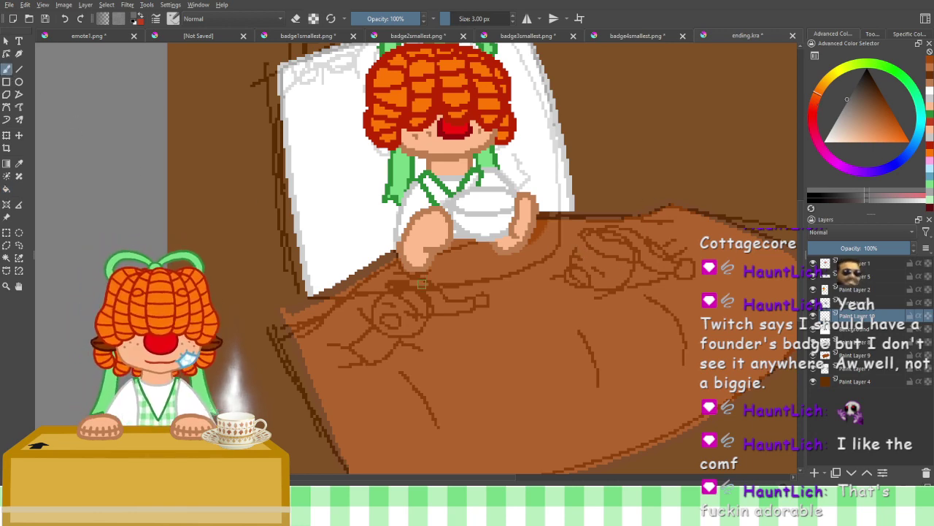
Hide the blanket fill layer and outline the round body of the left creature sketch in dark grey, undoing unsatisfactory strokes
scroll(421, 283, "up", 3)
scroll(380, 321, "down", 2)
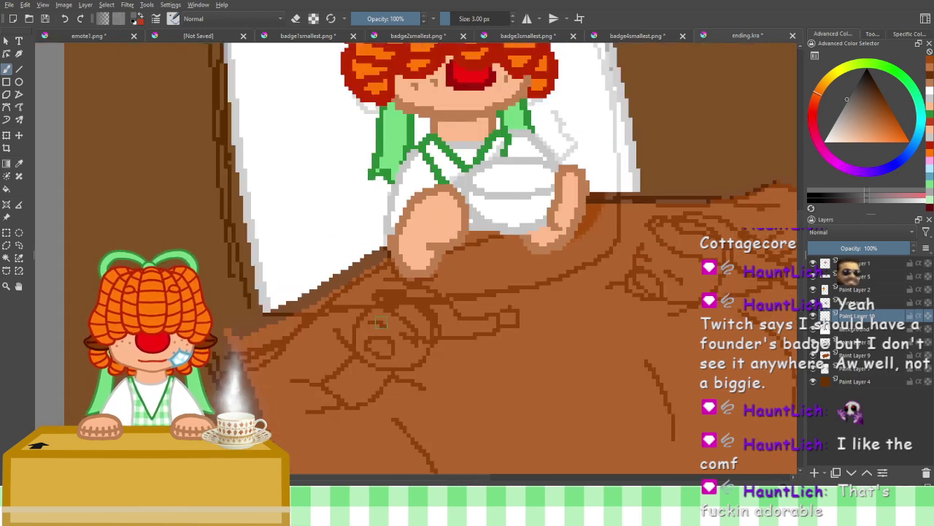
mouse_move(402, 311)
left_mouse_down()
mouse_move(431, 229)
mouse_move(462, 288)
left_mouse_up()
left_click_drag(388, 303, 387, 264)
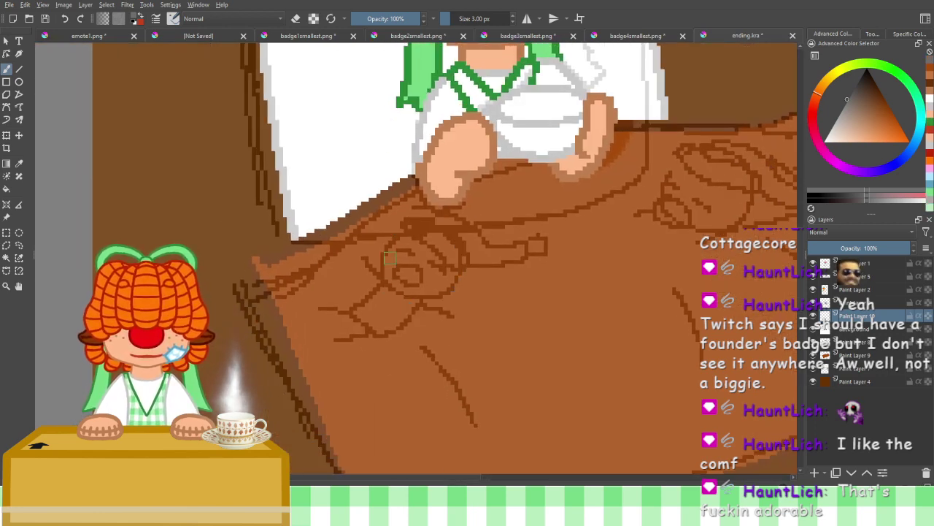
left_click(814, 355)
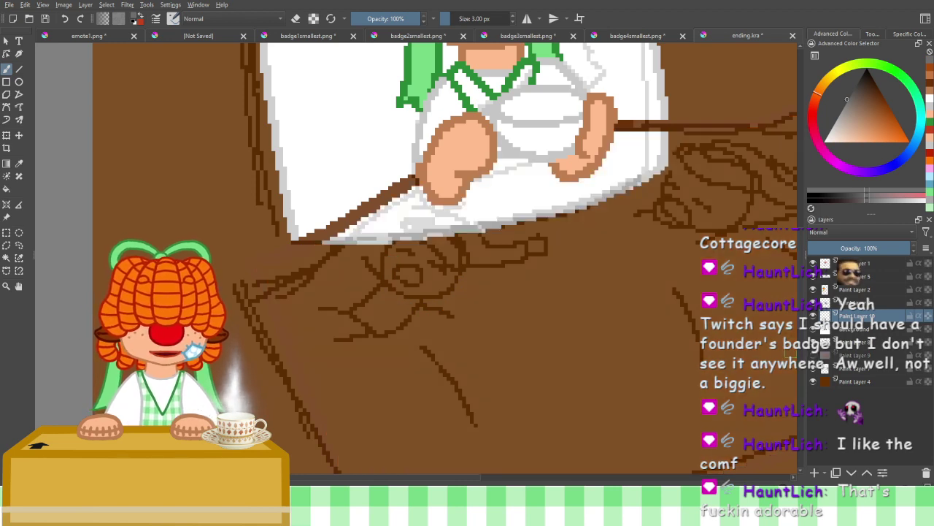
mouse_move(401, 238)
left_mouse_down()
mouse_move(452, 239)
mouse_move(464, 277)
mouse_move(421, 304)
mouse_move(386, 286)
mouse_move(389, 253)
mouse_move(413, 245)
mouse_move(411, 231)
mouse_move(449, 253)
mouse_move(449, 297)
mouse_move(405, 308)
mouse_move(373, 277)
mouse_move(383, 253)
mouse_move(426, 234)
mouse_move(452, 264)
mouse_move(425, 301)
mouse_move(379, 296)
mouse_move(366, 268)
mouse_move(383, 246)
mouse_move(440, 246)
mouse_move(433, 292)
mouse_move(398, 301)
mouse_move(367, 281)
mouse_move(387, 232)
mouse_move(425, 231)
mouse_move(449, 262)
mouse_move(427, 295)
mouse_move(389, 297)
mouse_move(367, 273)
mouse_move(374, 245)
mouse_move(414, 226)
mouse_move(444, 250)
mouse_move(437, 285)
mouse_move(397, 296)
mouse_move(371, 284)
mouse_move(369, 254)
mouse_move(390, 228)
mouse_move(403, 243)
mouse_move(435, 233)
mouse_move(451, 262)
mouse_move(442, 290)
left_mouse_up()
key("ctrl+z")
key("ctrl+z")
key("ctrl+z")
key("ctrl+z")
key("ctrl+z")
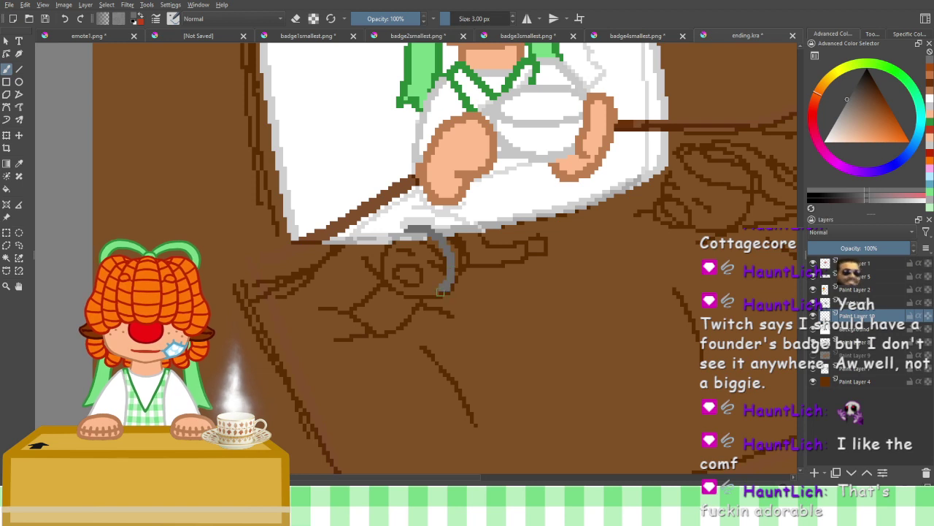
key("ctrl+z")
mouse_move(410, 229)
left_mouse_down()
mouse_move(452, 257)
mouse_move(454, 283)
mouse_move(426, 305)
mouse_move(391, 301)
mouse_move(374, 273)
mouse_move(377, 251)
mouse_move(405, 234)
left_mouse_up()
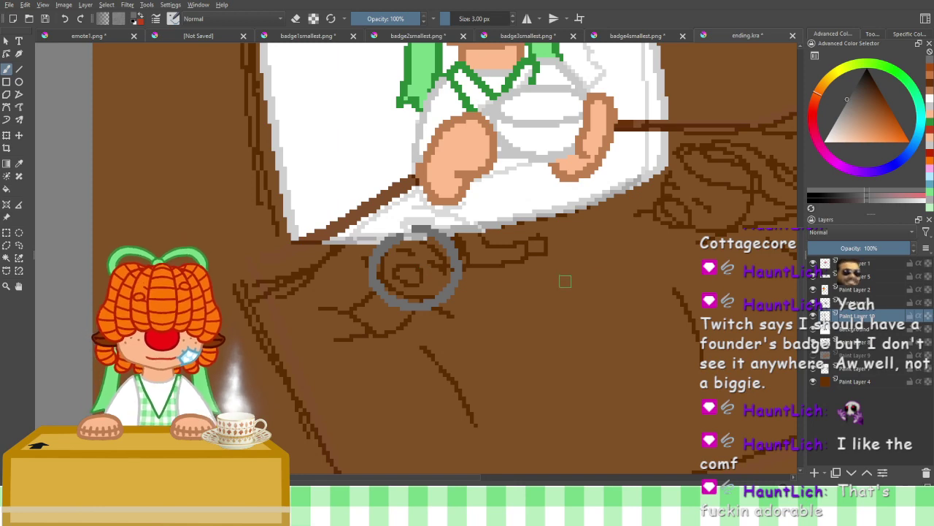
Outline the round body of the right creature sketch beside the pillow in dark grey, undoing and redrawing strokes as needed
mouse_move(603, 256)
left_mouse_down()
mouse_move(446, 336)
mouse_move(438, 357)
left_mouse_up()
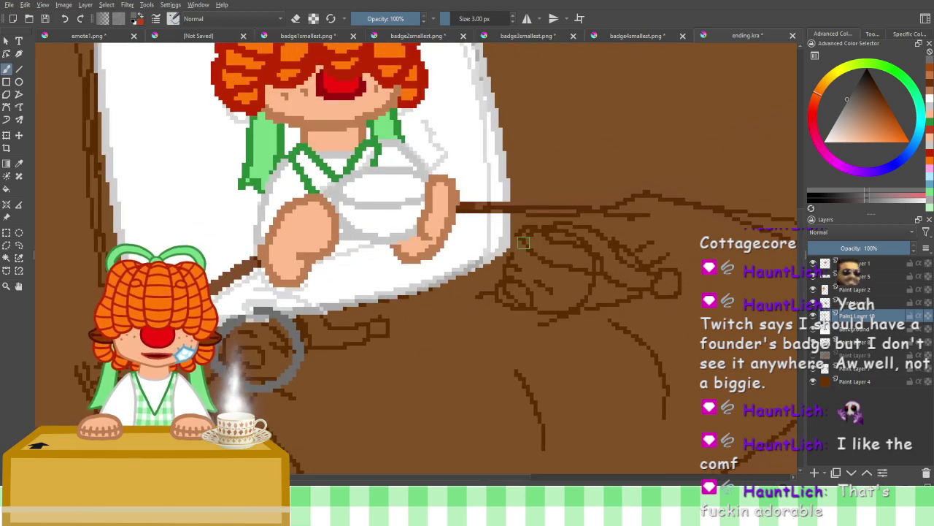
mouse_move(523, 243)
left_mouse_down()
mouse_move(579, 239)
mouse_move(598, 270)
mouse_move(583, 312)
mouse_move(543, 324)
mouse_move(501, 297)
mouse_move(500, 269)
mouse_move(530, 235)
mouse_move(575, 243)
mouse_move(585, 277)
mouse_move(555, 308)
mouse_move(521, 306)
mouse_move(515, 285)
mouse_move(563, 232)
mouse_move(590, 263)
mouse_move(579, 297)
mouse_move(540, 309)
mouse_move(511, 293)
mouse_move(507, 267)
mouse_move(519, 250)
mouse_move(555, 230)
mouse_move(589, 250)
mouse_move(589, 289)
mouse_move(566, 310)
mouse_move(524, 301)
mouse_move(507, 277)
mouse_move(512, 257)
mouse_move(547, 238)
mouse_move(570, 245)
mouse_move(582, 273)
mouse_move(574, 299)
mouse_move(548, 305)
left_mouse_up()
key("ctrl+z")
key("ctrl+z")
key("ctrl+z")
key("ctrl+z")
key("ctrl+z")
mouse_move(527, 244)
left_mouse_down()
mouse_move(593, 270)
mouse_move(587, 297)
mouse_move(554, 308)
mouse_move(520, 297)
mouse_move(513, 259)
left_mouse_up()
key("ctrl+z")
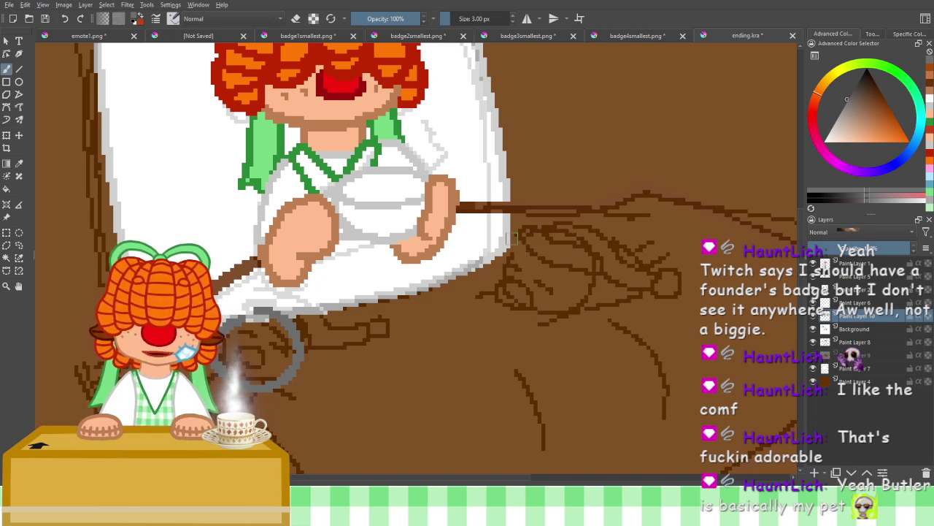
left_click(80, 19)
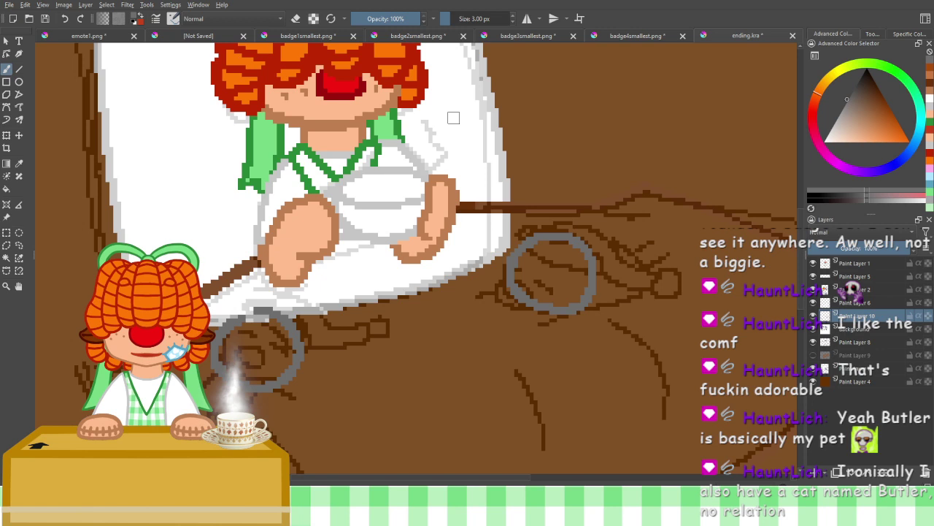
key("e")
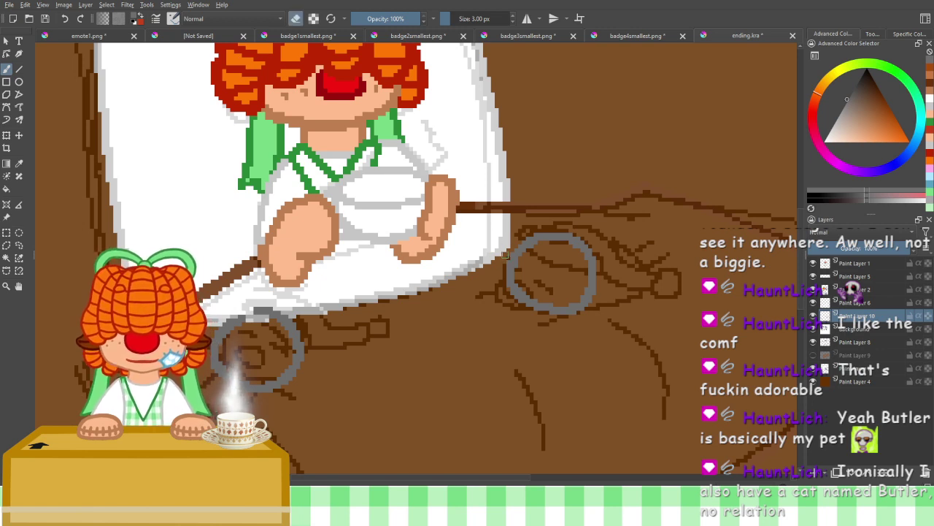
left_click(295, 19)
left_click_drag(268, 176, 462, 381)
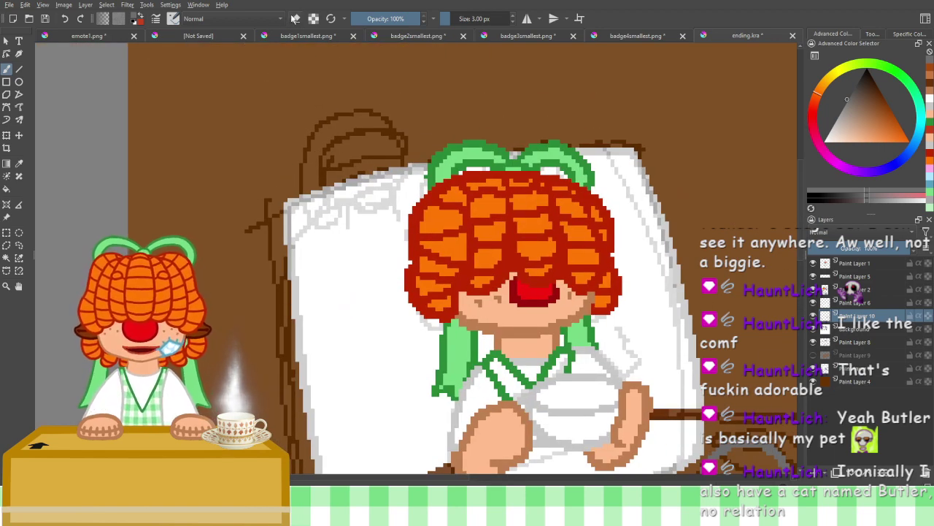
Draw the round dark grey body outline of the creature at the pillow's upper-left corner, cleaning up its edge with the eraser
mouse_move(338, 166)
left_mouse_down()
mouse_move(405, 162)
mouse_move(395, 195)
mouse_move(345, 208)
mouse_move(330, 178)
mouse_move(374, 140)
mouse_move(402, 169)
mouse_move(391, 198)
mouse_move(356, 209)
mouse_move(321, 179)
left_mouse_up()
key("ctrl+z")
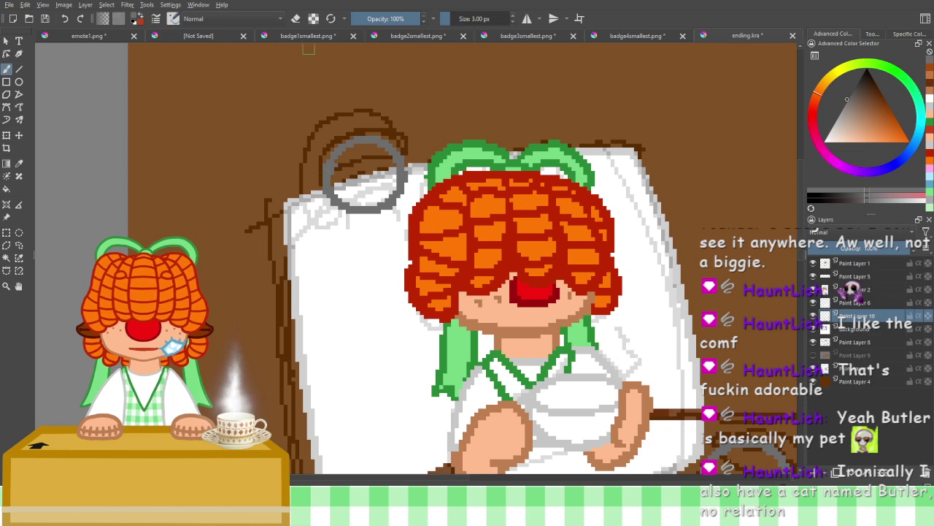
left_click(295, 19)
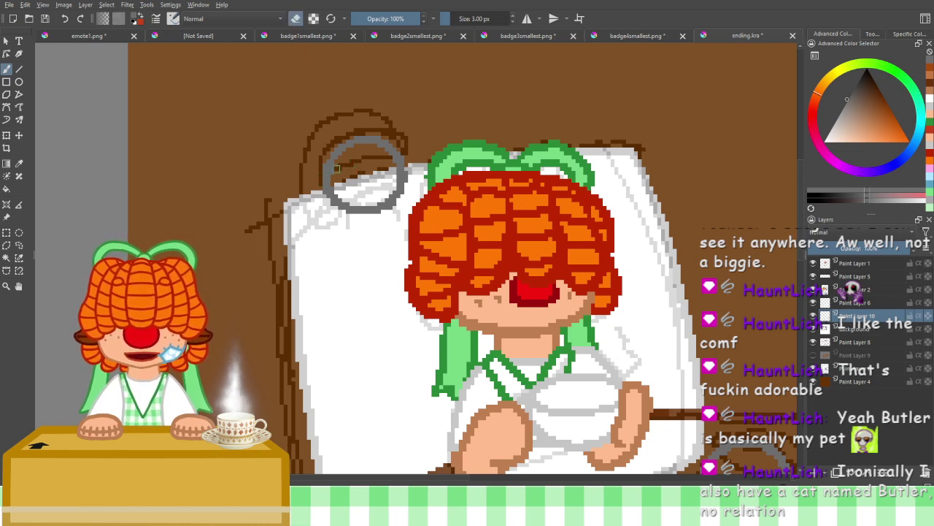
left_click(294, 19)
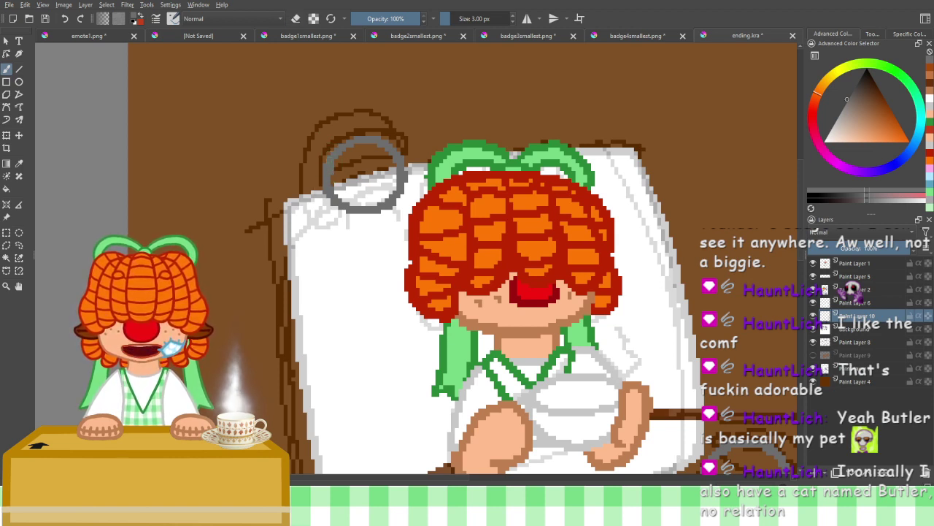
left_click(294, 19)
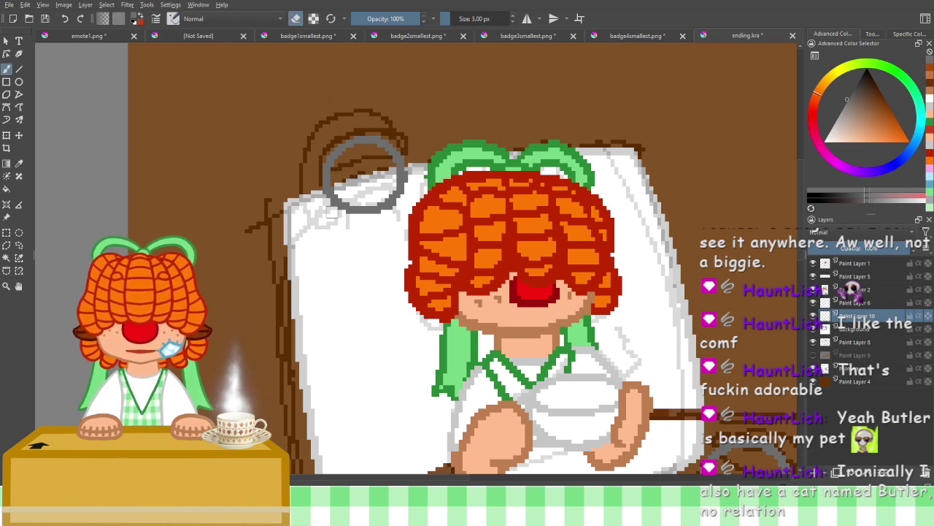
left_click(295, 19)
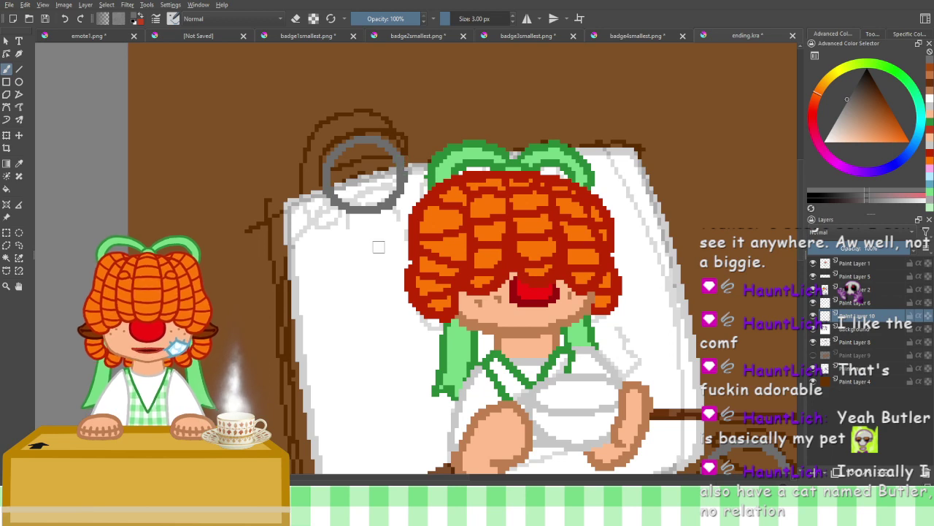
Refine the dark grey body outline of the creature below the pillow's lower-left corner, alternating between repainting and erasing uneven pixels along its edge
left_click_drag(449, 313, 440, 128)
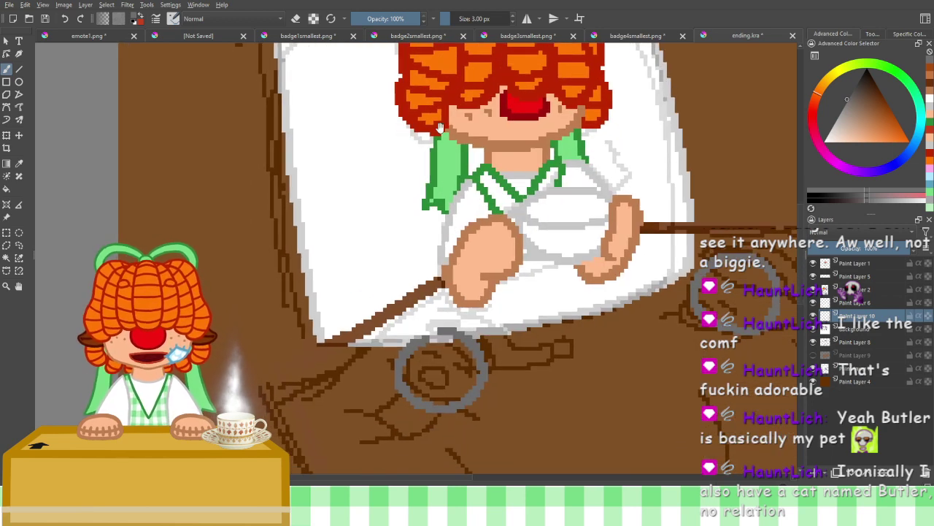
scroll(440, 127, "down", 1)
left_click(295, 19)
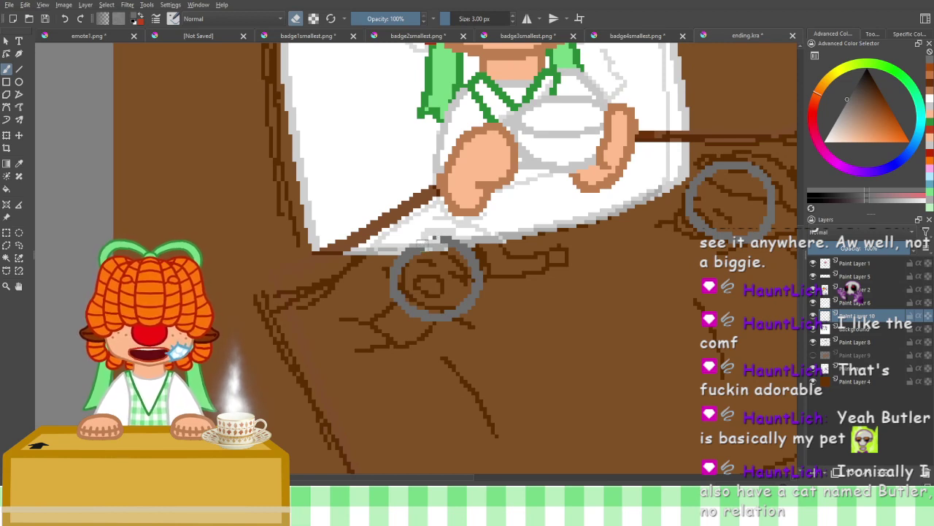
key("e")
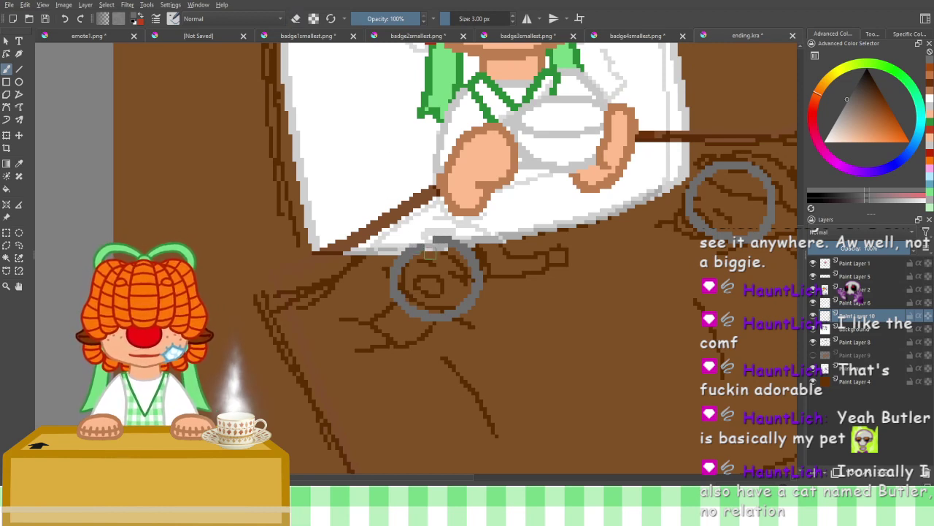
left_click_drag(437, 239, 417, 244)
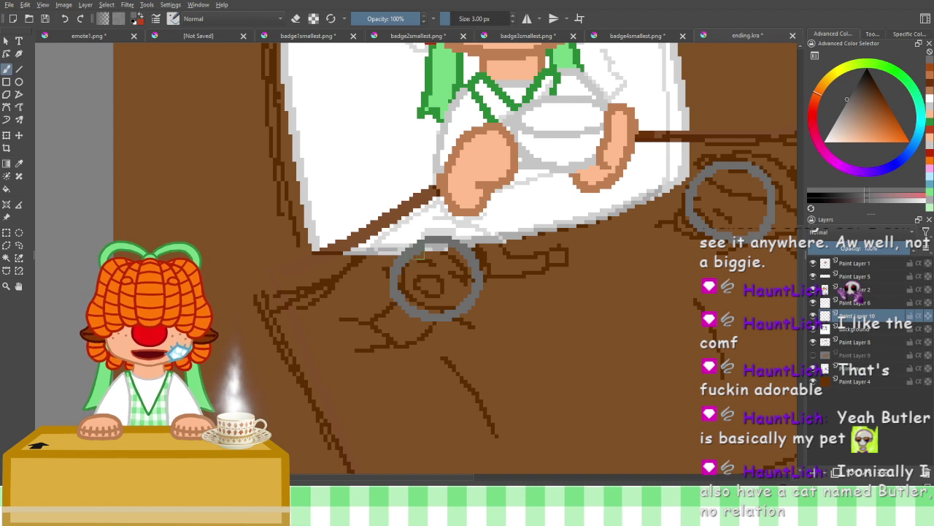
key("ctrl+z")
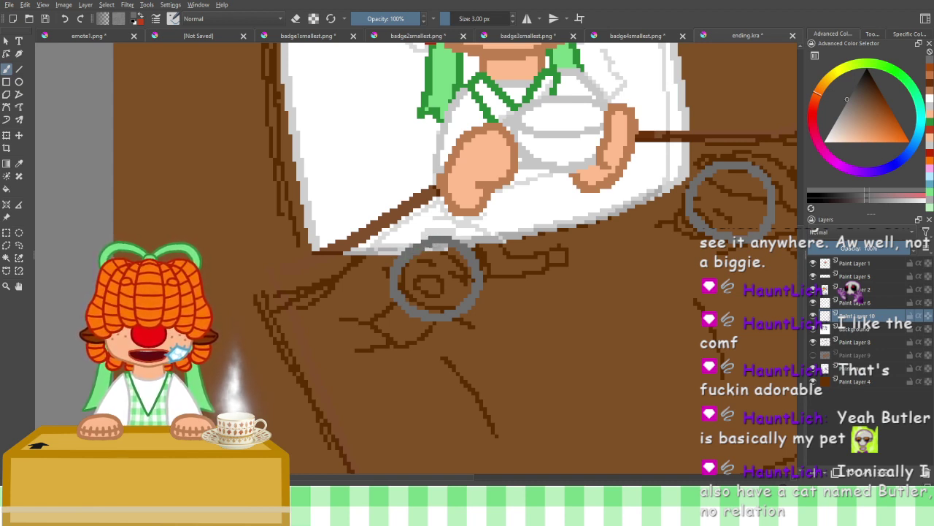
left_click(296, 19)
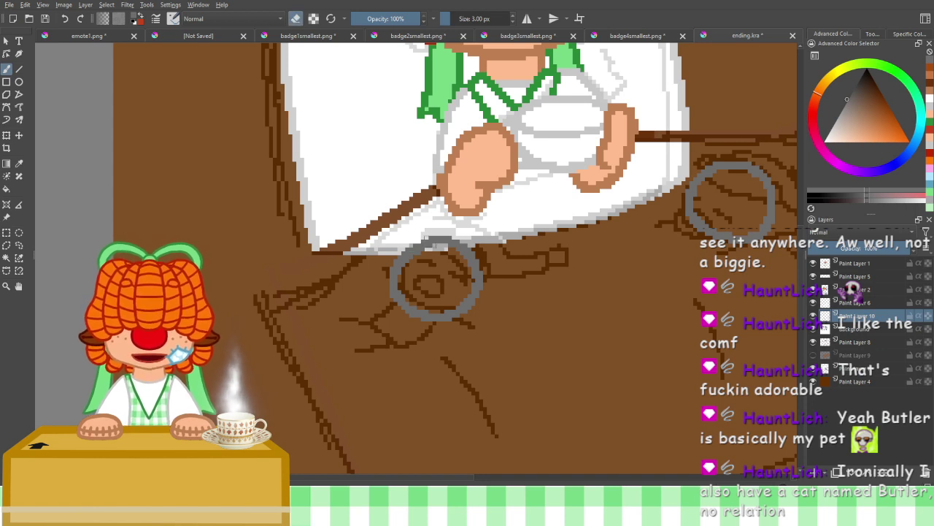
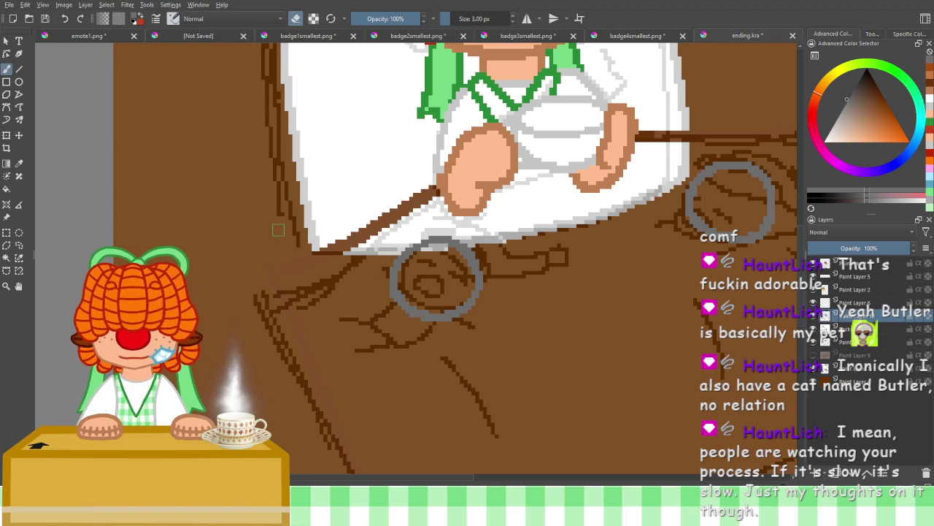
mouse_move(380, 309)
left_mouse_down()
mouse_move(438, 294)
mouse_move(443, 322)
left_mouse_up()
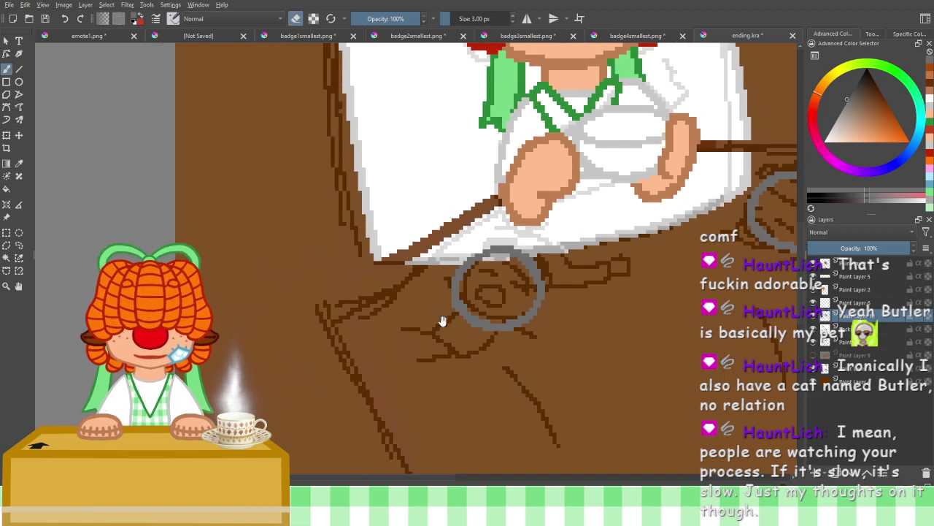
left_click(295, 19)
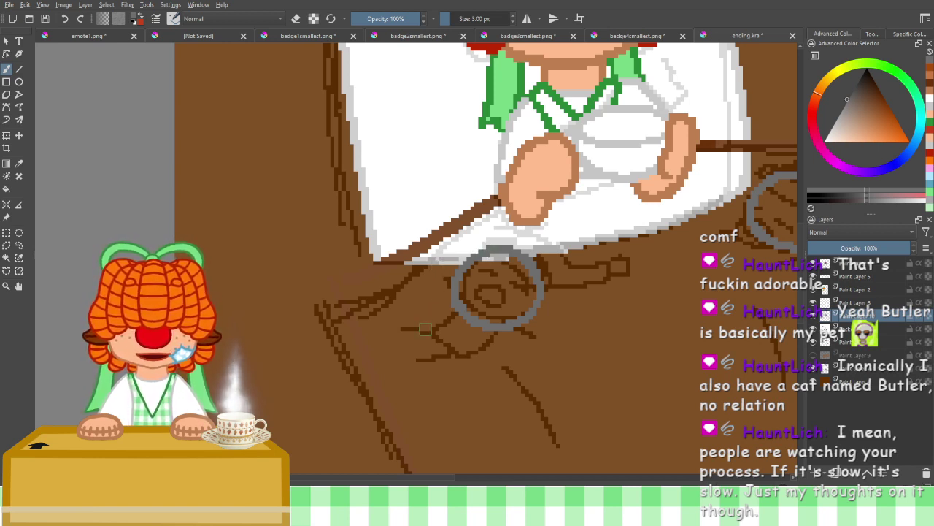
left_click(296, 19)
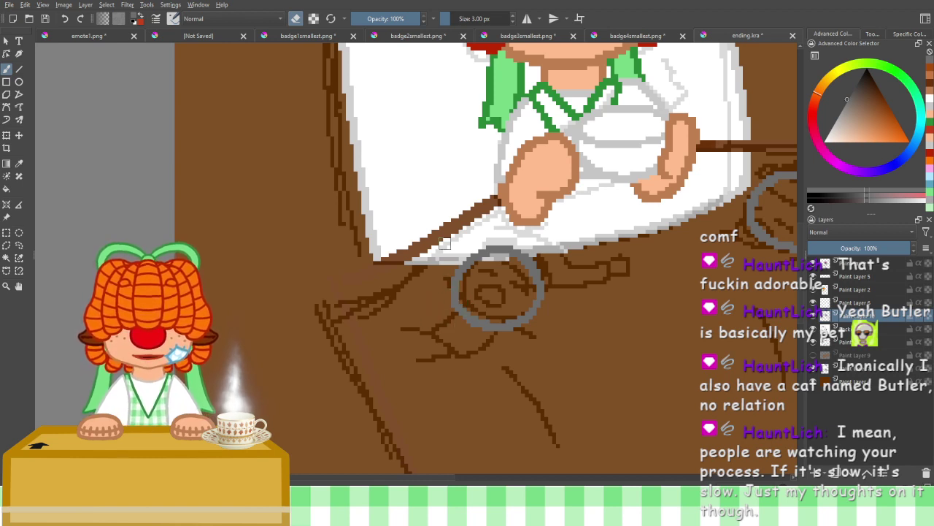
left_click(296, 23)
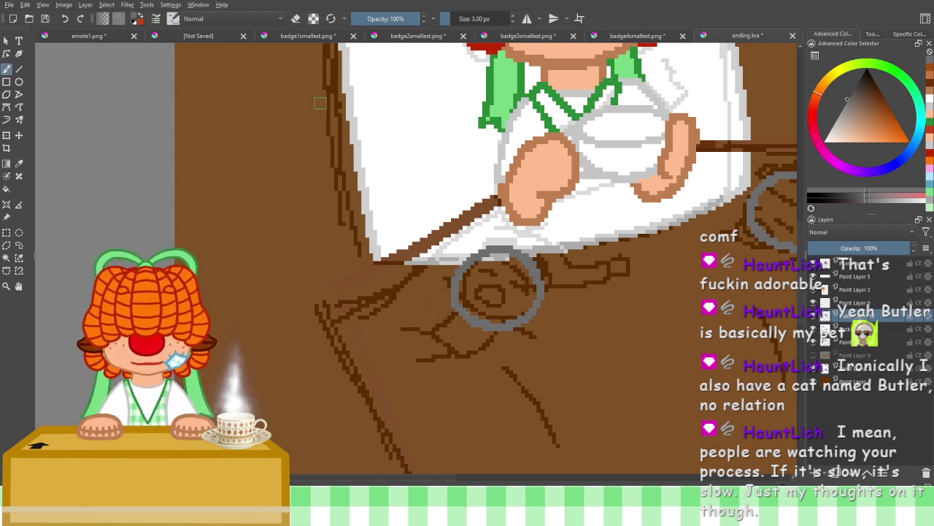
left_click(293, 23)
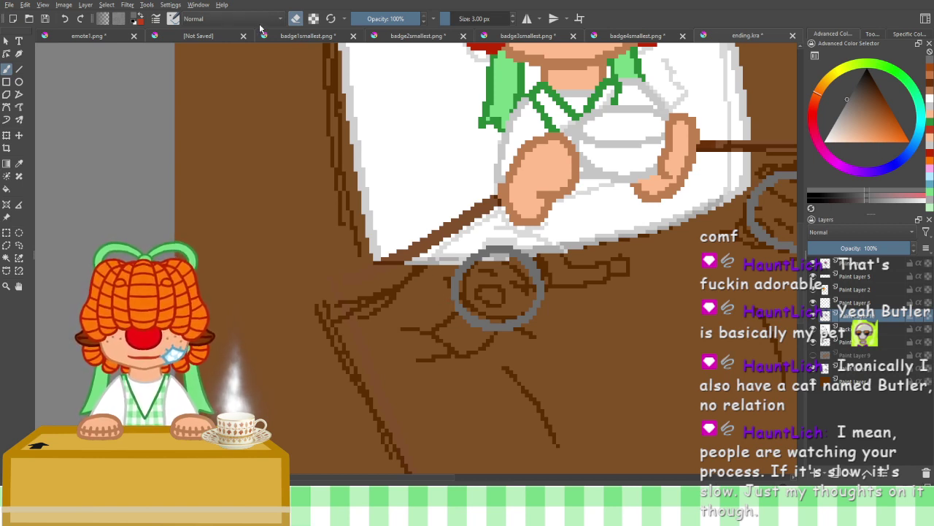
left_click(293, 21)
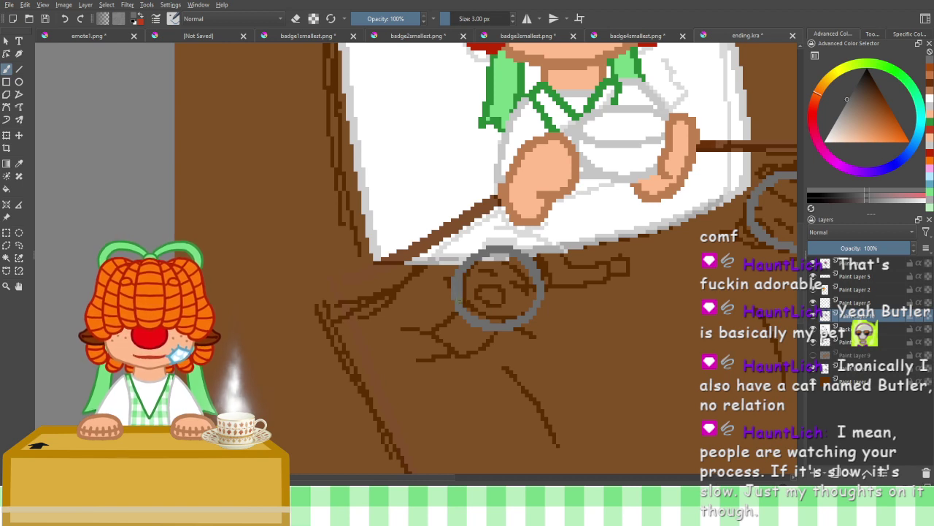
left_click(295, 20)
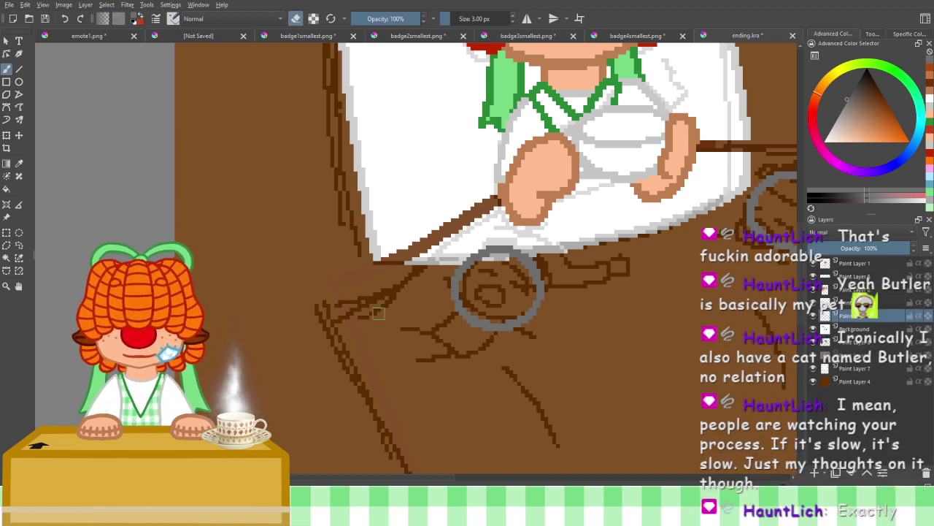
Sample the dark red from the doll's nose outline and outline a small oval nose on the right creature
left_click_drag(478, 241, 453, 200)
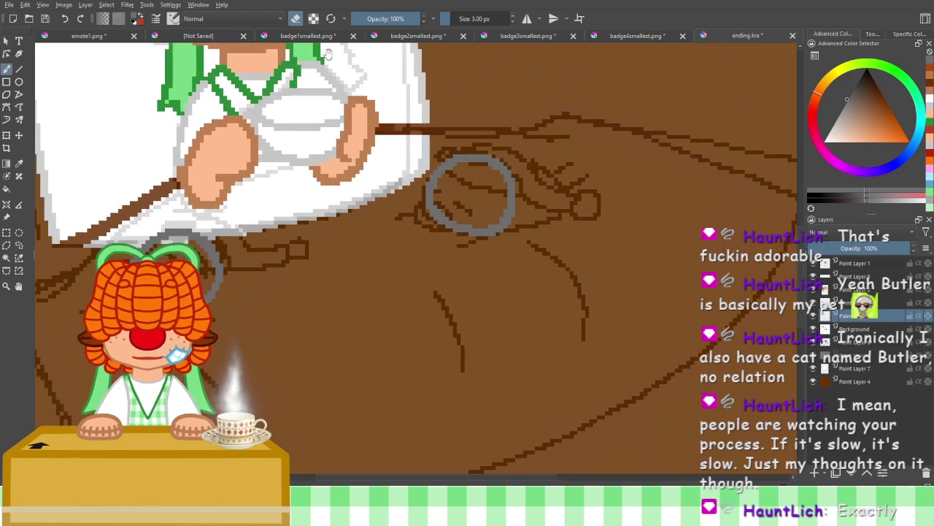
mouse_move(393, 192)
left_mouse_down()
mouse_move(387, 209)
mouse_move(442, 309)
mouse_move(388, 209)
left_mouse_up()
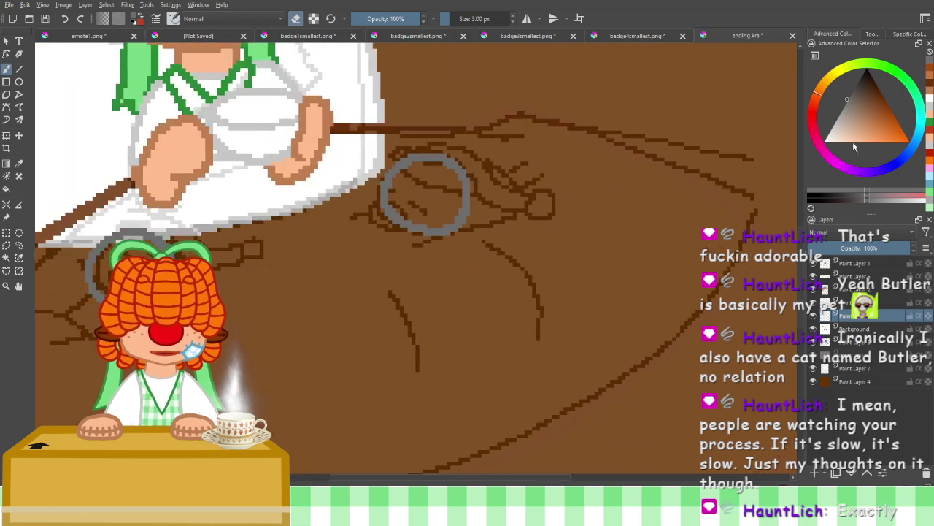
left_click_drag(296, 125, 401, 276)
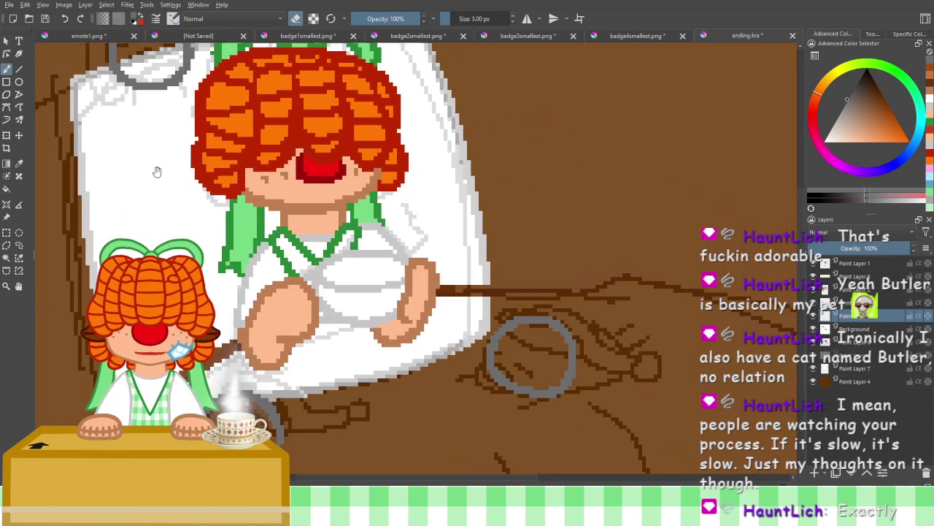
left_click(19, 164)
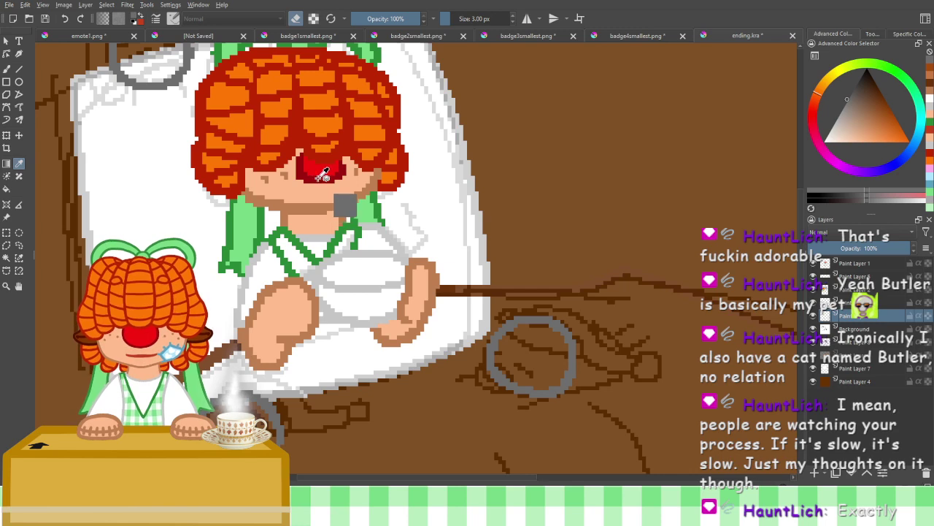
left_click(316, 177)
left_click(8, 69)
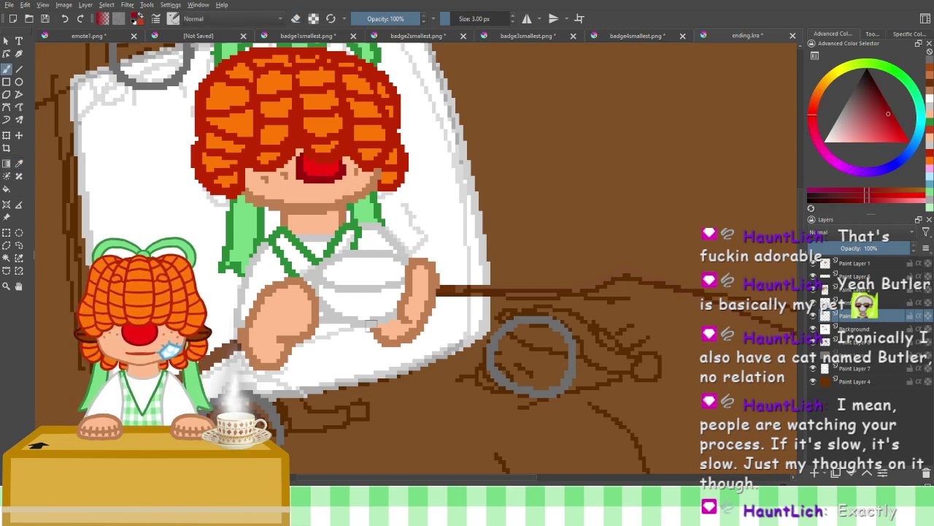
scroll(511, 306, "down", 3)
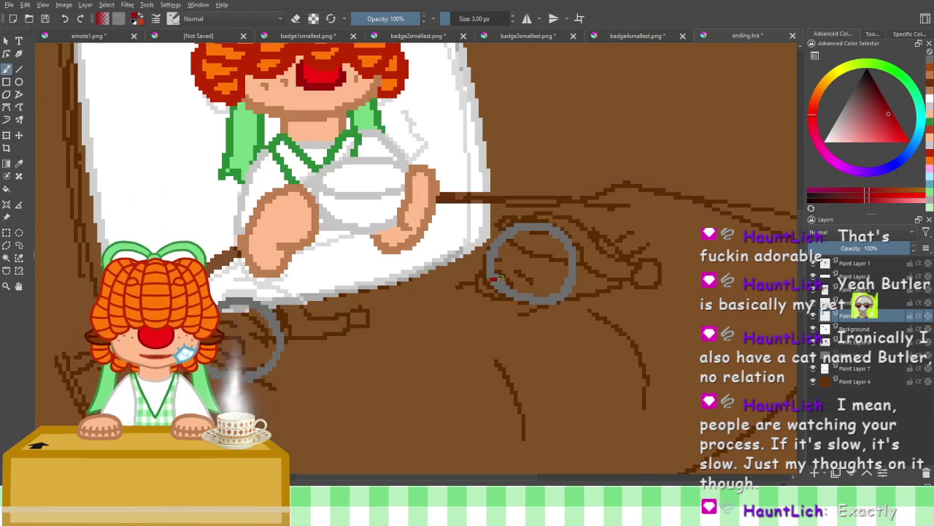
mouse_move(496, 279)
left_mouse_down()
mouse_move(521, 294)
mouse_move(509, 302)
mouse_move(497, 276)
left_mouse_up()
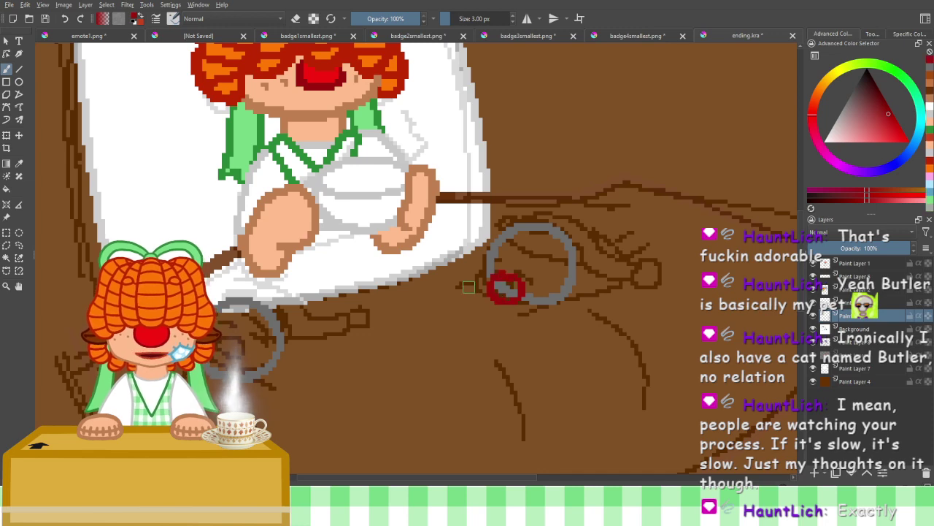
left_click_drag(497, 298, 513, 300)
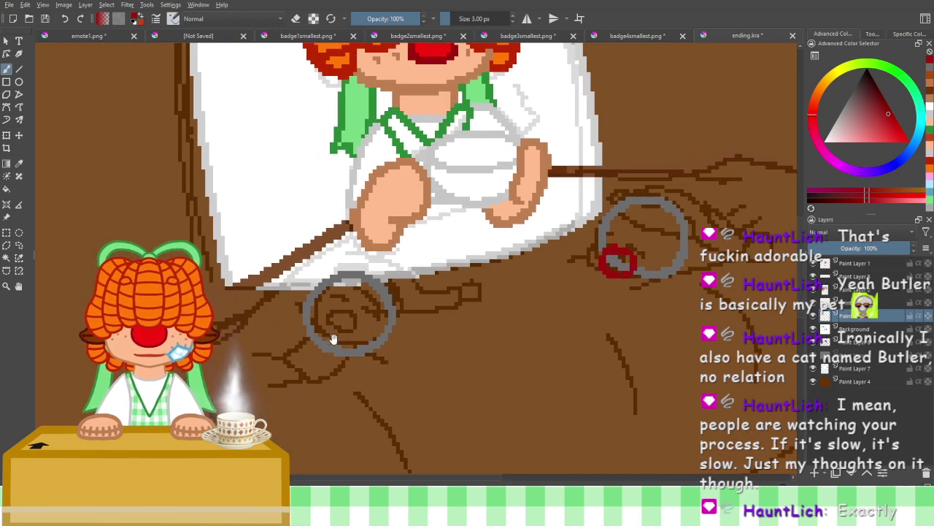
Outline small dark red oval noses on the lower-left creature and the creature at the pillow's upper-left corner, undoing unsatisfactory strokes
mouse_move(341, 301)
left_mouse_down()
mouse_move(359, 321)
mouse_move(343, 324)
mouse_move(341, 301)
mouse_move(332, 318)
mouse_move(350, 299)
mouse_move(363, 311)
mouse_move(359, 322)
mouse_move(338, 300)
left_mouse_up()
key("ctrl+z")
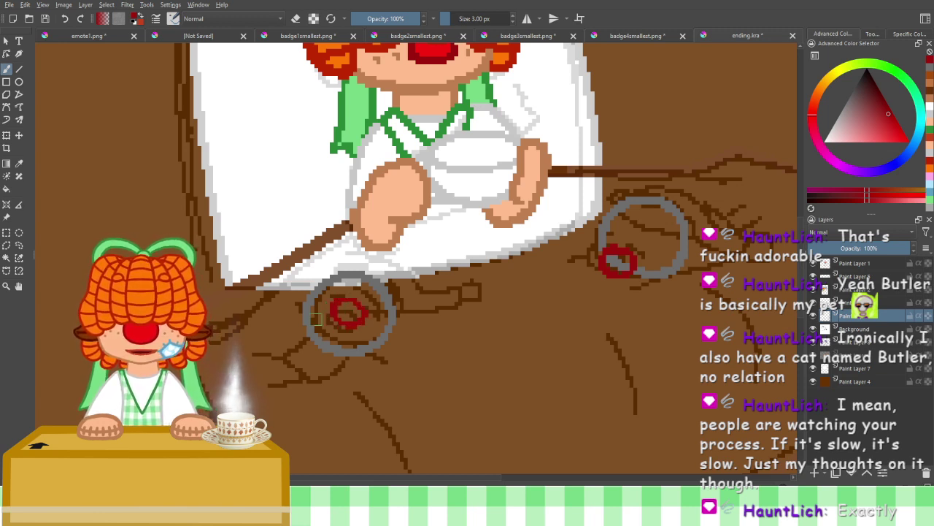
mouse_move(298, 114)
left_mouse_down()
mouse_move(389, 398)
mouse_move(373, 260)
mouse_move(370, 275)
mouse_move(346, 278)
mouse_move(364, 255)
mouse_move(381, 265)
mouse_move(350, 273)
left_mouse_up()
key("ctrl+z")
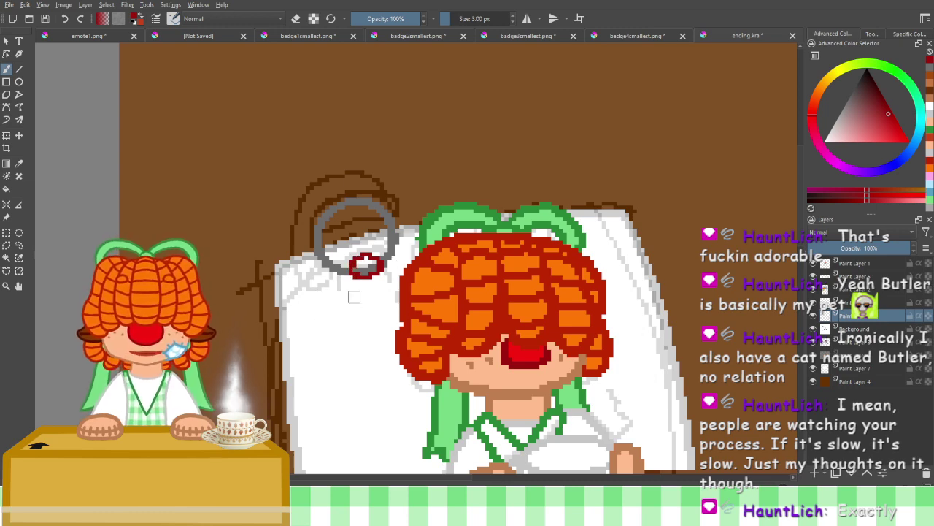
Sample the bright red from the doll's nose and paint the inside of the right creature's nose with it
left_click_drag(416, 297, 398, 187)
mouse_move(400, 253)
left_mouse_down()
mouse_move(386, 175)
mouse_move(326, 191)
left_mouse_up()
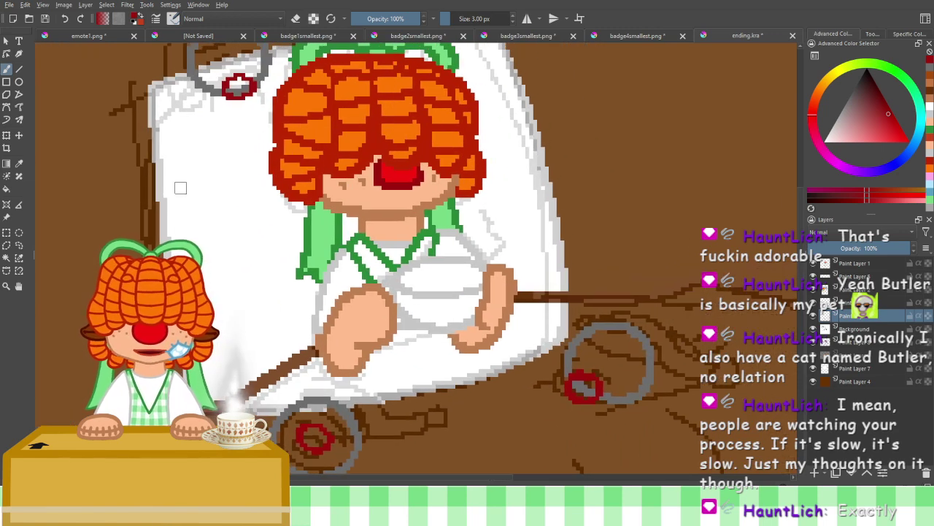
left_click(19, 163)
left_click(412, 190)
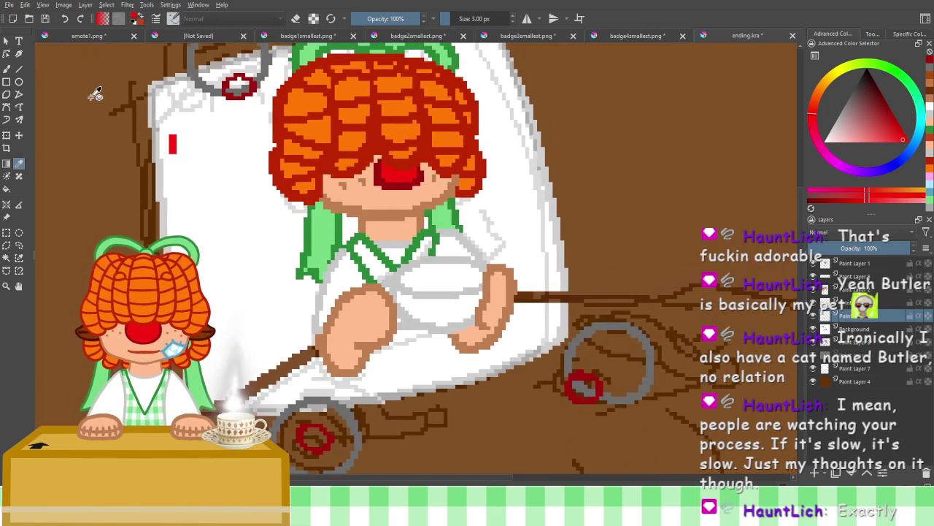
key("b")
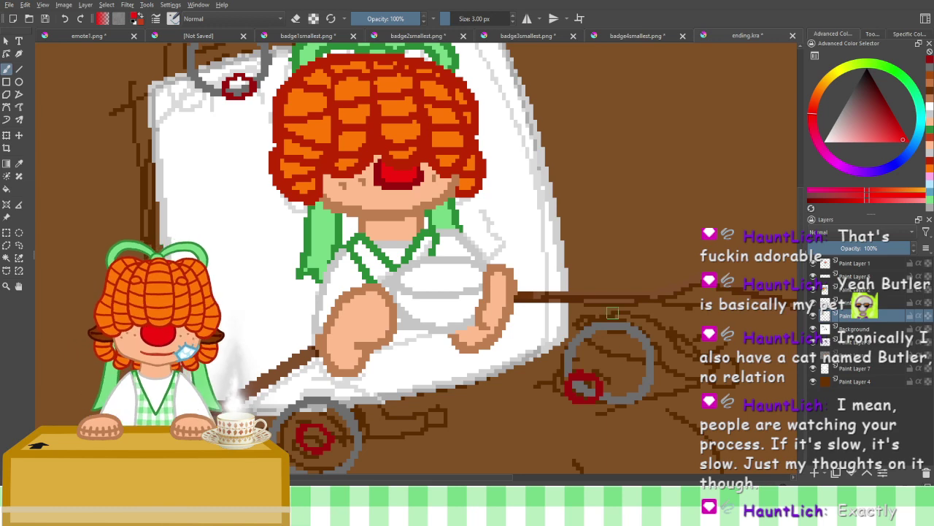
mouse_move(587, 316)
left_mouse_down()
mouse_move(575, 282)
mouse_move(552, 256)
left_mouse_up()
key("ctrl+plus")
key("ctrl+plus")
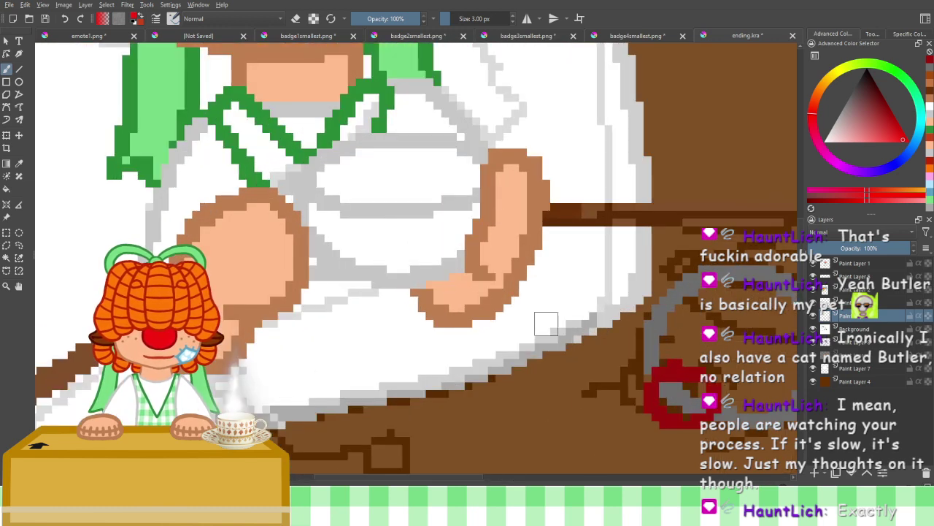
left_click_drag(584, 355, 389, 212)
left_click(499, 251)
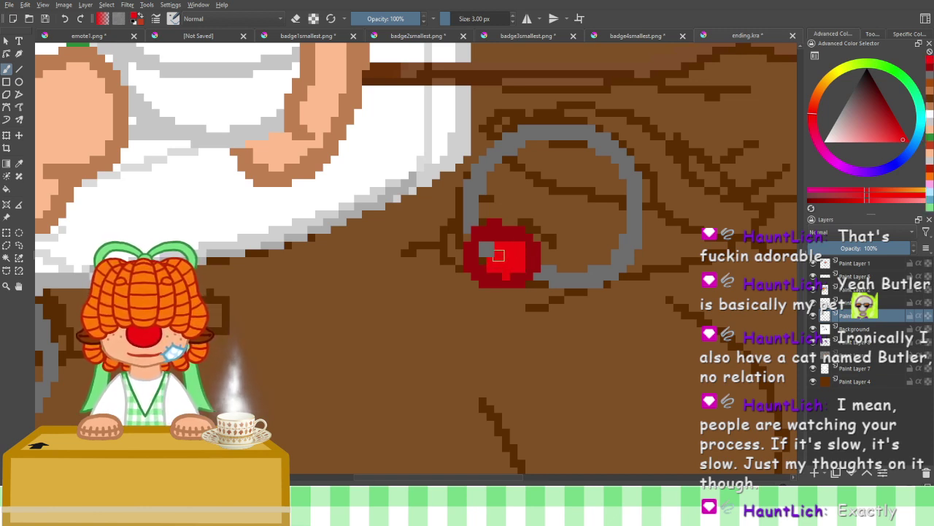
left_click(485, 251)
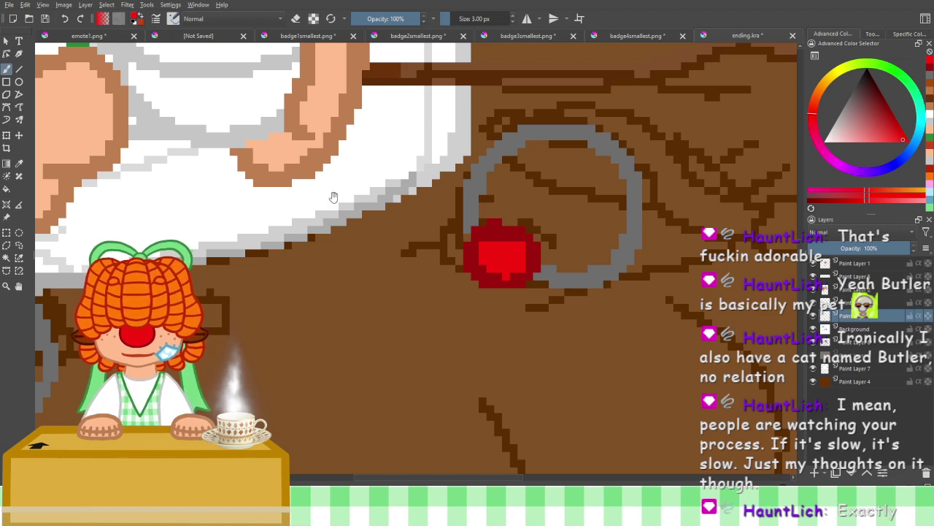
Fill the inside of the lower-left creature's nose outline with the bright red
left_click_drag(334, 197, 558, 162)
left_click_drag(405, 265, 634, 225)
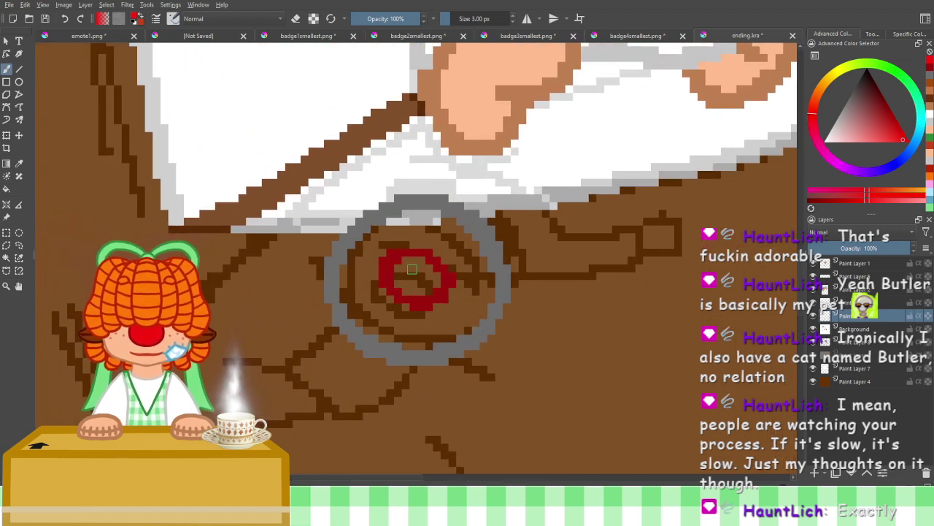
left_click_drag(413, 269, 436, 278)
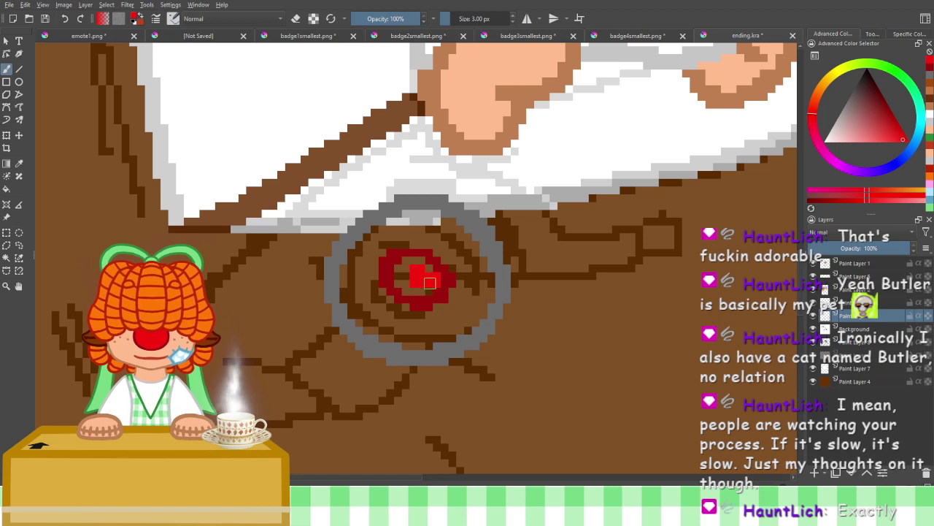
left_click(426, 290)
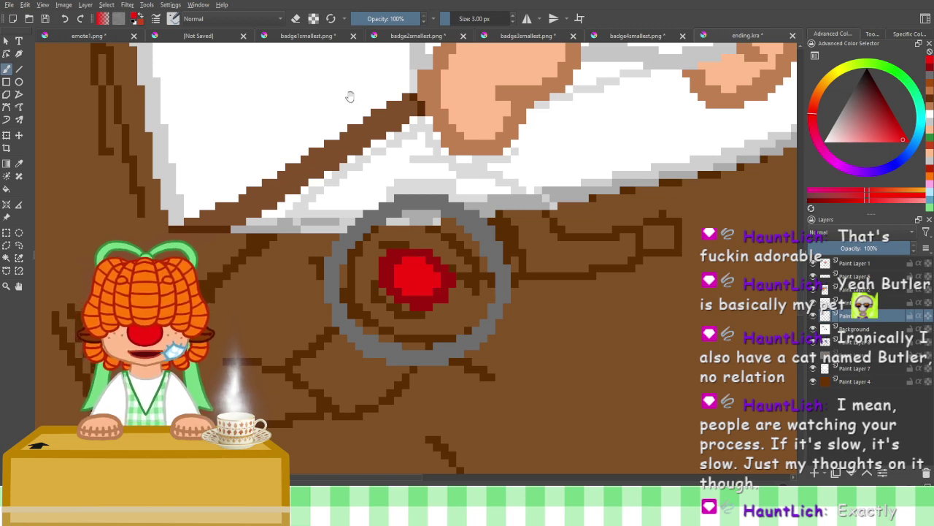
Paint the inside of the nose on the creature at the pillow's upper-left corner with the same bright red
left_click_drag(376, 152, 508, 394)
left_click_drag(382, 98, 455, 438)
mouse_move(440, 181)
left_mouse_down()
mouse_move(406, 269)
mouse_move(448, 286)
mouse_move(454, 275)
left_mouse_up()
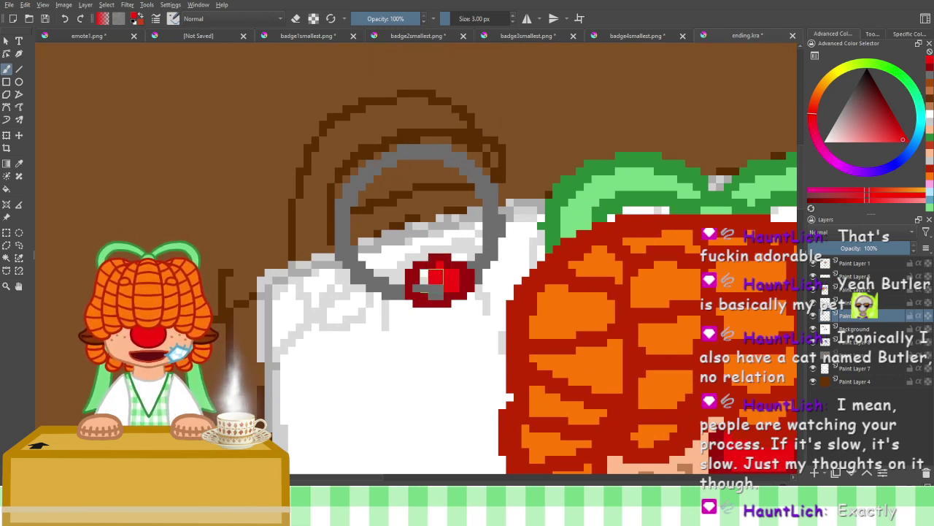
left_click_drag(440, 288, 440, 285)
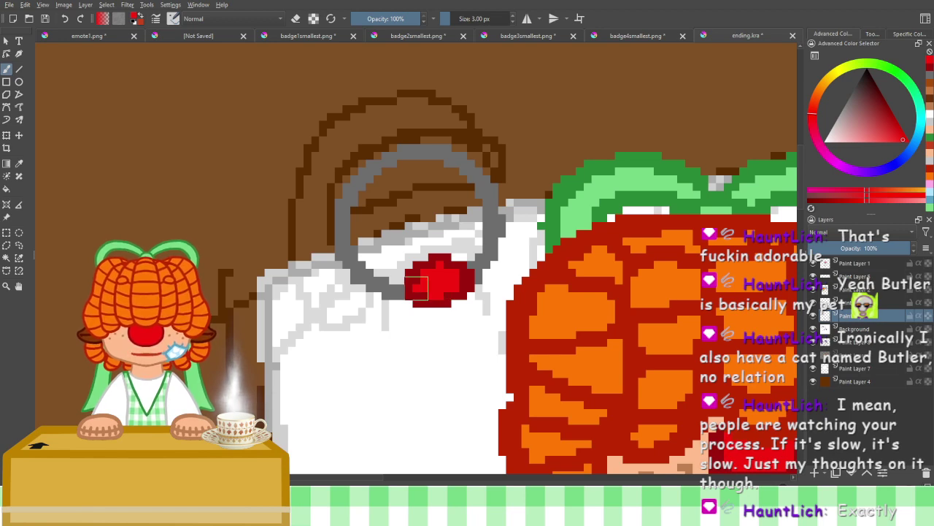
left_click_drag(428, 328, 326, 259)
scroll(394, 214, "down", 4)
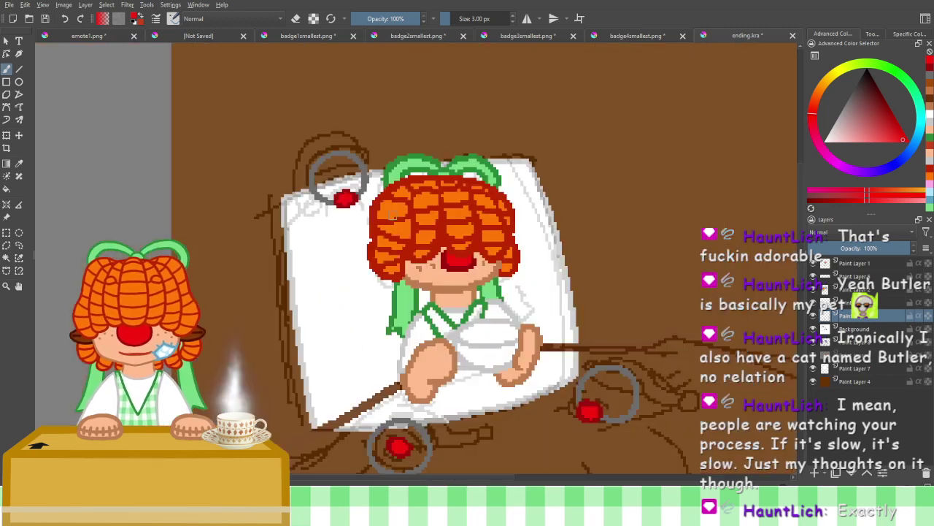
Examine the red noses of the three creatures and compare them with the doll's nose, both close up and across the whole scene
left_click_drag(402, 286, 395, 227)
scroll(439, 233, "up", 8)
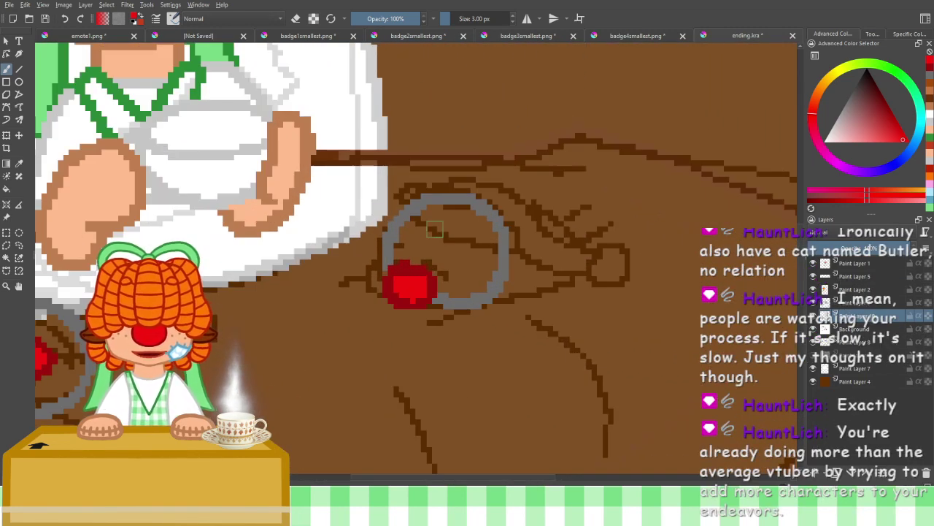
scroll(395, 213, "down", 1)
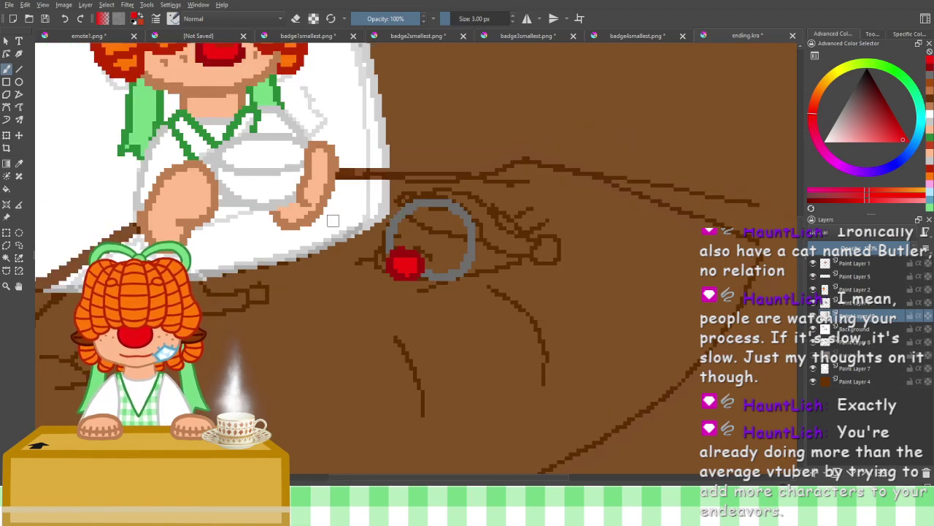
scroll(333, 220, "down", 1)
left_click_drag(311, 228, 381, 246)
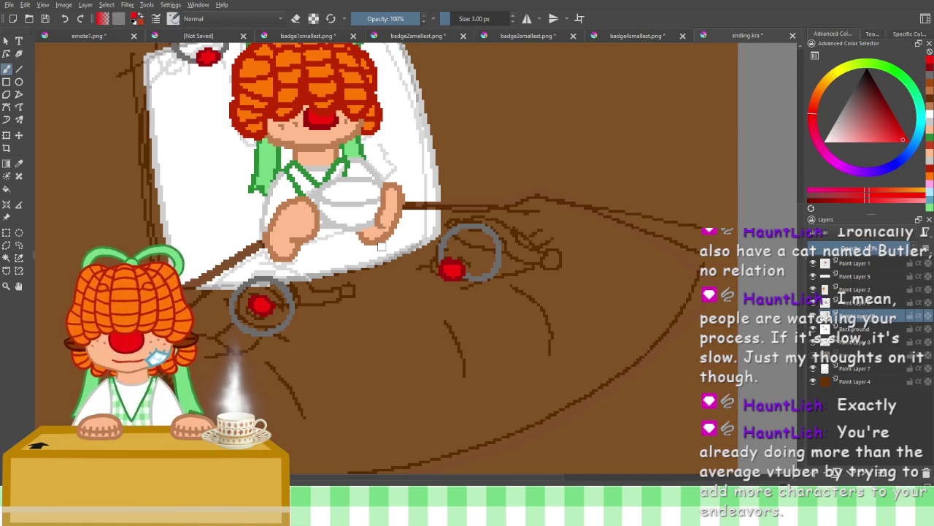
mouse_move(359, 262)
left_mouse_down()
mouse_move(423, 303)
mouse_move(463, 347)
left_mouse_up()
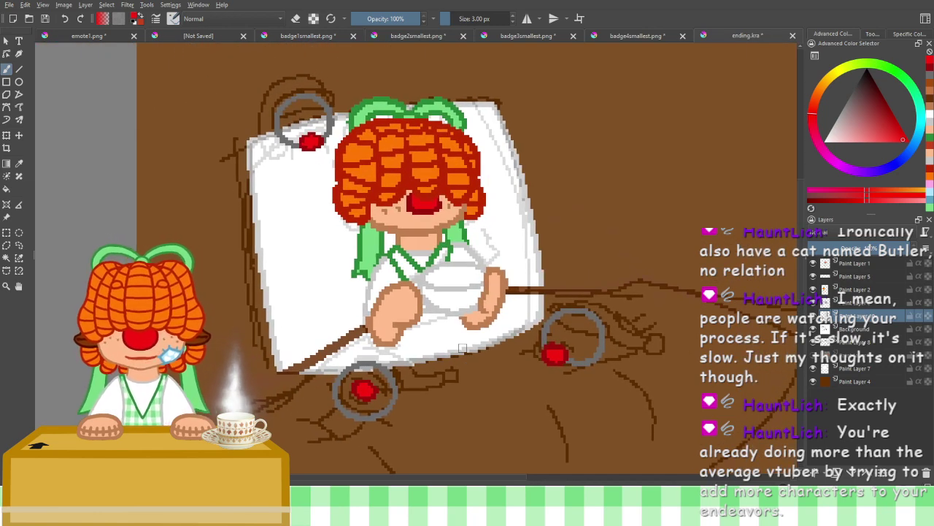
left_click_drag(269, 166, 311, 230)
scroll(312, 225, "up", 3)
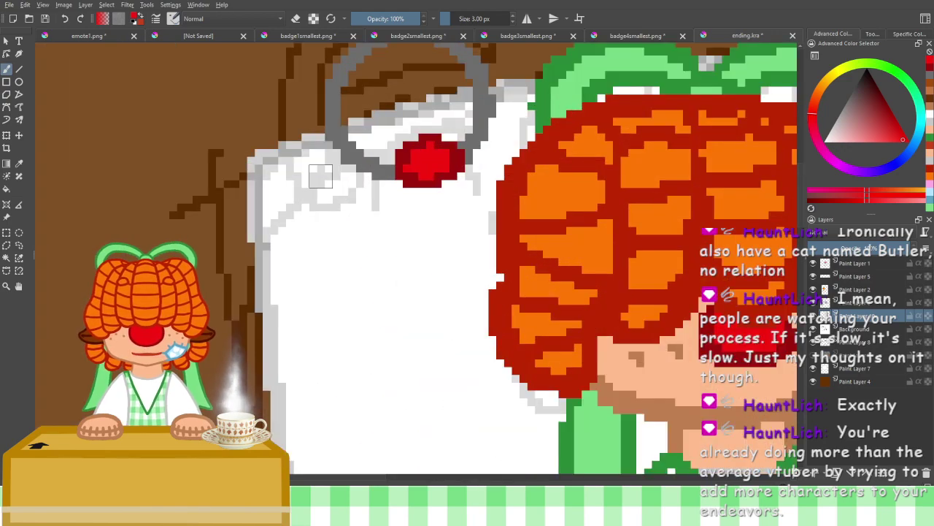
left_click_drag(319, 178, 354, 260)
scroll(515, 272, "down", 6)
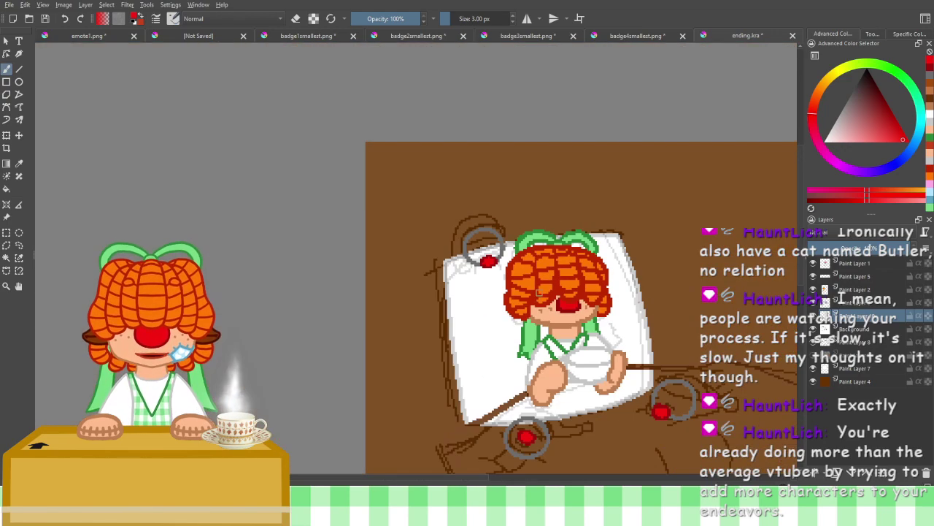
left_click_drag(565, 407, 406, 207)
scroll(407, 208, "up", 2)
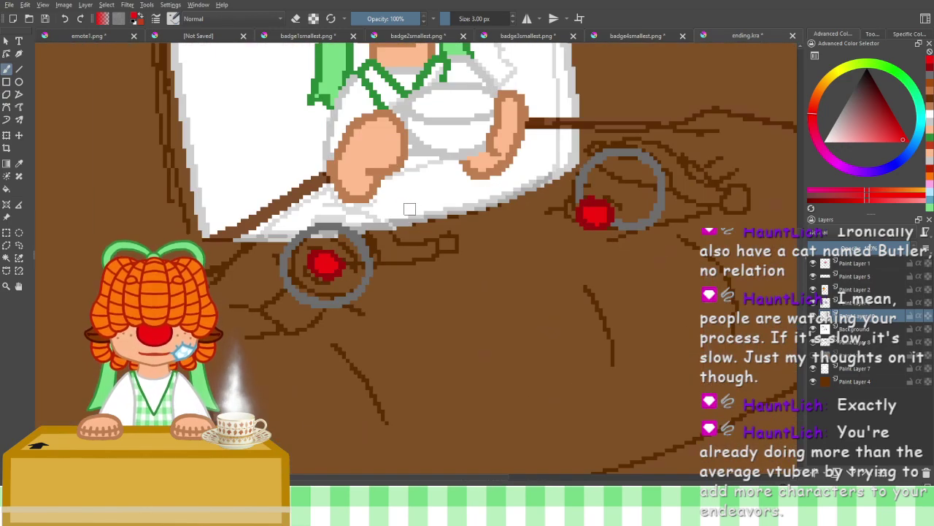
mouse_move(384, 281)
left_mouse_down()
mouse_move(500, 337)
mouse_move(444, 274)
mouse_move(493, 305)
left_mouse_up()
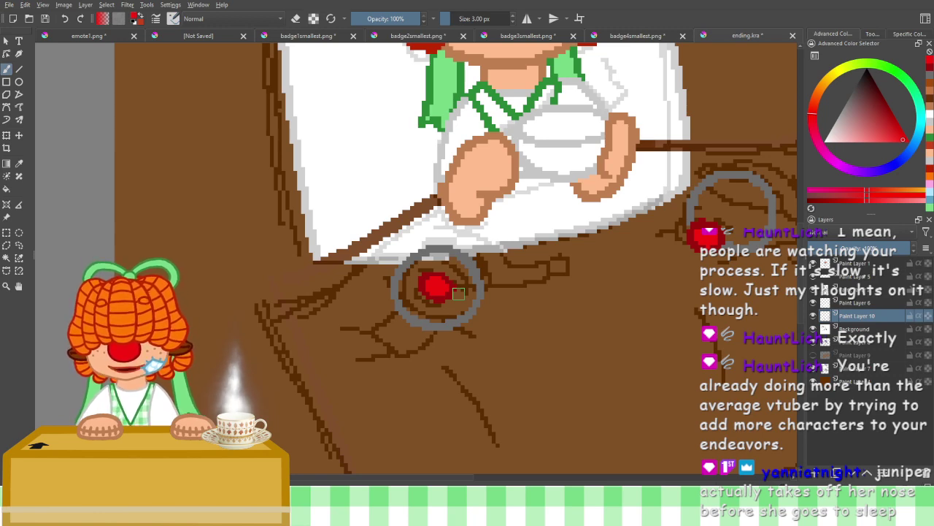
left_click_drag(462, 293, 442, 375)
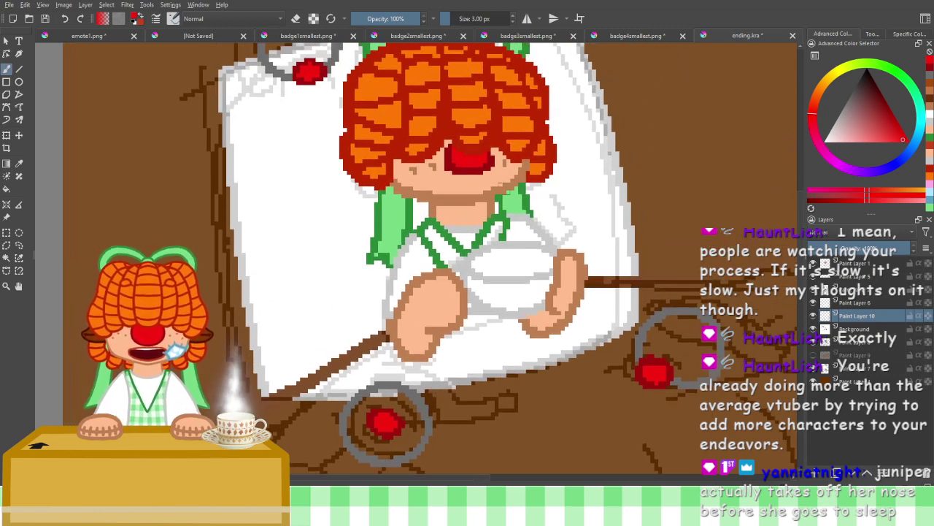
left_click_drag(506, 188, 496, 223)
scroll(498, 222, "up", 3)
left_click_drag(484, 188, 484, 237)
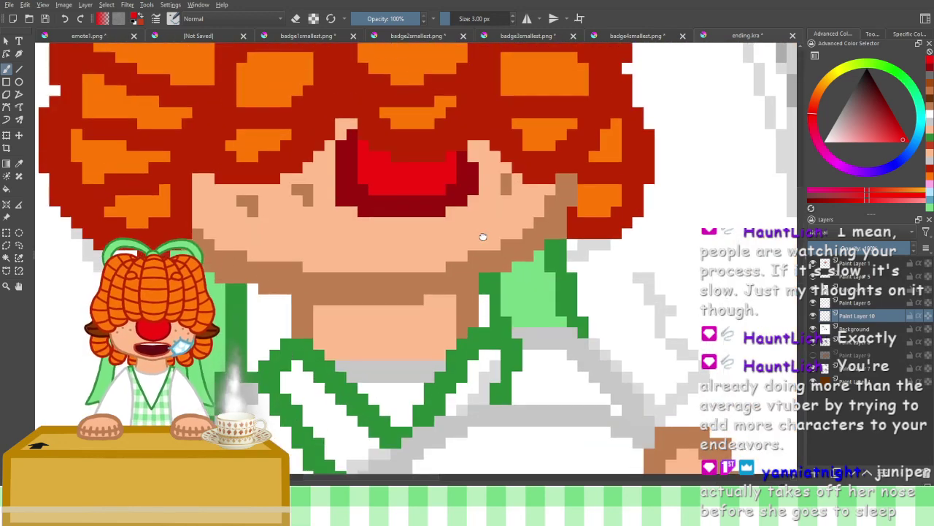
scroll(483, 237, "down", 4)
left_click_drag(470, 292, 462, 203)
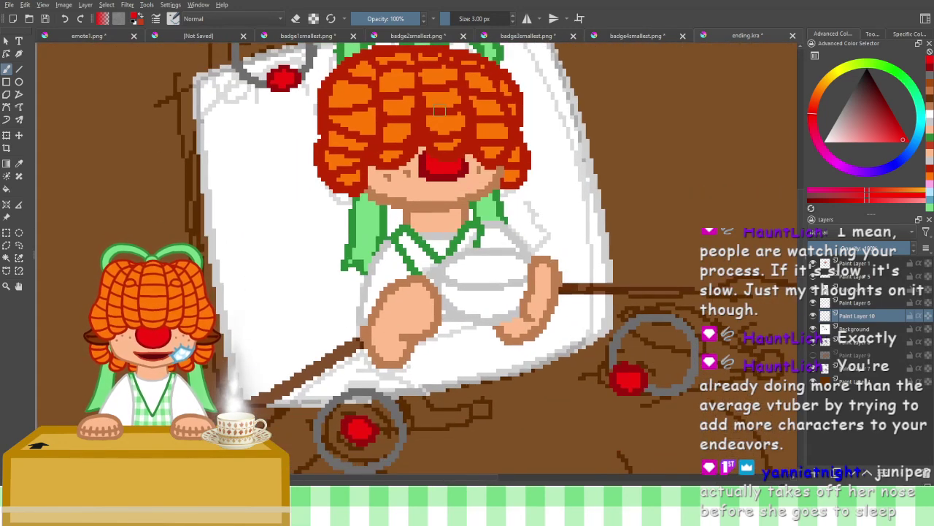
scroll(486, 227, "down", 2)
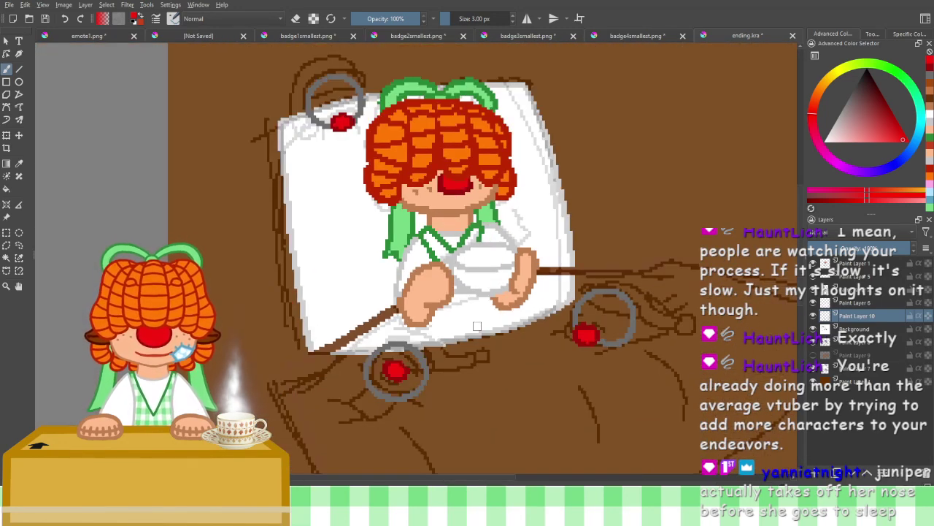
scroll(456, 226, "up", 5)
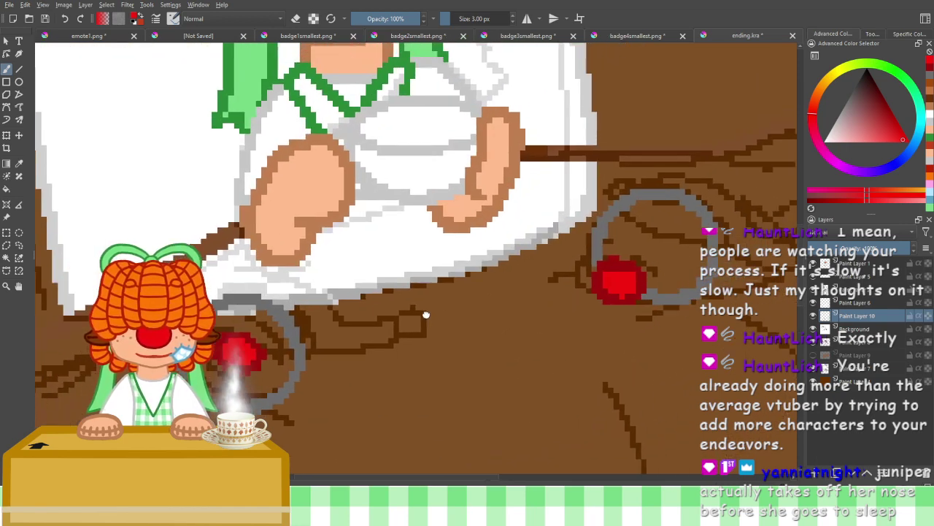
left_click_drag(426, 315, 406, 312)
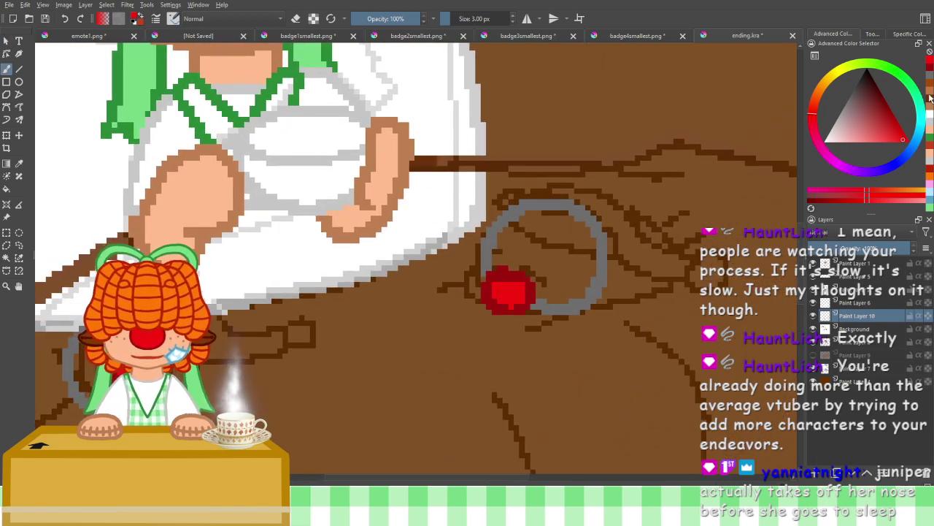
Switch to the dark red and erase the stray pixels protruding above the right creature's nose
left_click(930, 69)
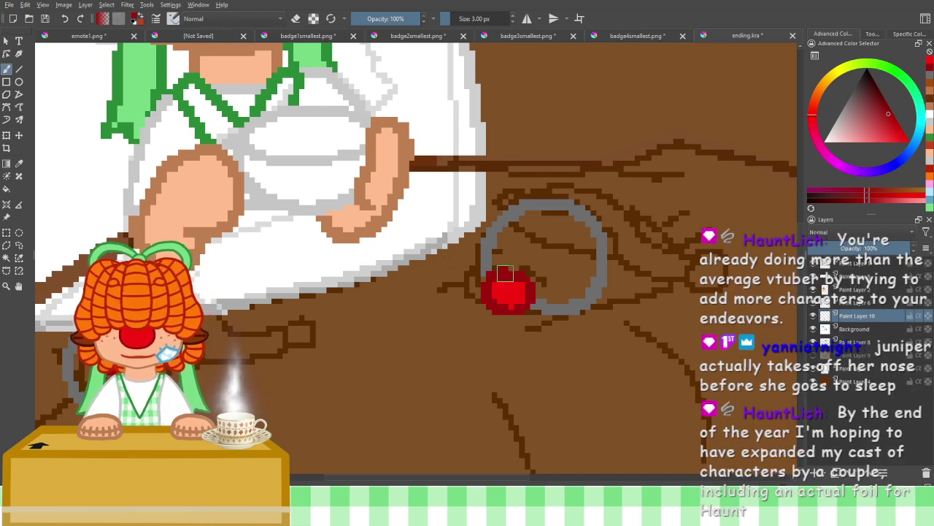
key("ctrl+plus")
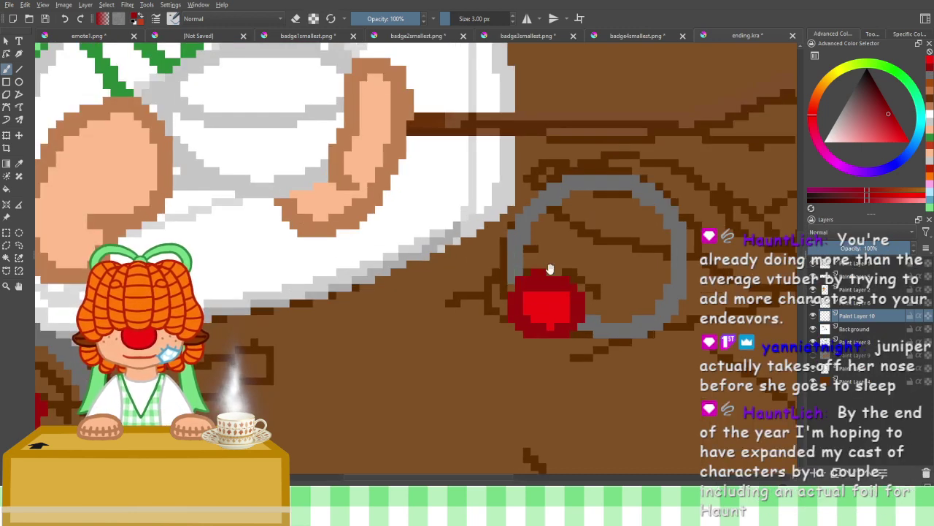
left_click_drag(550, 269, 477, 269)
scroll(476, 270, "up", 1)
scroll(441, 295, "up", 2)
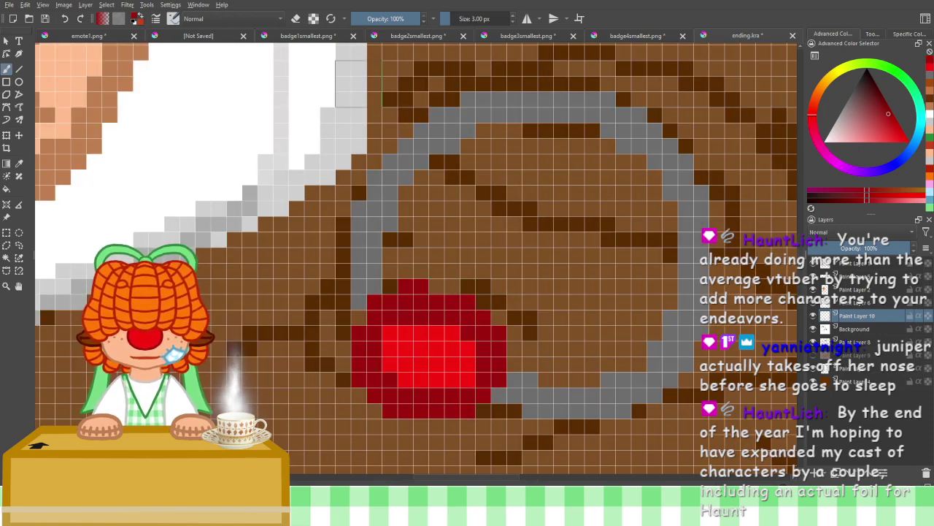
left_click(296, 18)
left_click(414, 284)
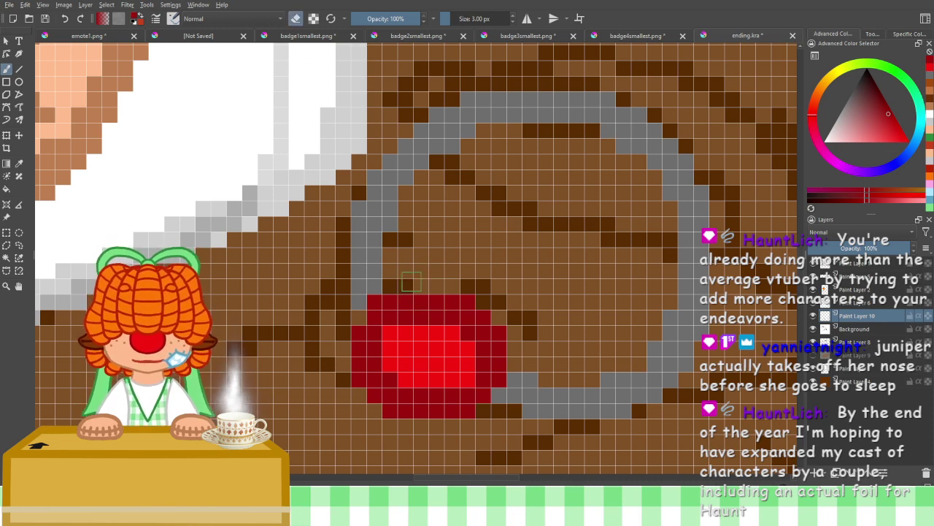
Erase the uneven dark red pixels at the outer left edge of the lower-left creature's nose to round it off
scroll(406, 256, "down", 4)
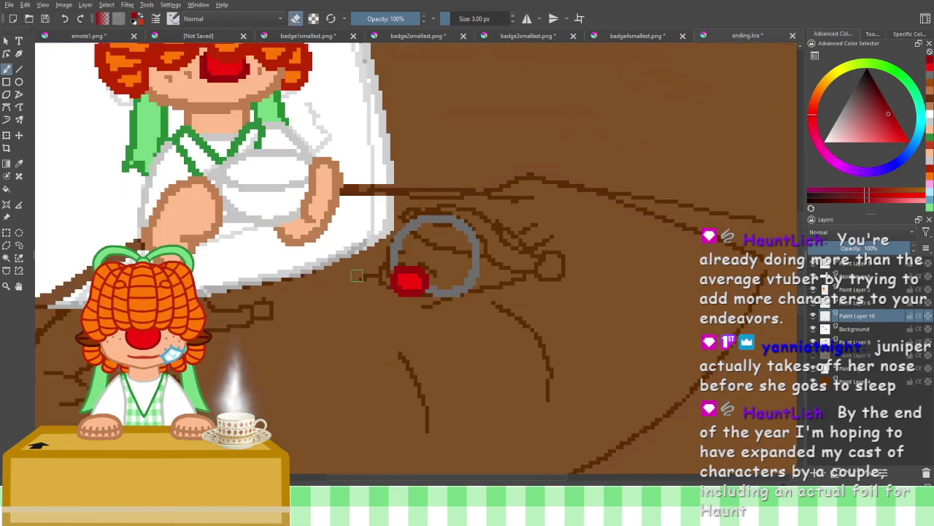
left_click_drag(267, 299, 514, 250)
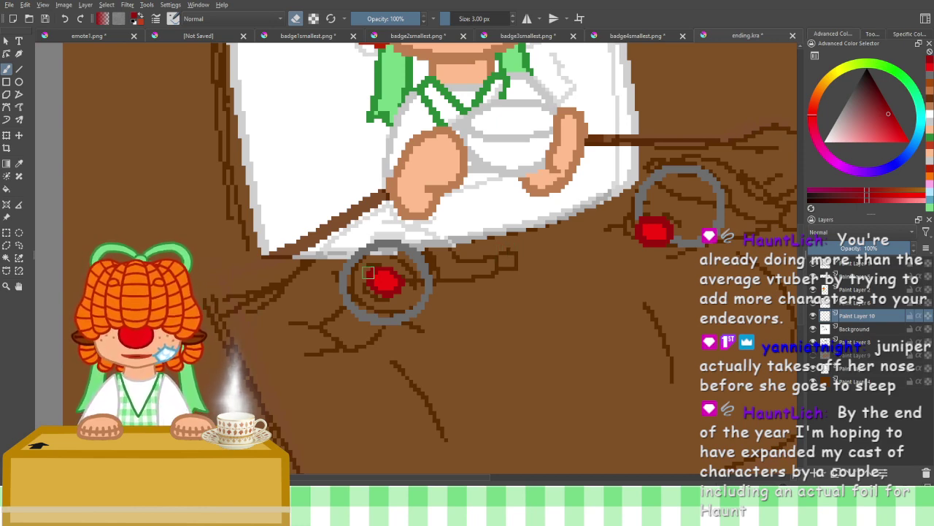
scroll(368, 273, "up", 4)
left_click_drag(369, 265, 383, 198)
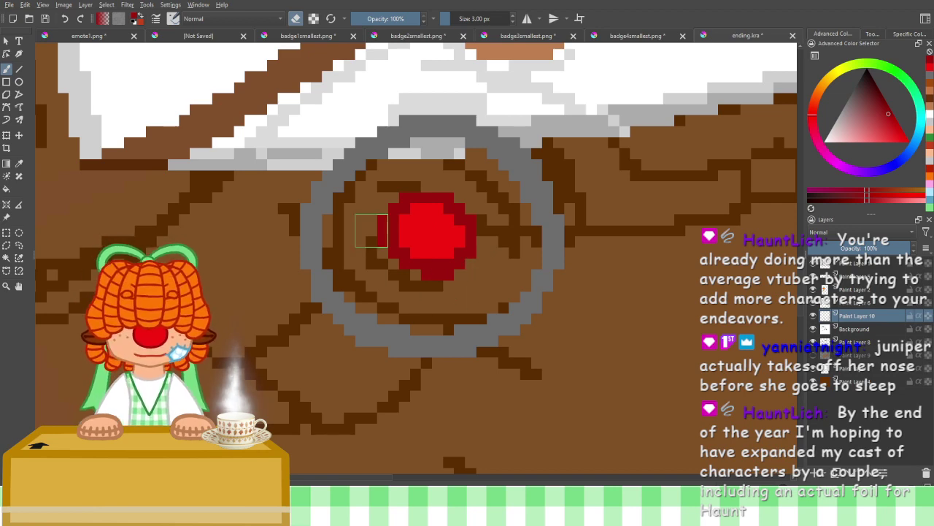
Widen the dark red upper edge of the upper-left creature's nose, undoing a stray erasure, and extend the bright red inside it
scroll(371, 230, "down", 3)
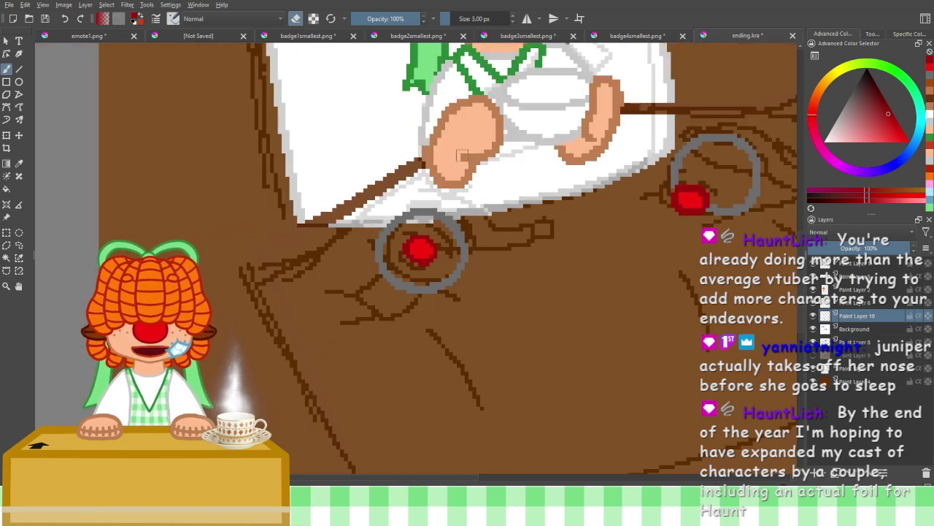
left_click_drag(453, 108, 490, 358)
left_click_drag(455, 178, 519, 306)
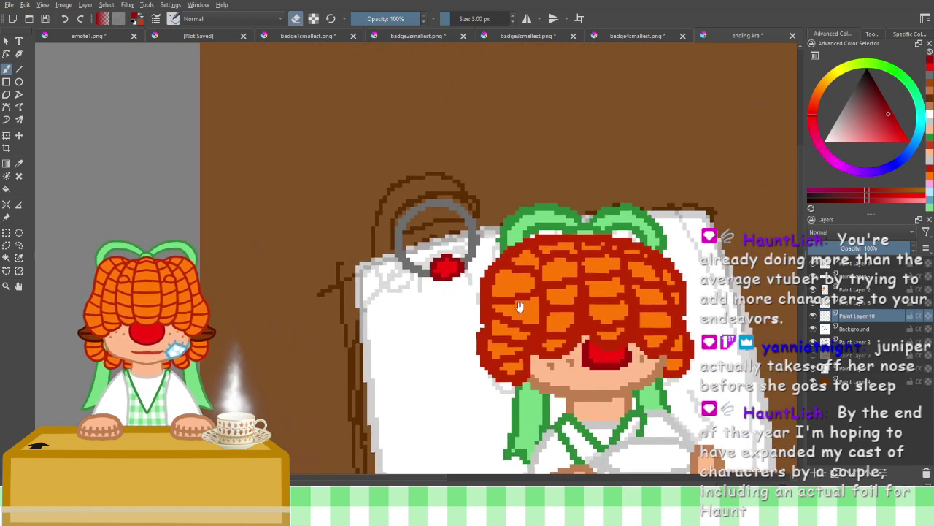
scroll(437, 270, "up", 4)
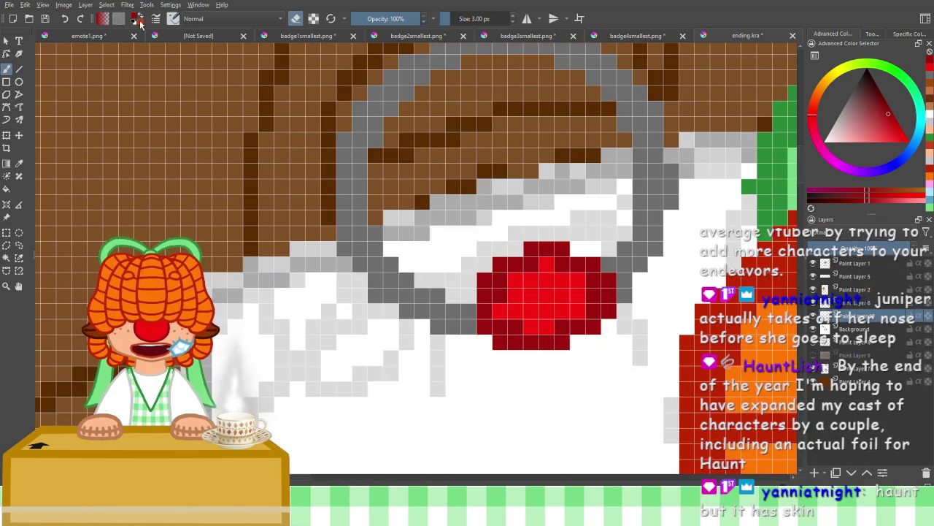
left_click_drag(547, 264, 561, 264)
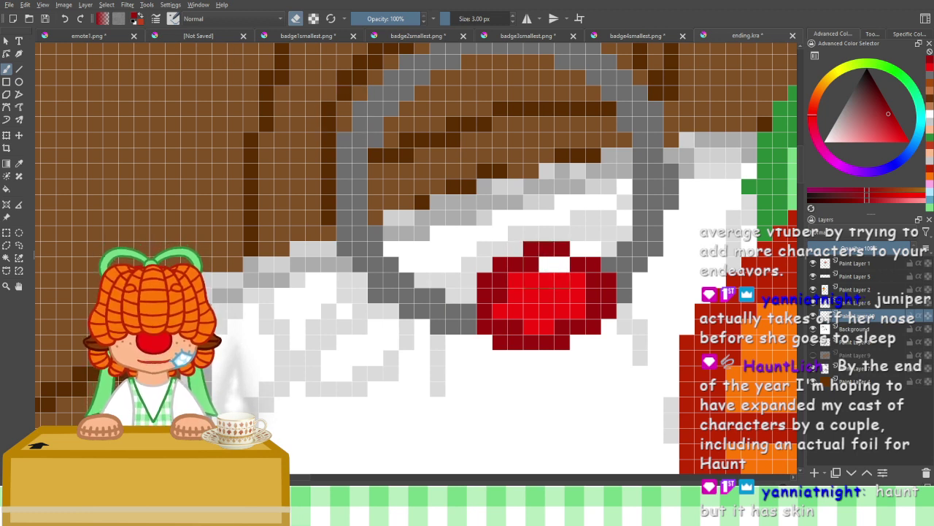
key("ctrl+z")
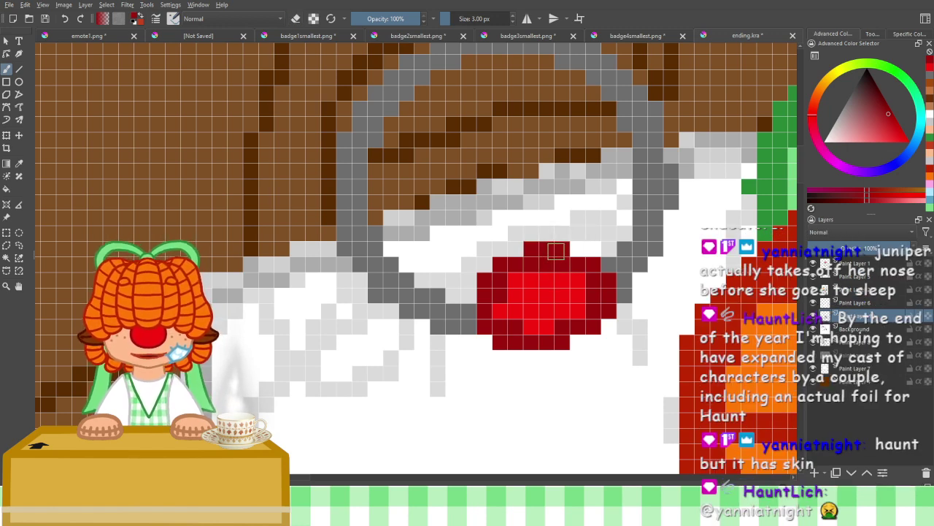
left_click(577, 250)
left_click(516, 248)
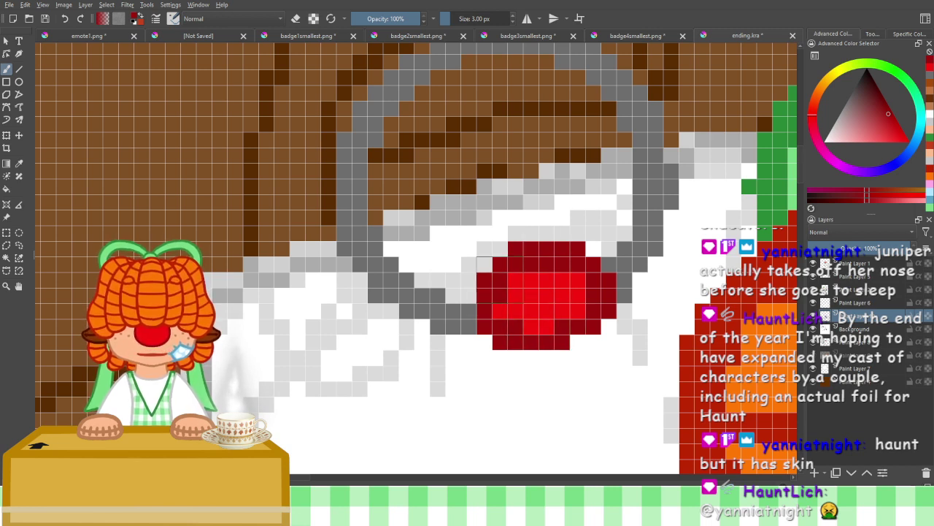
left_click(141, 18)
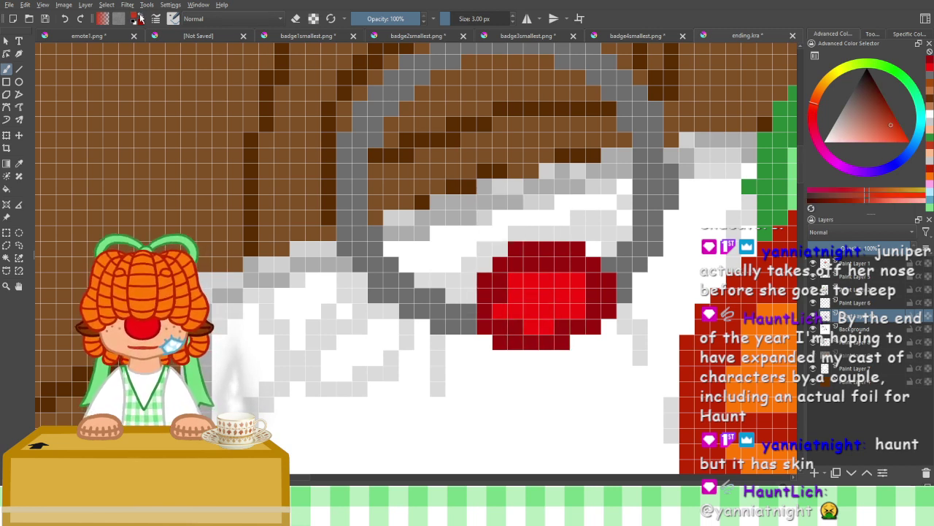
left_click(930, 69)
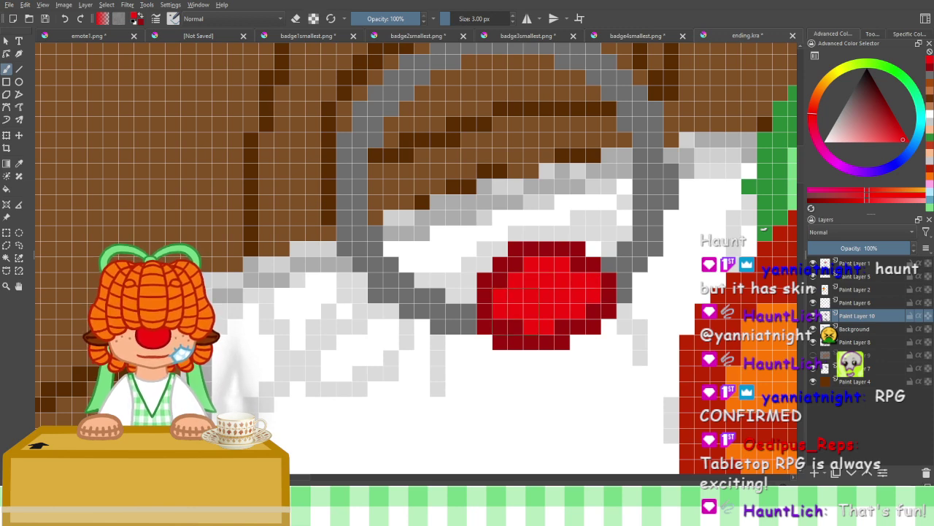
Check the layers' contents by toggling their visibility with the doll's cup in view, and make Paint Layer 5 active
key("minus")
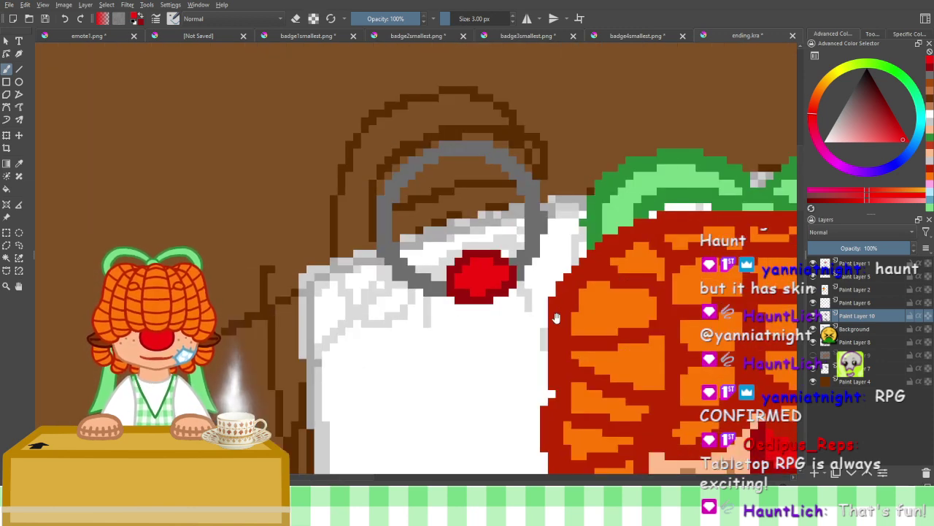
left_click_drag(668, 465, 511, 273)
key("minus")
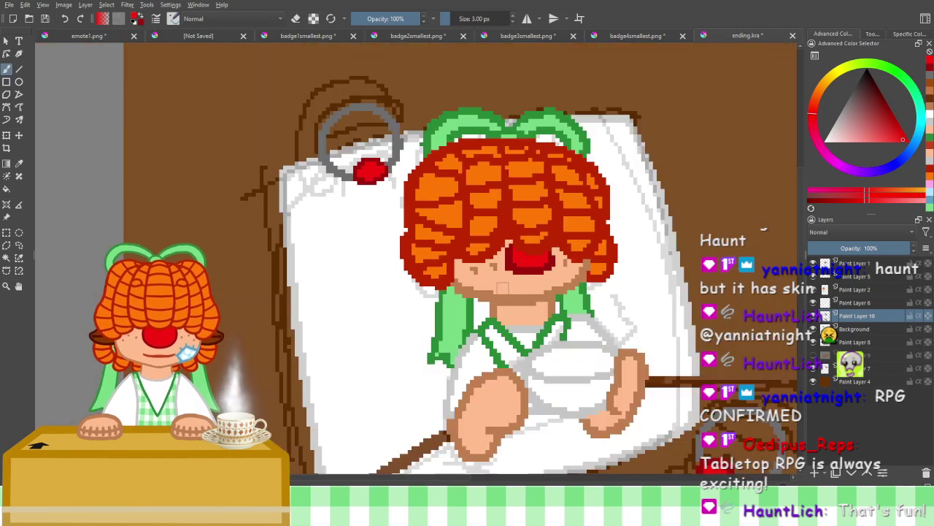
left_click_drag(557, 307, 542, 170)
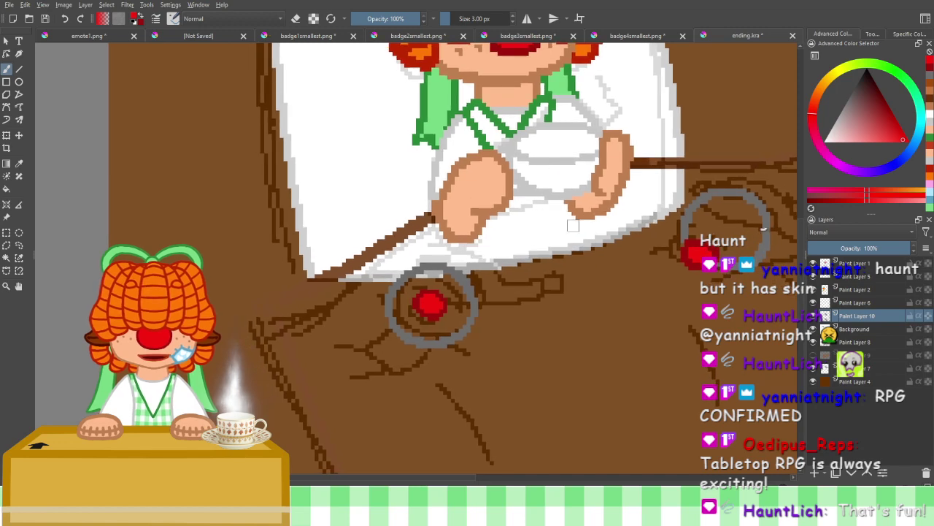
left_click_drag(554, 206, 511, 297)
key("plus")
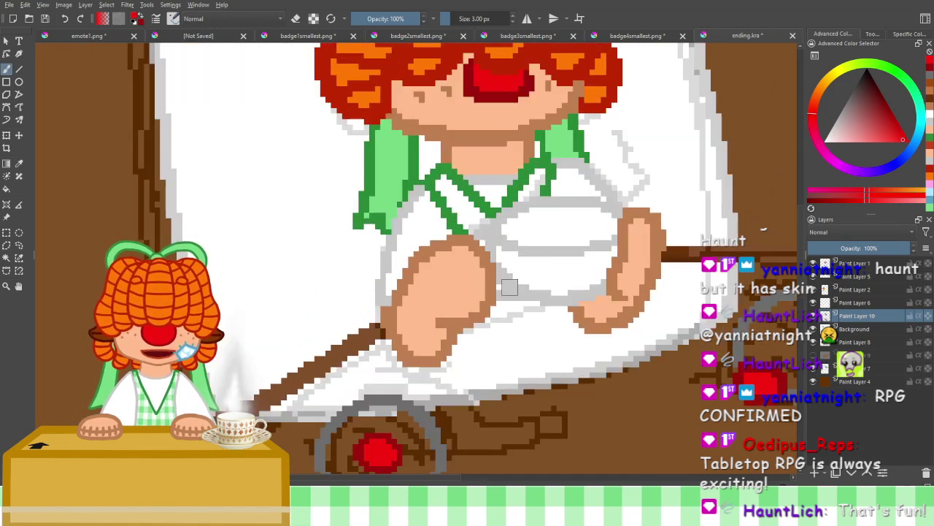
left_click(816, 292)
left_click(814, 291)
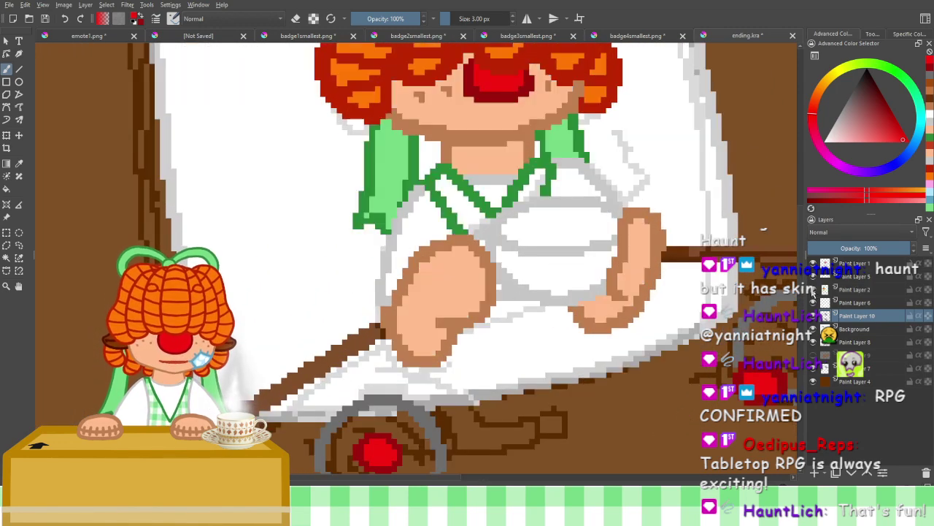
left_click(815, 317)
left_click(816, 317)
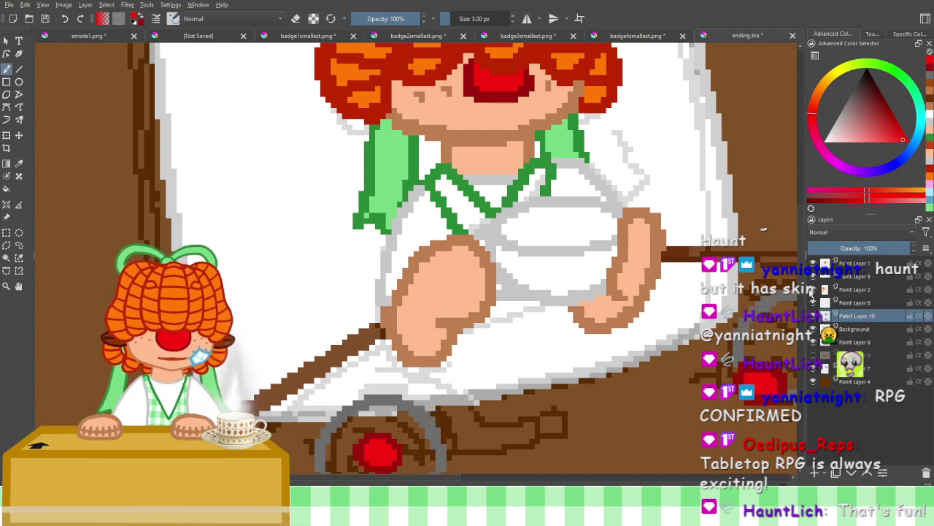
left_click(814, 291)
left_click(814, 291)
left_click(813, 277)
left_click(814, 276)
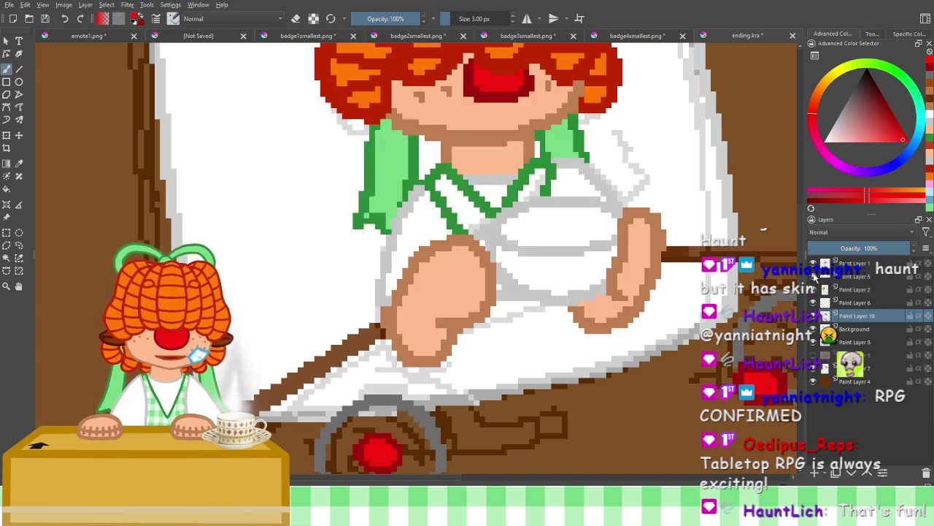
left_click(814, 277)
left_click(813, 278)
left_click(826, 277)
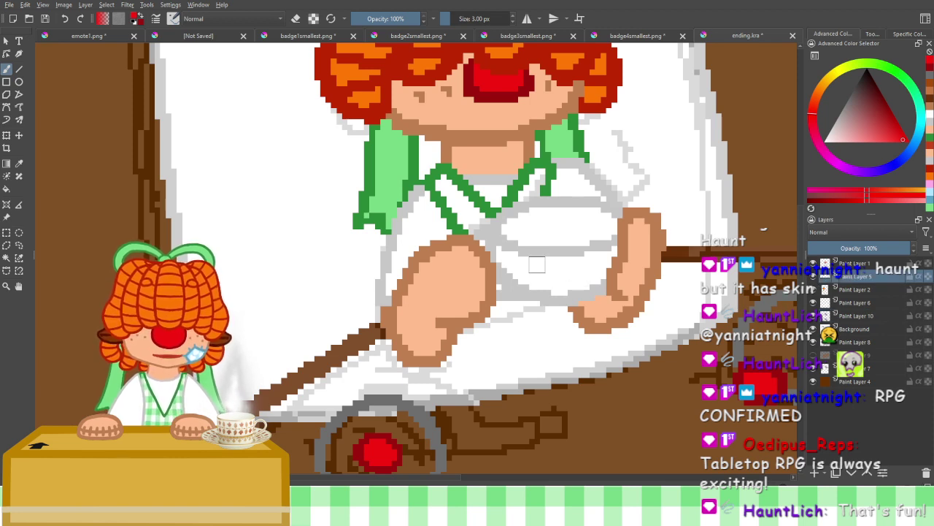
Choose the skin-outline brown and adjust it to a more saturated orange-brown for the tea
left_click(930, 106)
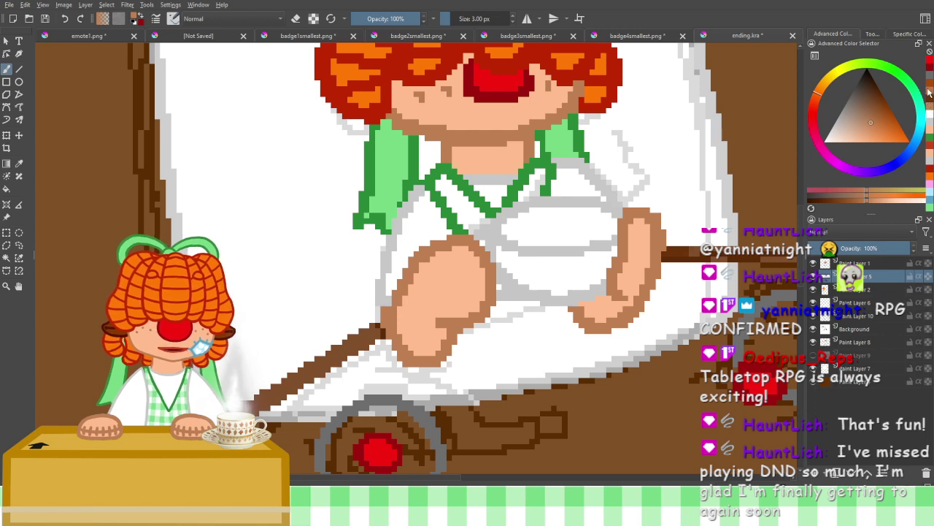
left_click(929, 96)
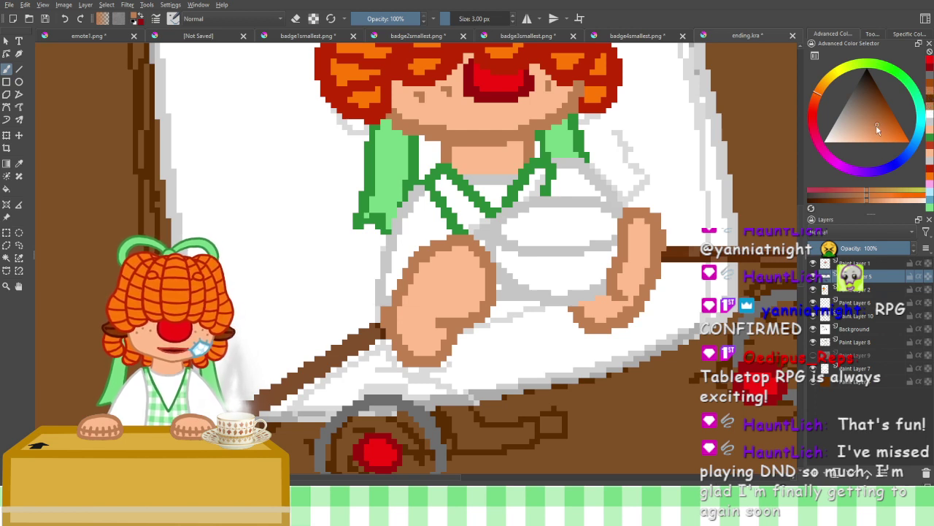
left_click(884, 121)
left_click(870, 121)
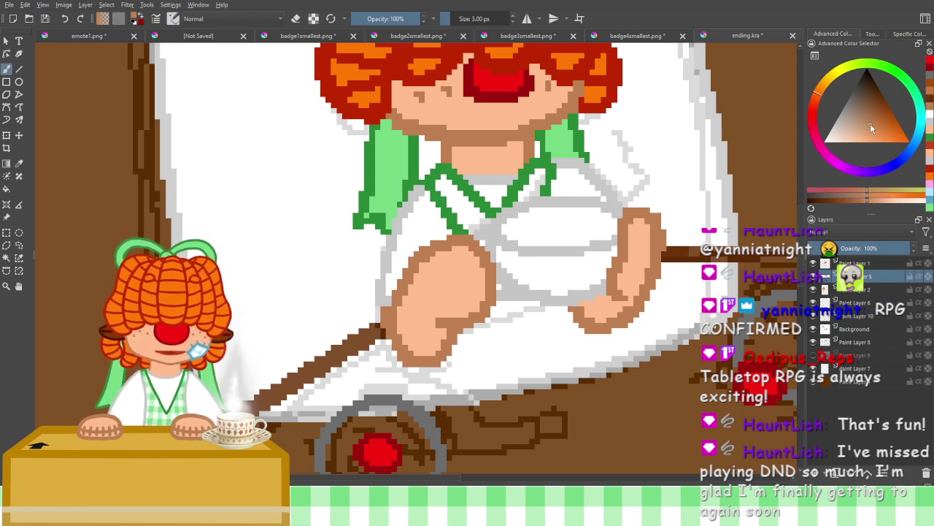
left_click(875, 129)
left_click(883, 132)
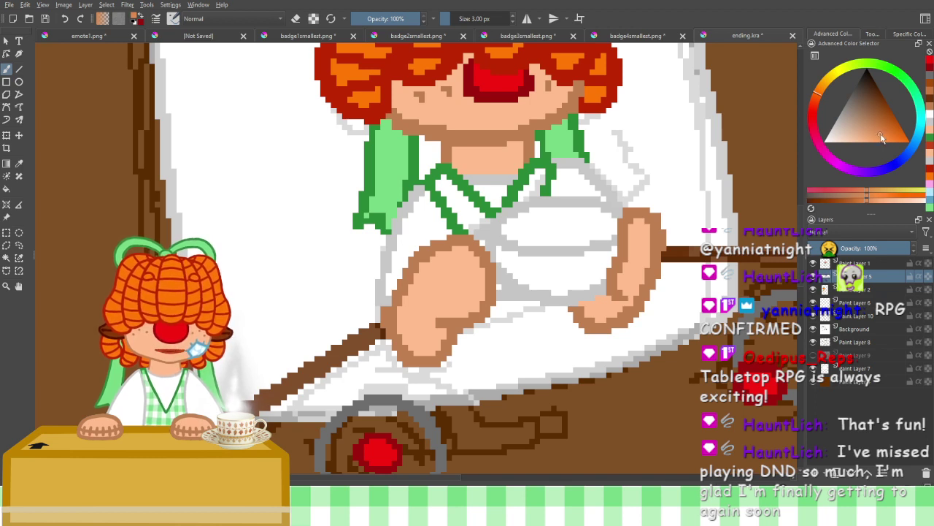
mouse_move(882, 130)
left_mouse_down()
mouse_move(877, 116)
mouse_move(890, 122)
left_mouse_up()
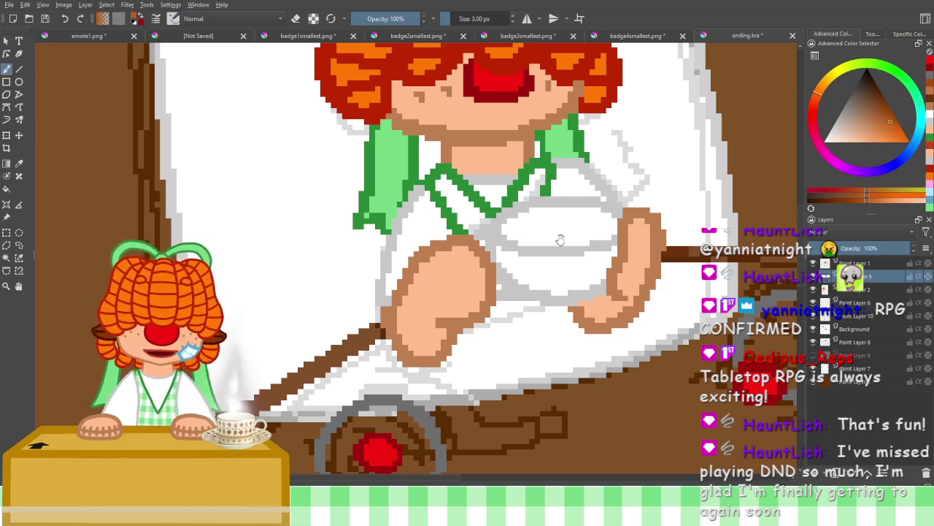
Paint a horizontal band of orange-brown tea across the opening of the doll's white cup
left_click_drag(560, 239, 484, 243)
scroll(461, 253, "up", 2)
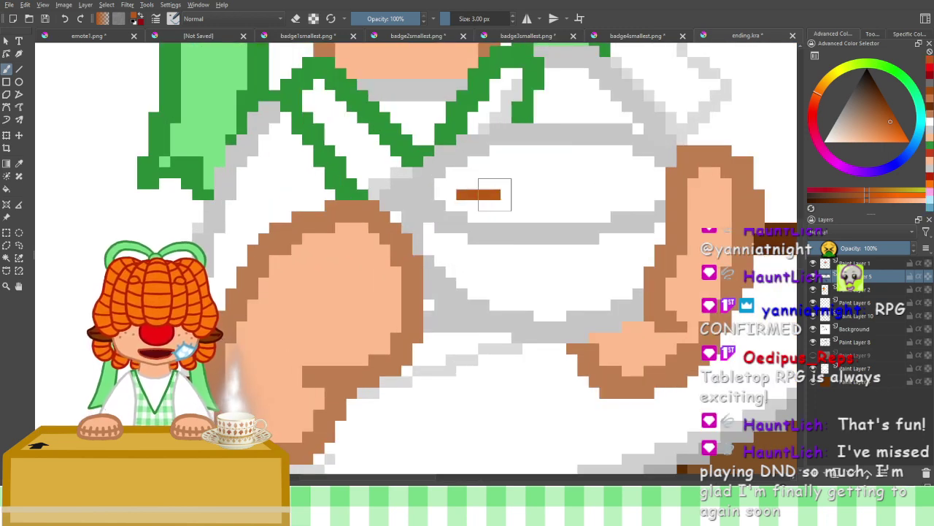
mouse_move(451, 205)
left_mouse_down()
mouse_move(547, 186)
mouse_move(661, 195)
left_mouse_up()
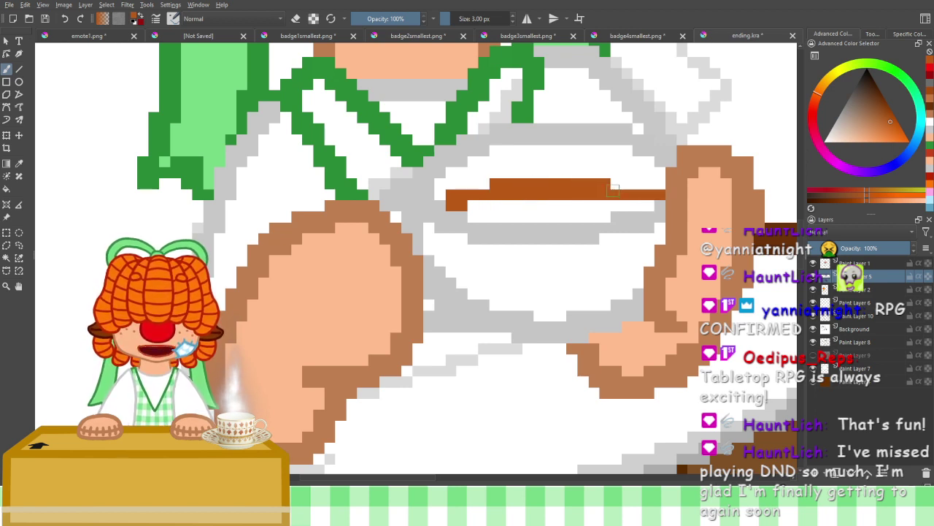
left_click(617, 185)
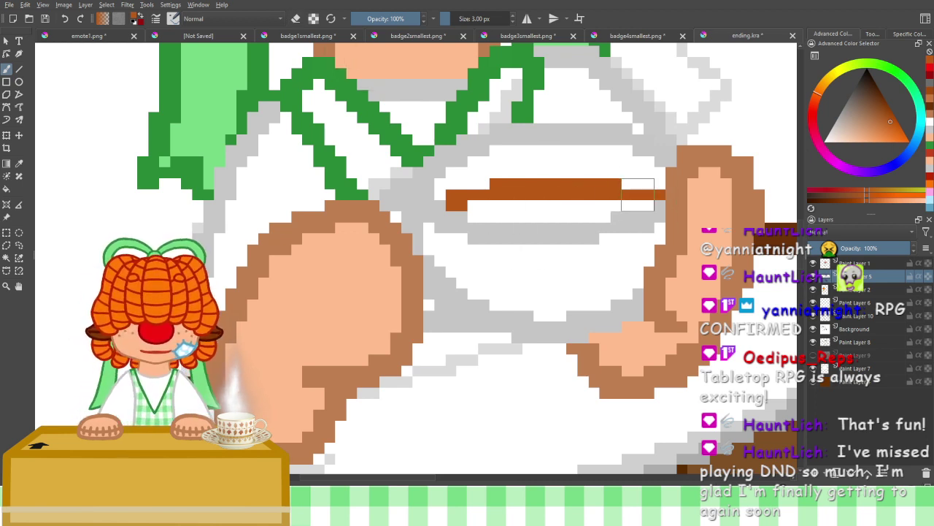
left_click(482, 206)
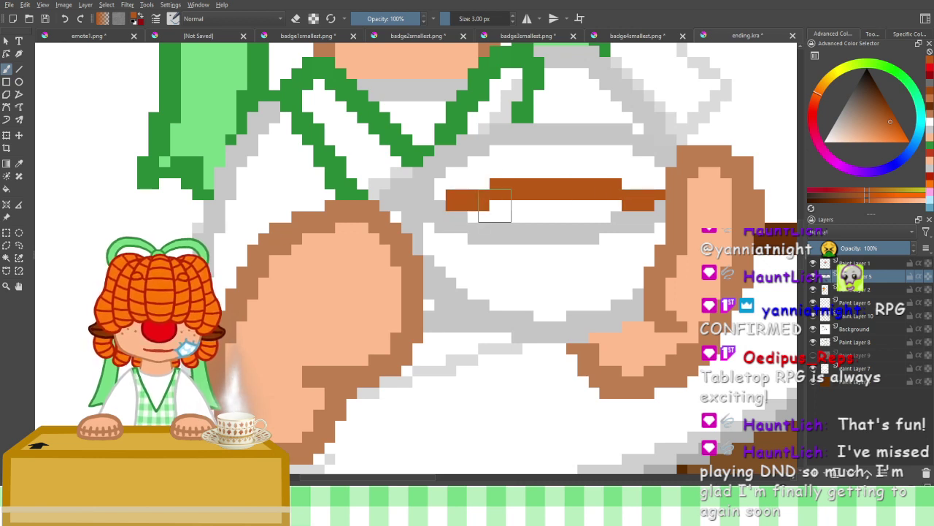
left_click_drag(501, 209, 605, 209)
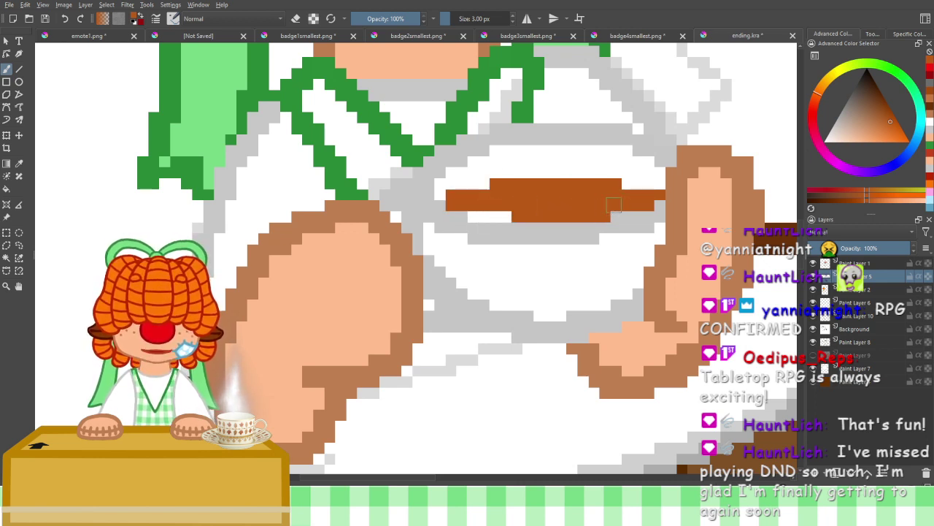
Extend the tea's upper and lower edges into a rounded oval, and trim its tip beside the hand with white
left_click_drag(484, 216, 503, 213)
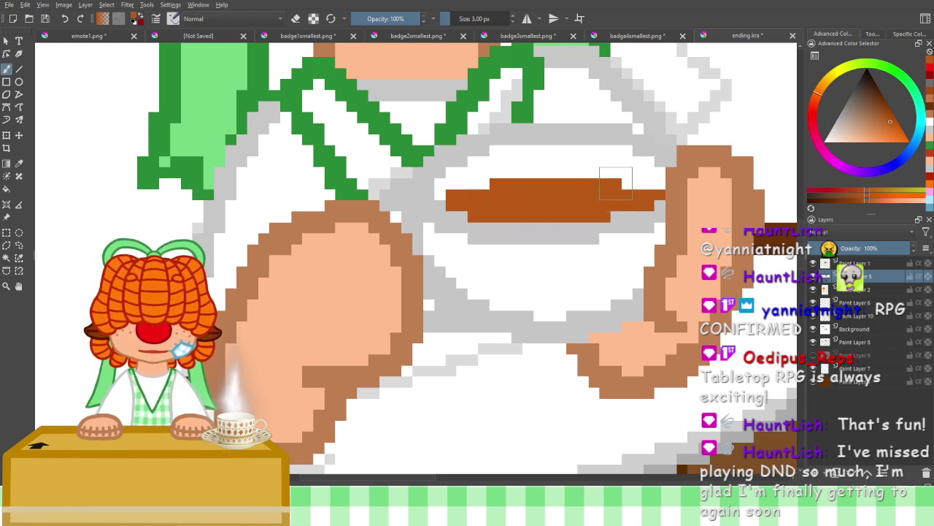
left_click(627, 184)
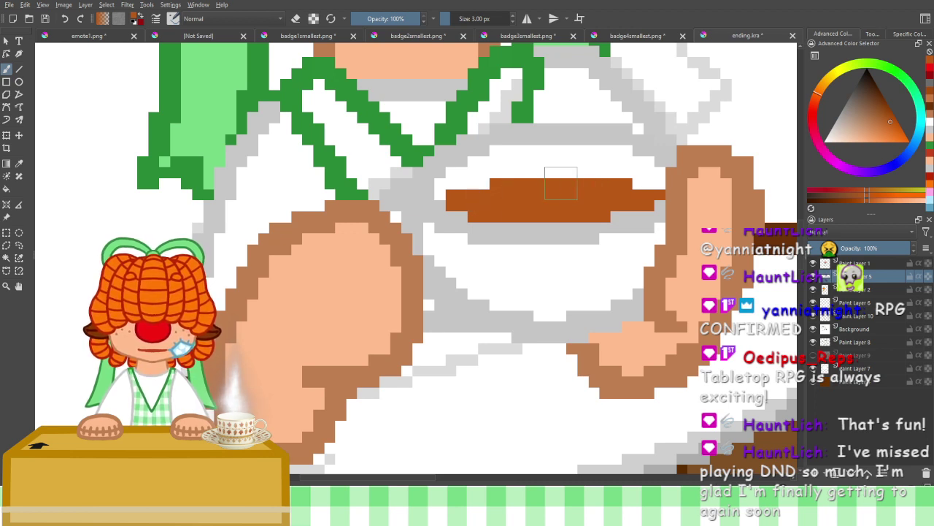
left_click_drag(596, 179, 539, 182)
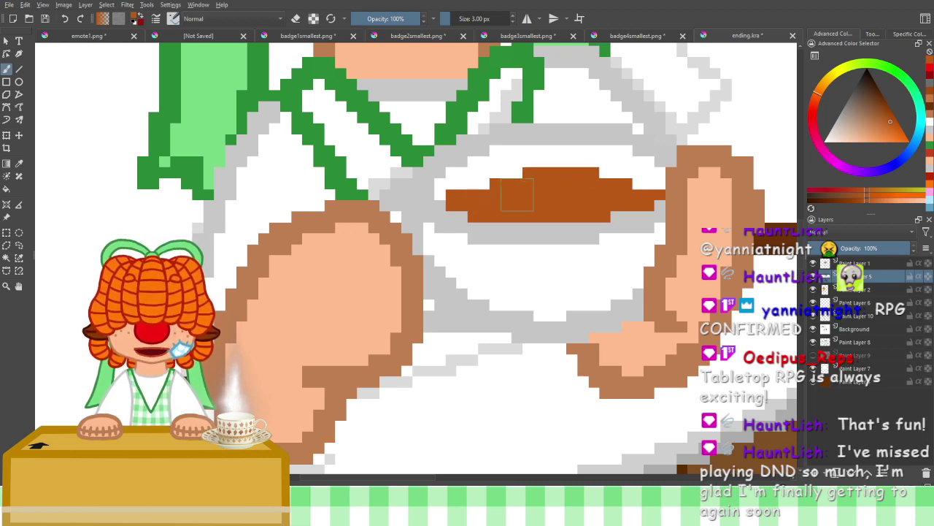
left_click(517, 173)
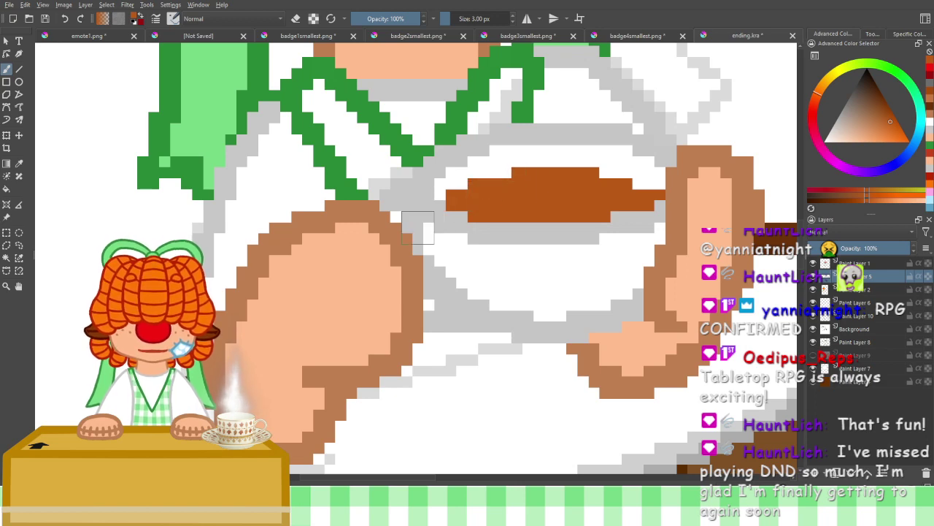
scroll(418, 227, "down", 5)
scroll(403, 245, "up", 5)
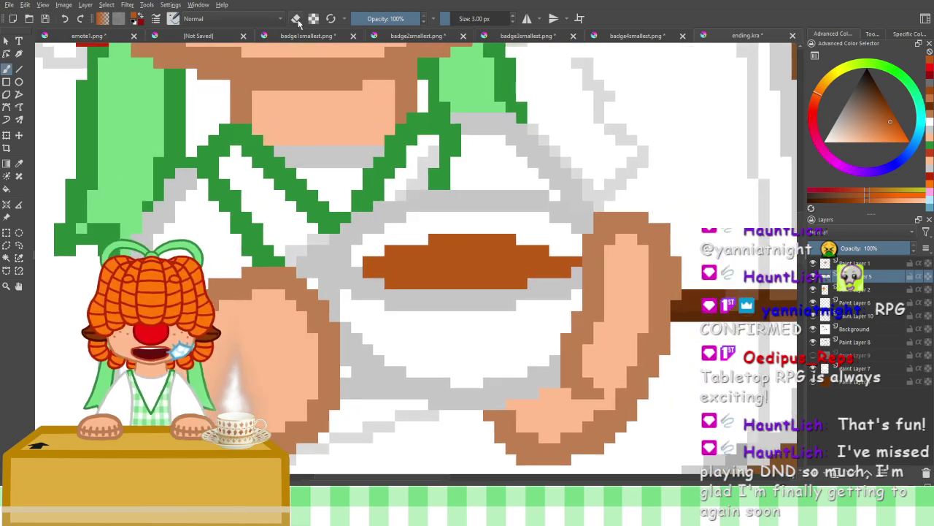
left_click(930, 127)
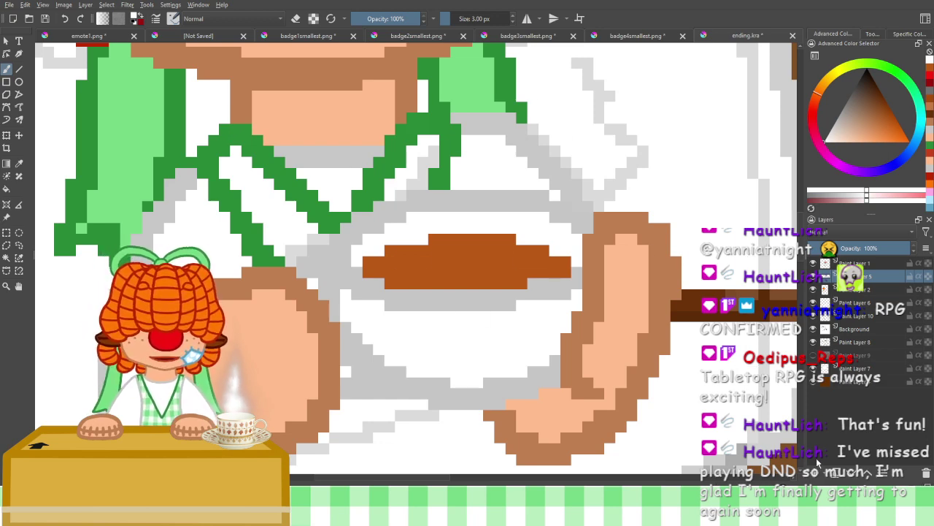
Mix a muted dusty pink and paint a small blossom on the front of the white cup
scroll(346, 199, "down", 2)
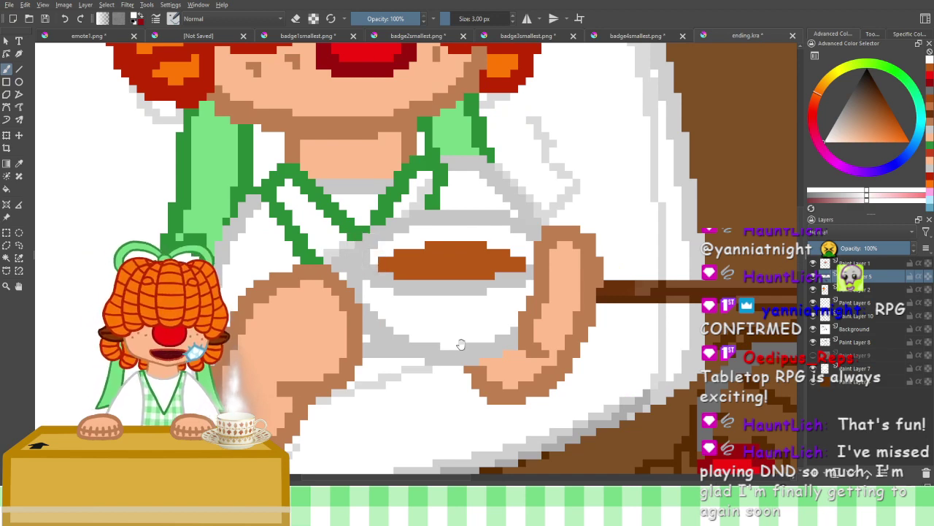
left_click_drag(473, 340, 490, 299)
left_click(930, 196)
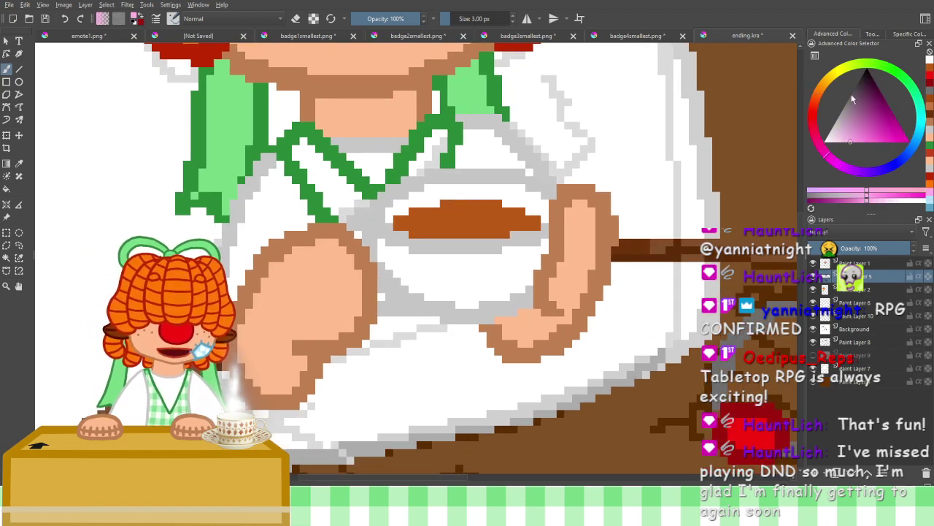
mouse_move(862, 141)
left_mouse_down()
mouse_move(872, 144)
mouse_move(863, 142)
left_mouse_up()
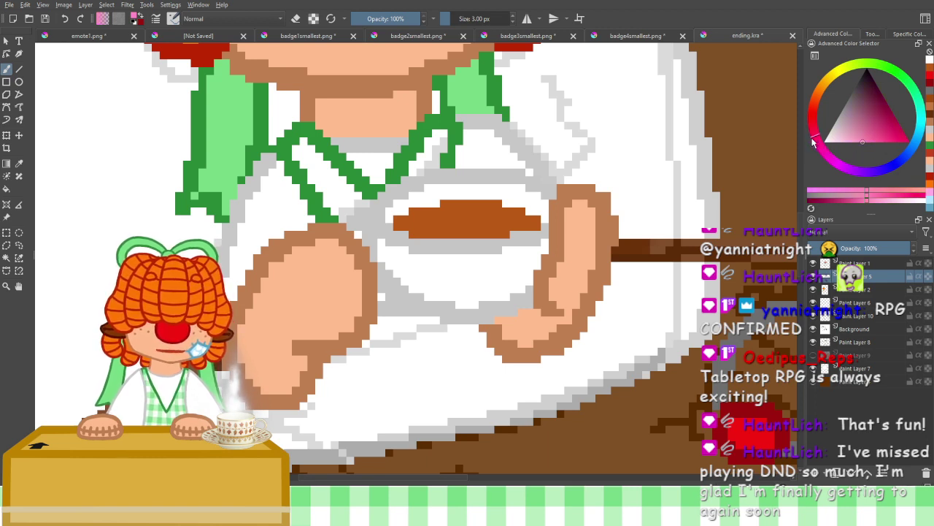
left_click_drag(861, 143, 861, 127)
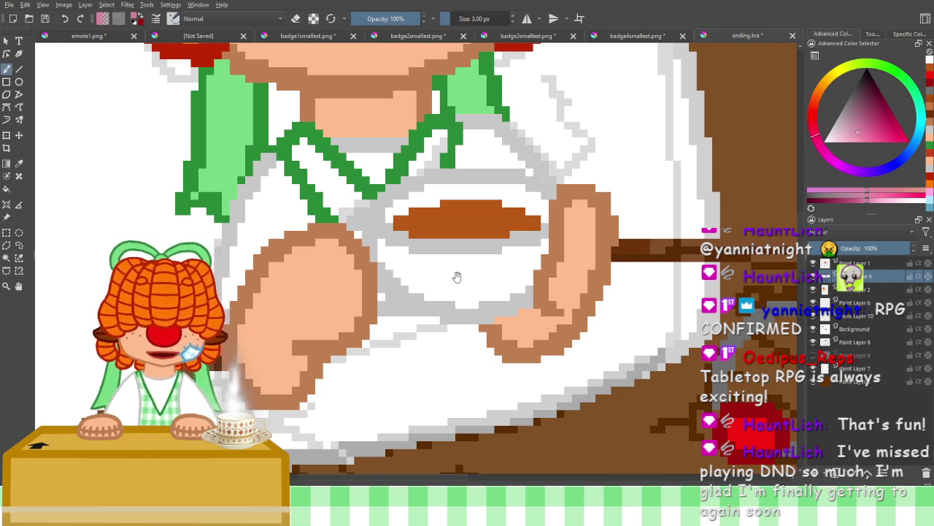
scroll(456, 277, "up", 4)
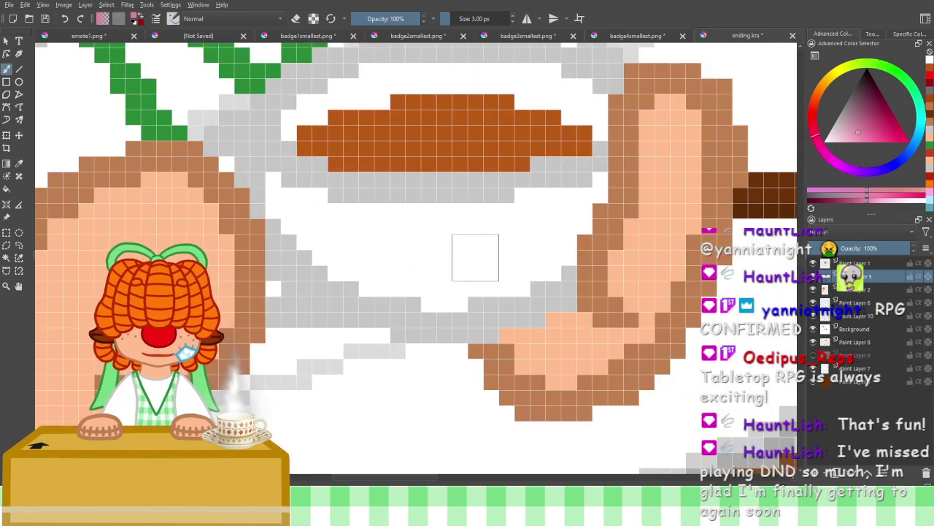
mouse_move(491, 242)
left_mouse_down()
mouse_move(519, 242)
mouse_move(494, 252)
mouse_move(517, 246)
mouse_move(505, 243)
mouse_move(518, 256)
mouse_move(505, 242)
mouse_move(503, 257)
mouse_move(512, 257)
mouse_move(506, 241)
mouse_move(522, 241)
mouse_move(519, 257)
mouse_move(523, 230)
left_mouse_up()
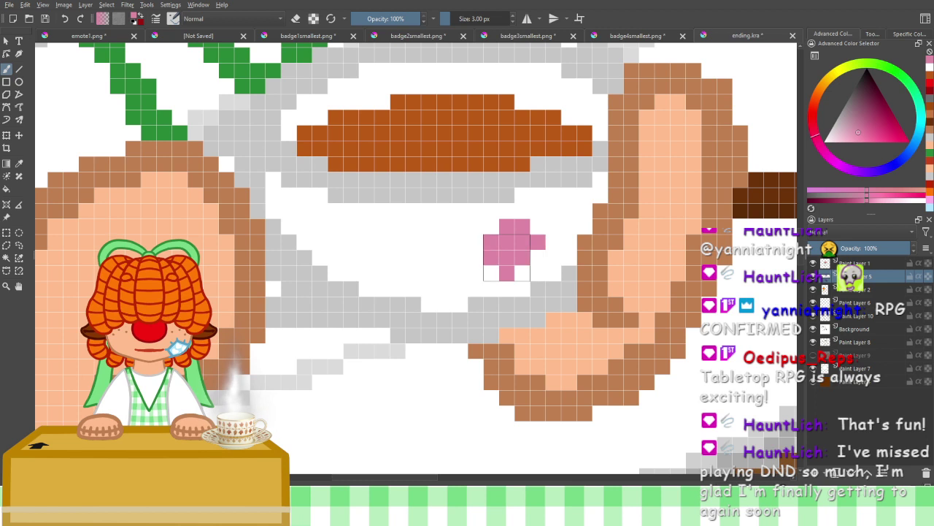
Mix a dark muted green and paint a wavy stem from the pink blossom across the front of the cup
left_click(929, 153)
left_click_drag(876, 111, 866, 98)
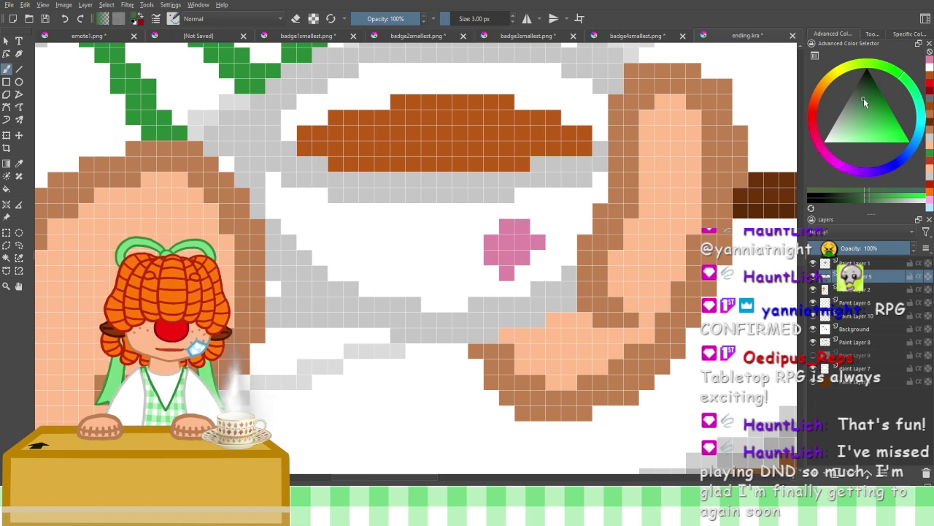
left_click_drag(491, 226, 476, 227)
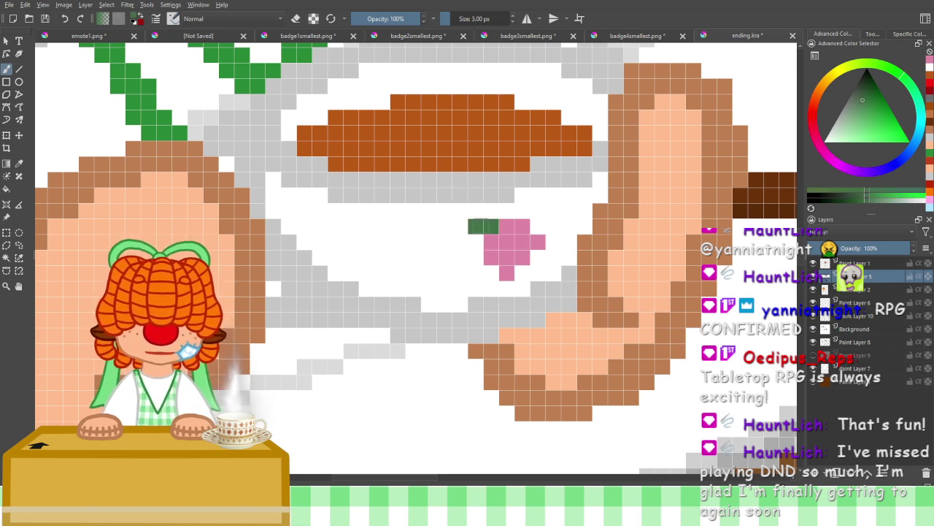
left_click(460, 226)
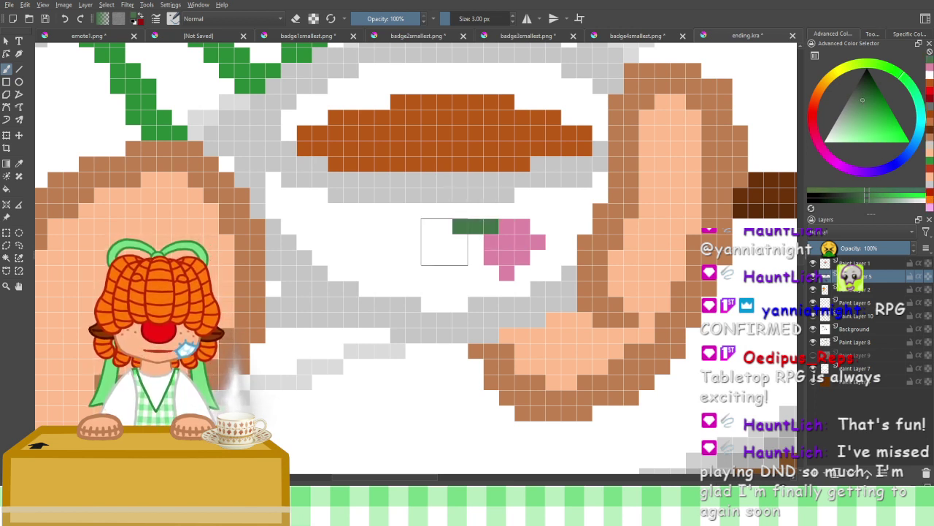
left_click(444, 242)
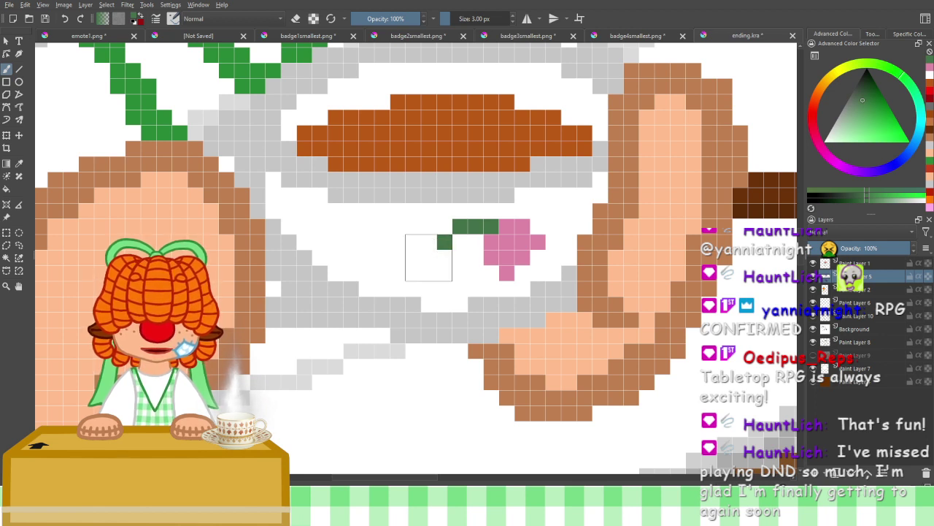
left_click_drag(428, 257, 397, 257)
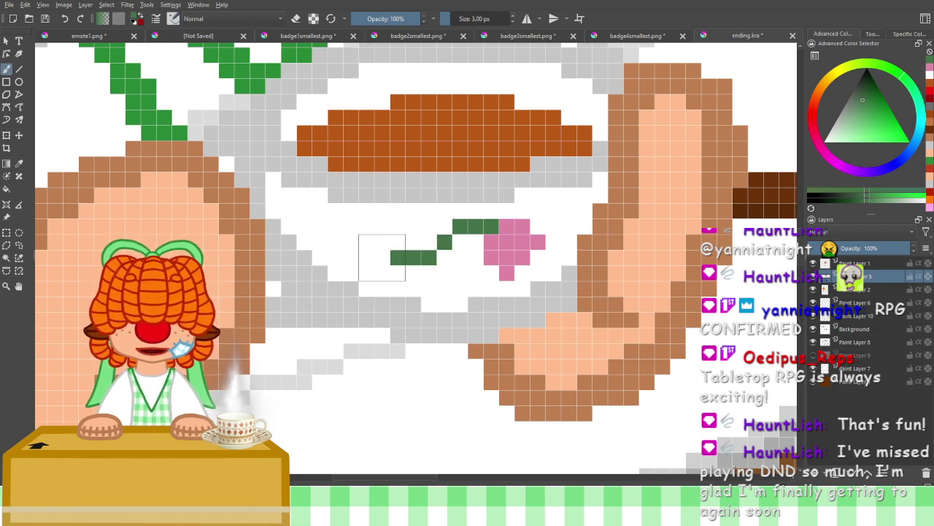
left_click(381, 257)
left_click(366, 241)
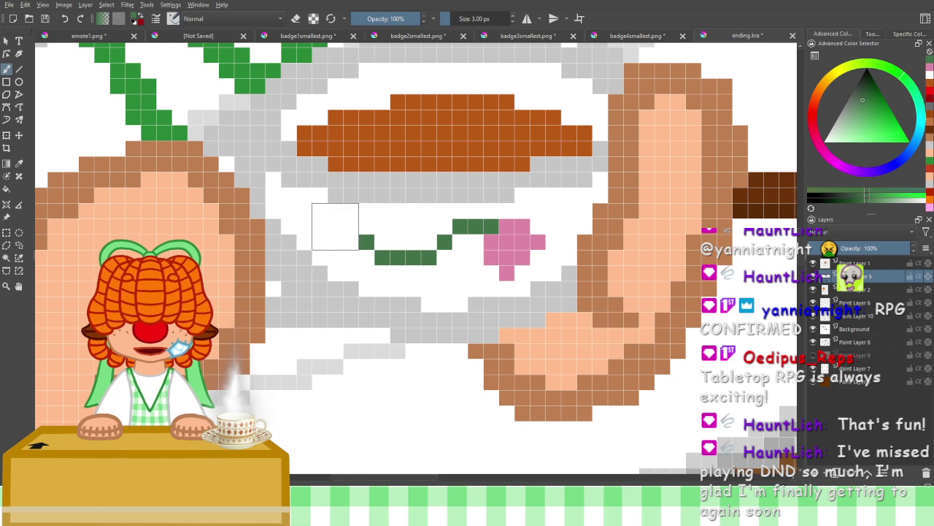
left_click(350, 226)
left_click(335, 226)
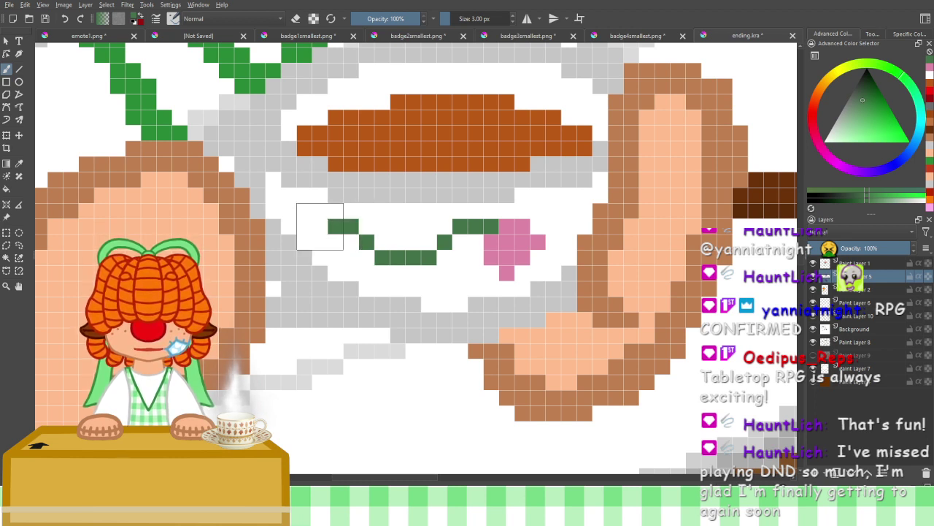
left_click(398, 226)
left_click(413, 226)
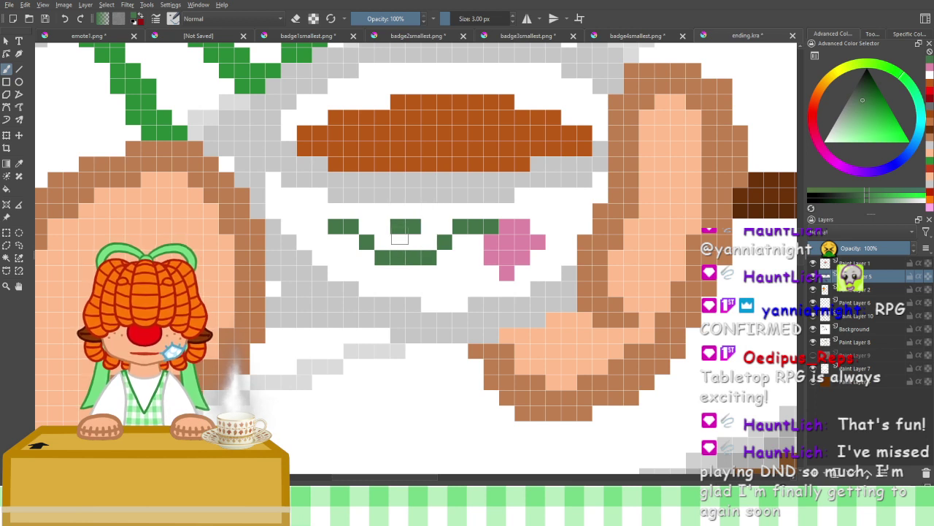
left_click(413, 241)
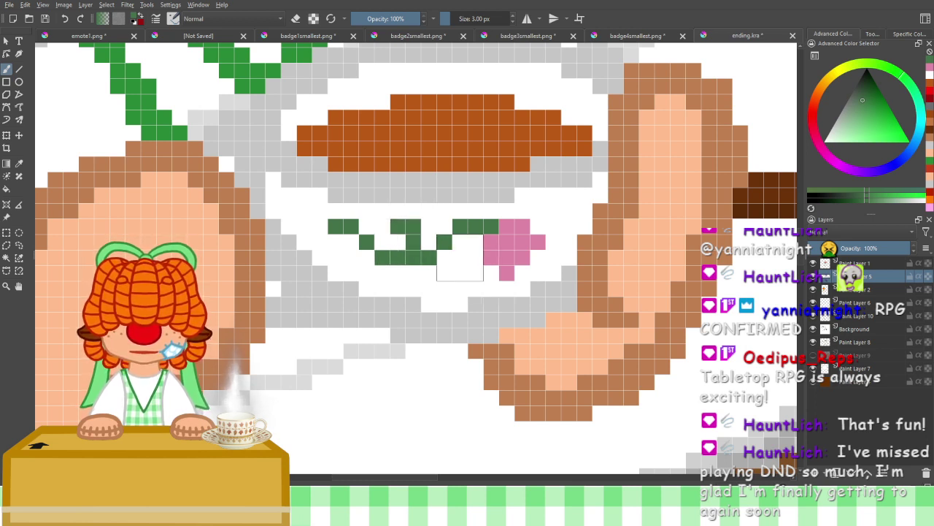
left_click(460, 241)
left_click(460, 257)
key("ctrl+z")
key("ctrl+z")
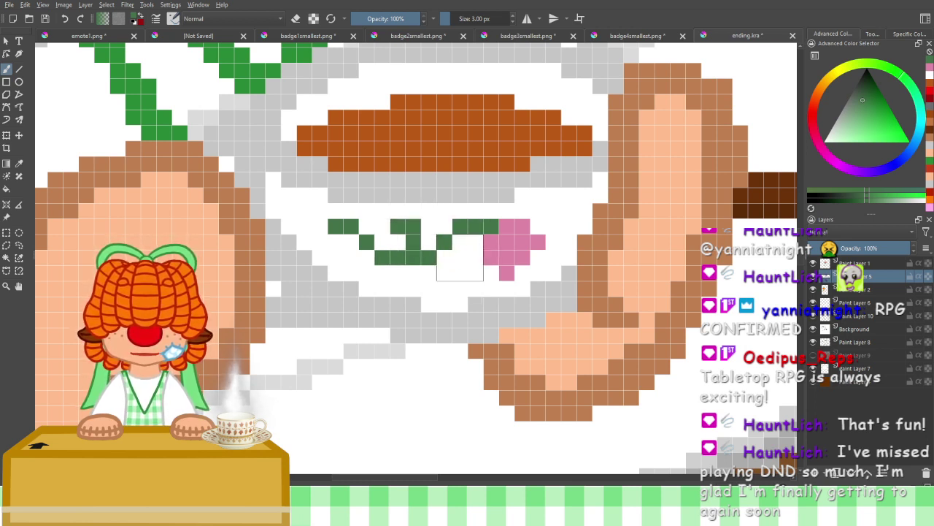
key("ctrl+z")
key("ctrl+z")
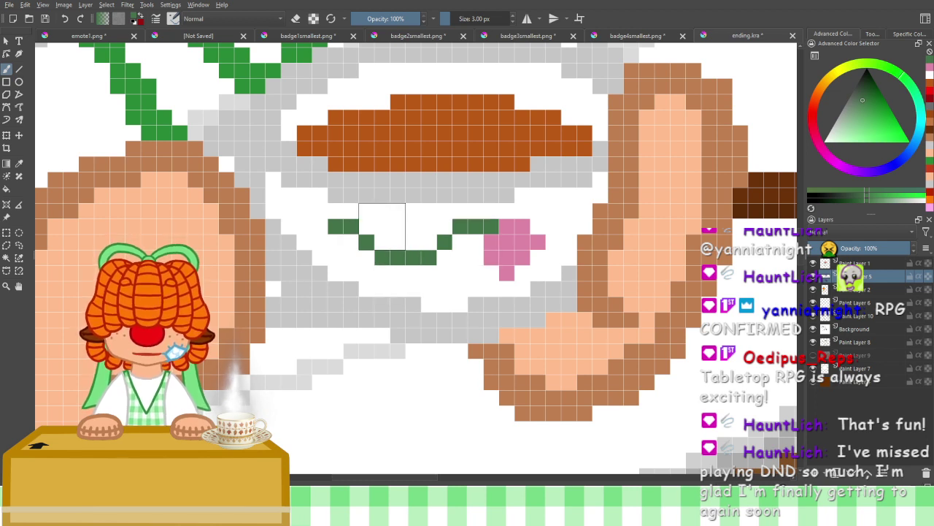
left_click(381, 226)
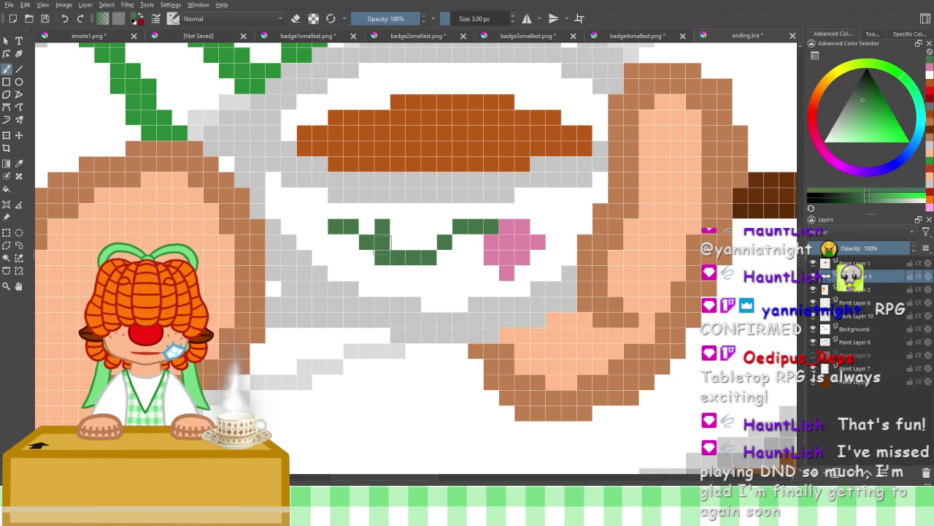
key("ctrl+z")
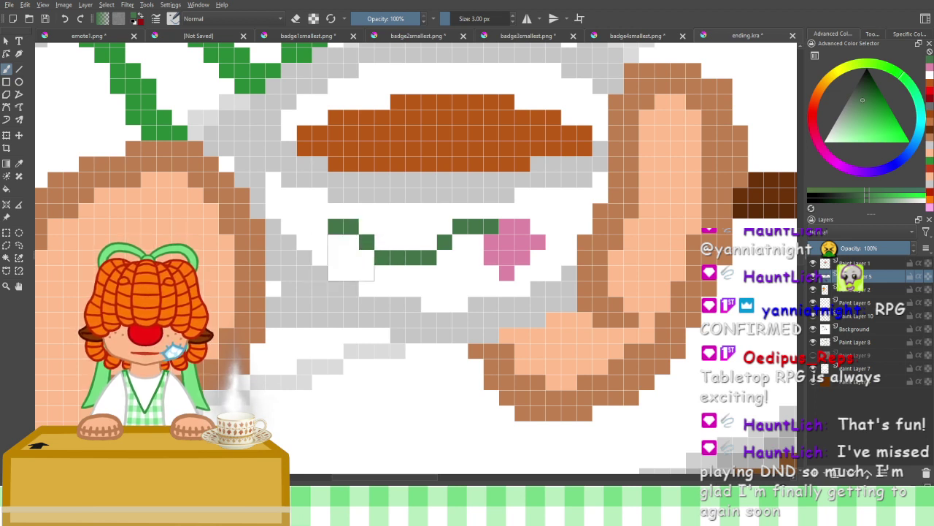
Add a small hooked green leaf above the stem's low middle section and a single green pixel below it
left_click(398, 226)
mouse_move(399, 229)
left_mouse_down()
mouse_move(390, 233)
mouse_move(396, 227)
left_mouse_up()
left_click_drag(428, 264, 428, 273)
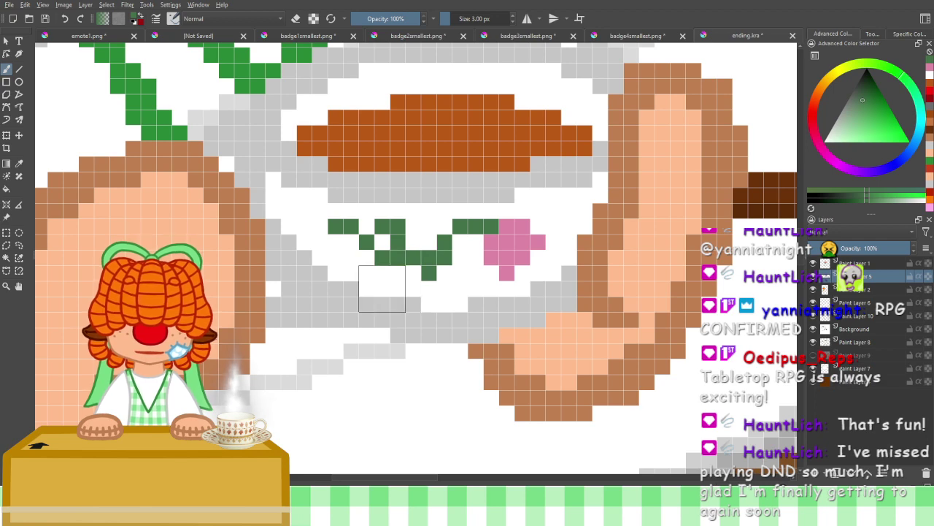
scroll(382, 288, "down", 4)
scroll(300, 220, "up", 4)
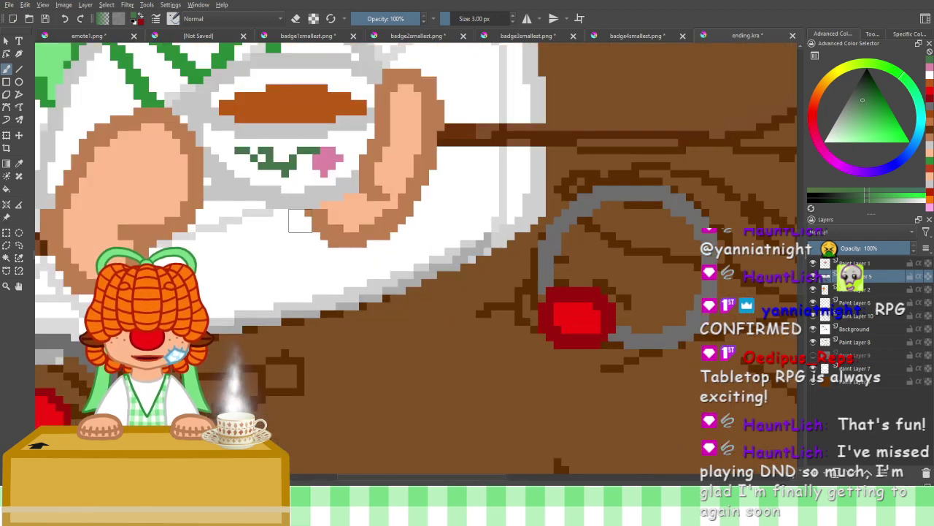
scroll(299, 221, "down", 4)
scroll(430, 309, "up", 2)
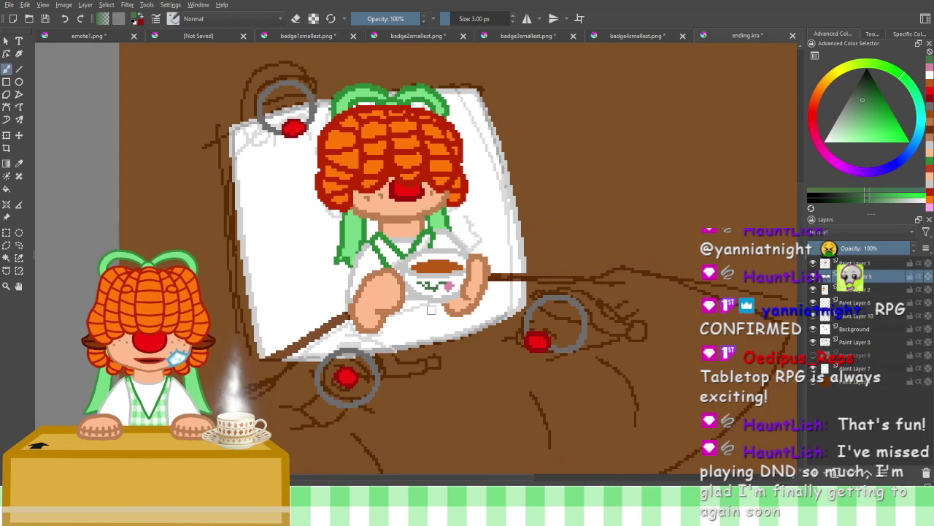
scroll(431, 309, "up", 5)
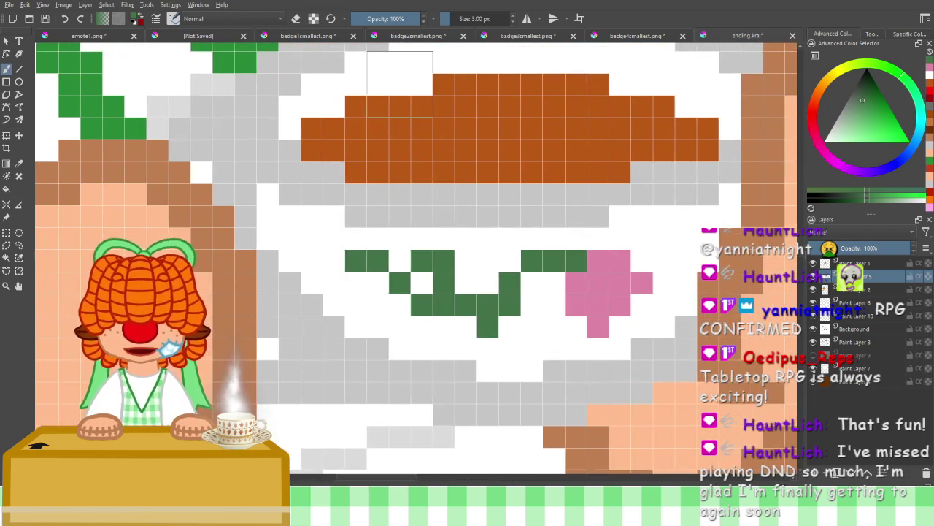
Flip the upper leaf's hook towards the blossom by covering its tip pixel with white and adding a green one on the opposite side
left_click(931, 76)
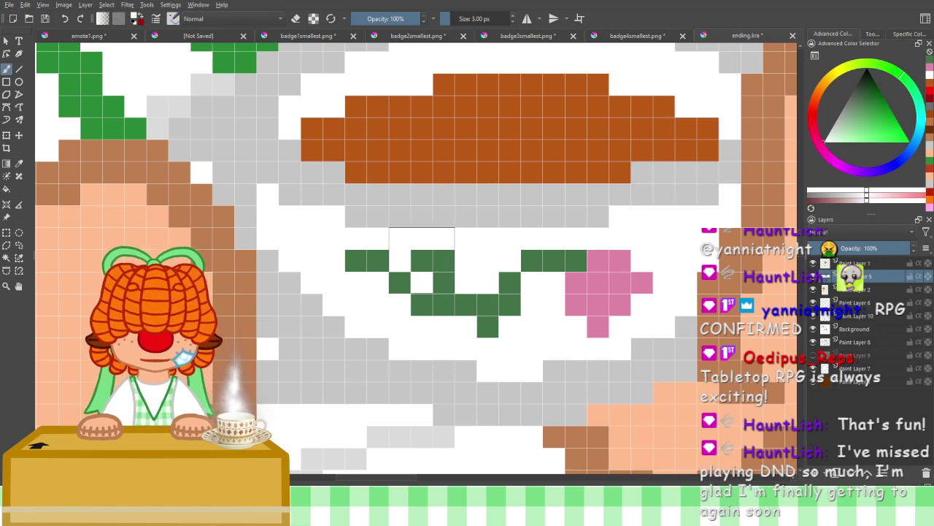
left_click(422, 260)
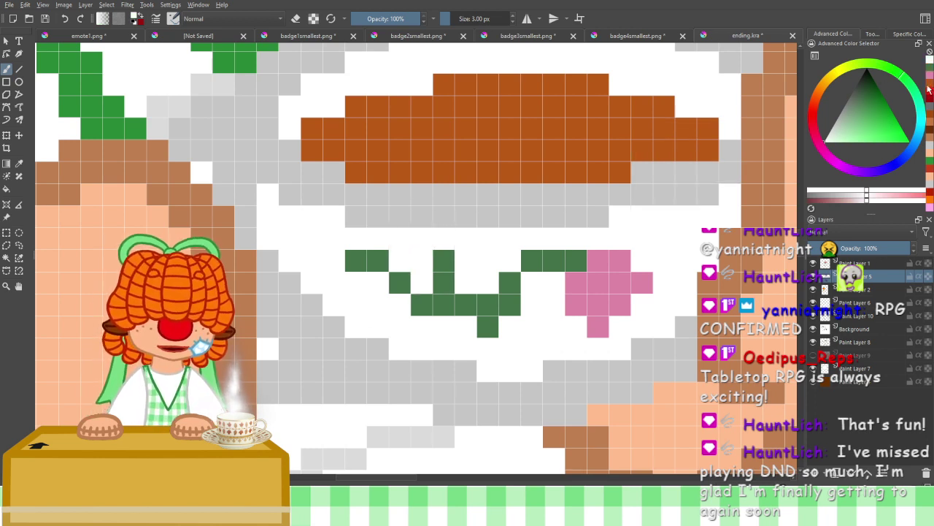
left_click(930, 70)
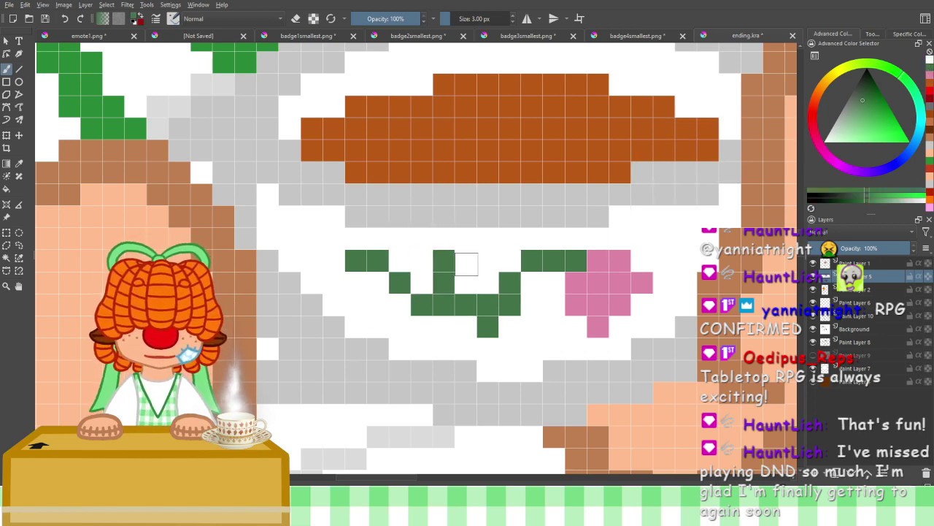
left_click(465, 261)
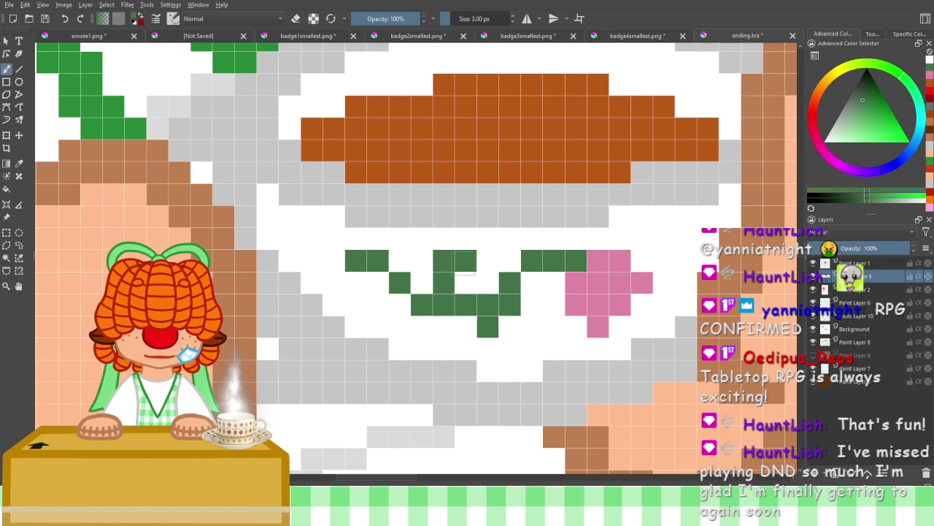
scroll(521, 217, "down", 2)
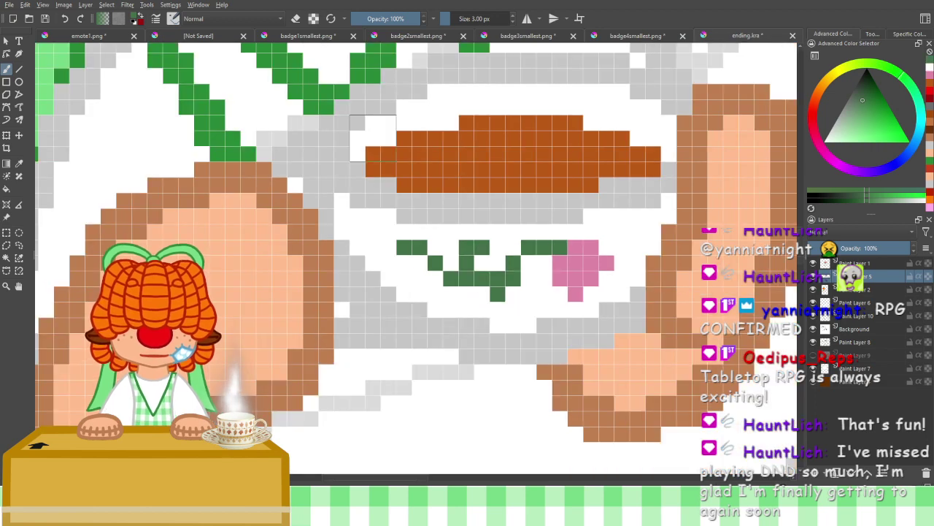
left_click(296, 19)
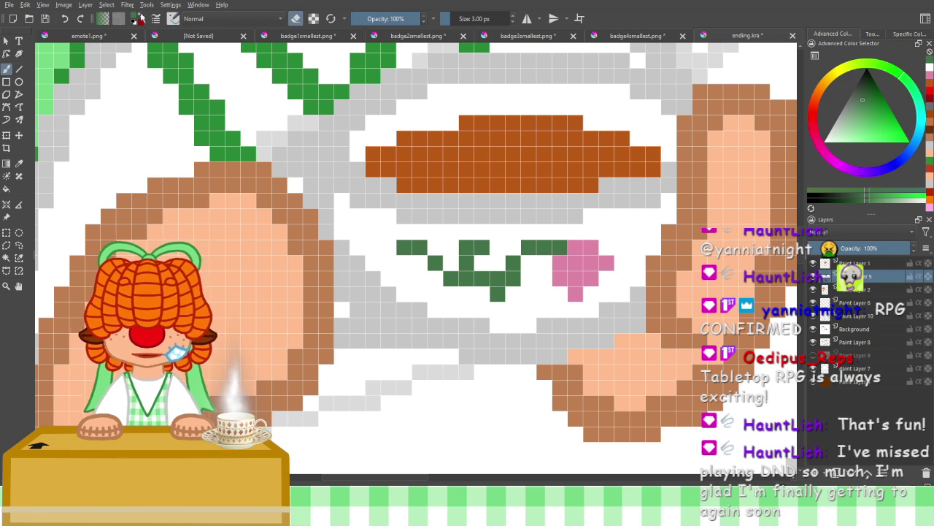
left_click(928, 72)
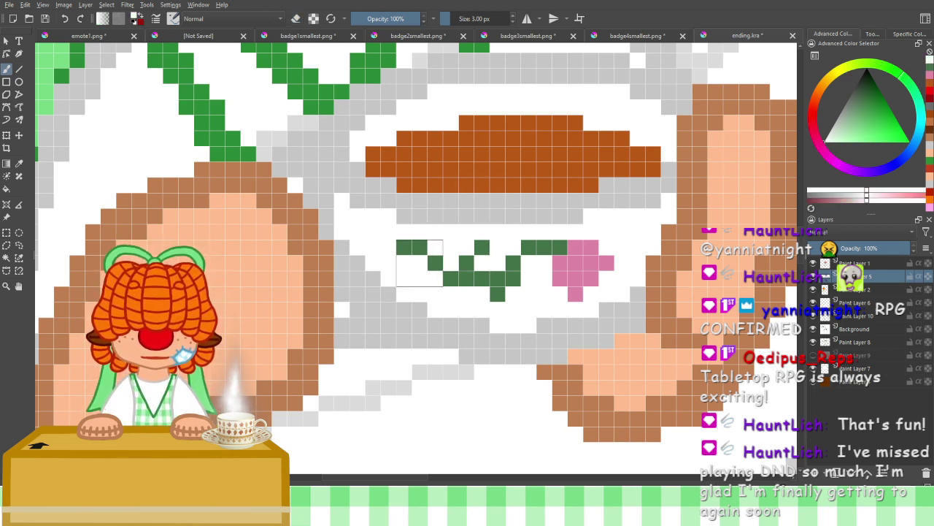
key("ctrl+z")
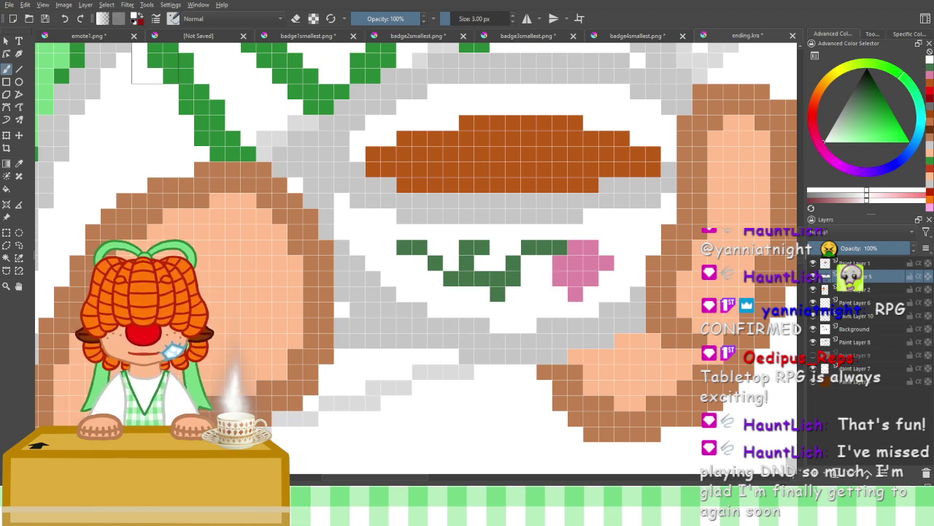
Mix a warm golden yellow for trimming the cup
scroll(329, 248, "down", 4)
scroll(305, 292, "down", 2)
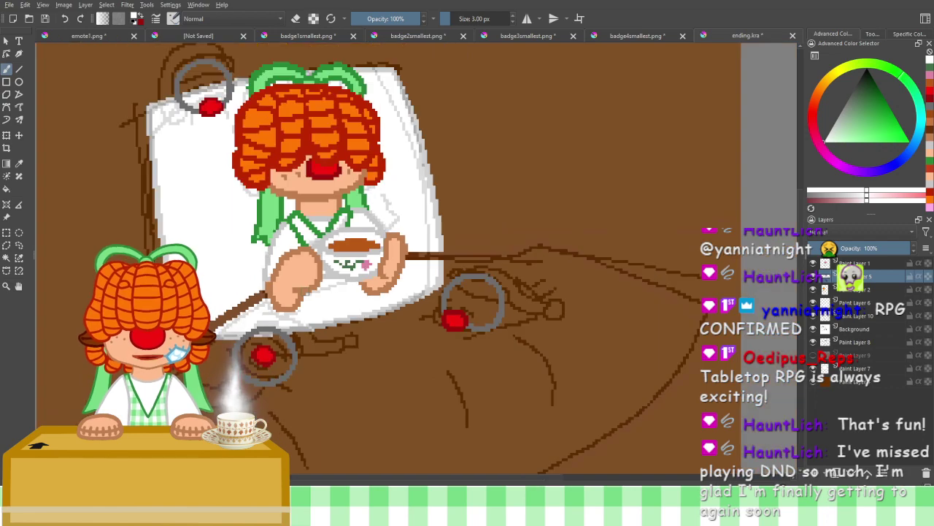
scroll(292, 303, "up", 5)
scroll(285, 315, "up", 3)
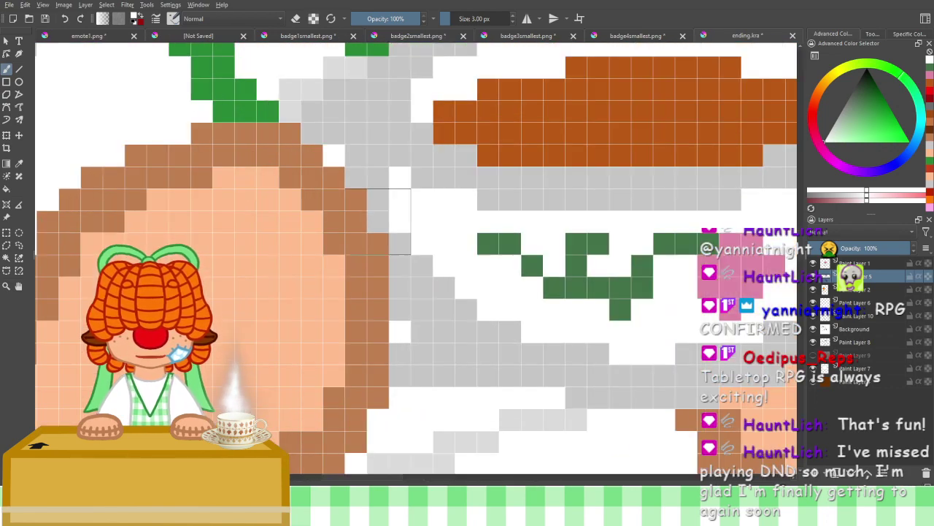
left_click_drag(365, 207, 46, 273)
scroll(207, 248, "down", 2)
scroll(252, 233, "down", 2)
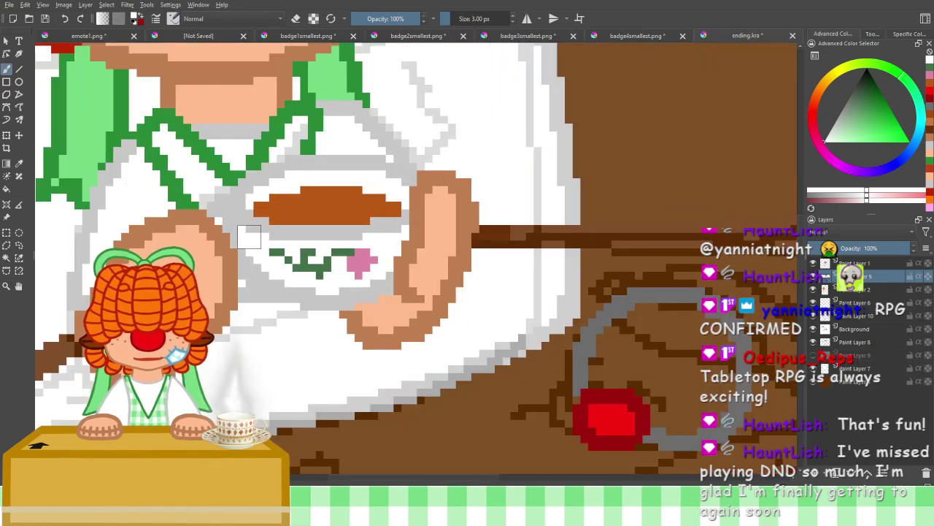
left_click(837, 82)
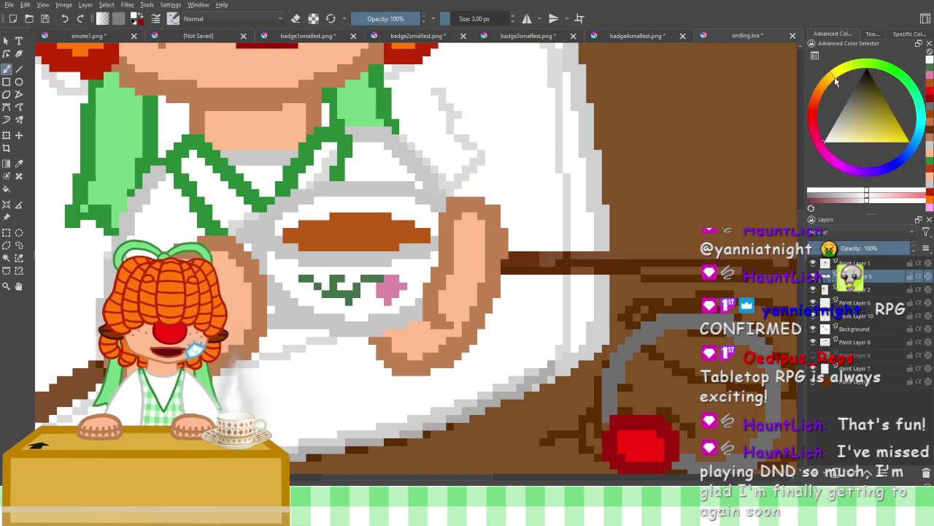
left_click_drag(831, 83, 826, 82)
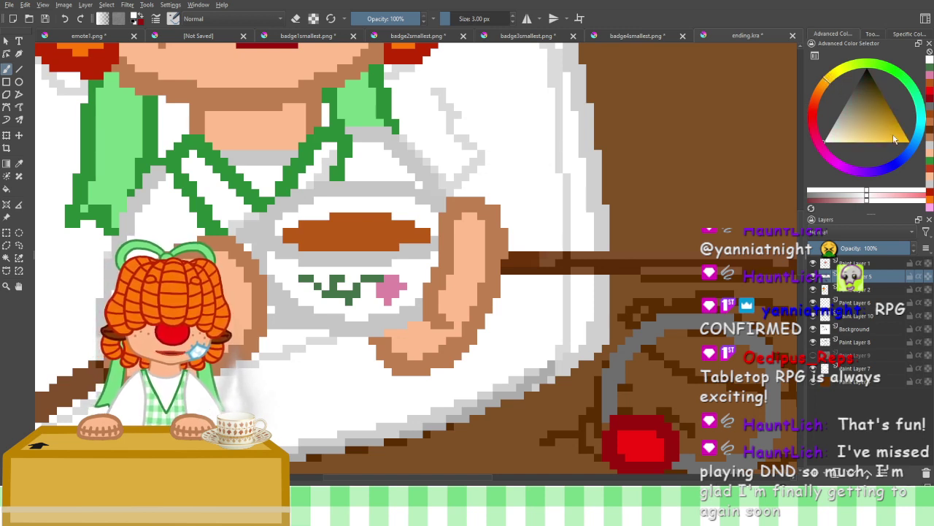
mouse_move(877, 145)
left_mouse_down()
mouse_move(862, 144)
mouse_move(885, 143)
left_mouse_up()
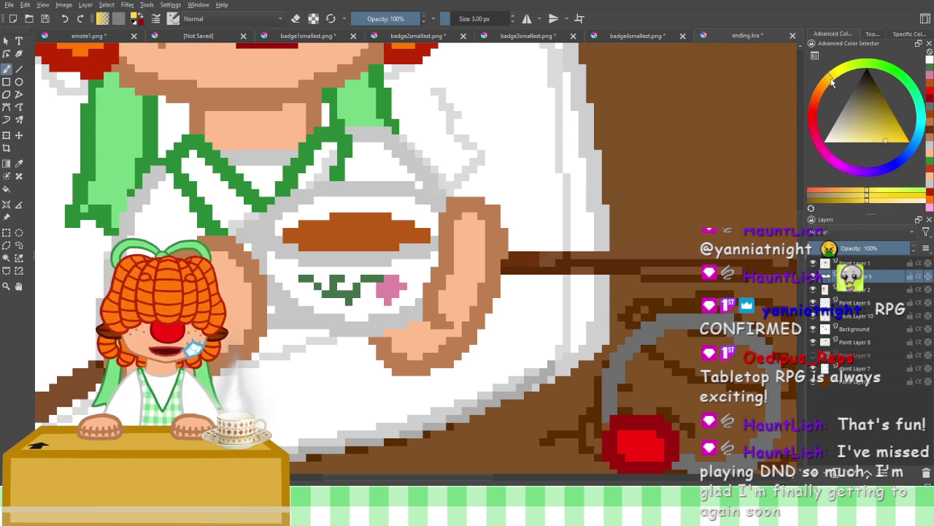
Paint a thin curved yellow band along the underside of the cup's grey rim, from the raised hand to the opposite edge
left_click(433, 254)
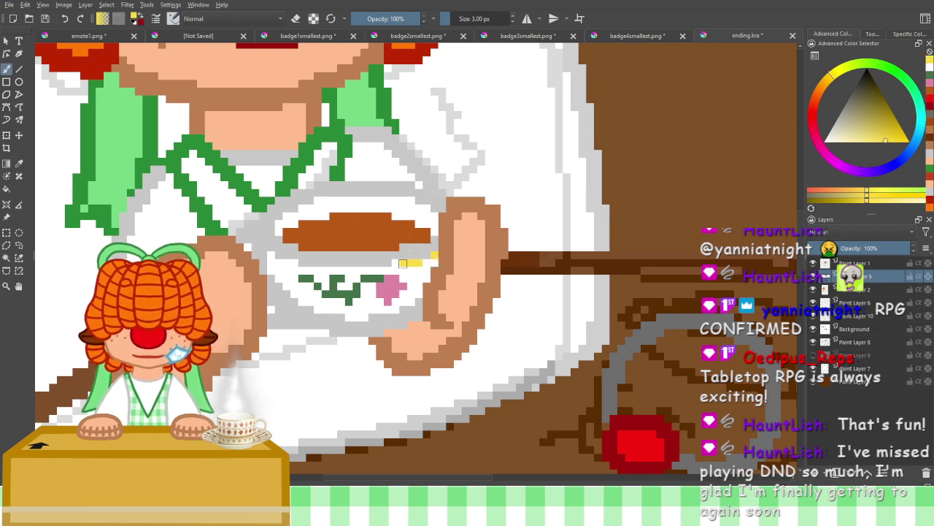
left_click(425, 262)
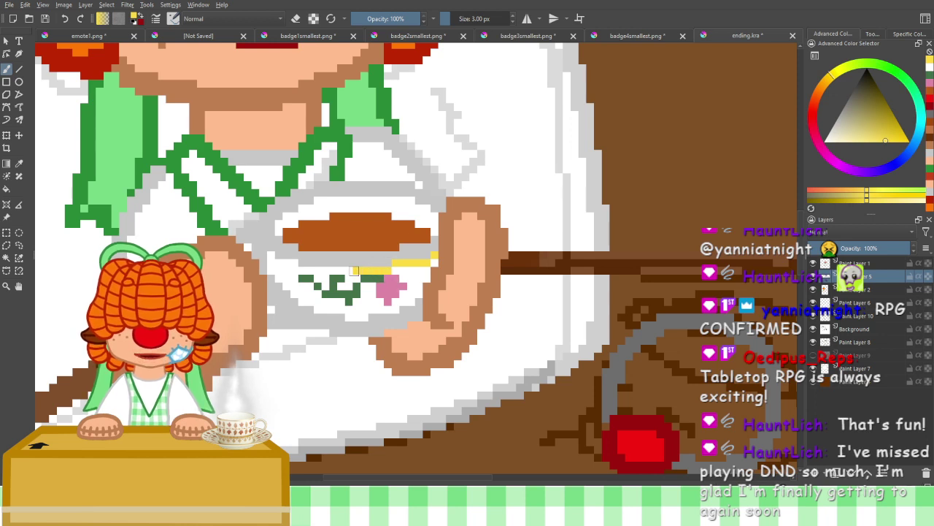
left_click_drag(356, 270, 335, 270)
left_click_drag(309, 270, 278, 263)
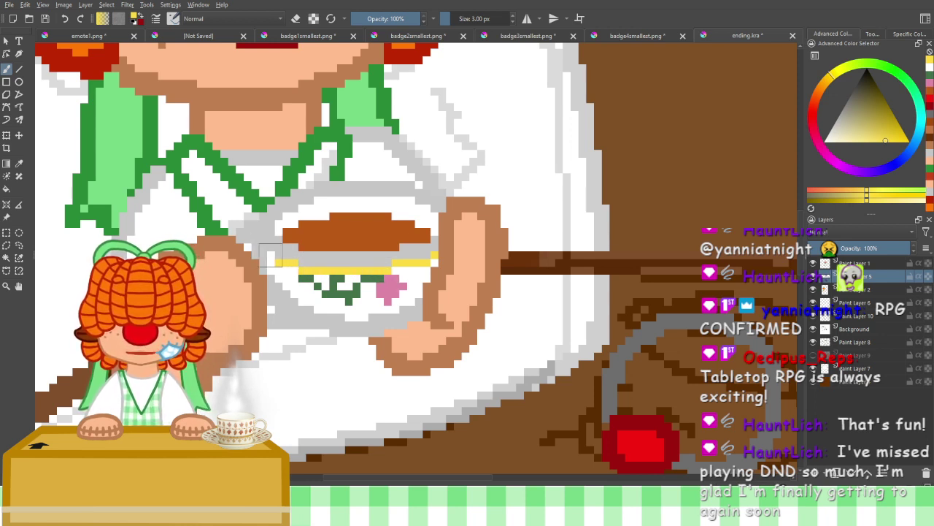
left_click(271, 255)
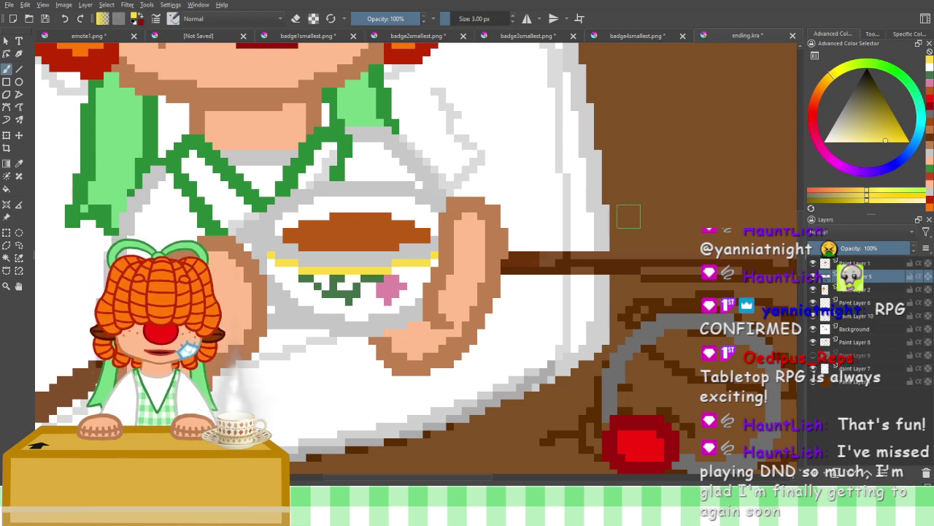
Mix a duller, slightly greener yellow and repaint the cup's curved trim band with it
left_click(878, 141)
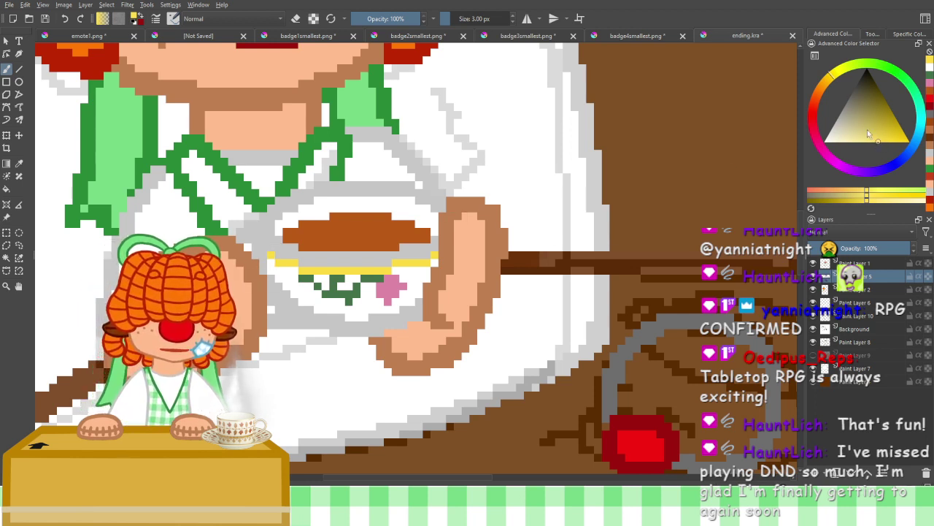
left_click(835, 77)
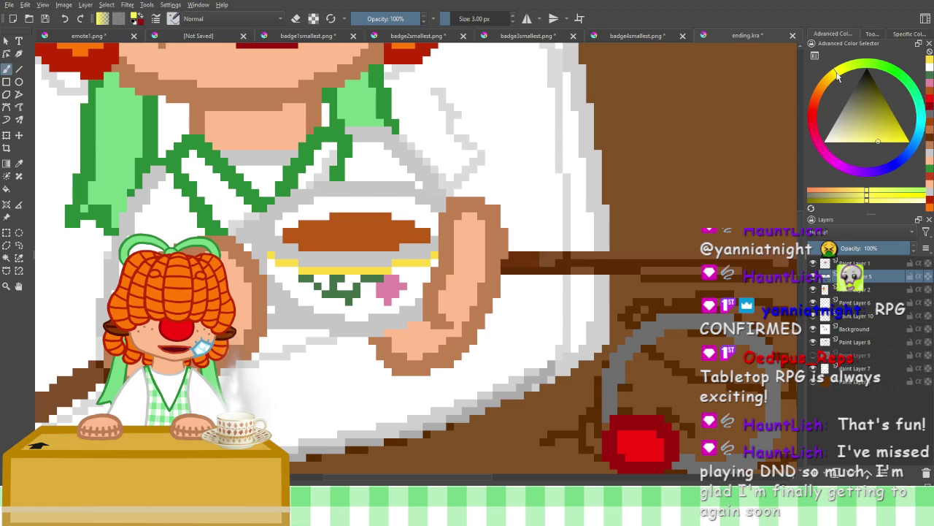
left_click(878, 139)
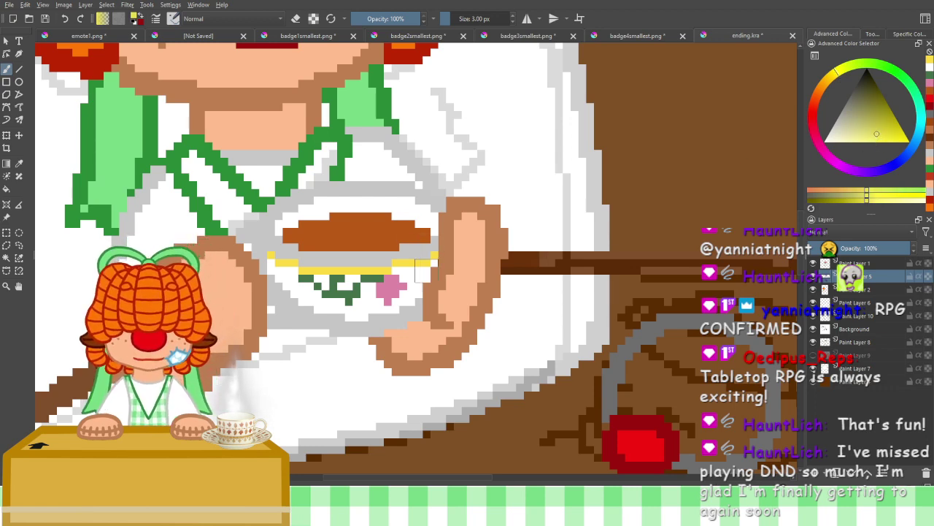
scroll(418, 257, "up", 2)
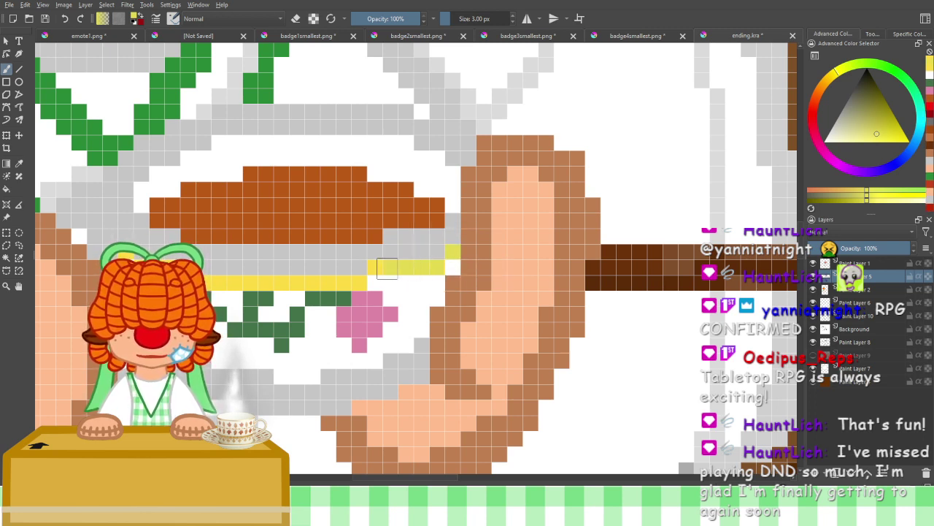
left_click_drag(359, 283, 234, 281)
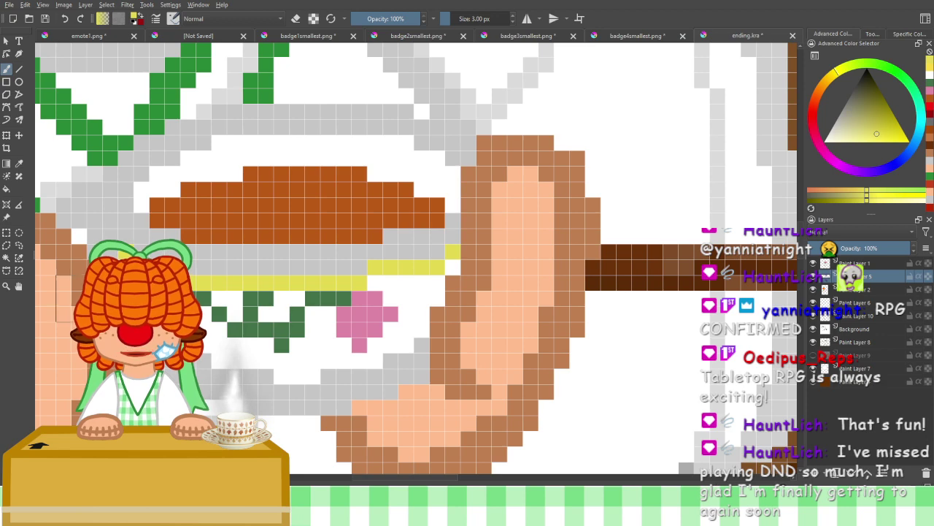
Check the repainted cup trim in the whole picture and up close
scroll(157, 250, "down", 7)
left_click_drag(245, 238, 446, 223)
scroll(367, 233, "up", 3)
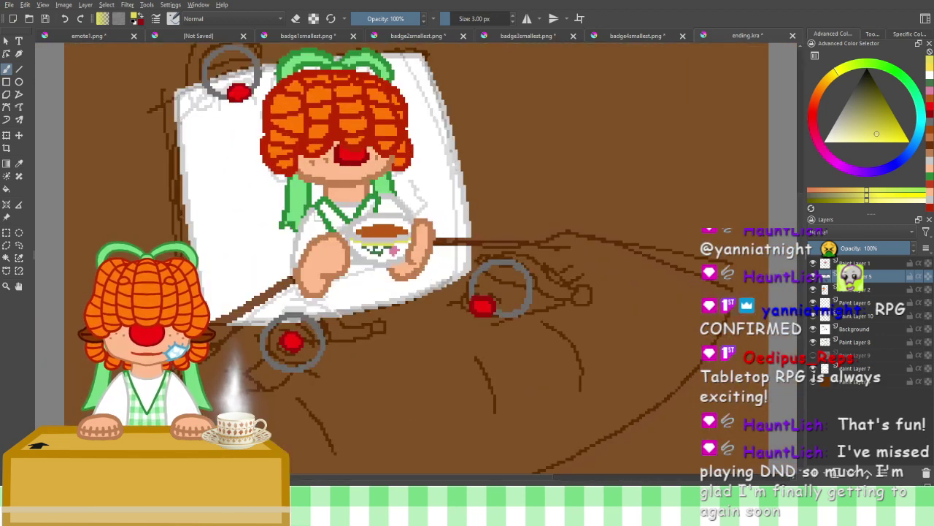
scroll(316, 215, "up", 2)
scroll(310, 214, "down", 4)
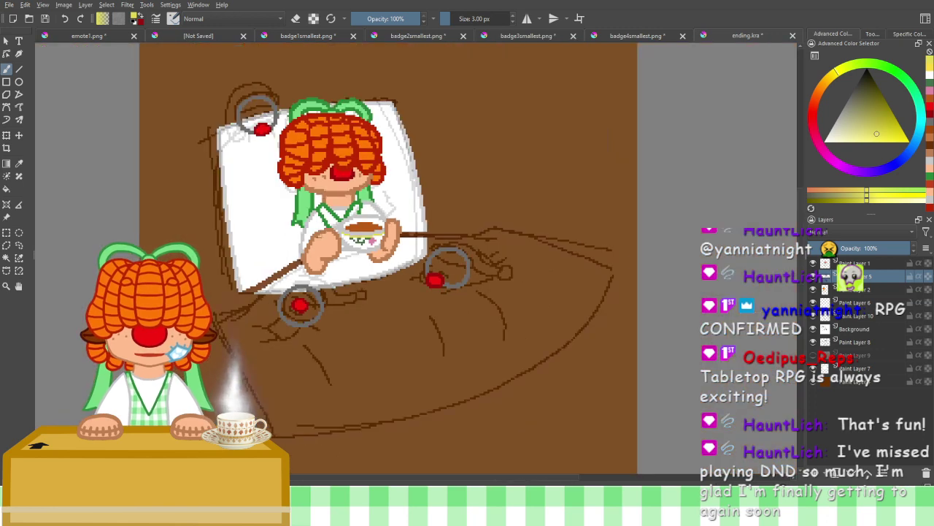
scroll(325, 245, "up", 4)
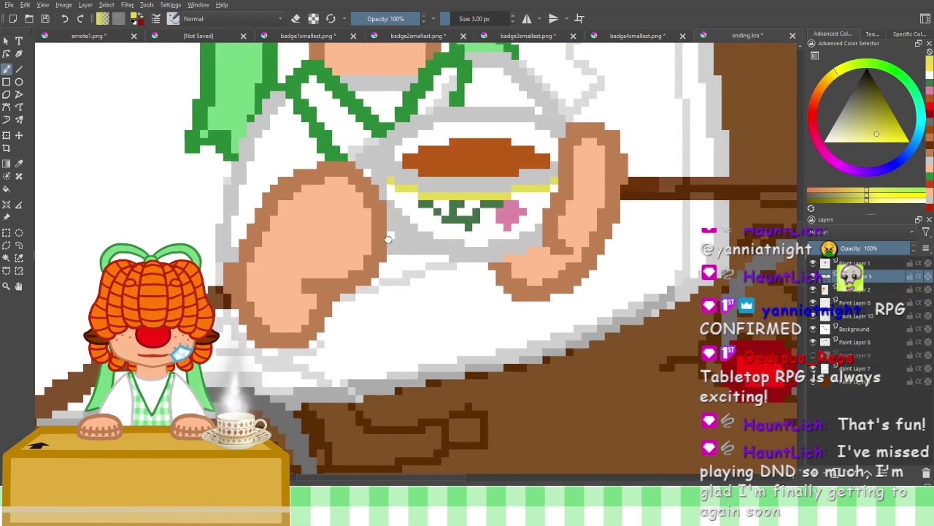
scroll(388, 239, "up", 3)
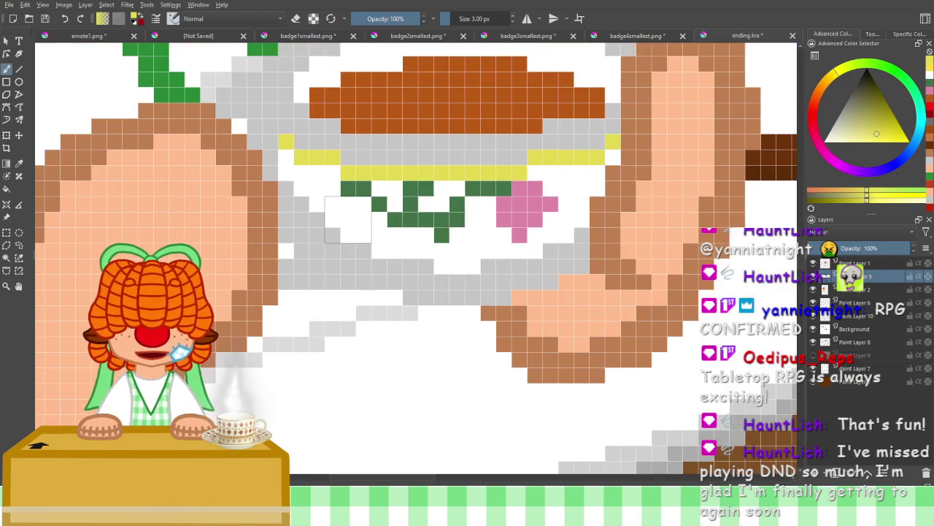
Try to shift the outlined vine and blossom pattern slightly lower on the cup, undo the move and clear the selection
left_click(19, 246)
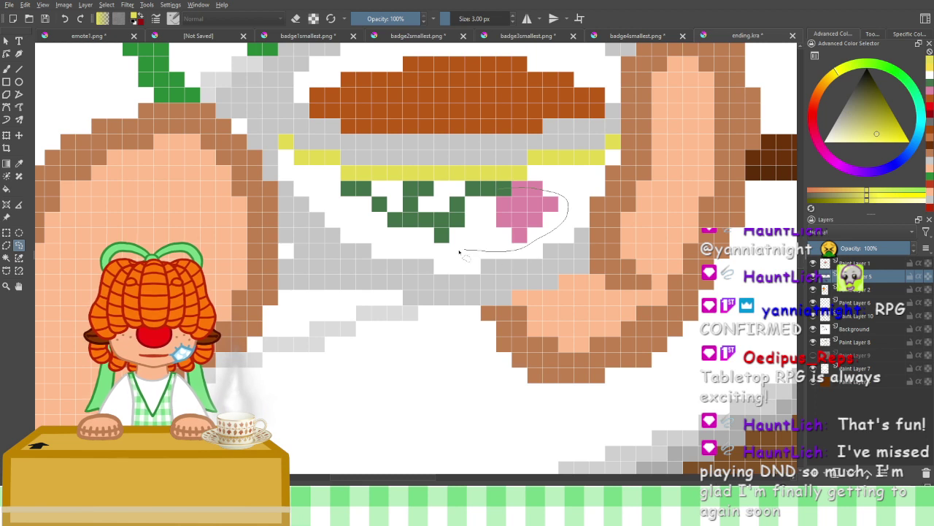
mouse_move(460, 252)
left_mouse_down()
mouse_move(409, 248)
mouse_move(355, 215)
left_mouse_up()
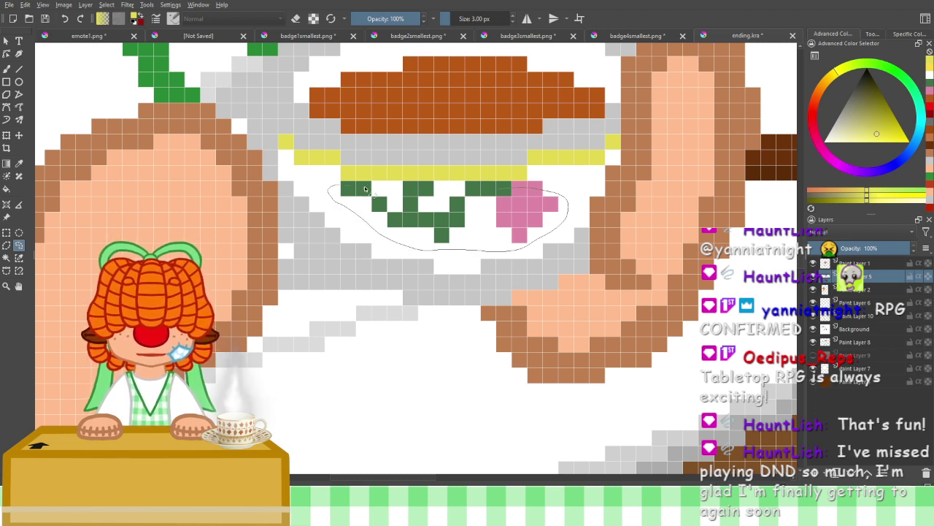
left_click_drag(467, 191, 470, 191)
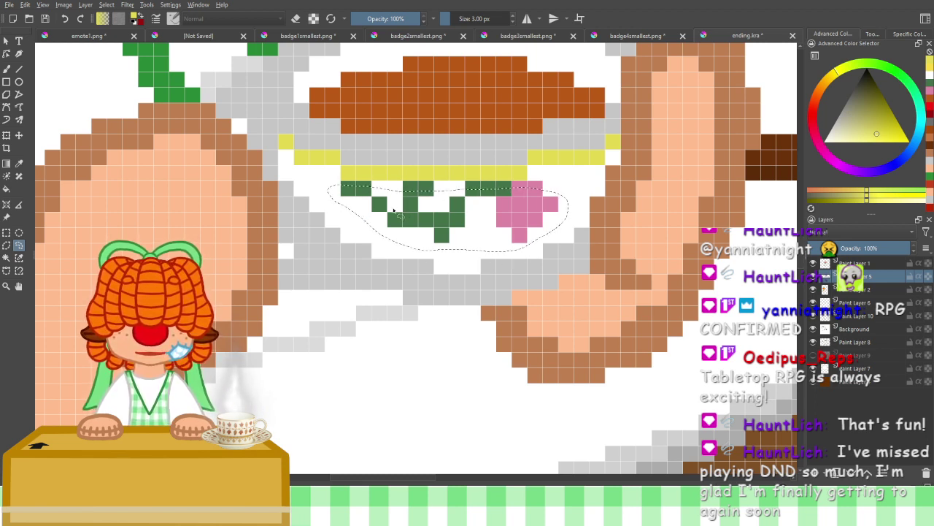
left_click(6, 137)
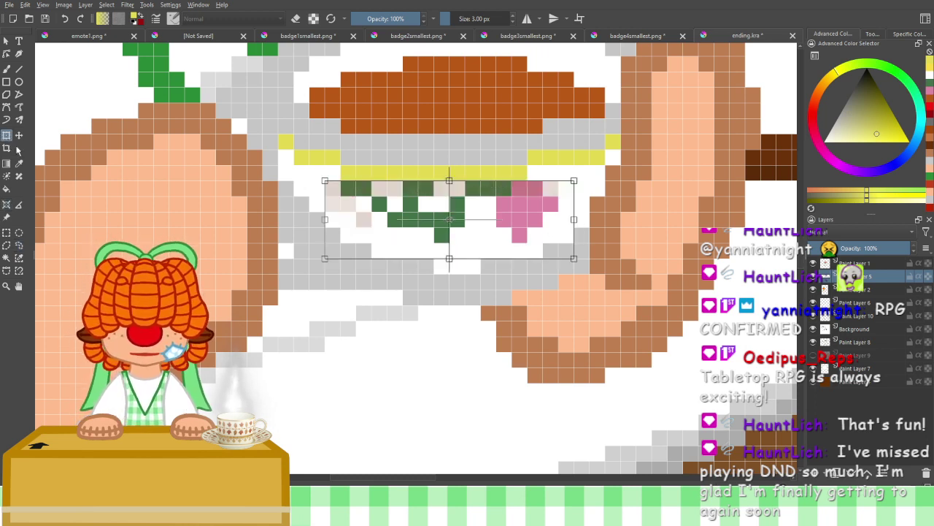
mouse_move(450, 219)
left_mouse_down()
mouse_move(450, 367)
mouse_move(450, 212)
left_mouse_up()
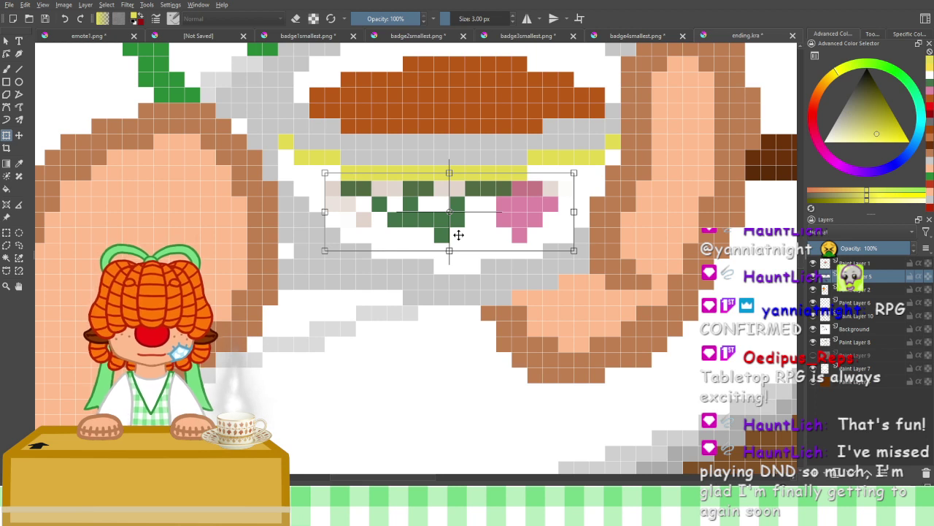
left_click_drag(458, 235, 458, 250)
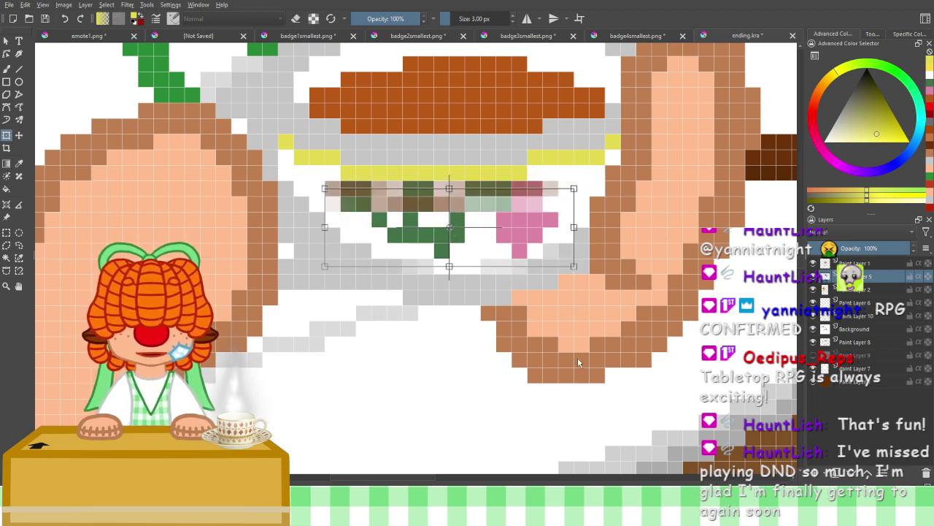
key("Return")
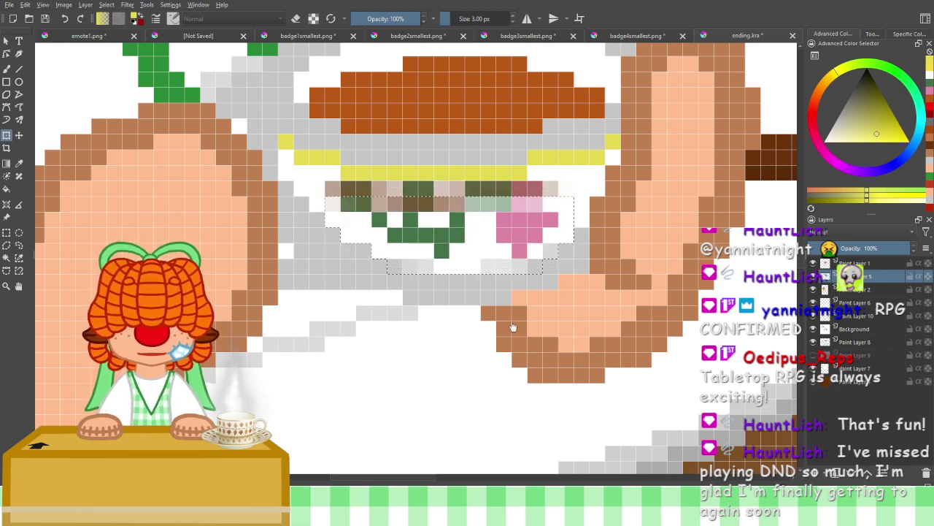
left_click(66, 20)
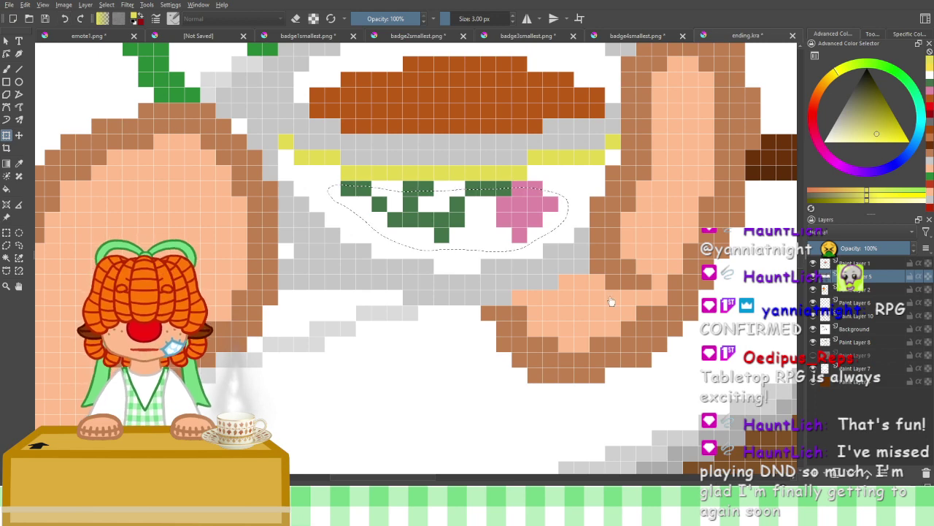
scroll(500, 354, "down", 3)
left_click_drag(500, 353, 379, 208)
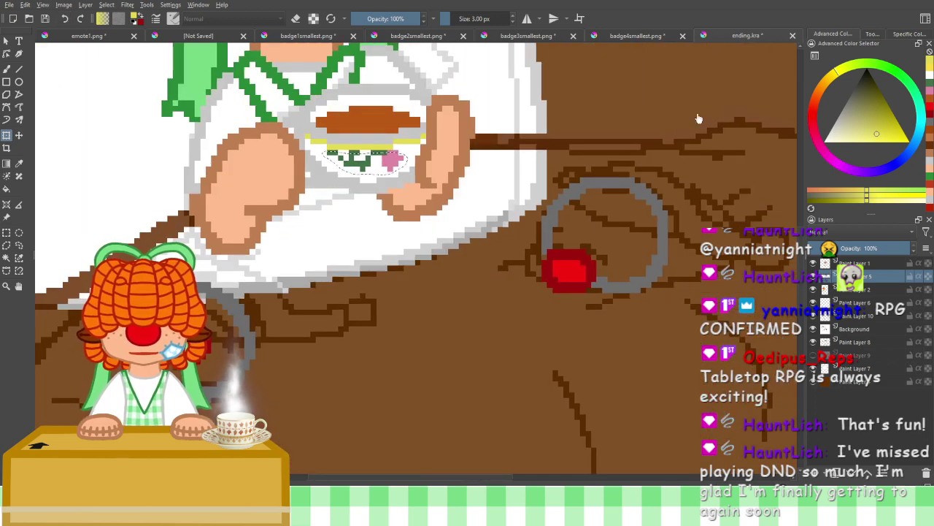
left_click(6, 233)
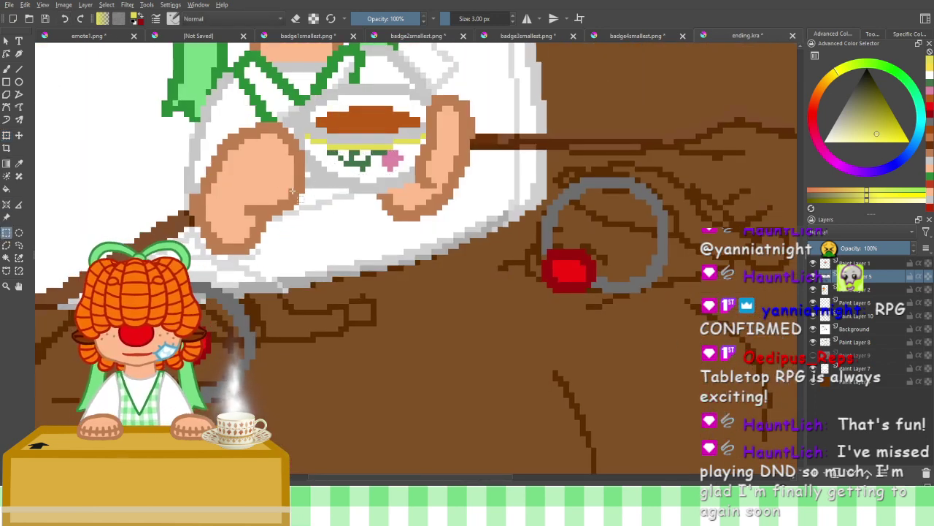
Examine the area around the lower grey rings and compare the picture with Paint Layer 8 hidden and shown
scroll(399, 165, "down", 1)
left_click_drag(378, 221, 422, 238)
scroll(386, 168, "up", 2)
left_click_drag(430, 204, 390, 216)
scroll(394, 221, "down", 1)
scroll(399, 227, "down", 4)
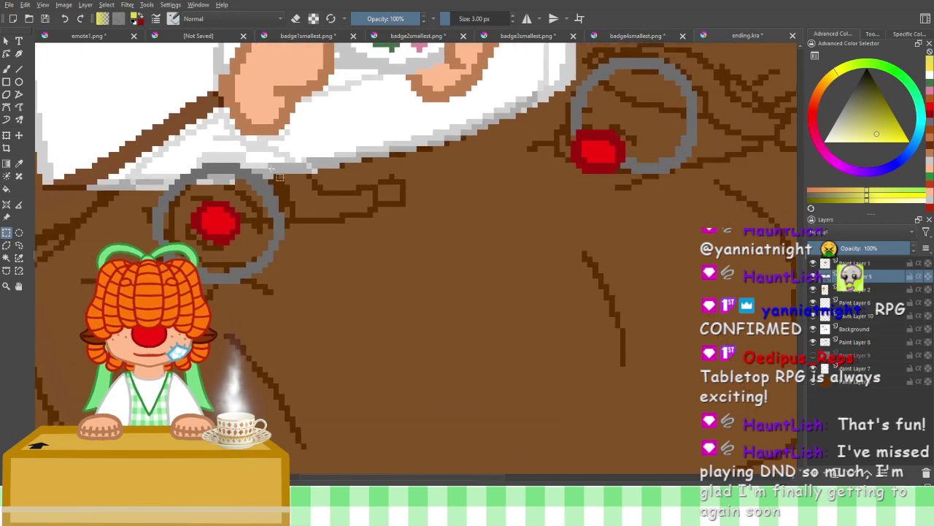
left_click_drag(389, 319, 546, 288)
left_click(814, 342)
left_click(814, 342)
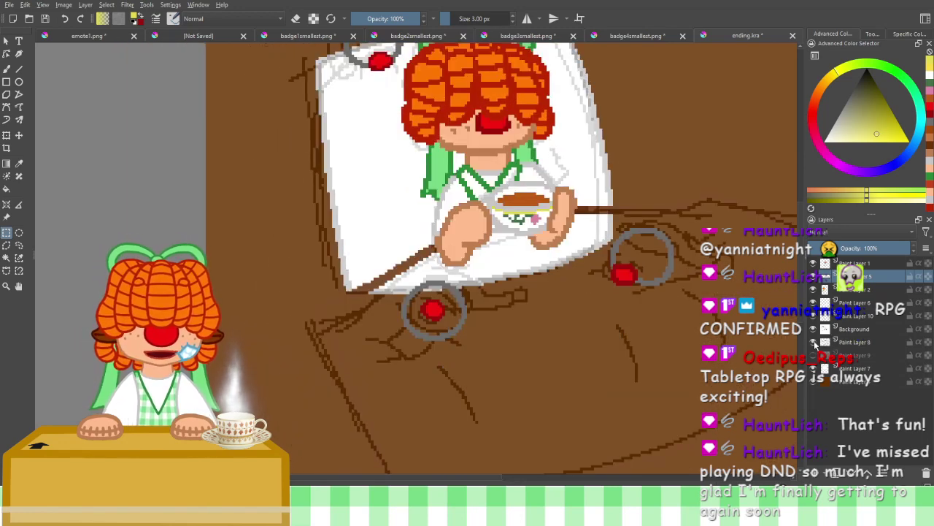
Set the paint colour to white and add a new paint layer directly below the Background layer
left_click(826, 330)
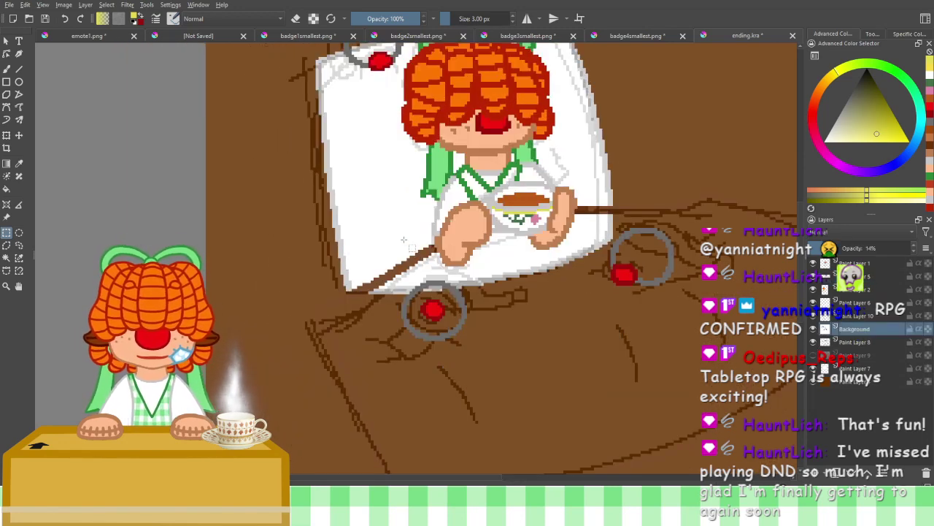
left_click_drag(389, 216, 400, 178)
scroll(436, 218, "up", 3)
left_click_drag(496, 340, 457, 144)
scroll(458, 148, "down", 3)
scroll(416, 234, "up", 1)
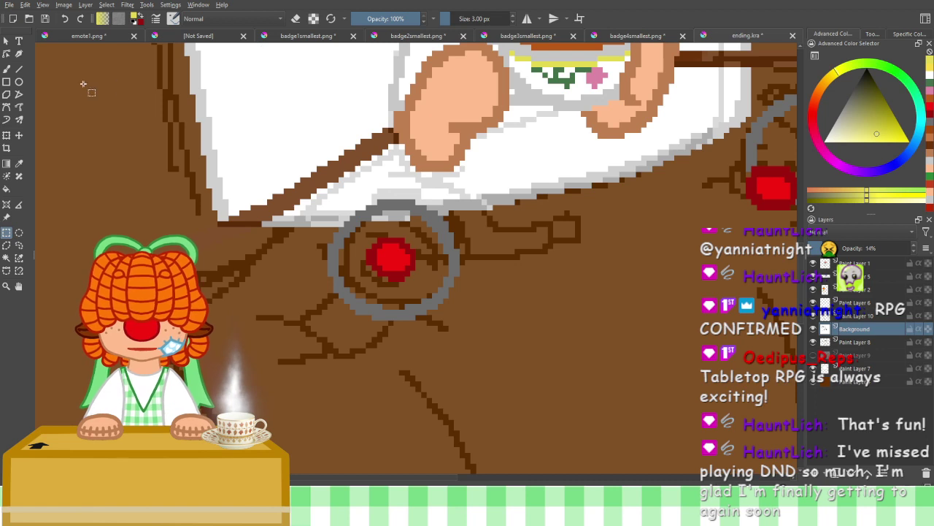
left_click(930, 75)
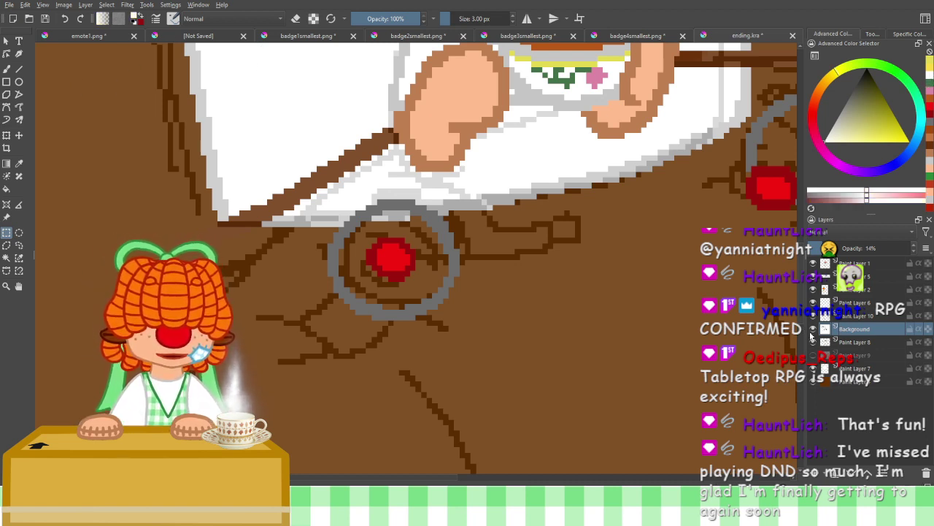
key("Insert")
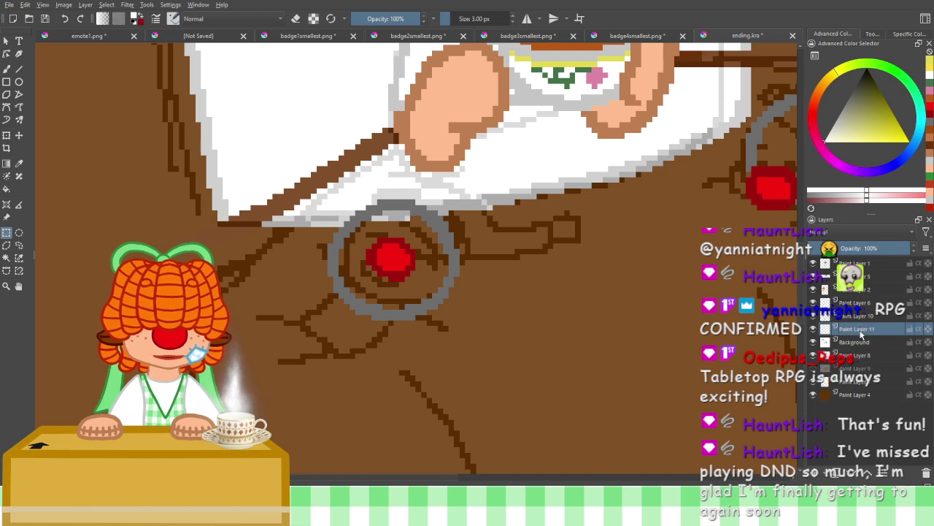
left_click_drag(862, 333, 857, 349)
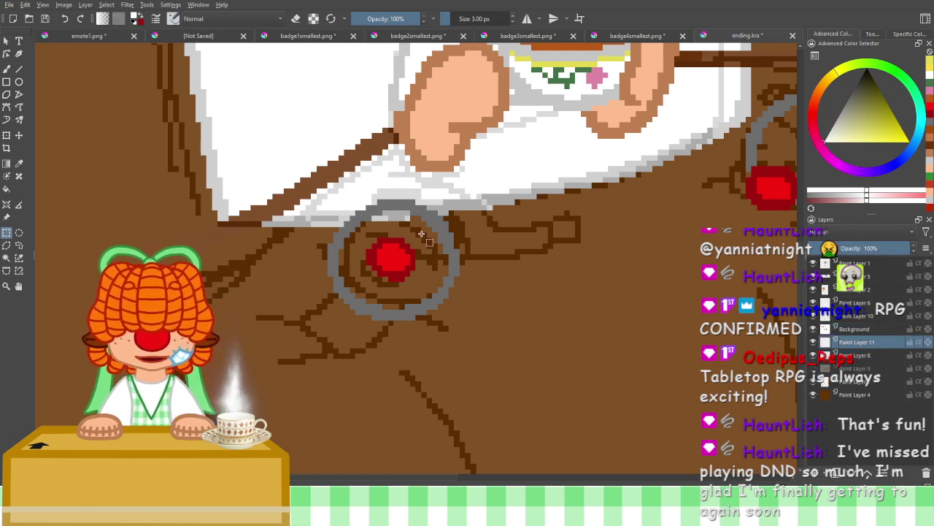
Paint the insides of all three grey rings white on the new layer, leaving their red spots uncovered
left_click(7, 68)
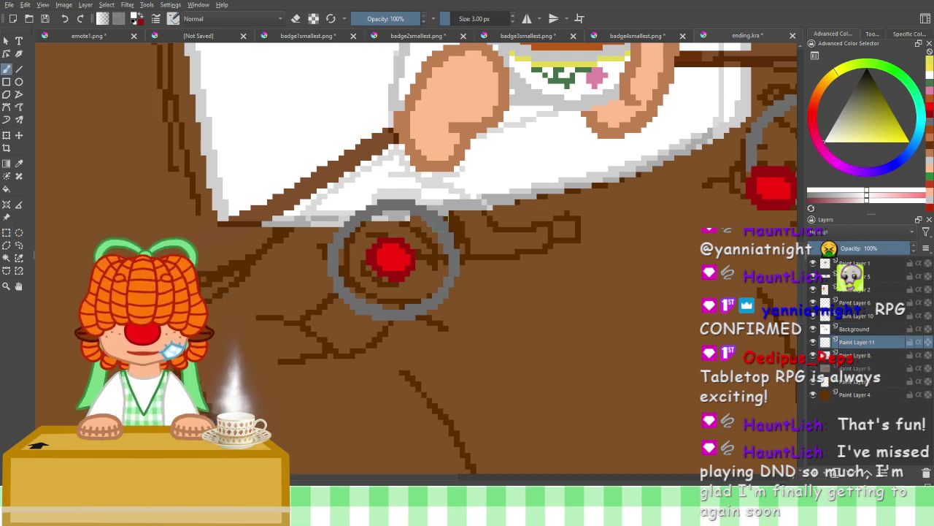
mouse_move(424, 228)
left_mouse_down()
mouse_move(435, 257)
mouse_move(443, 255)
mouse_move(428, 269)
mouse_move(440, 279)
mouse_move(429, 269)
mouse_move(414, 303)
mouse_move(428, 281)
mouse_move(397, 305)
mouse_move(391, 284)
mouse_move(370, 285)
mouse_move(370, 299)
mouse_move(379, 294)
mouse_move(368, 274)
mouse_move(353, 279)
mouse_move(369, 283)
mouse_move(364, 268)
mouse_move(347, 264)
mouse_move(347, 279)
mouse_move(357, 267)
mouse_move(351, 244)
mouse_move(346, 251)
mouse_move(373, 226)
mouse_move(357, 250)
mouse_move(390, 230)
mouse_move(417, 247)
left_mouse_up()
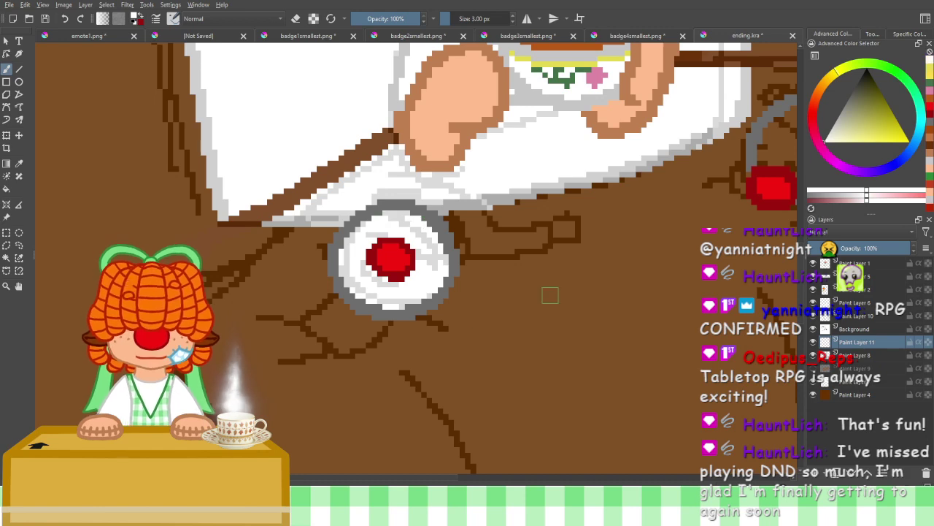
left_click_drag(749, 204, 465, 327)
mouse_move(530, 233)
left_mouse_down()
mouse_move(557, 237)
mouse_move(569, 270)
mouse_move(548, 242)
mouse_move(562, 280)
mouse_move(557, 264)
mouse_move(551, 301)
mouse_move(567, 271)
mouse_move(540, 313)
mouse_move(567, 287)
mouse_move(544, 315)
mouse_move(562, 293)
mouse_move(518, 305)
mouse_move(533, 309)
mouse_move(491, 282)
mouse_move(496, 292)
mouse_move(485, 271)
mouse_move(477, 279)
mouse_move(511, 234)
mouse_move(491, 245)
mouse_move(534, 232)
mouse_move(560, 248)
mouse_move(528, 241)
mouse_move(513, 249)
mouse_move(518, 264)
mouse_move(512, 242)
left_mouse_up()
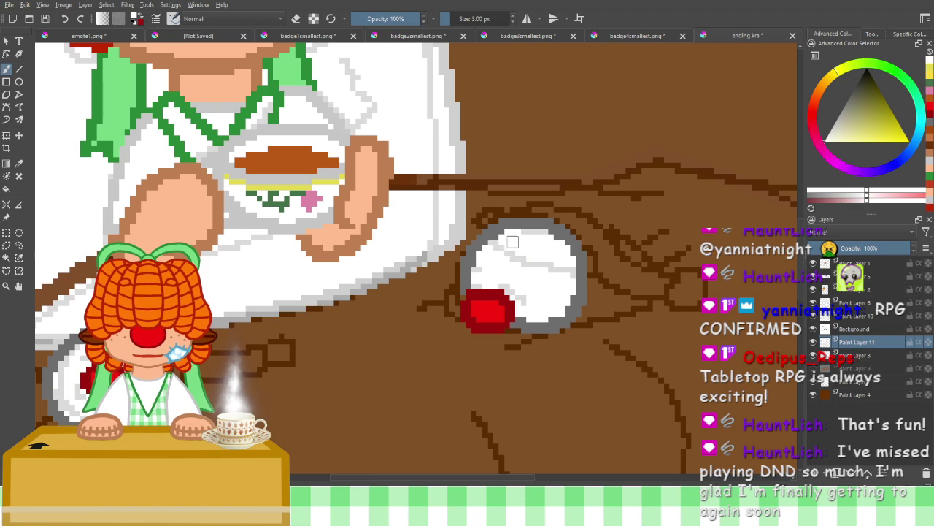
key("space")
left_click_drag(184, 69, 368, 256)
left_click_drag(270, 191, 405, 362)
mouse_move(299, 174)
left_mouse_down()
mouse_move(343, 179)
mouse_move(330, 210)
mouse_move(338, 173)
mouse_move(330, 226)
mouse_move(352, 215)
mouse_move(324, 209)
mouse_move(308, 232)
mouse_move(320, 170)
mouse_move(309, 192)
mouse_move(337, 193)
mouse_move(336, 176)
mouse_move(308, 172)
mouse_move(304, 187)
mouse_move(293, 181)
mouse_move(309, 165)
mouse_move(272, 197)
mouse_move(268, 218)
mouse_move(281, 237)
mouse_move(275, 204)
mouse_move(297, 192)
mouse_move(278, 230)
left_mouse_up()
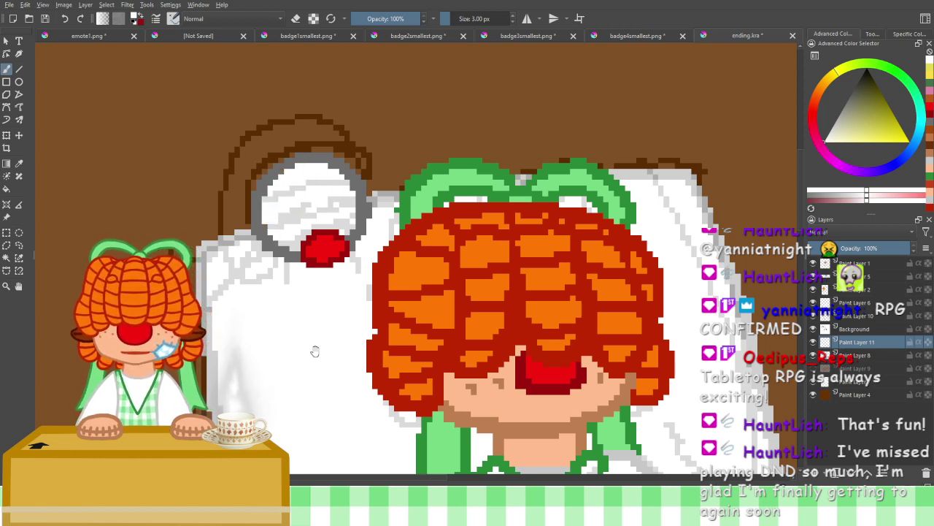
Return to the lowest ring and compare the picture with the Background, Paint Layer 8 and Paint Layer 11 layers hidden and shown
left_click_drag(340, 427, 404, 255)
left_click_drag(416, 355, 387, 170)
mouse_move(386, 258)
left_mouse_down()
mouse_move(343, 133)
mouse_move(355, 90)
left_mouse_up()
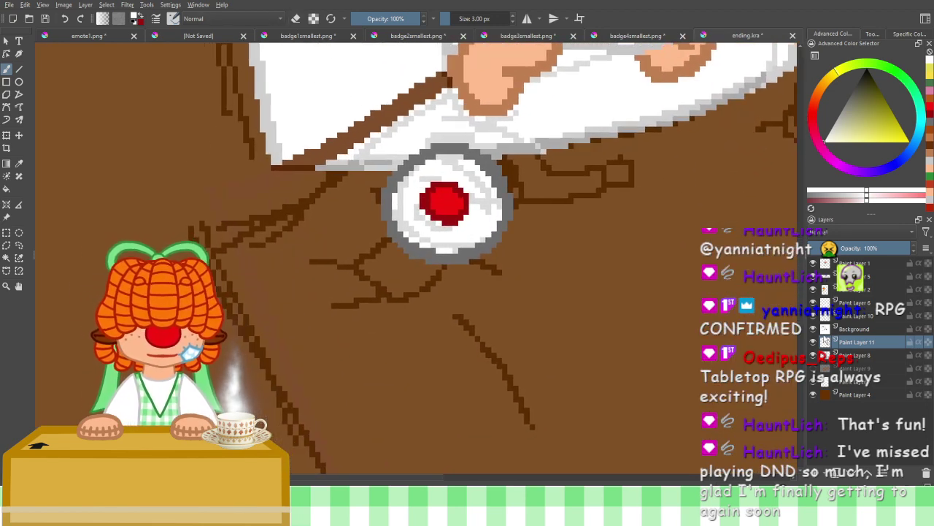
left_click(829, 330)
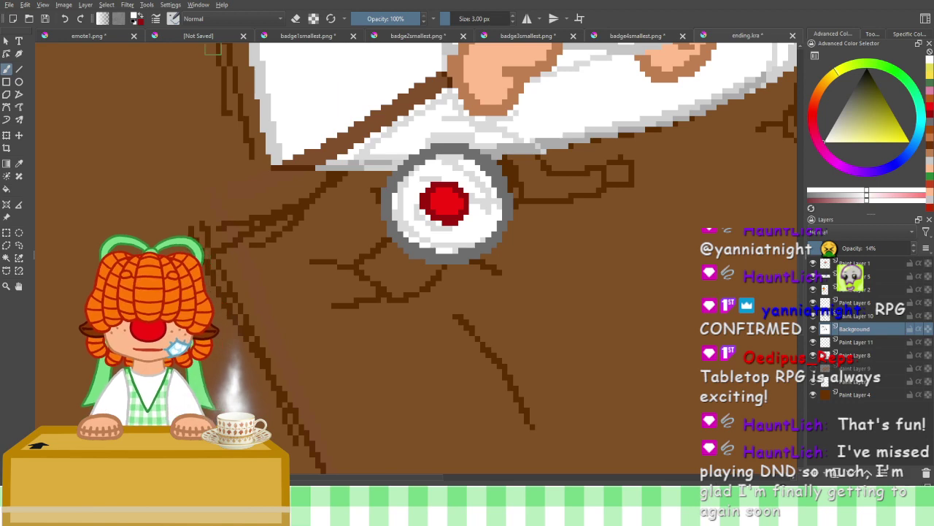
left_click(812, 330)
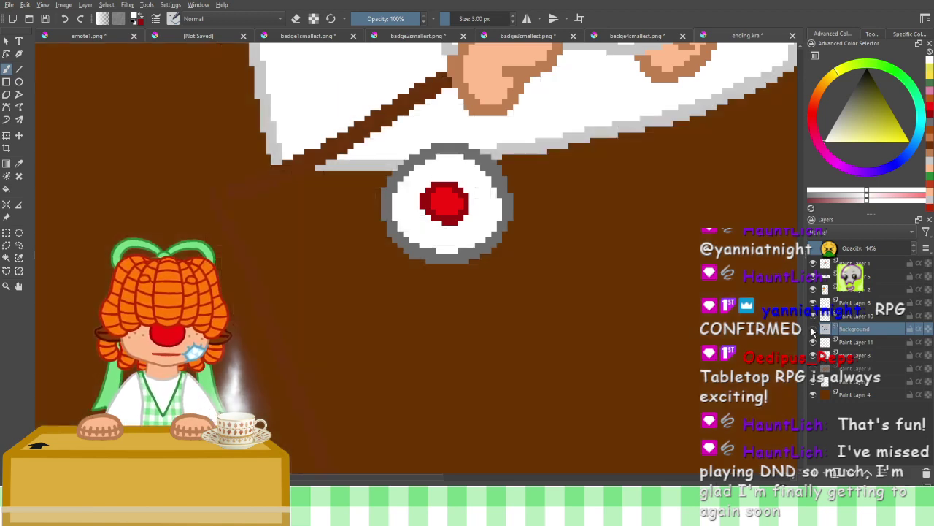
left_click(812, 330)
left_click(813, 355)
left_click(813, 355)
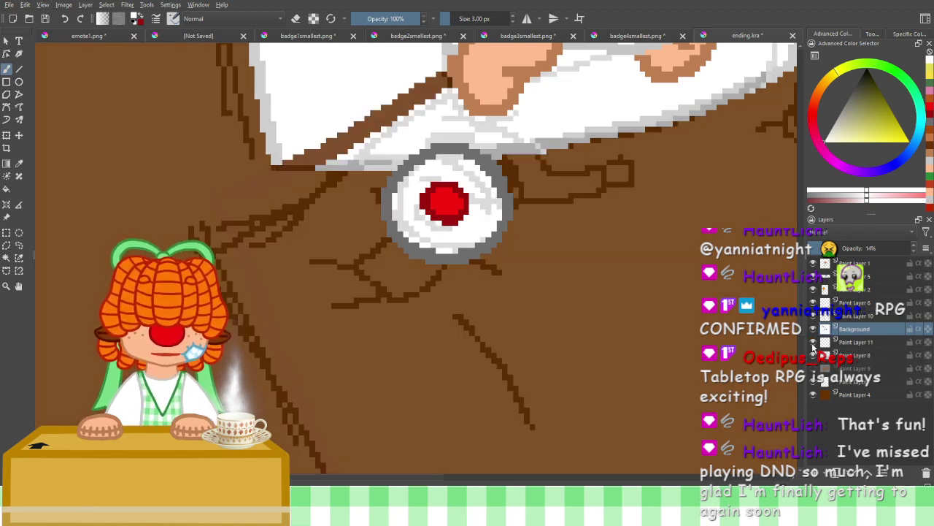
left_click(813, 342)
left_click(813, 342)
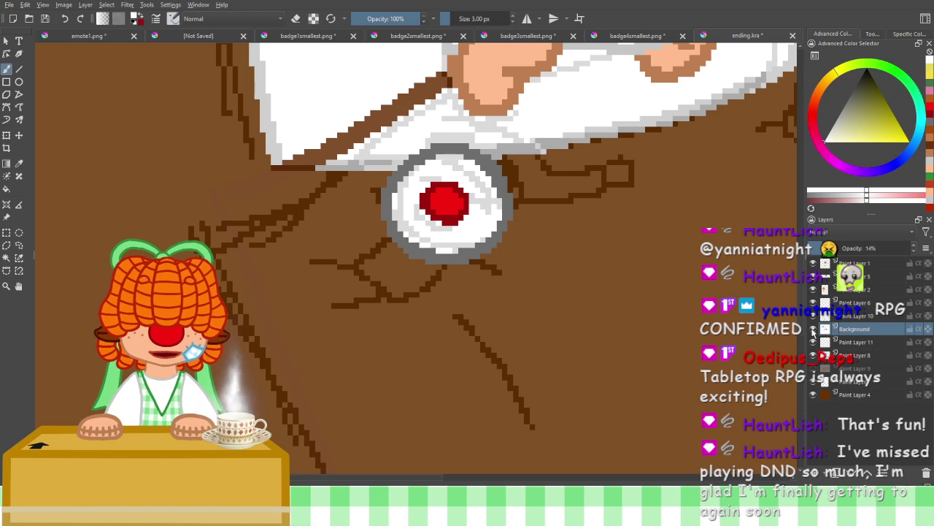
Compare the lowest ring with Paint Layer 11, the Background layer and Paint Layer 10 hidden and shown
left_click(813, 341)
left_click(813, 341)
left_click(813, 341)
left_click(813, 329)
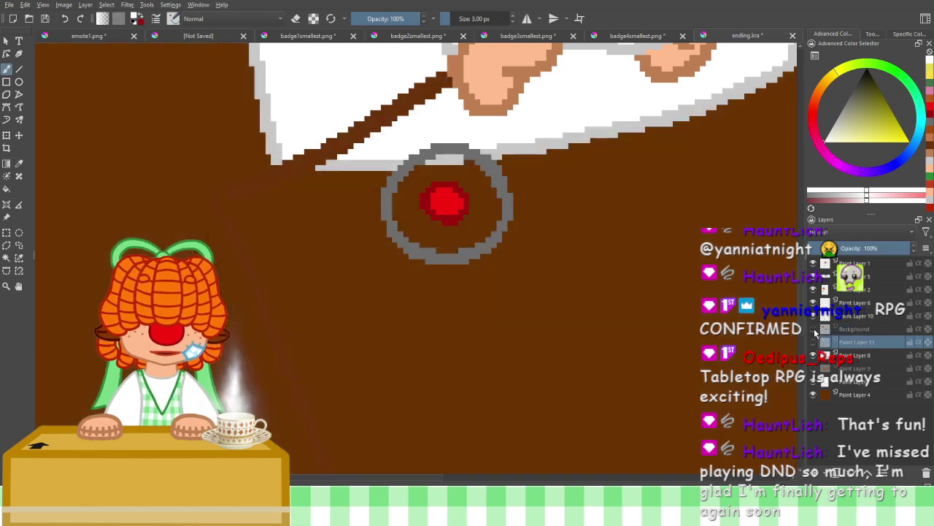
left_click(814, 329)
left_click(815, 316)
left_click(815, 316)
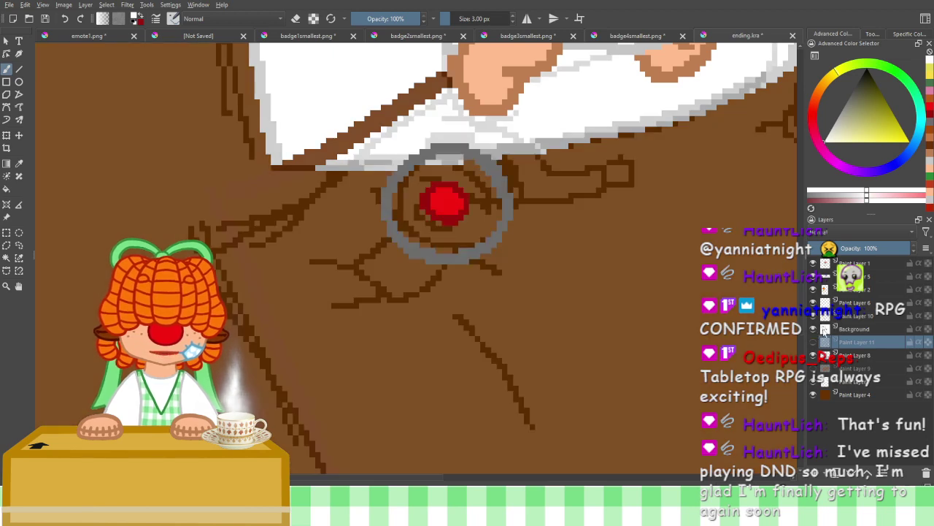
Move Paint Layer 11 directly above the Background layer and show it, with Paint Layer 10 made active
left_click_drag(828, 343, 819, 327)
left_click(813, 342)
left_click(813, 342)
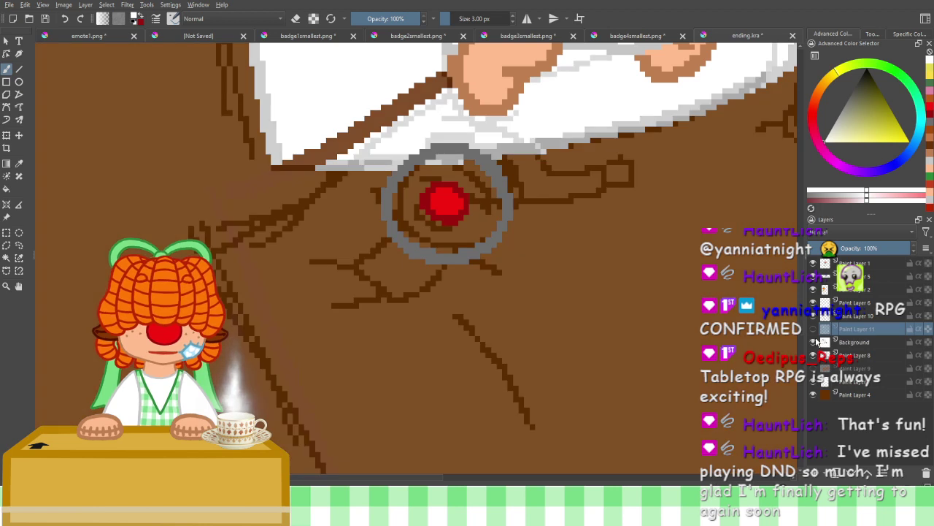
left_click(815, 316)
left_click(814, 316)
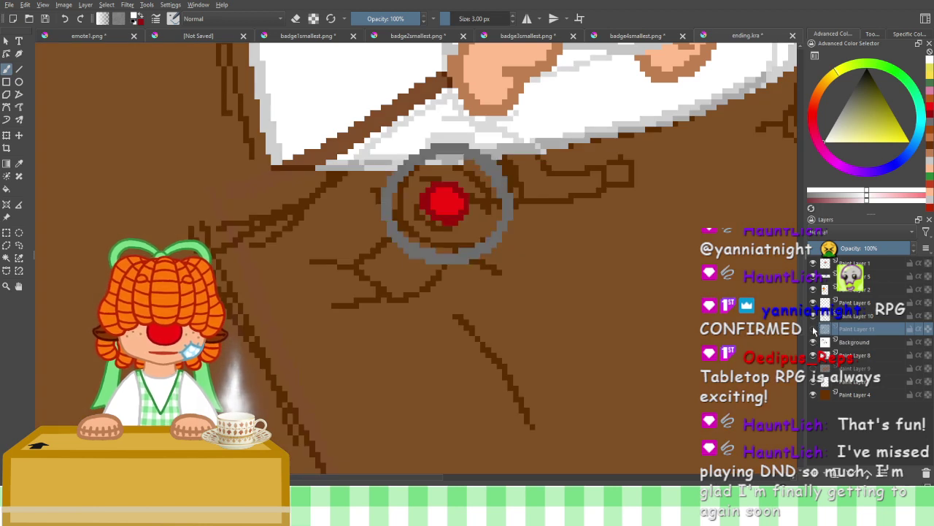
left_click(815, 329)
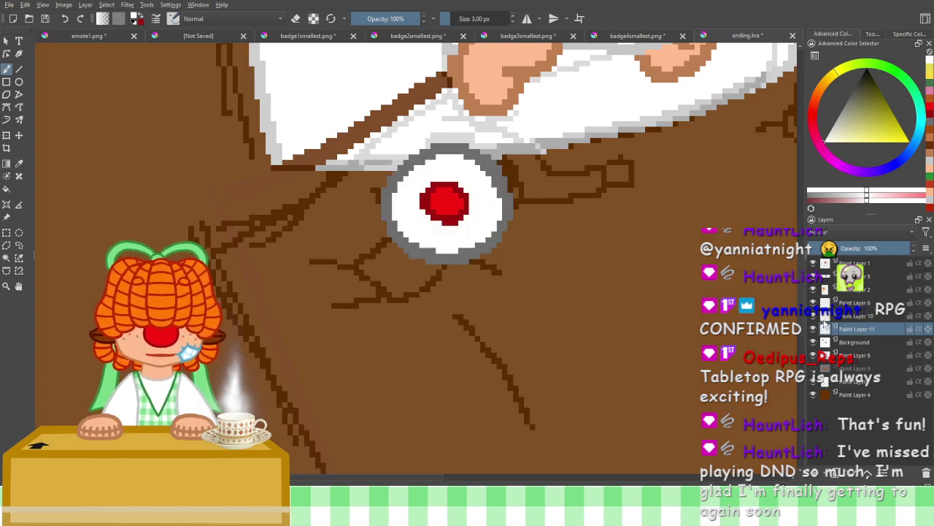
left_click(839, 315)
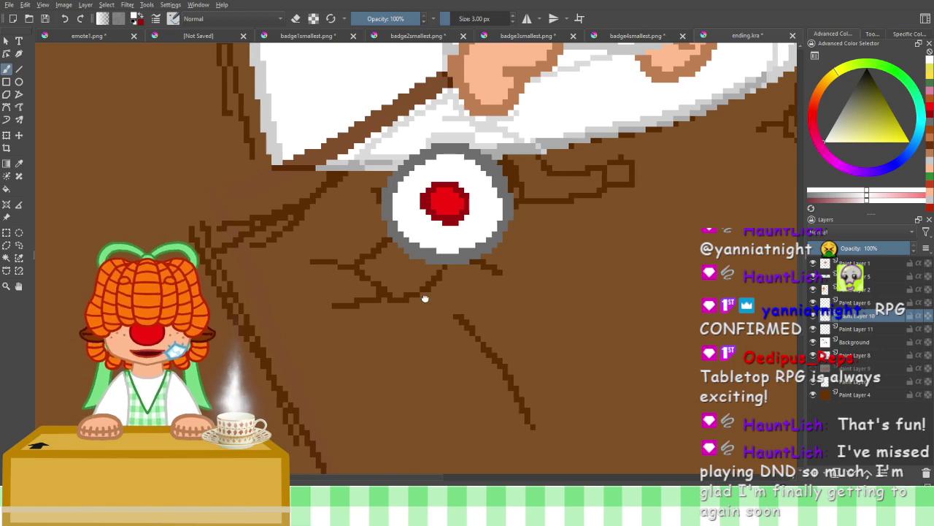